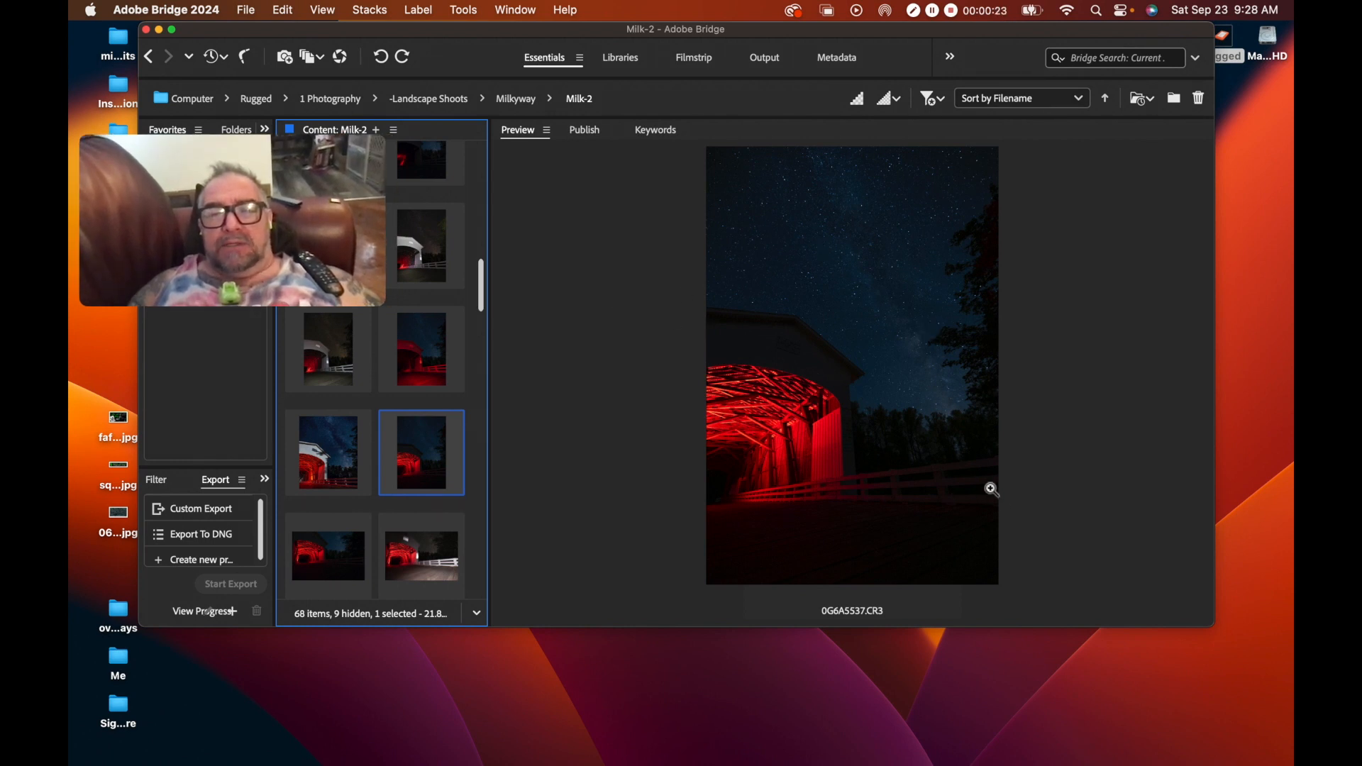
Step: Browse the Milk-2 folder's thumbnails and open the selected covered bridge photo 0G6A5537.CR3 in Camera Raw
scroll(399, 499, down, 10)
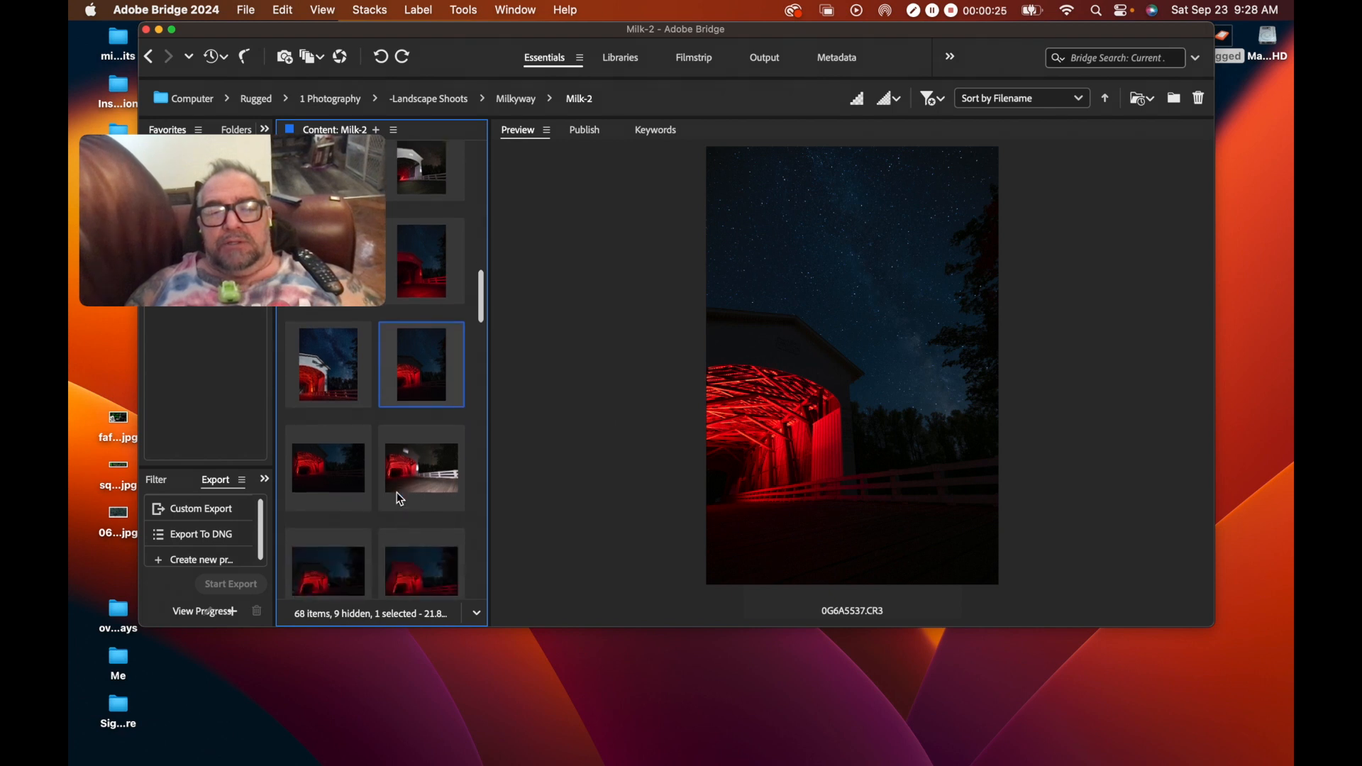
scroll(399, 499, up, 6)
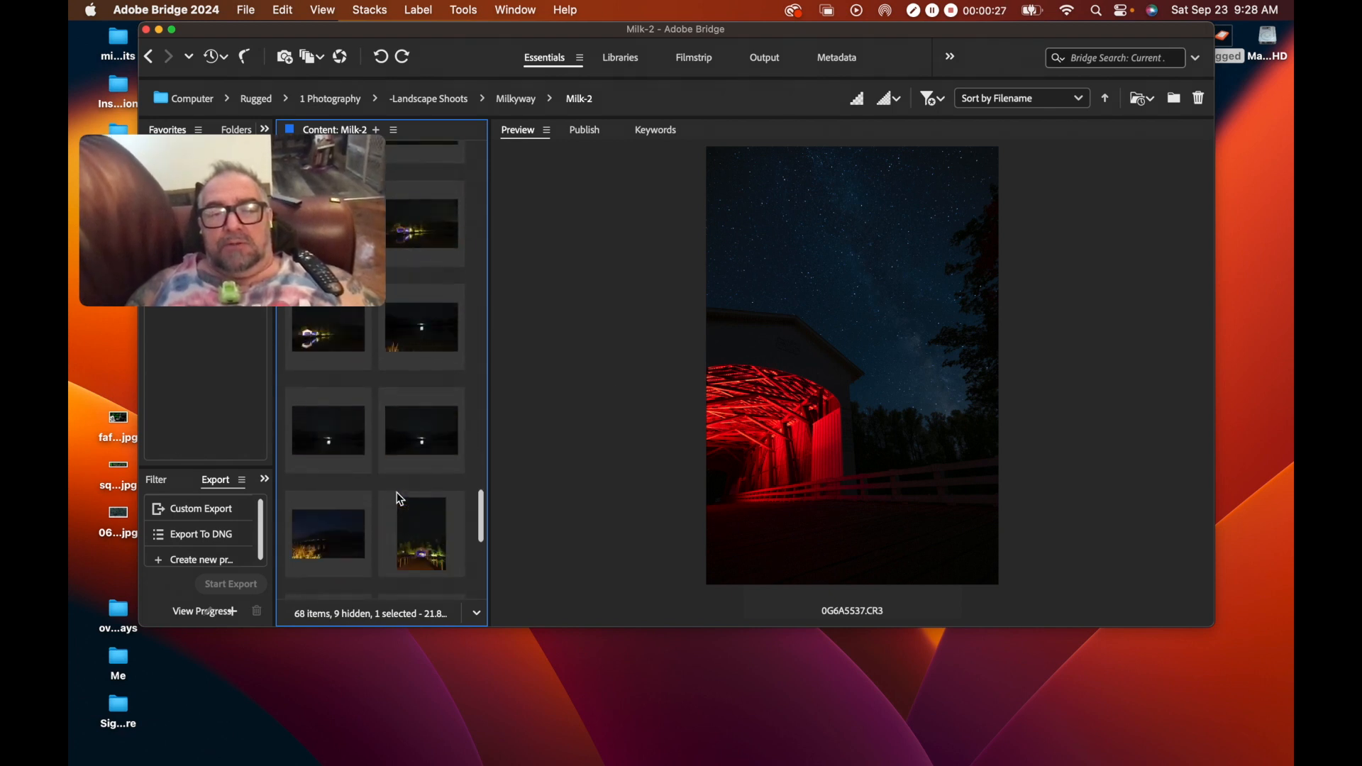
scroll(397, 493, up, 6)
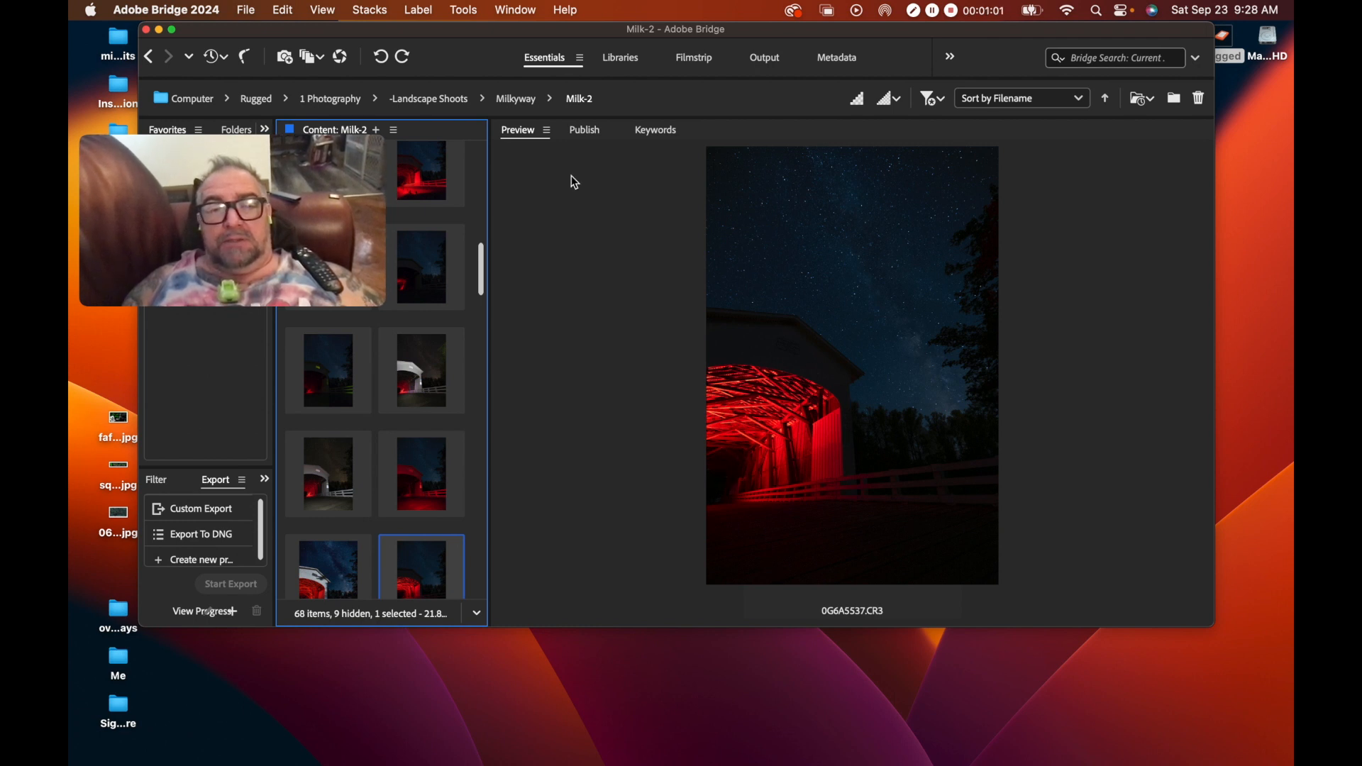
key(super+r)
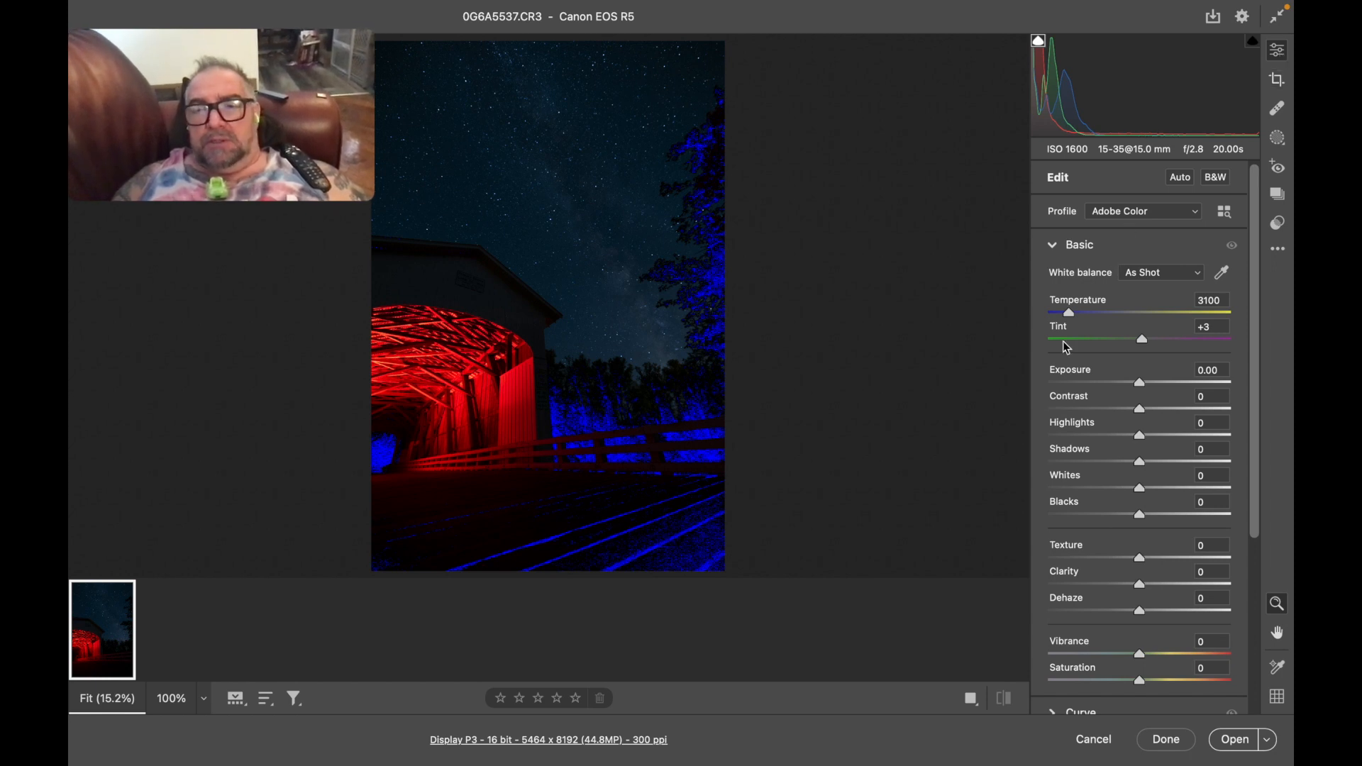
Step: Brighten the photo with Exposure +1.00, Shadows +23 and Whites +32
drag(1143, 385, 1160, 388)
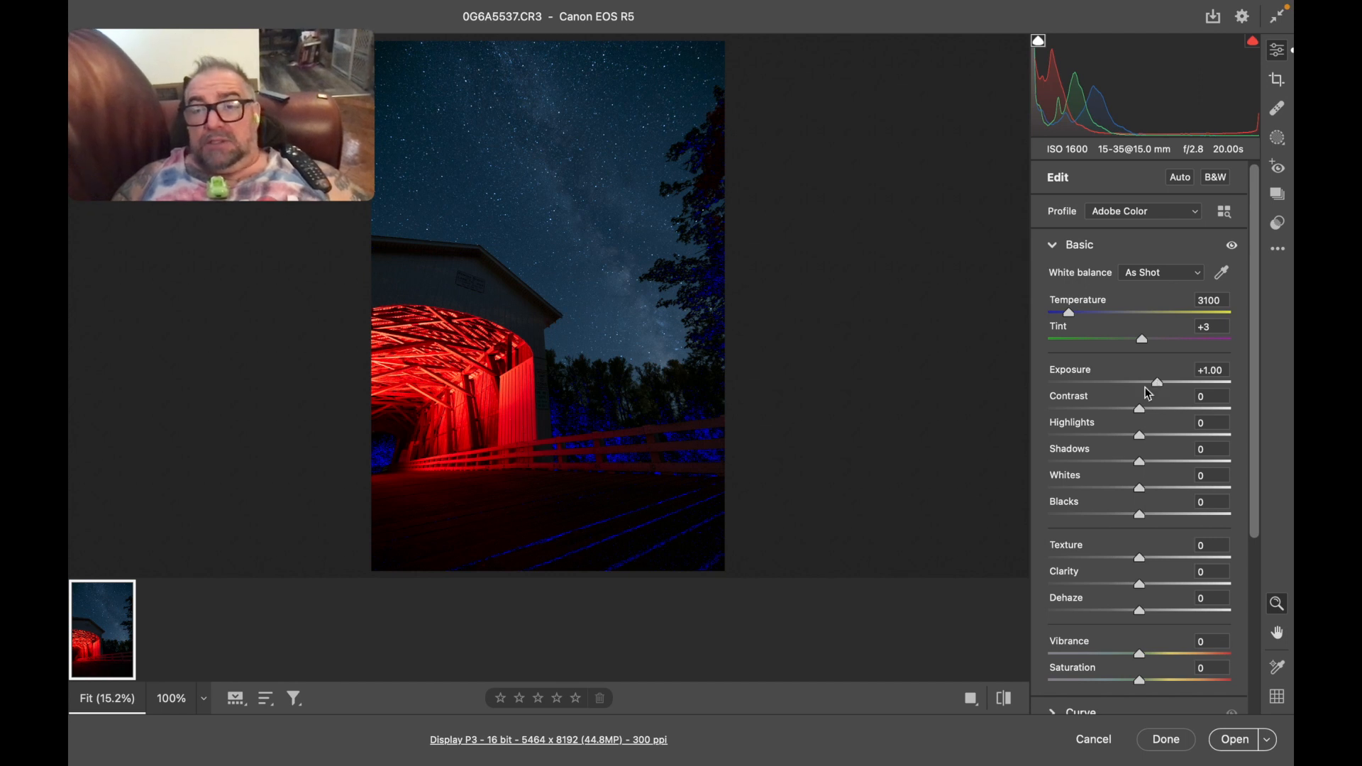
drag(1146, 467, 1149, 467)
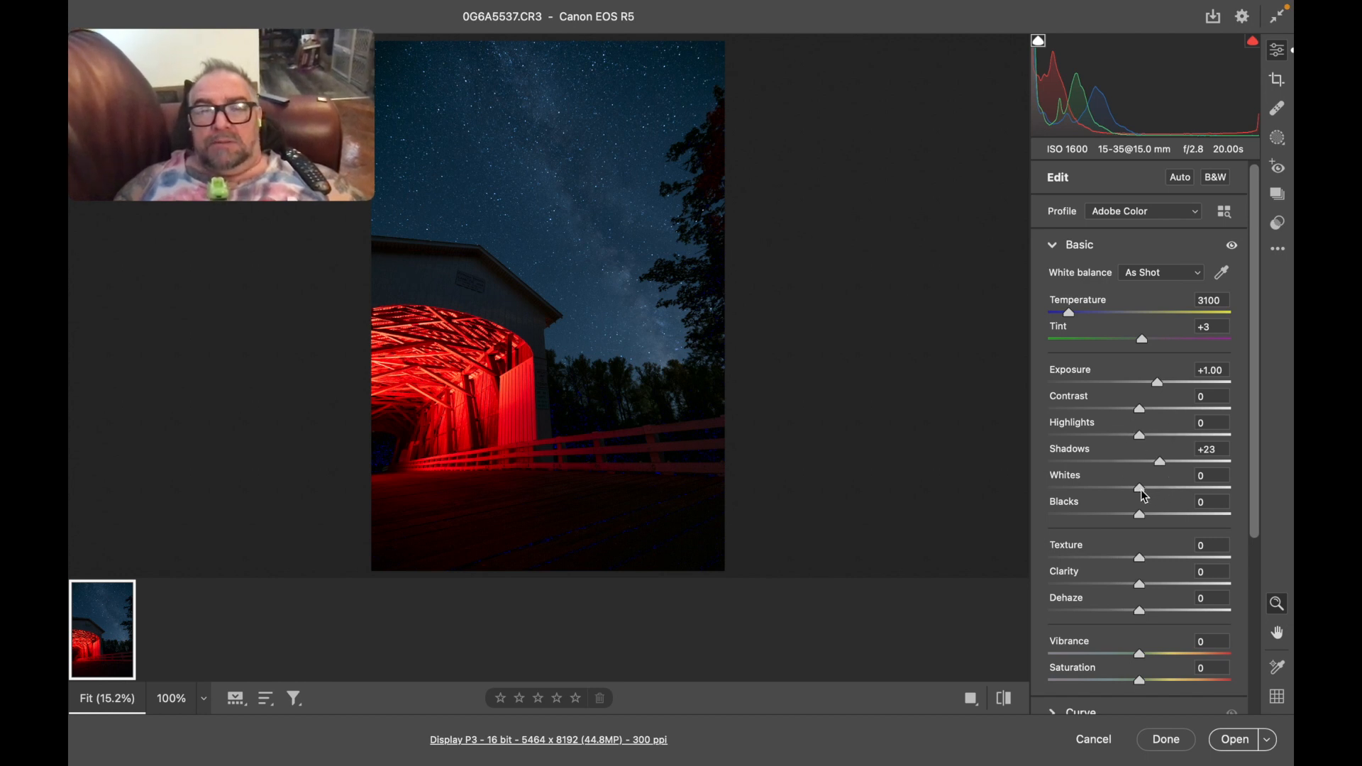
drag(1142, 489, 1170, 489)
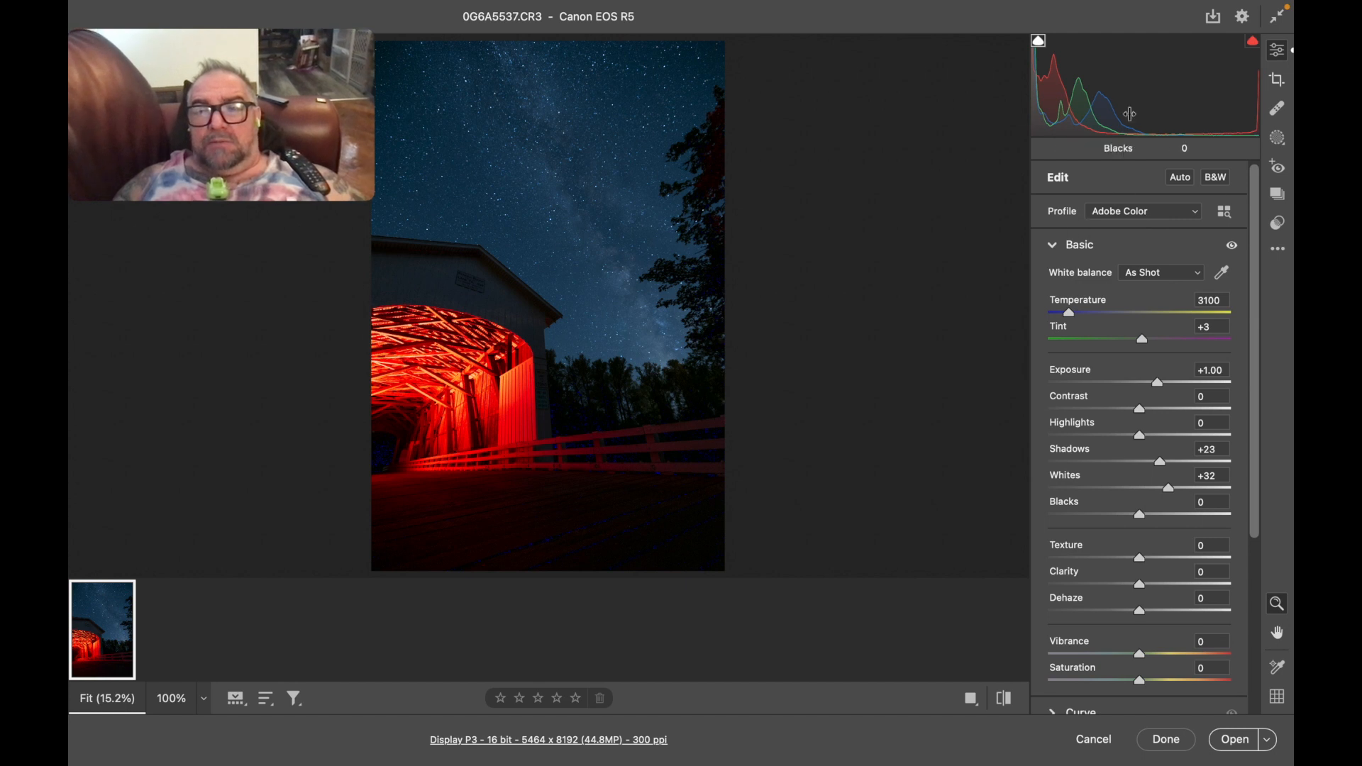
Step: Try the Adobe Landscape, Adobe Portrait and Adobe Standard profiles on the photo and apply Adobe Vivid
click(1151, 217)
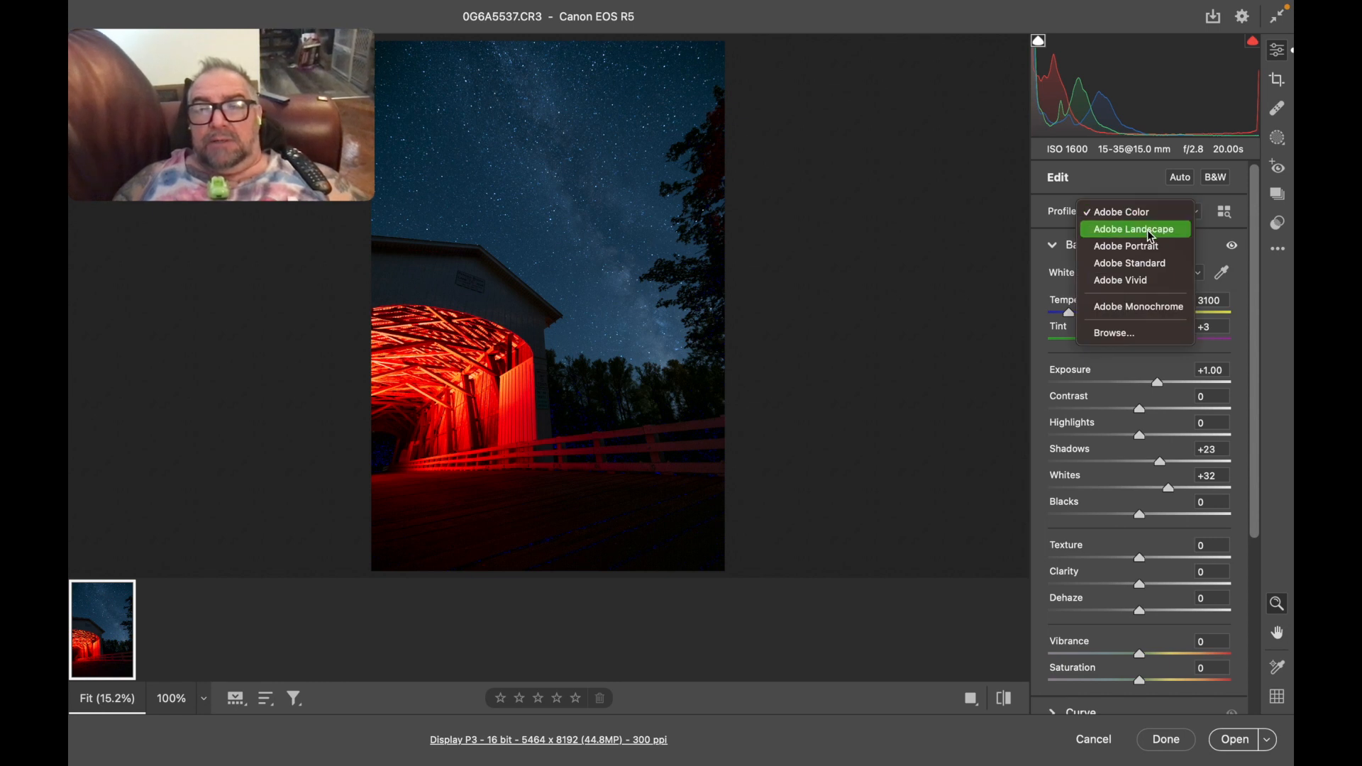
click(1147, 230)
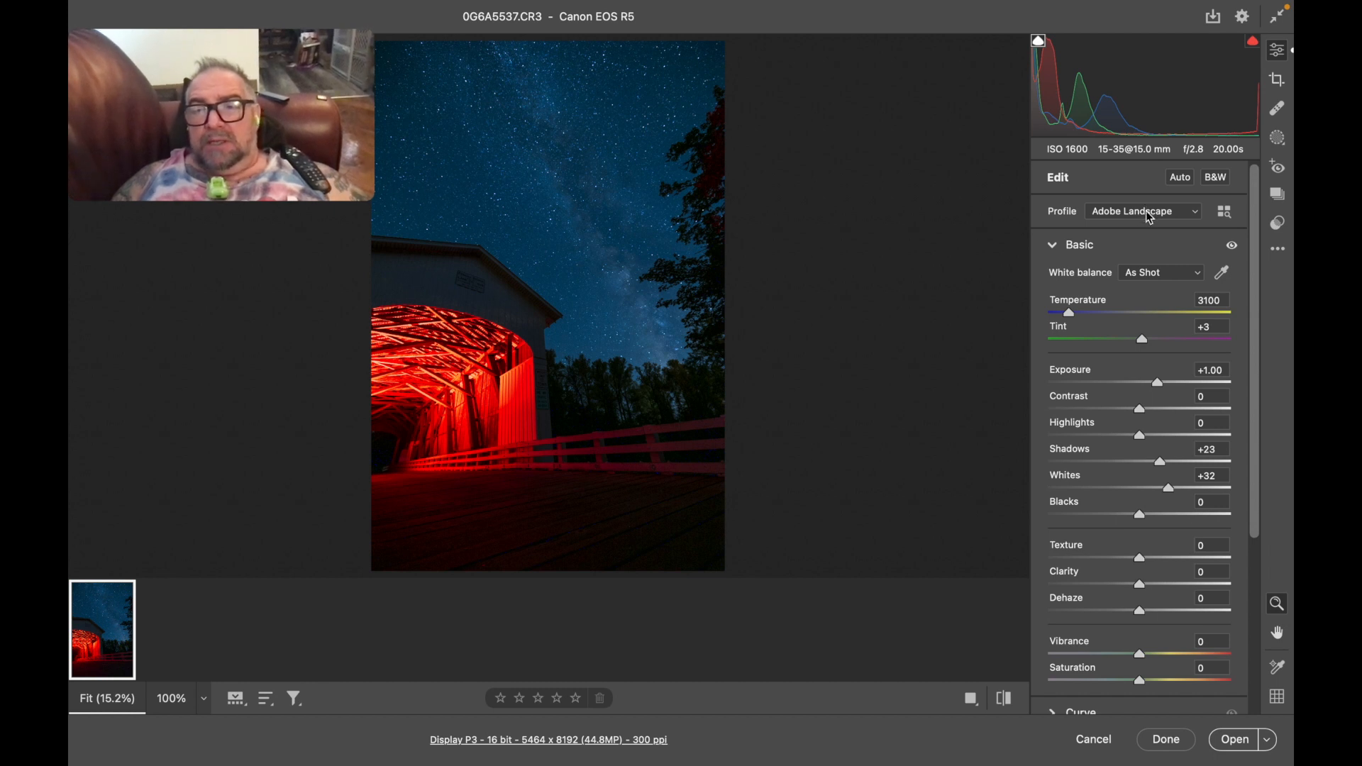
click(1150, 217)
click(1155, 242)
click(1155, 217)
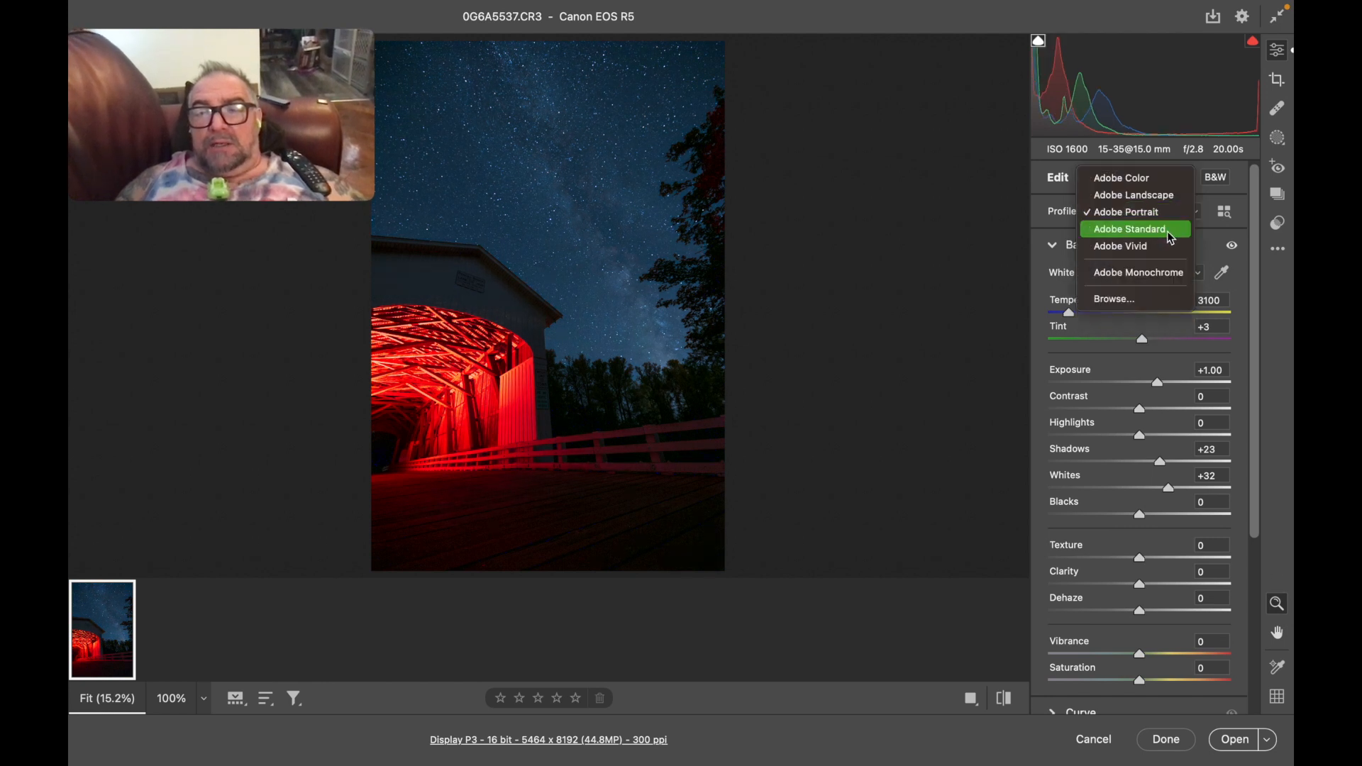
click(1171, 239)
click(1163, 224)
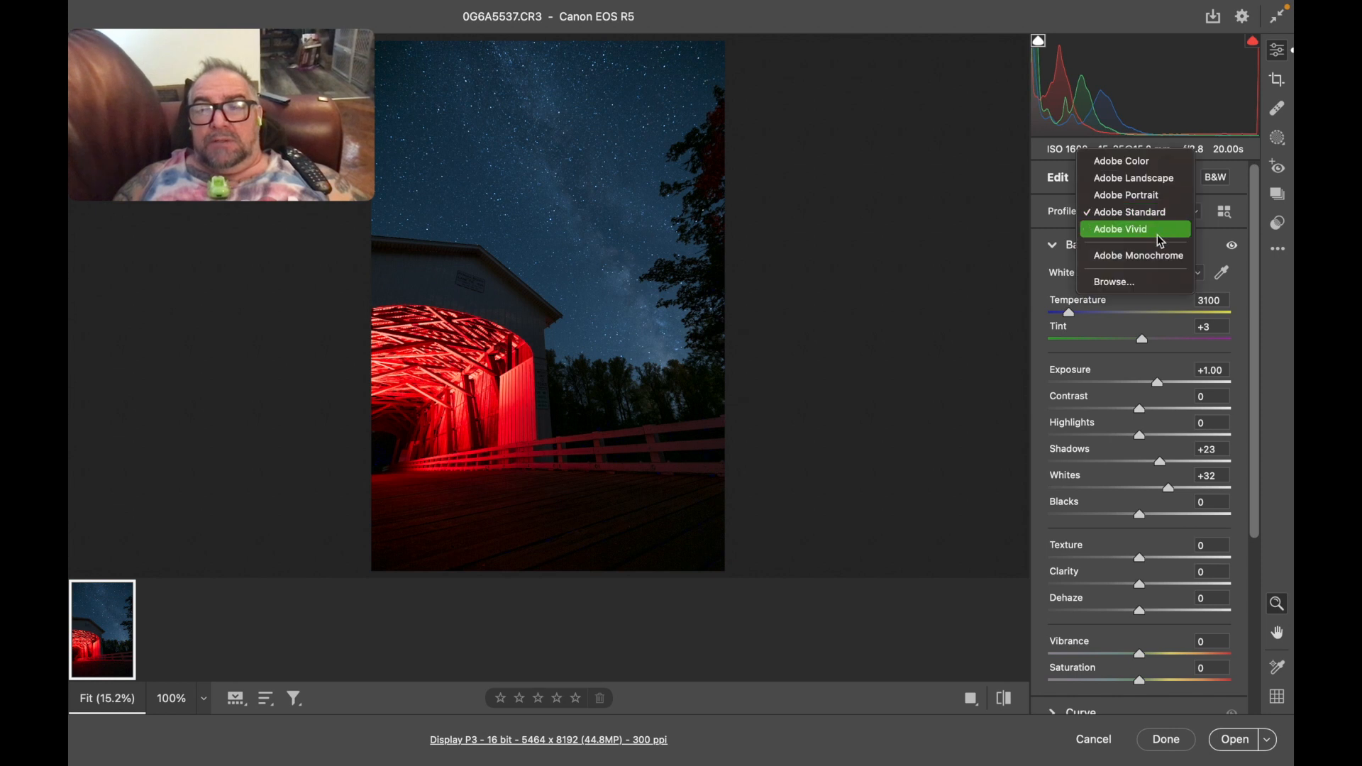
click(1160, 228)
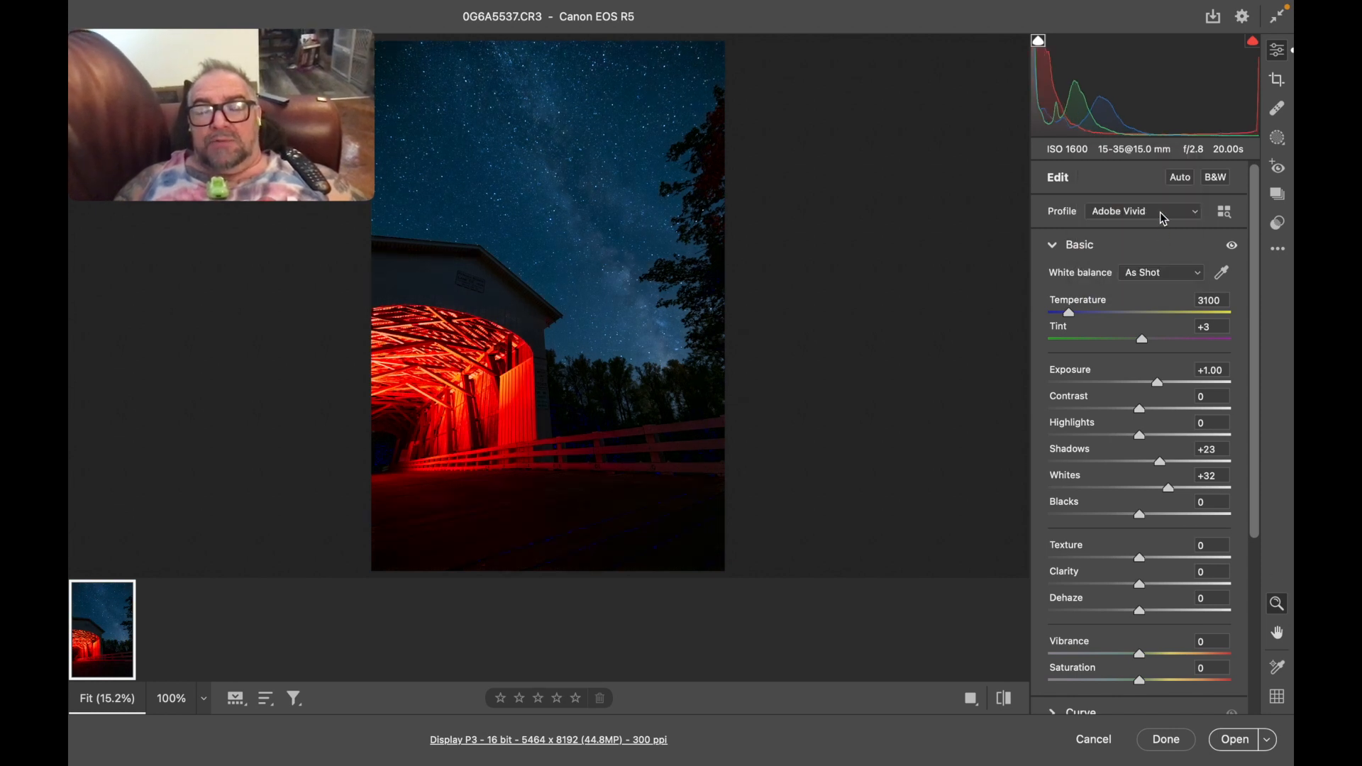
Step: Switch the profile to Adobe Landscape for comparison and return it to Adobe Vivid
click(1160, 213)
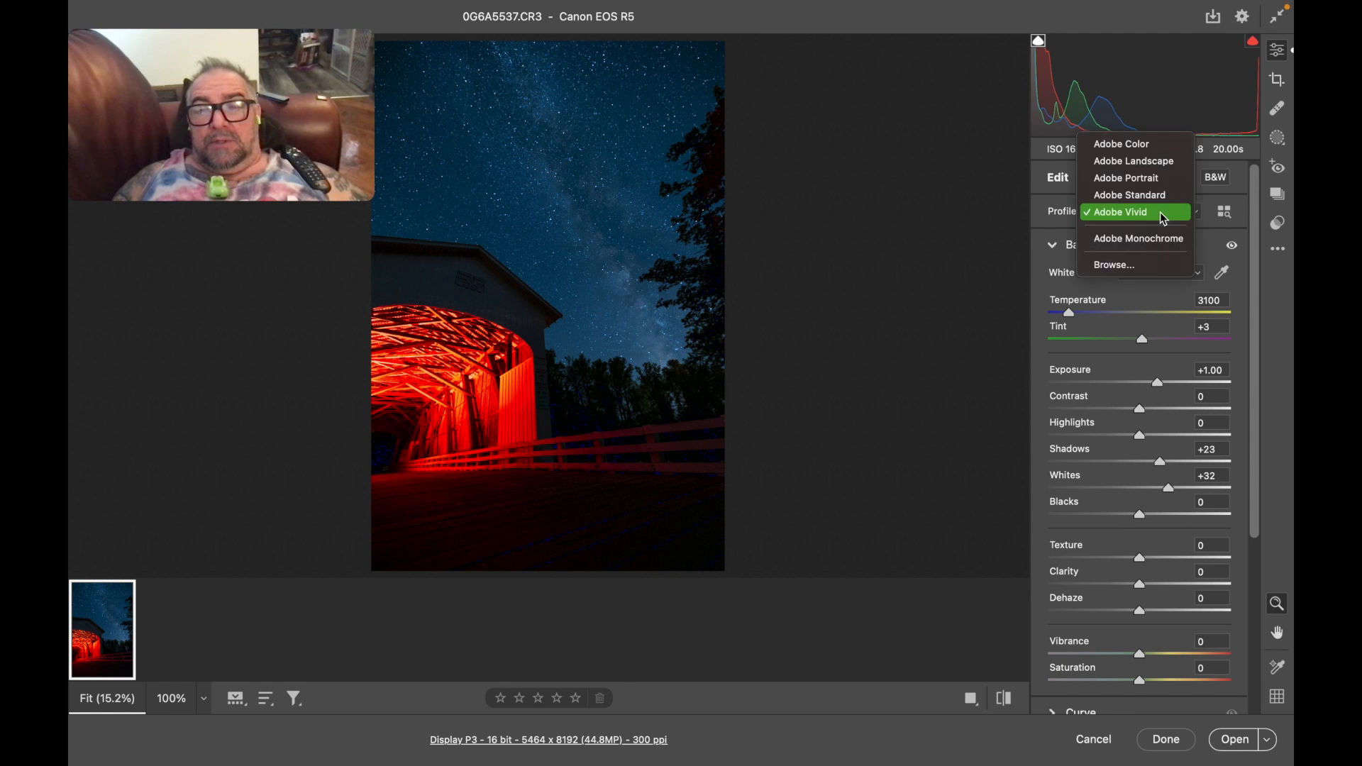
click(1173, 164)
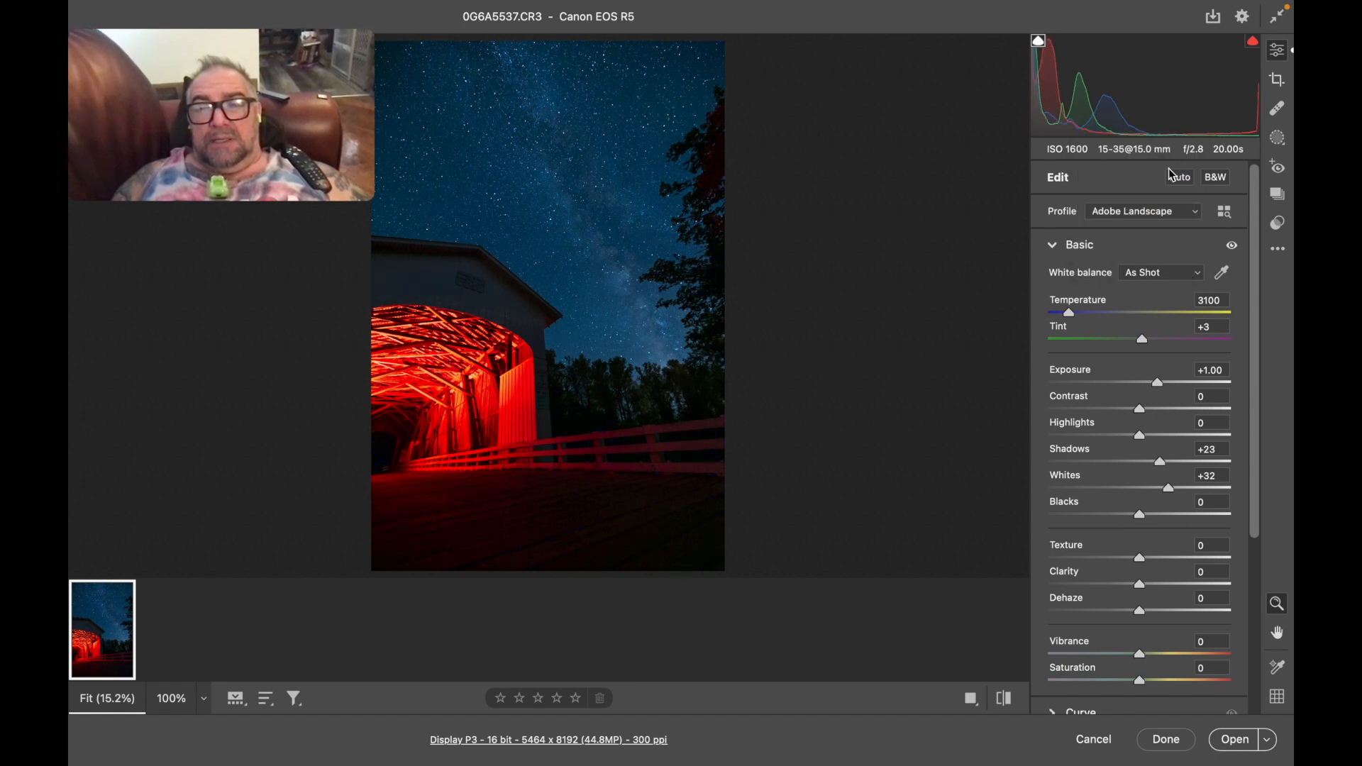
click(1165, 213)
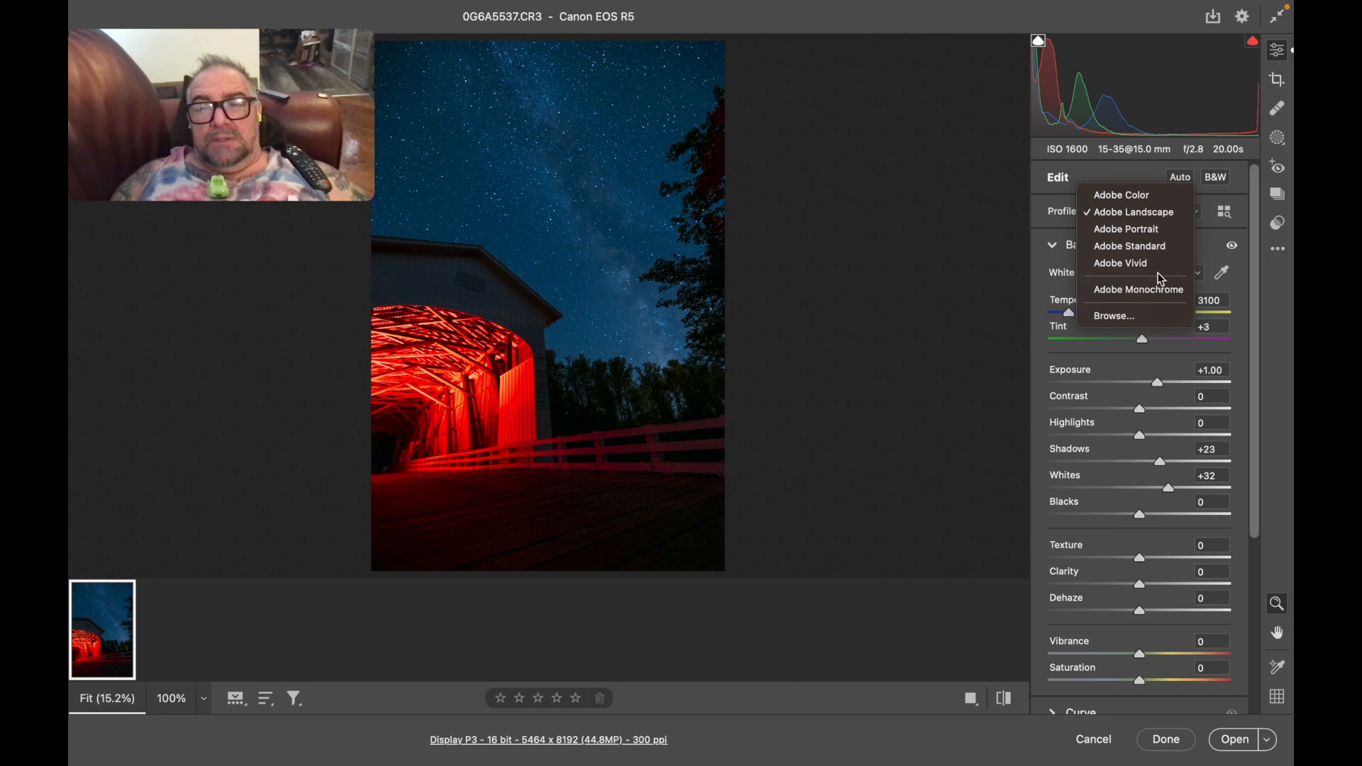
key(Escape)
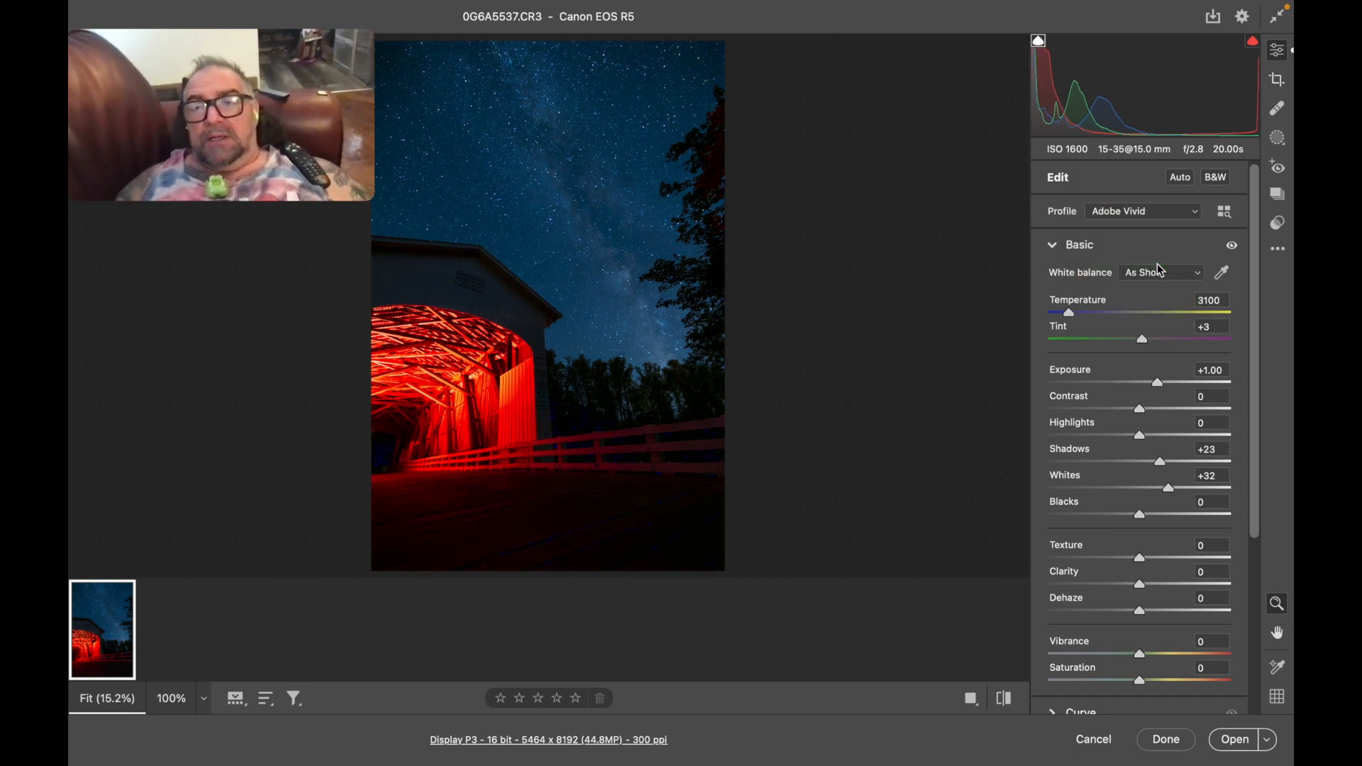
click(1141, 213)
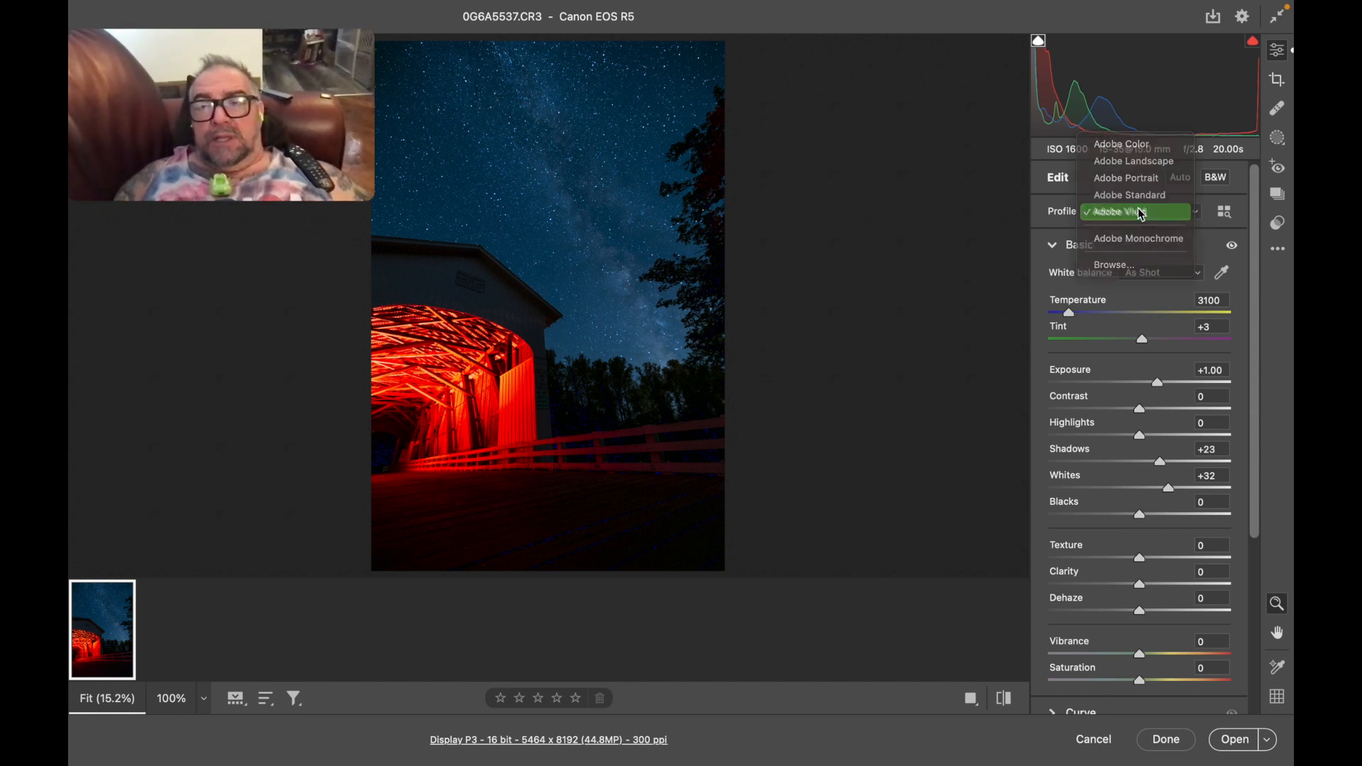
click(1143, 213)
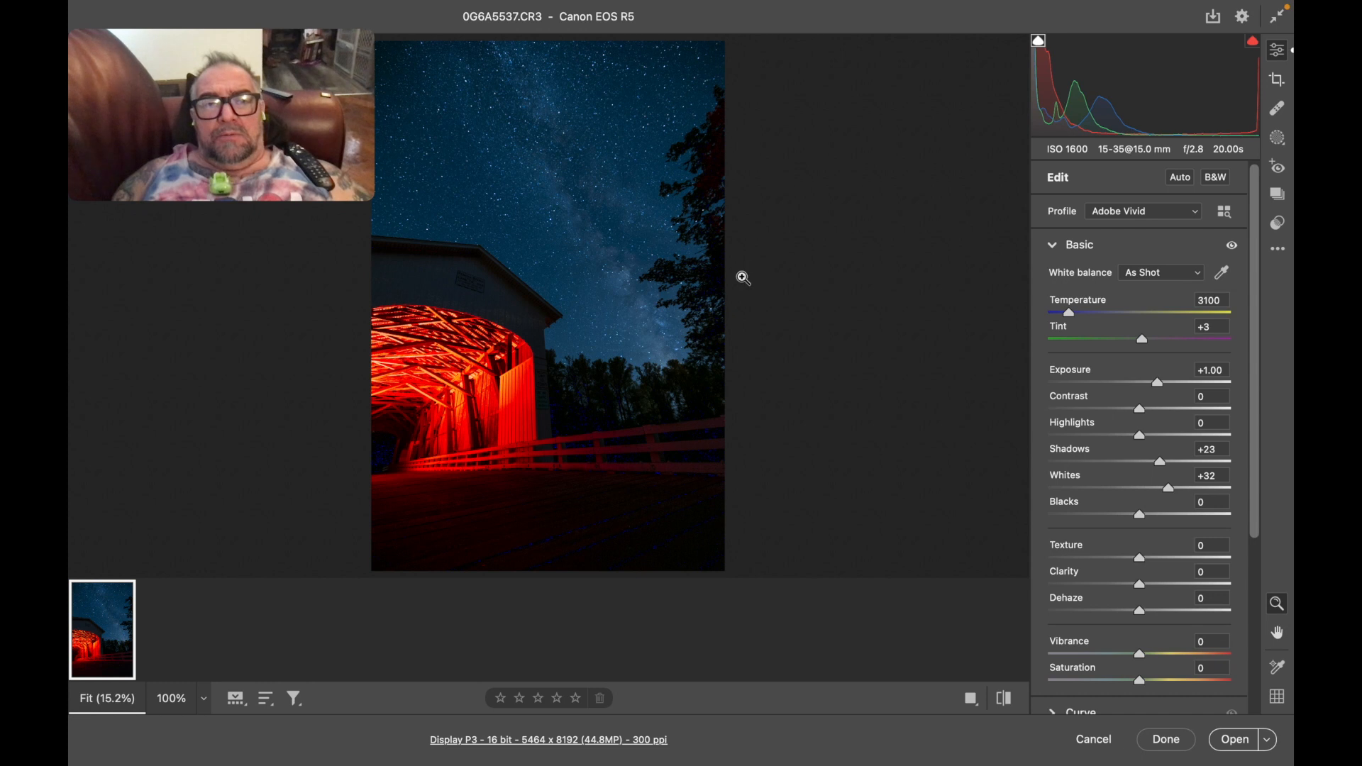
Step: Examine the starry sky, the bridge's roof edge and the dark trees behind the fence up close
click(735, 220)
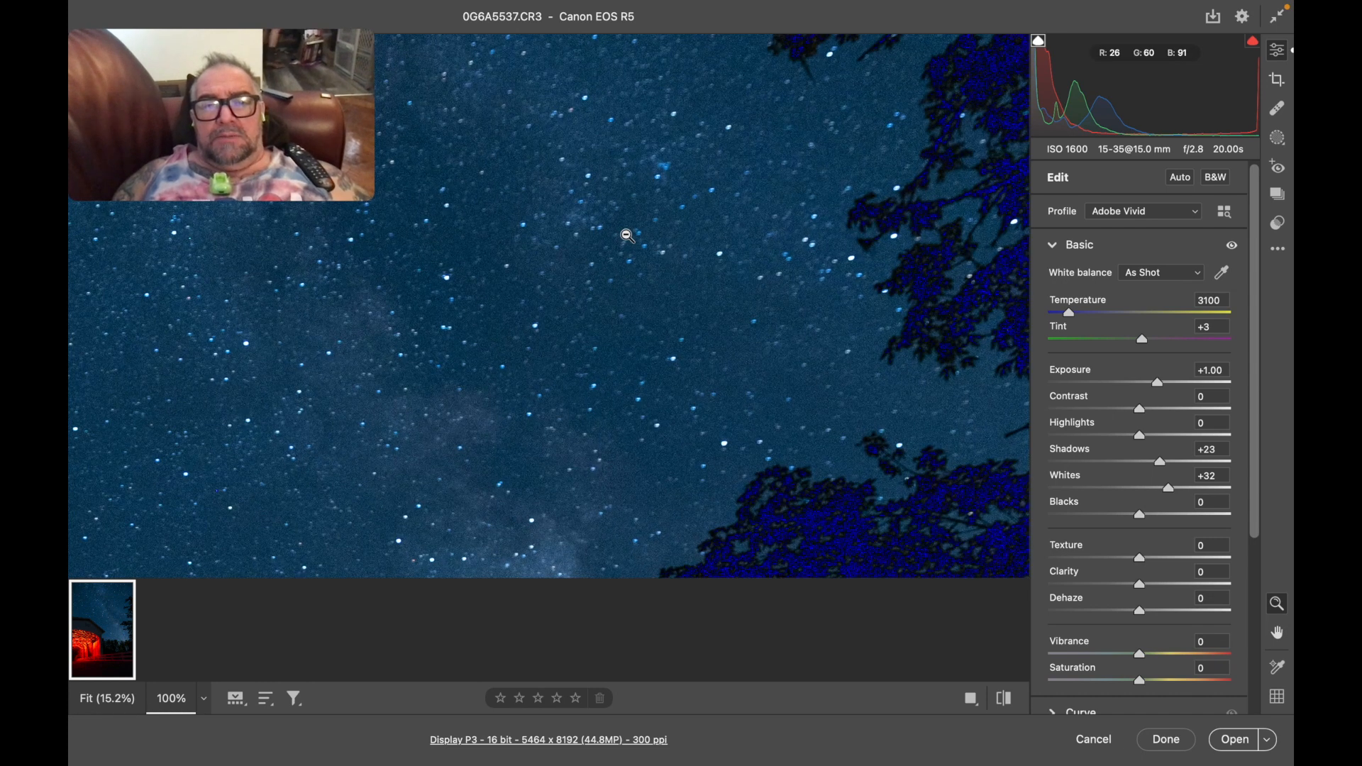
scroll(628, 234, left, 10)
scroll(632, 231, down, 10)
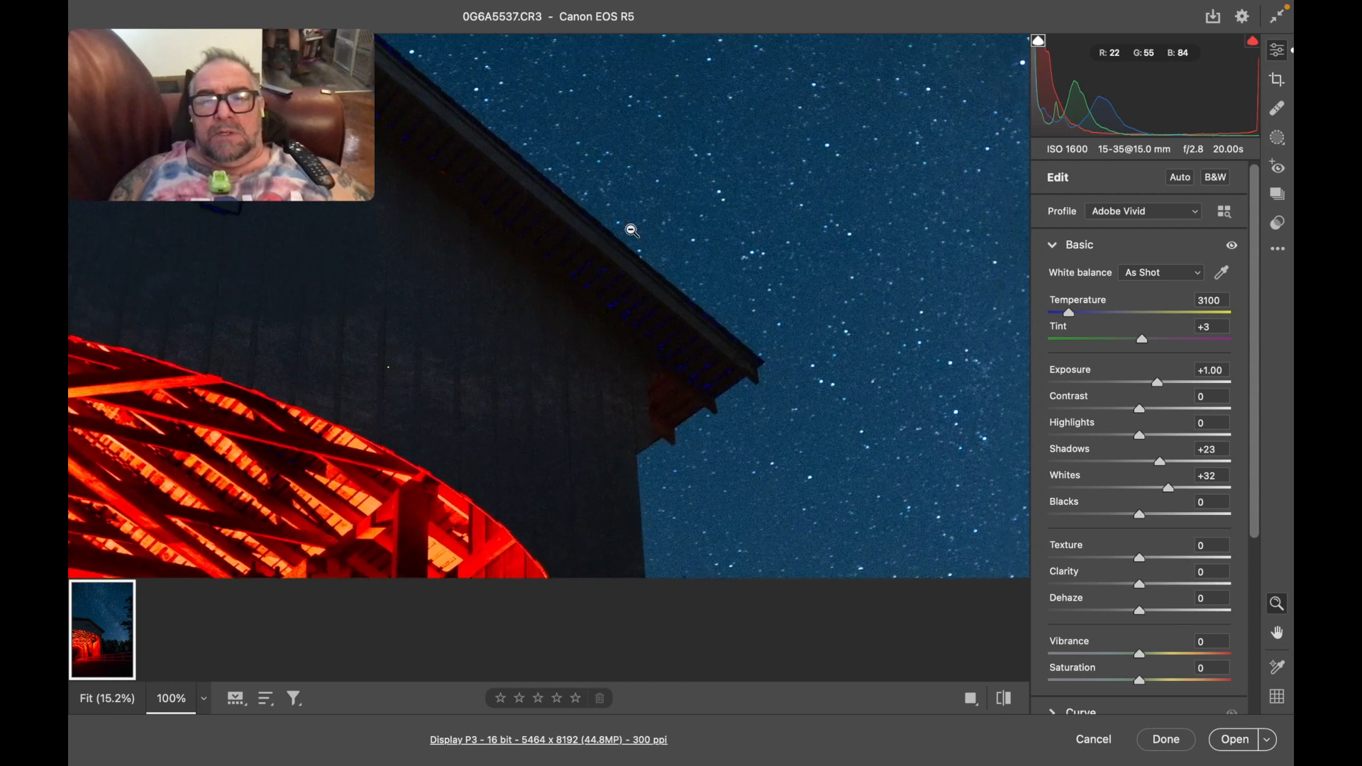
scroll(632, 231, right, 5)
scroll(631, 231, up, 2)
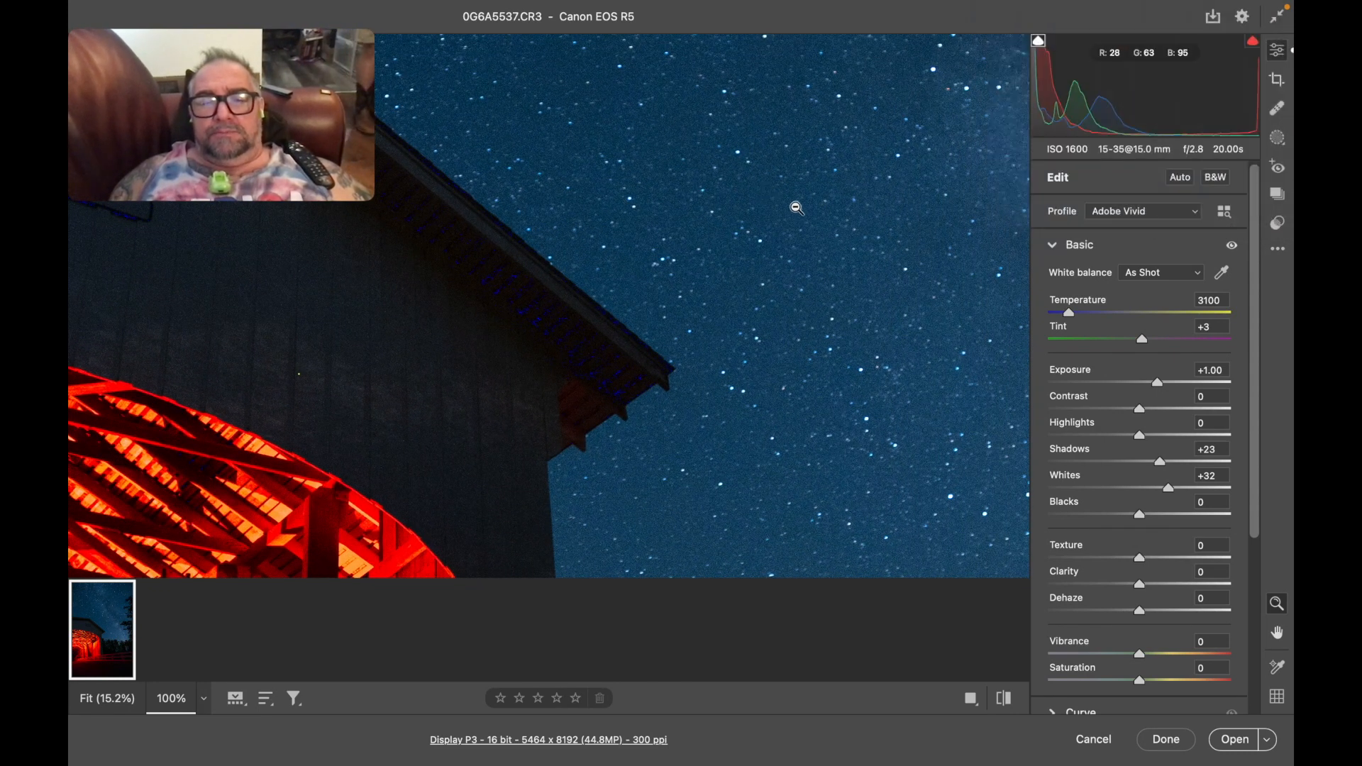
click(575, 449)
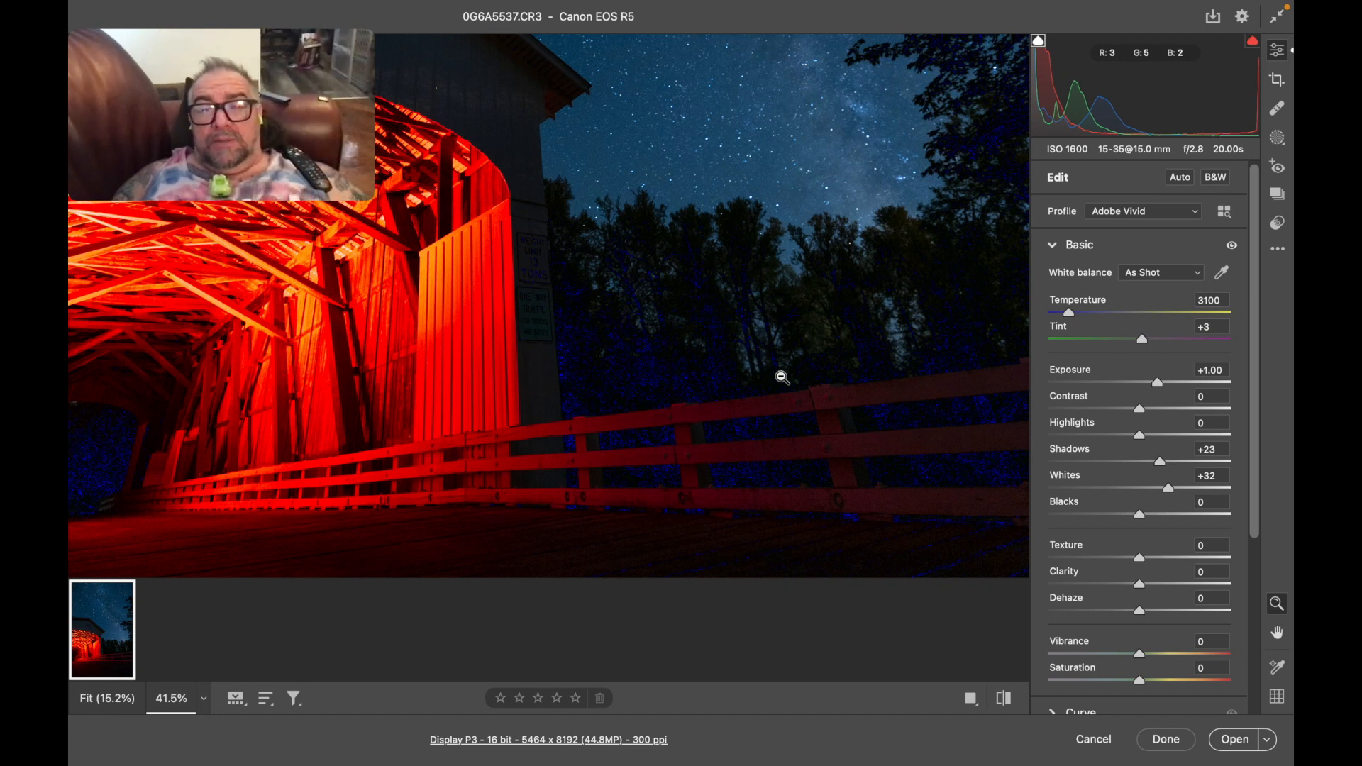
scroll(780, 376, right, 3)
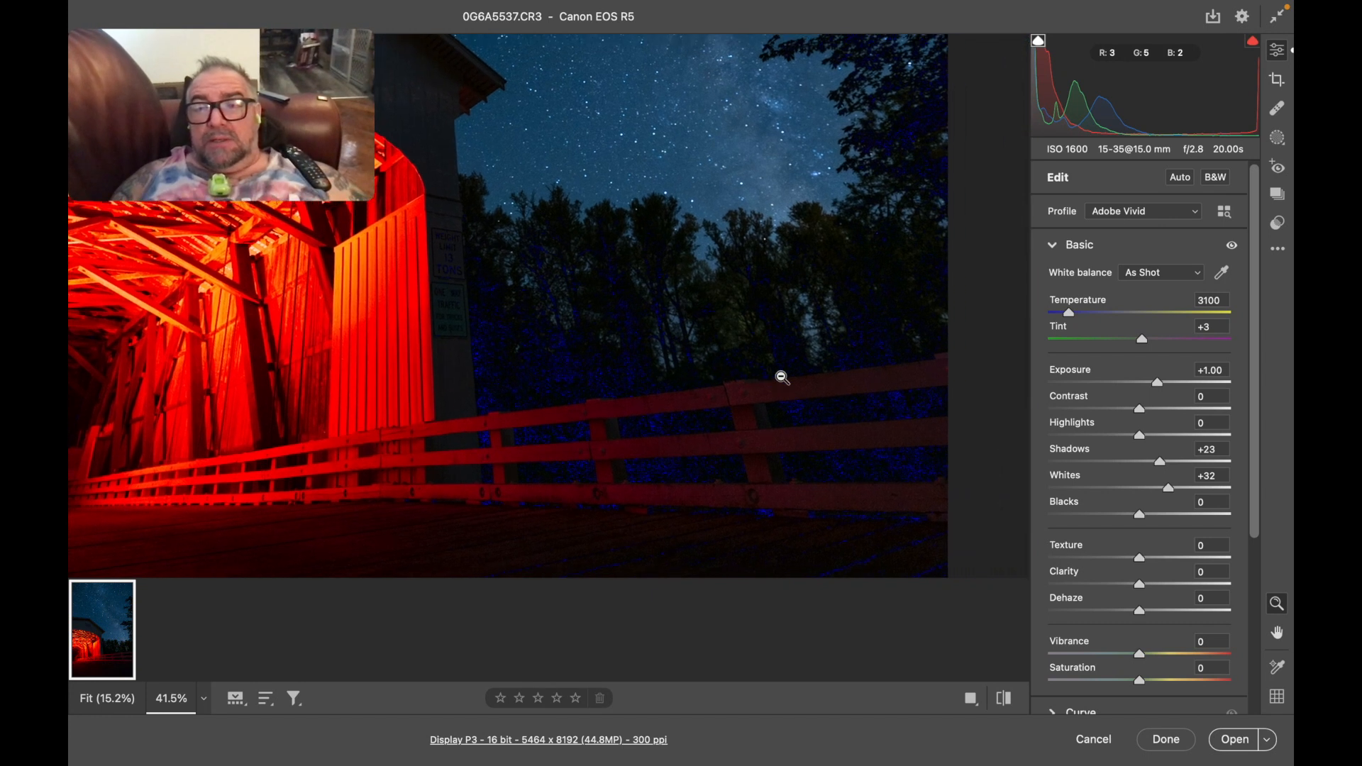
Step: Create a new mask that automatically selects the photo's background
click(1278, 143)
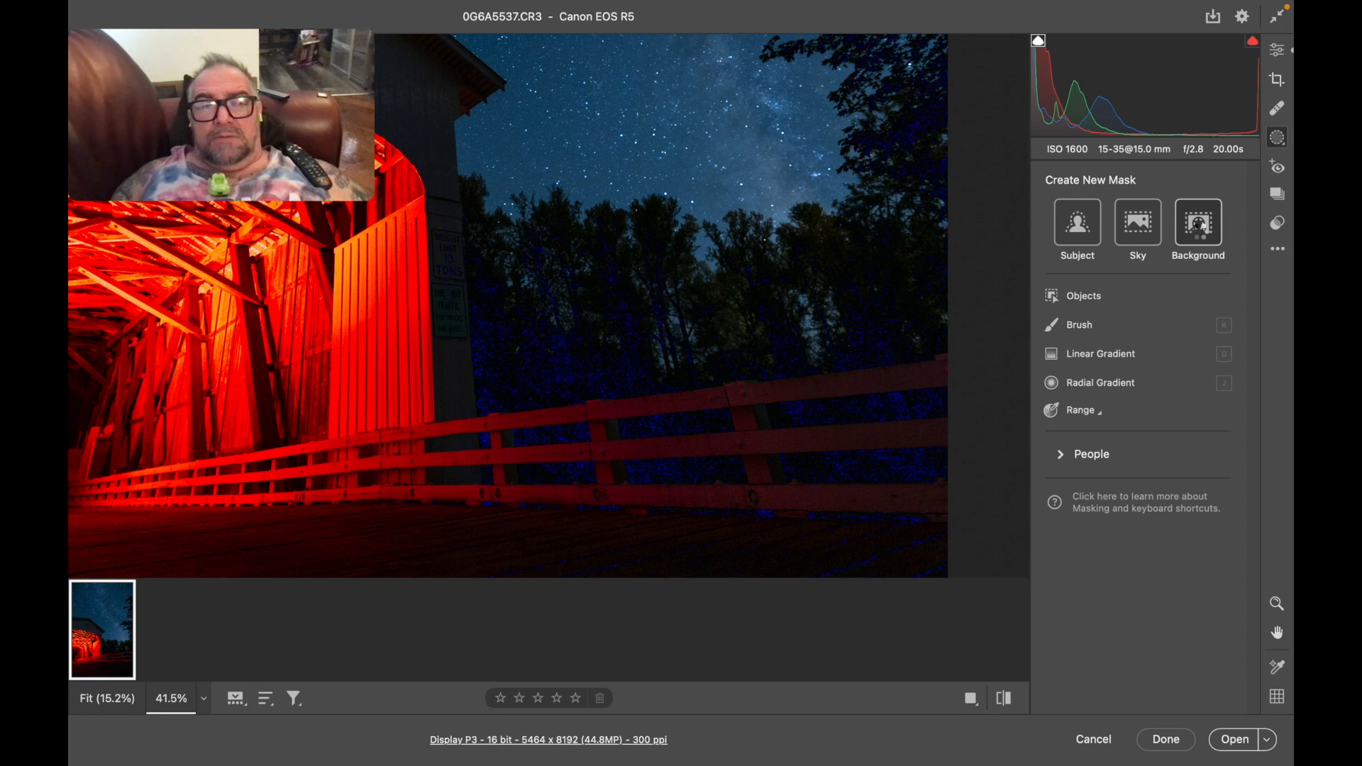
click(1197, 228)
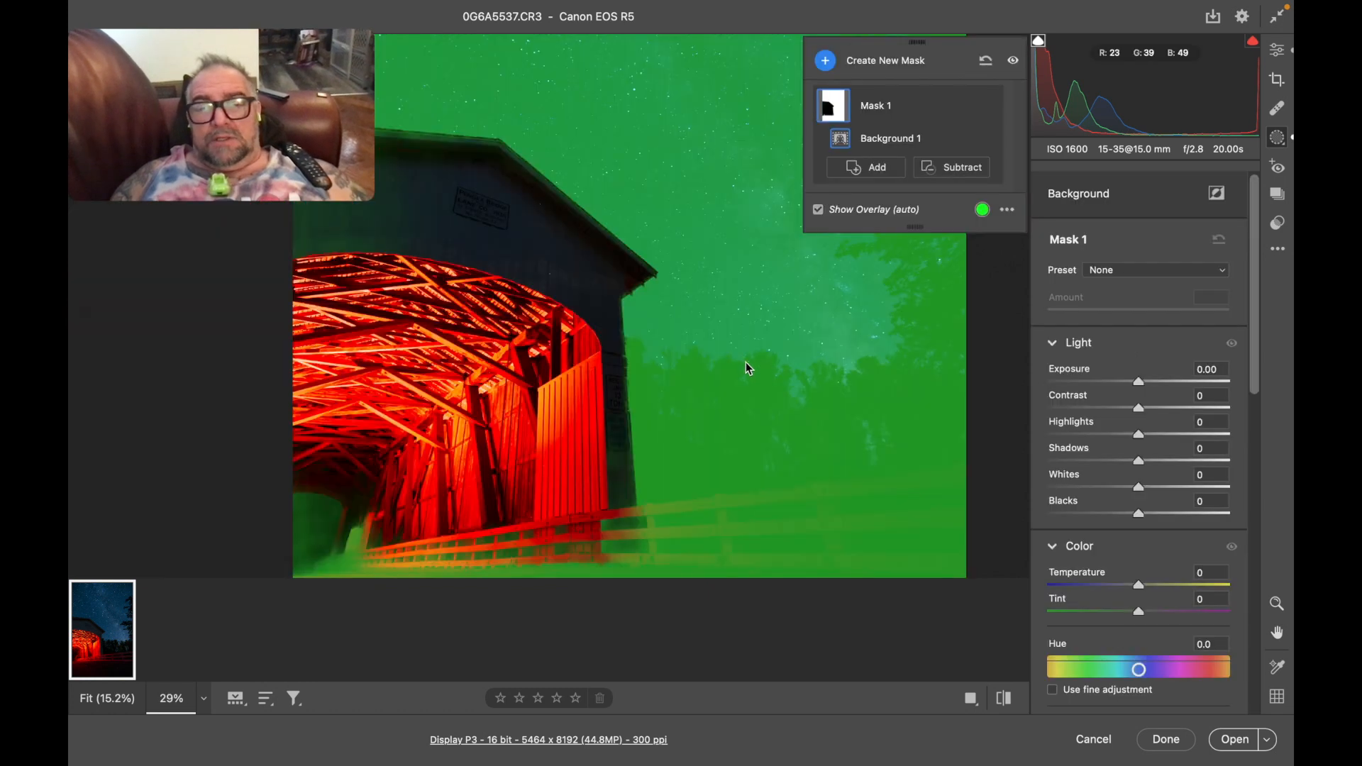
scroll(747, 362, down, 3)
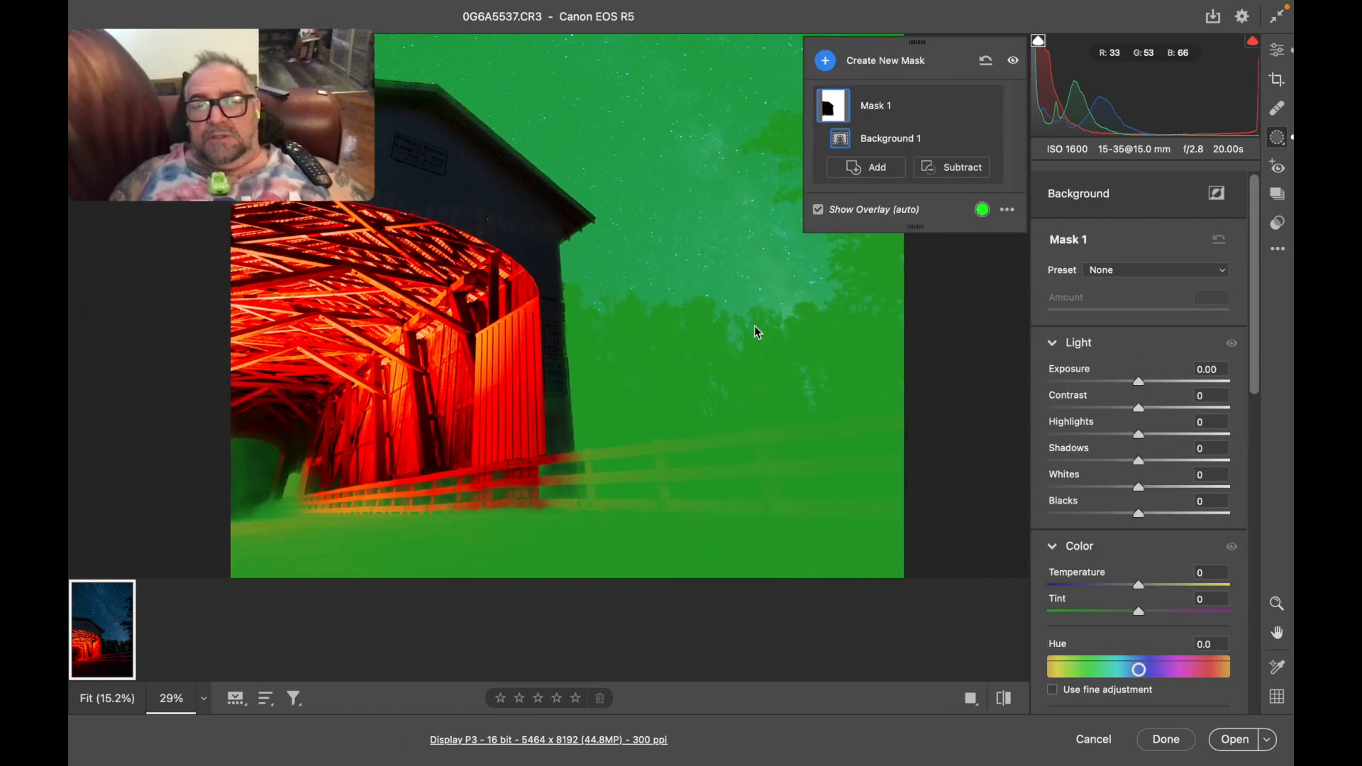
Step: Adjust the background mask's light with Highlights -22, Shadows +12 and Blacks +6
mouse_move(1140, 461)
mouse_down()
mouse_move(1152, 461)
mouse_move(1122, 443)
mouse_up()
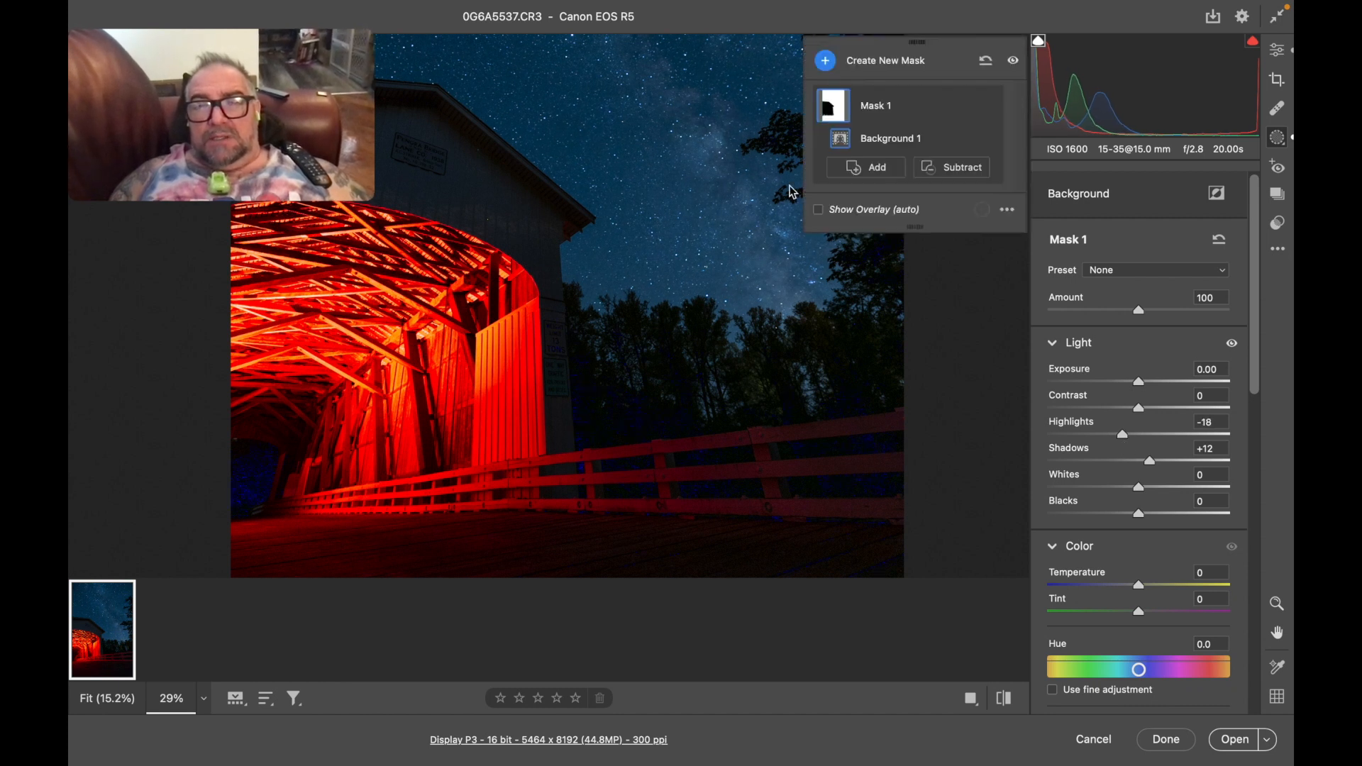
scroll(670, 88, up, 5)
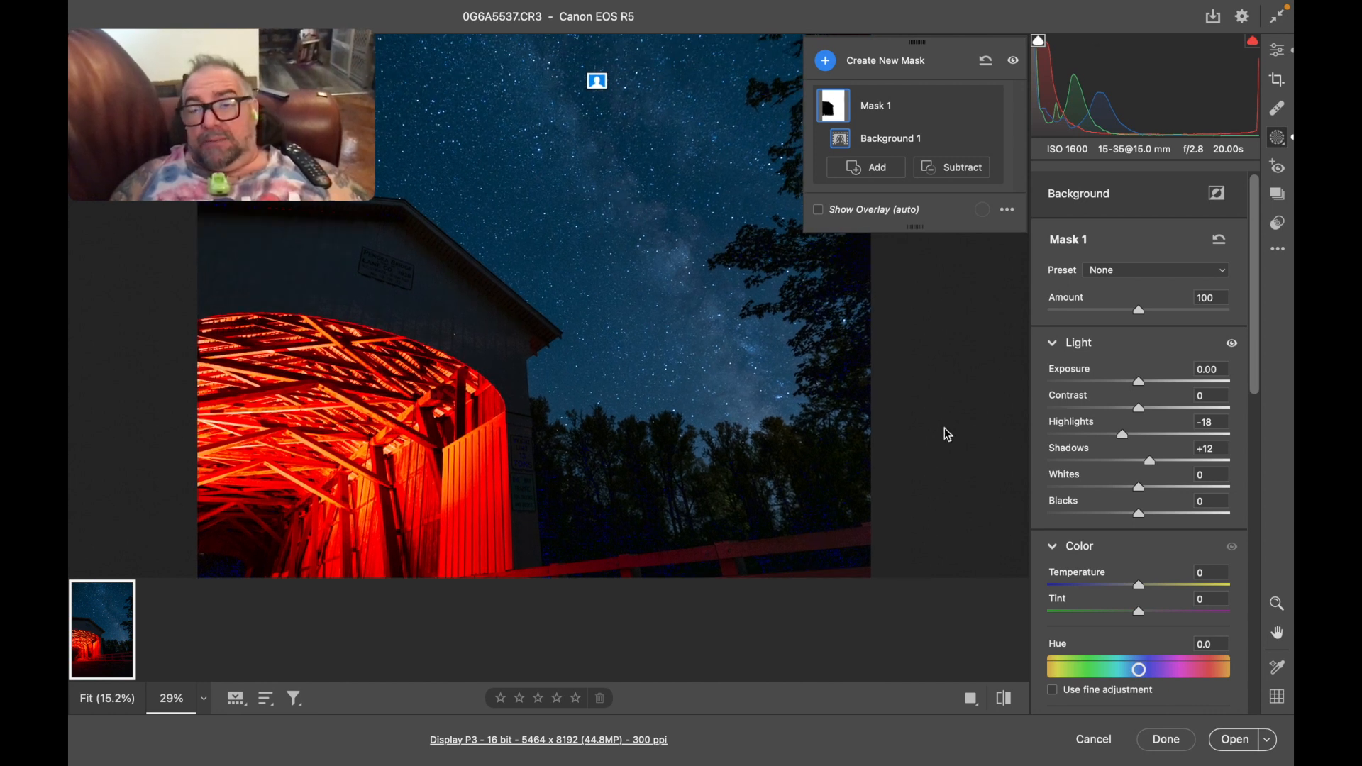
drag(1126, 437, 1124, 440)
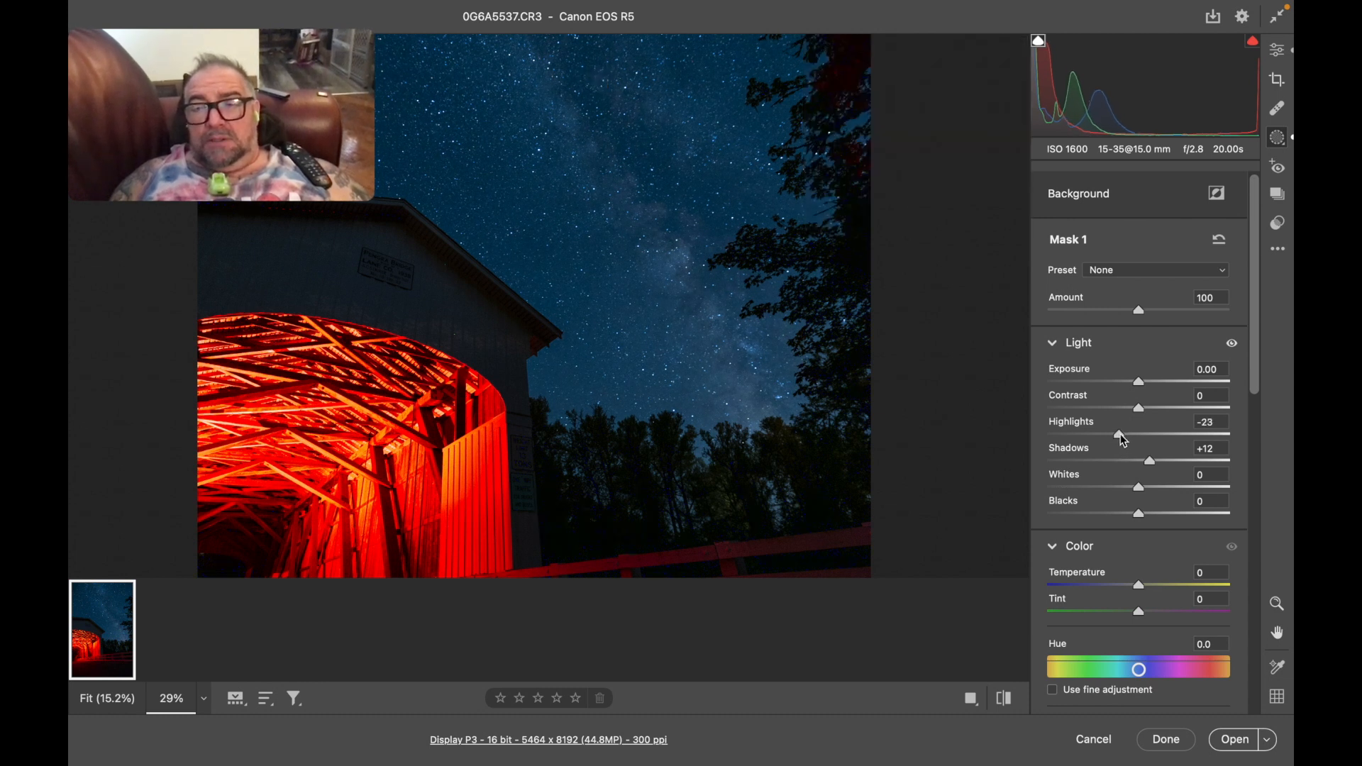
drag(1125, 440, 1140, 413)
double_click(1140, 410)
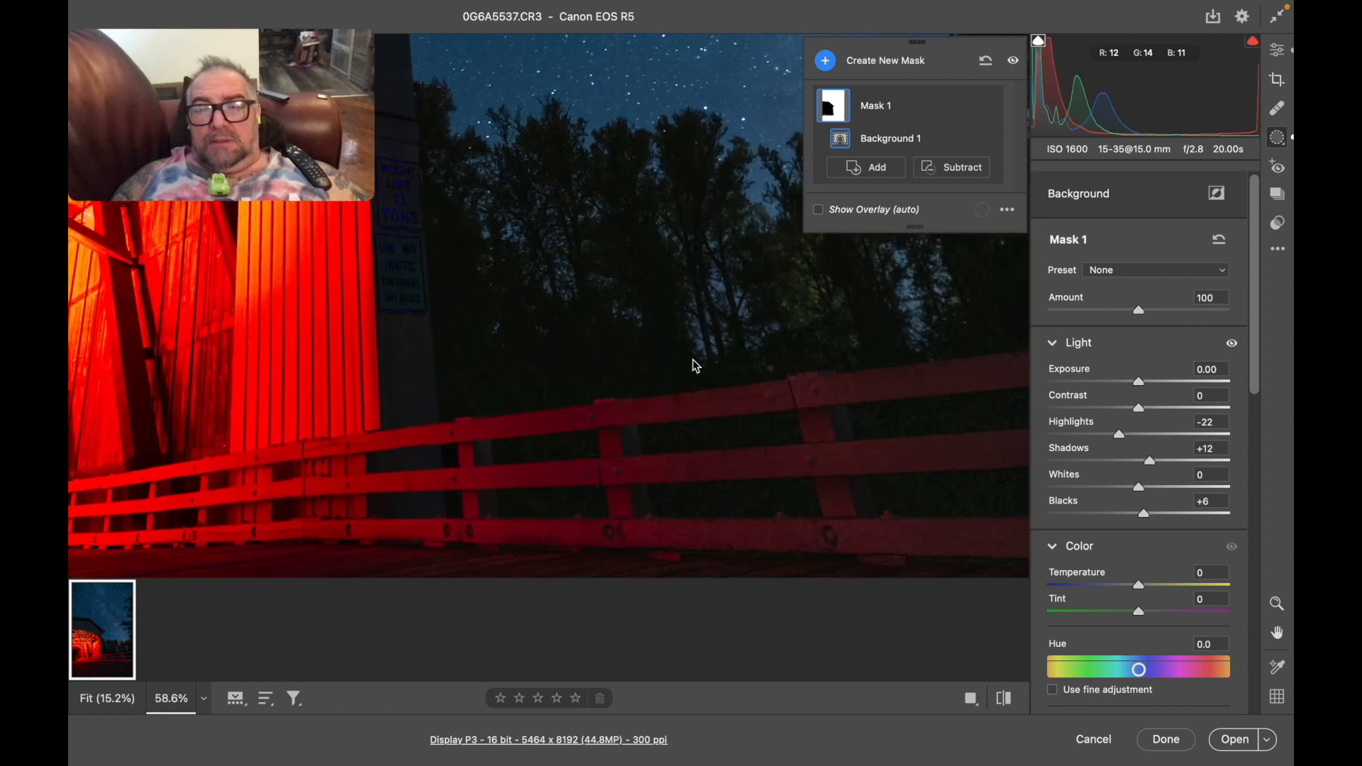
Step: Set the photo's crop to the 4 x 5 / 8 x 10 aspect ratio preset
scroll(696, 367, right, 10)
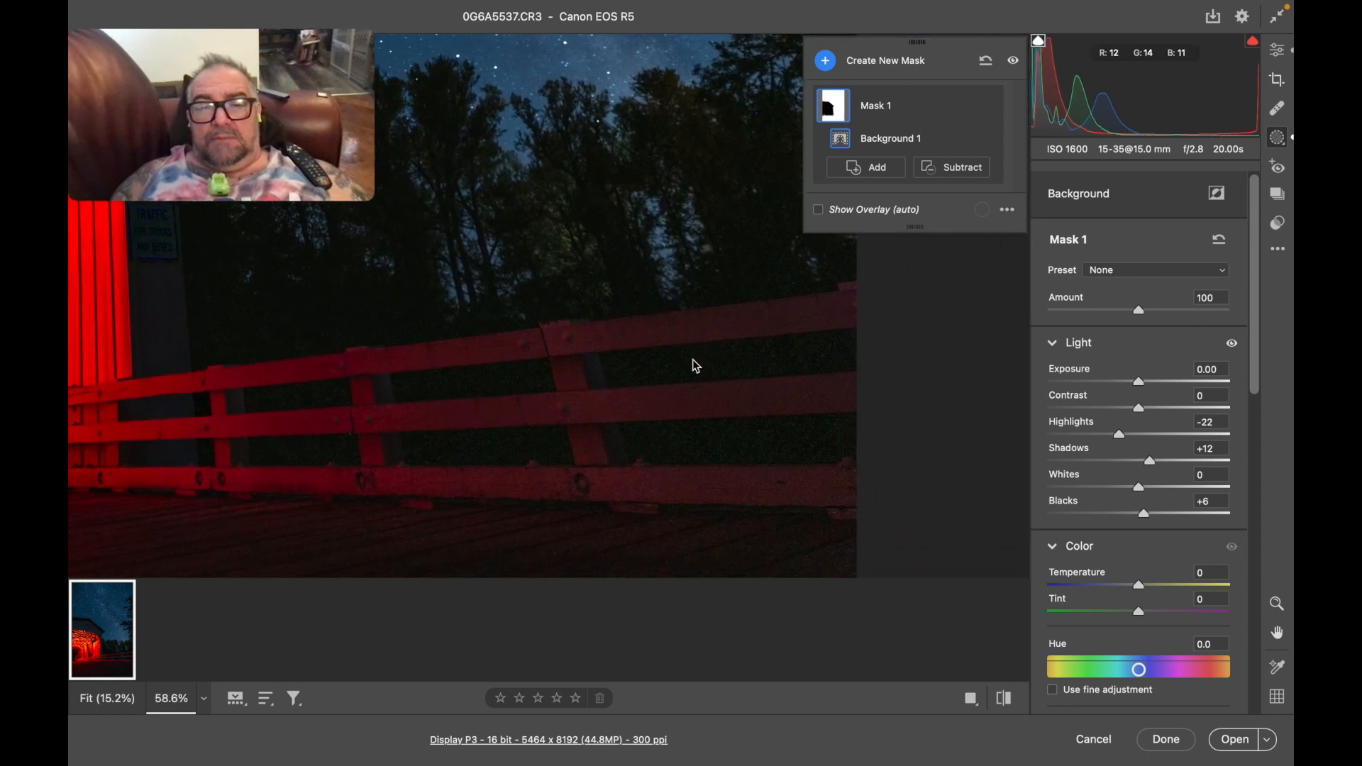
scroll(693, 359, down, 5)
scroll(670, 375, up, 2)
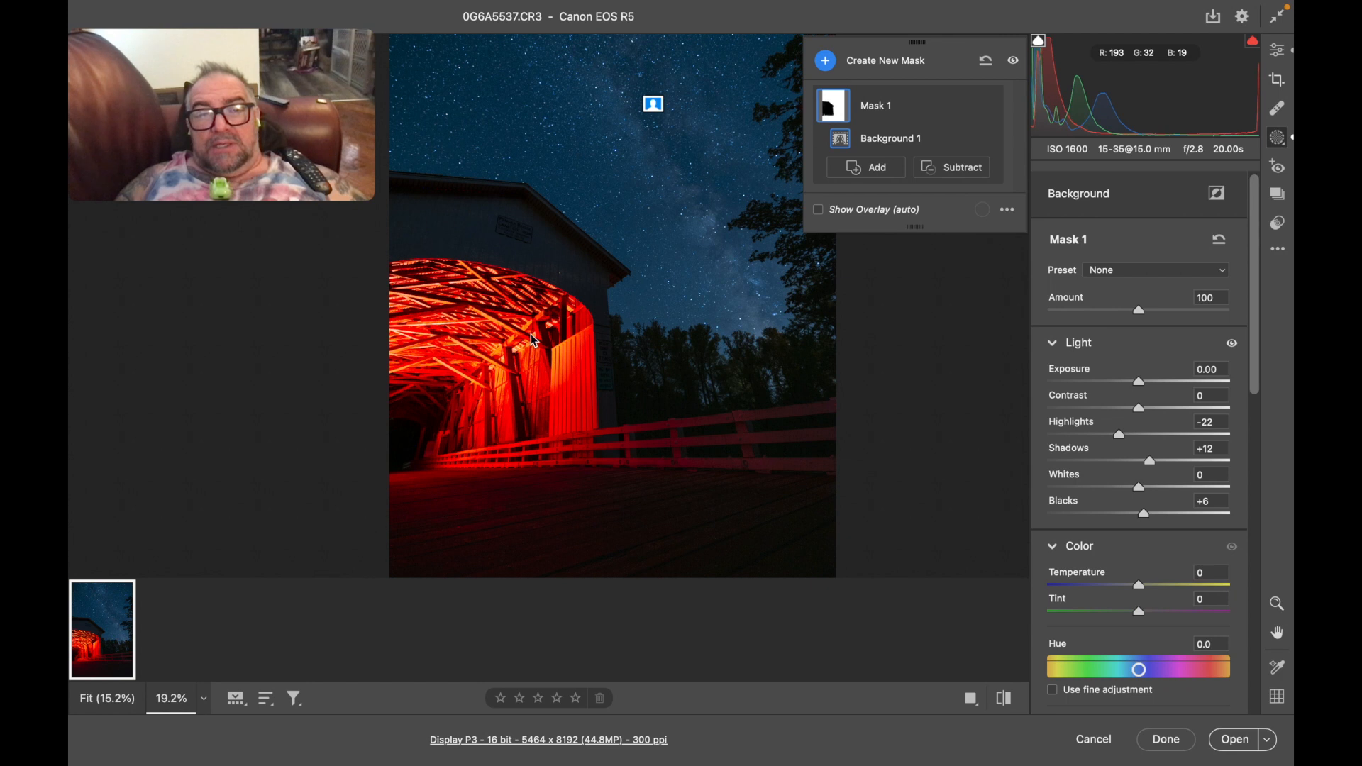
scroll(496, 323, up, 3)
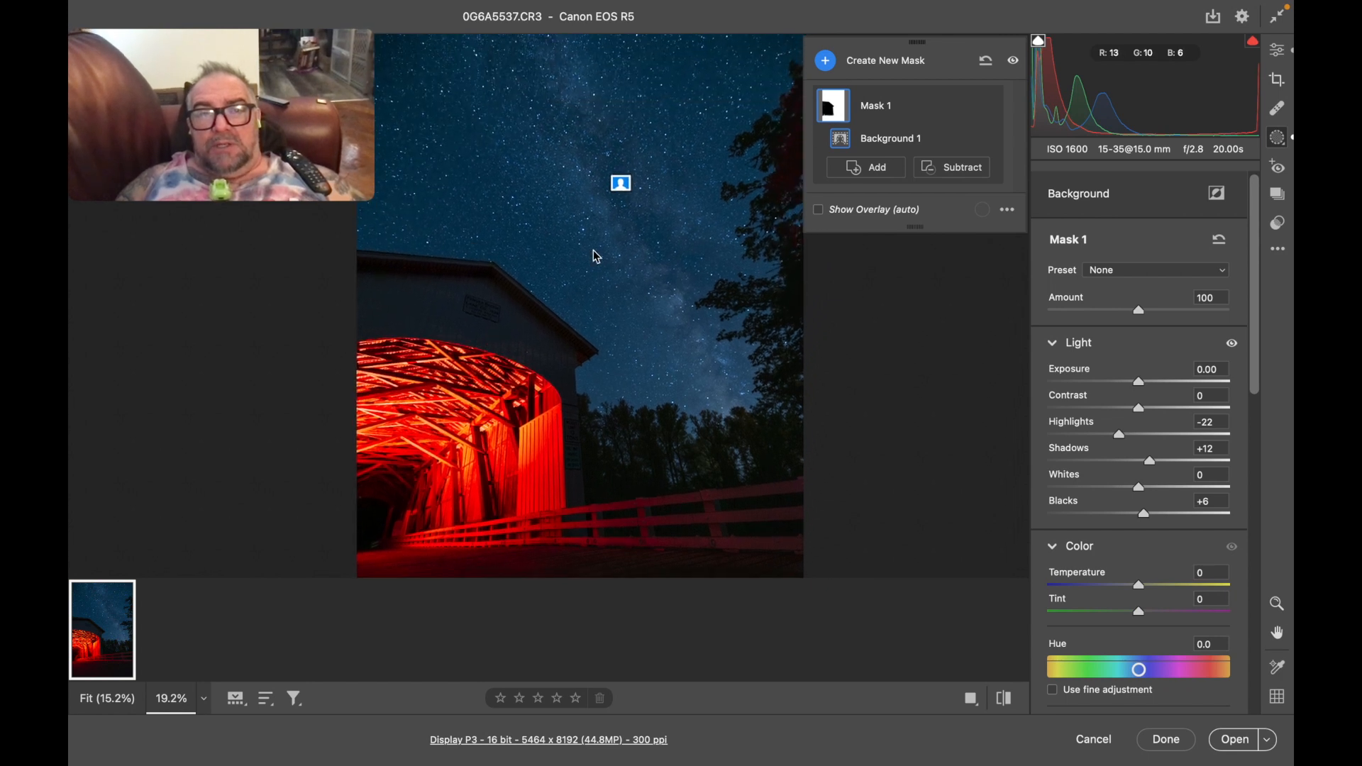
scroll(604, 148, up, 3)
scroll(604, 148, down, 3)
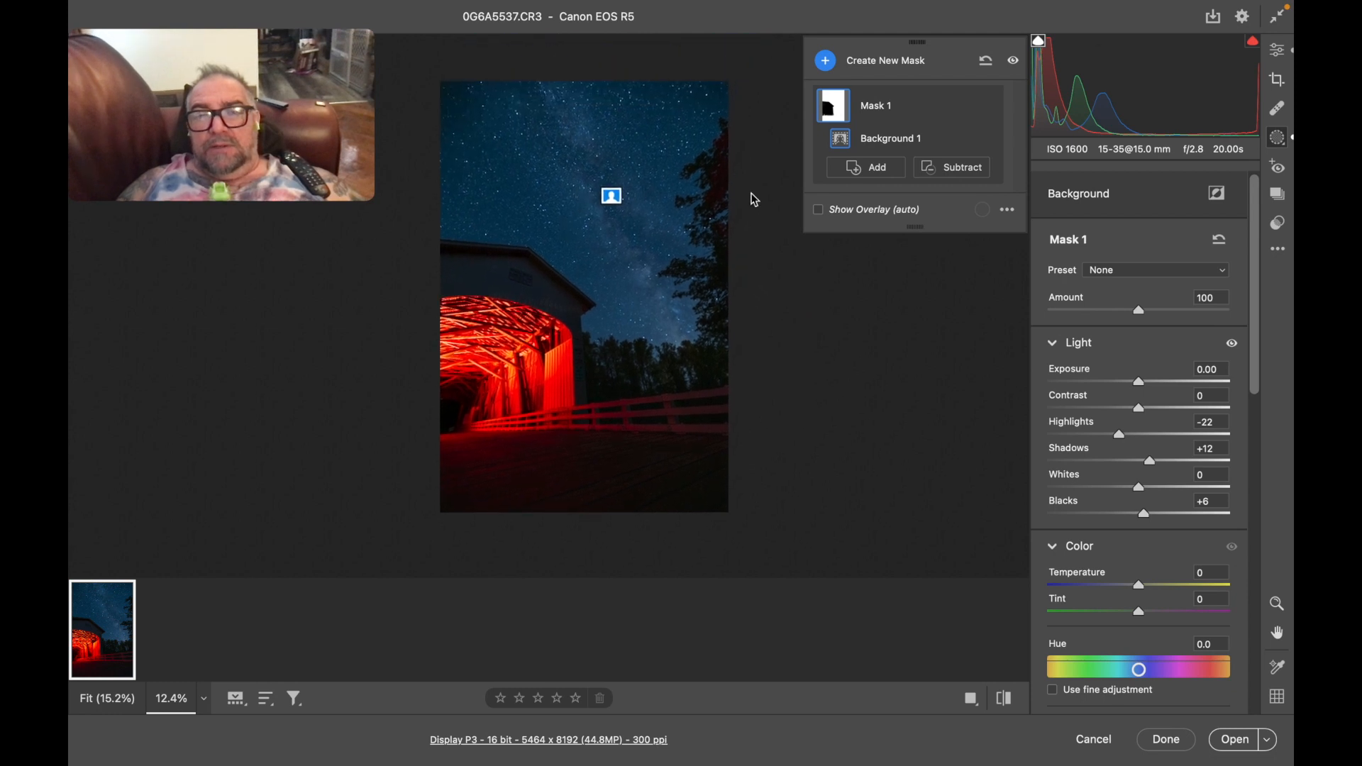
click(1280, 81)
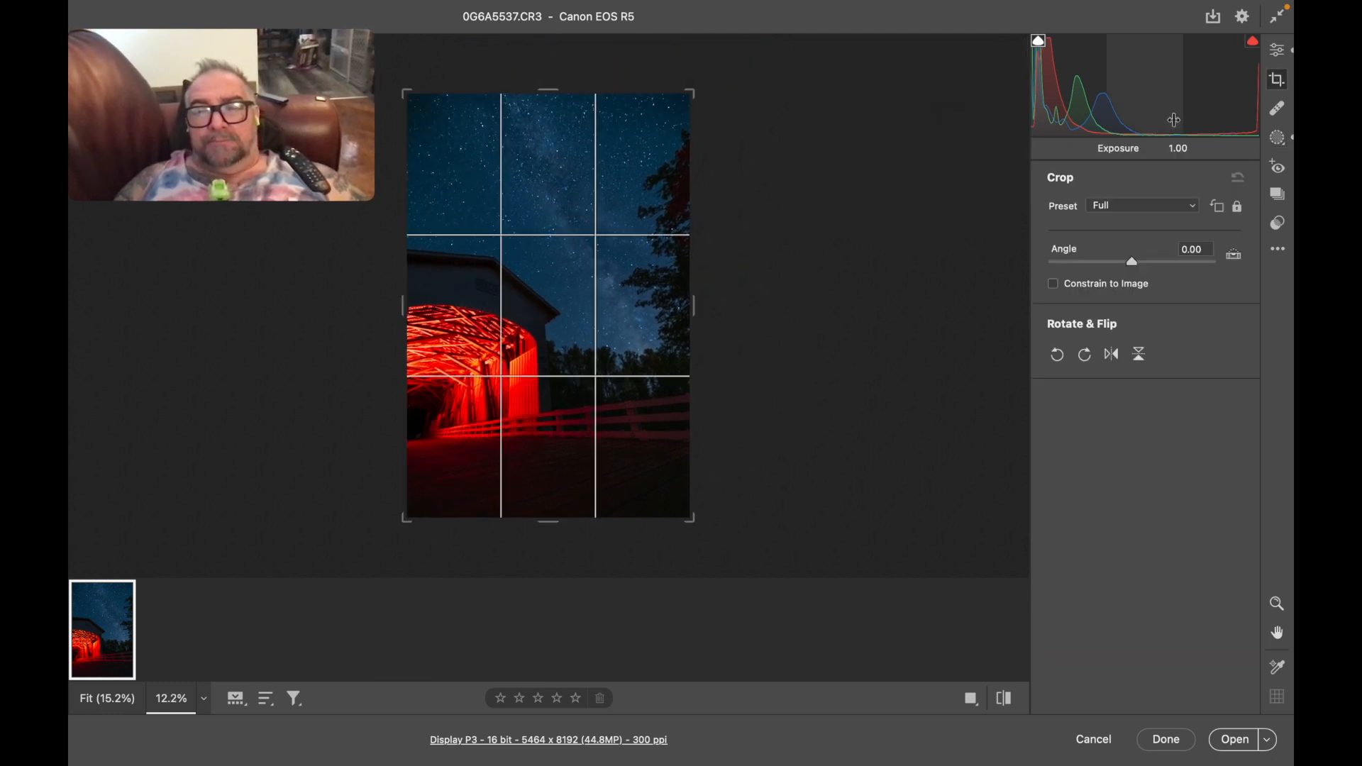
click(1142, 205)
click(1168, 267)
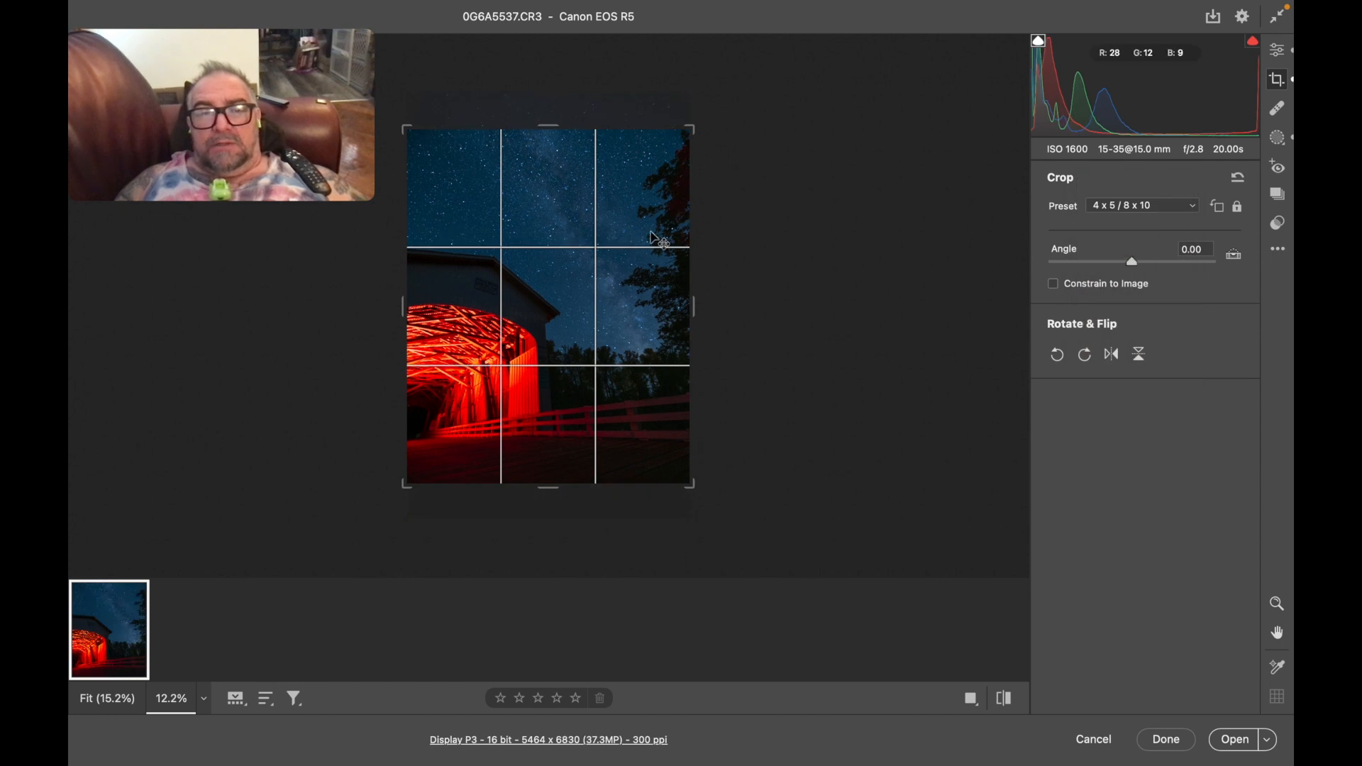
Step: Reposition the photo vertically within the crop frame, trimming both sky and foreground, and apply the crop
drag(625, 280, 631, 238)
drag(614, 192, 631, 238)
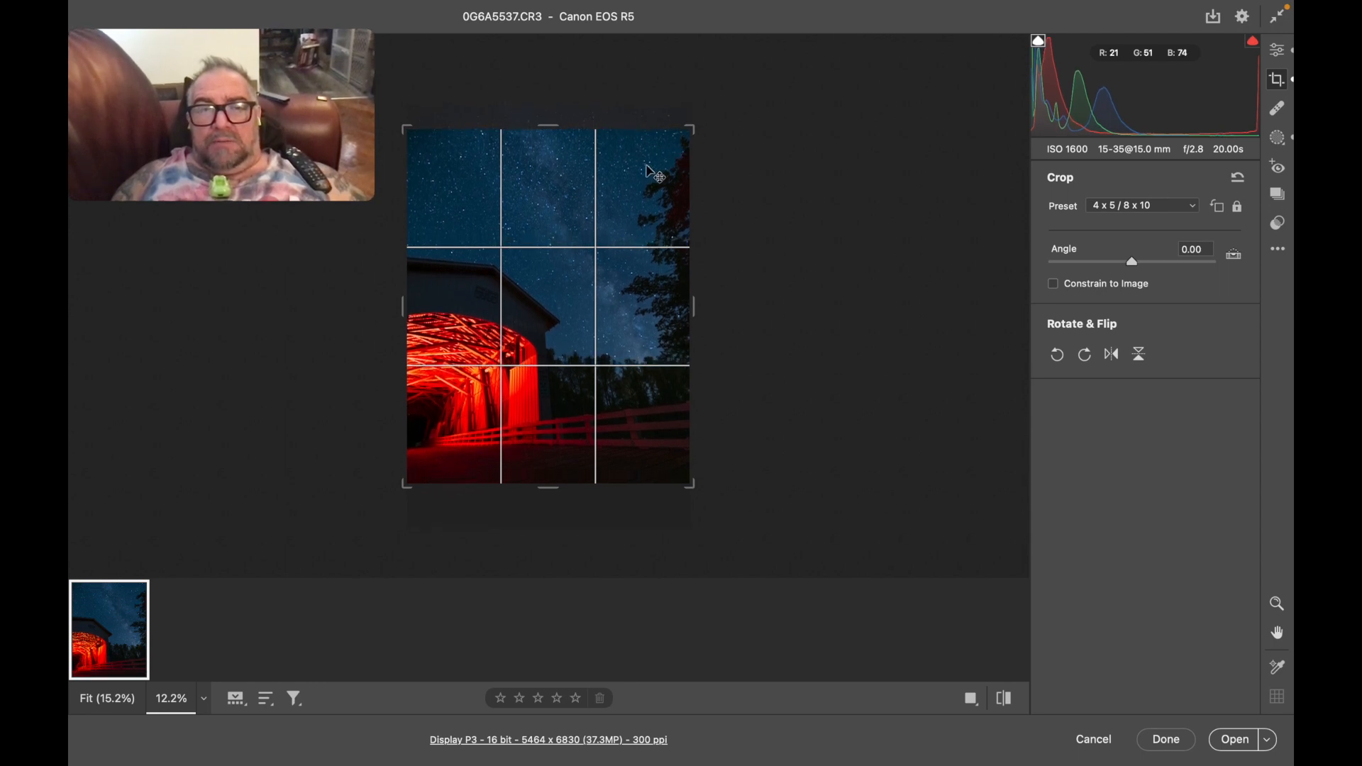
drag(642, 178, 644, 180)
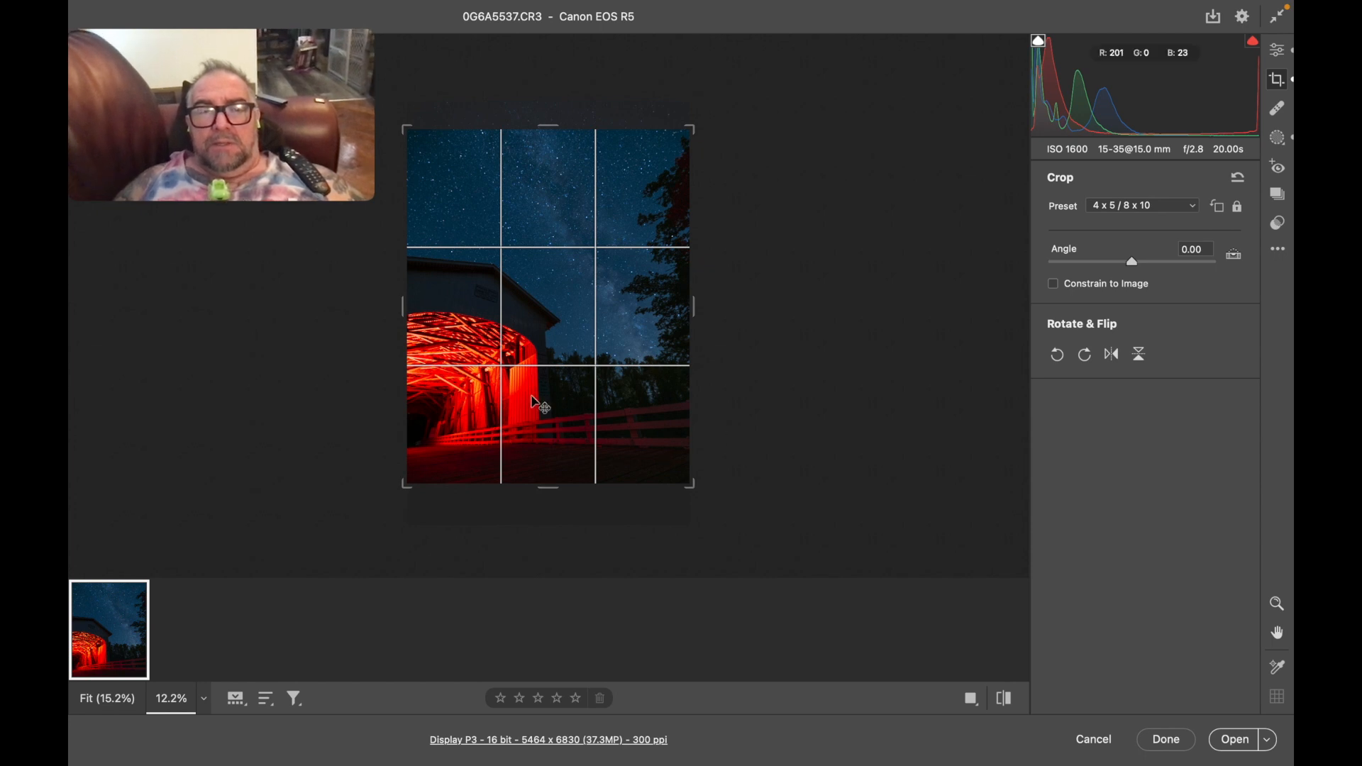
key(Return)
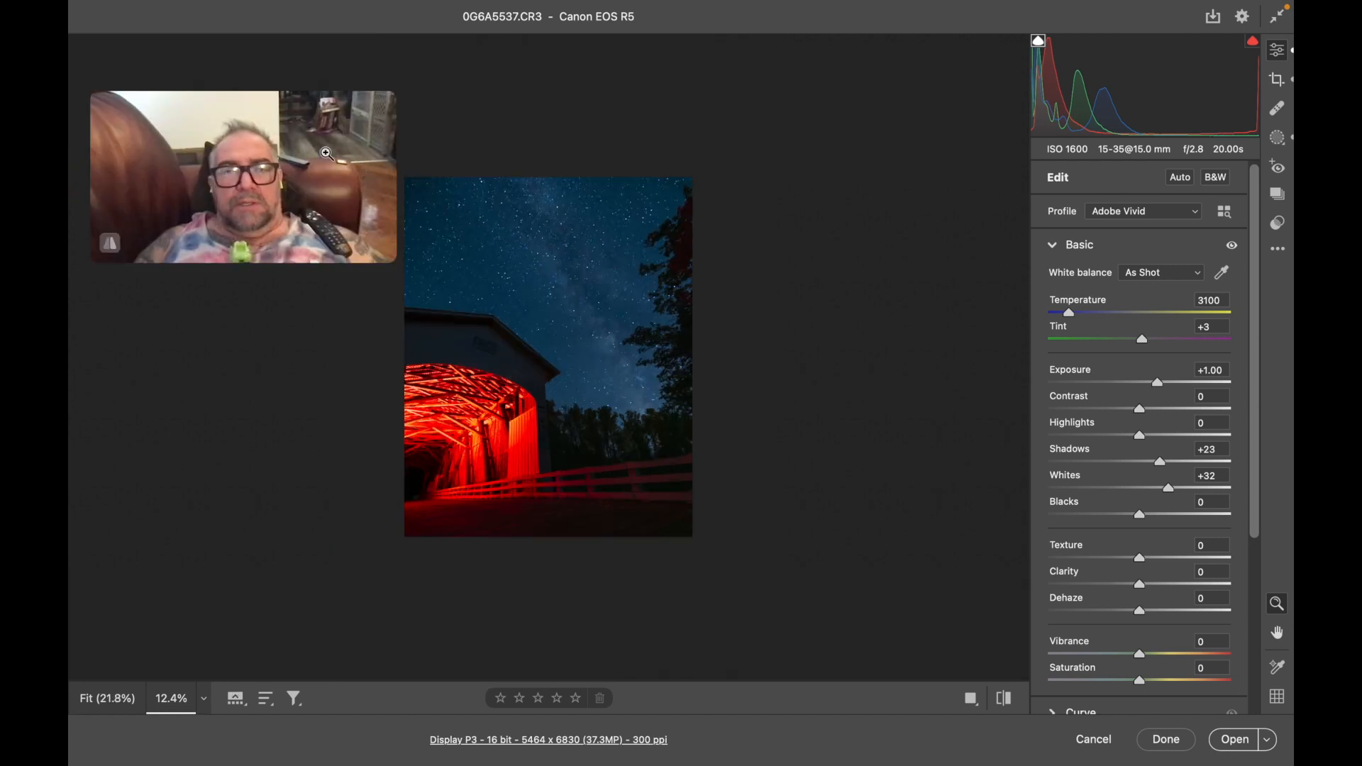
drag(315, 156, 256, 5)
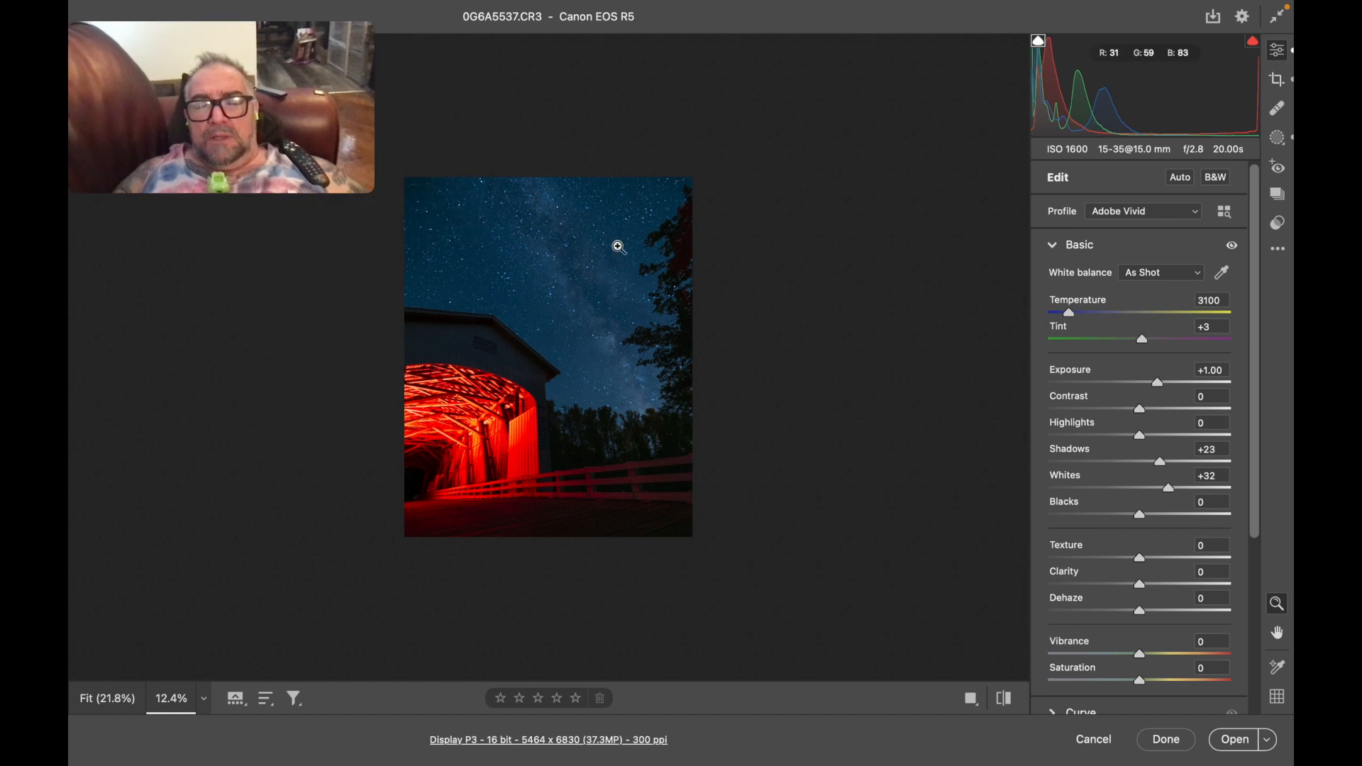
scroll(596, 237, up, 5)
scroll(578, 365, down, 4)
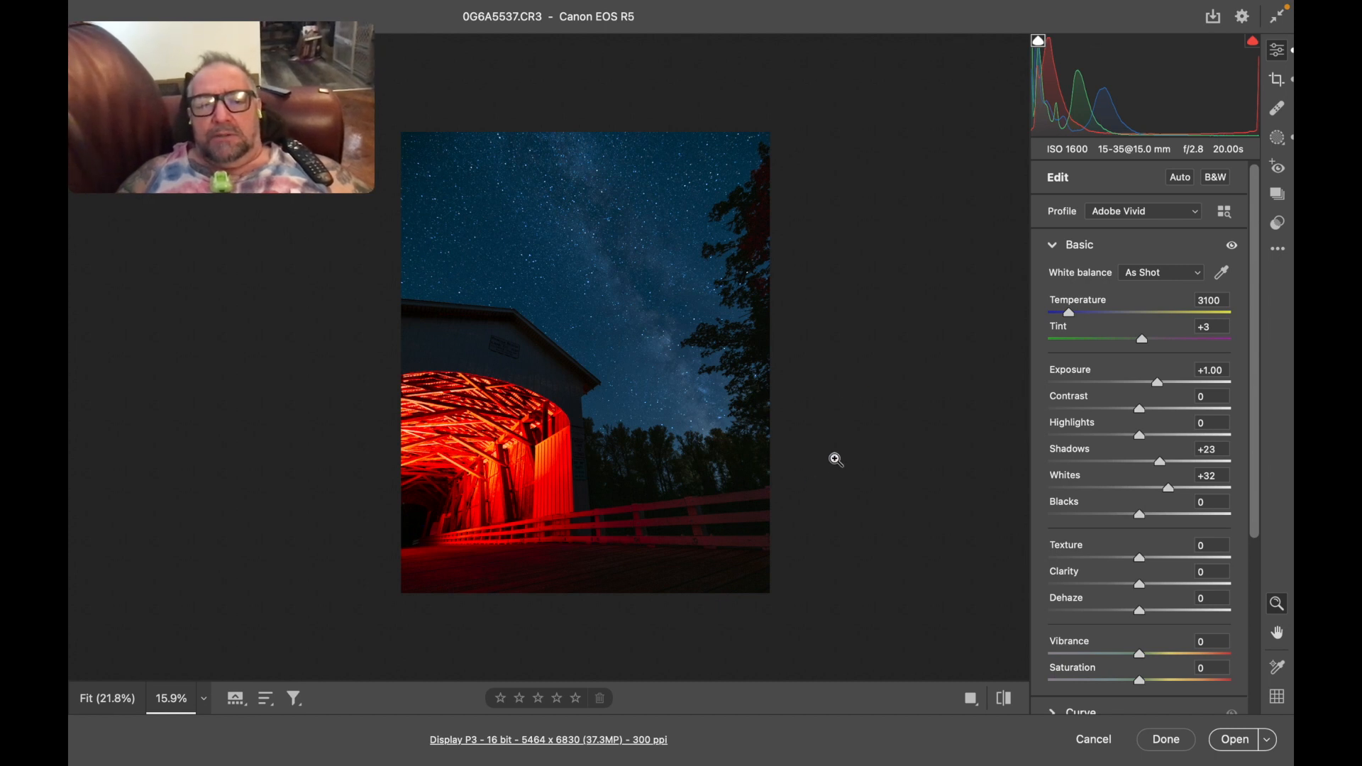
Step: Duplicate and invert the background mask to cover the bridge, and select the inverted copy
click(1280, 140)
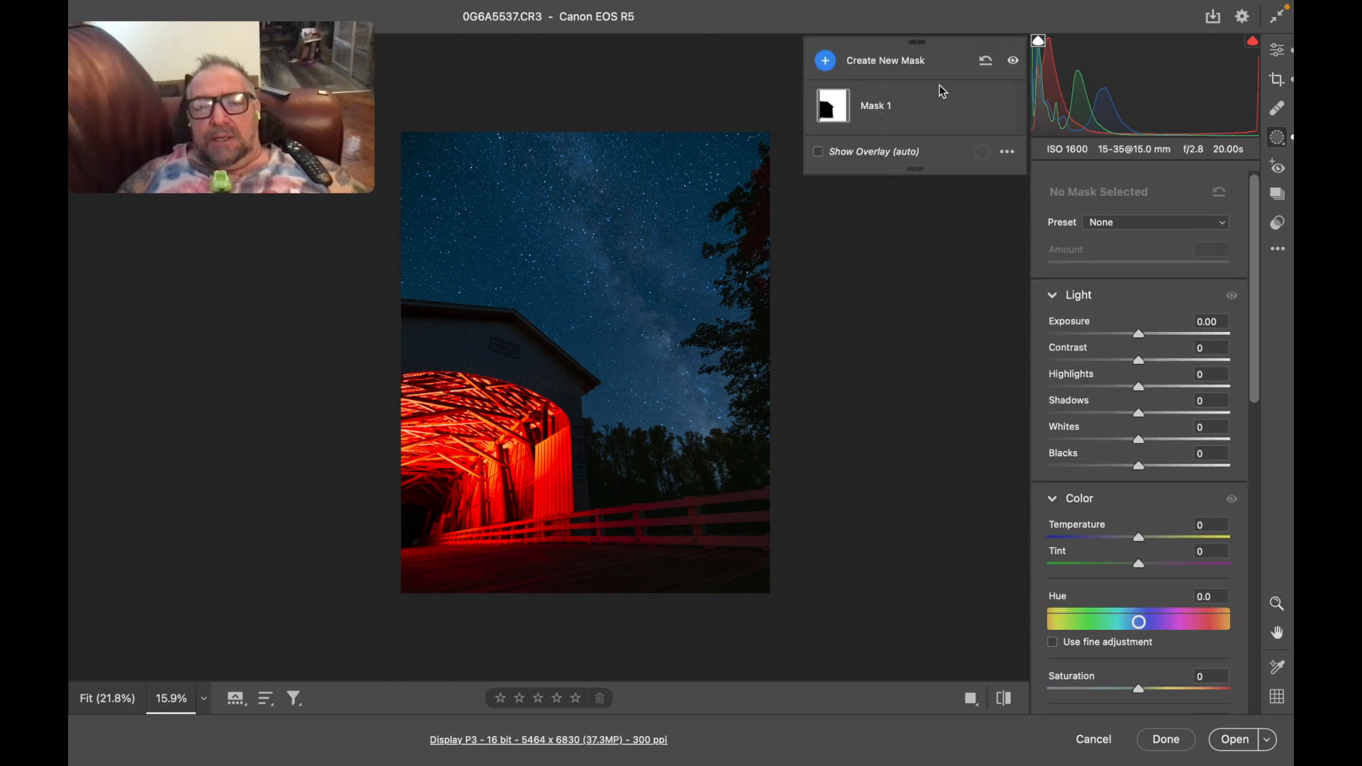
click(966, 106)
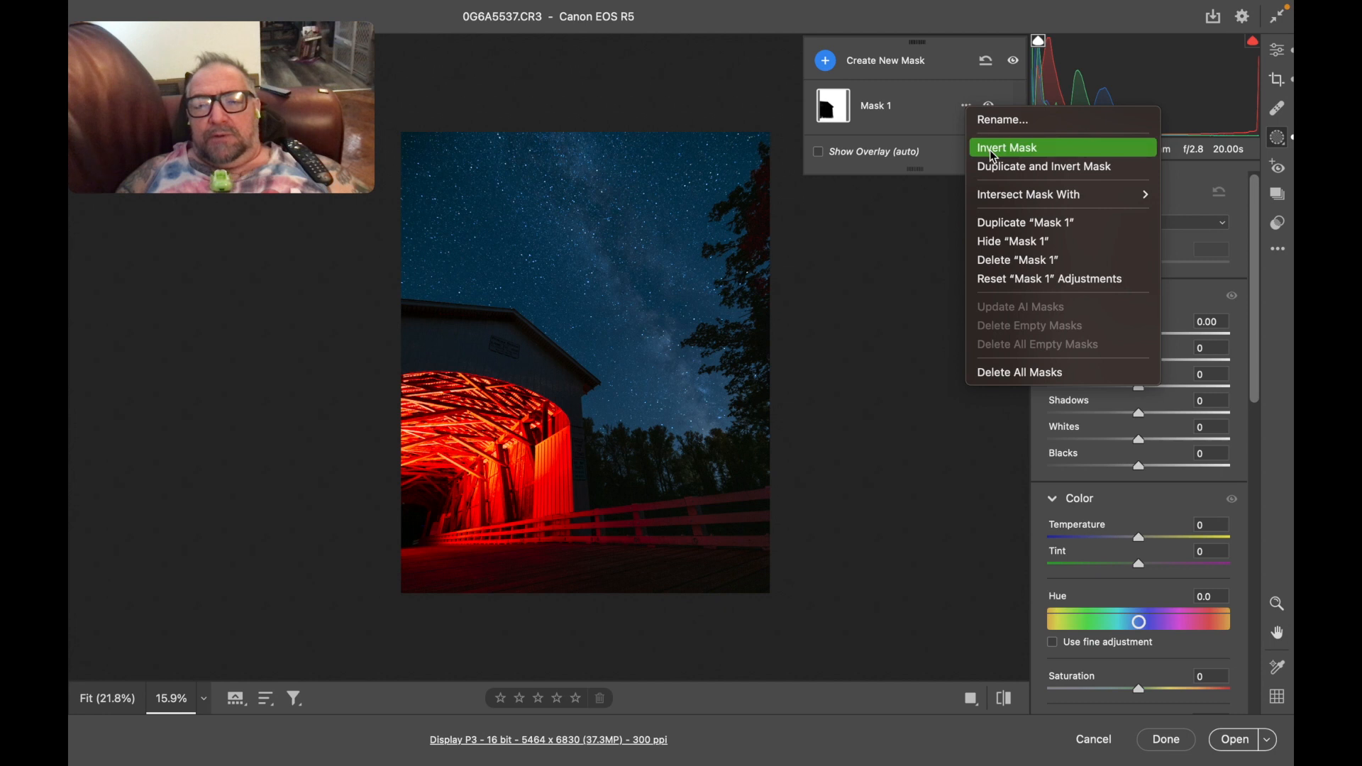
click(1000, 170)
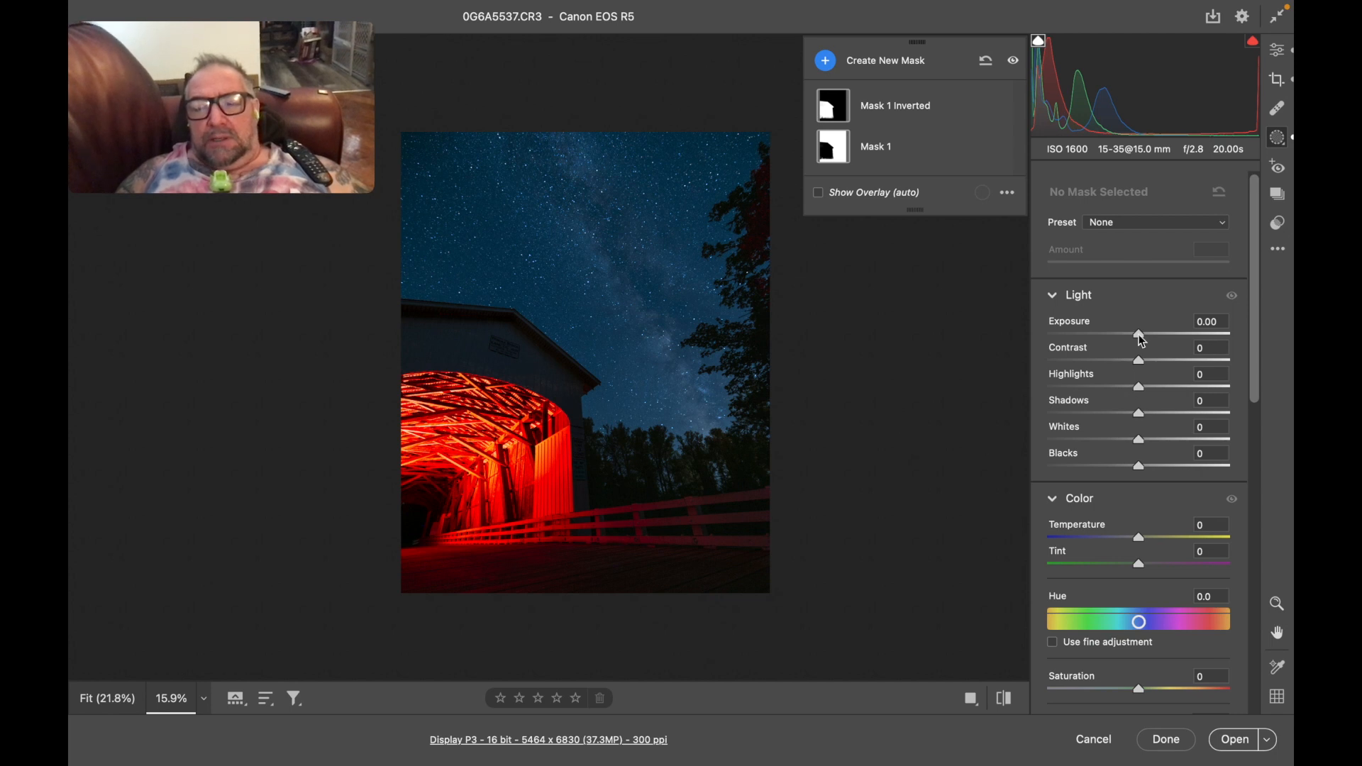
drag(1142, 342, 1152, 334)
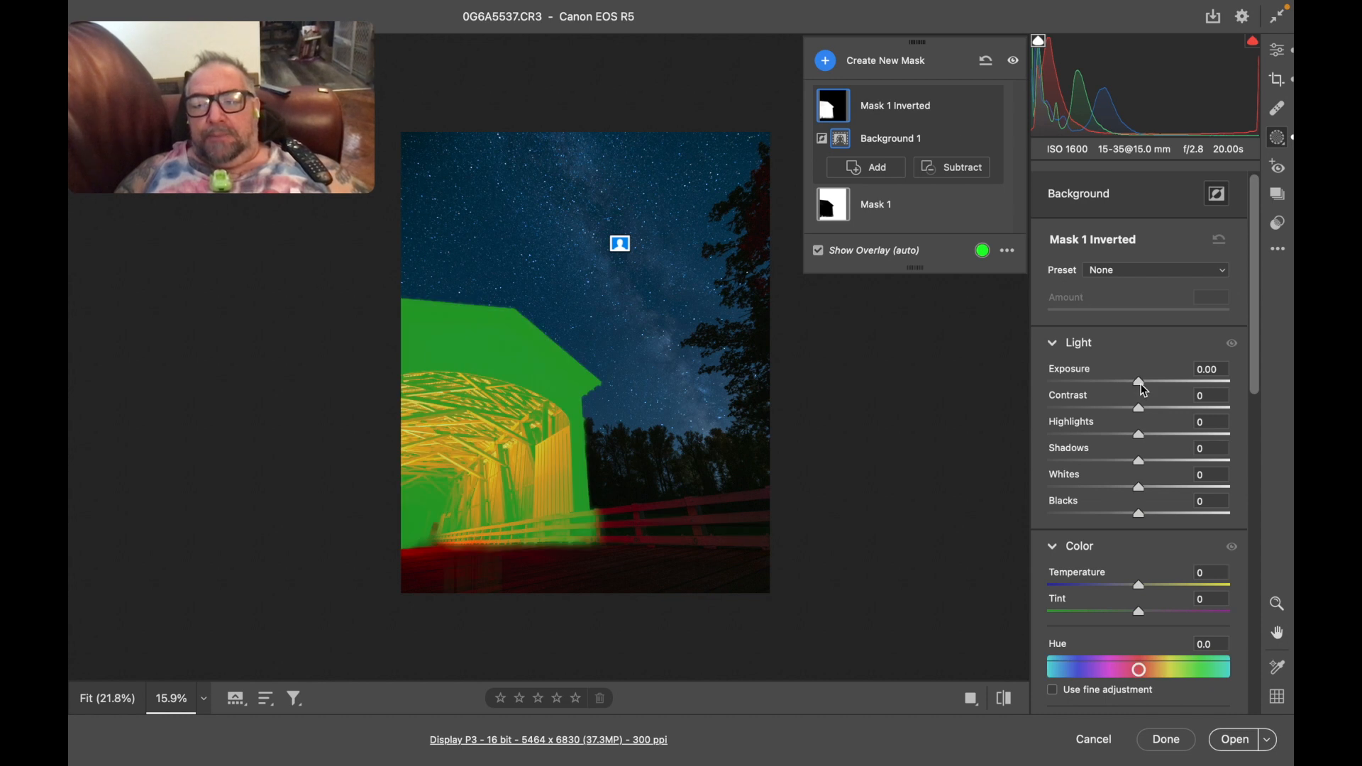
Step: Adjust the bridge mask's light with Exposure +0.20, Highlights -37 and Shadows +44
drag(1144, 388, 1148, 387)
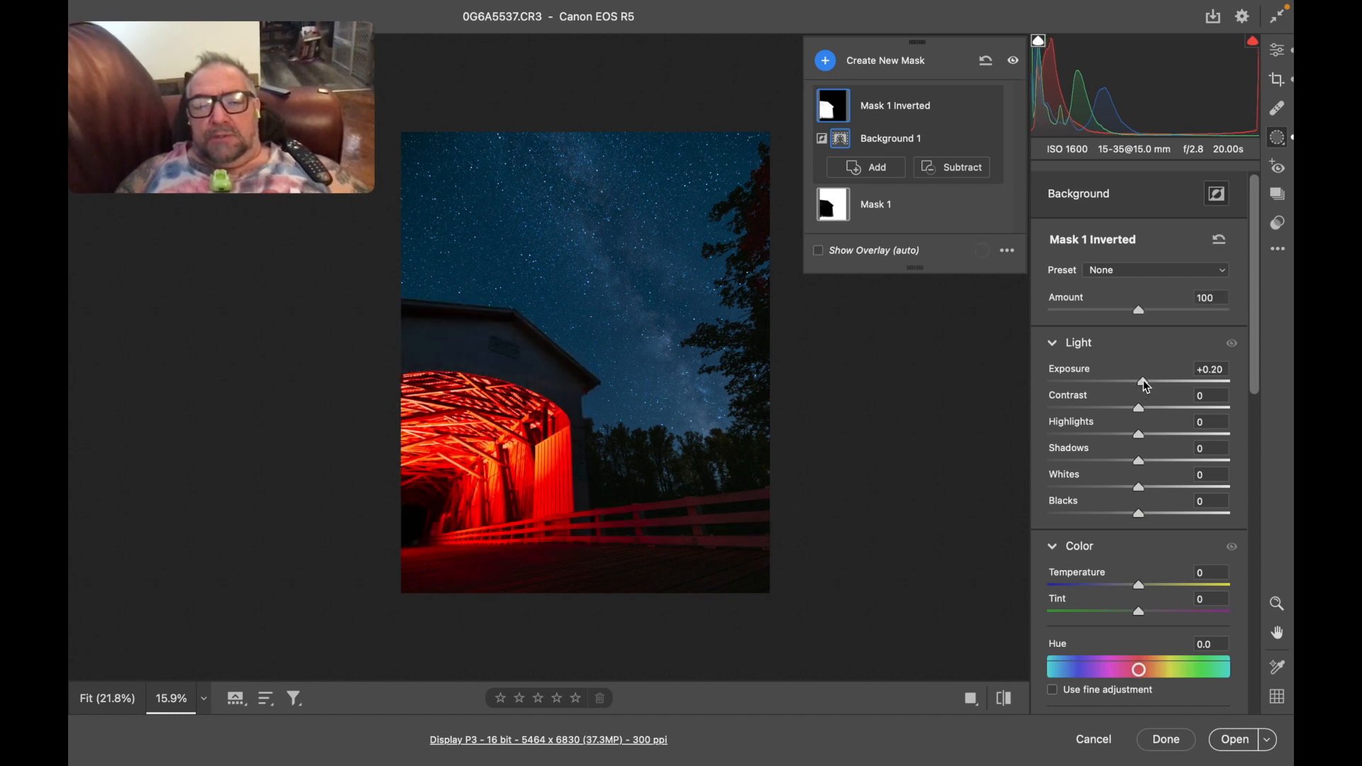
drag(1146, 462, 1113, 436)
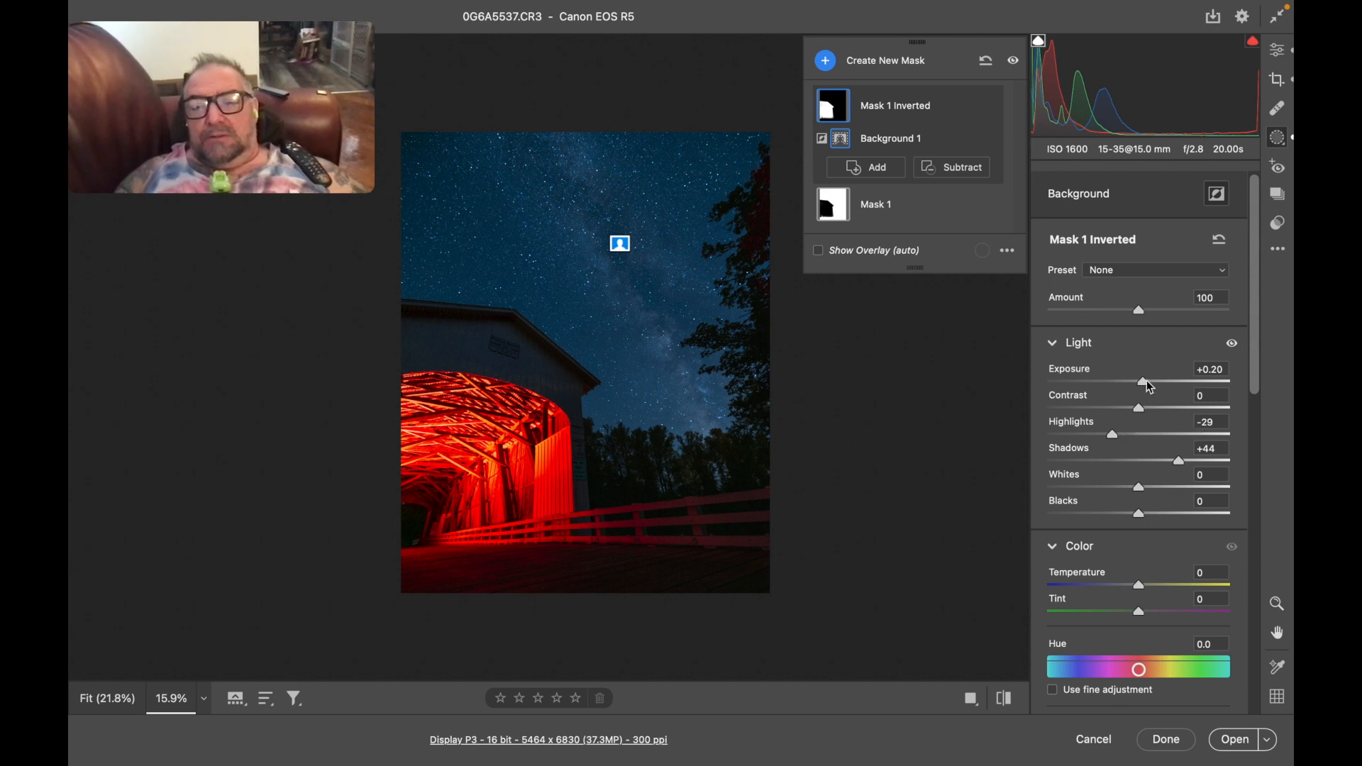
drag(1147, 389, 1143, 386)
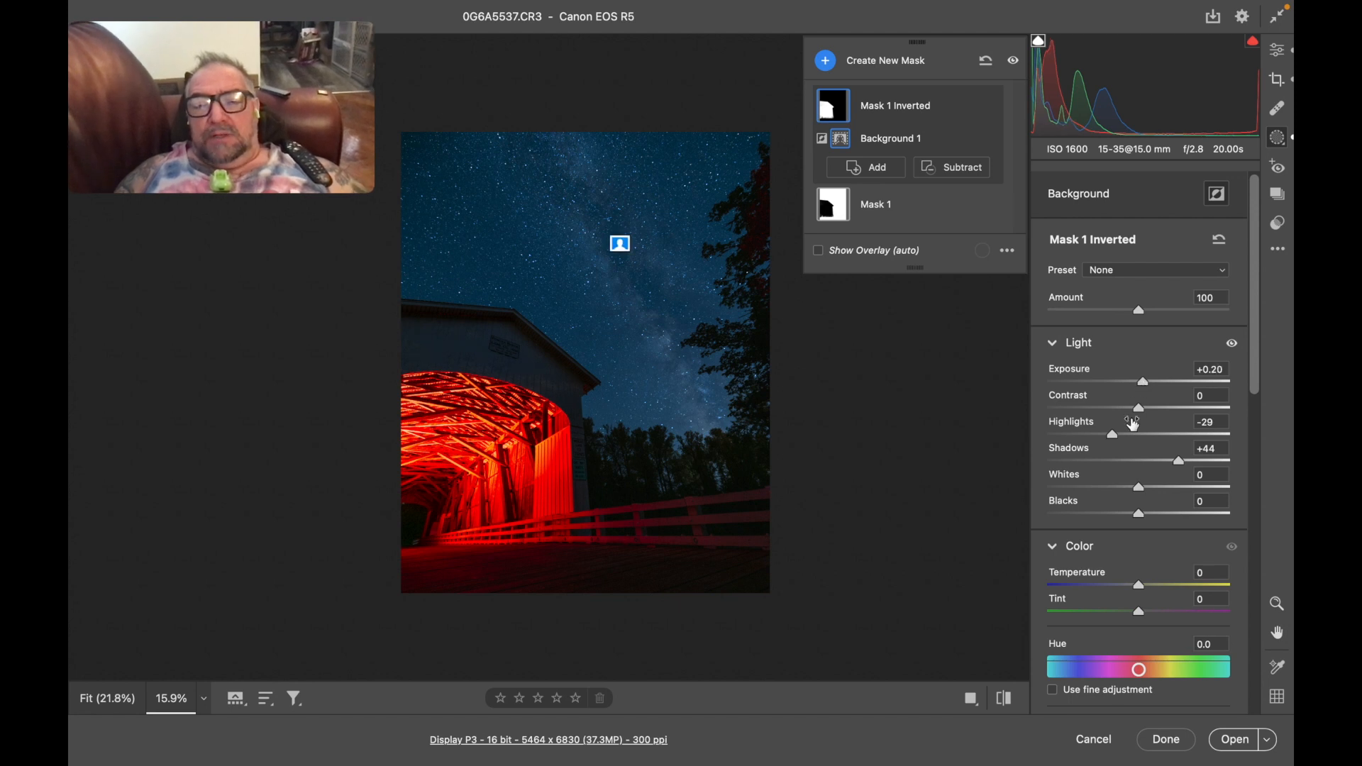
mouse_move(1116, 436)
mouse_down()
mouse_move(1099, 436)
mouse_move(1122, 446)
mouse_move(1111, 453)
mouse_up()
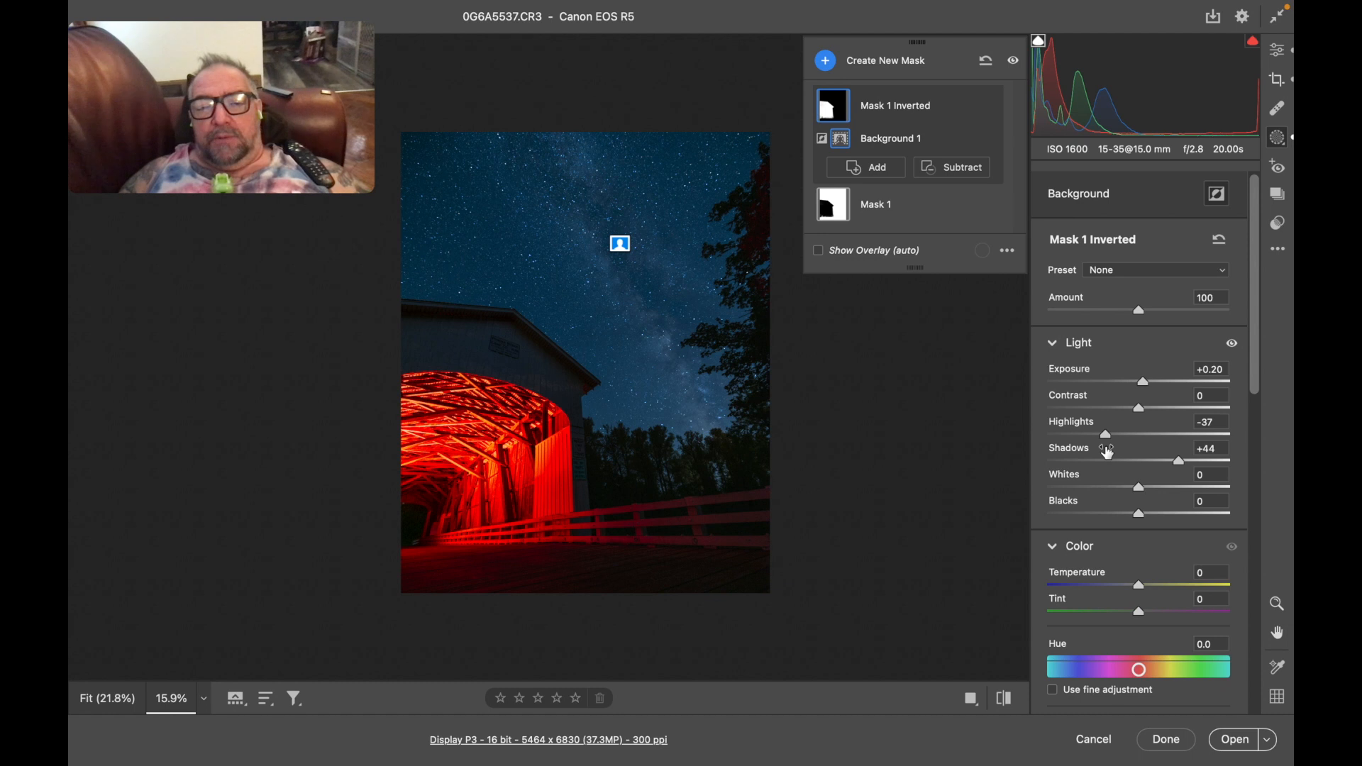
Step: Cool the bridge mask's color by setting Temperature to -18, trying warmer values and keeping Tint at 0
scroll(1150, 561, down, 2)
scroll(1155, 566, down, 1)
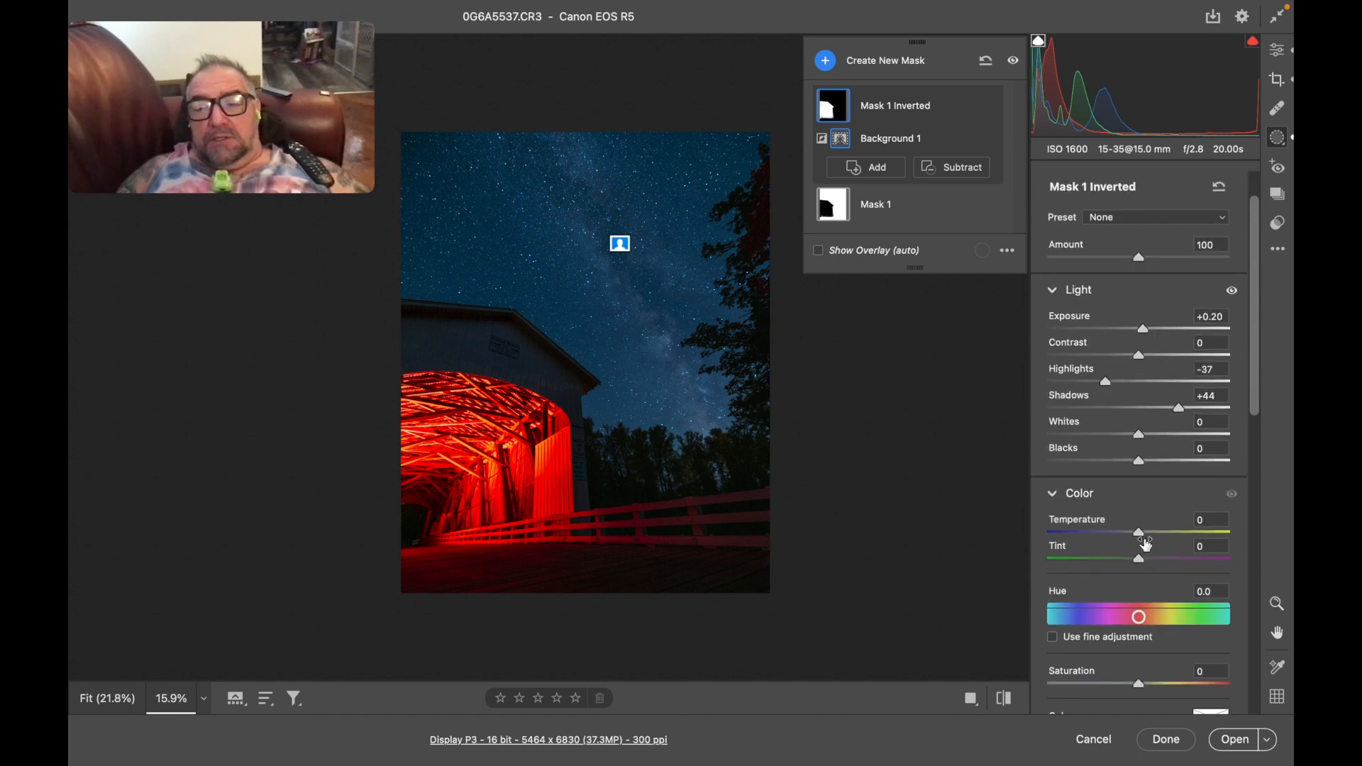
drag(1139, 536, 1126, 536)
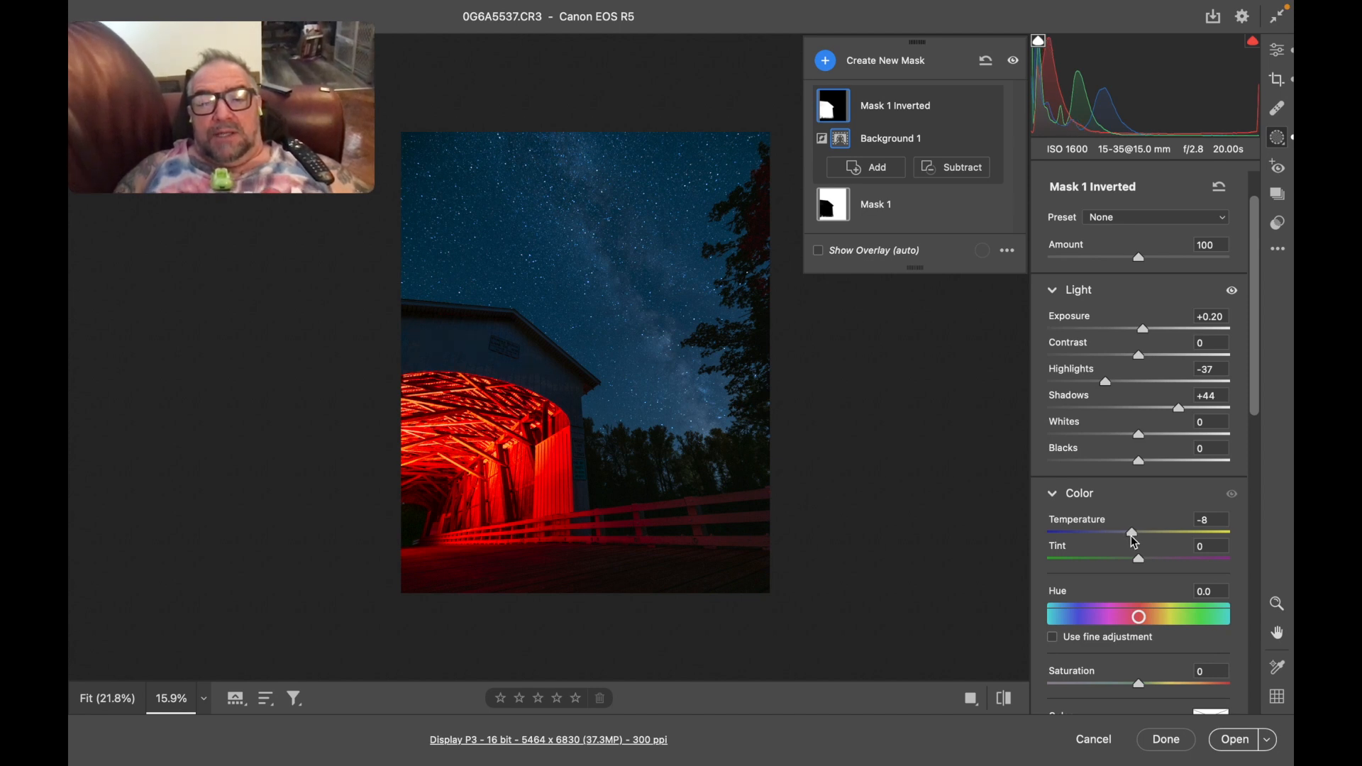
drag(1141, 538, 1161, 543)
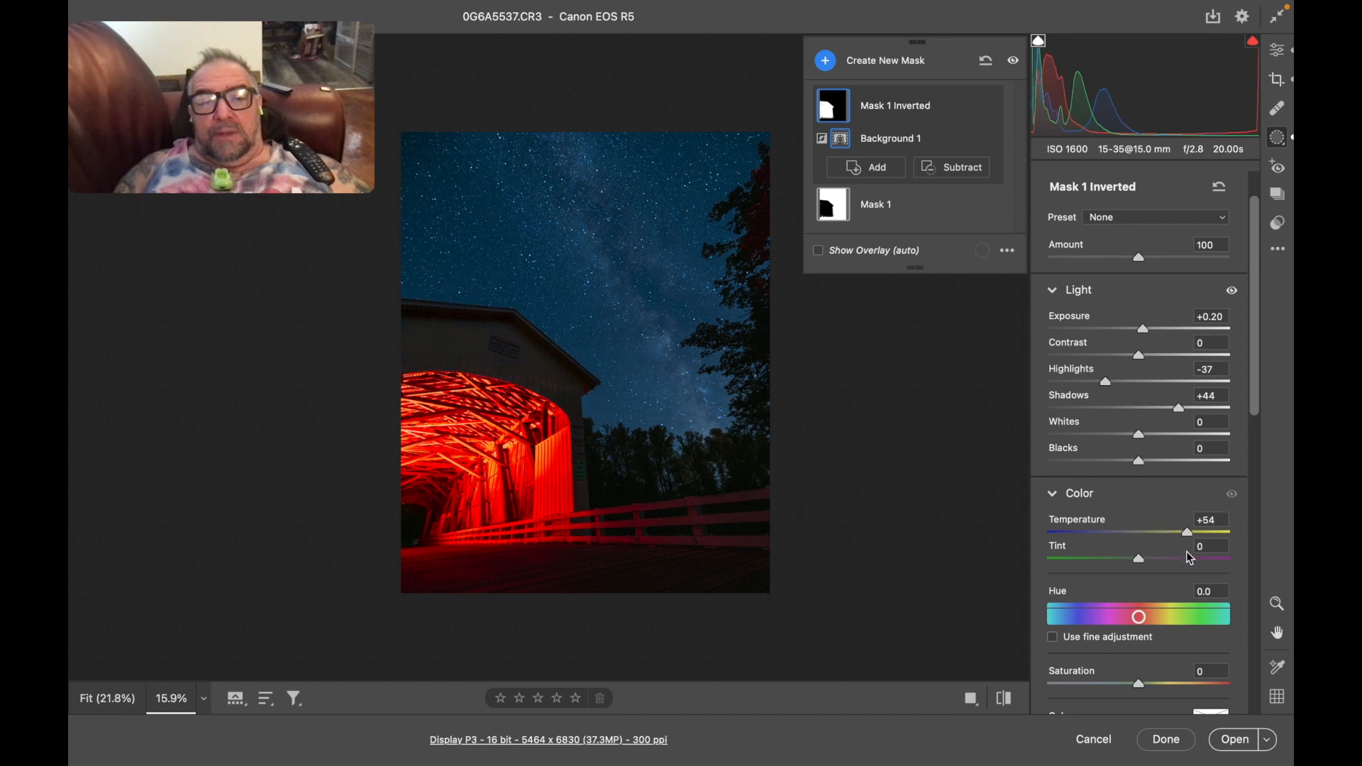
drag(1198, 559, 1125, 570)
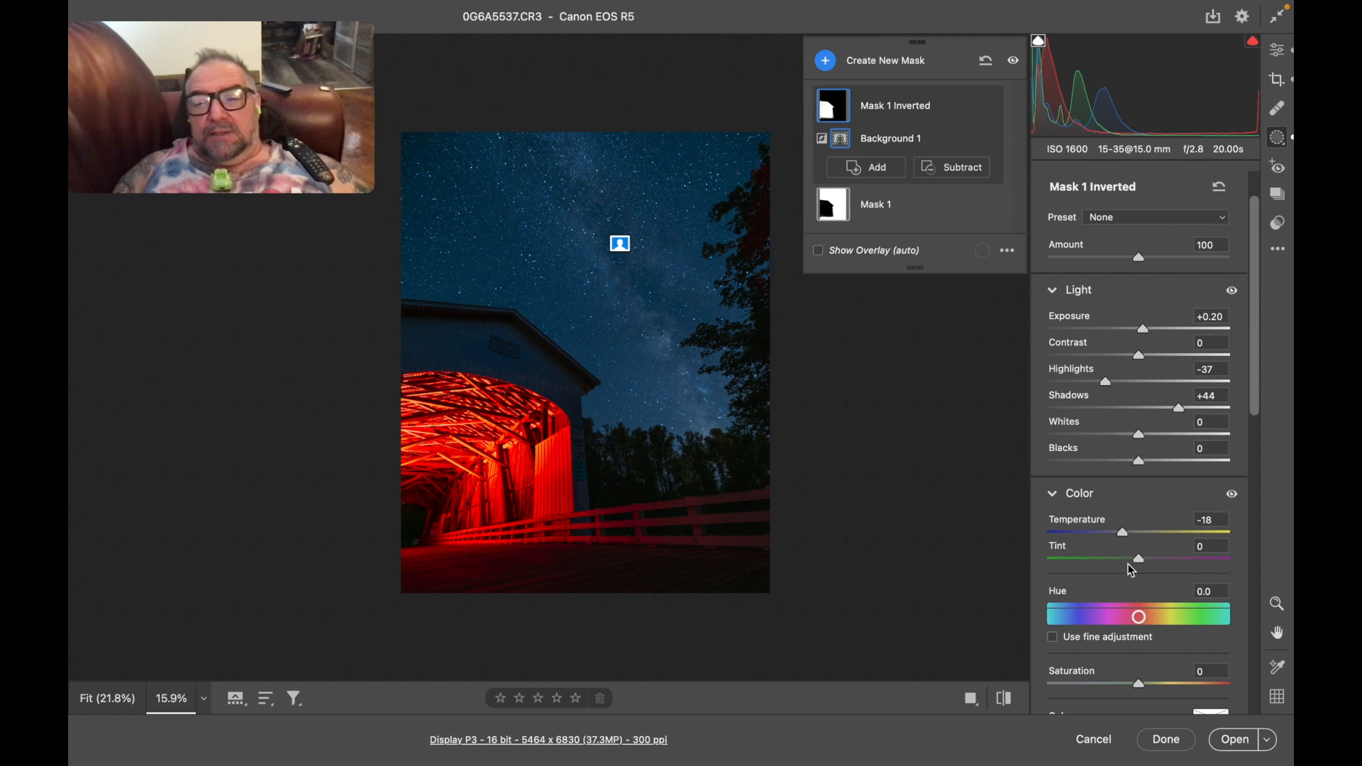
mouse_move(1141, 561)
mouse_down()
mouse_move(1156, 560)
mouse_move(1123, 562)
mouse_move(1155, 559)
mouse_move(1135, 557)
mouse_up()
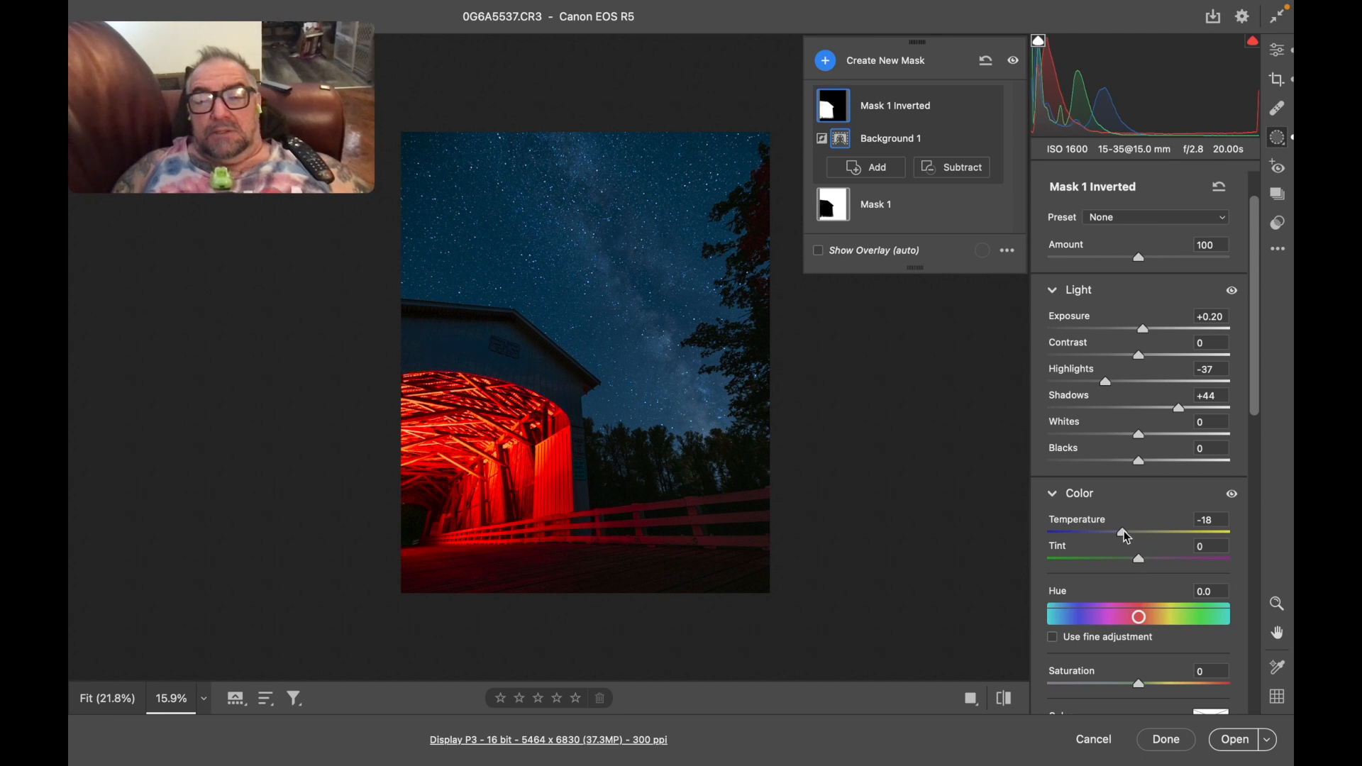
Step: Duplicate and invert the original background mask, and invert the copy back so it covers the background
scroll(543, 347, up, 5)
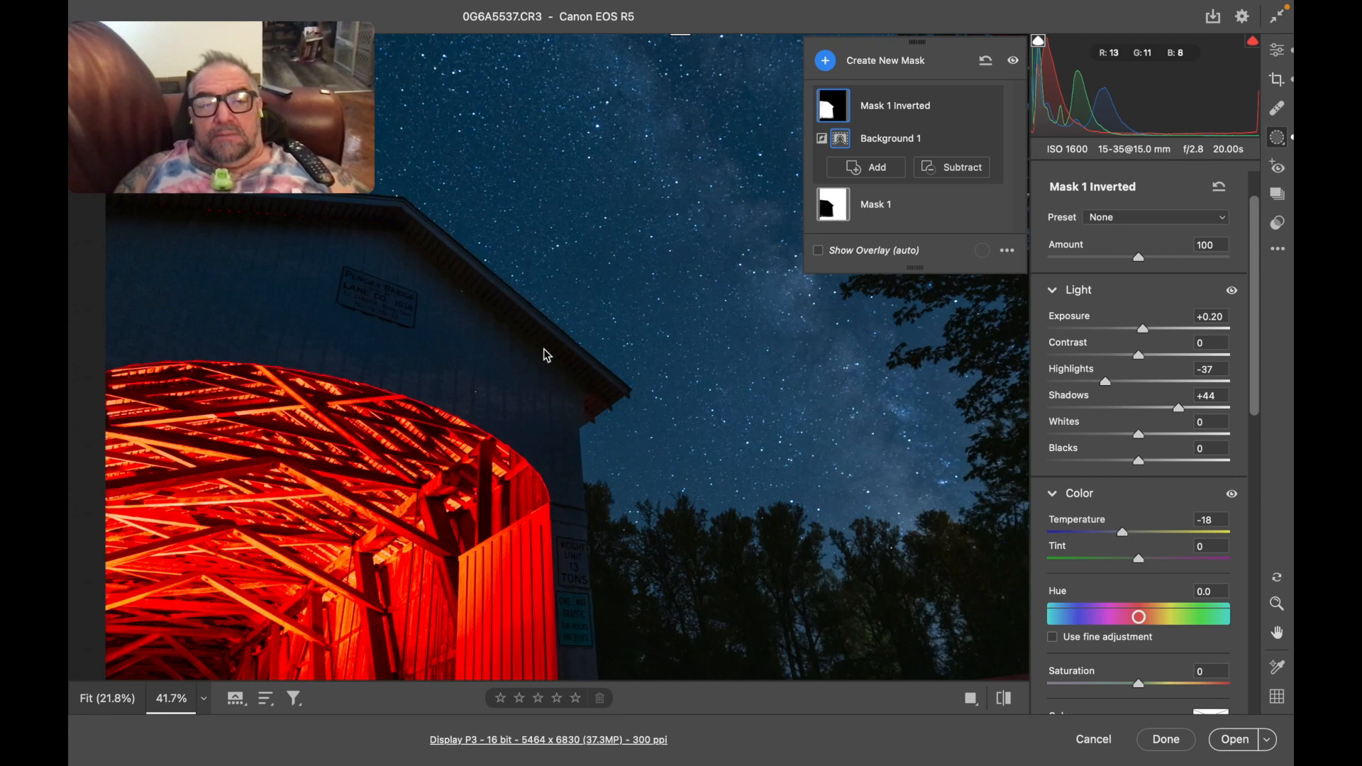
scroll(544, 348, left, 2)
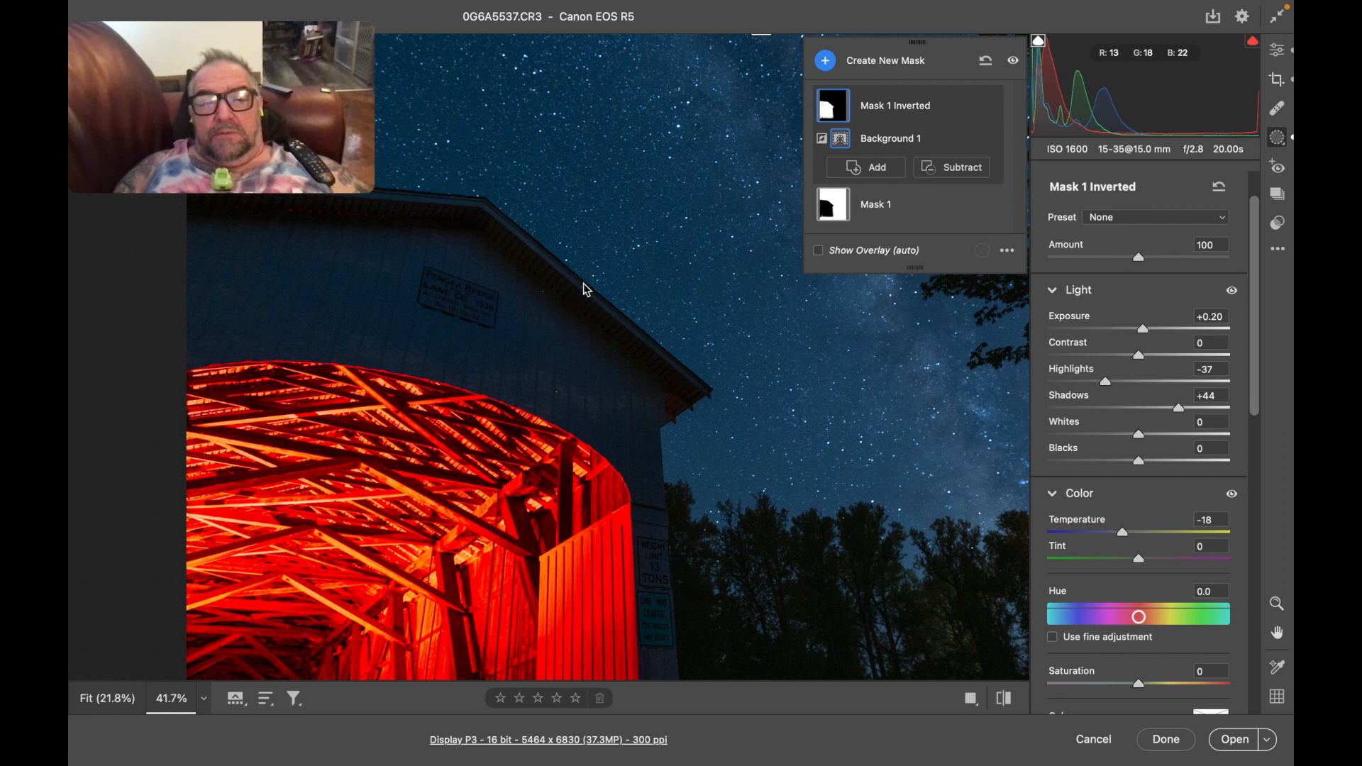
scroll(584, 283, down, 3)
scroll(583, 283, down, 5)
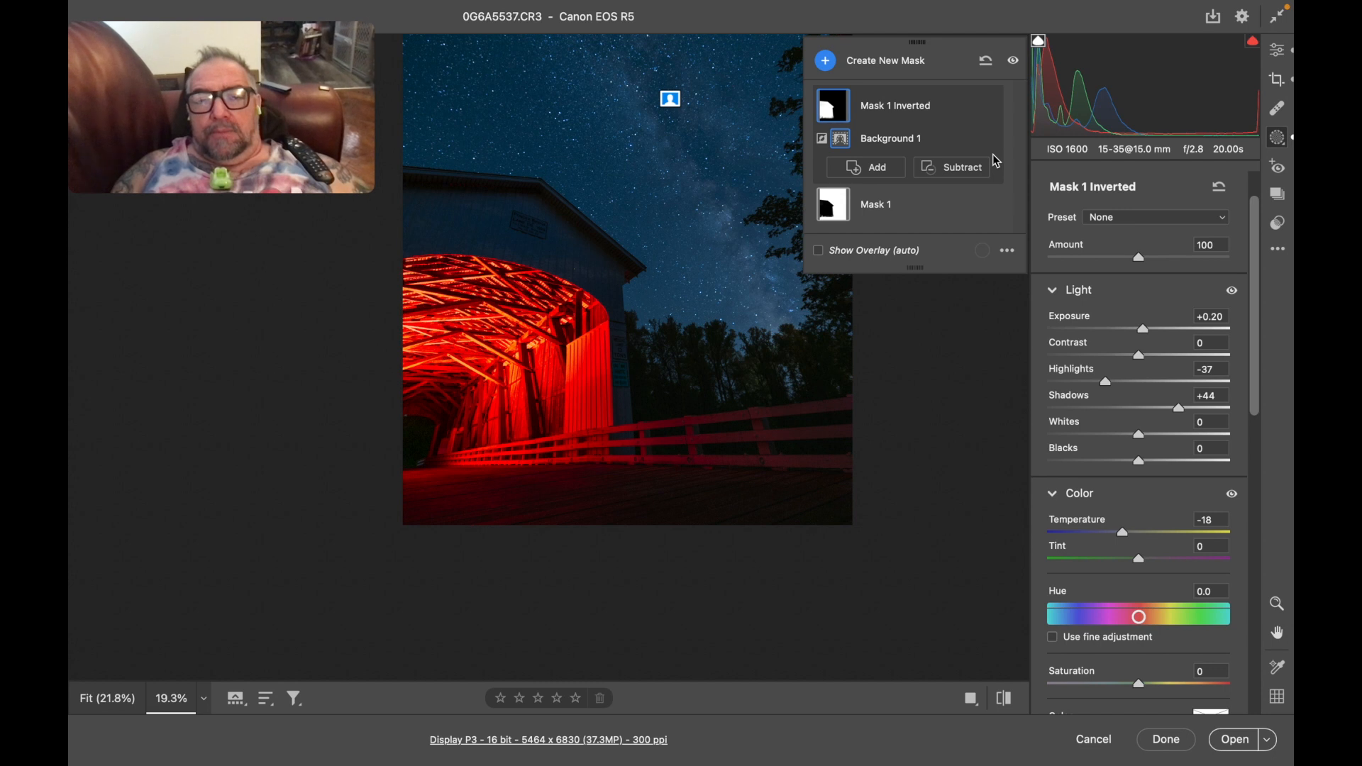
mouse_move(843, 209)
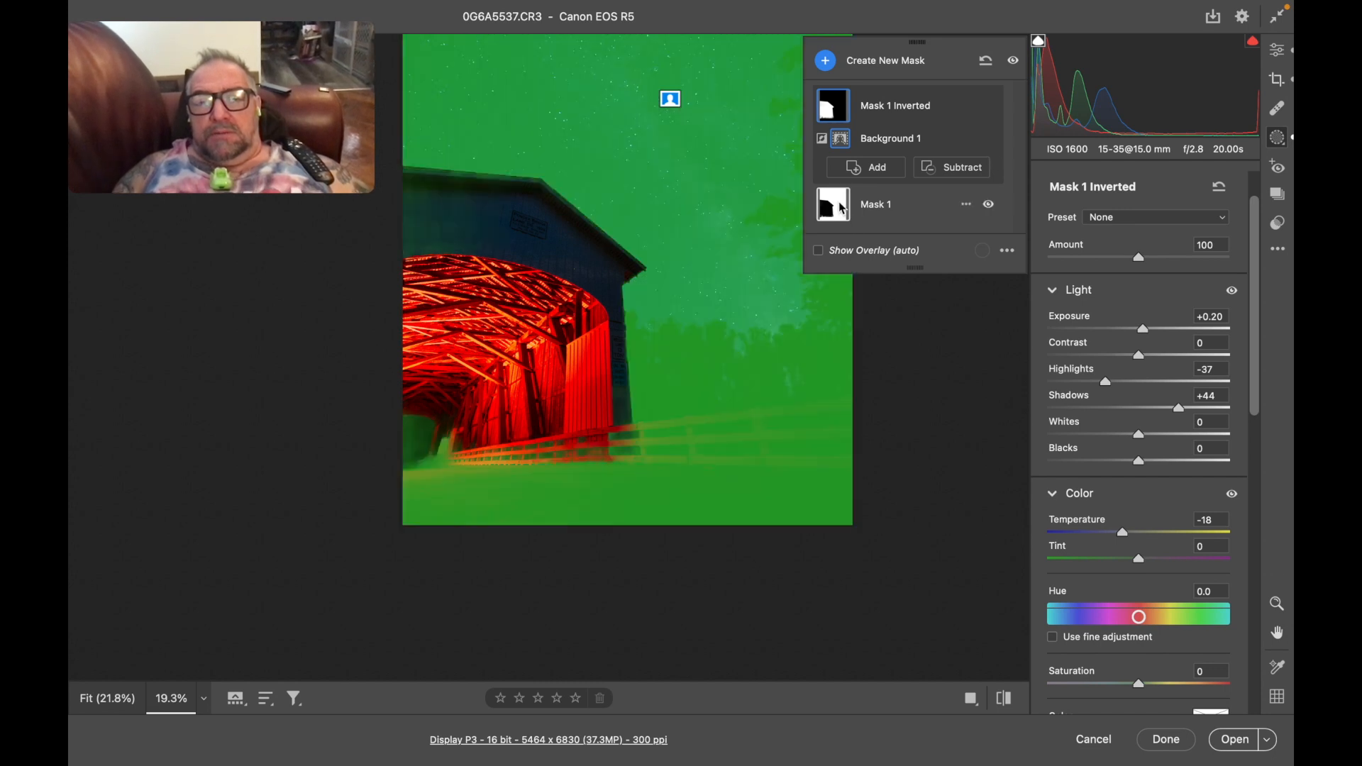
click(969, 206)
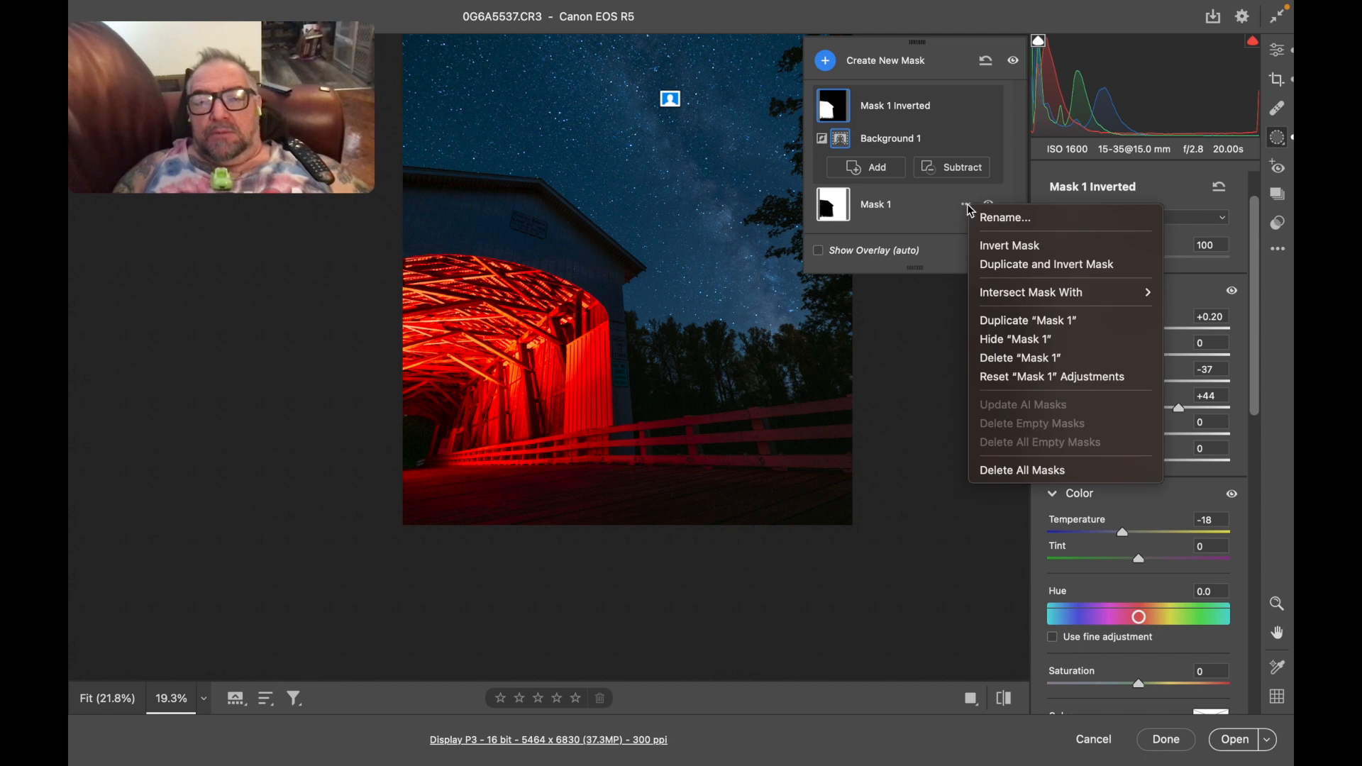
mouse_move(1002, 293)
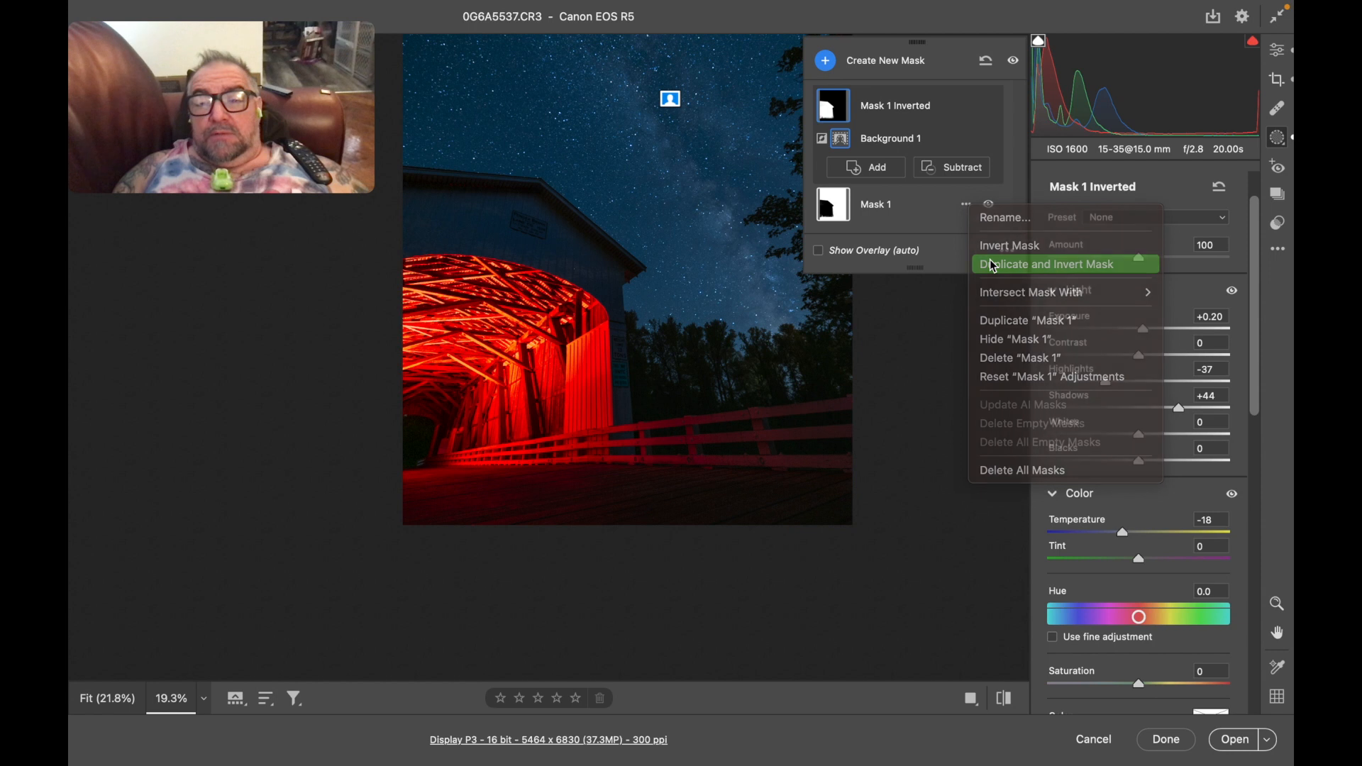
click(995, 266)
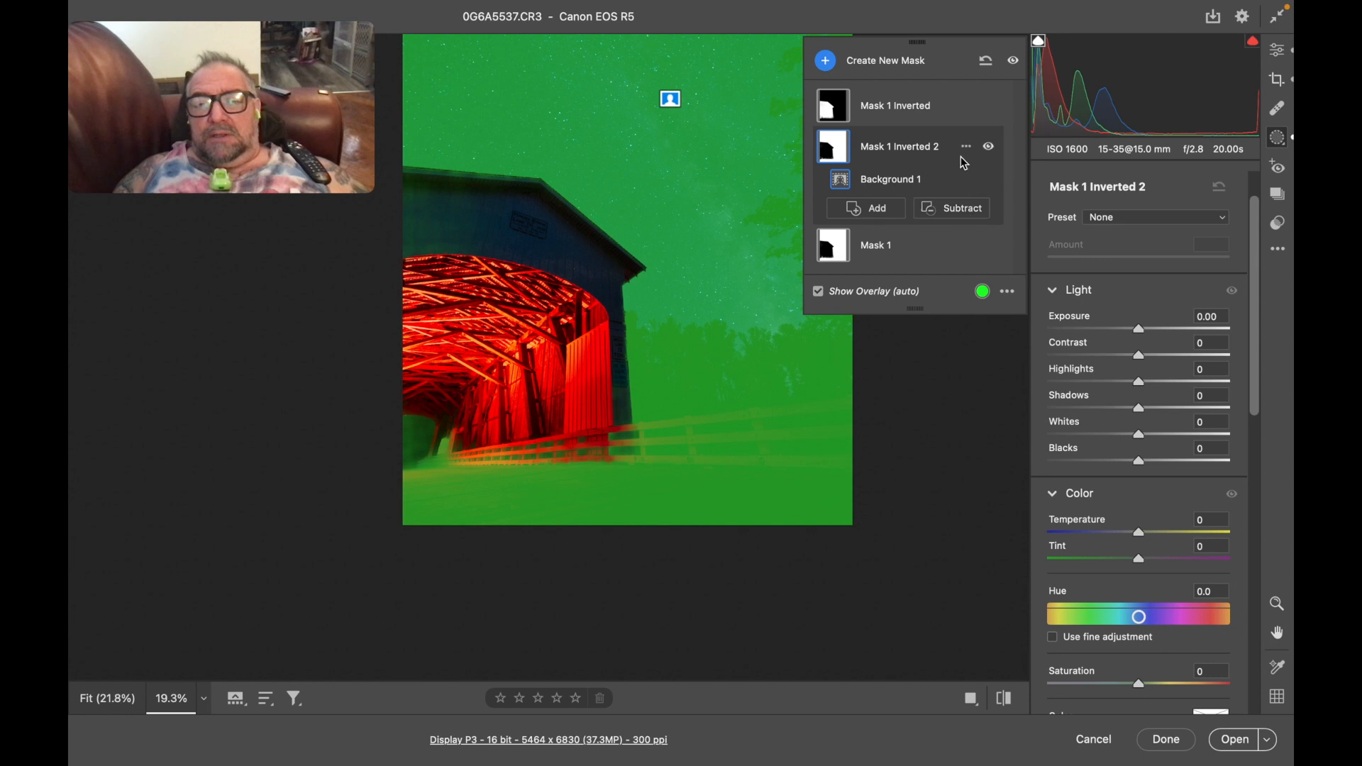
Step: Subtract a linear gradient from the copied mask, fading it out from the sky down to the trees behind the fence
click(971, 221)
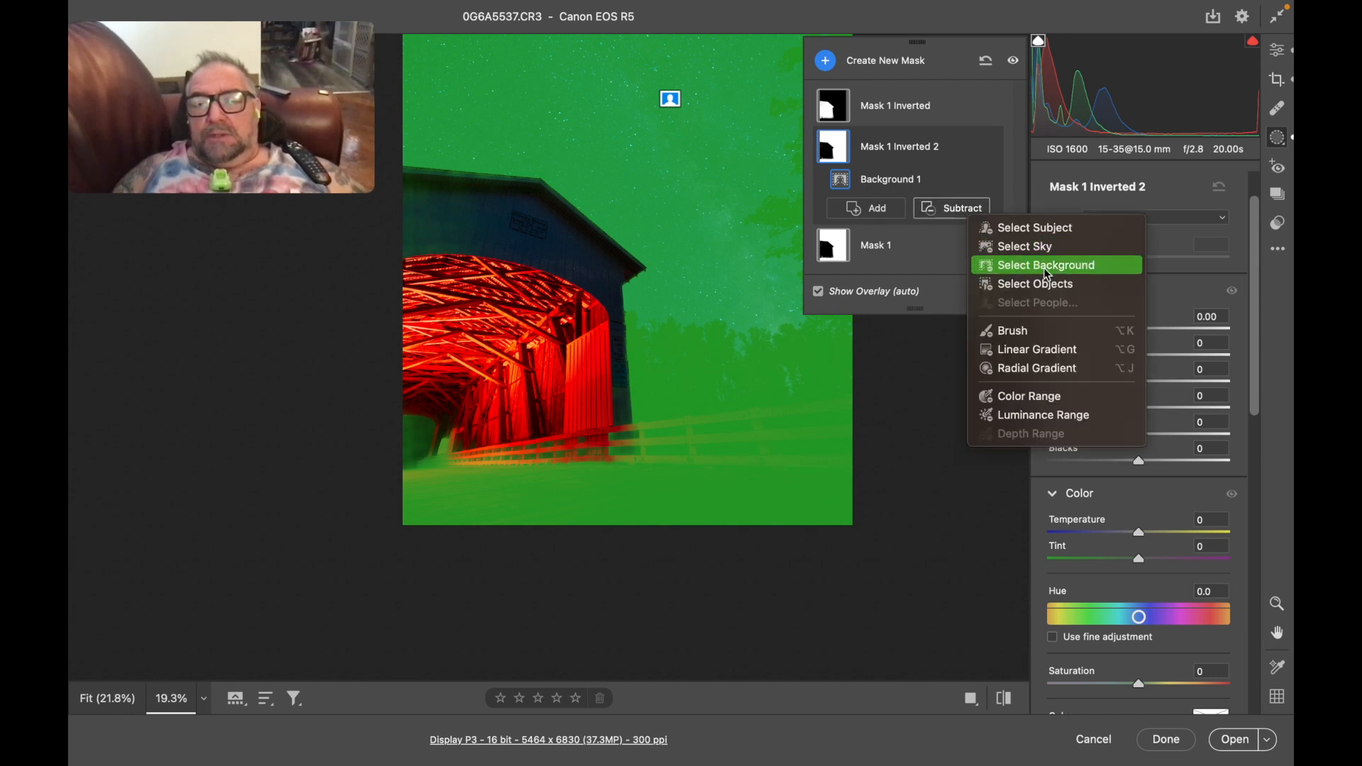
click(1057, 353)
drag(707, 408, 707, 245)
scroll(873, 551, right, 5)
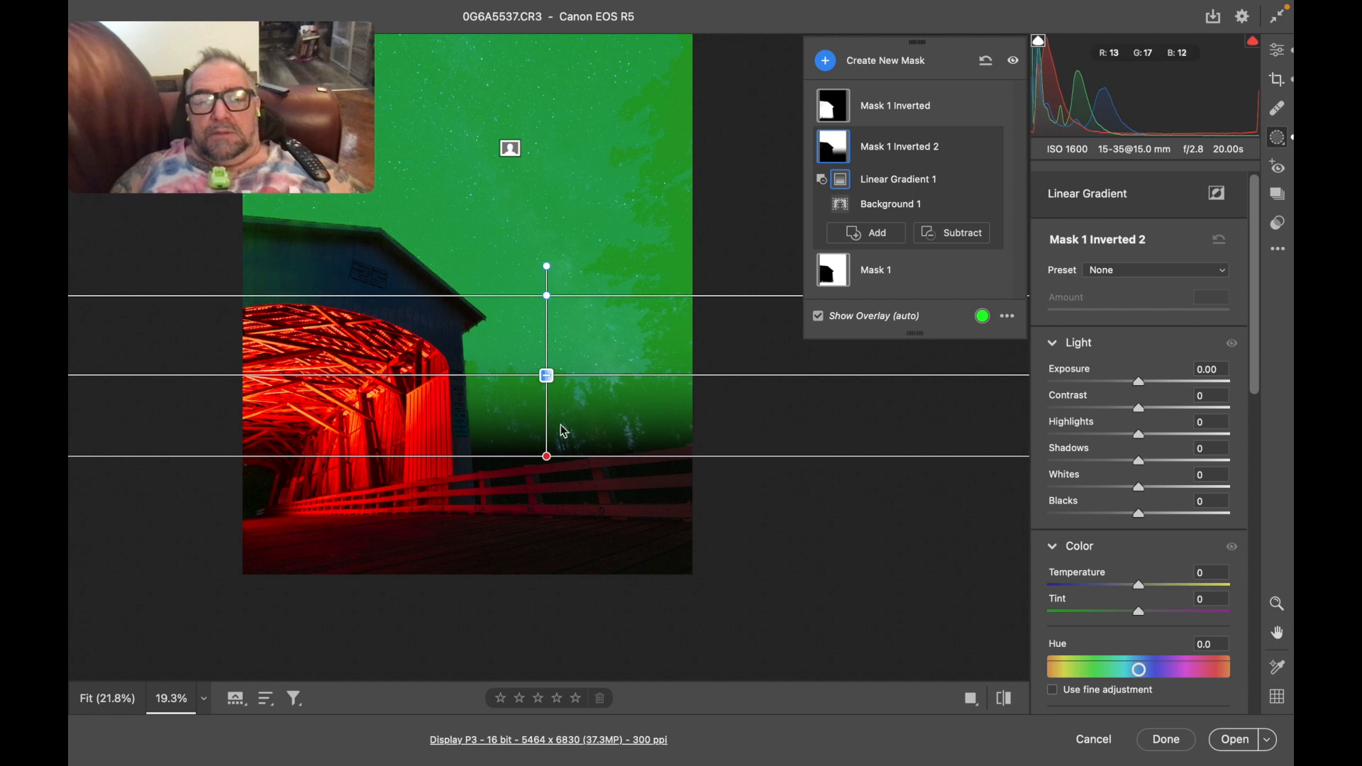
drag(548, 458, 547, 431)
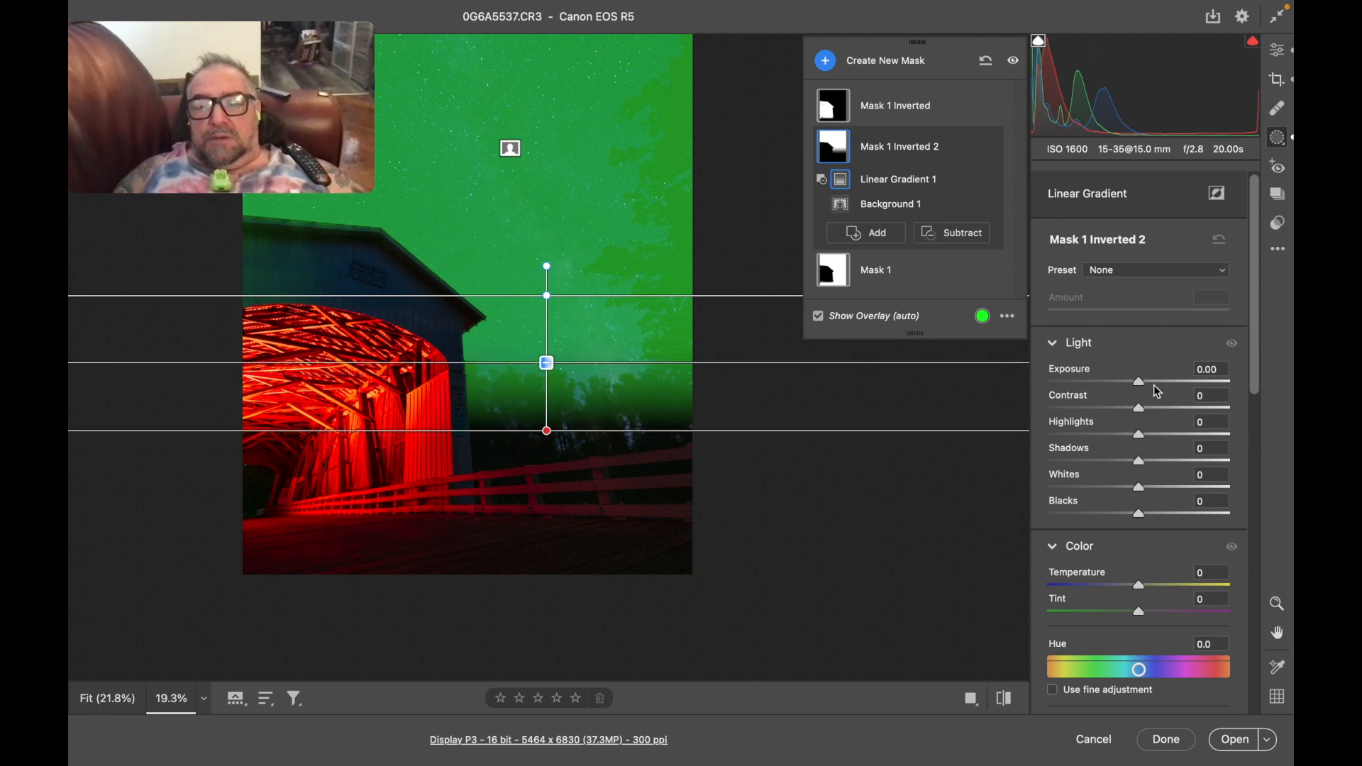
Step: Adjust the sky mask with Exposure -0.25, Whites +27, Temperature -5 and Tint +27
drag(1143, 382, 1138, 386)
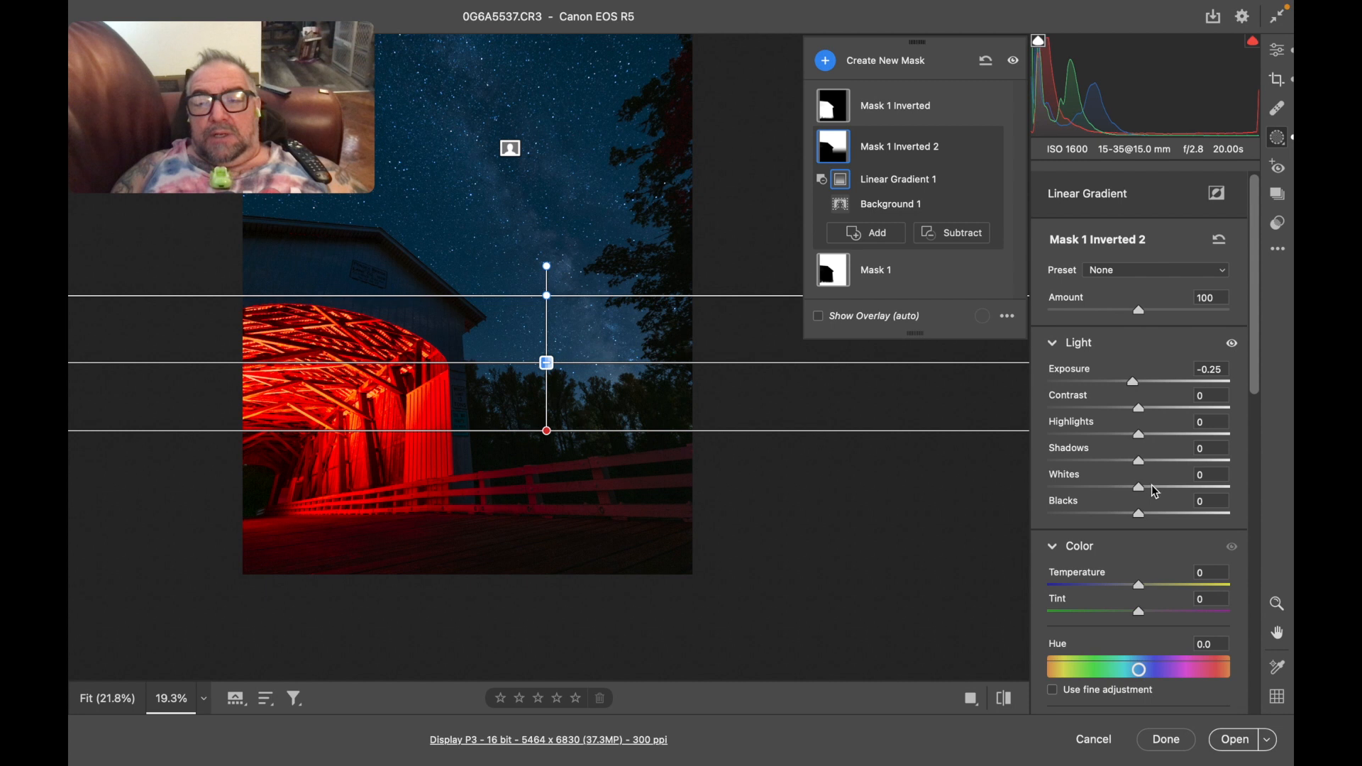
drag(1140, 487, 1164, 488)
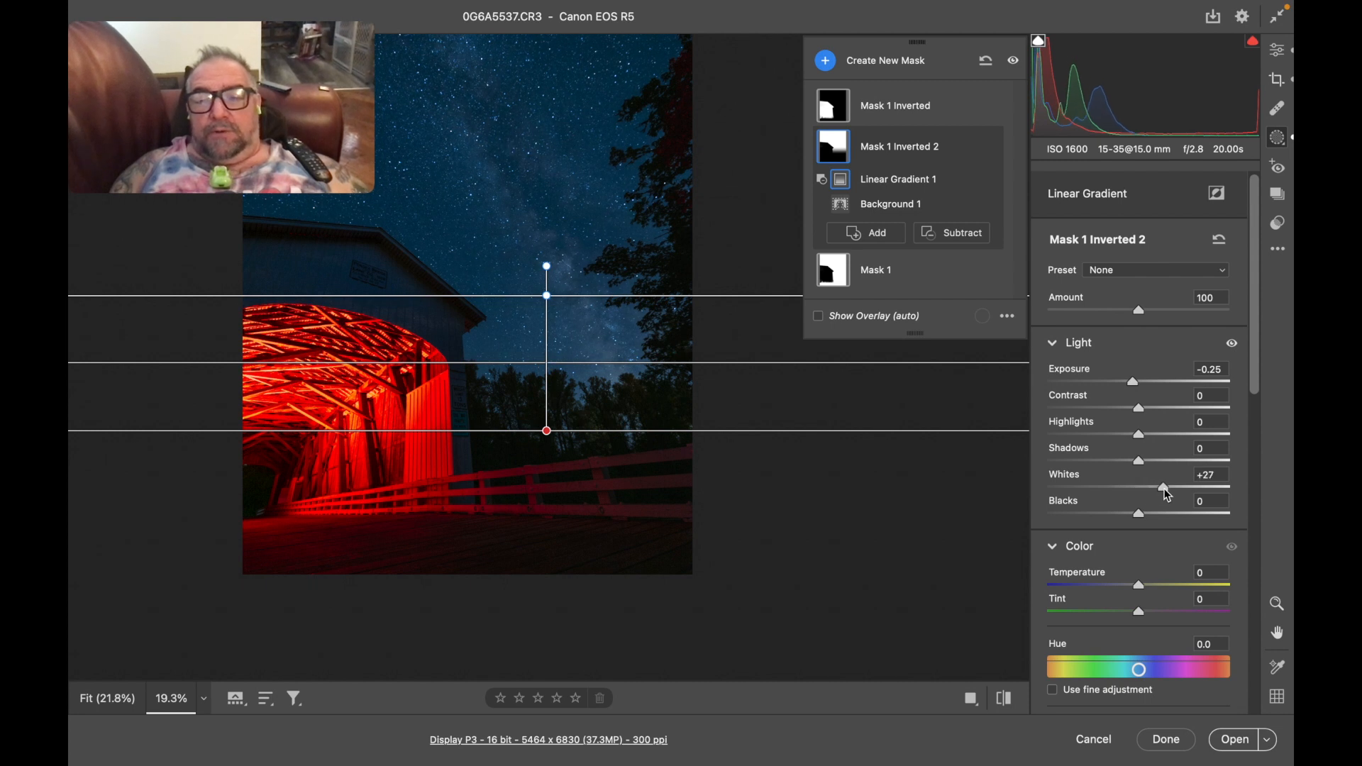
drag(1140, 613, 1168, 621)
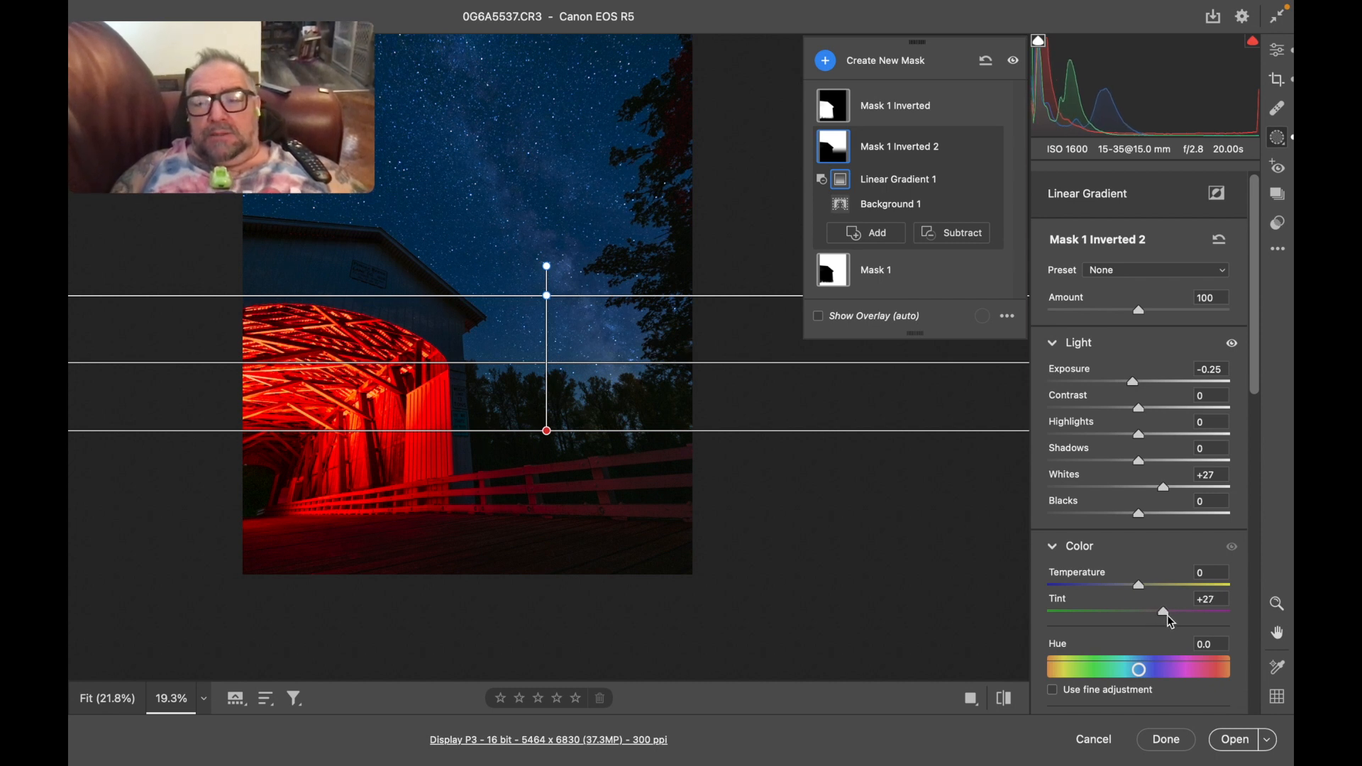
drag(1168, 616, 1135, 589)
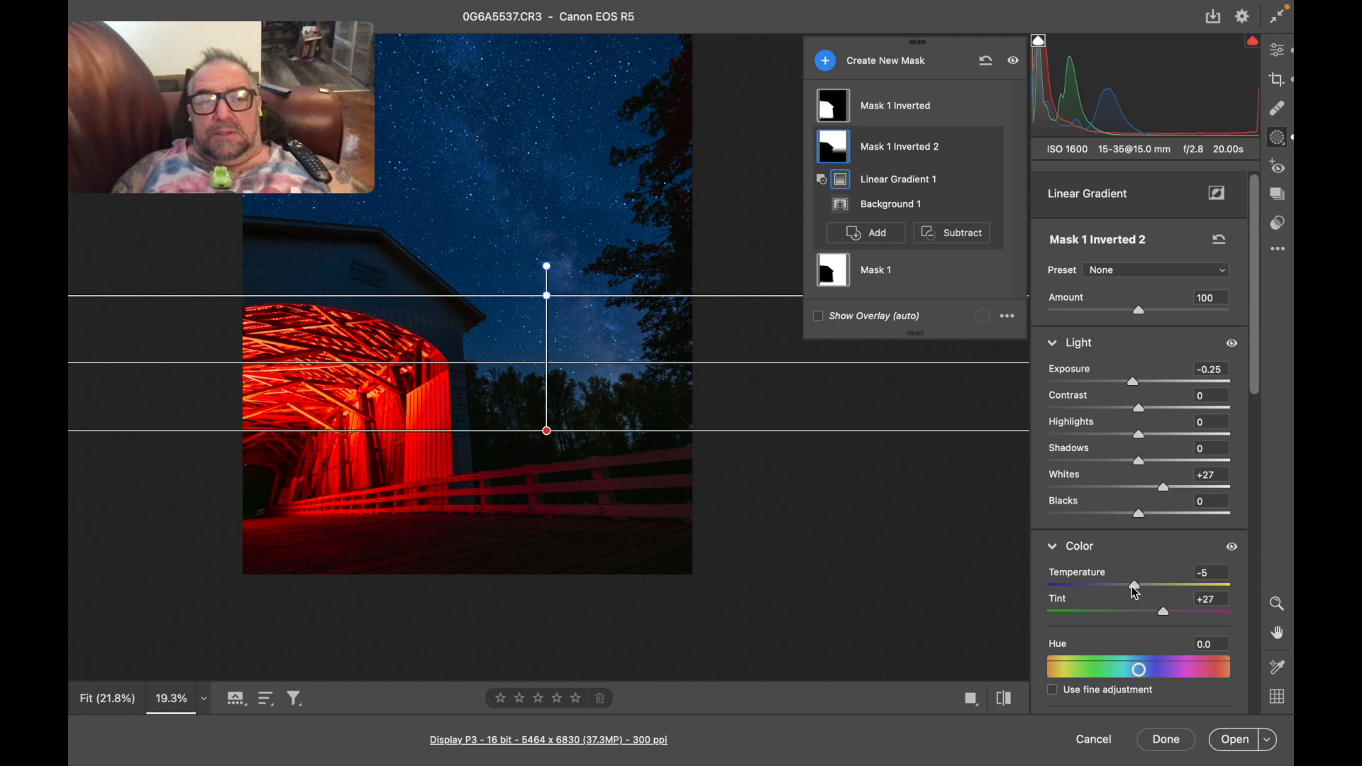
drag(1136, 593, 1134, 589)
Step: Add definition to the sky mask with Clarity +13 and Dehaze +8
scroll(1134, 587, down, 5)
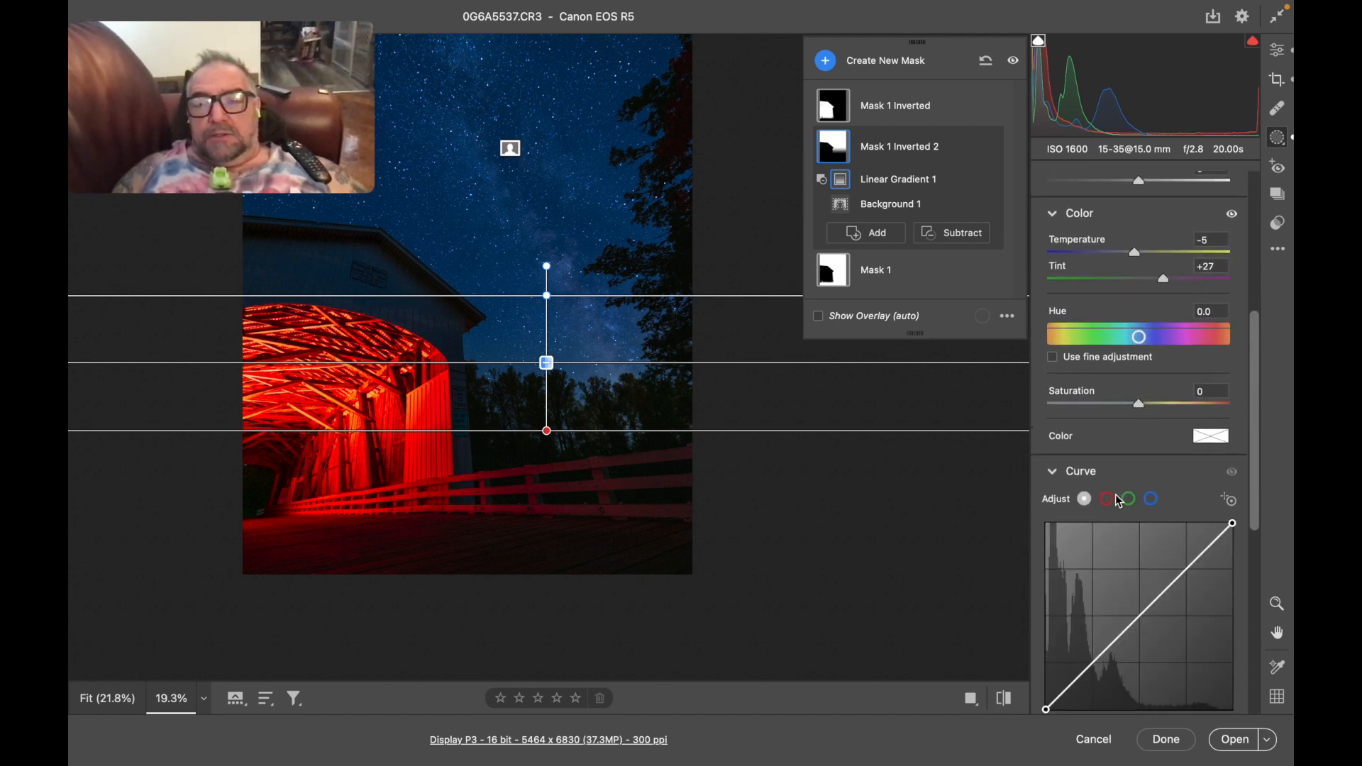
scroll(1116, 496, down, 6)
drag(1140, 459, 1157, 466)
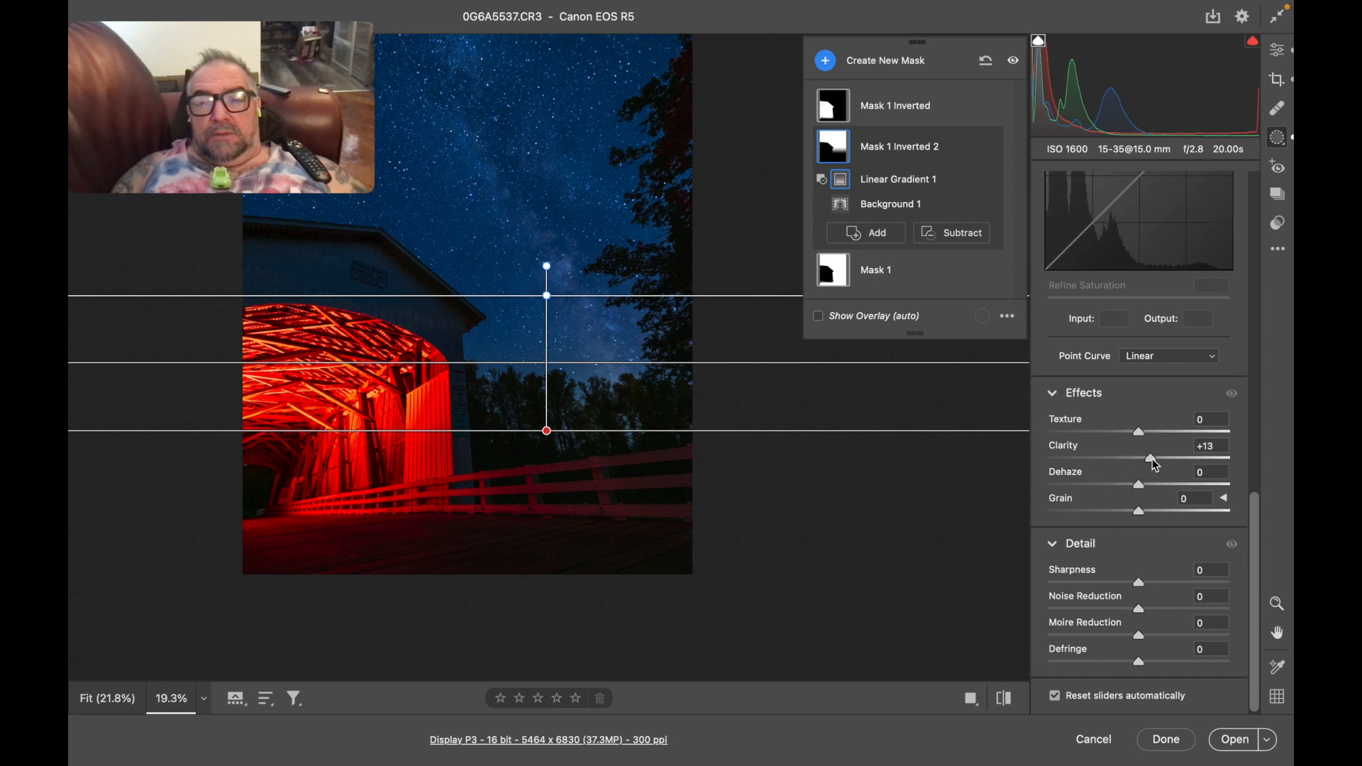
drag(1156, 466, 1144, 486)
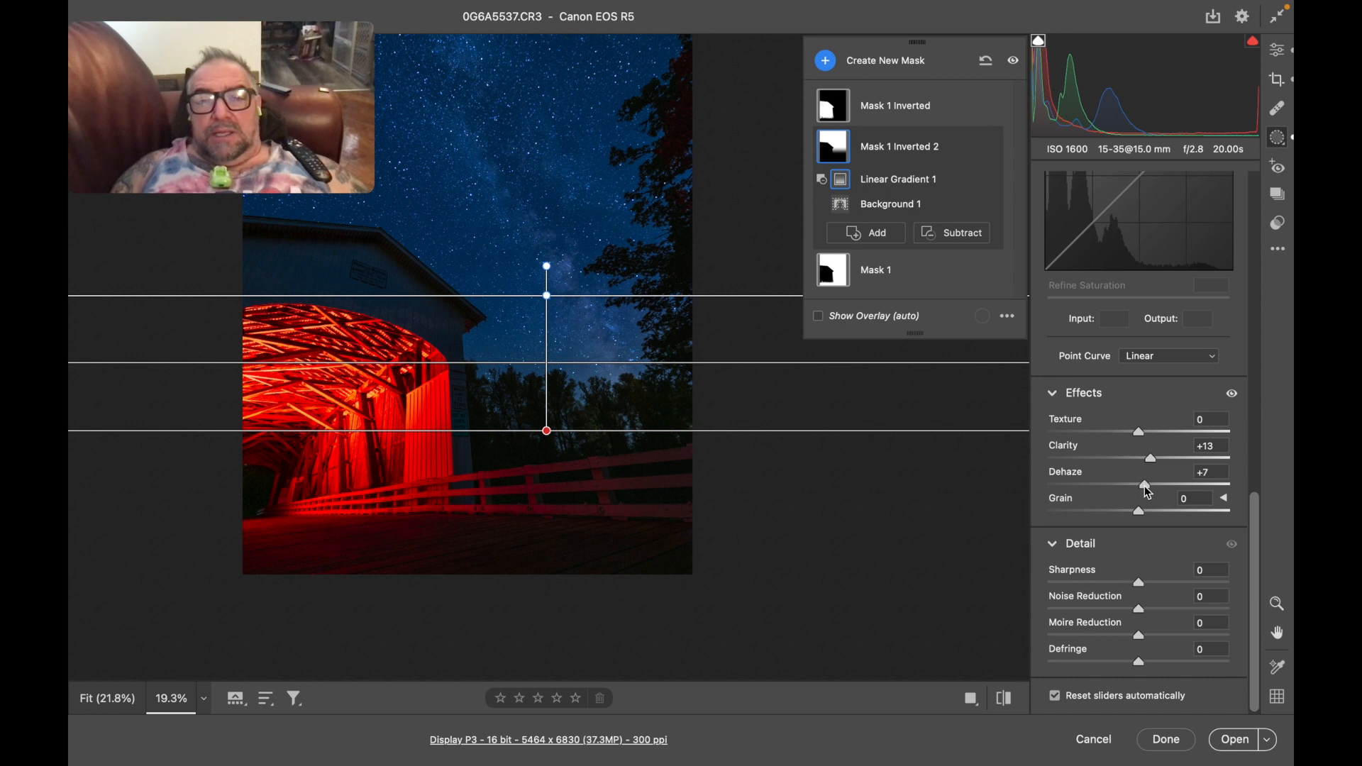
drag(1144, 486, 1152, 487)
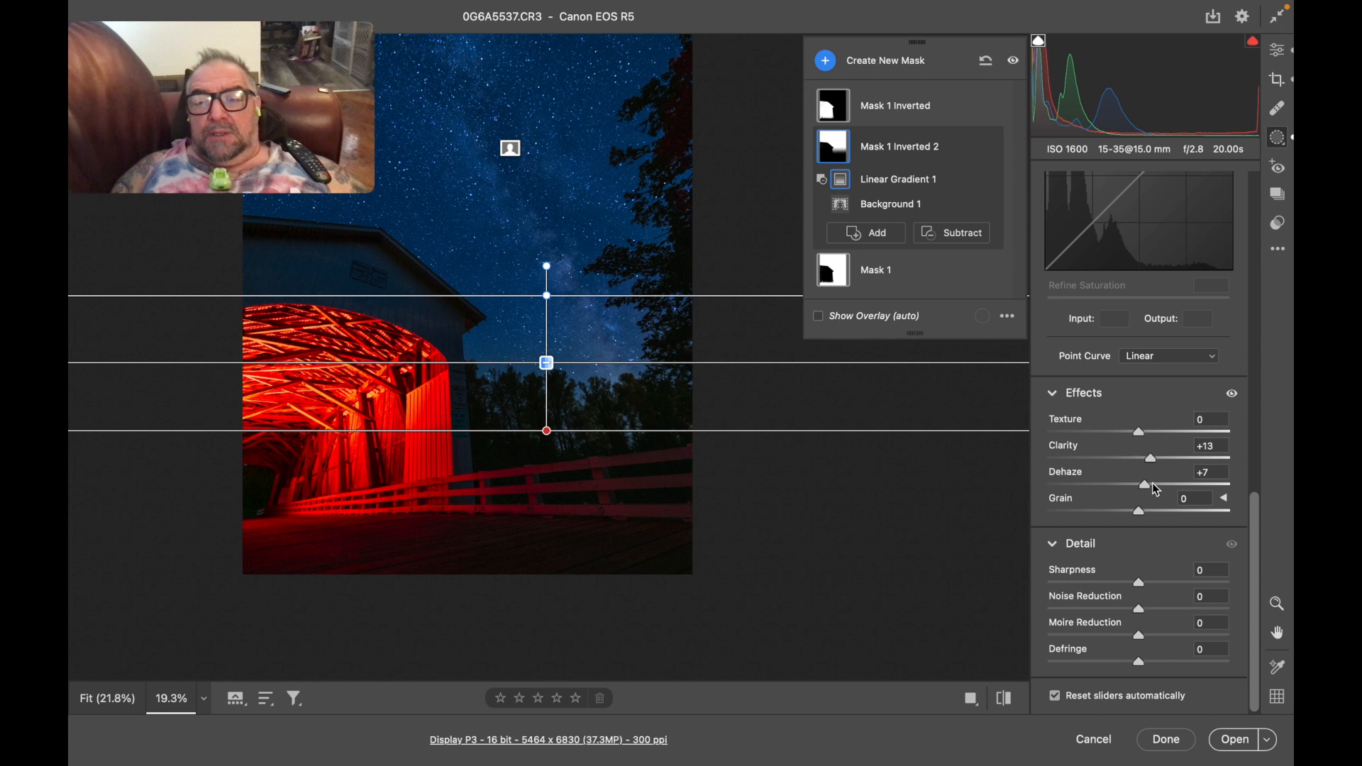
drag(1145, 486, 1145, 486)
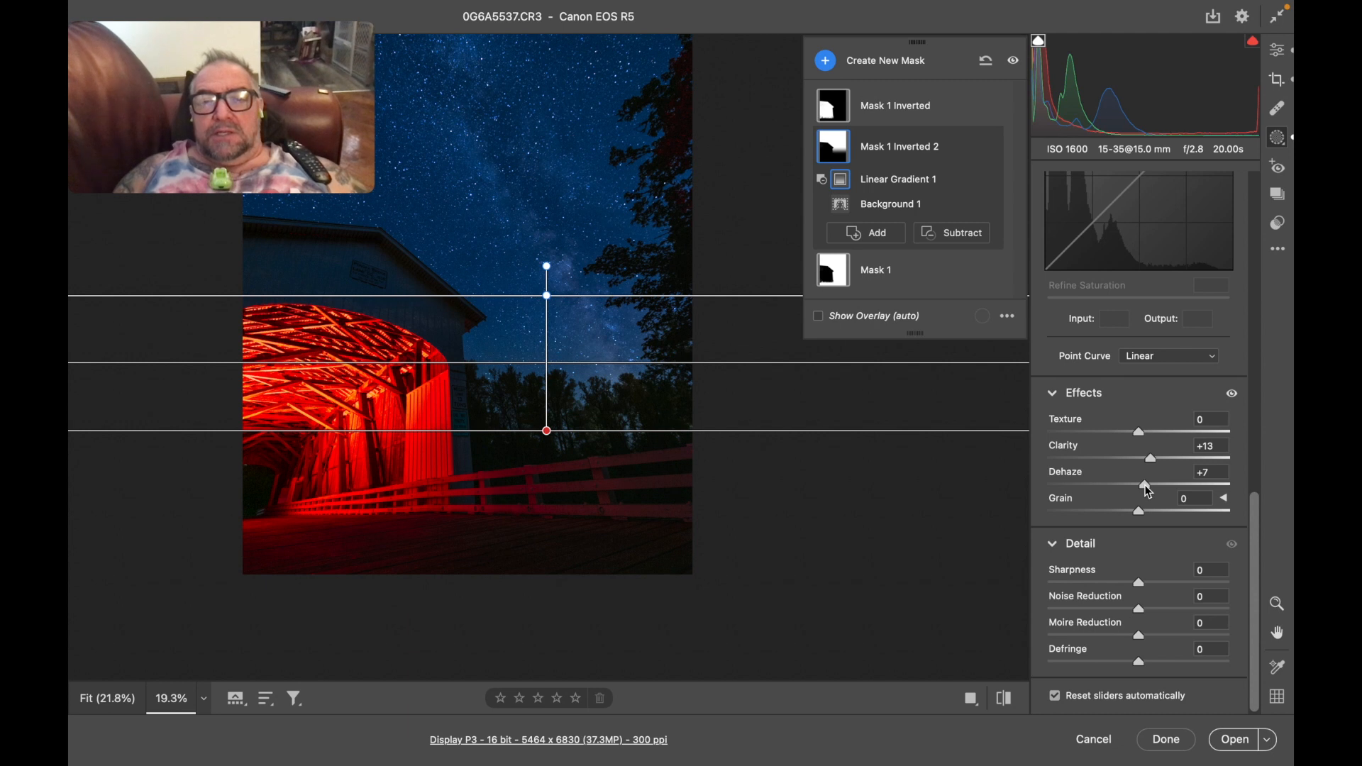
drag(1148, 485, 1148, 485)
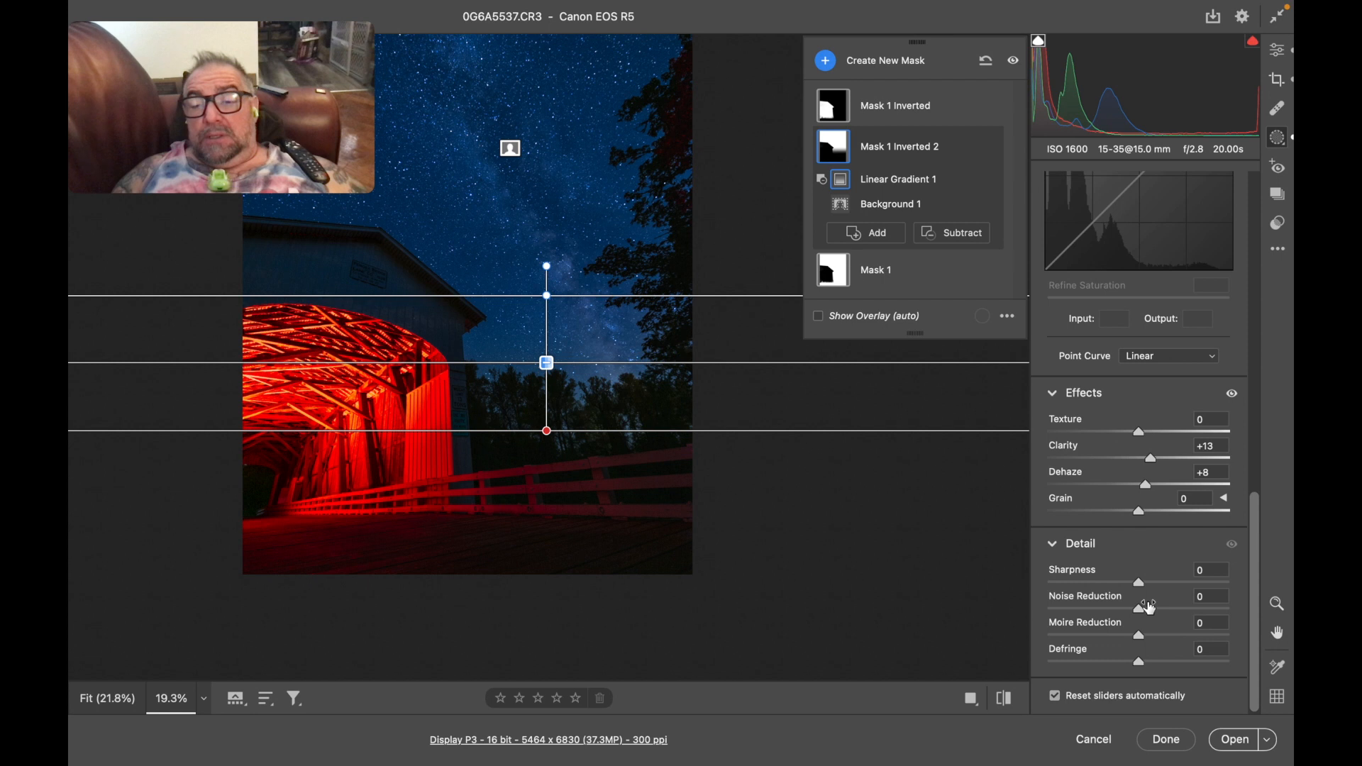
Step: Create a radial gradient mask as a large circle over the red-lit bridge opening
scroll(1097, 596, up, 5)
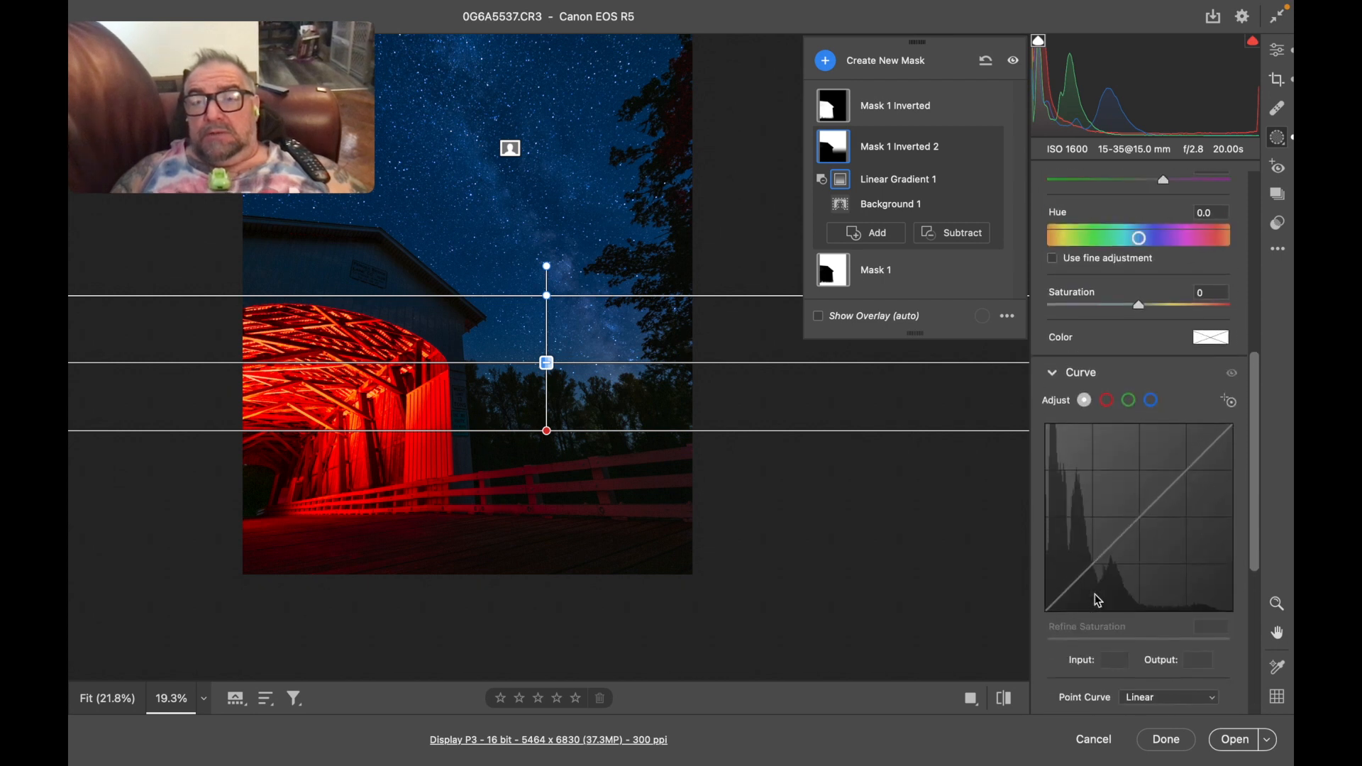
scroll(1098, 598, up, 7)
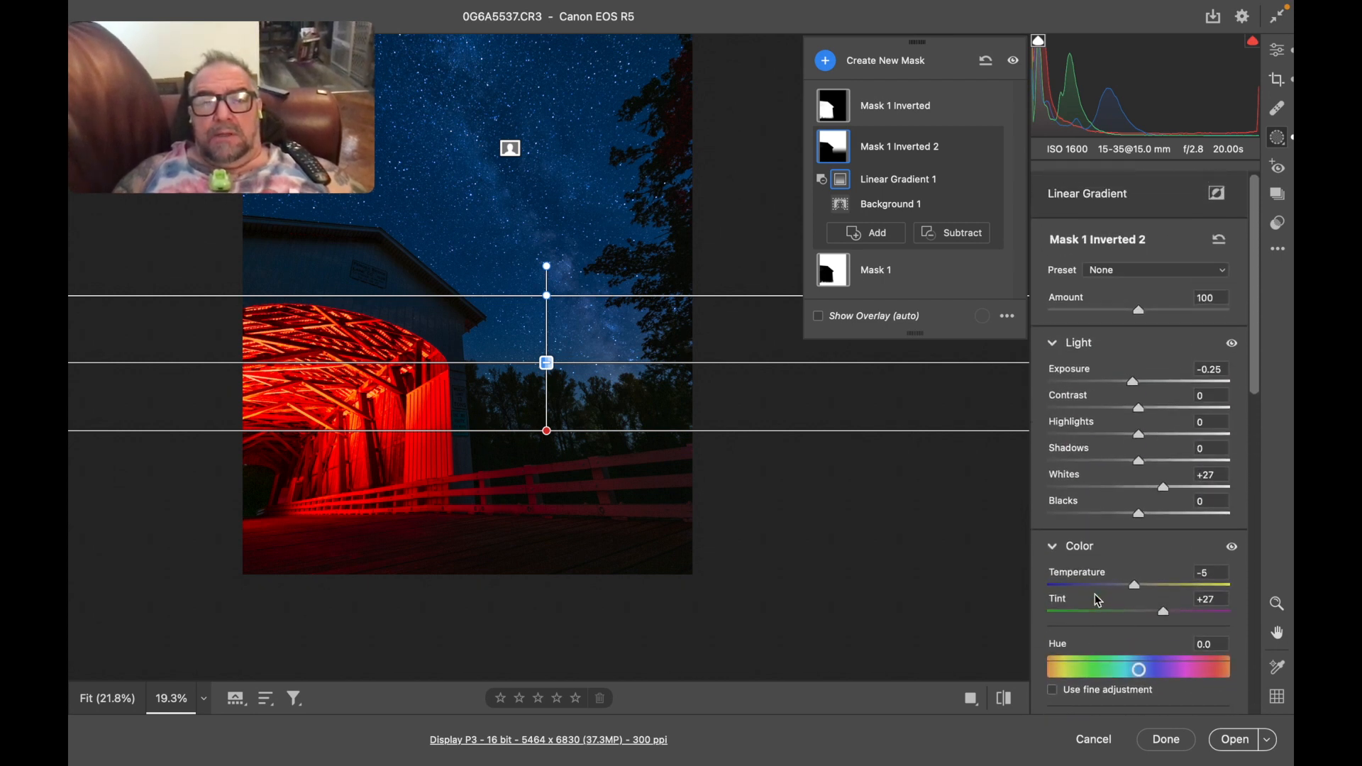
click(826, 61)
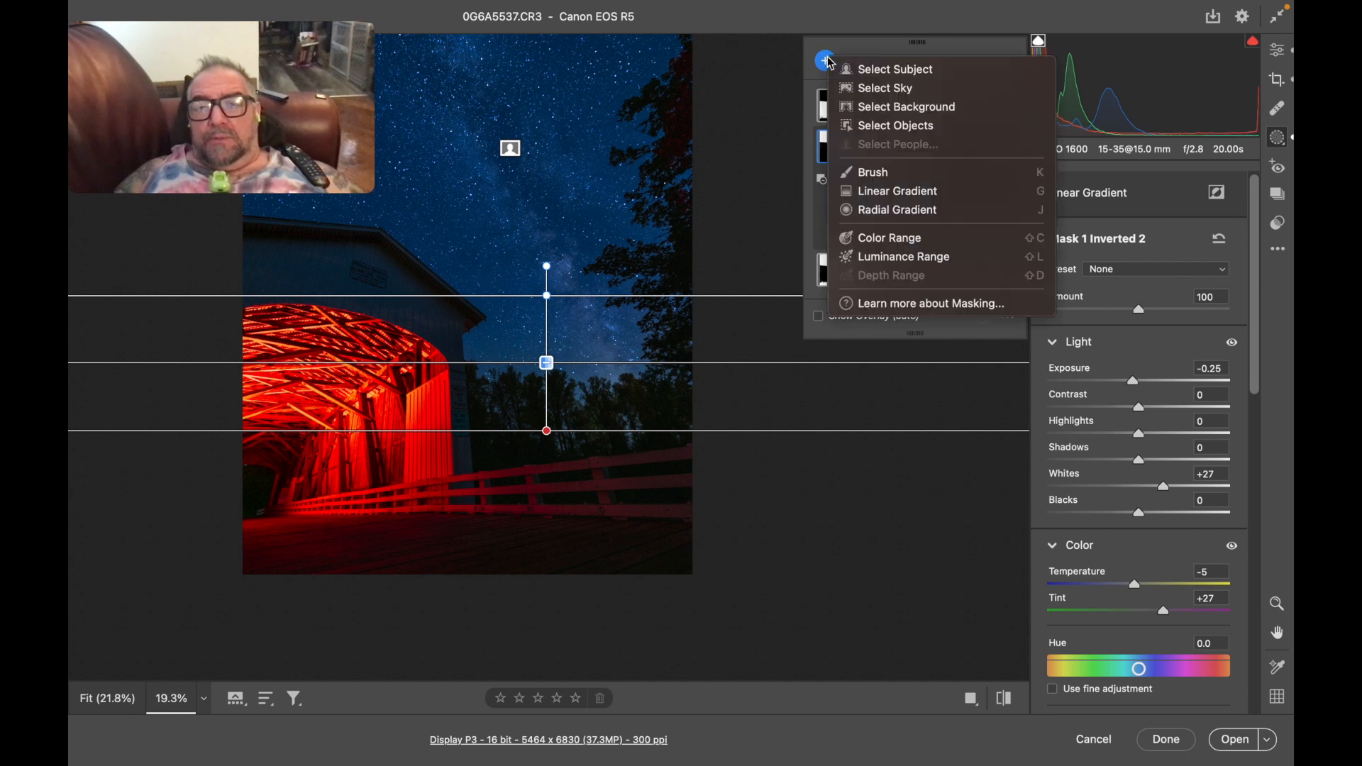
click(904, 211)
drag(309, 351, 333, 429)
Step: Set the radial mask's Temperature to -41 and compare the bridge with and without the color adjustment
drag(1139, 620, 1103, 623)
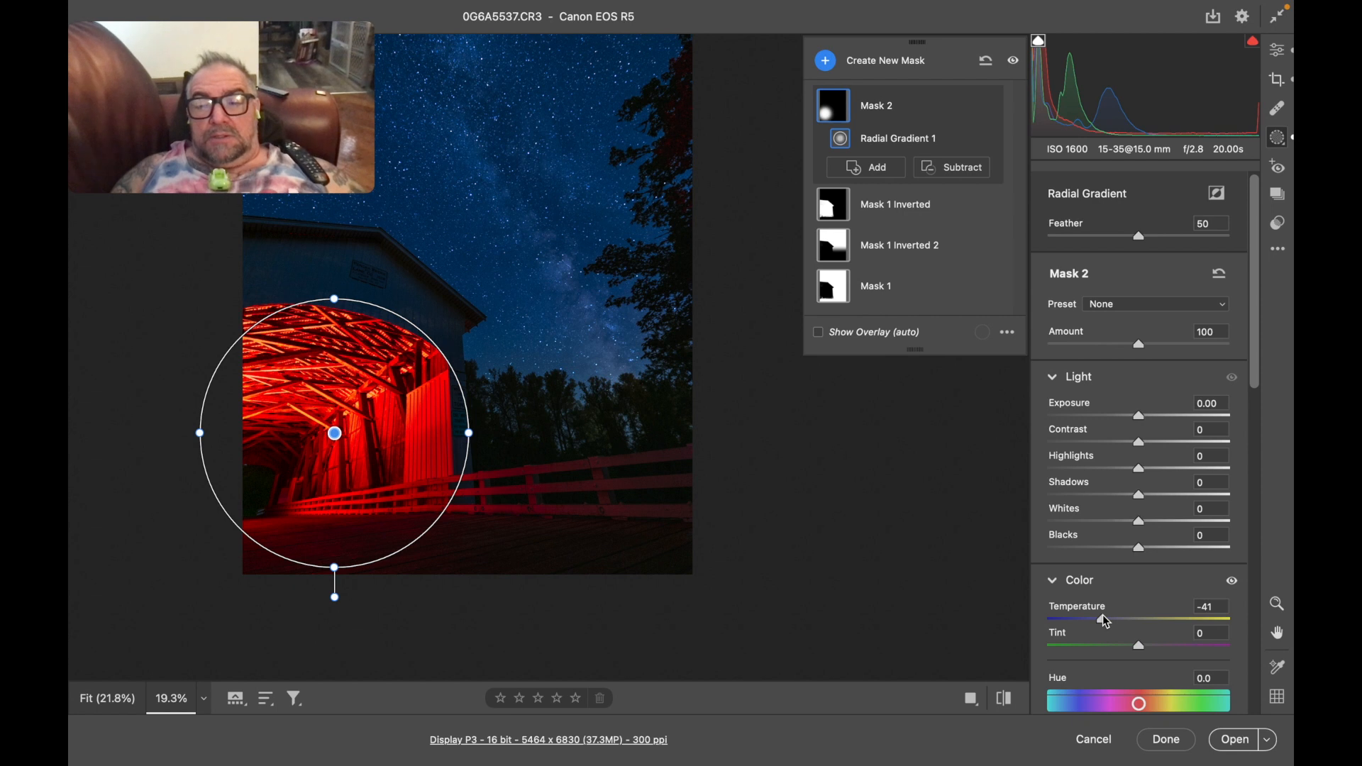
scroll(1105, 621, down, 1)
click(1233, 556)
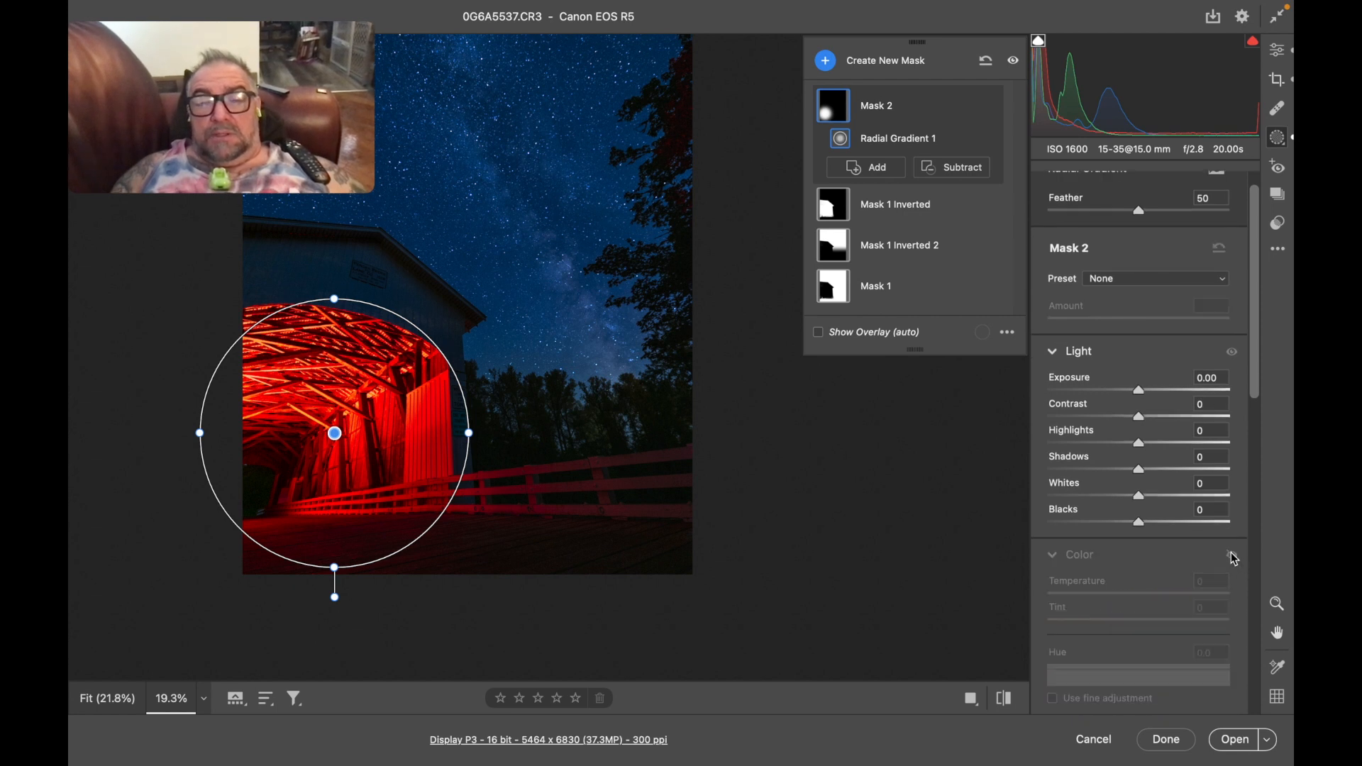
click(1234, 557)
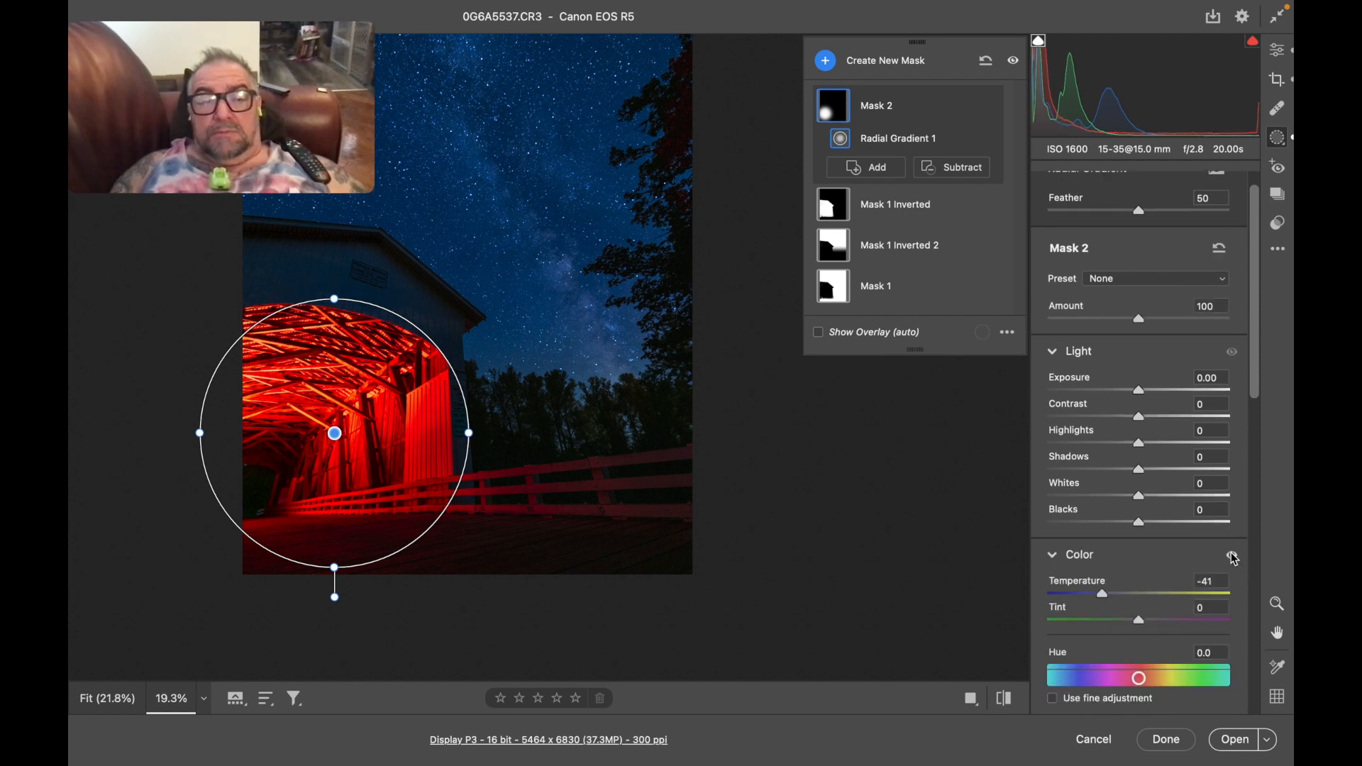
Step: Give the radial mask Dehaze -48, Clarity +15 and Texture +8, and slightly enlarge its circle around the bridge opening
scroll(1203, 568, down, 10)
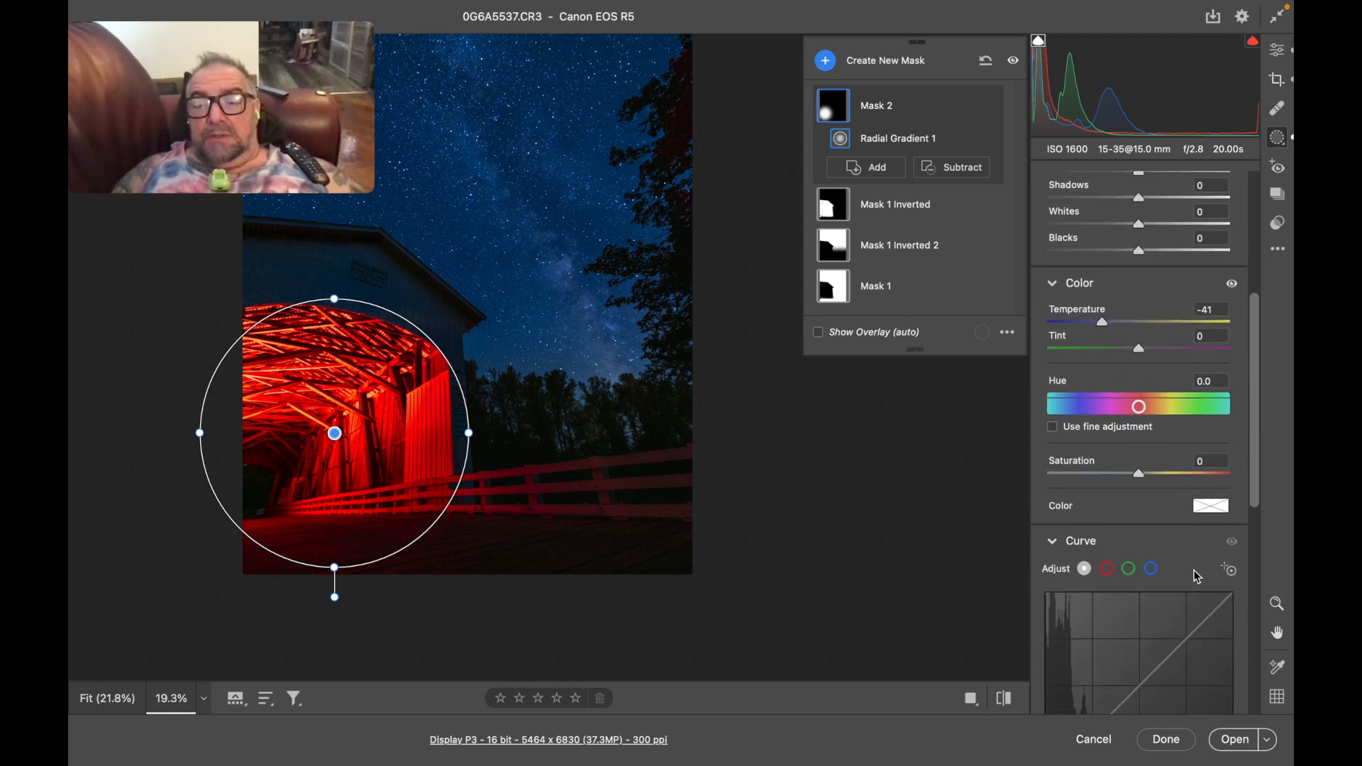
scroll(1192, 582, down, 15)
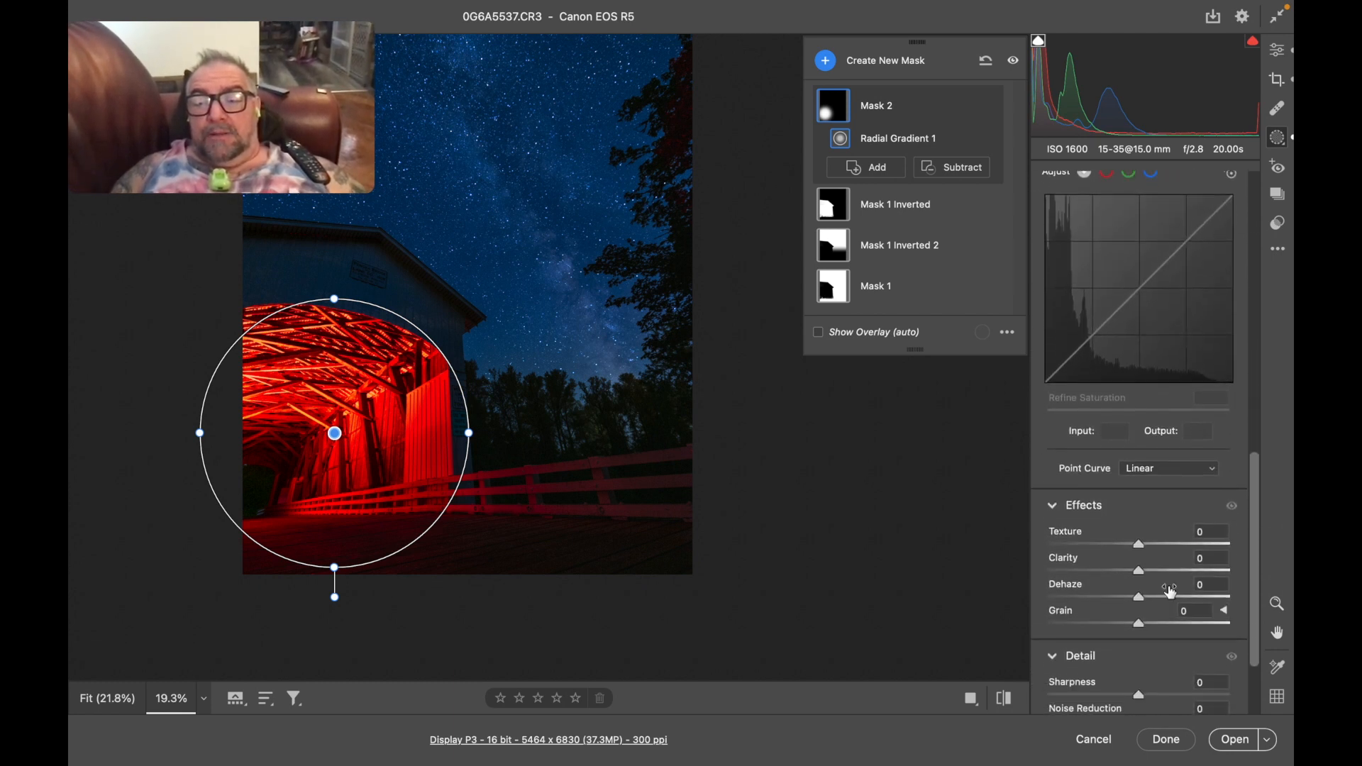
drag(1140, 598, 1105, 599)
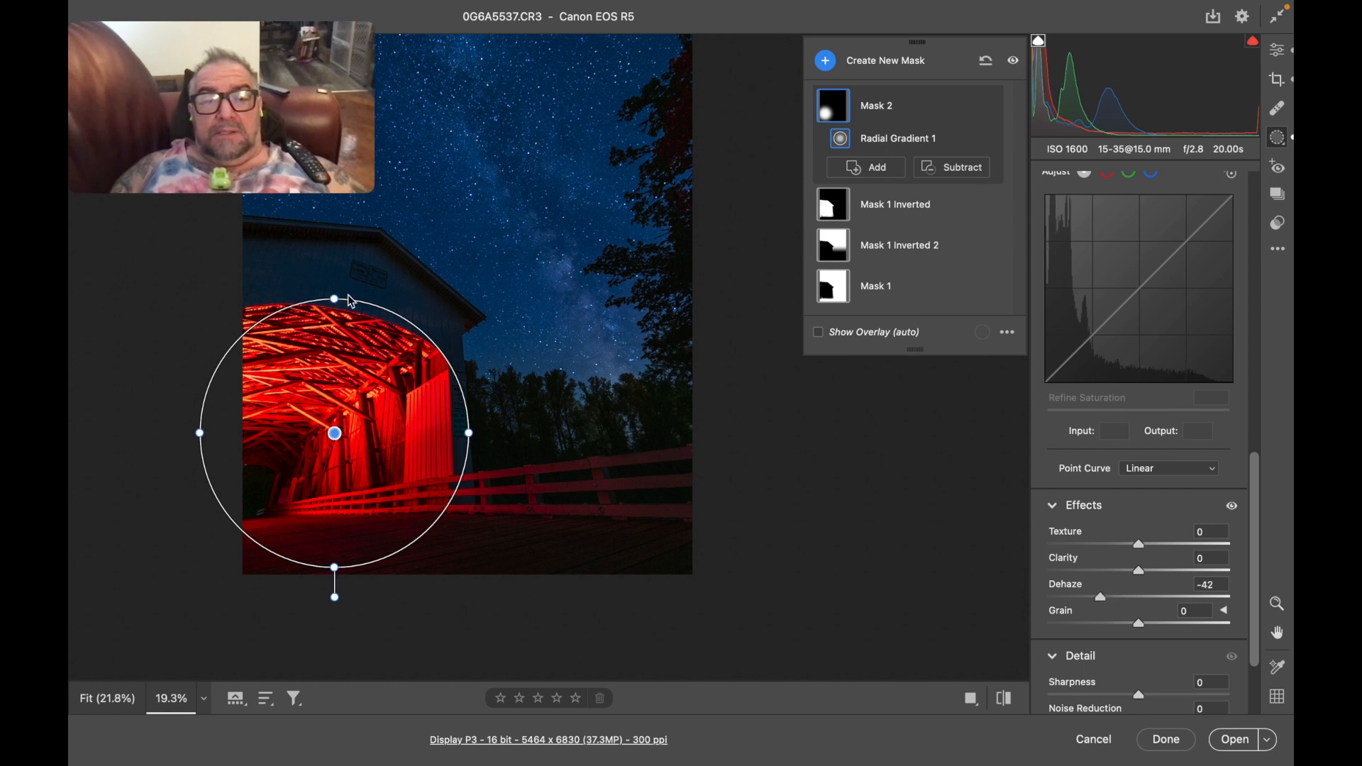
drag(339, 300, 339, 288)
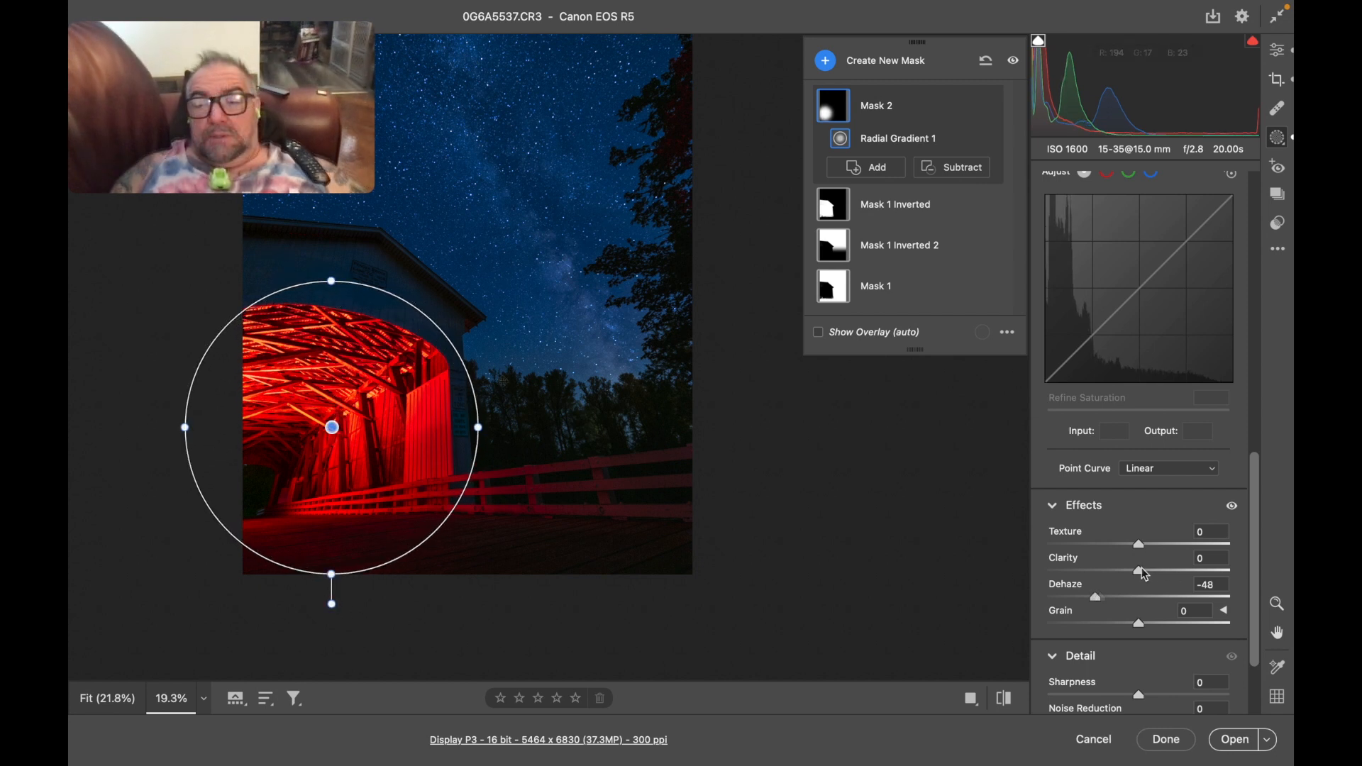
mouse_move(1140, 569)
mouse_down()
mouse_move(1154, 572)
mouse_move(1150, 555)
mouse_up()
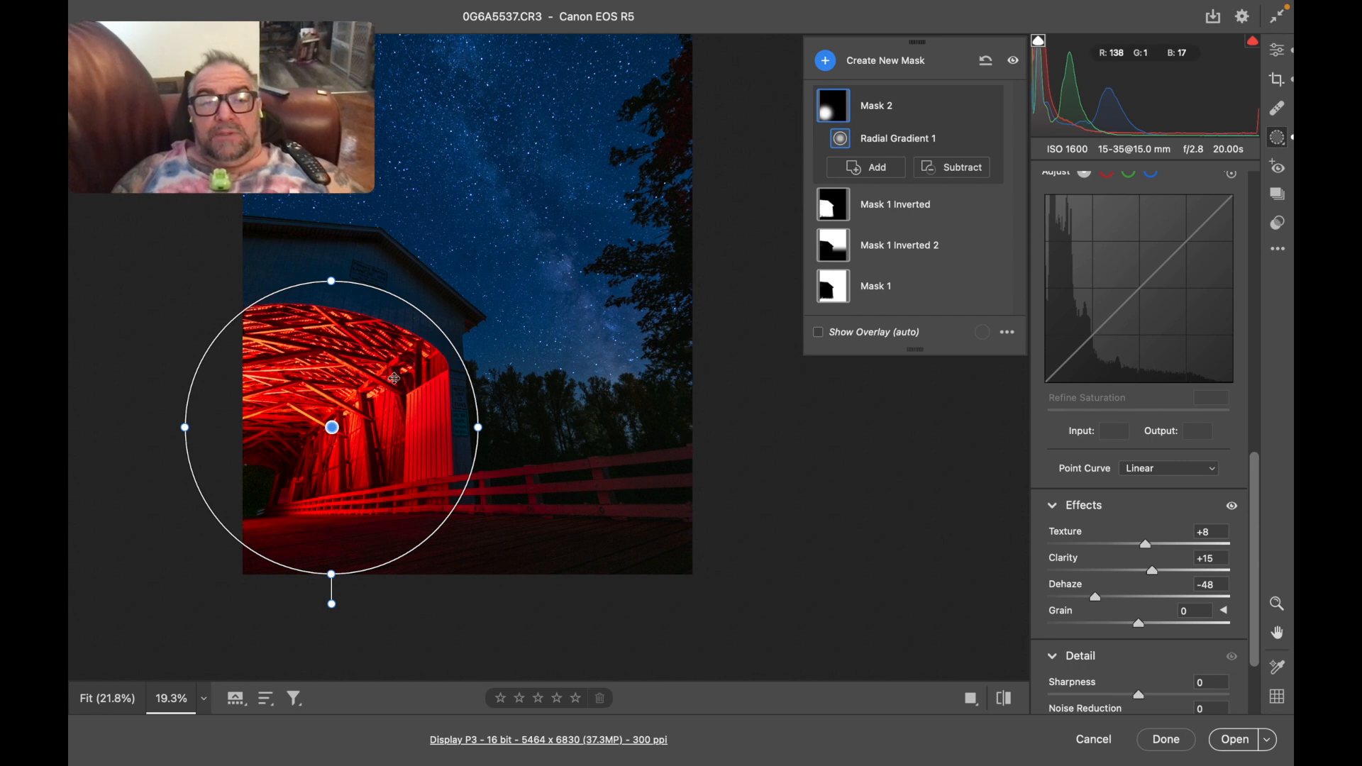
Step: Try to cover the Milky Way with a tilted, elongated radial gradient in a new mask, and delete the gradient
scroll(383, 369, up, 3)
scroll(383, 364, up, 5)
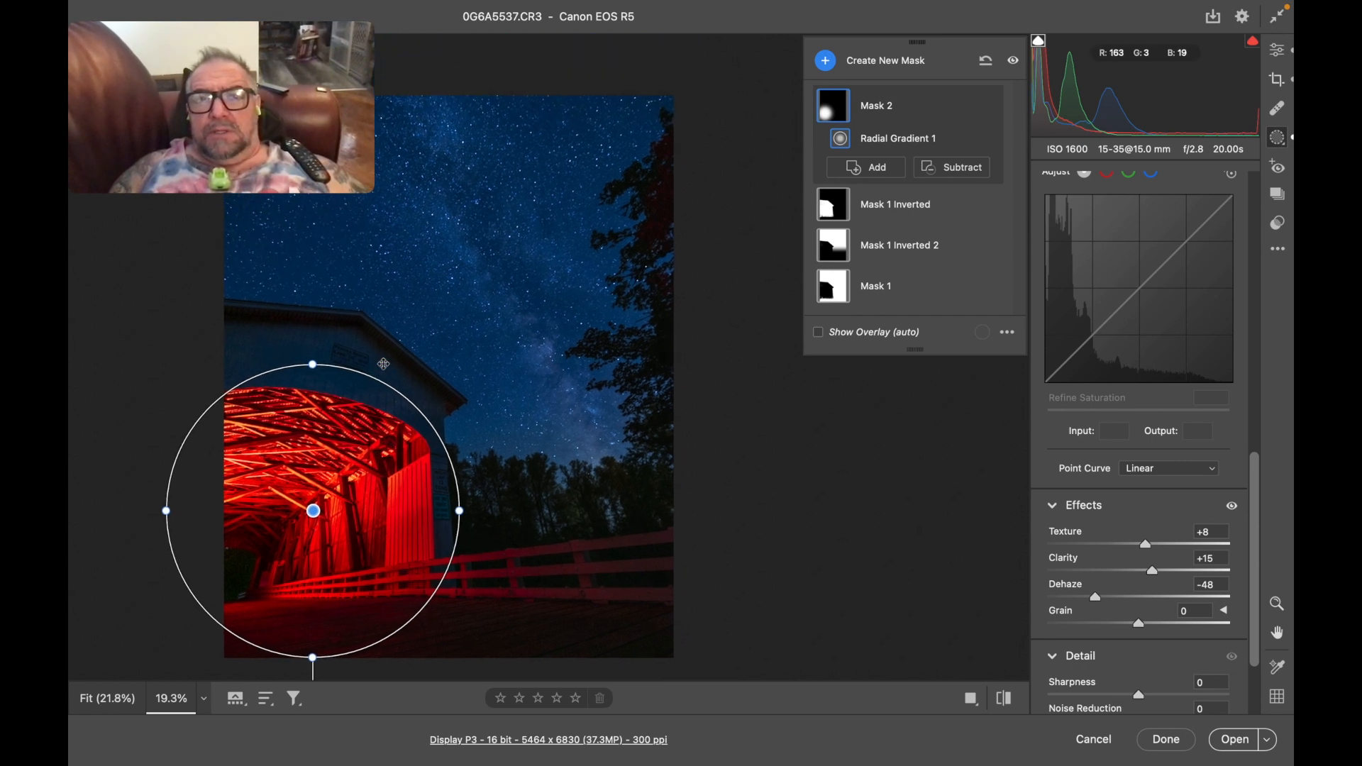
scroll(383, 364, down, 1)
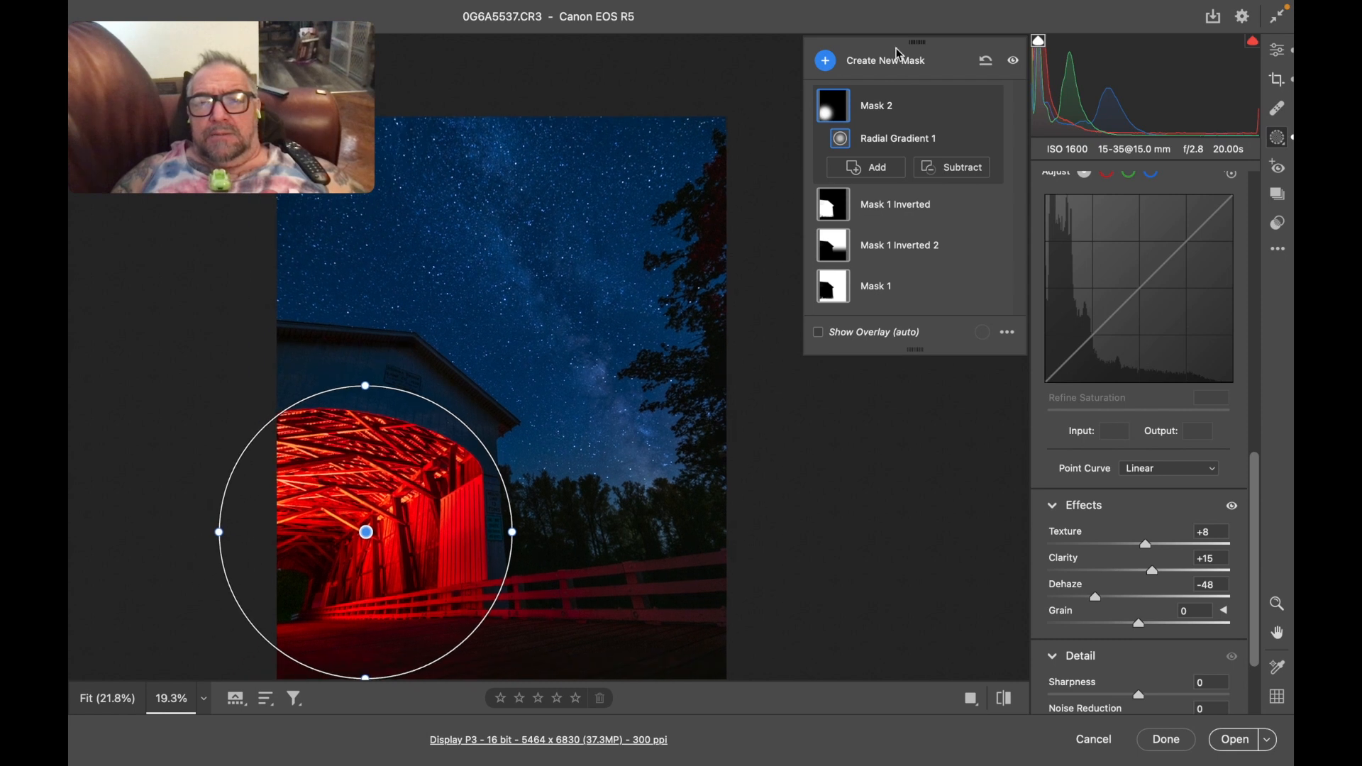
click(828, 64)
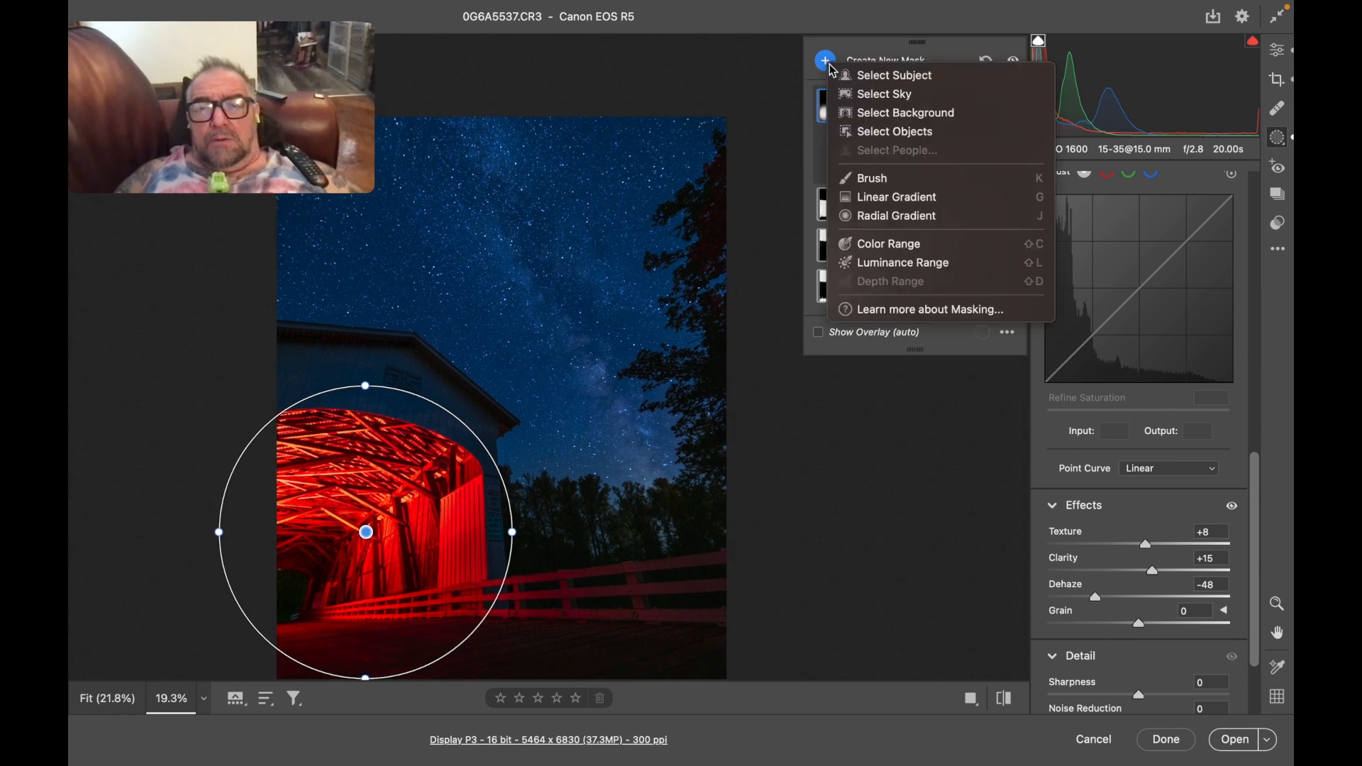
click(917, 220)
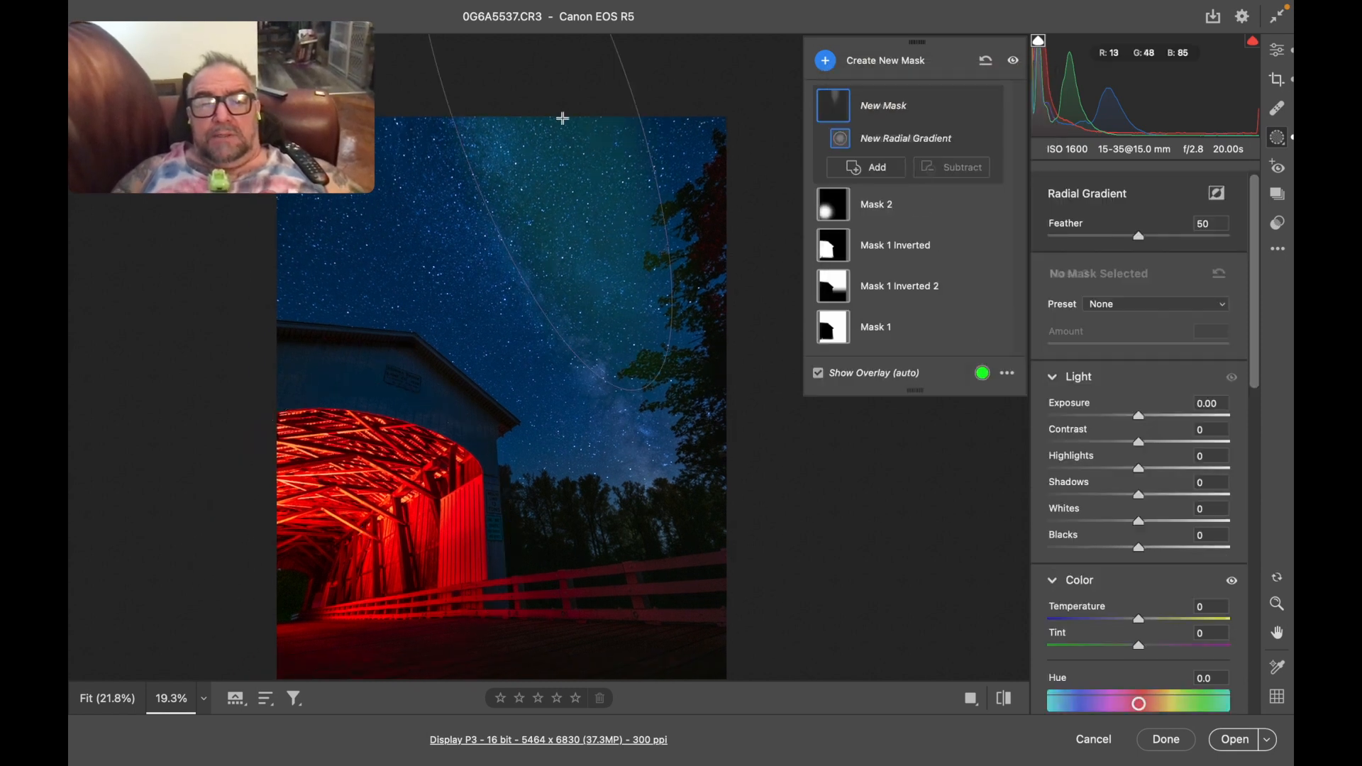
drag(541, 104, 563, 168)
drag(580, 262, 590, 409)
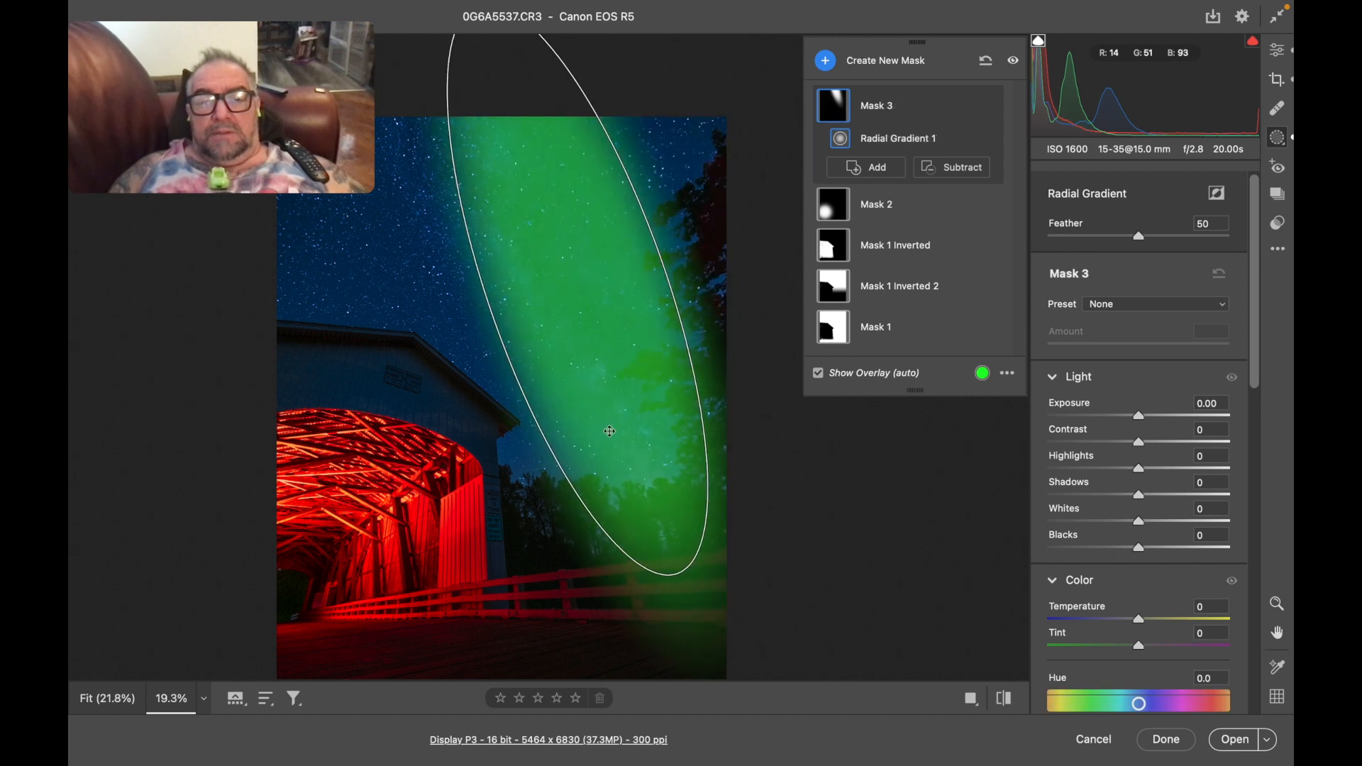
drag(684, 261, 682, 254)
mouse_move(631, 323)
mouse_down()
mouse_move(811, 315)
mouse_move(648, 331)
mouse_up()
key(Delete)
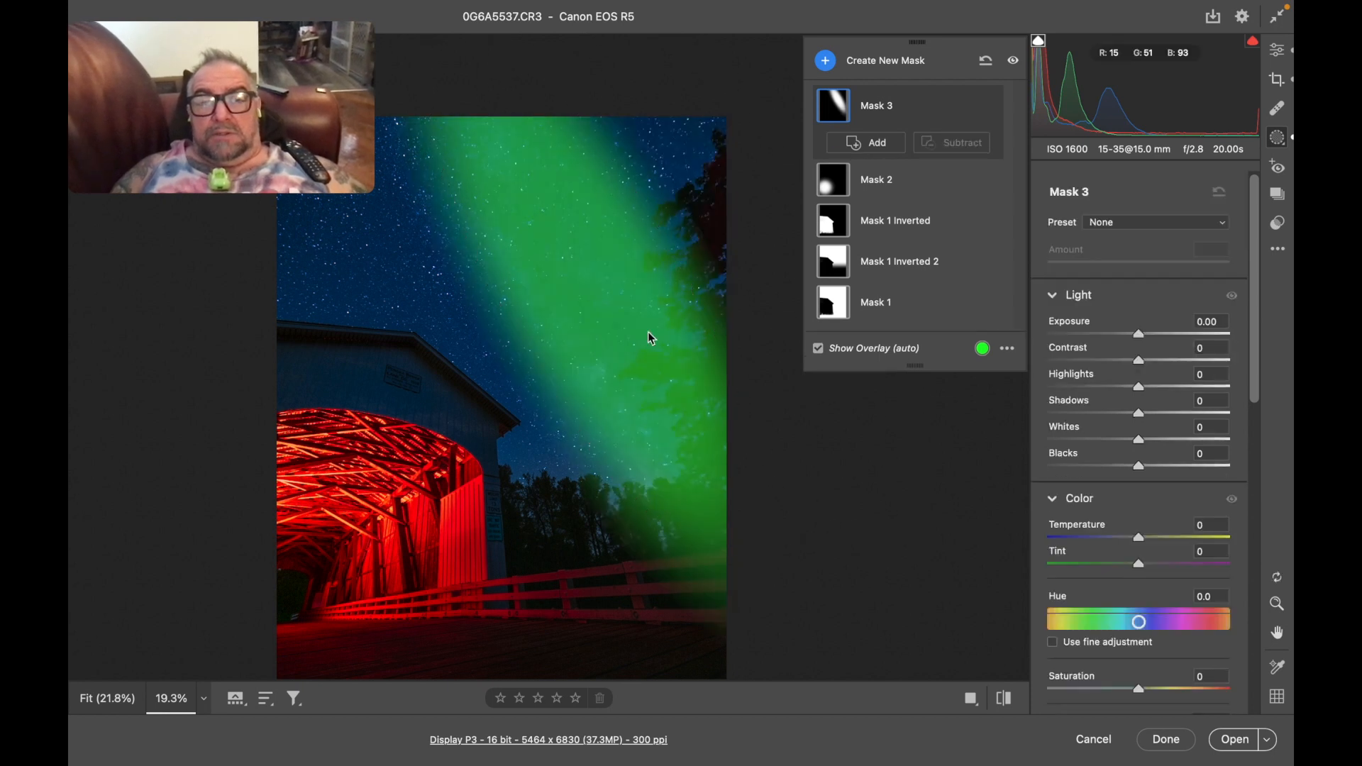
Step: Start a brush mask and compare the edited photo with its unedited version
click(827, 64)
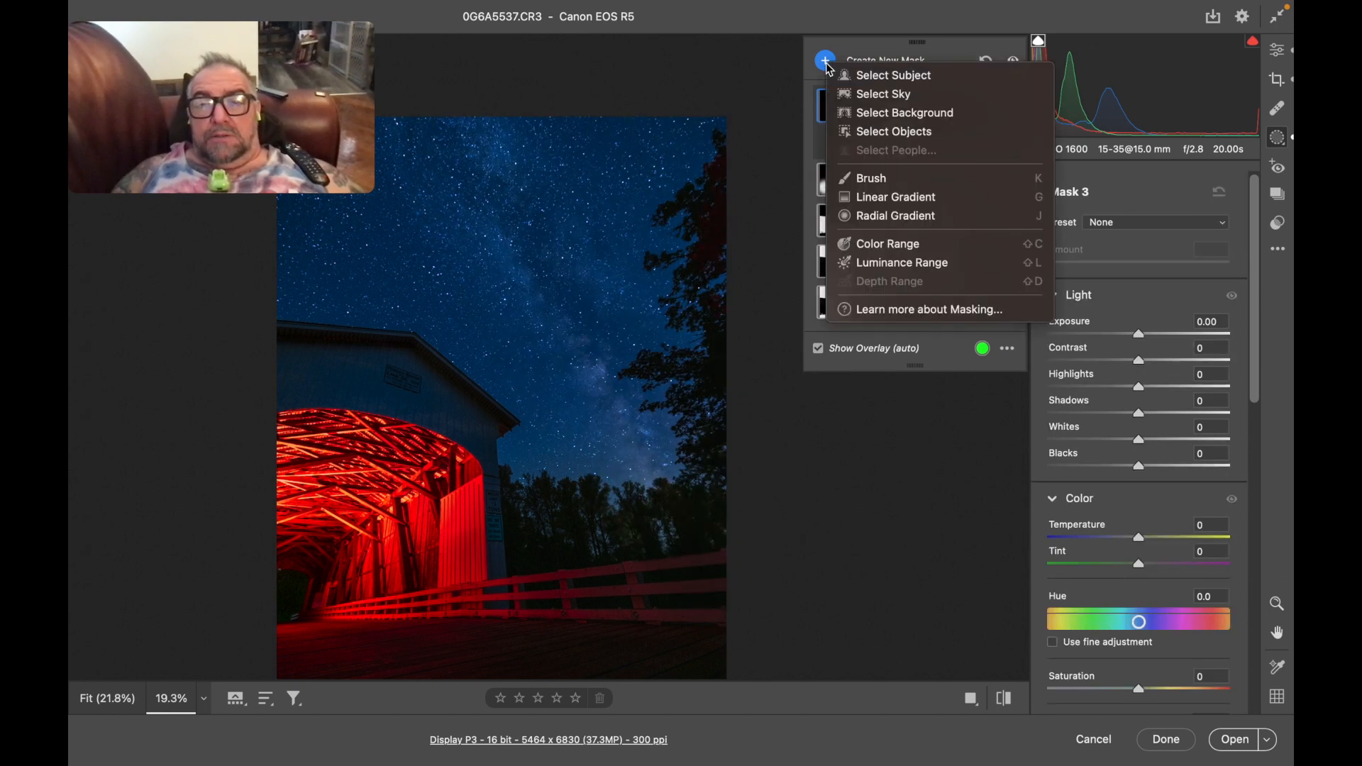
click(892, 187)
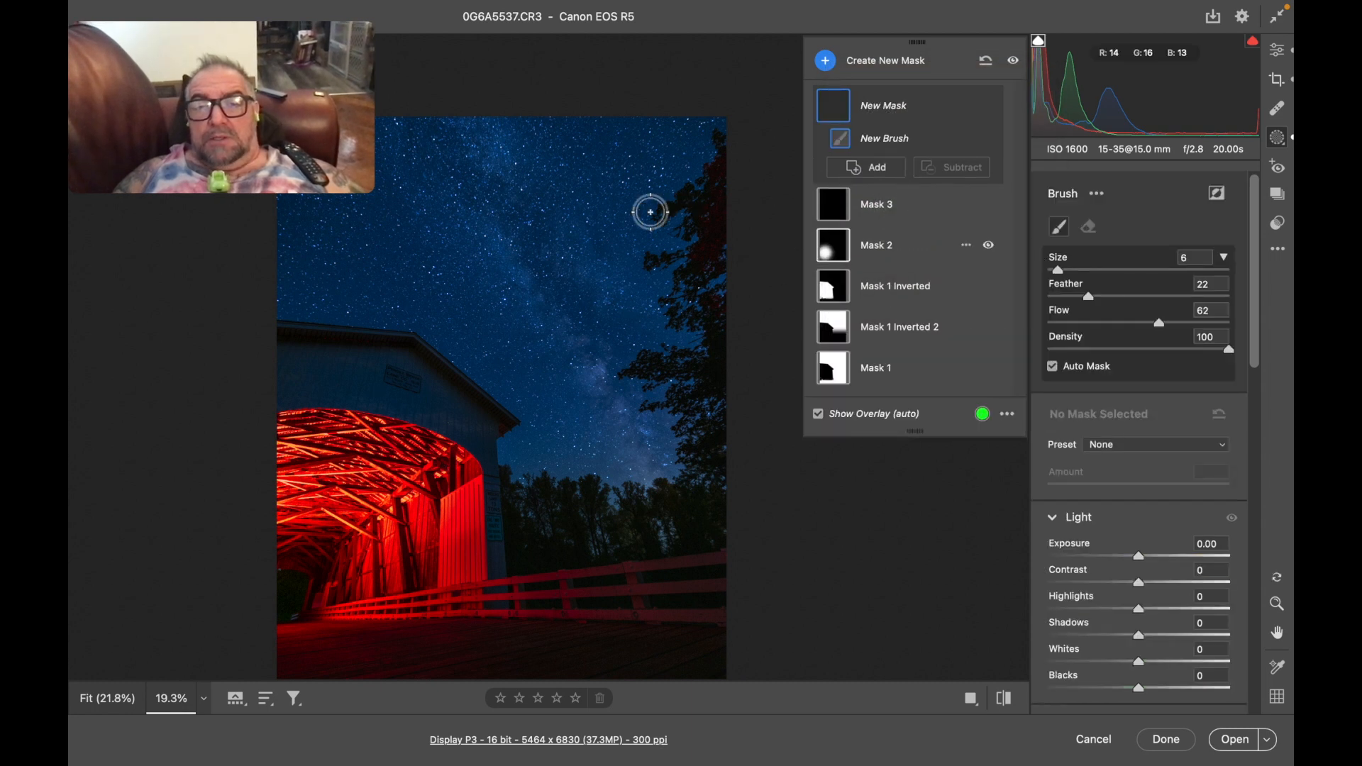
key(backslash)
key(bracketright)
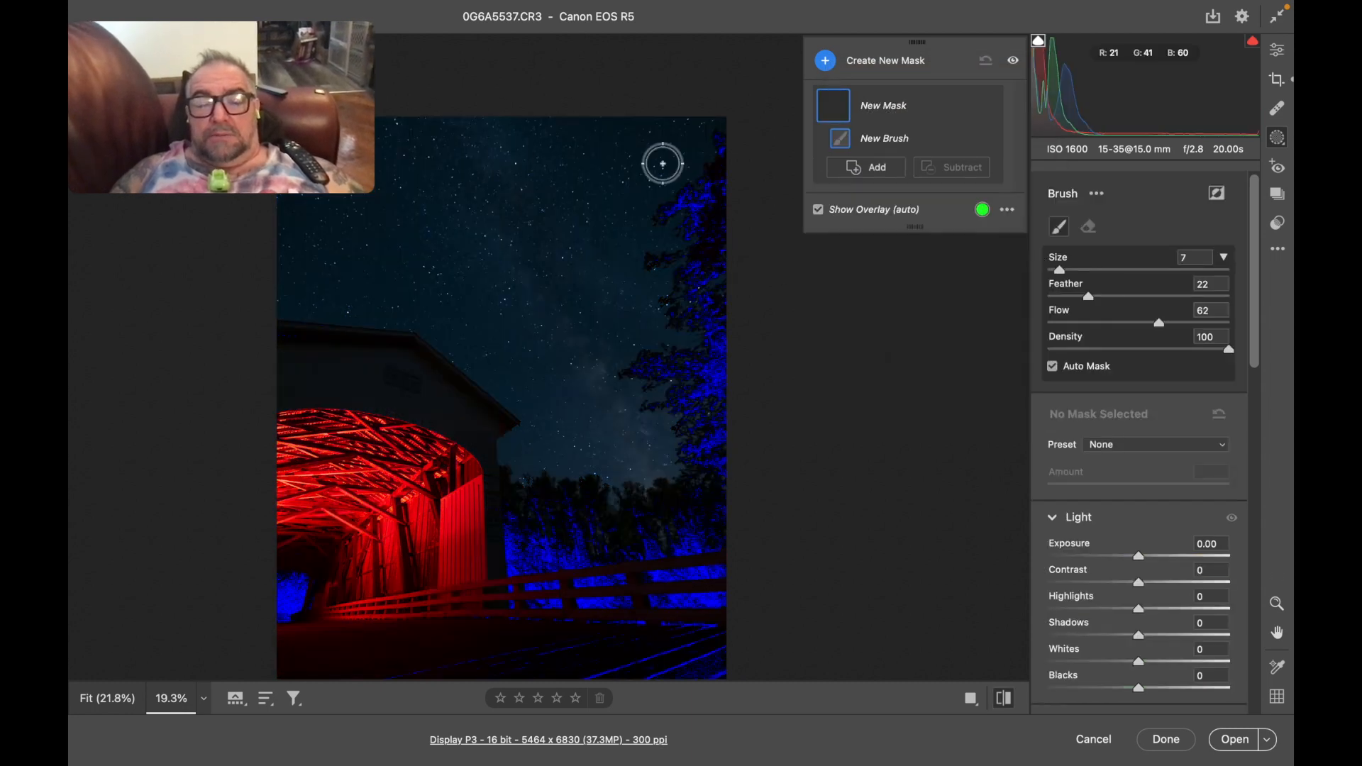
key(backslash)
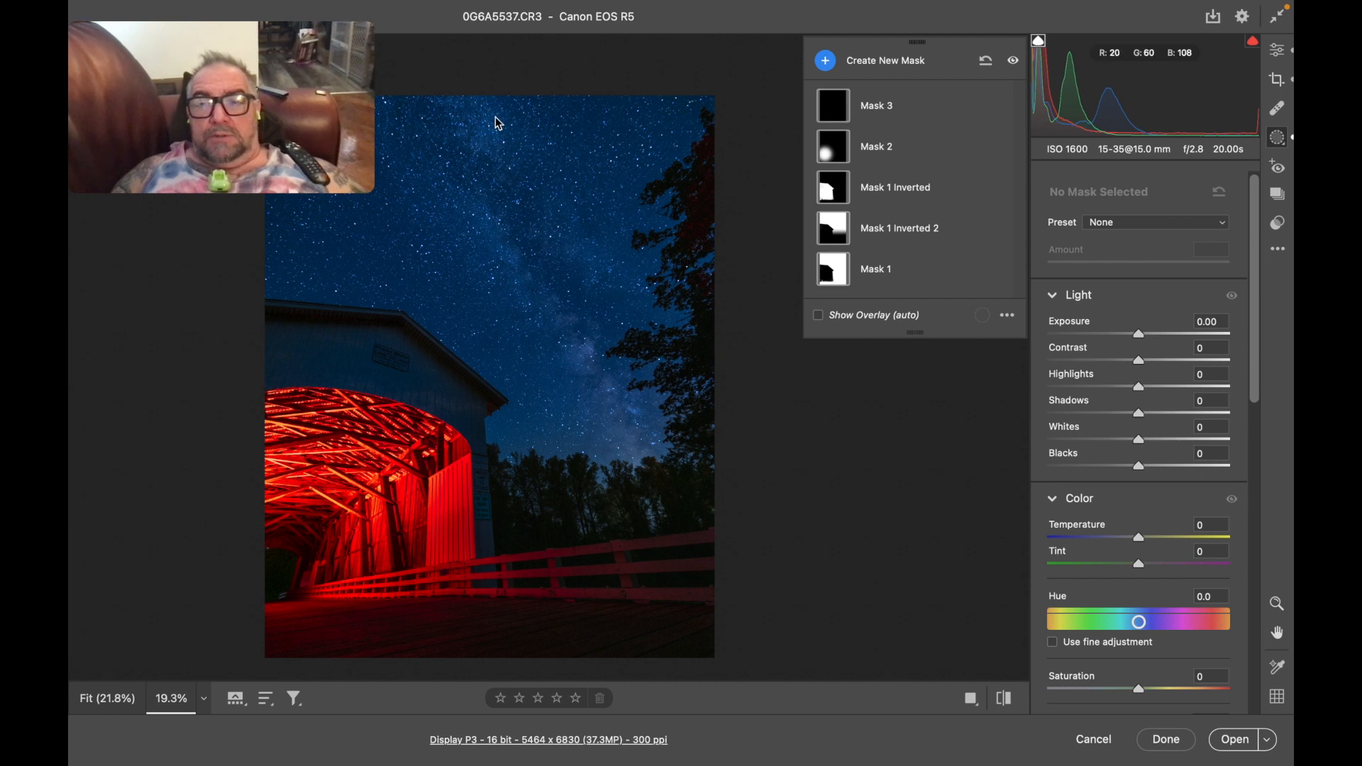
Step: Create a brush mask, paint the Milky Way band from the top of the sky to the treeline at size 20, and reduce the brush to size 10
click(880, 61)
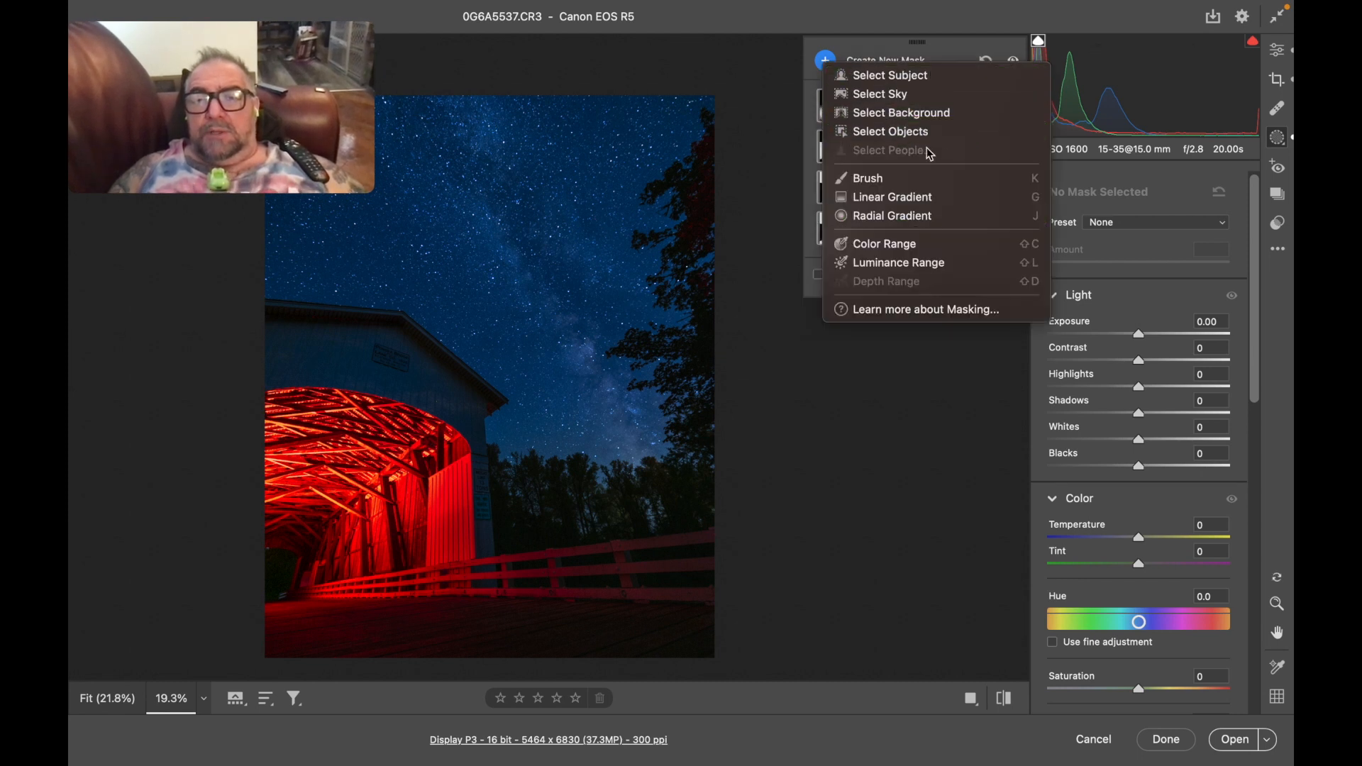
click(677, 176)
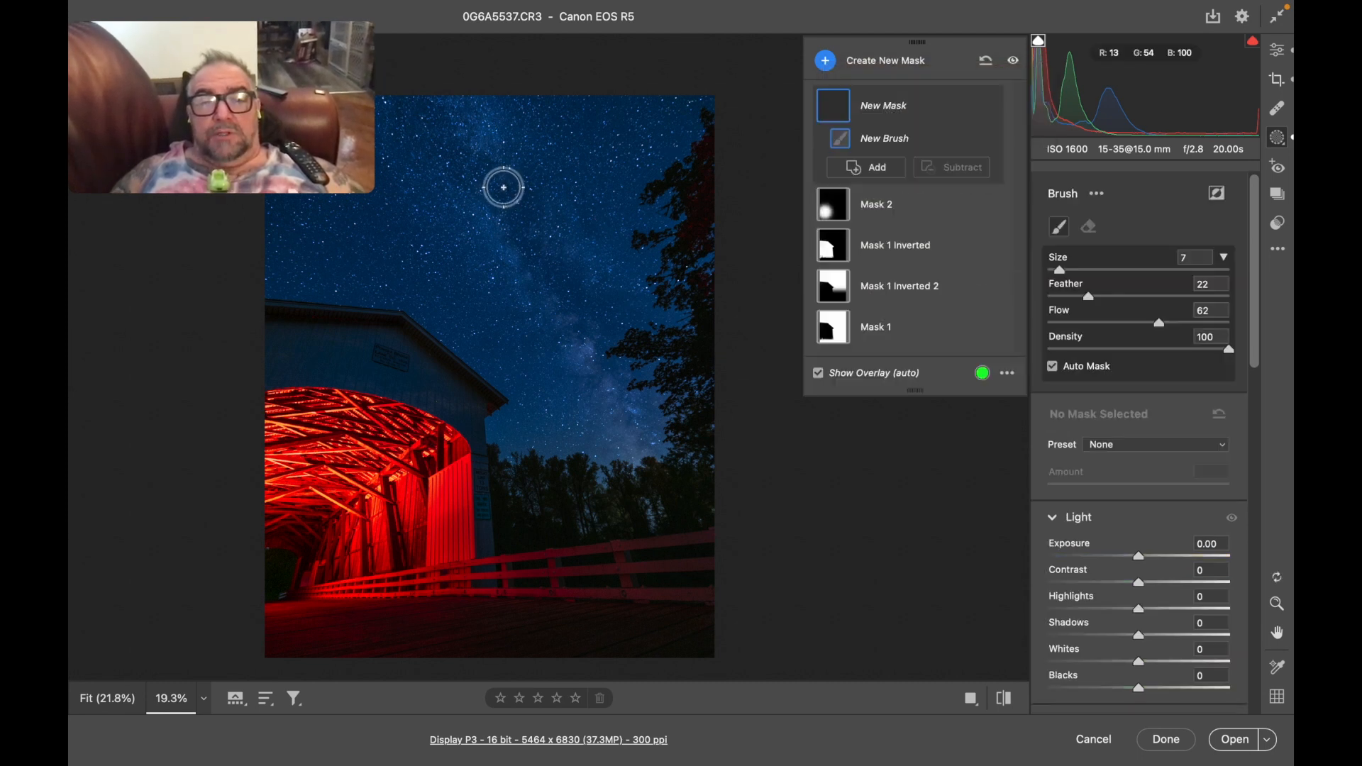
key(bracketright)
key(bracketright)
key(bracketright)
key(bracketright)
key(bracketright)
key(bracketright)
key(bracketright)
key(bracketright)
key(bracketright)
key(bracketright)
key(bracketright)
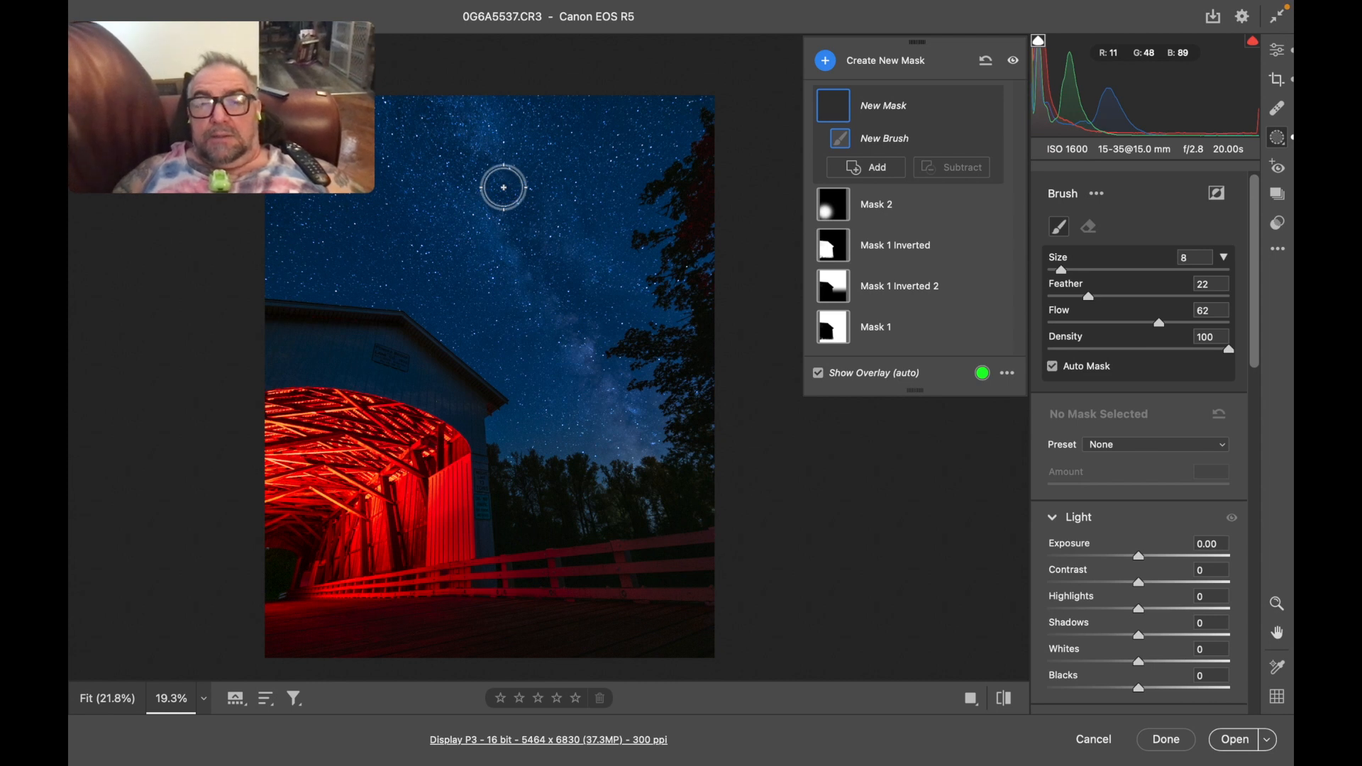
key(bracketright)
key(bracketright)
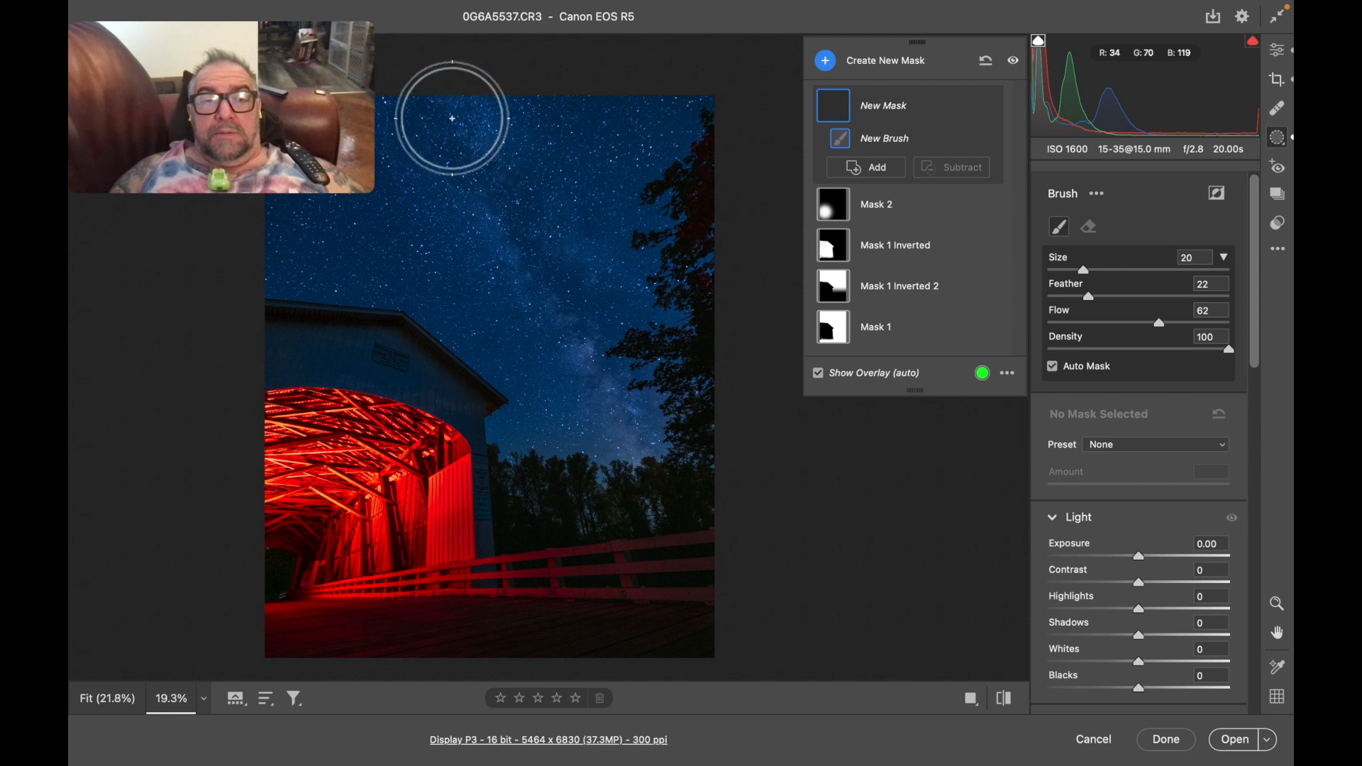
mouse_move(446, 117)
mouse_down()
mouse_move(447, 152)
mouse_move(496, 220)
mouse_move(629, 395)
mouse_move(681, 437)
mouse_up()
key(bracketleft)
key(bracketleft)
key(bracketleft)
key(bracketleft)
key(bracketleft)
key(bracketleft)
key(bracketleft)
key(bracketleft)
key(bracketleft)
key(bracketleft)
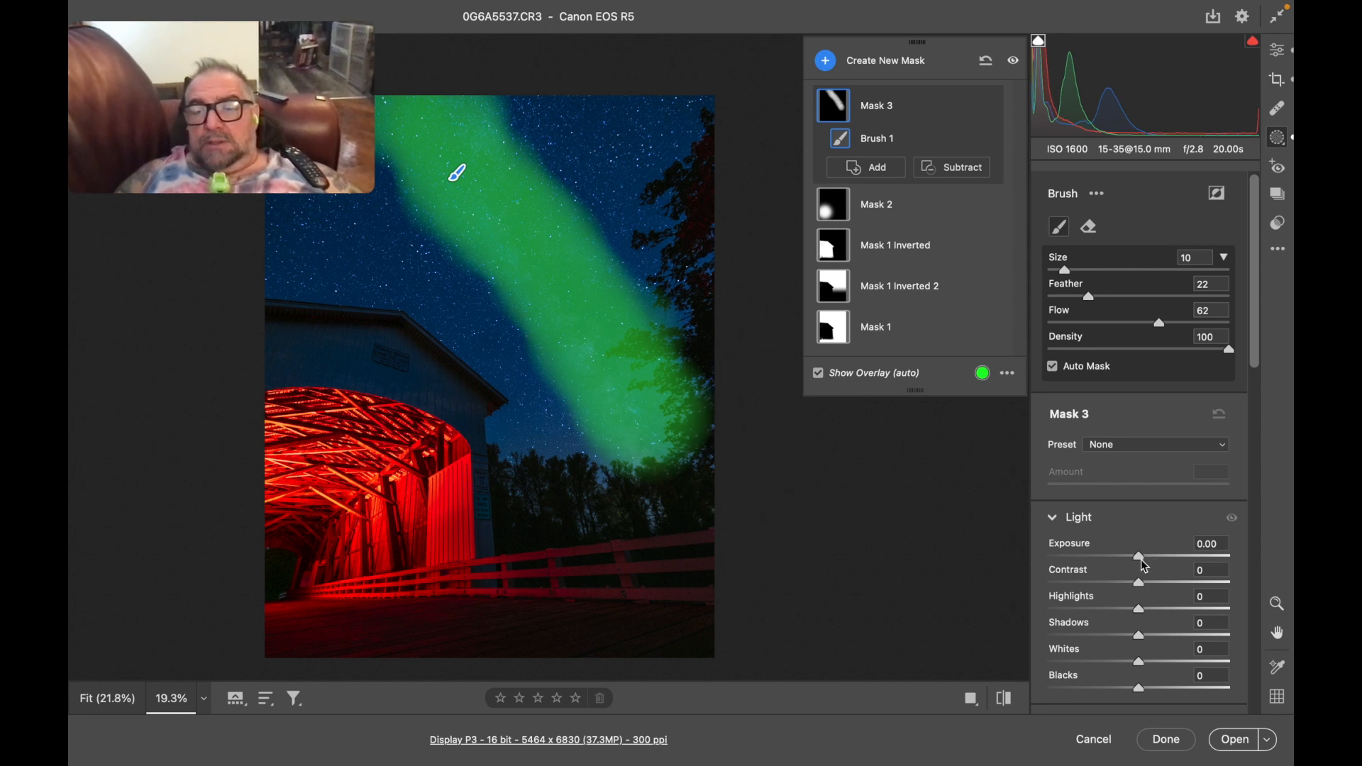
Step: Set the Milky Way brush mask's Exposure to -0.30, Highlights to +12, Shadows to -8 and Whites to +26, and try darker Blacks
drag(1141, 556, 1134, 556)
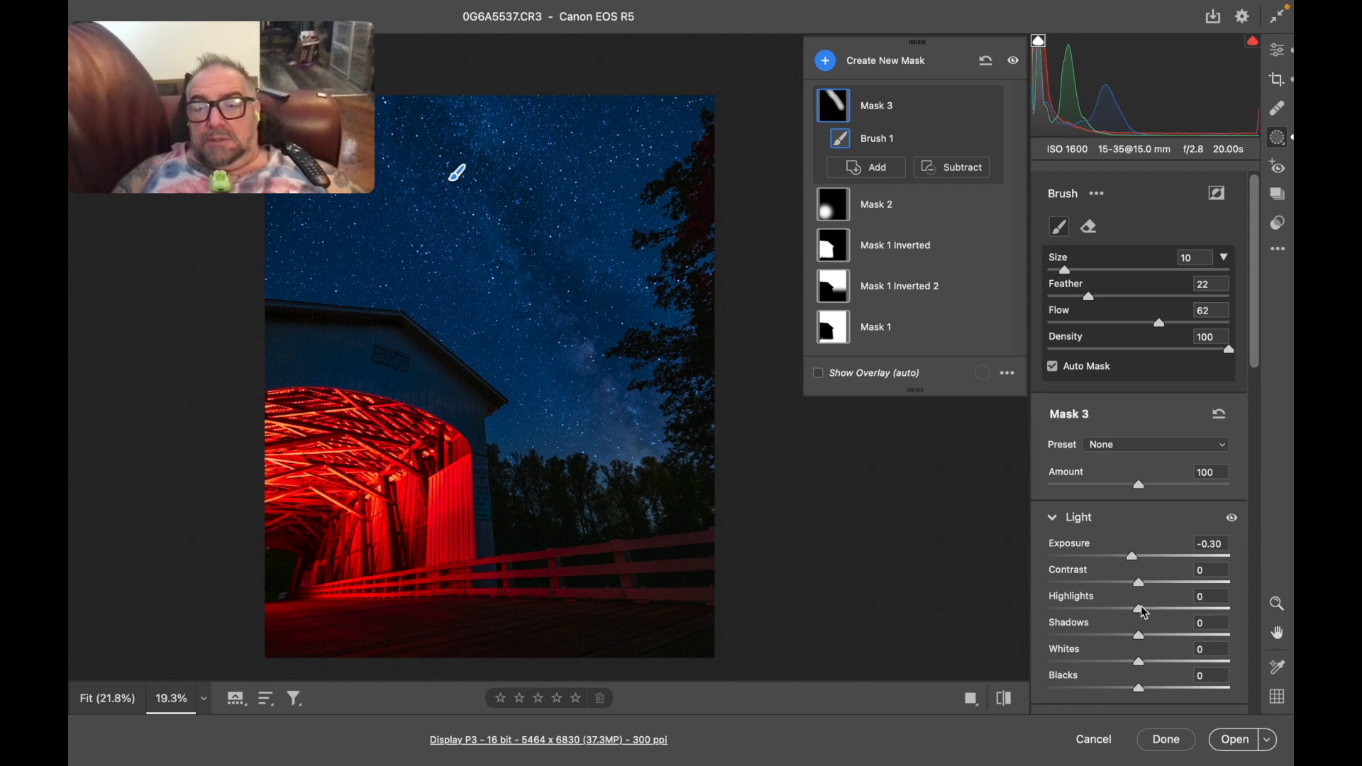
drag(1139, 609, 1137, 640)
scroll(1139, 649, down, 3)
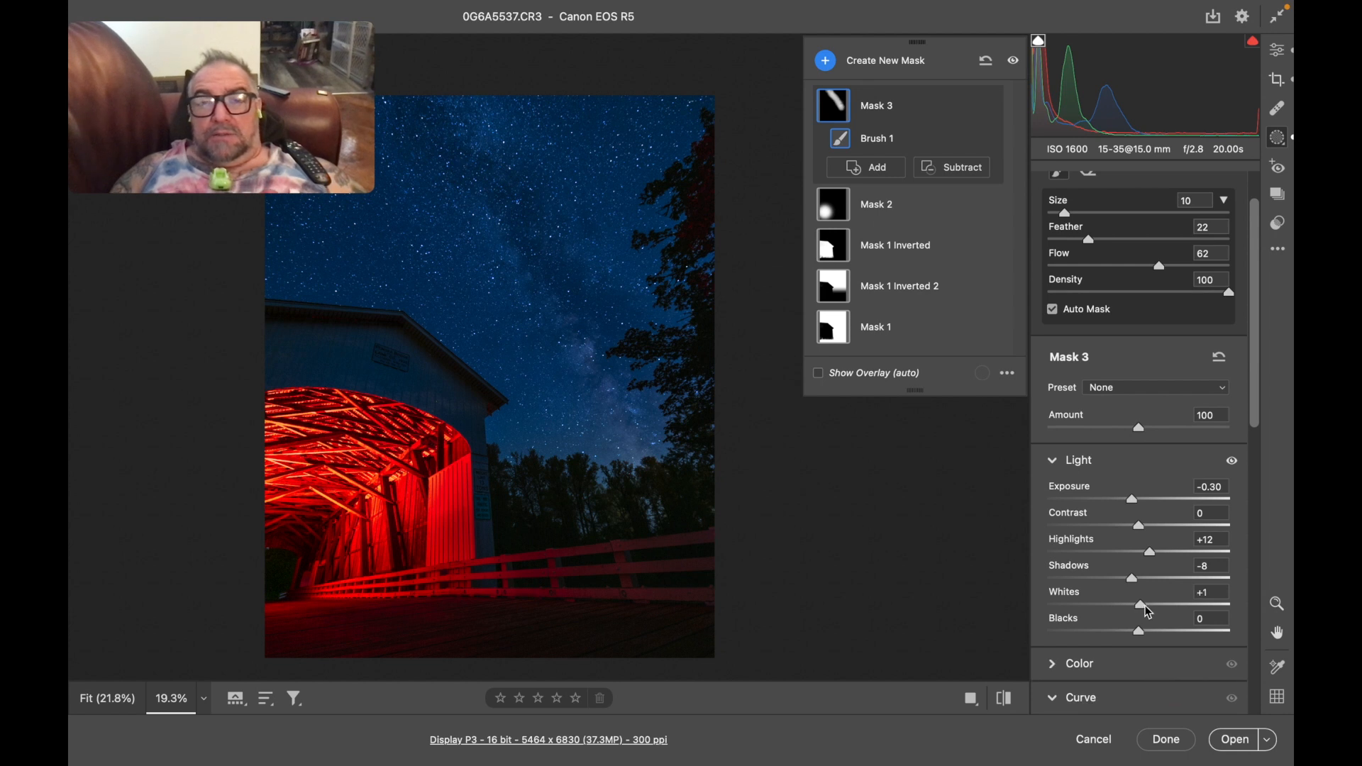
drag(1142, 612, 1169, 616)
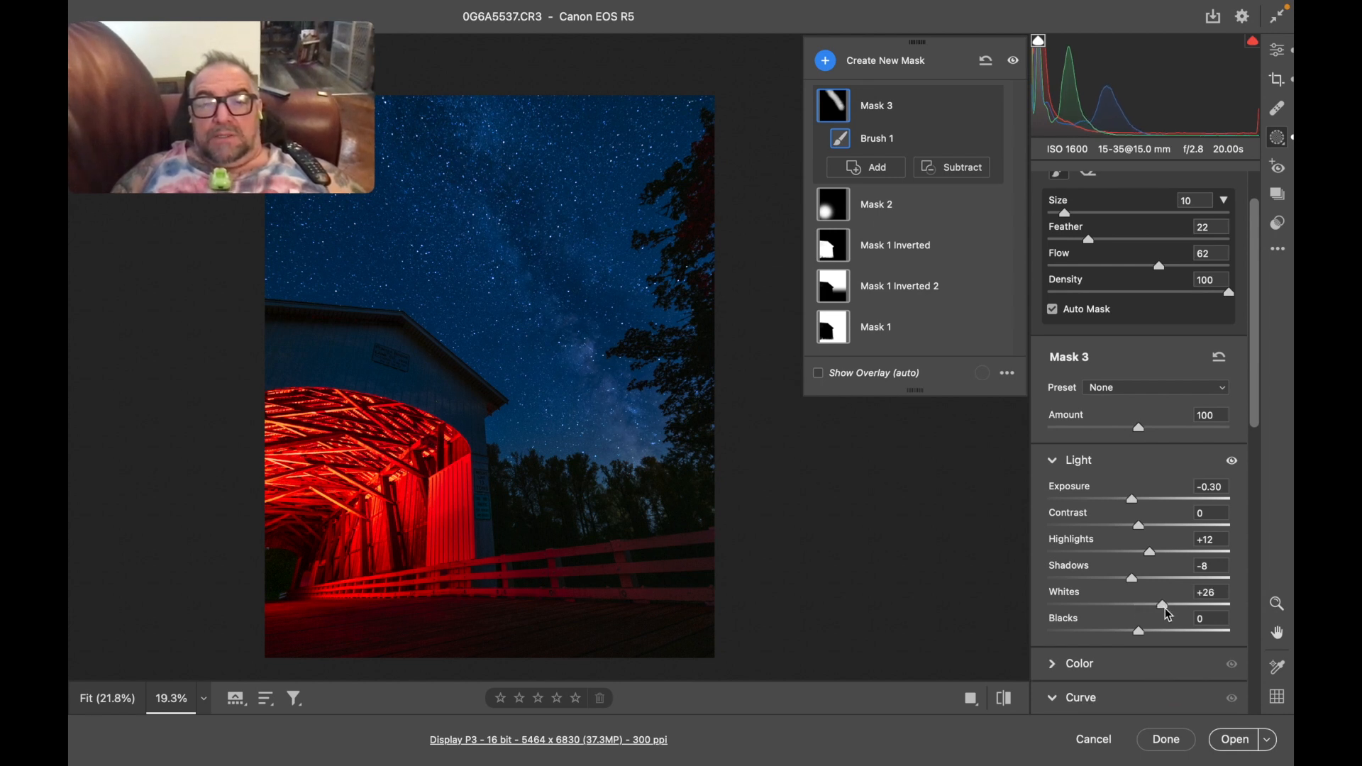
drag(1143, 633, 1135, 634)
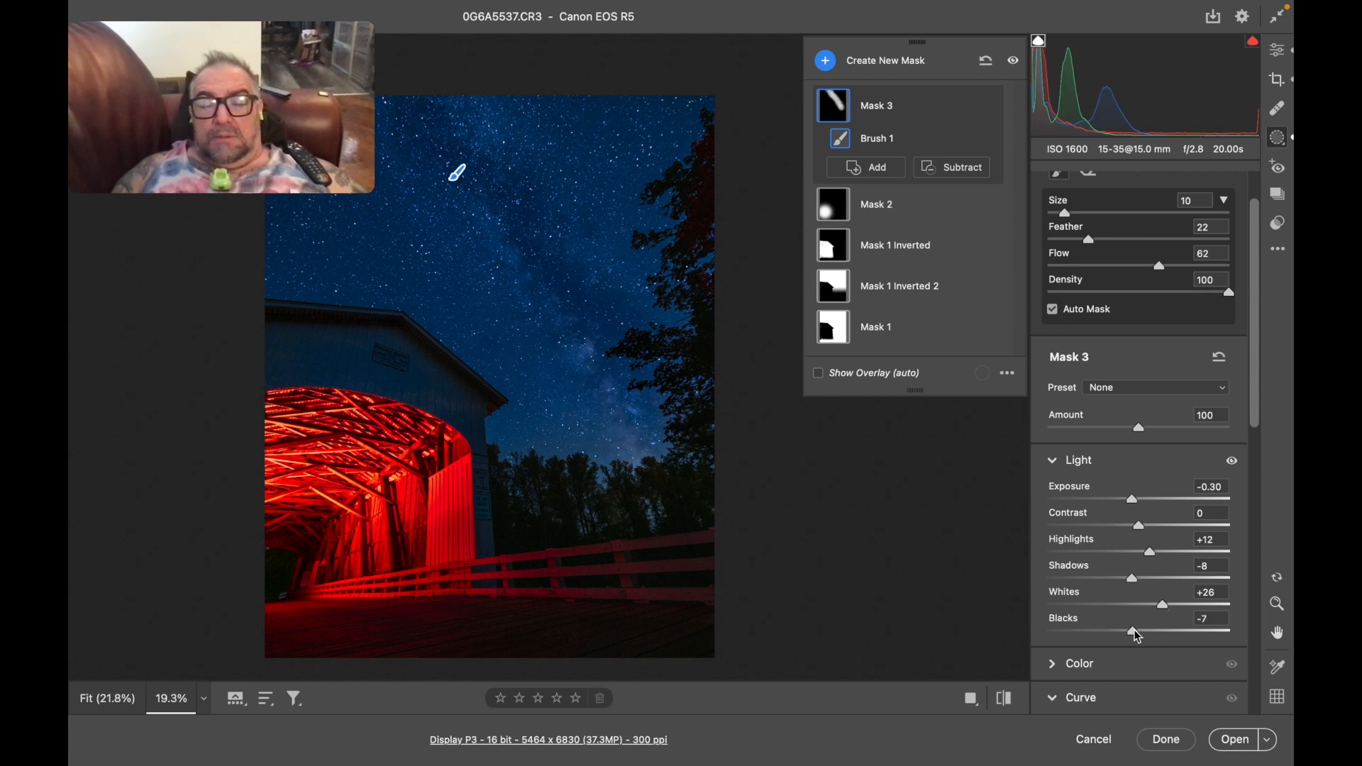
scroll(1139, 637, down, 5)
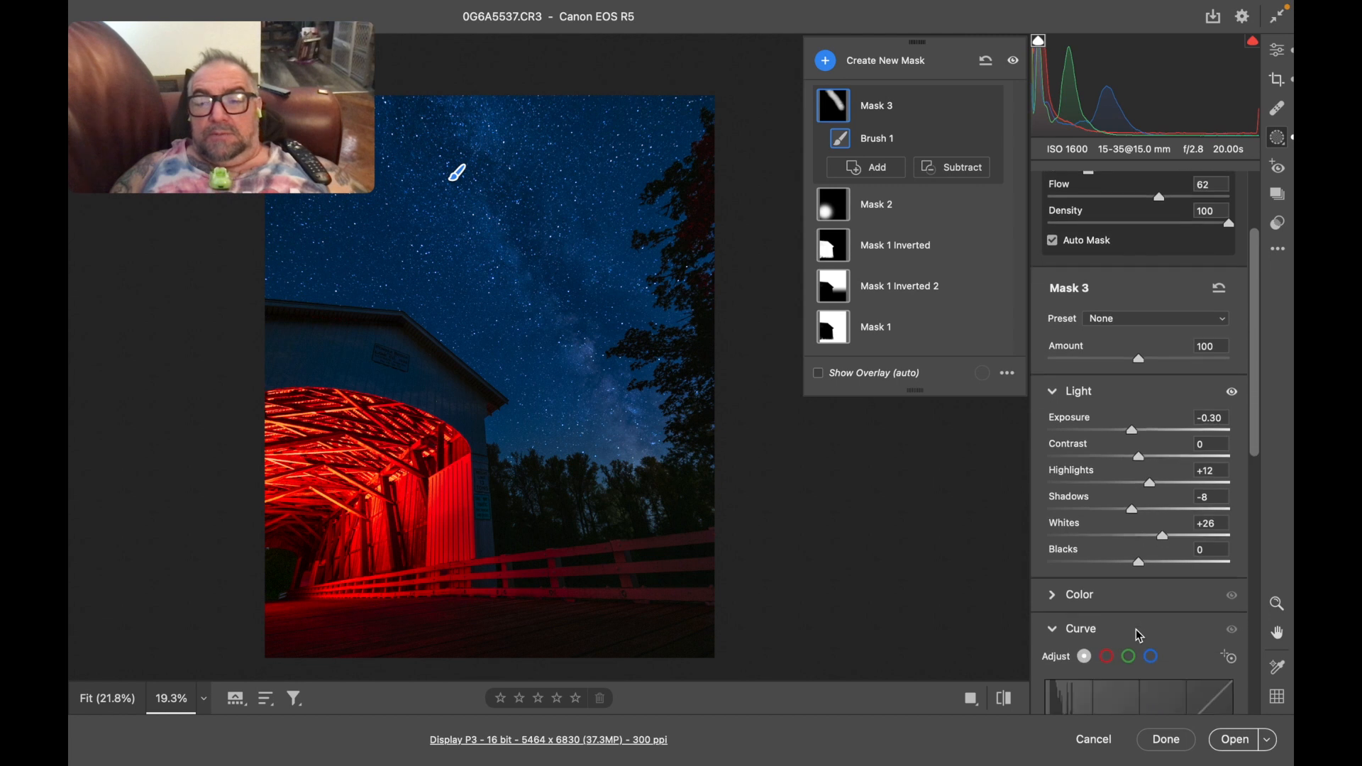
scroll(1139, 636, down, 2)
scroll(1139, 636, up, 9)
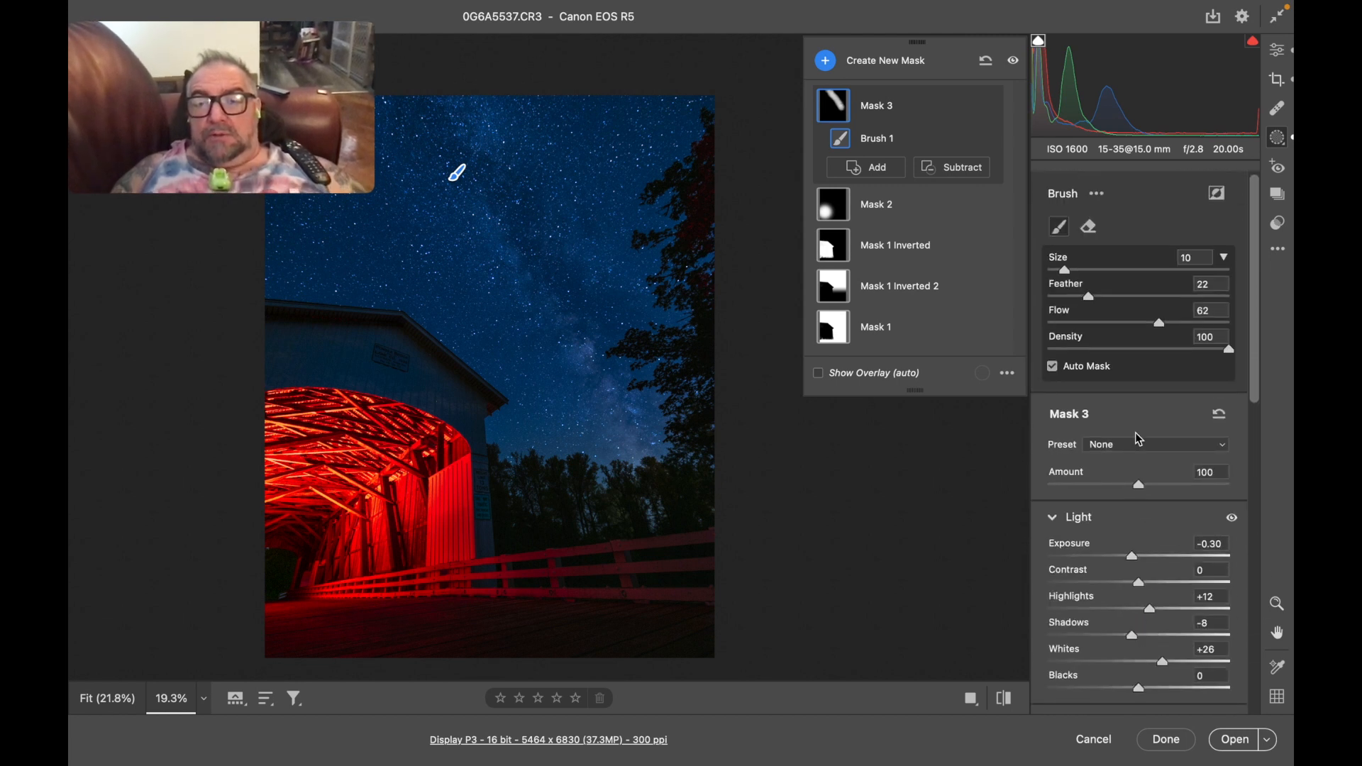
scroll(1168, 539, down, 7)
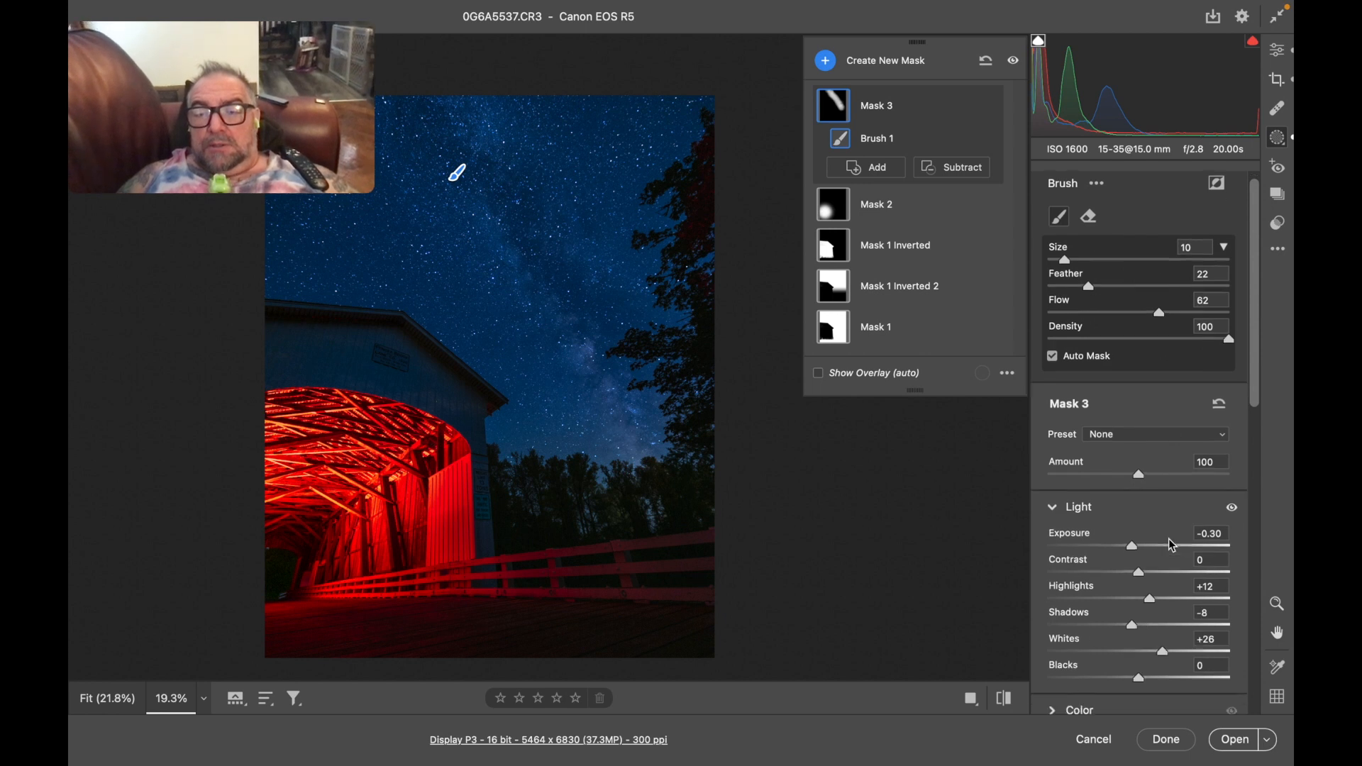
scroll(1169, 539, up, 5)
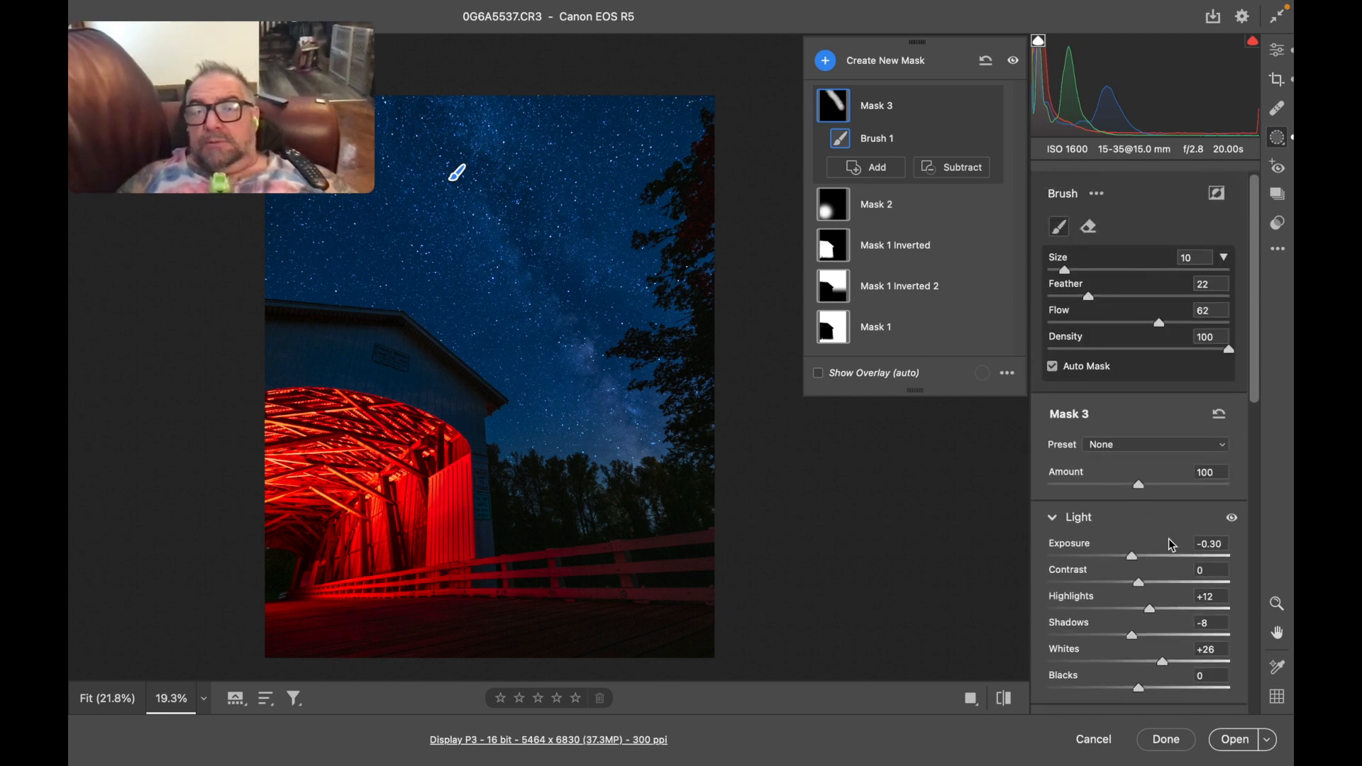
scroll(1169, 538, down, 9)
scroll(1180, 441, up, 10)
Step: Give the Milky Way brush mask Sharpness +15, Dehaze +12 and Clarity +11
scroll(1180, 441, down, 14)
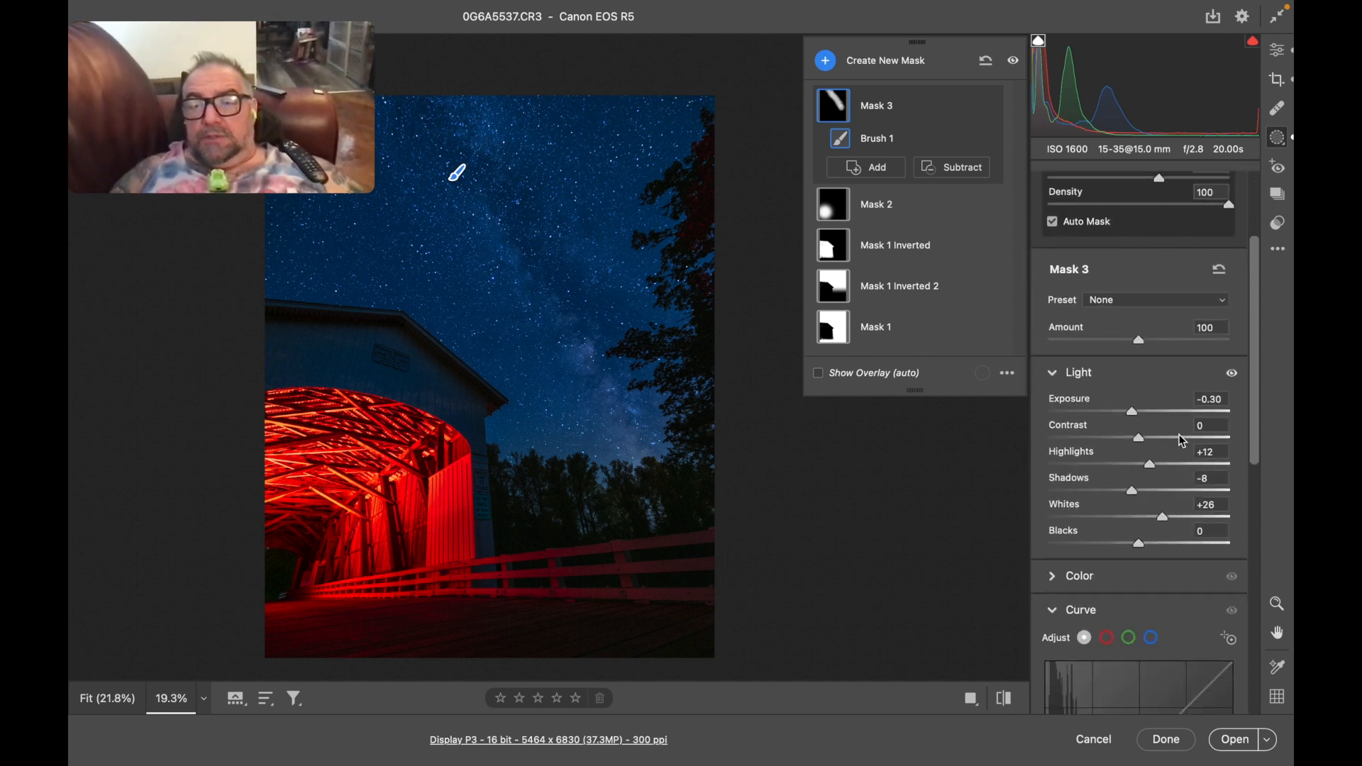
scroll(1183, 442, down, 4)
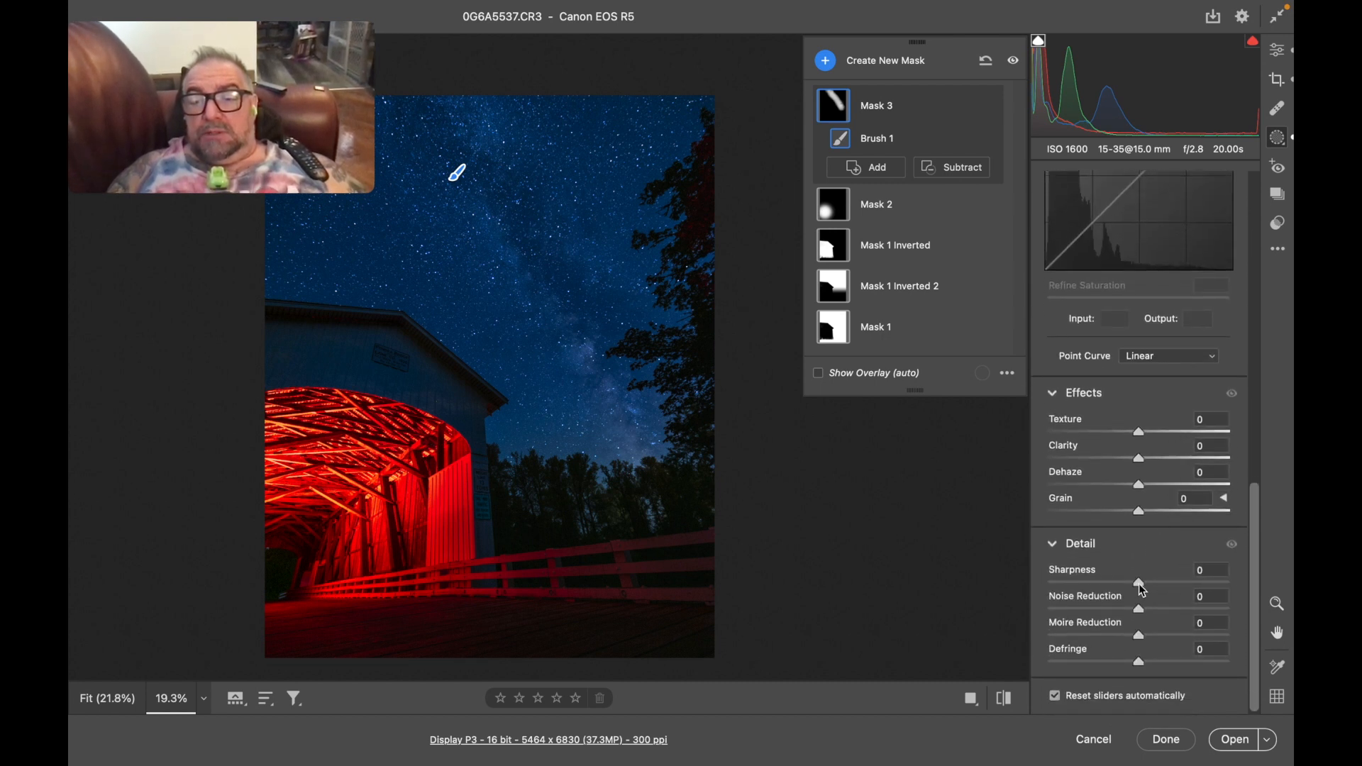
drag(1141, 582, 1153, 589)
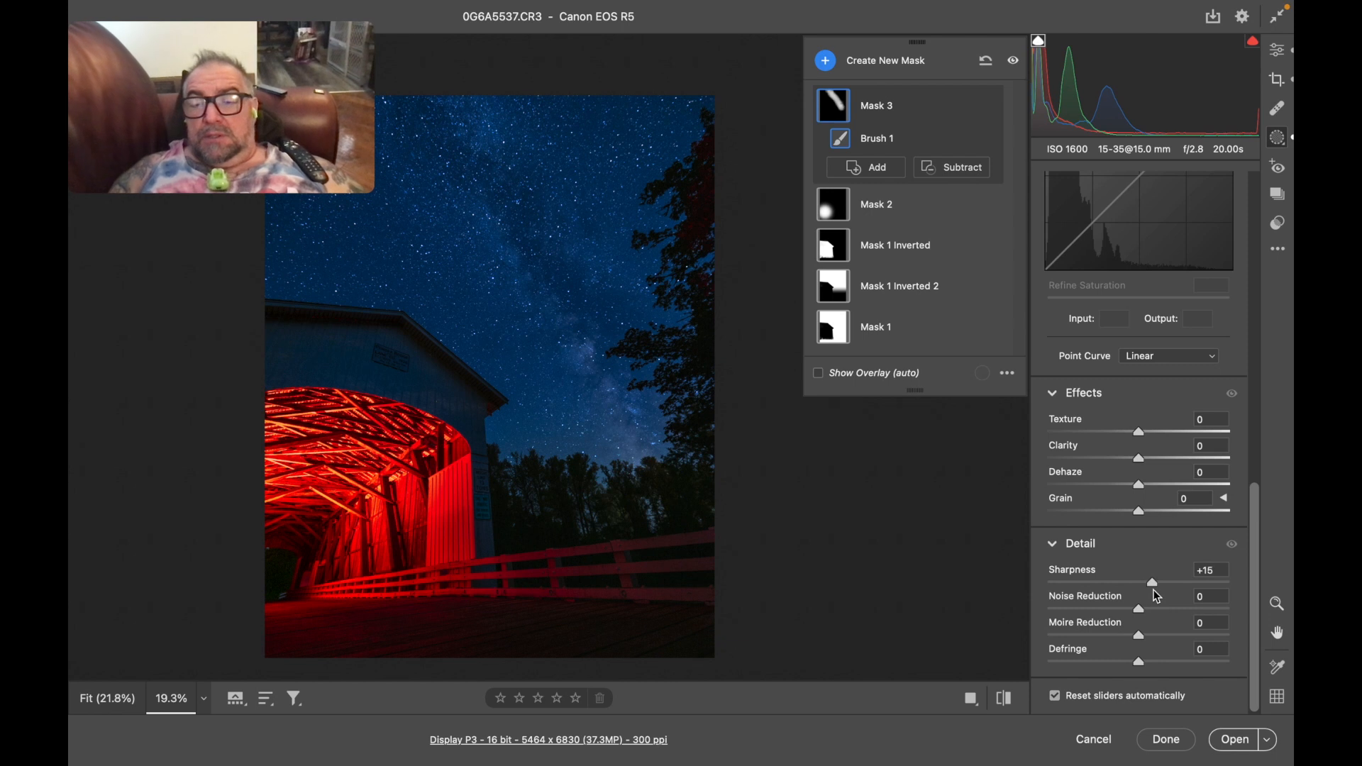
drag(1142, 484, 1155, 482)
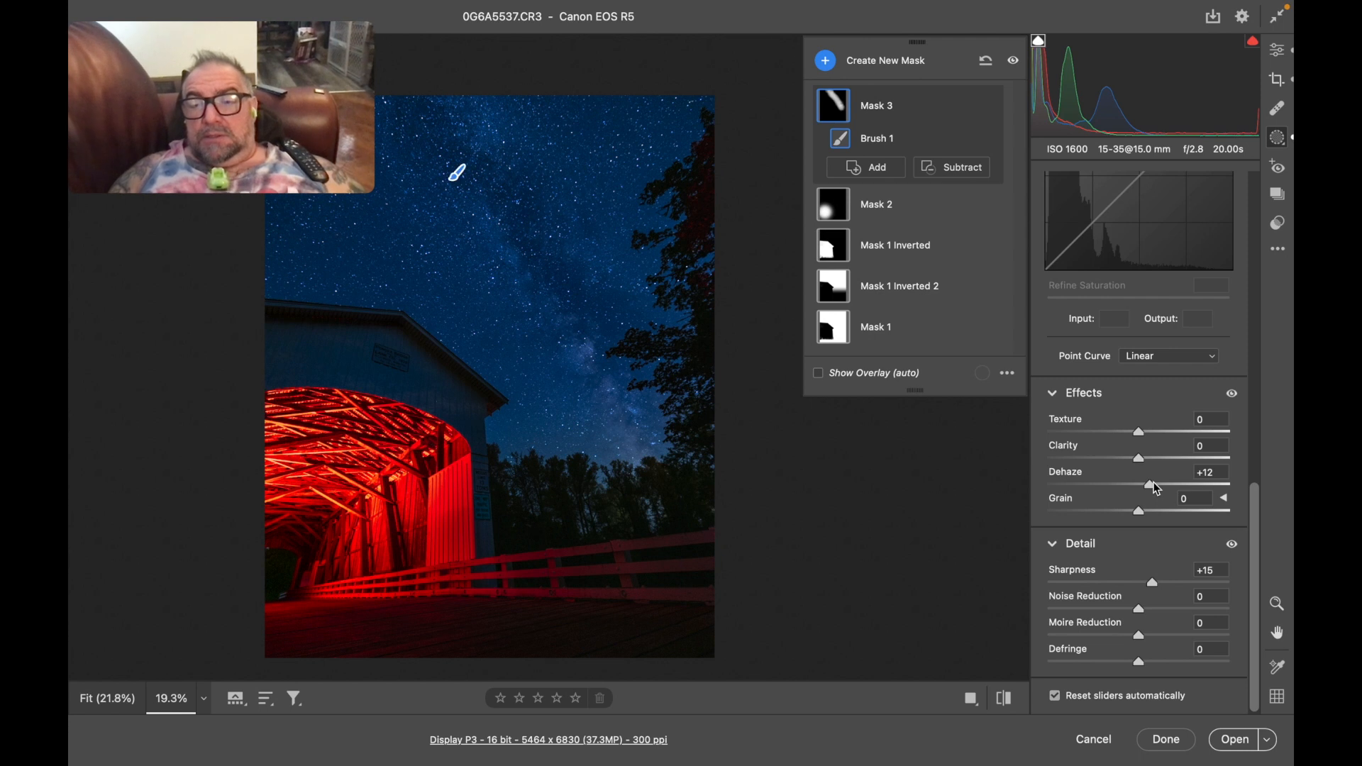
scroll(1153, 489, up, 2)
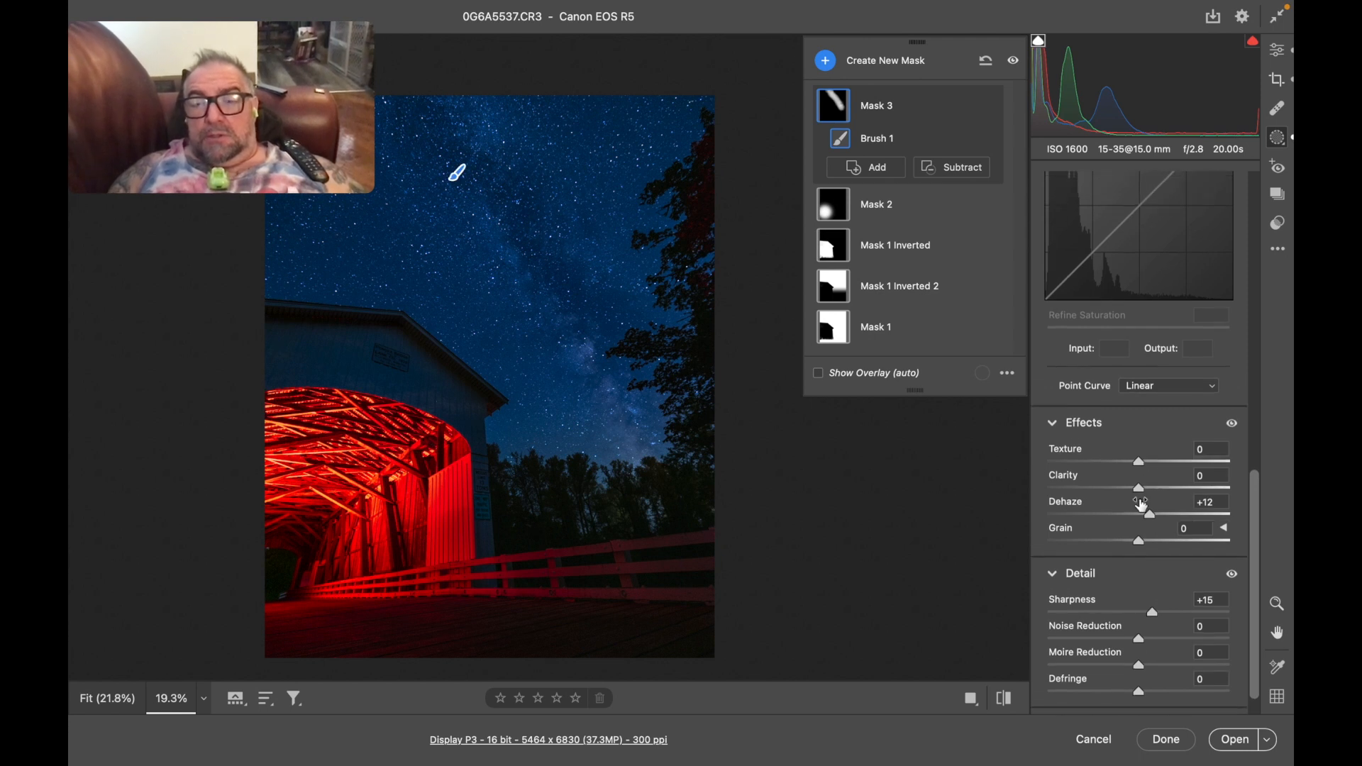
drag(1140, 489, 1150, 489)
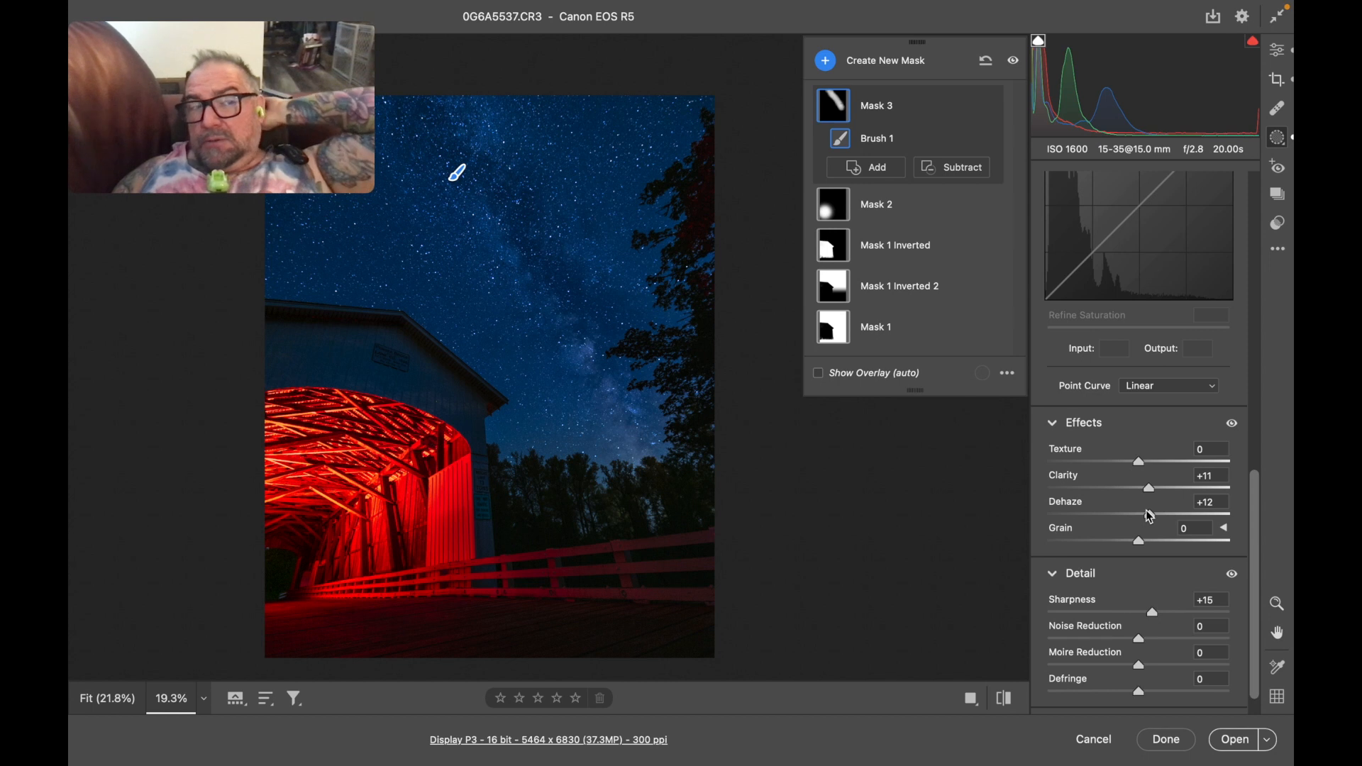
Step: Warm the Milky Way brush mask with Temperature +10, Tint +25 and Saturation +10
scroll(1146, 510, up, 6)
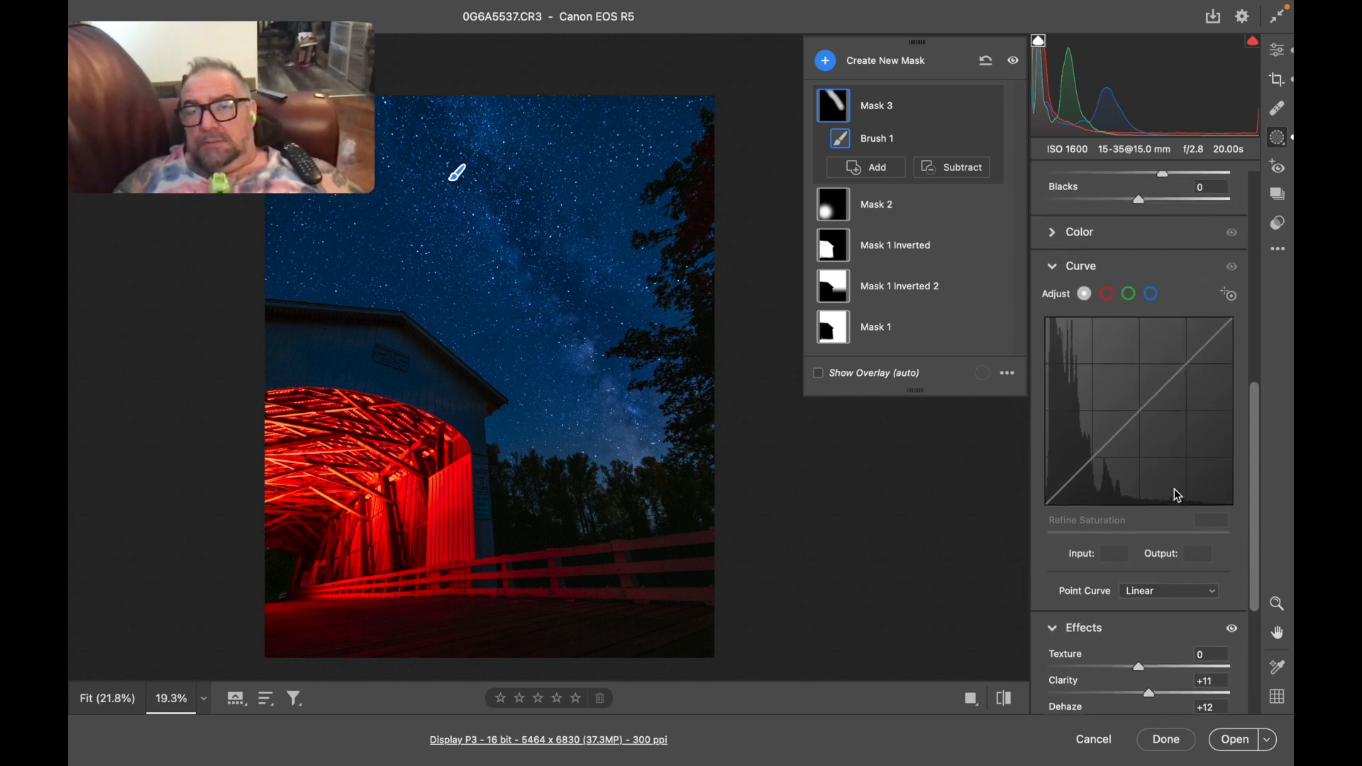
scroll(1174, 488, up, 2)
click(1054, 303)
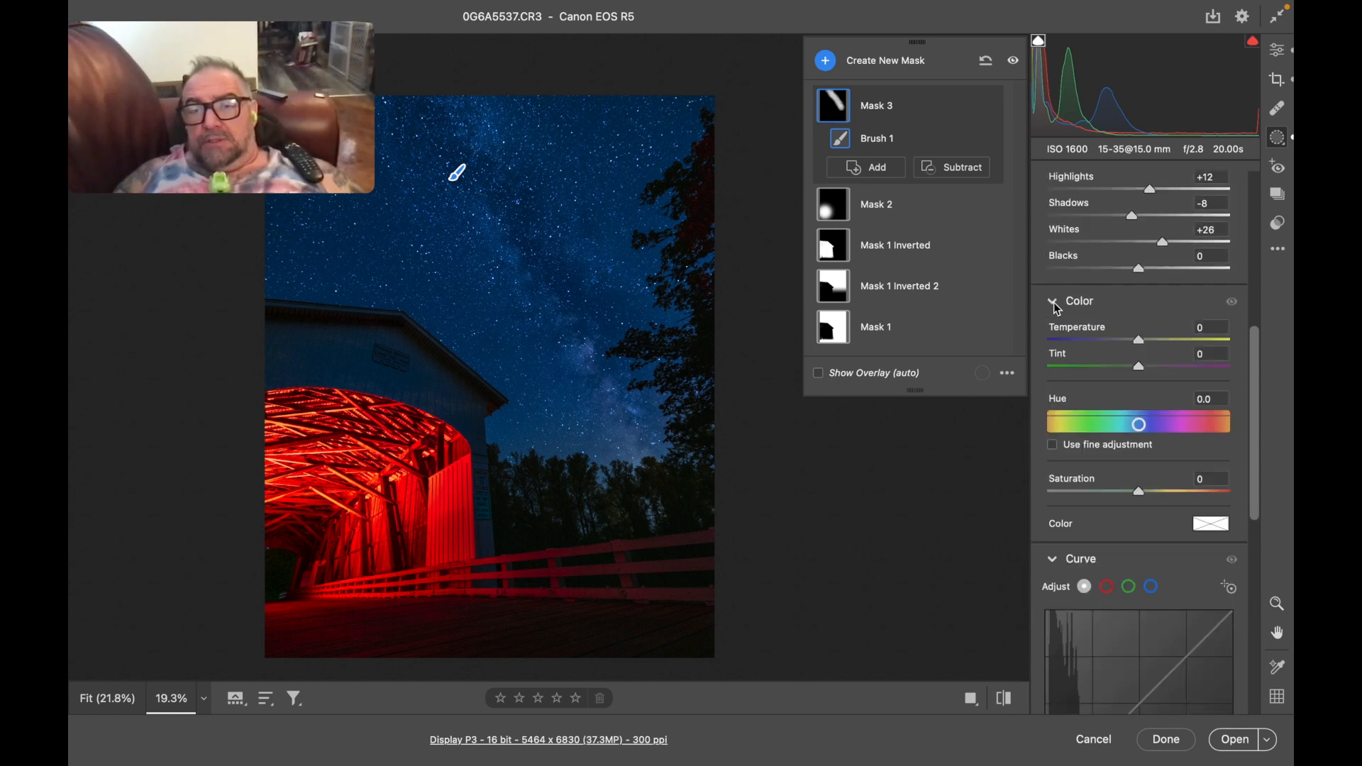
drag(1142, 339, 1142, 339)
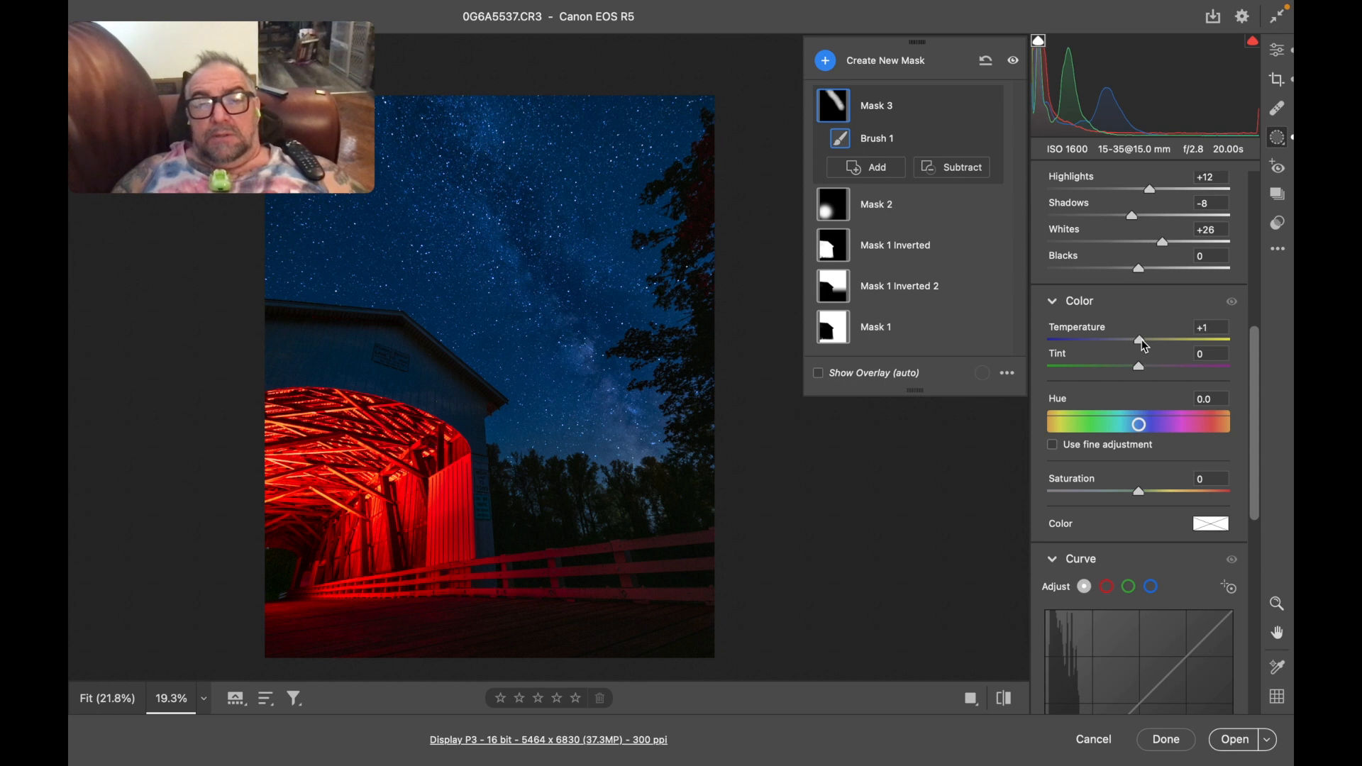
drag(1148, 339, 1151, 341)
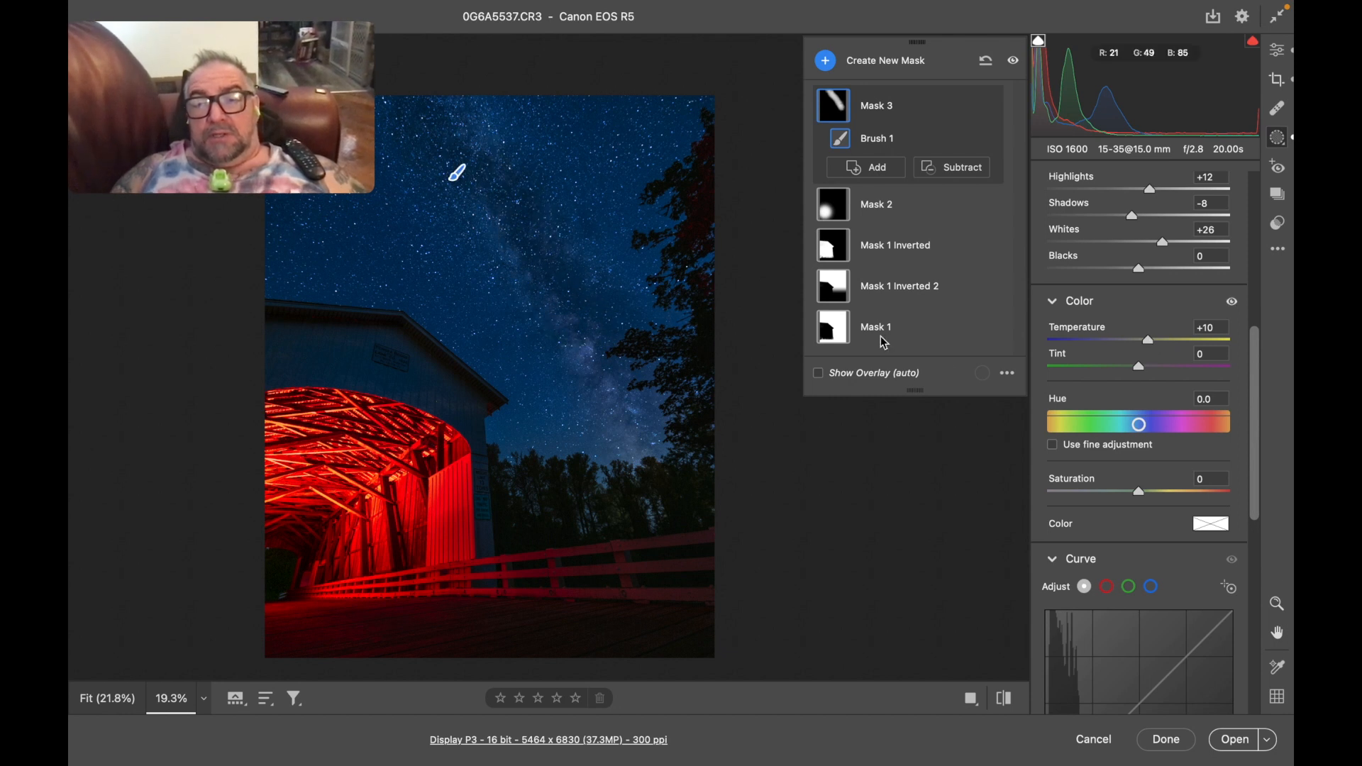
drag(1140, 368, 1160, 370)
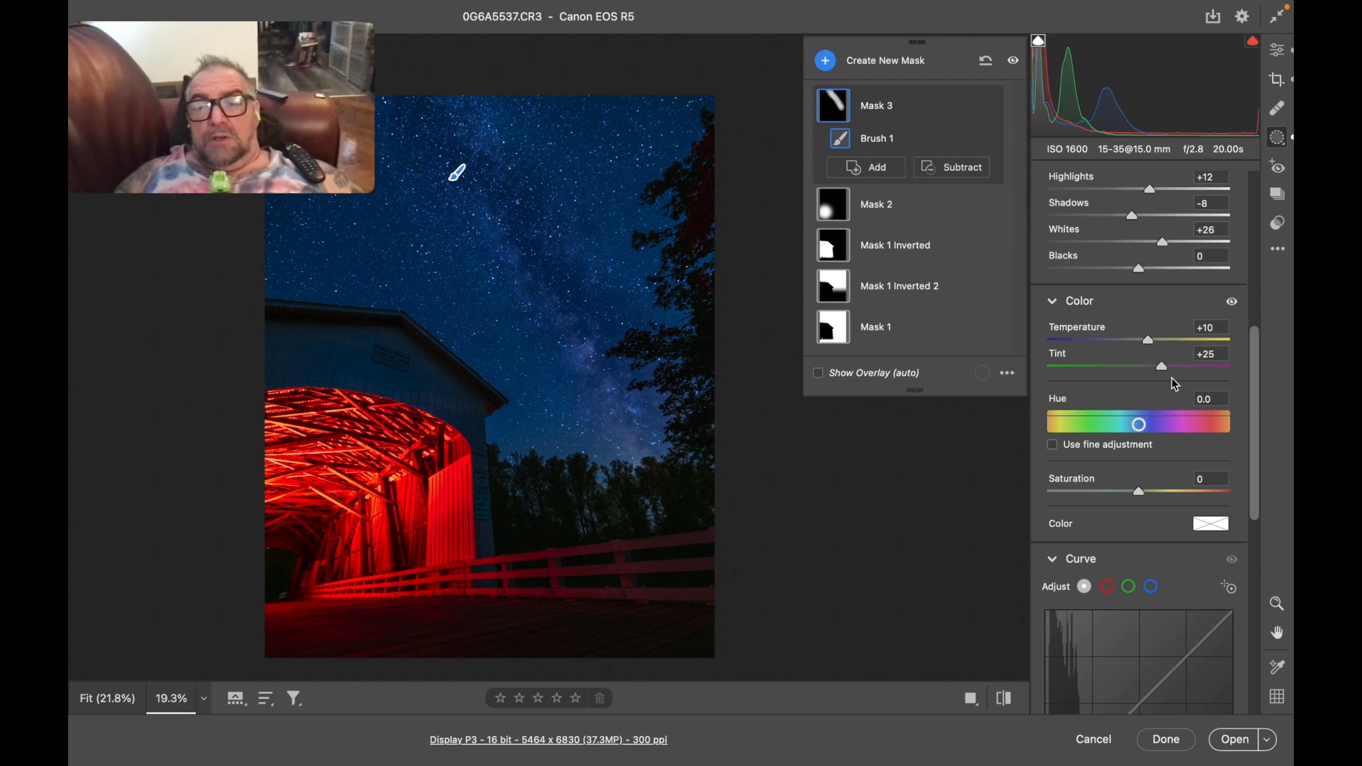
drag(1140, 494, 1147, 498)
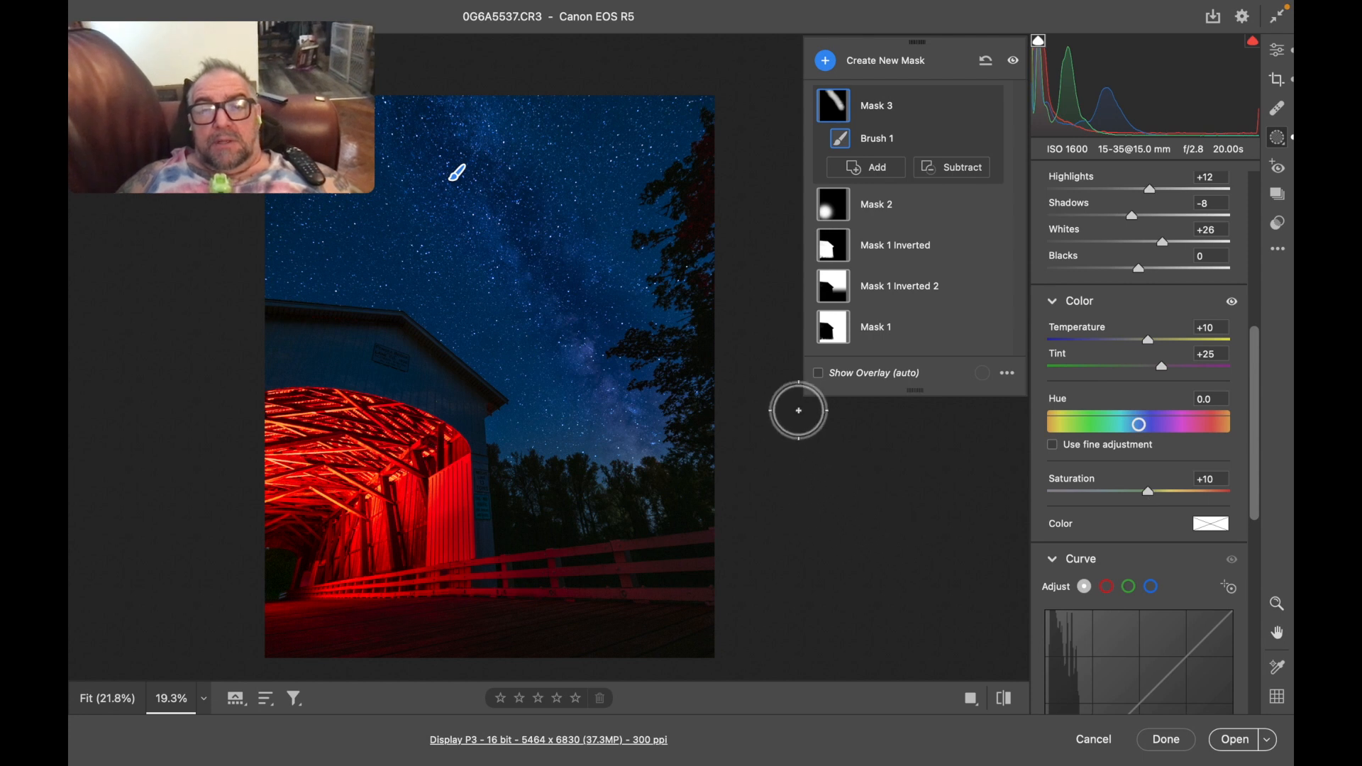
Step: Create another brush mask and paint both upper sky corners at size 26 and the low sky beside the bridge with a smaller brush
click(826, 61)
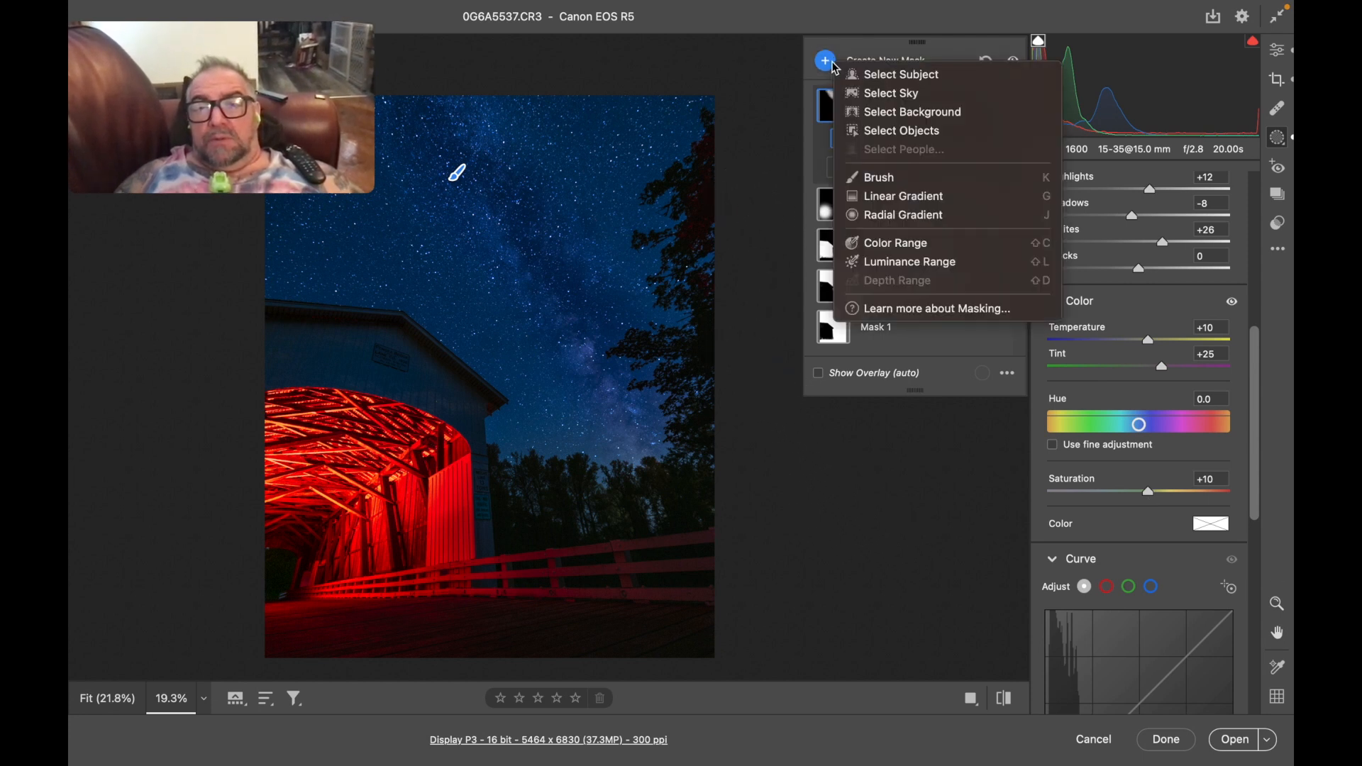
click(984, 176)
key(bracketright)
key(bracketright)
key(bracketright)
key(bracketright)
key(bracketright)
key(bracketright)
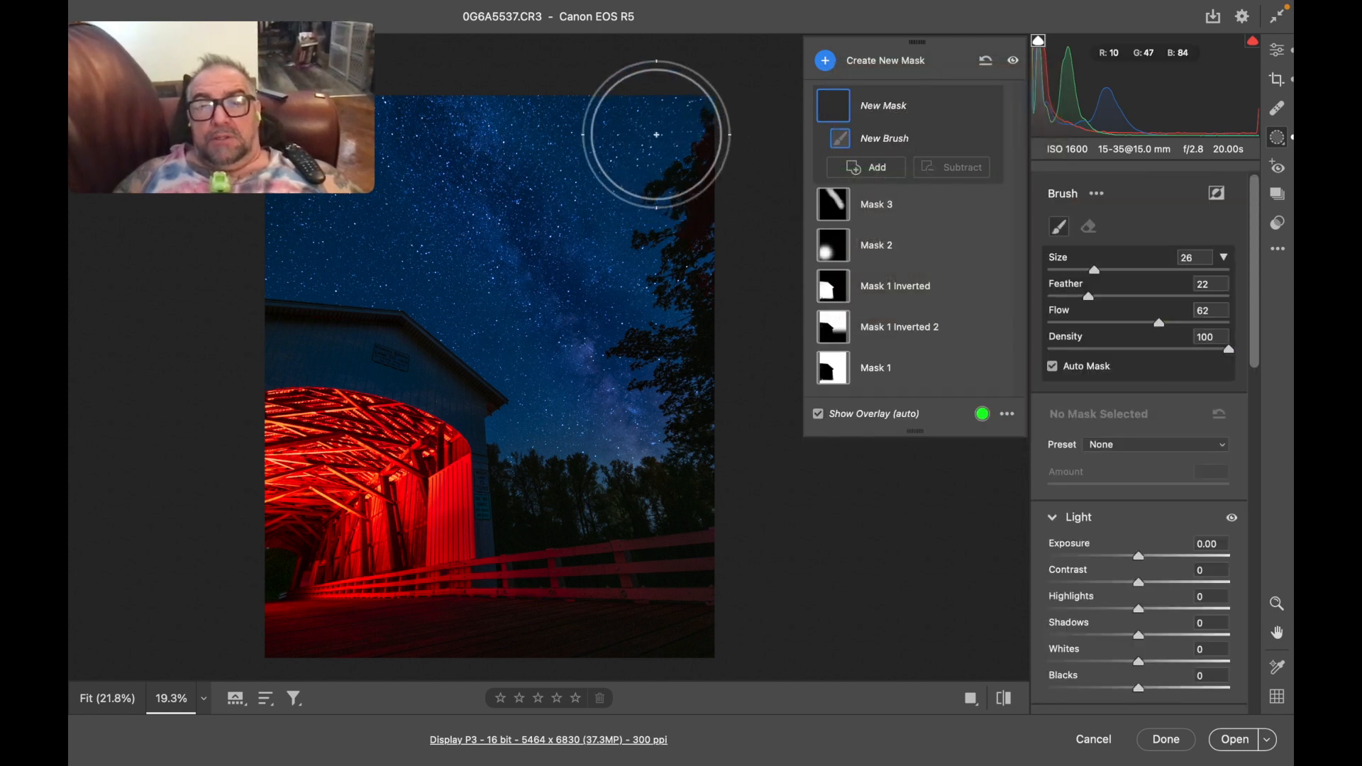
mouse_move(638, 127)
mouse_down()
mouse_move(684, 144)
mouse_move(671, 171)
mouse_move(642, 149)
mouse_move(627, 100)
mouse_up()
mouse_move(333, 206)
mouse_down()
mouse_move(367, 230)
mouse_move(296, 213)
mouse_up()
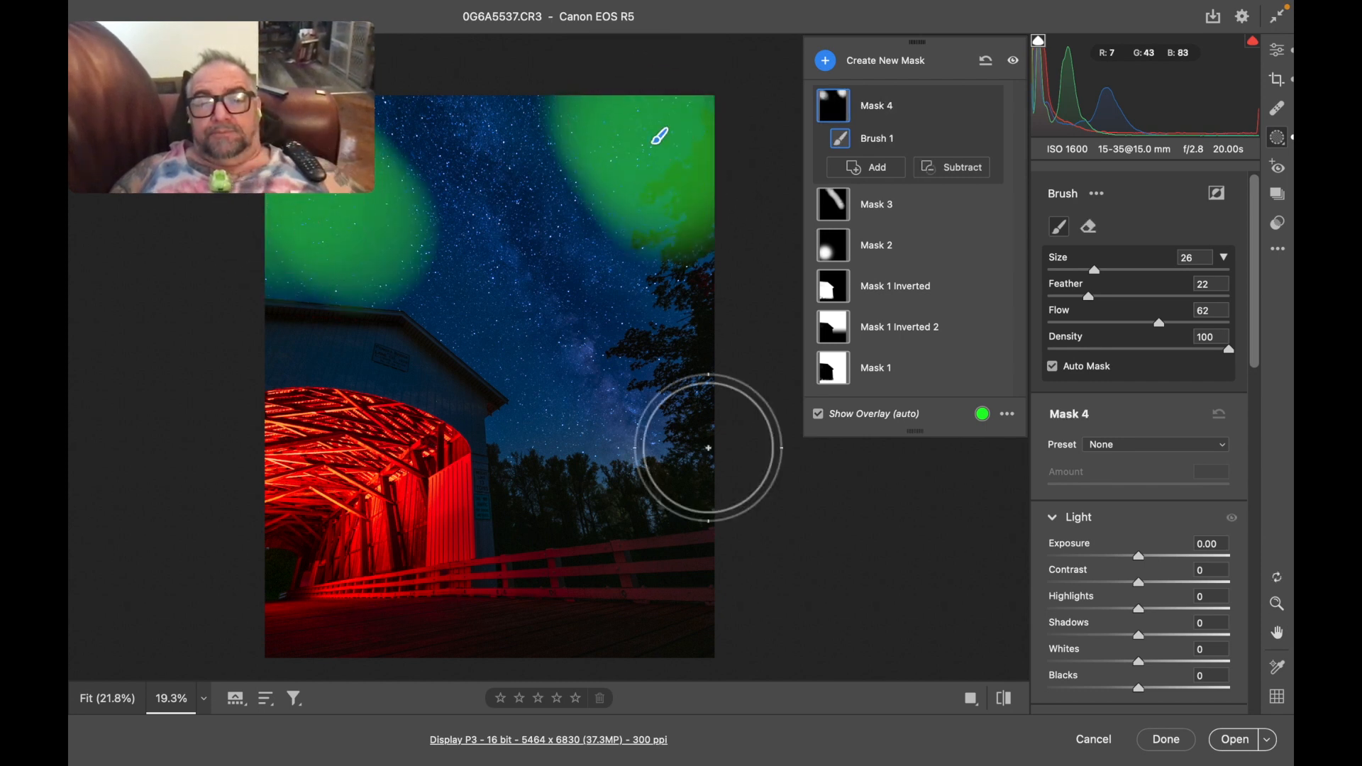
key(bracketleft)
key(bracketleft)
key(bracketleft)
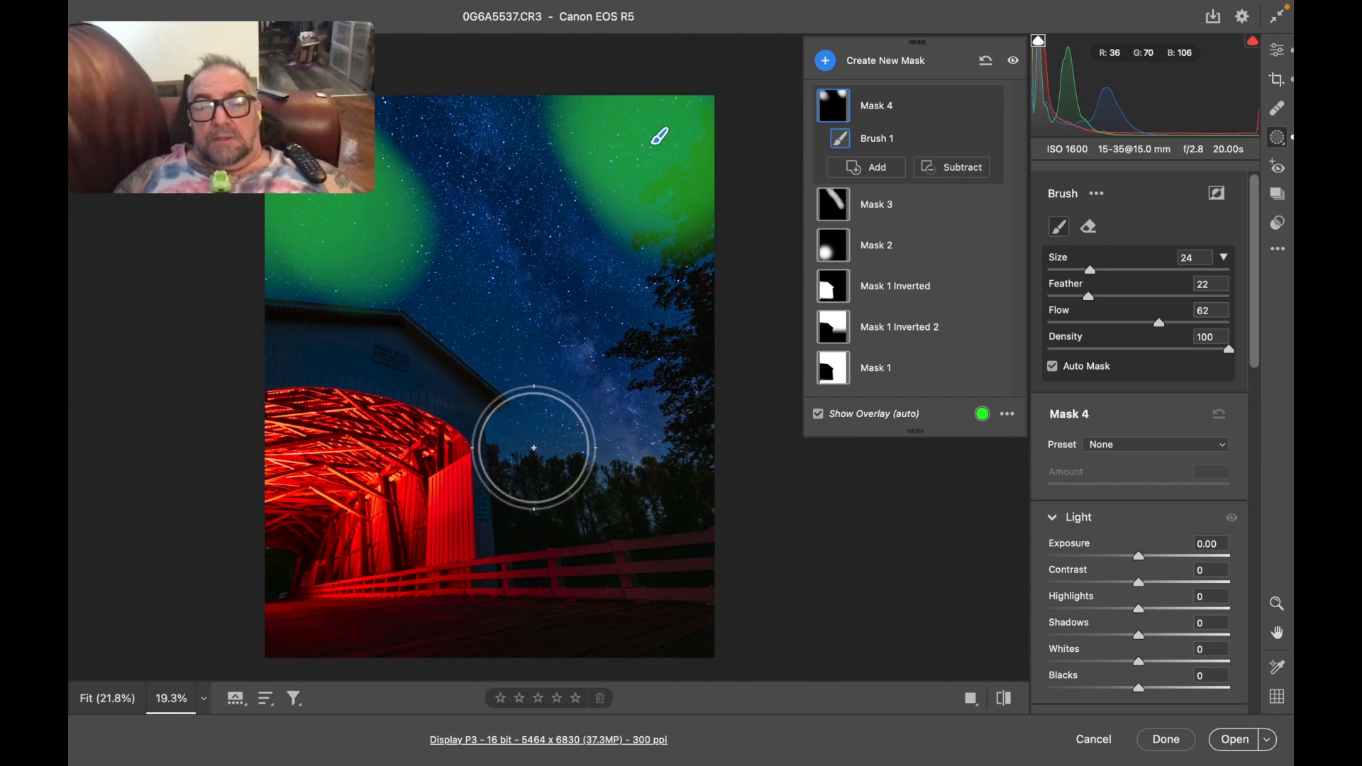
click(535, 448)
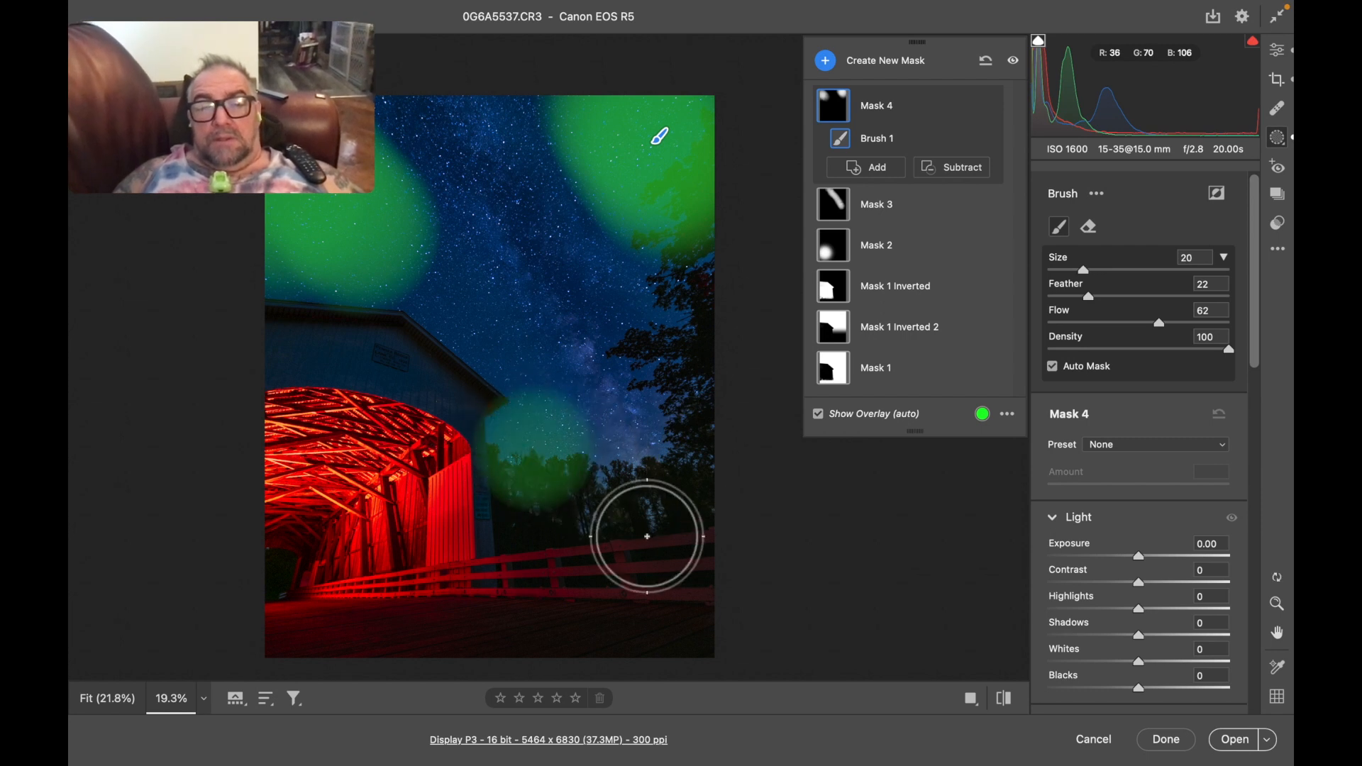
Step: Darken the sky-corner brush mask with Exposure -0.25 and Shadows -8
drag(1140, 561, 1135, 558)
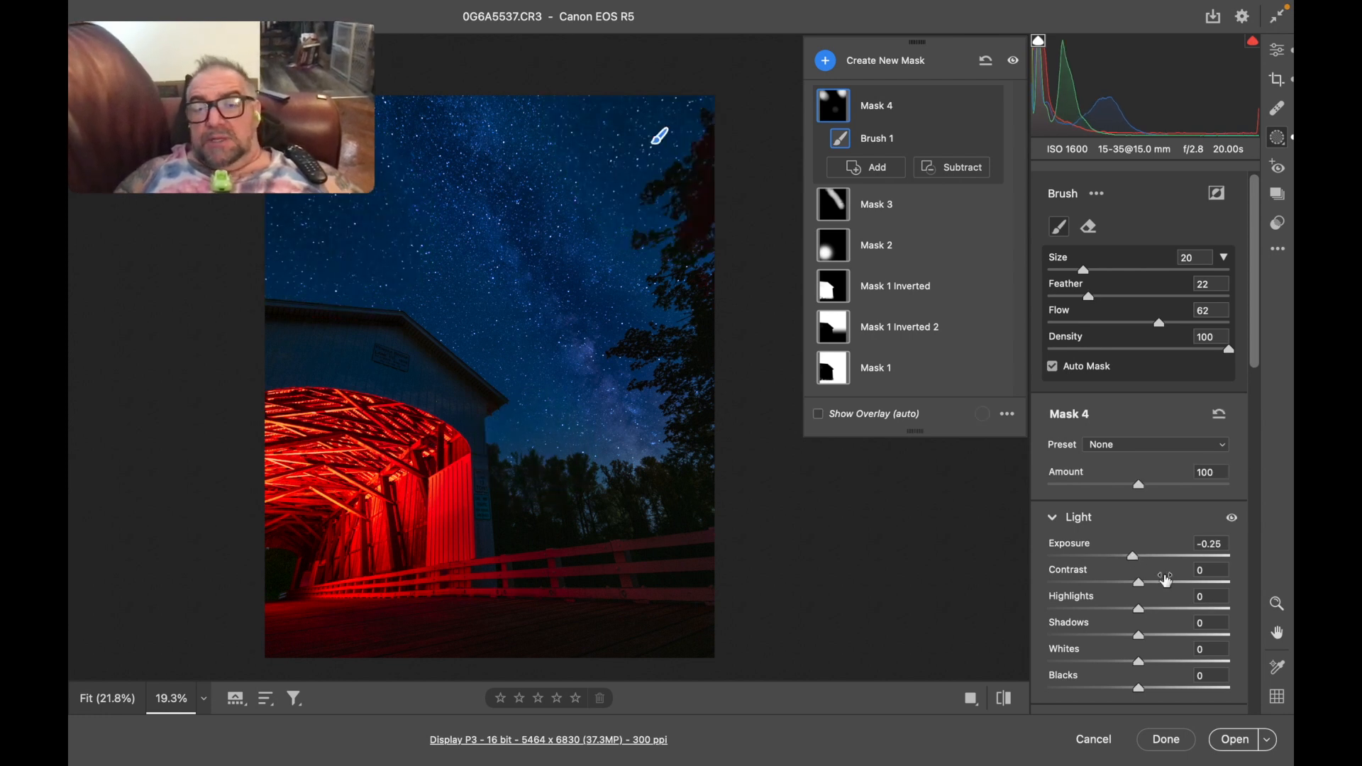
scroll(1135, 663, down, 2)
scroll(1136, 665, down, 5)
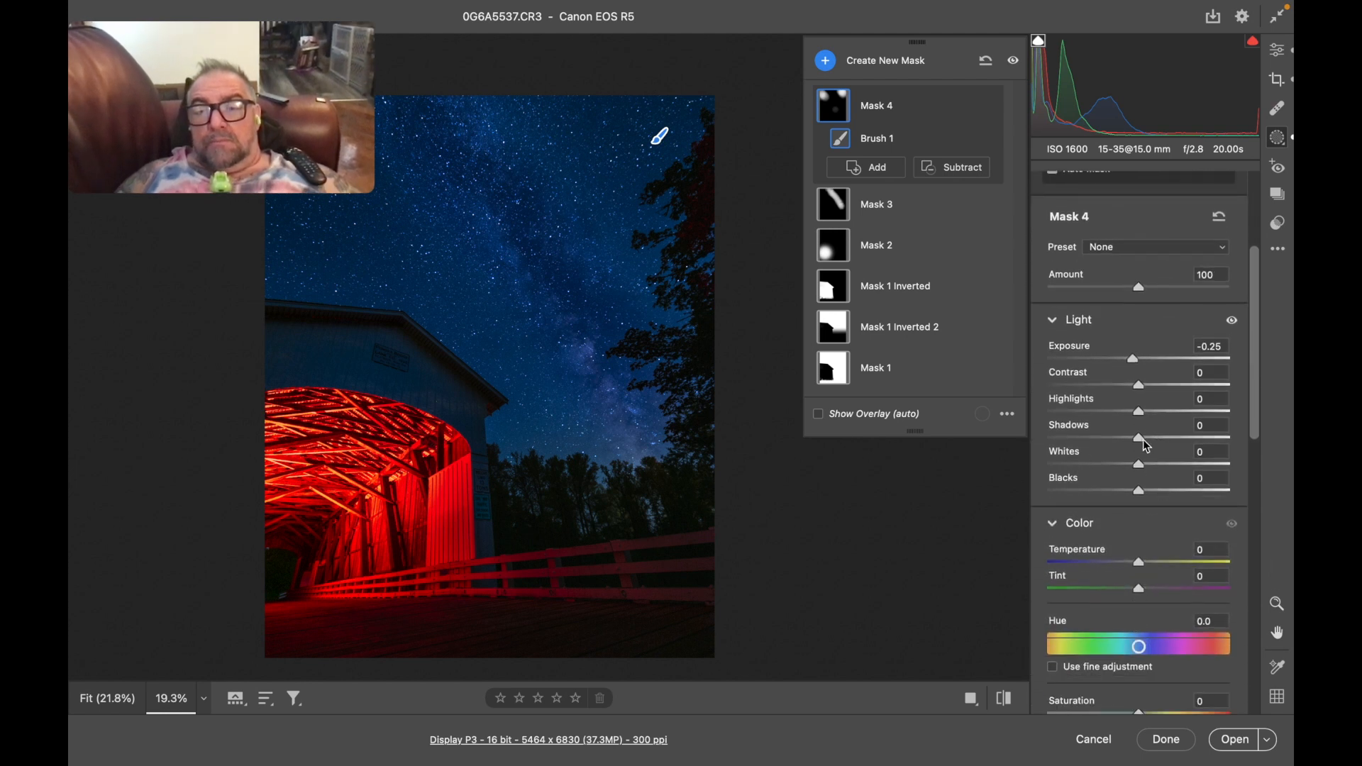
drag(1141, 443, 1129, 445)
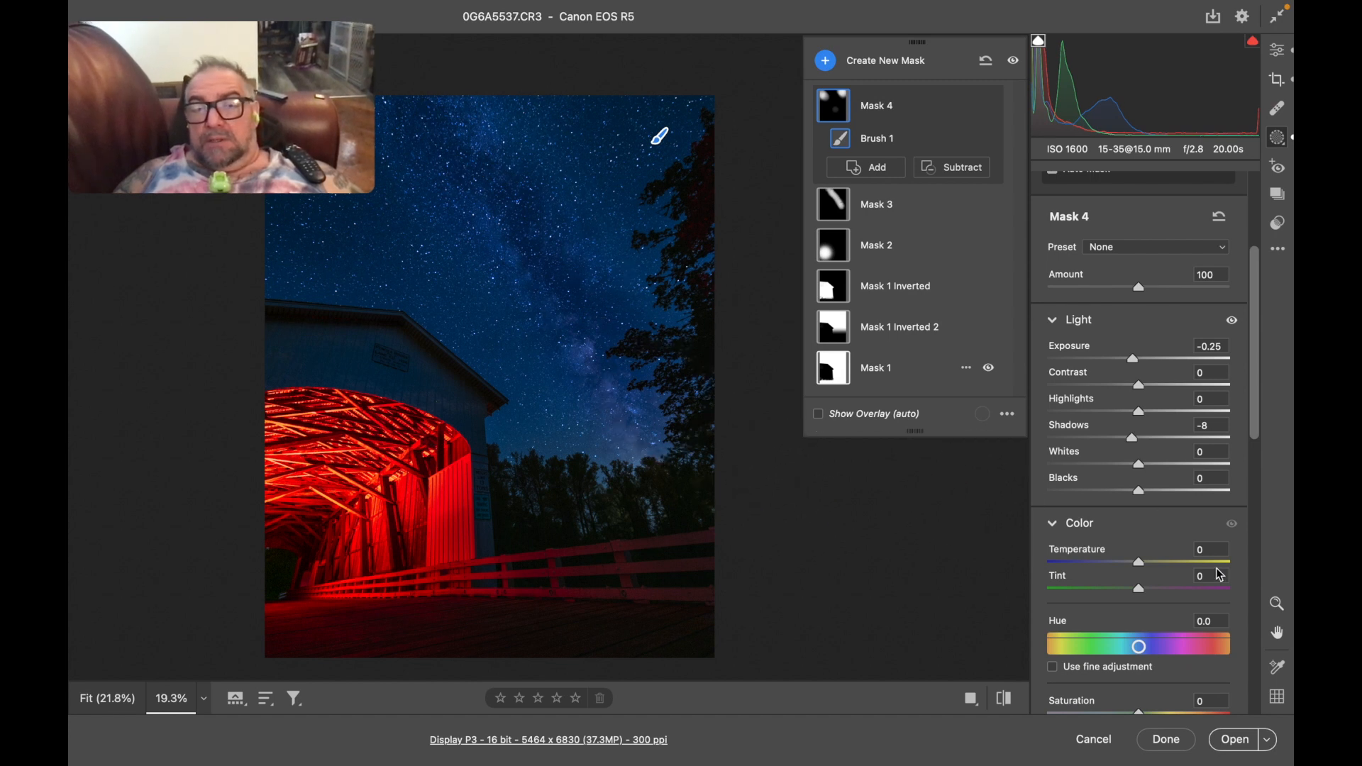
Step: Try raising the Highlights and Whites of the sky-corner brush mask, and reset them
drag(1139, 412, 1151, 413)
double_click(1150, 413)
drag(1139, 465, 1147, 472)
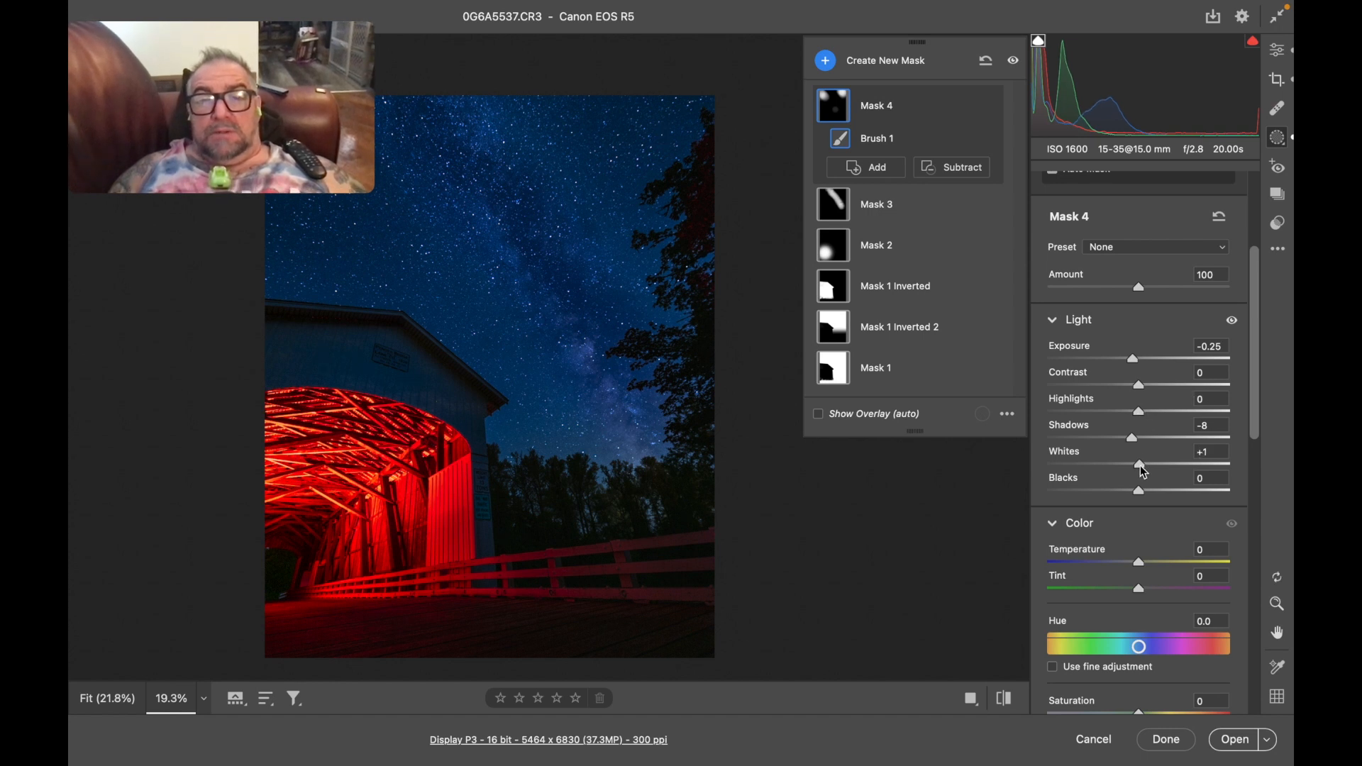
drag(1143, 472, 1142, 472)
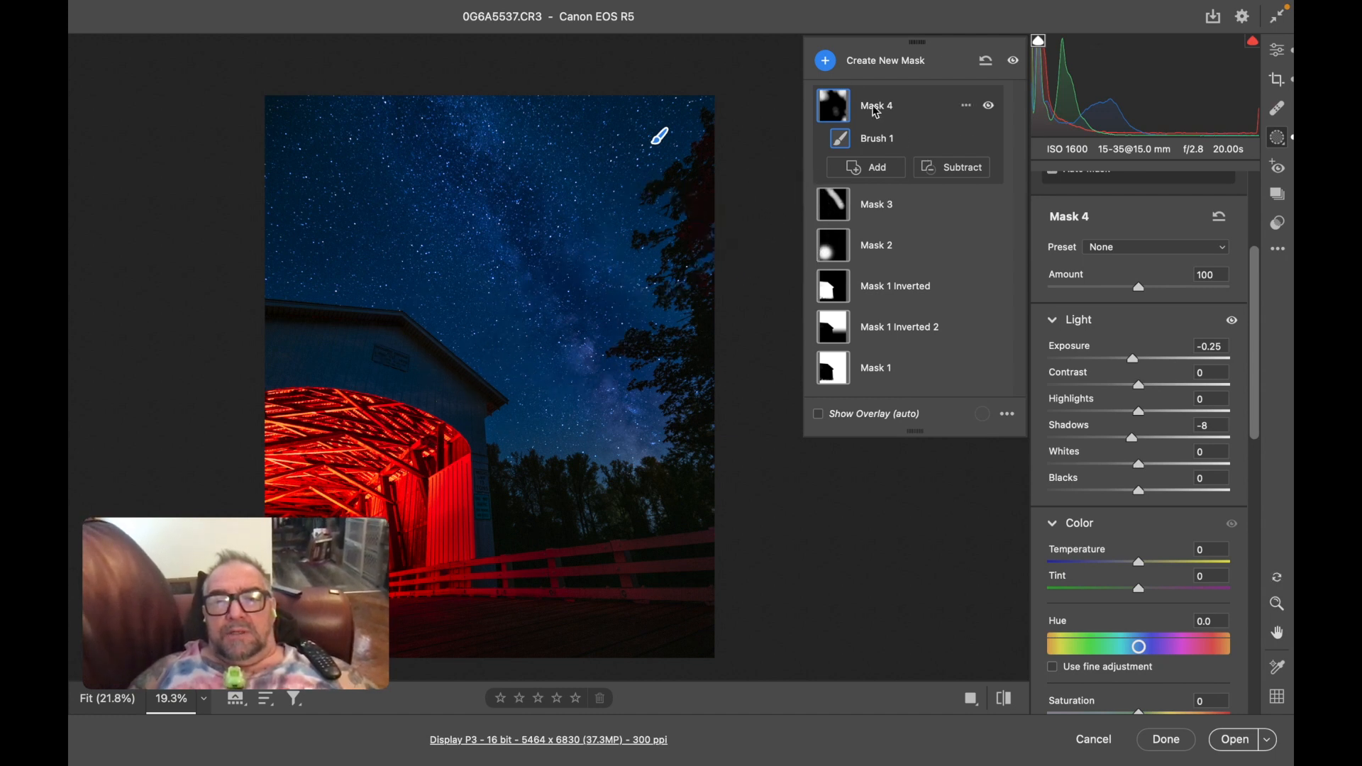
Step: Create a linear gradient mask over the upper sky, fading downward from the photo's top edge
click(937, 77)
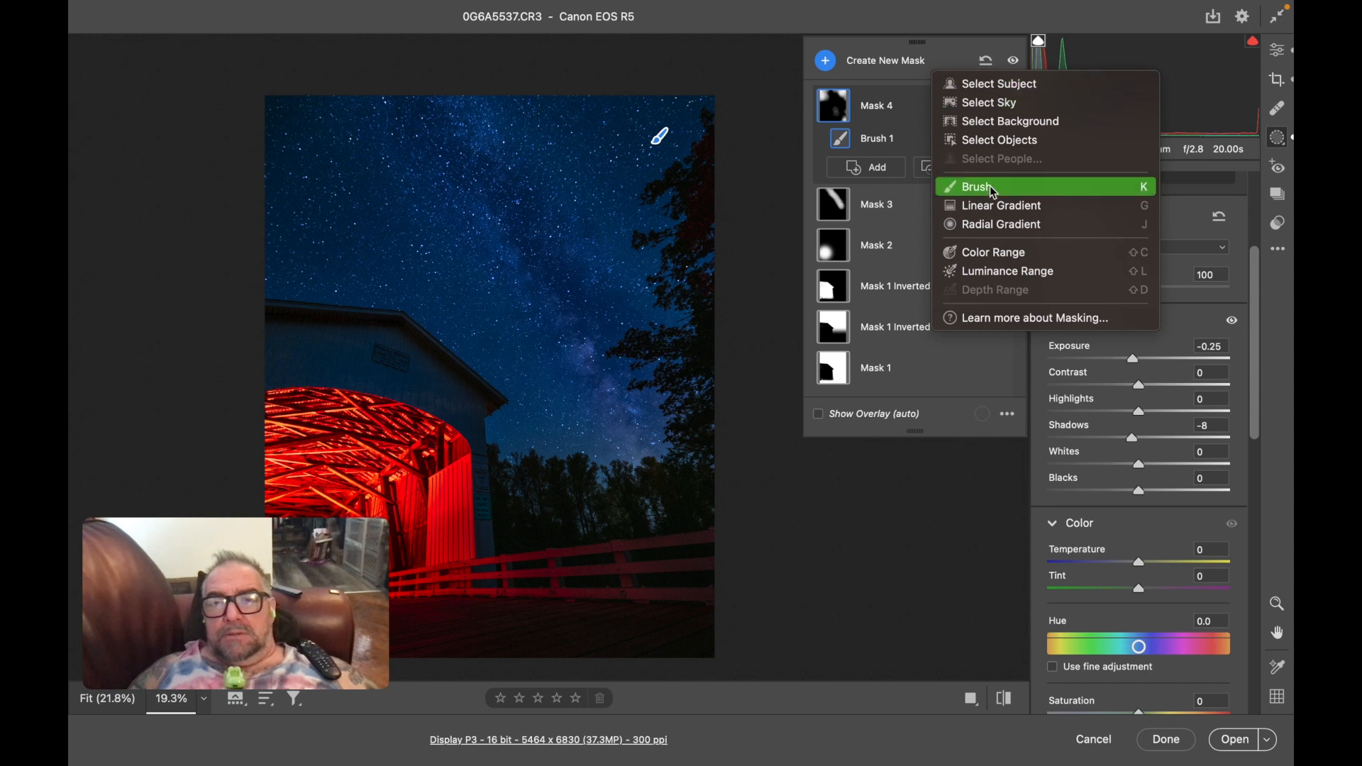
click(992, 208)
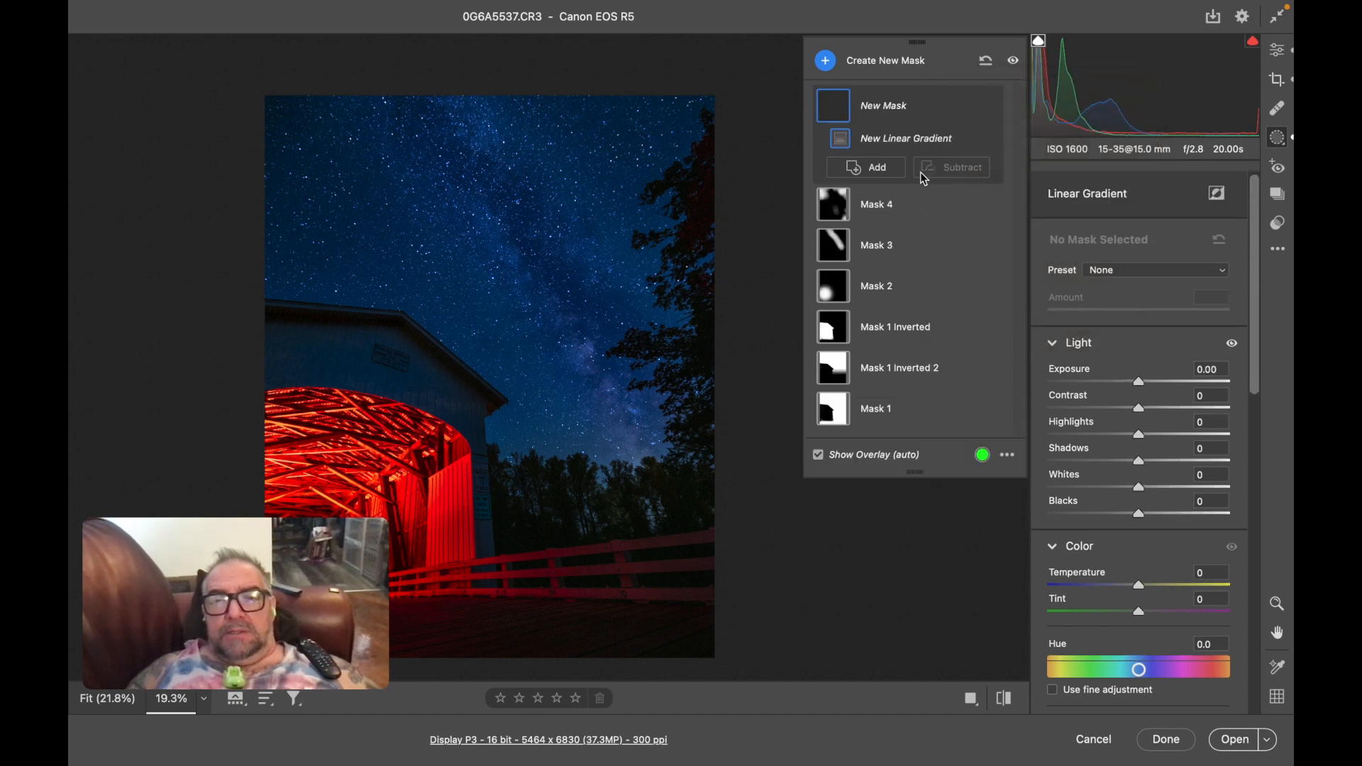
click(866, 167)
click(884, 195)
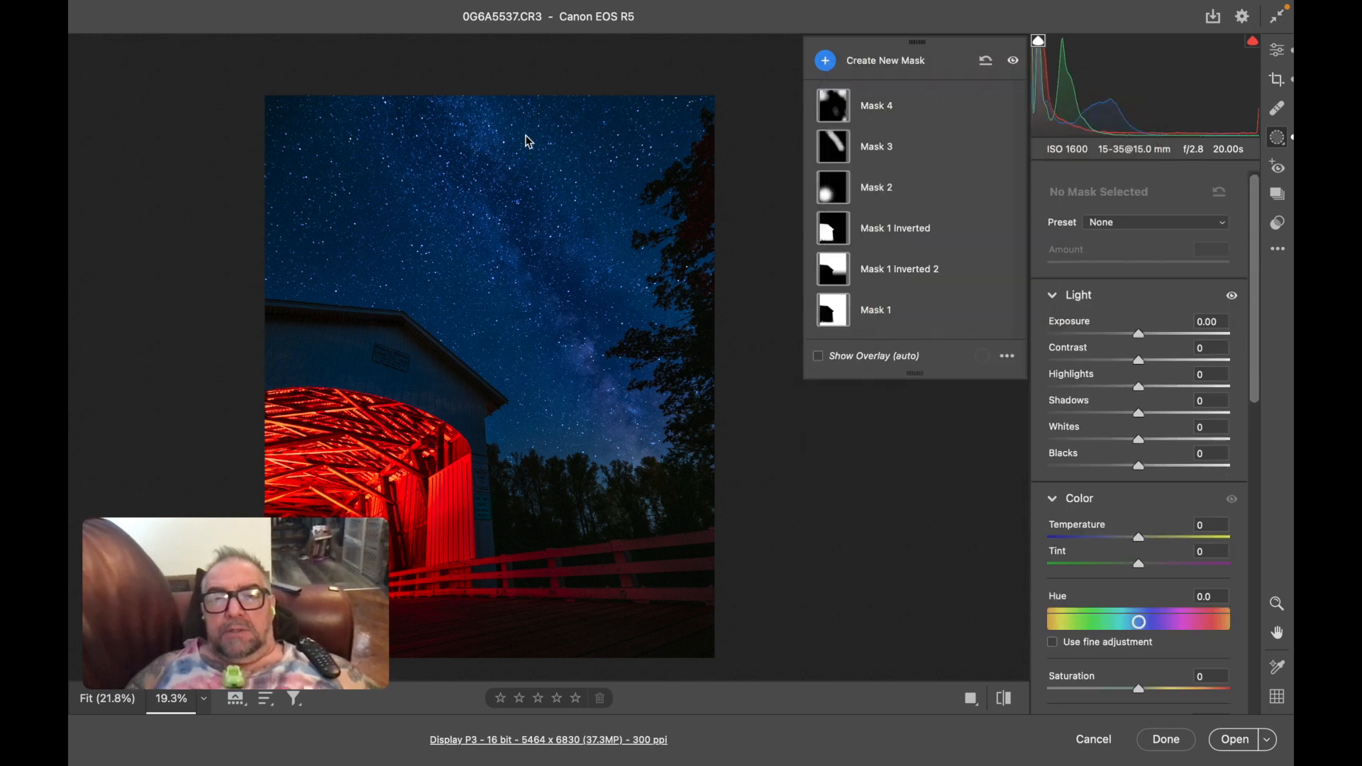
drag(511, 93, 511, 265)
Step: Darken the upper-sky gradient mask with Exposure -0.30, compare the photo with and without it, and extend the gradient further down
drag(1138, 382, 1134, 385)
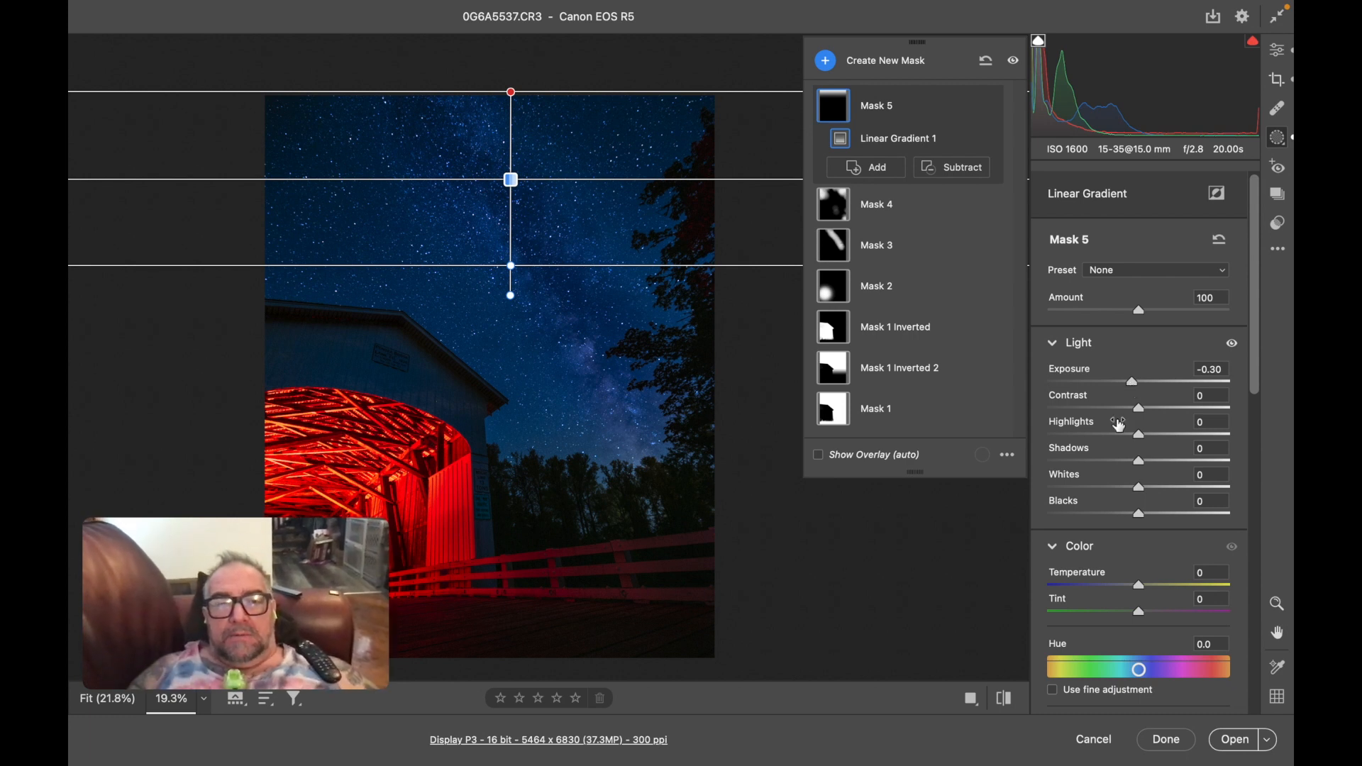
click(990, 107)
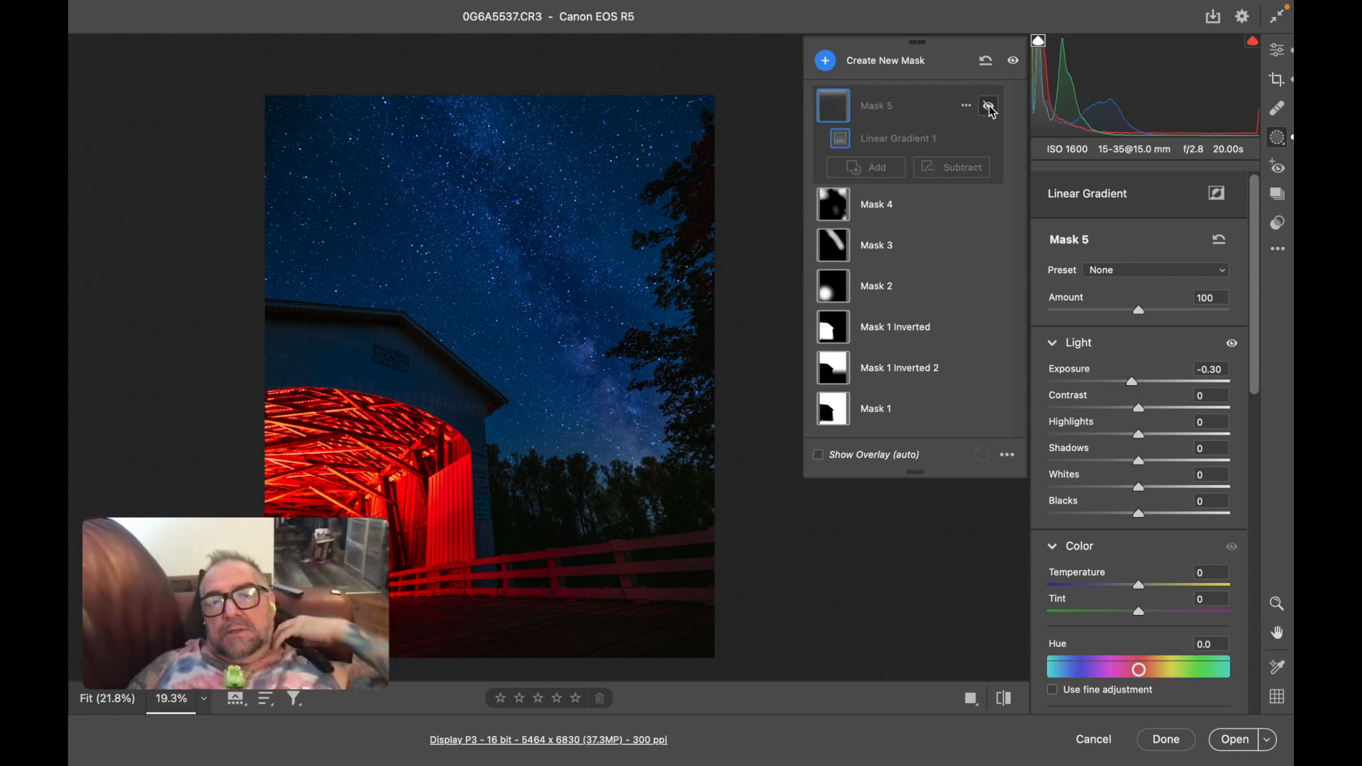
click(991, 108)
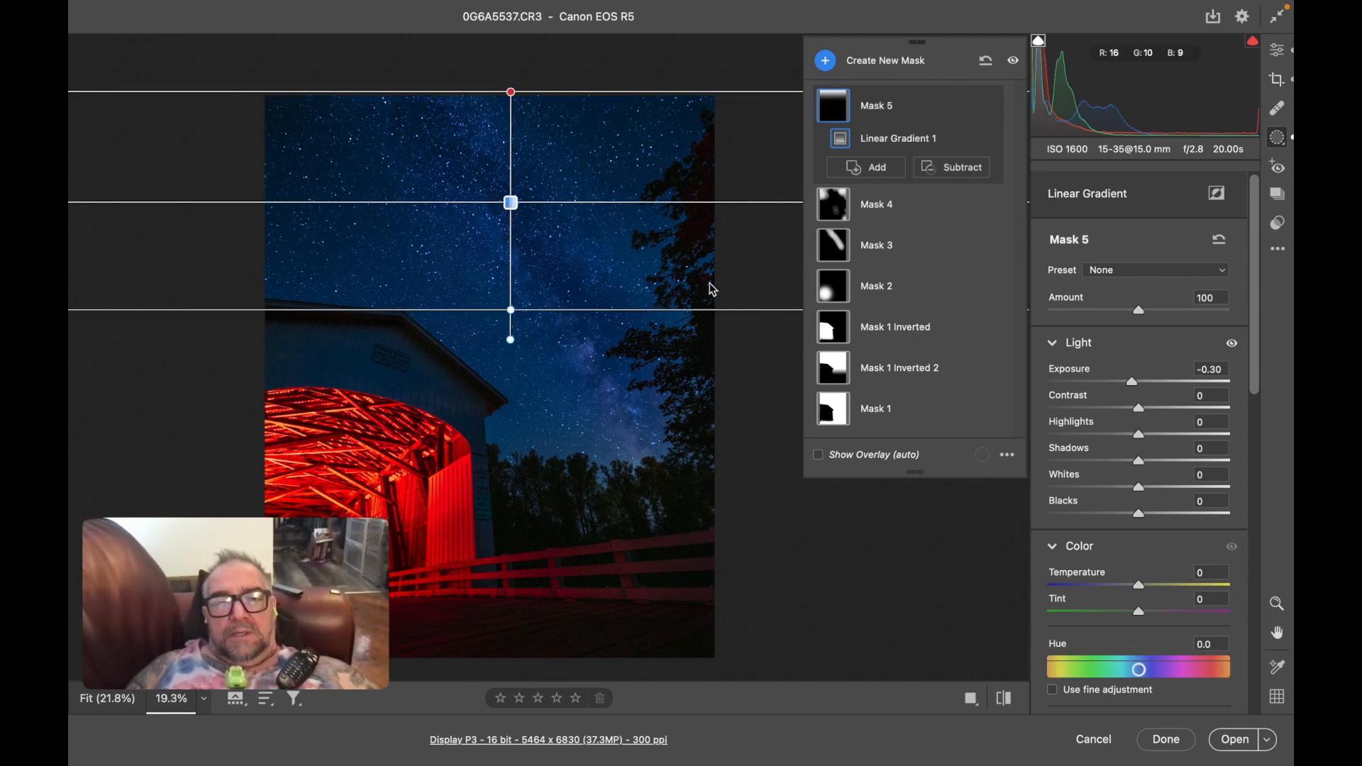
Step: Add a second linear gradient to the same mask, rising from the photo's lower edge and tilted to follow the bridge fence
scroll(734, 504, down, 4)
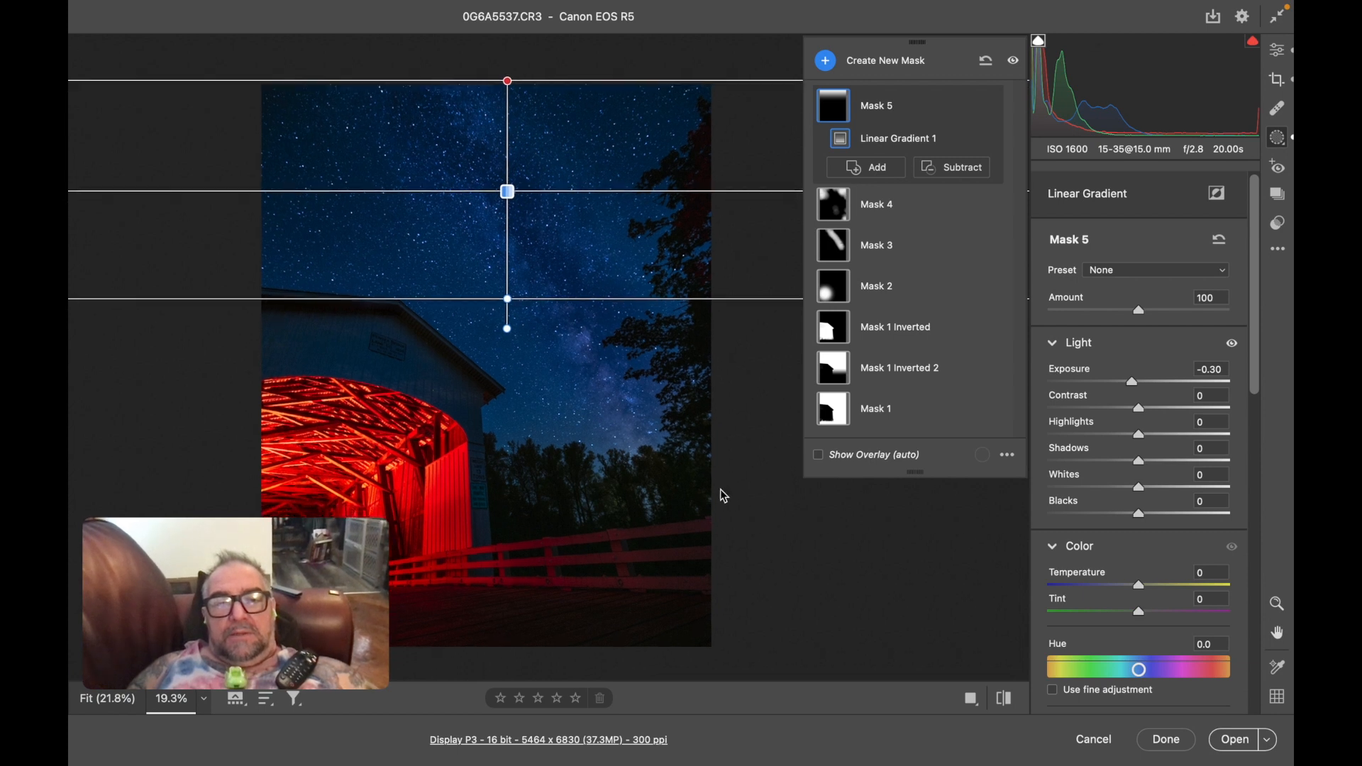
click(893, 175)
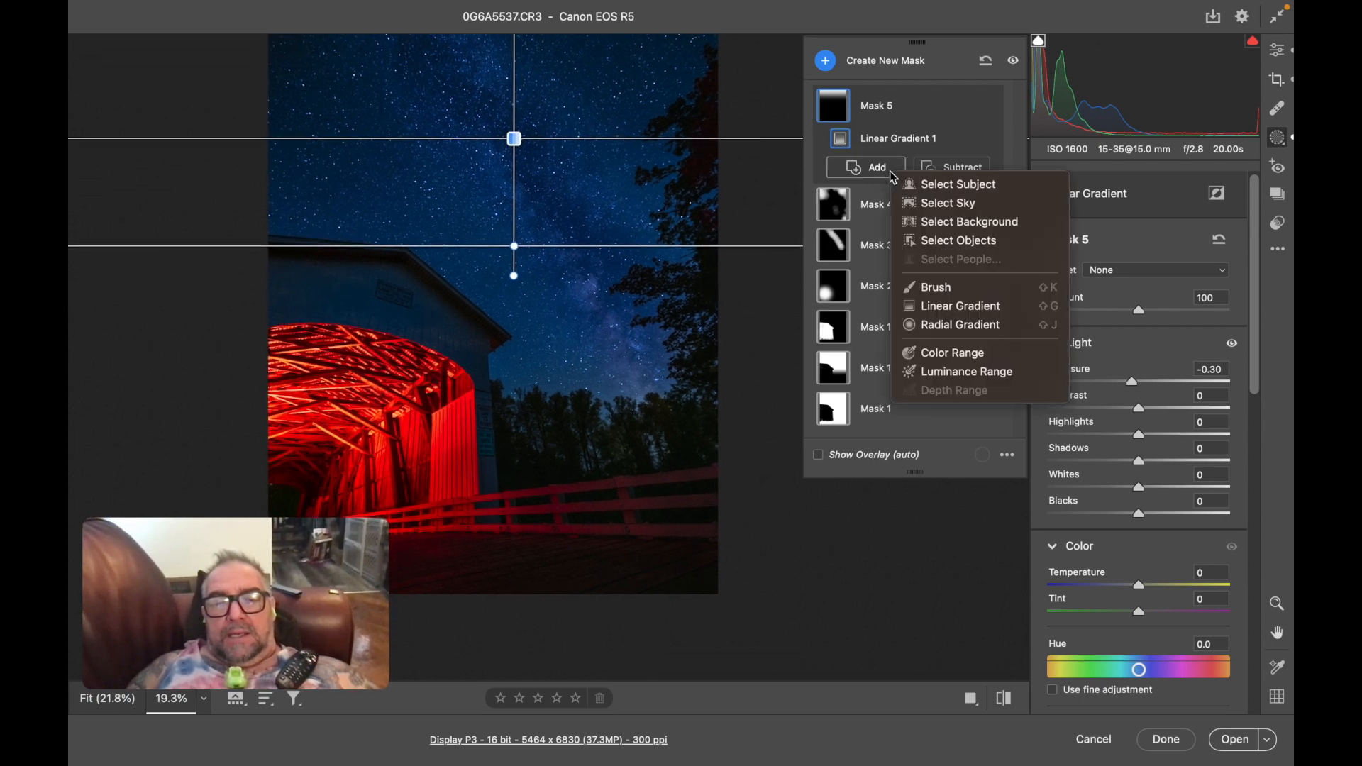
click(953, 314)
drag(513, 579, 509, 509)
drag(515, 580, 509, 570)
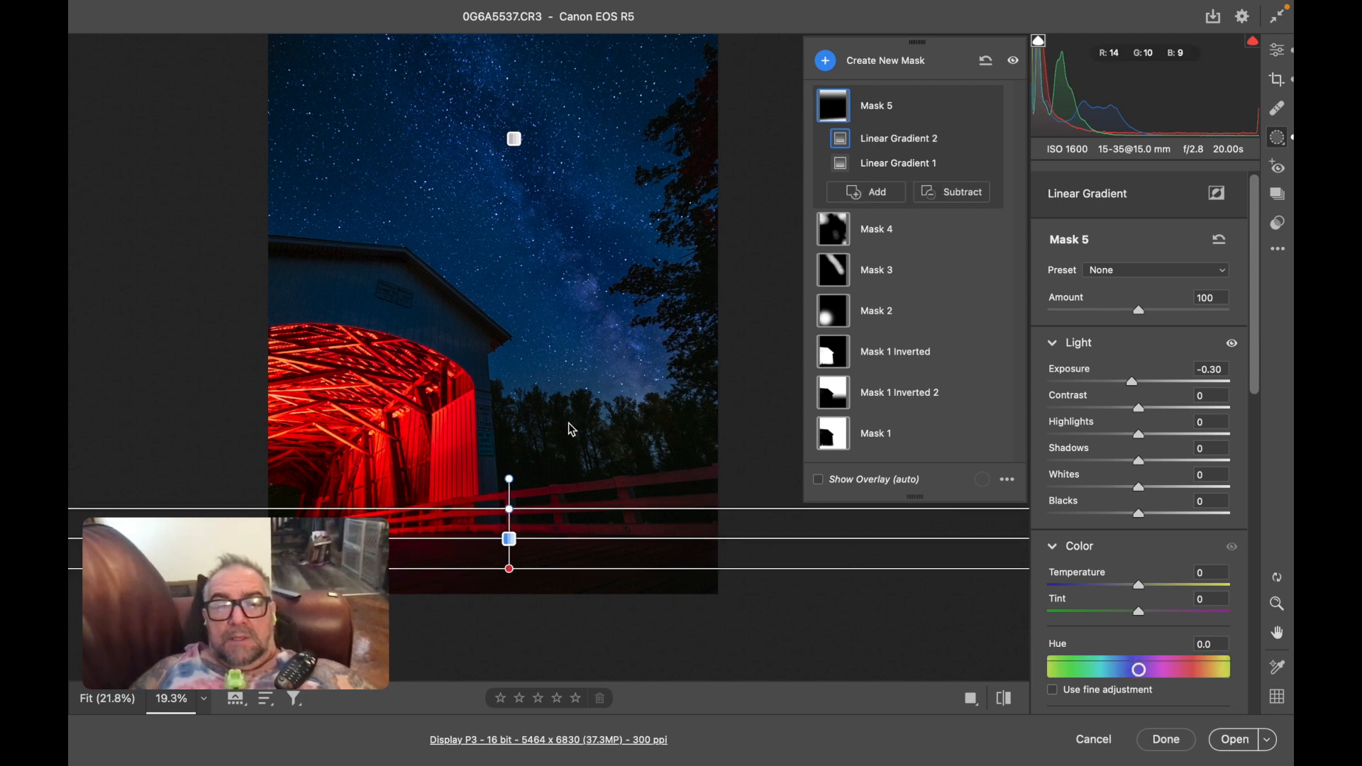
drag(513, 522, 505, 523)
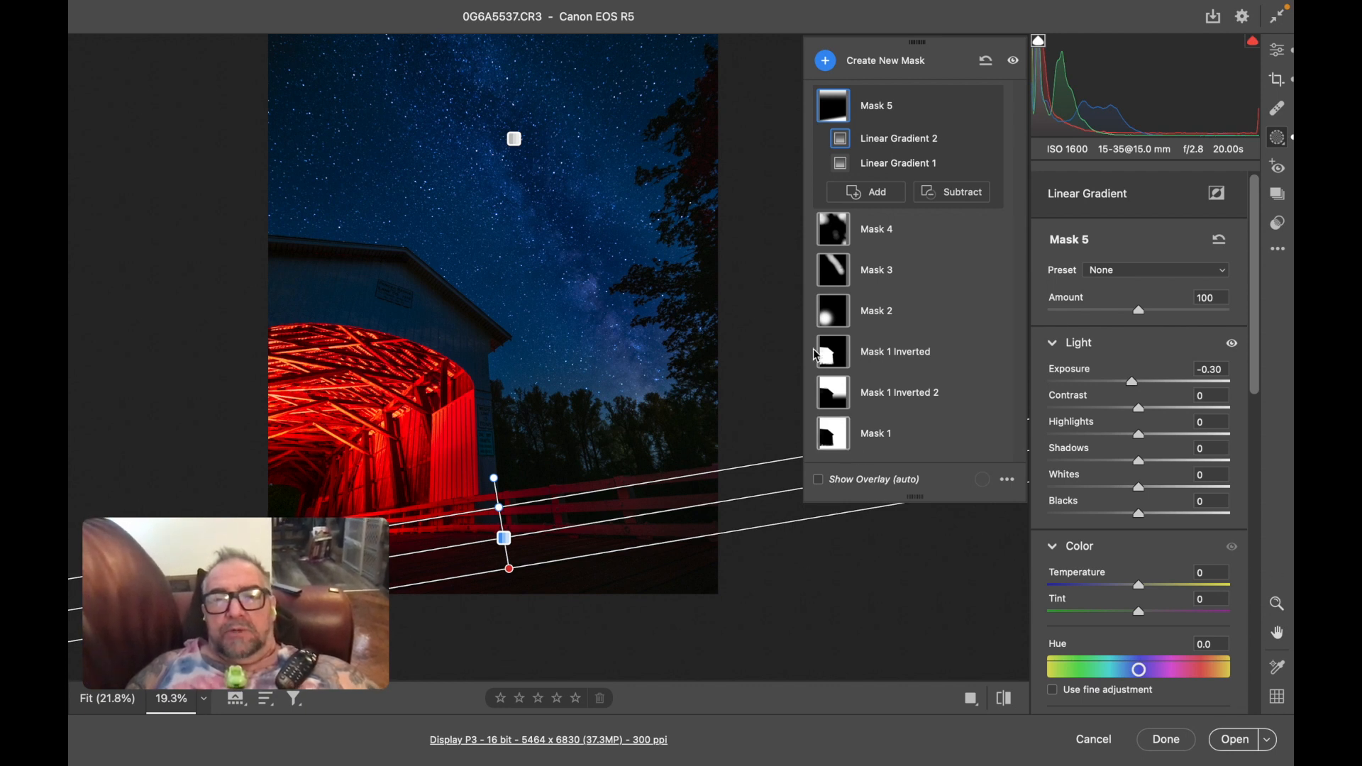
Step: Leave masking for the general edit settings and inspect the stars and Milky Way at 100% zoom
click(1279, 55)
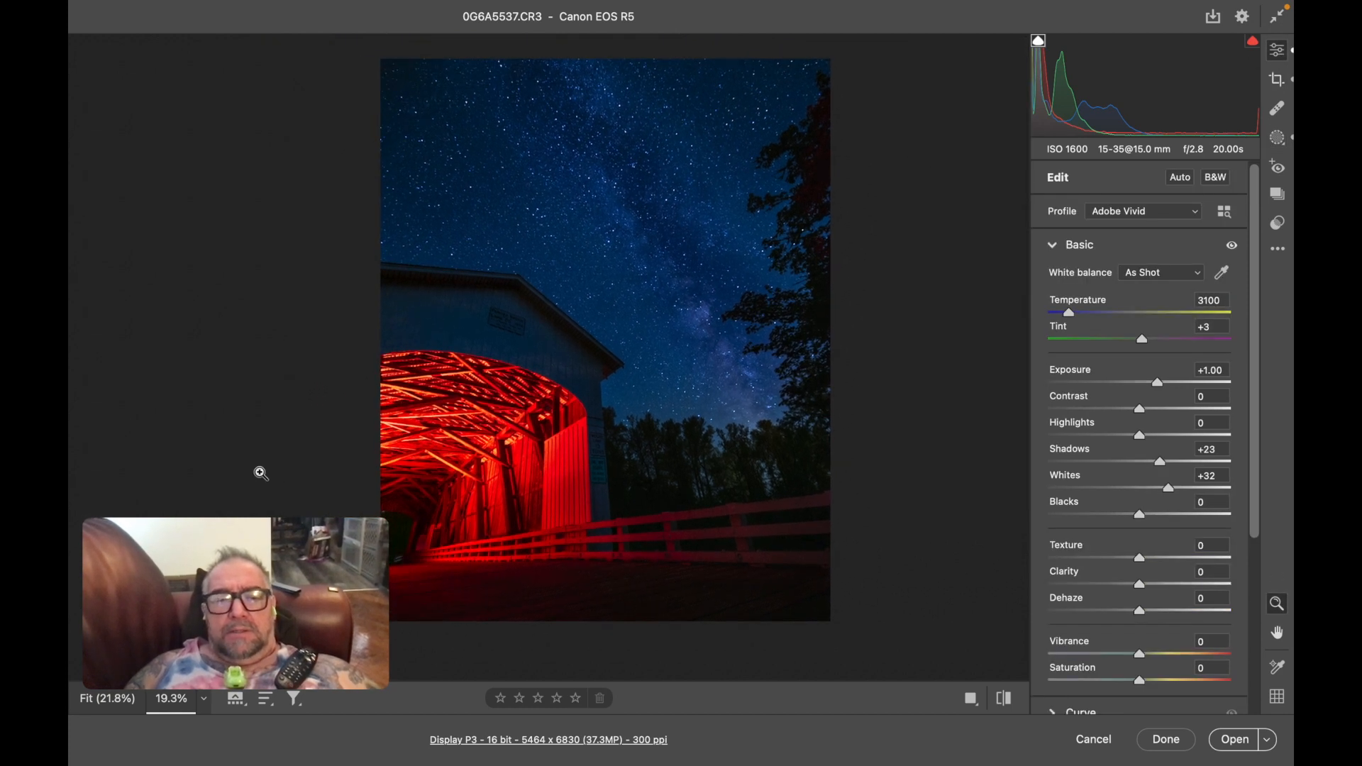
click(649, 283)
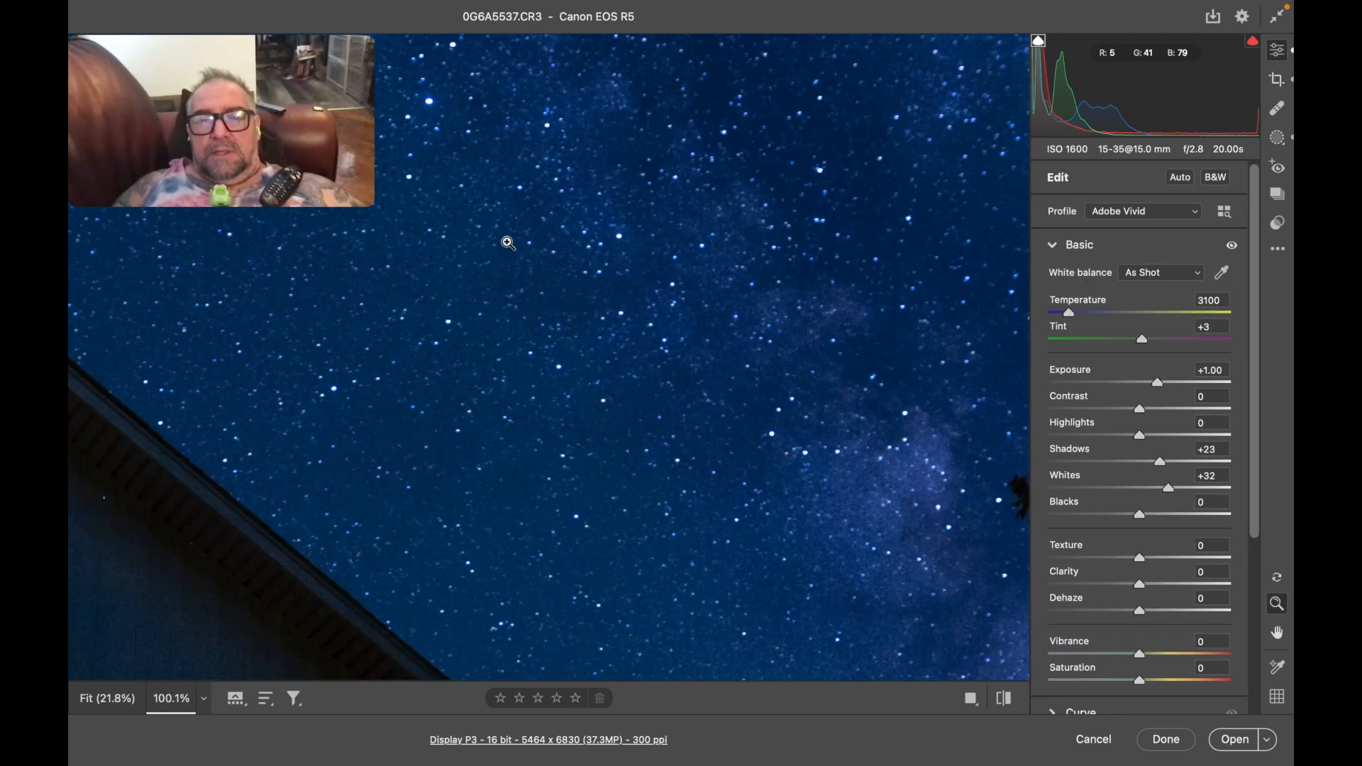
scroll(507, 242, down, 8)
scroll(507, 243, up, 3)
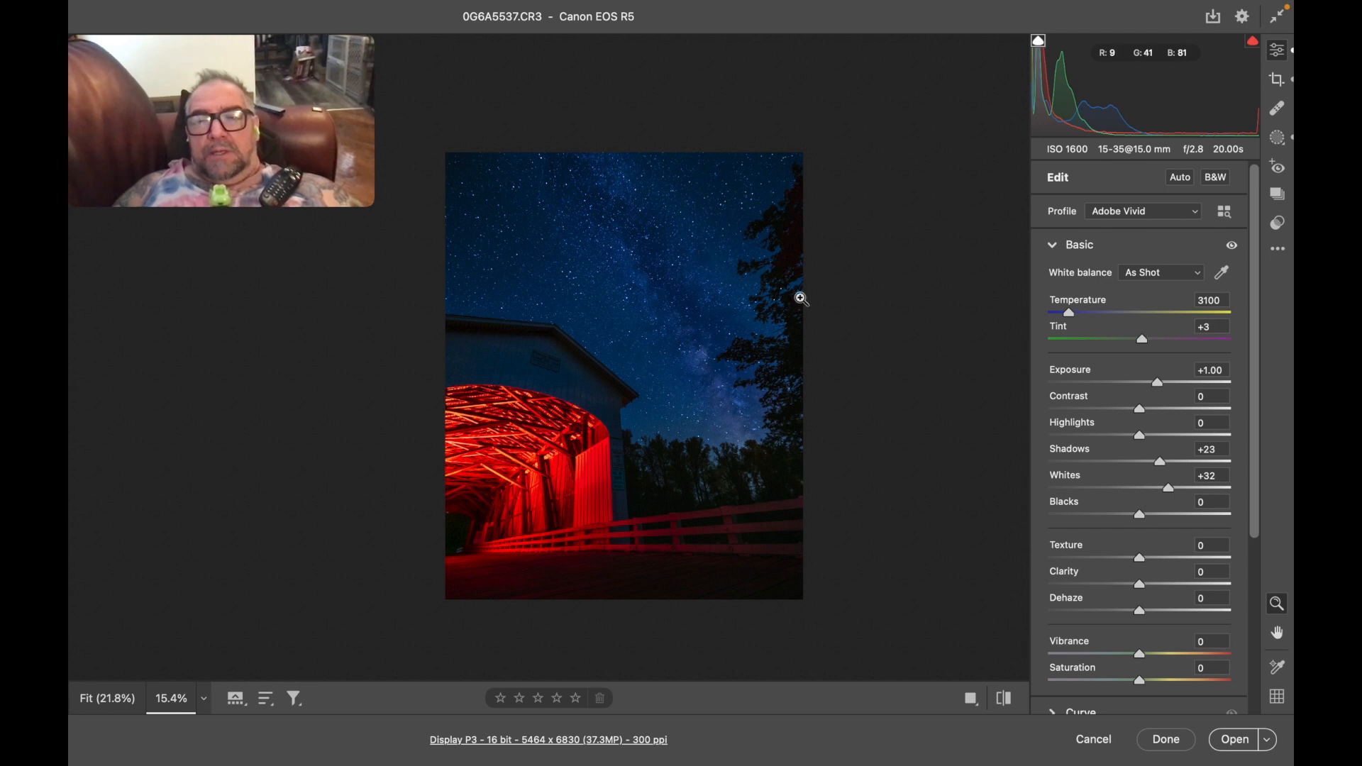
Step: Create another brush mask and paint scattered round dabs along the Milky Way with a size 9 brush
click(1278, 140)
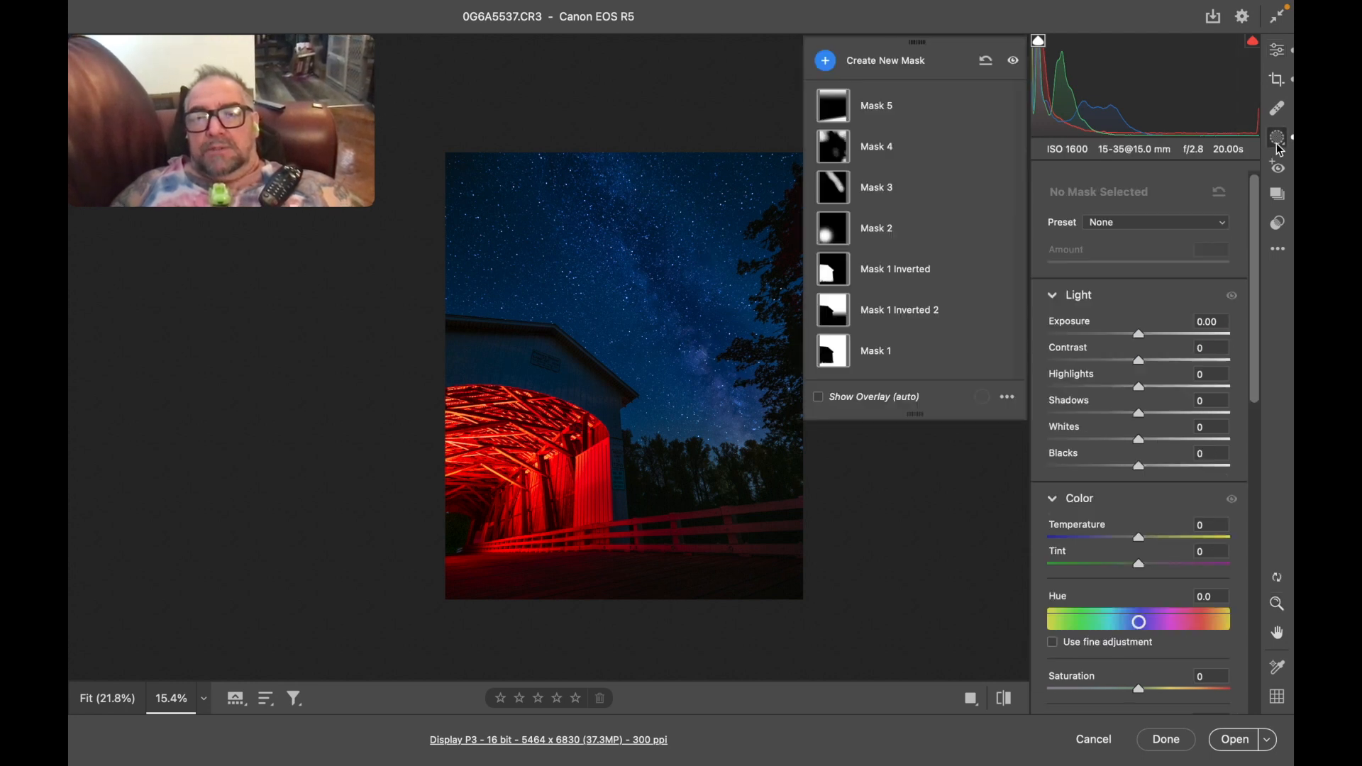
click(830, 63)
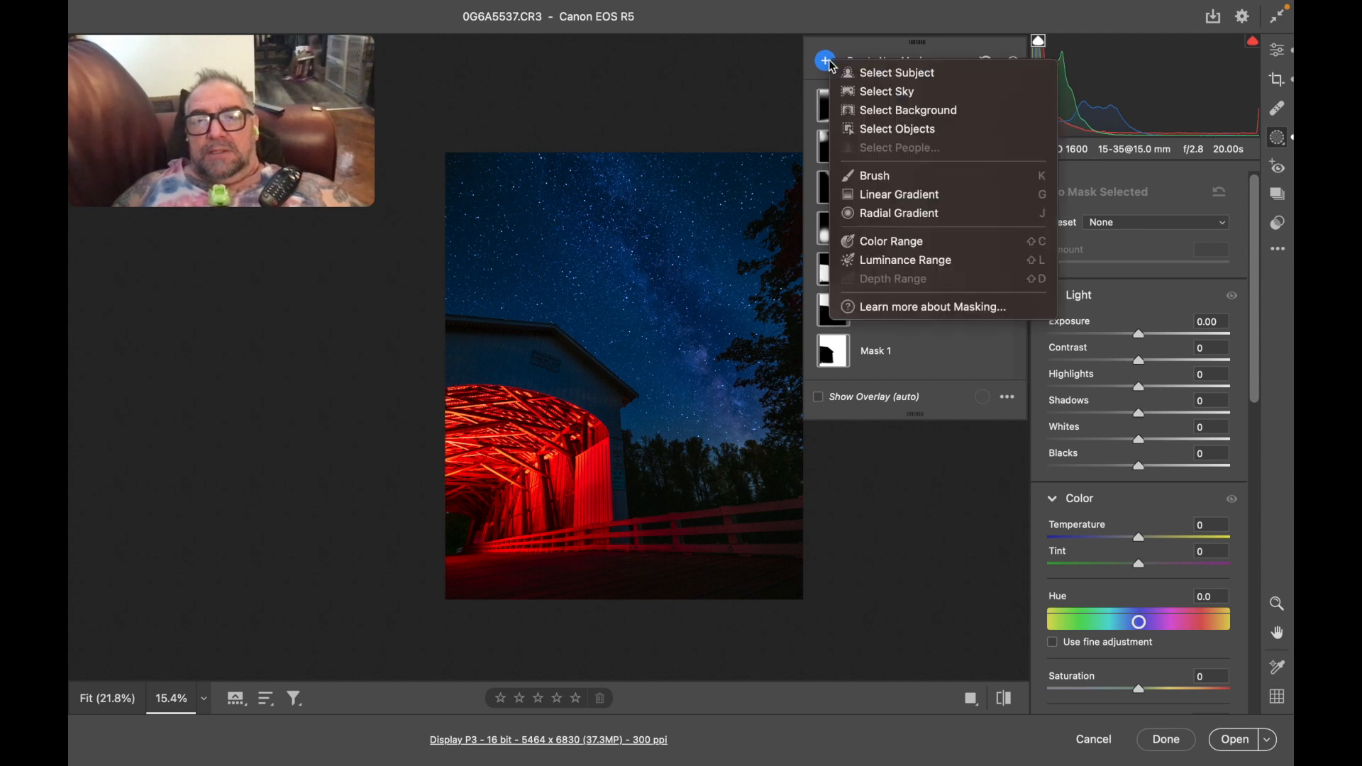
click(886, 176)
scroll(631, 199, down, 11)
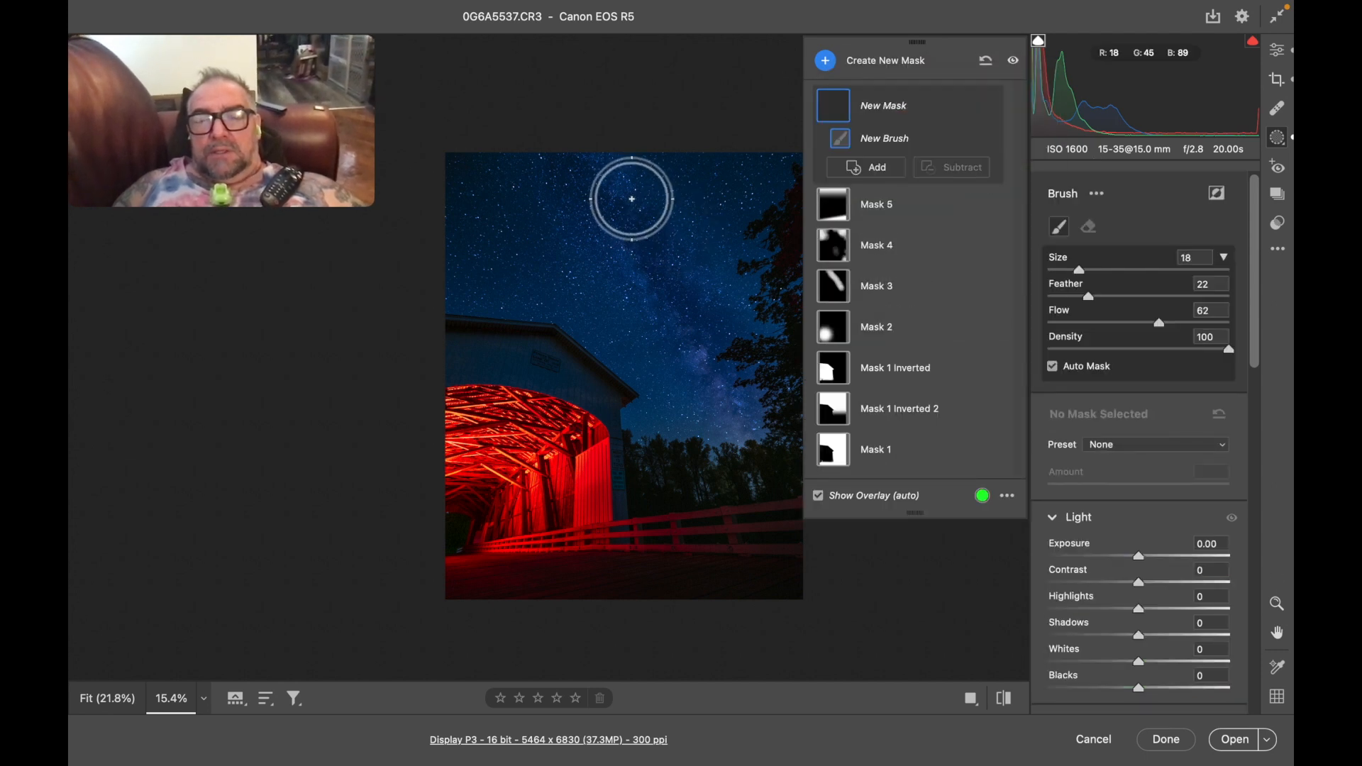
mouse_move(619, 201)
mouse_down()
mouse_move(633, 183)
mouse_move(695, 281)
mouse_up()
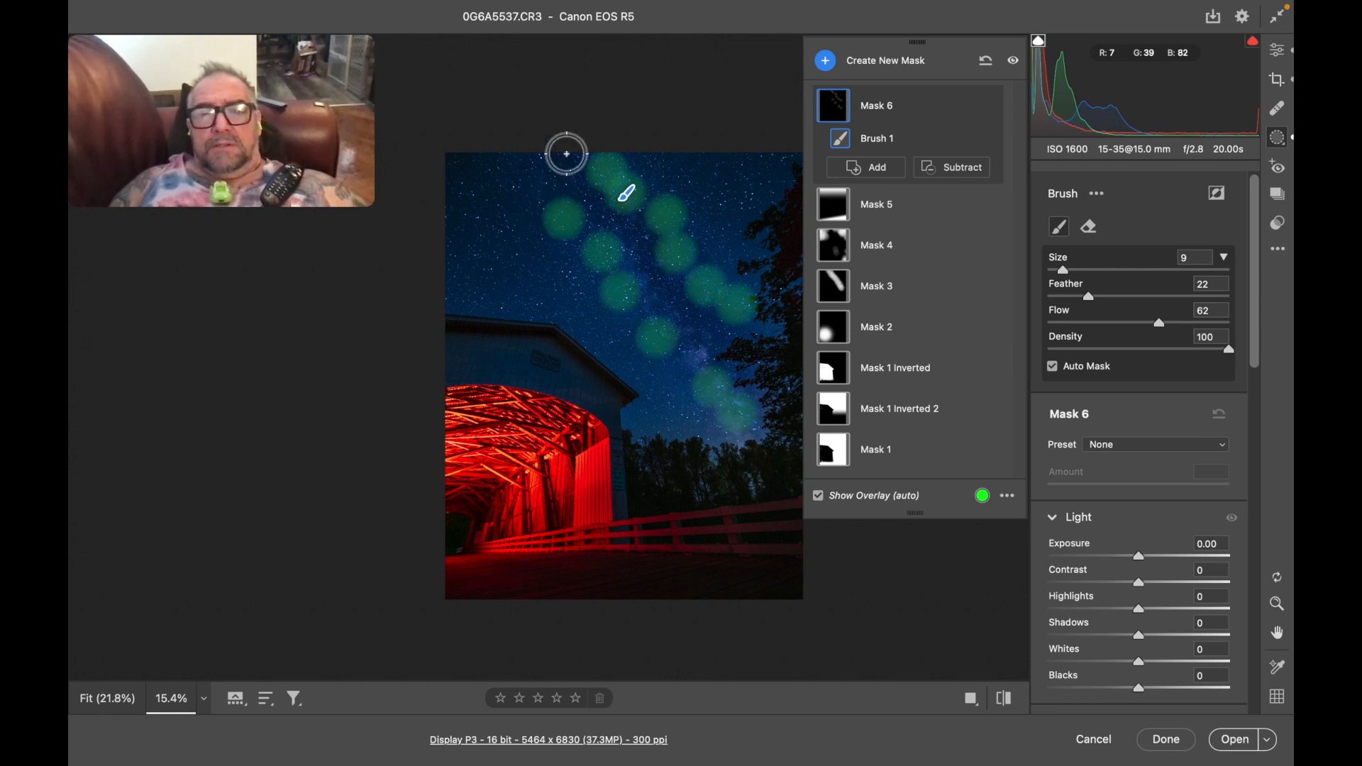
Step: Reduce the mask brush size to 1
scroll(692, 186, up, 3)
key(bracketleft)
key(bracketleft)
key(bracketleft)
key(bracketleft)
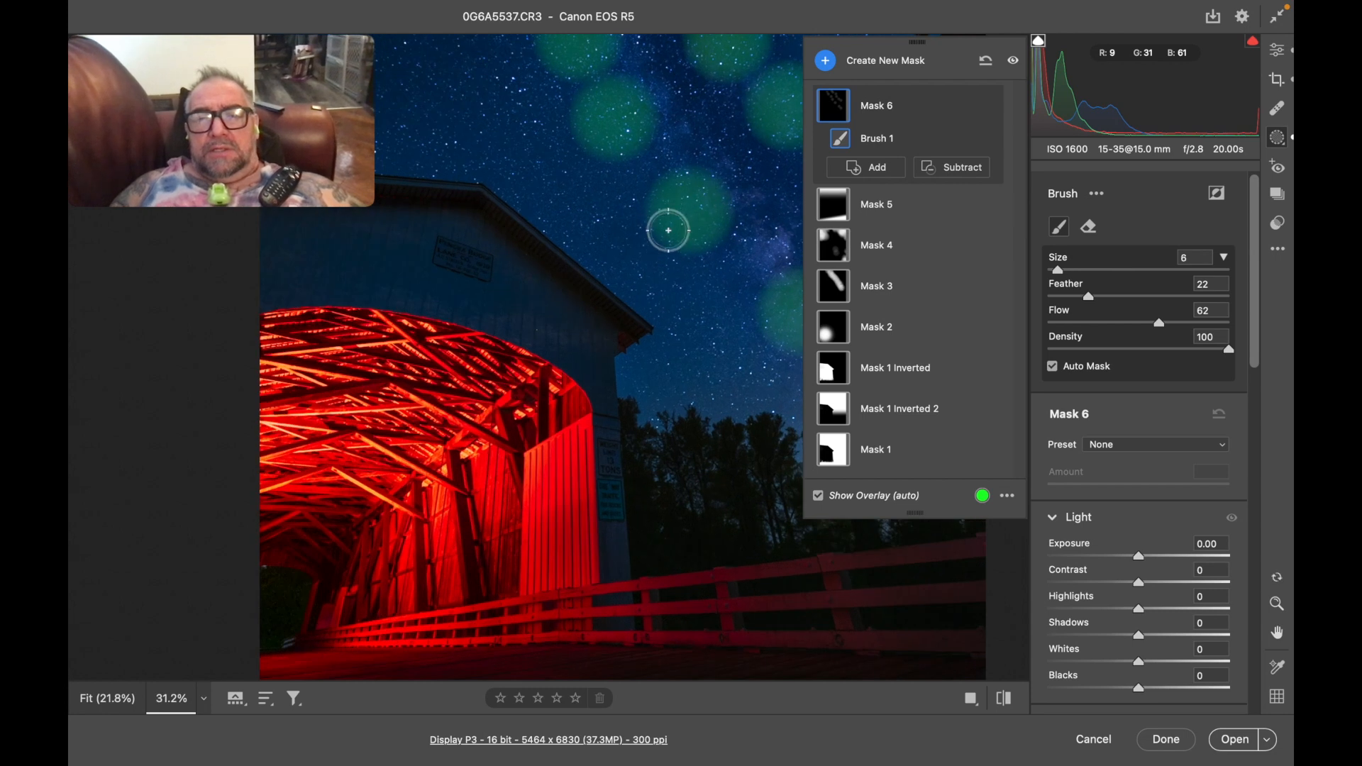
scroll(668, 231, down, 3)
key(bracketleft)
key(bracketleft)
key(bracketleft)
key(bracketleft)
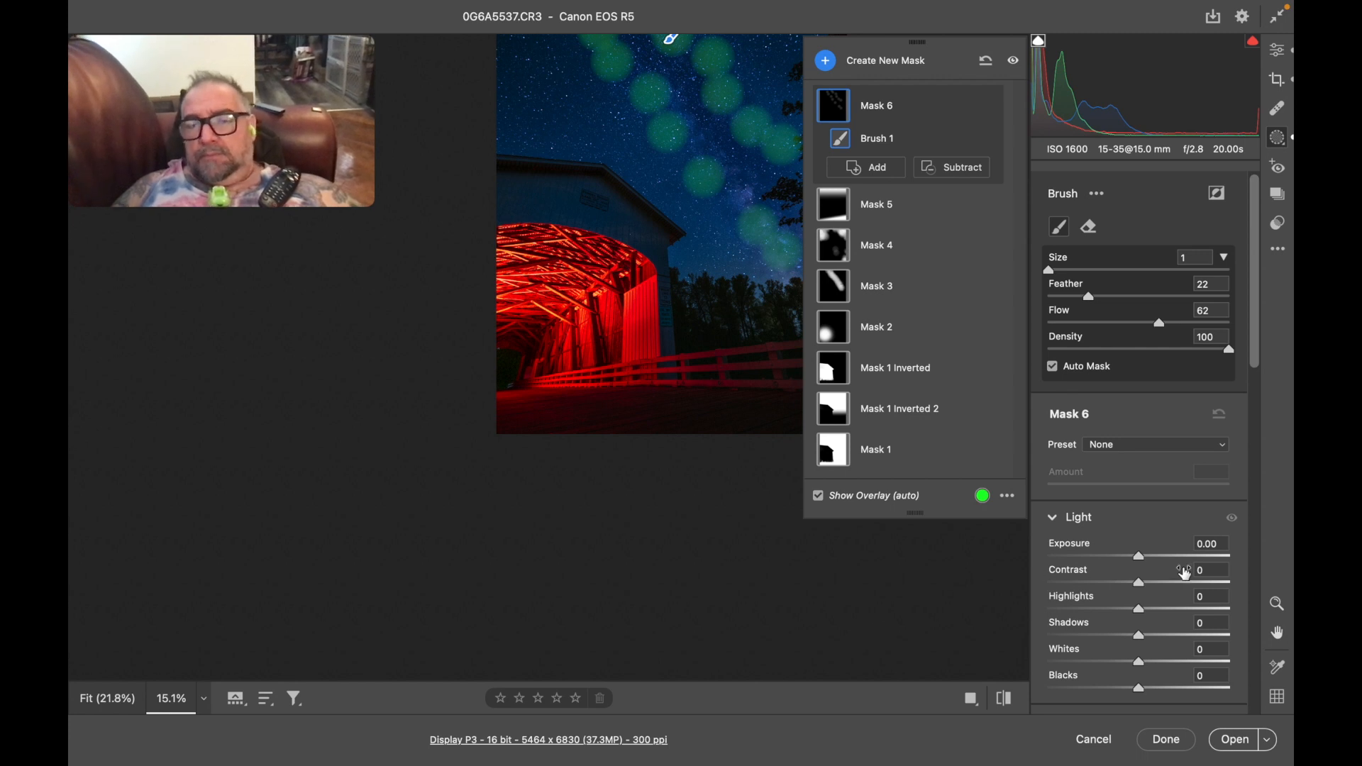
Step: Brighten the Milky Way dab mask with Exposure +0.30 and set its Temperature to +27 and Tint to -41
drag(1141, 555, 1146, 554)
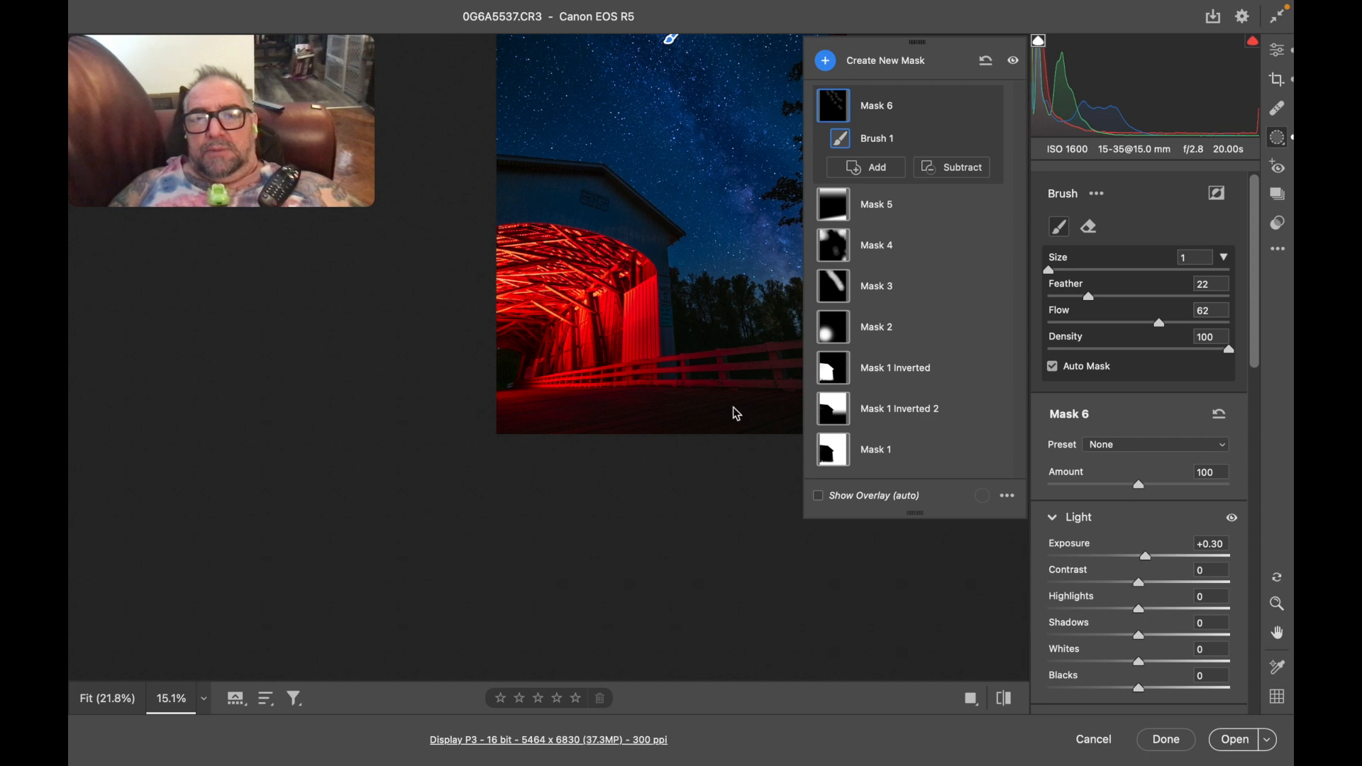
scroll(648, 532, up, 3)
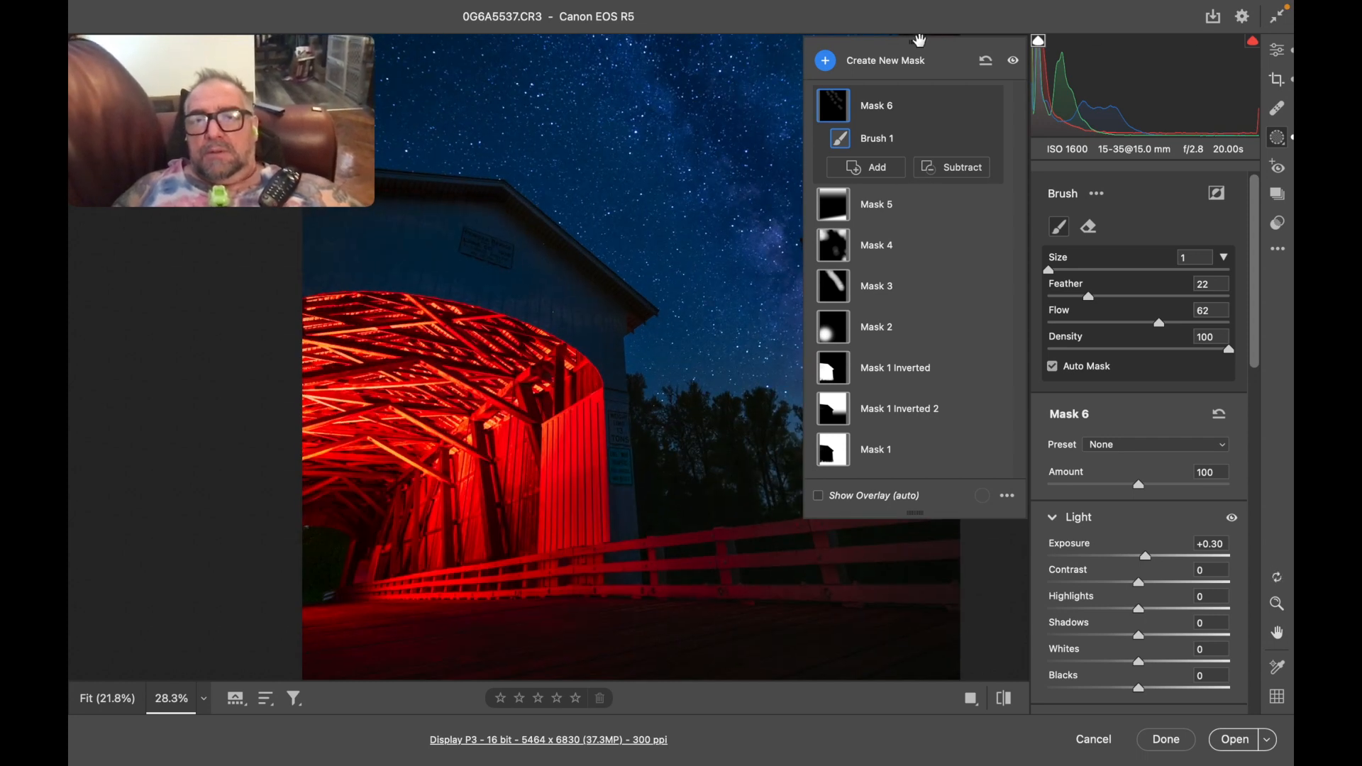
scroll(1146, 628, down, 6)
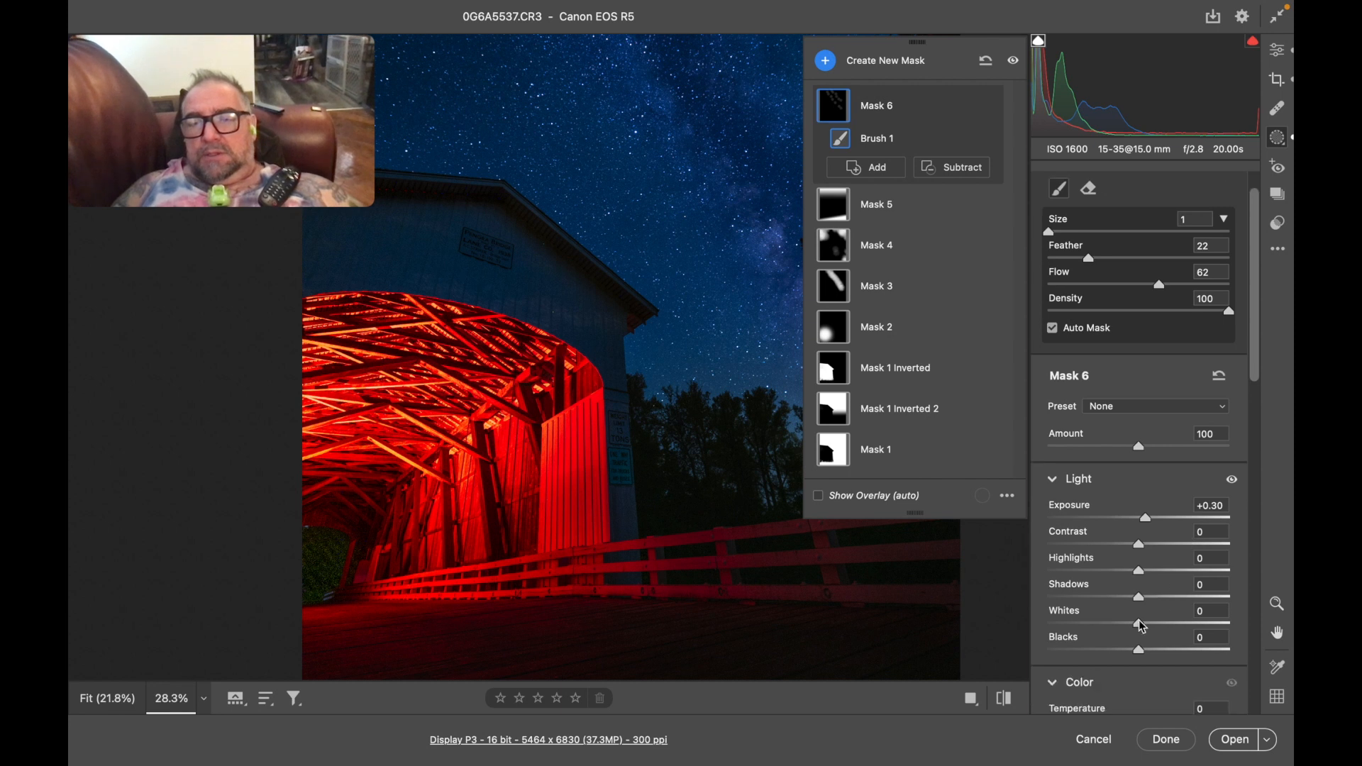
drag(1139, 331, 1154, 338)
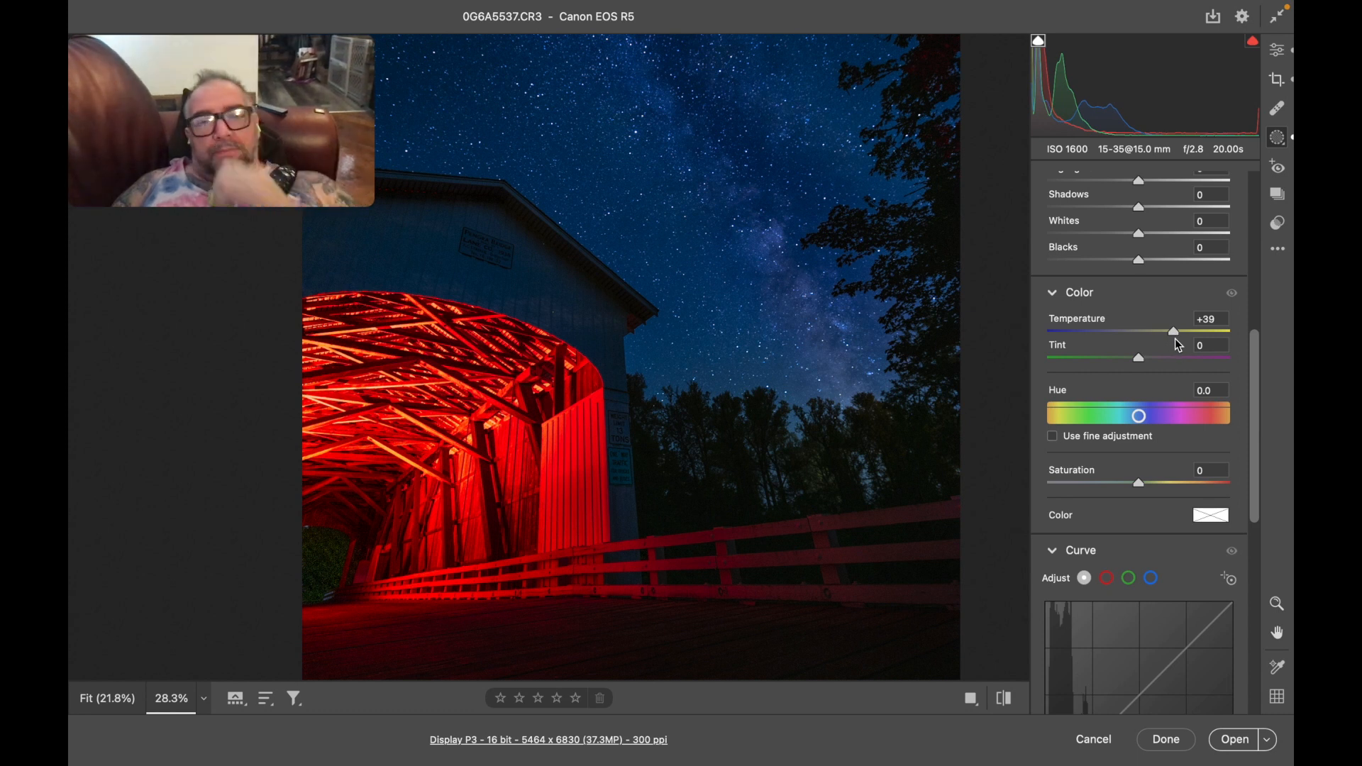
drag(1170, 340, 1164, 339)
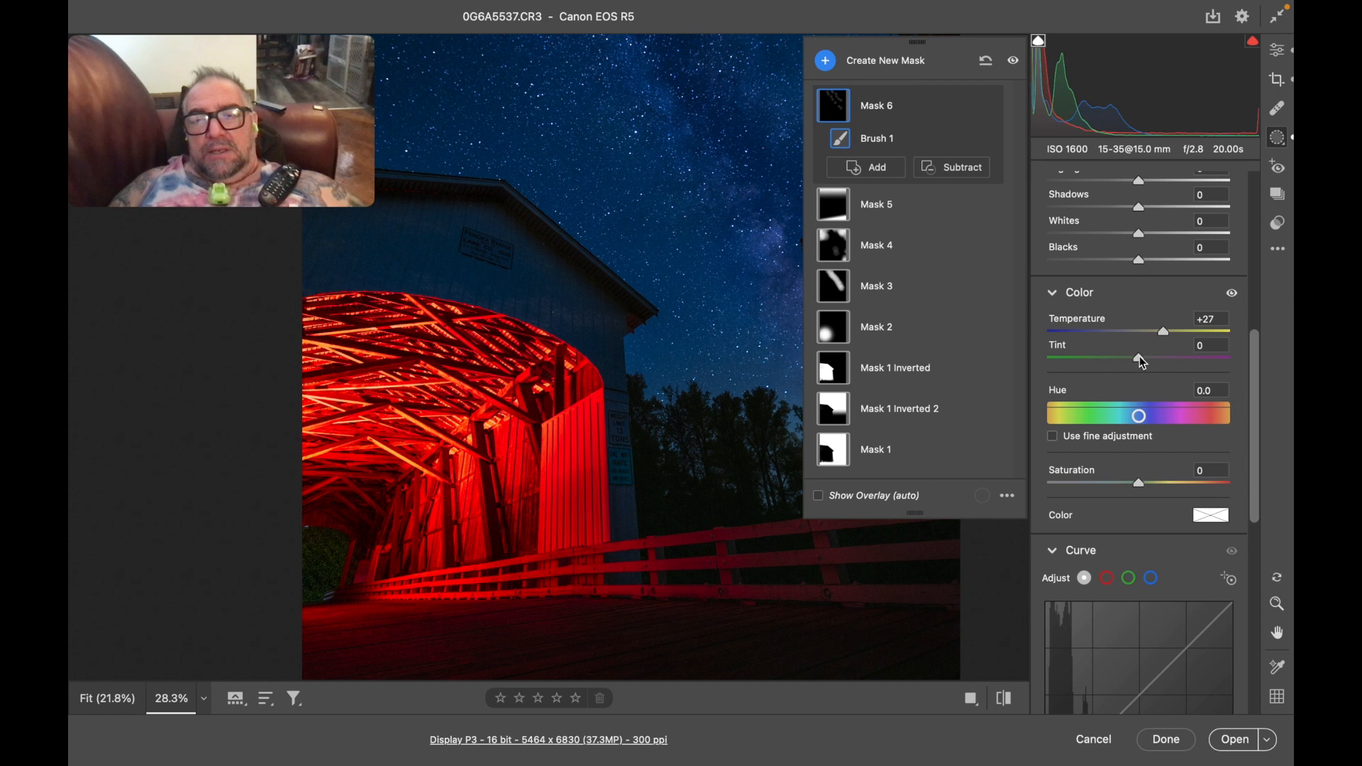
drag(1136, 363, 1102, 360)
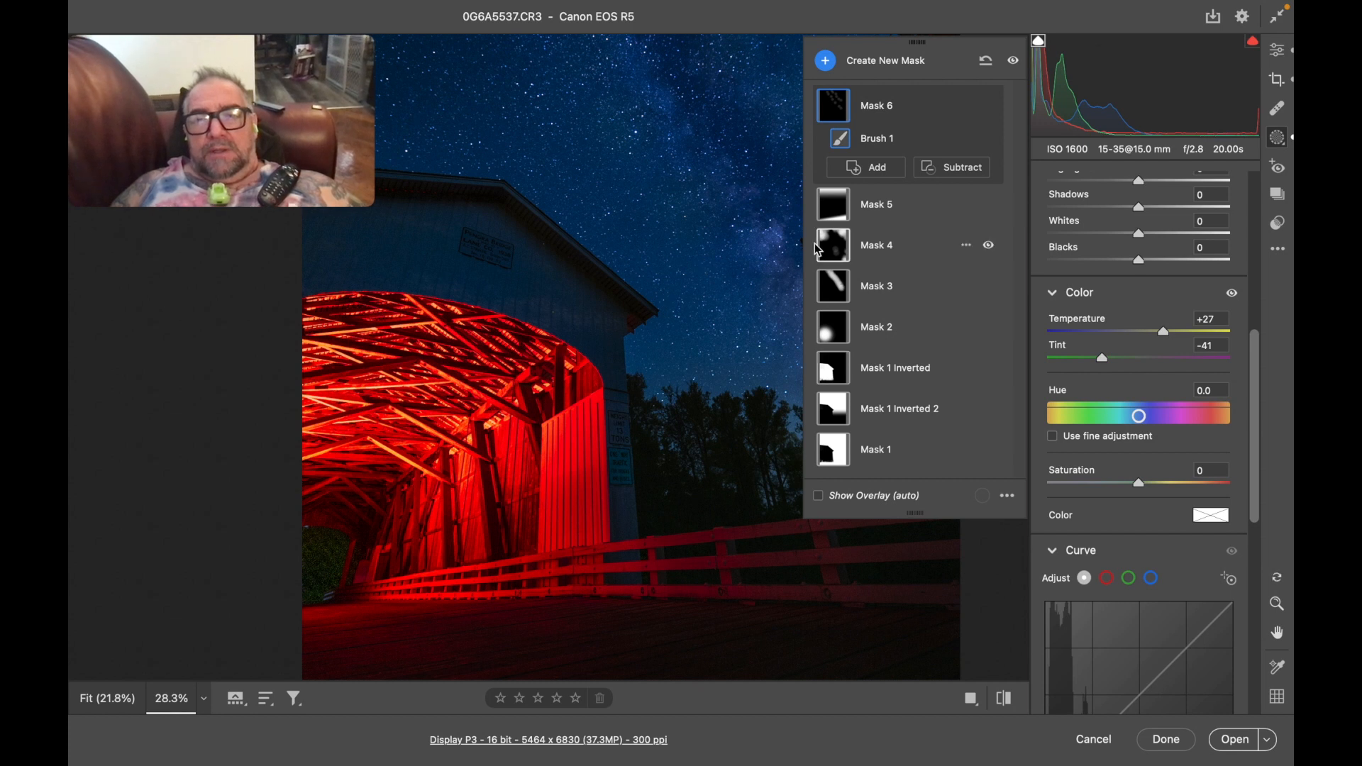
Step: Toggle the visibility of the Milky Way dab mask to compare the sky with and without it
click(997, 106)
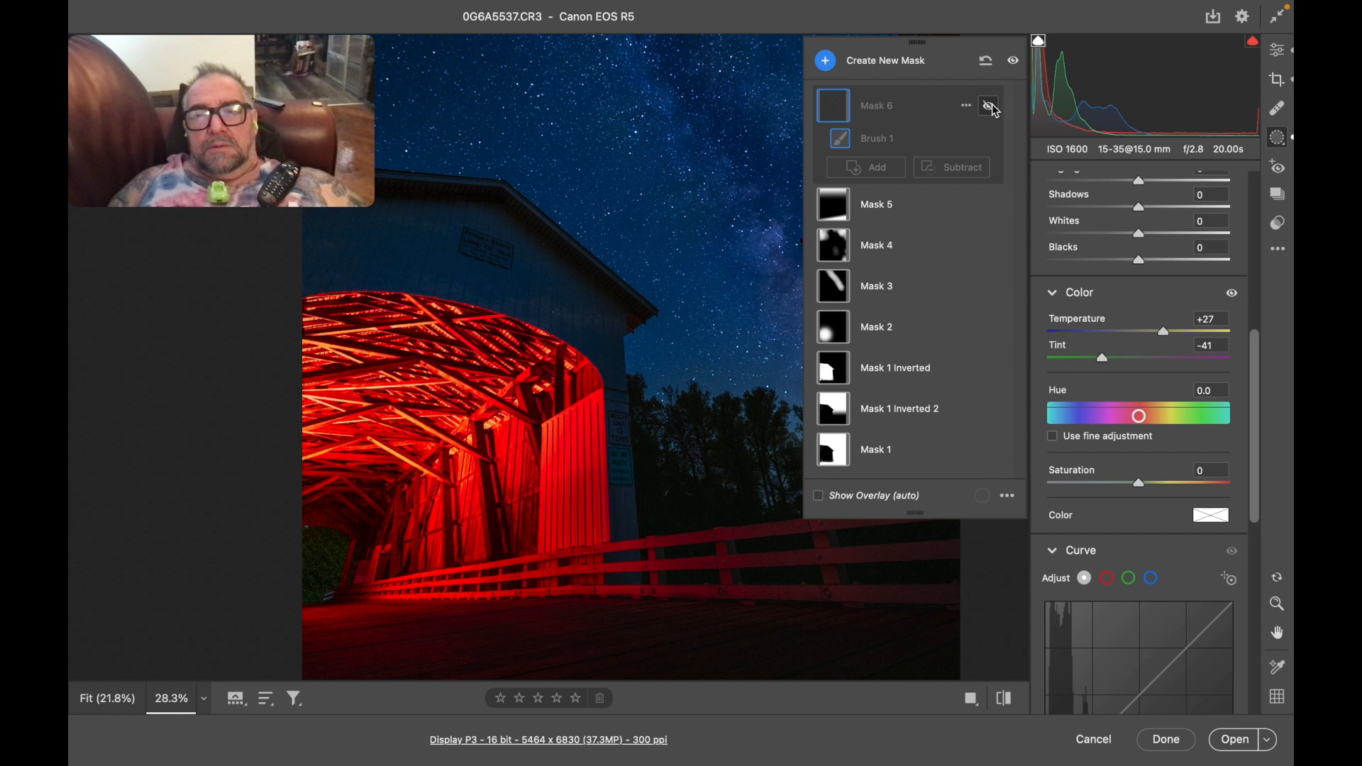
click(996, 109)
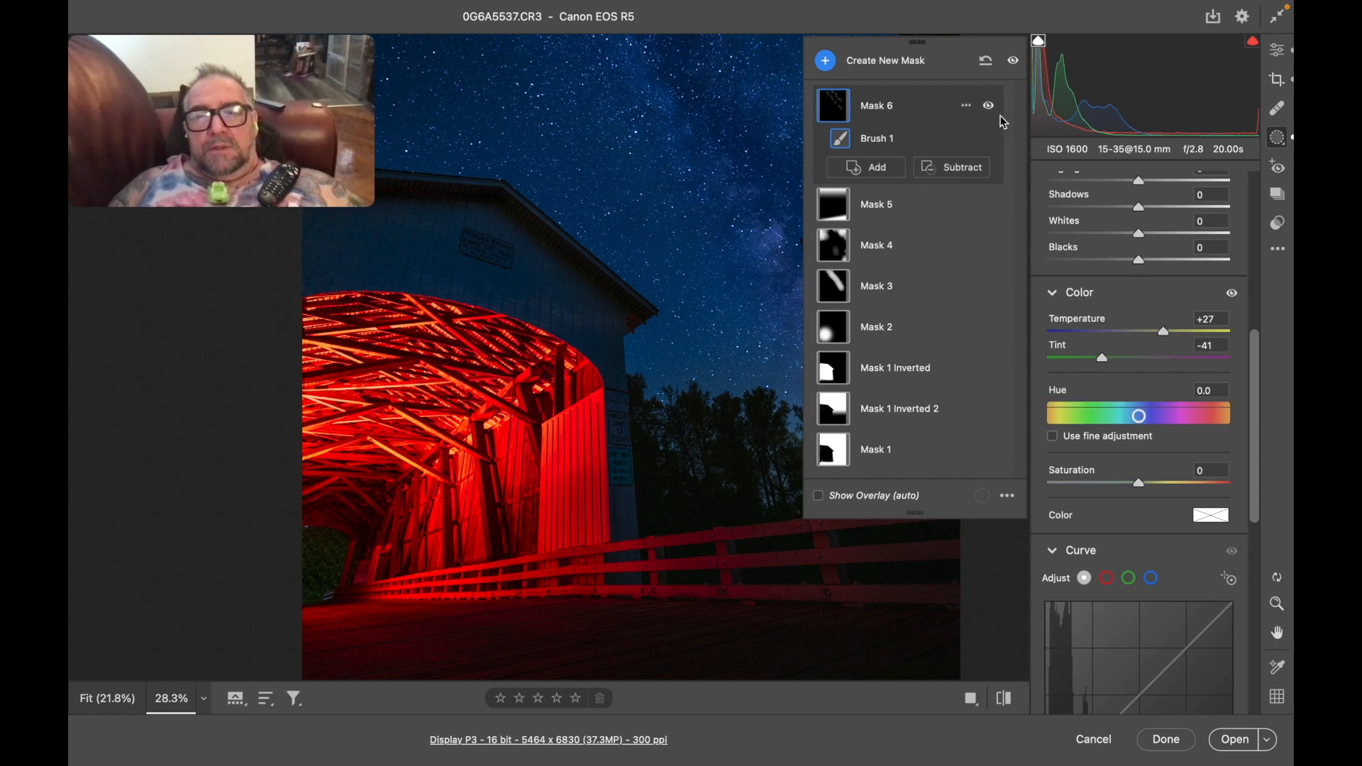
click(995, 109)
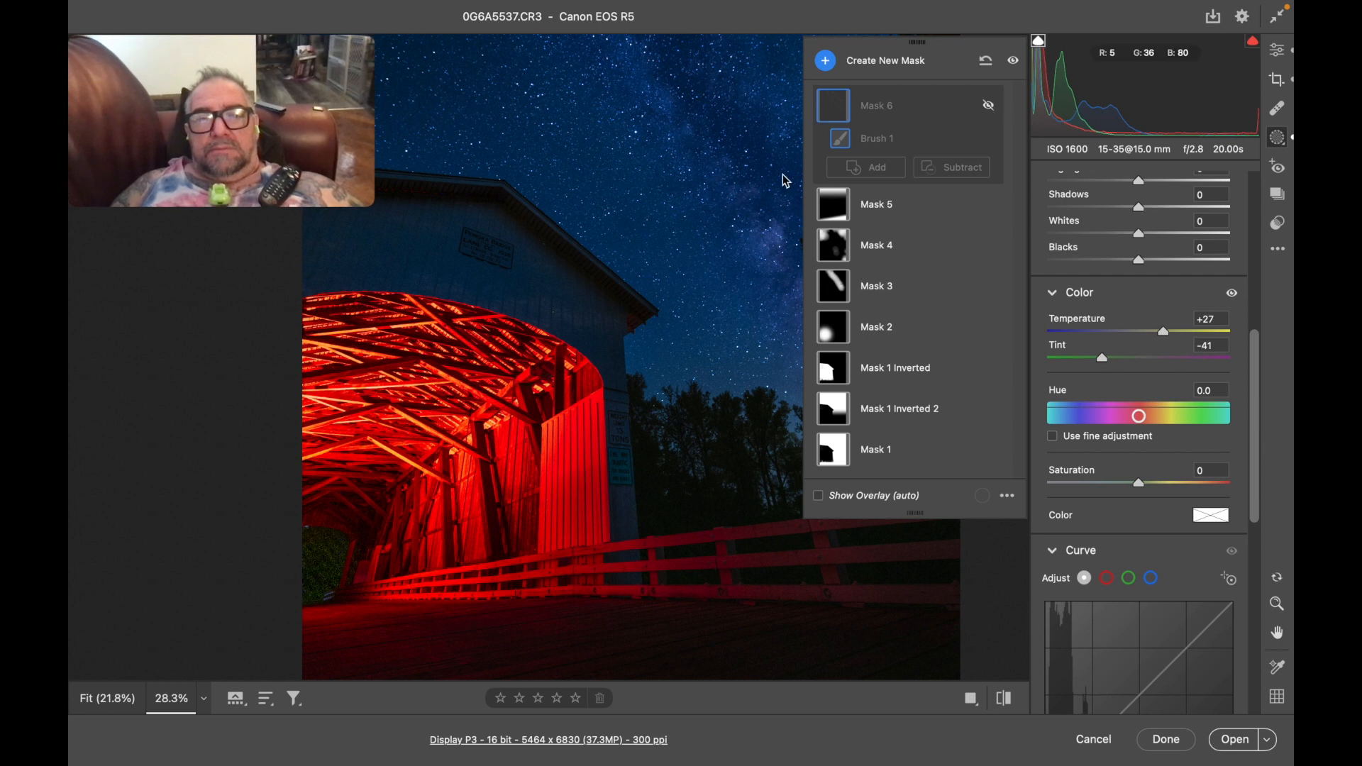
scroll(689, 198, up, 5)
scroll(689, 199, right, 3)
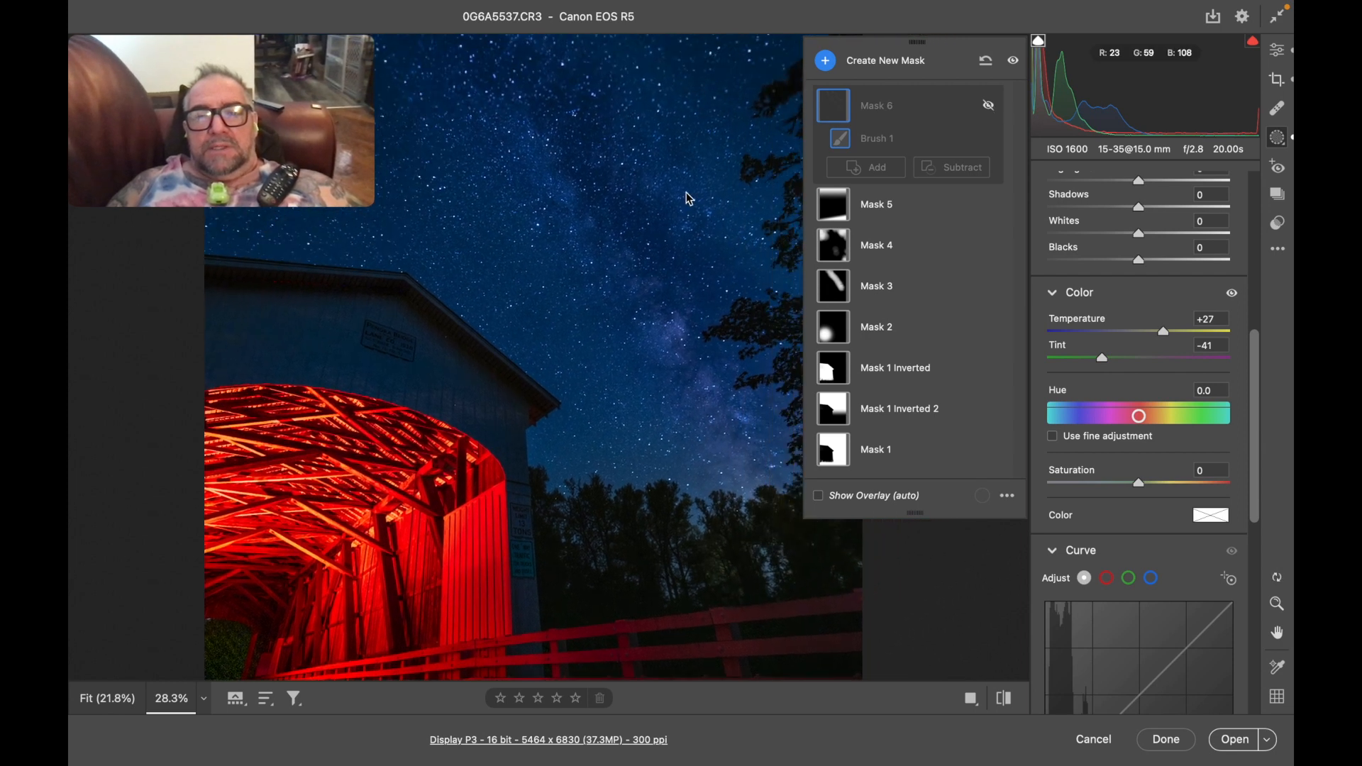
scroll(686, 199, up, 3)
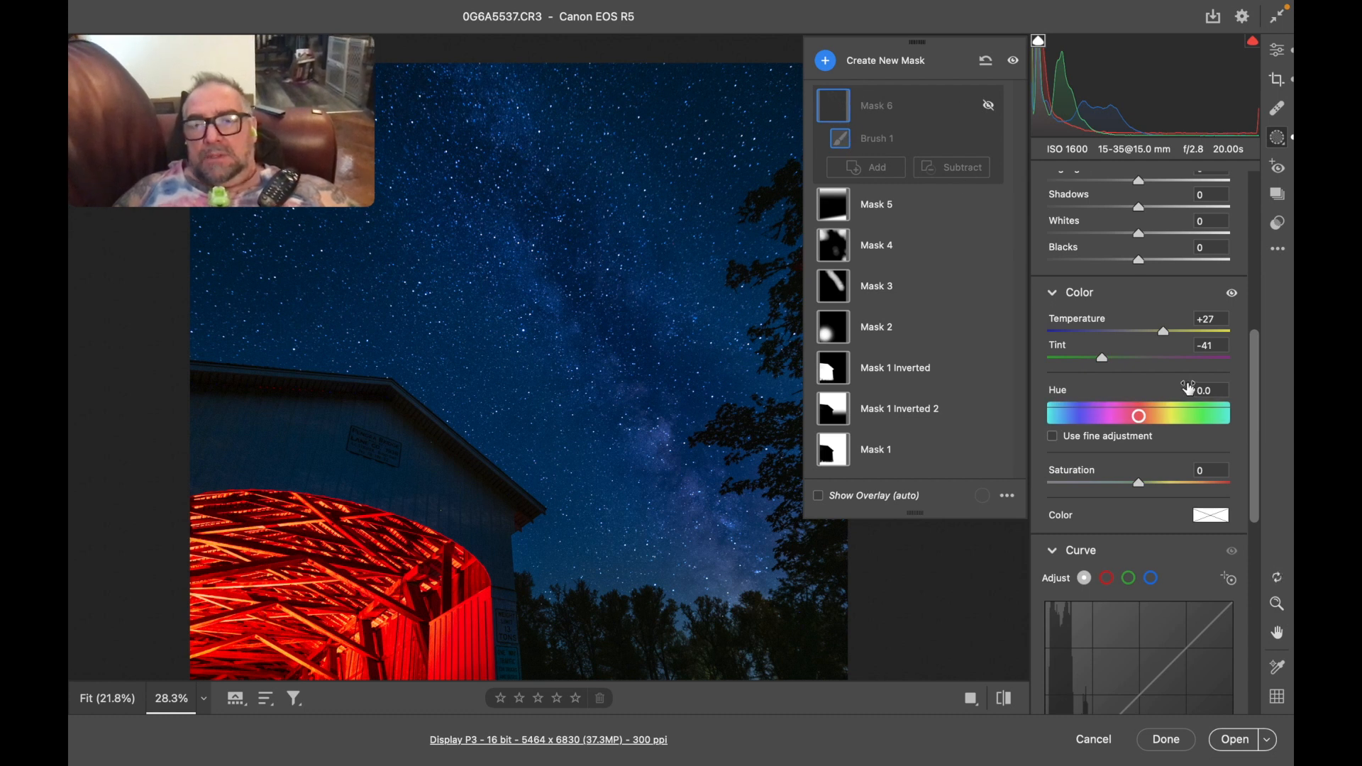
Step: Refine the dab mask's color with Temperature +16, Tint -50 and Saturation +5
drag(1165, 331, 1184, 333)
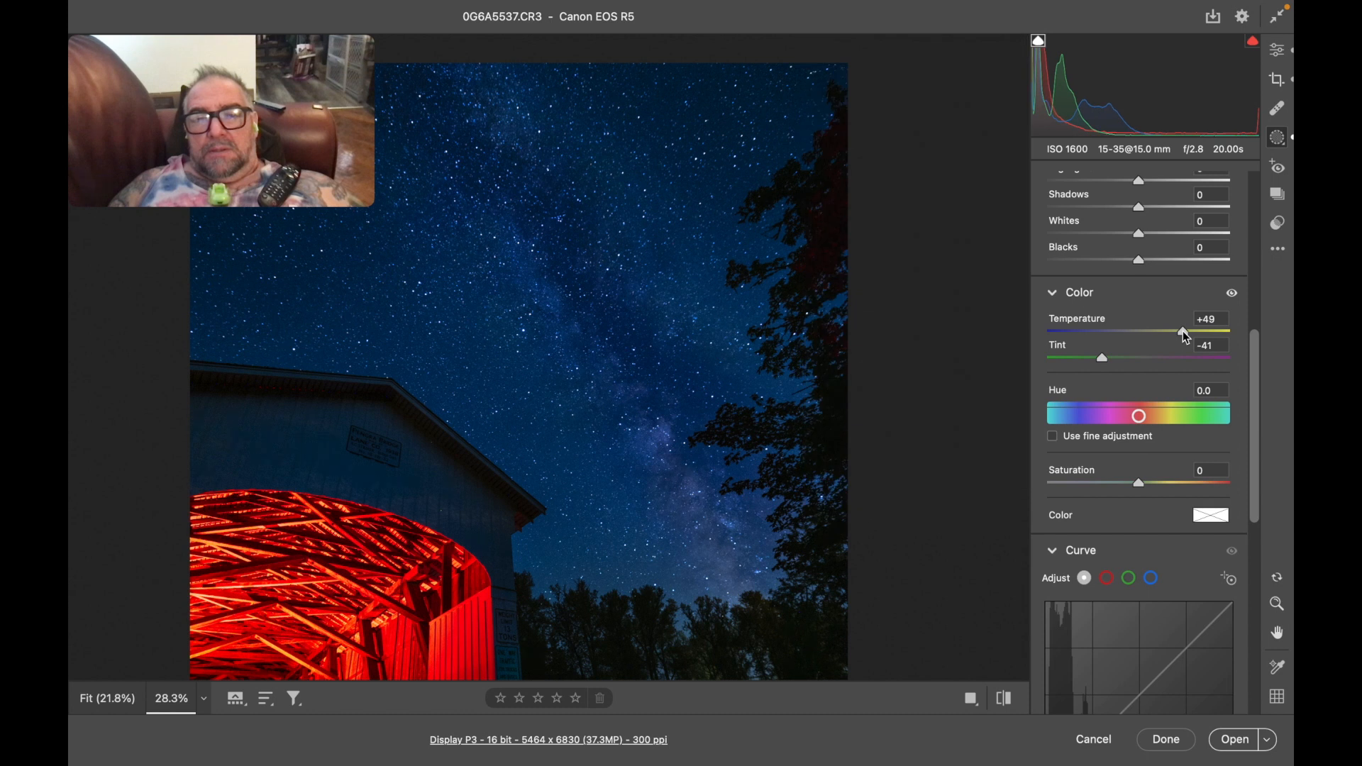
drag(1157, 339, 1155, 339)
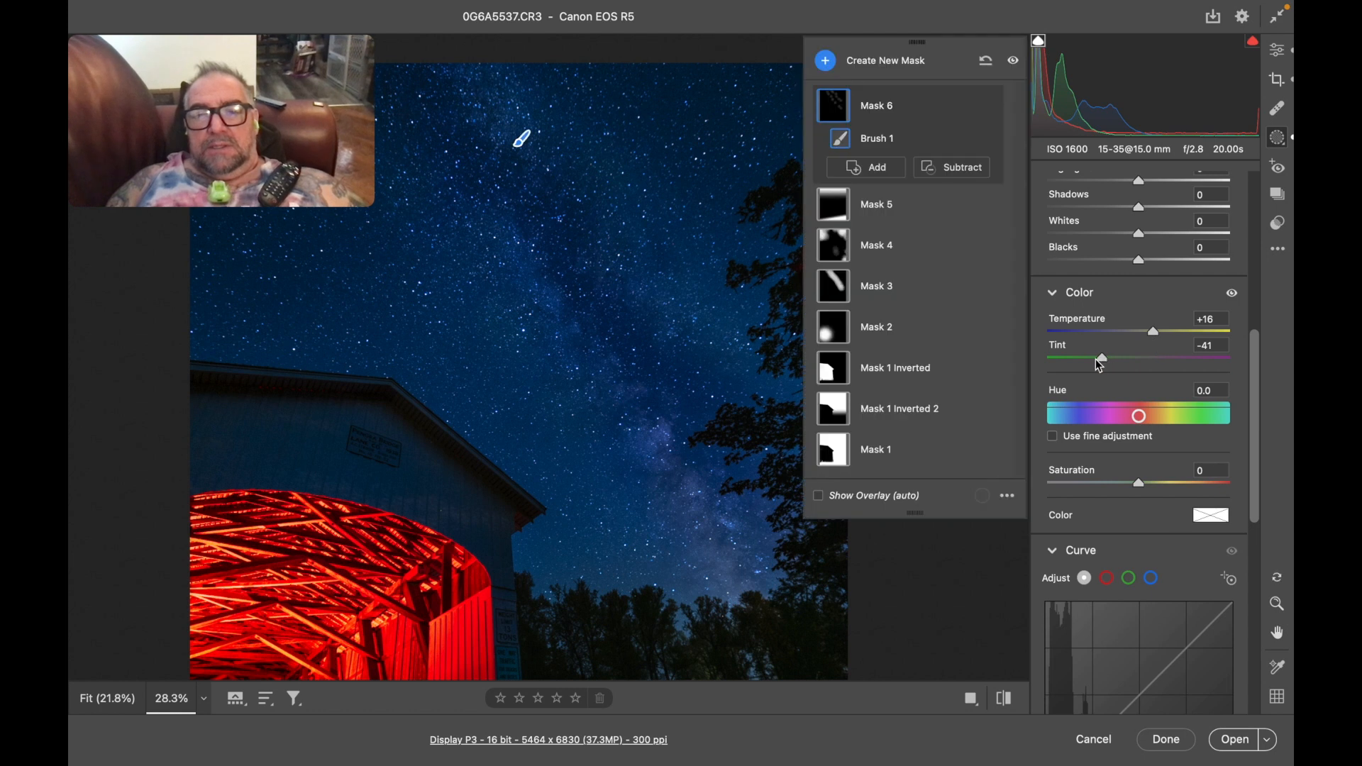
drag(1092, 360, 1088, 361)
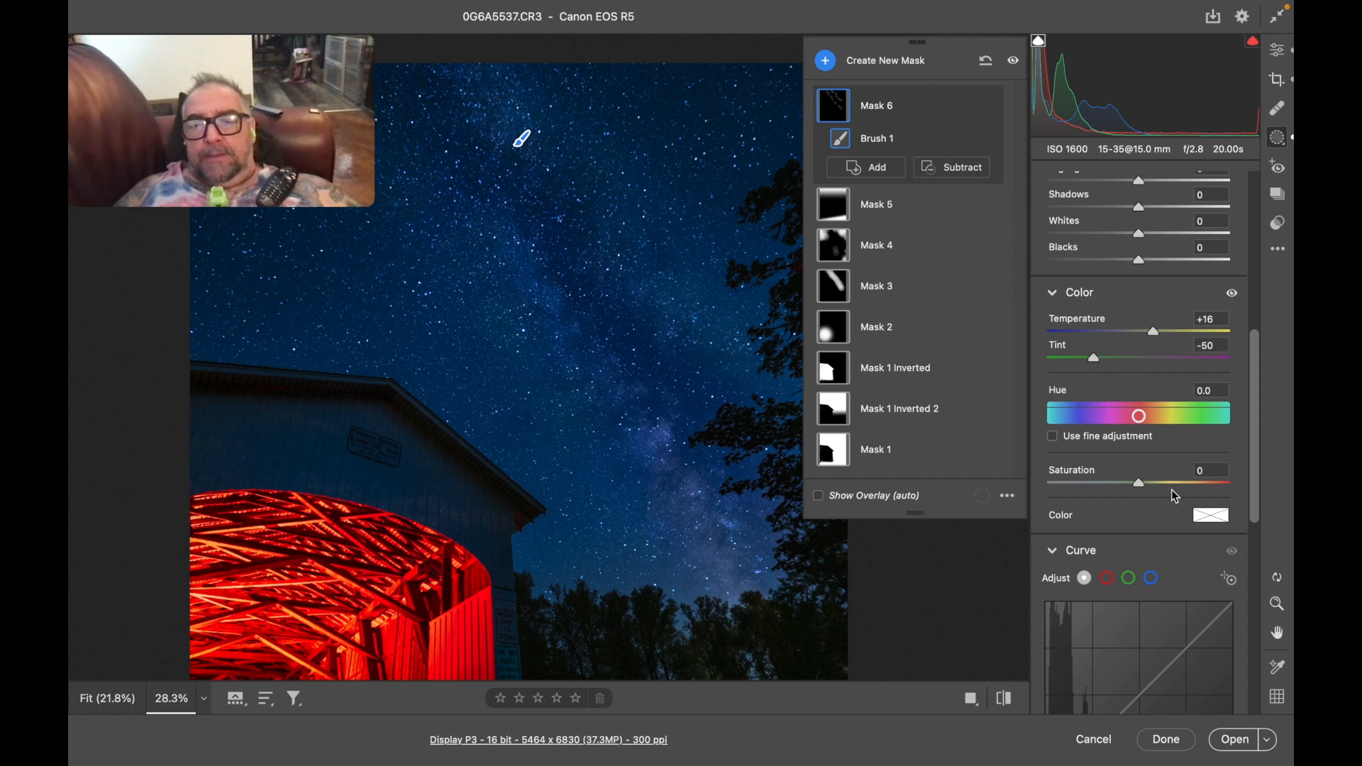
drag(1140, 486, 1146, 487)
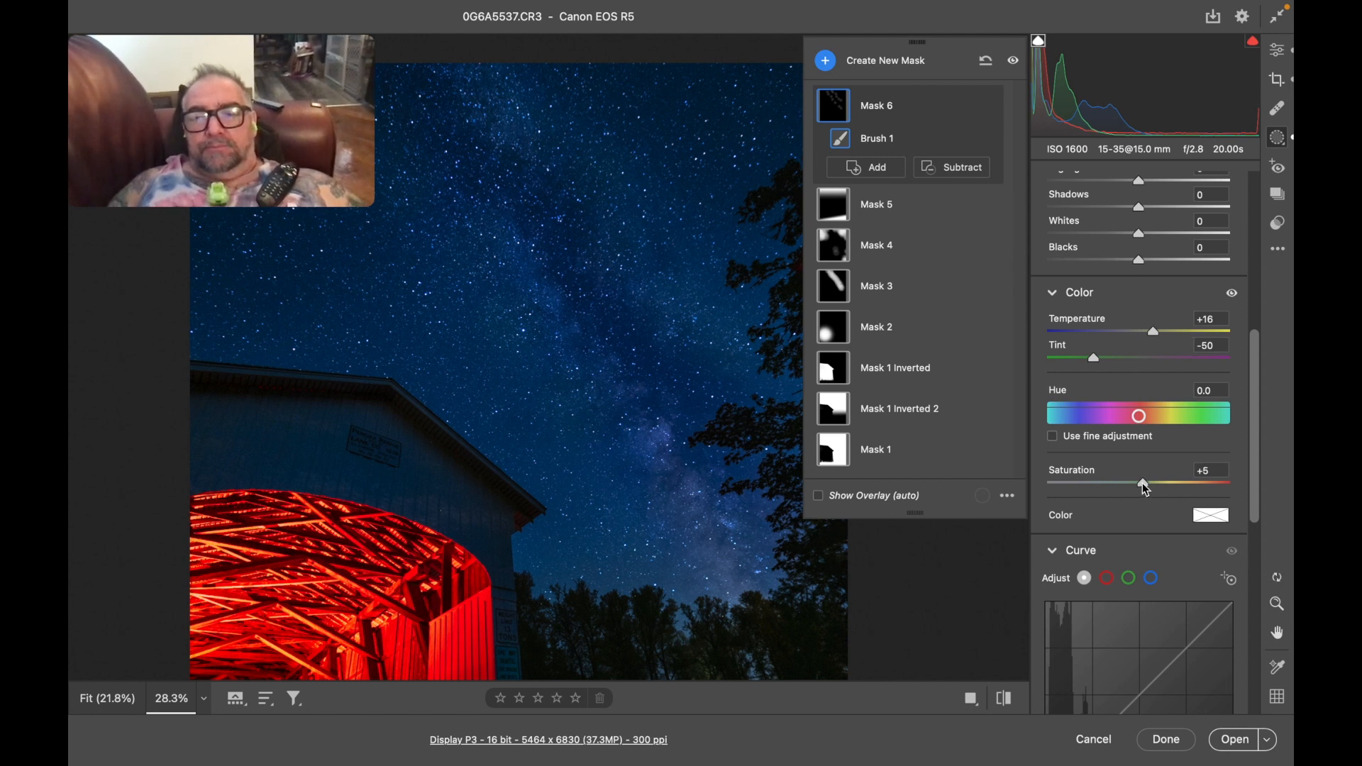
scroll(1155, 311, up, 4)
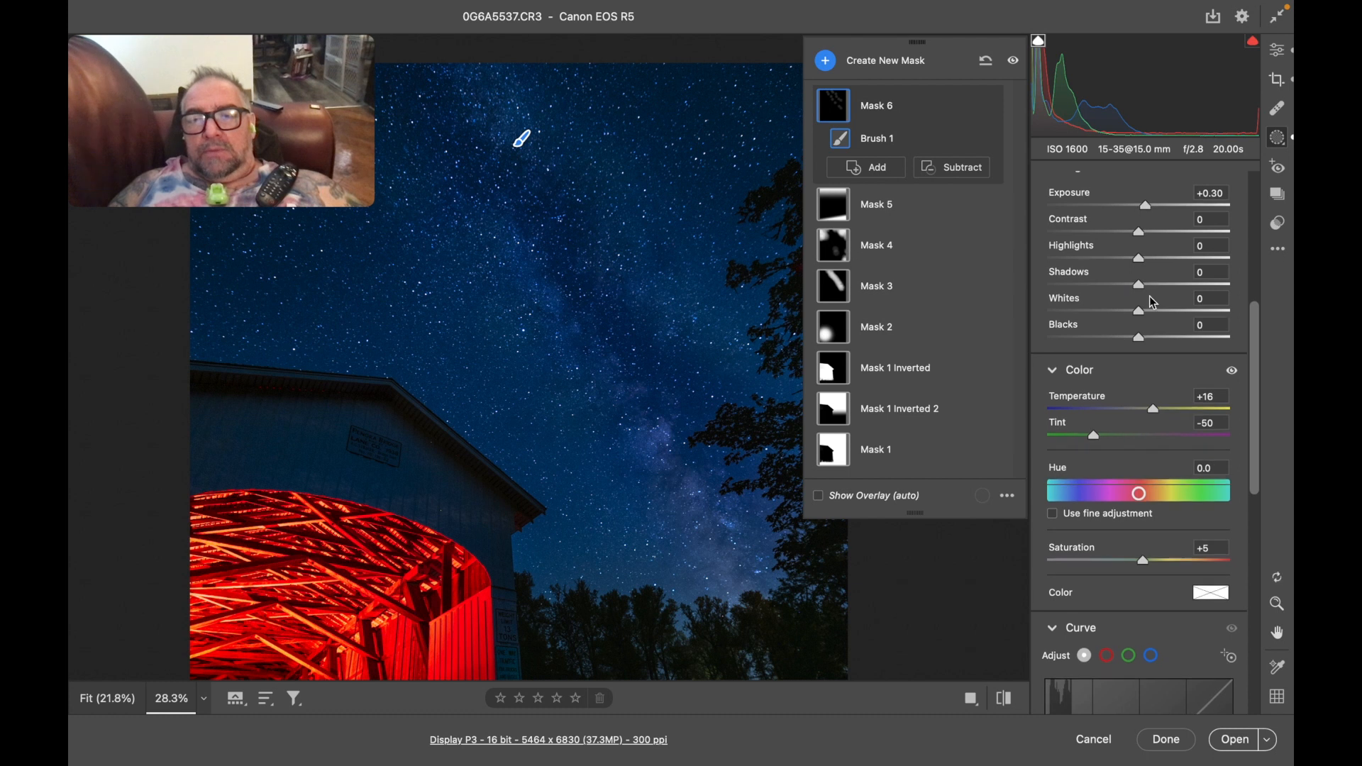
Step: Set the Milky Way dab mask's Whites to +3 and Blacks to -17
drag(1140, 373, 1127, 406)
scroll(548, 401, down, 3)
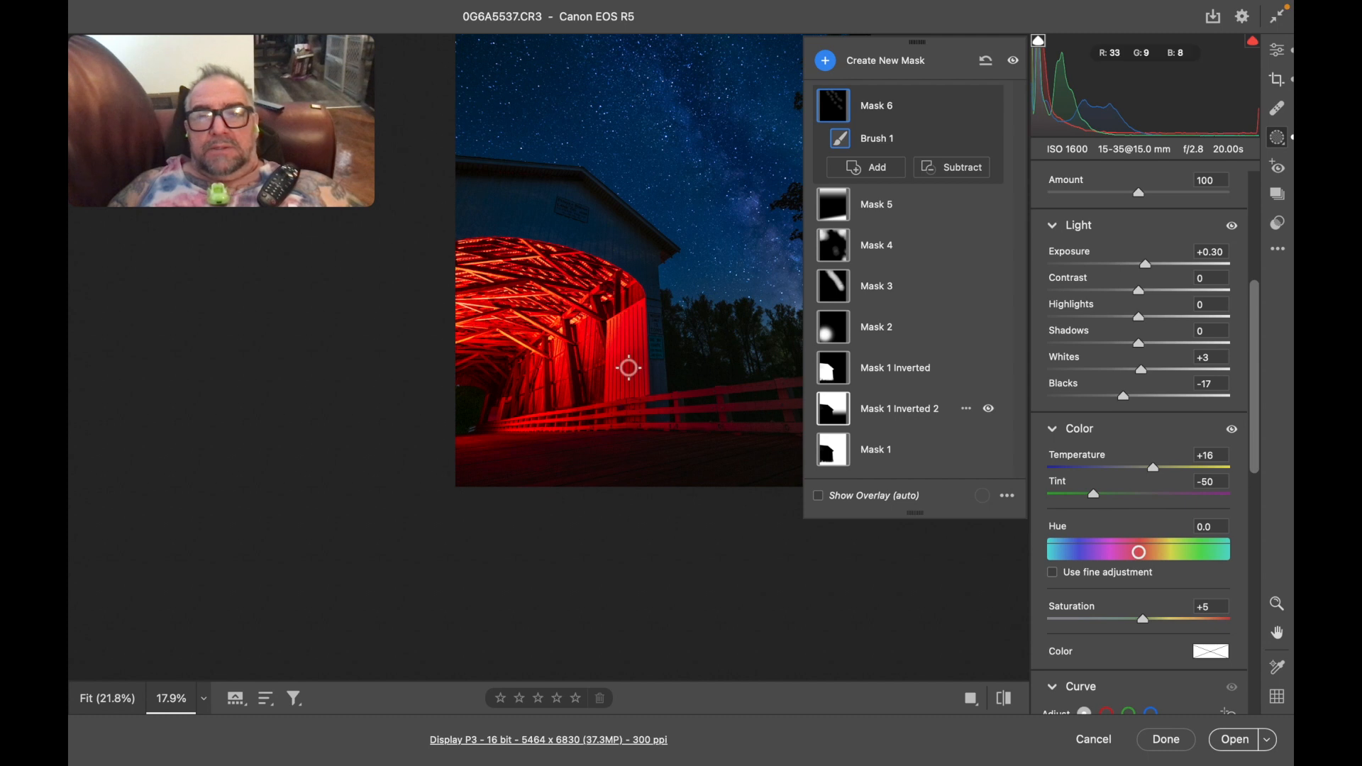
Step: Add a radial gradient mask as a long ellipse over the Milky Way, tilted and positioned to follow its diagonal band
click(825, 63)
click(897, 222)
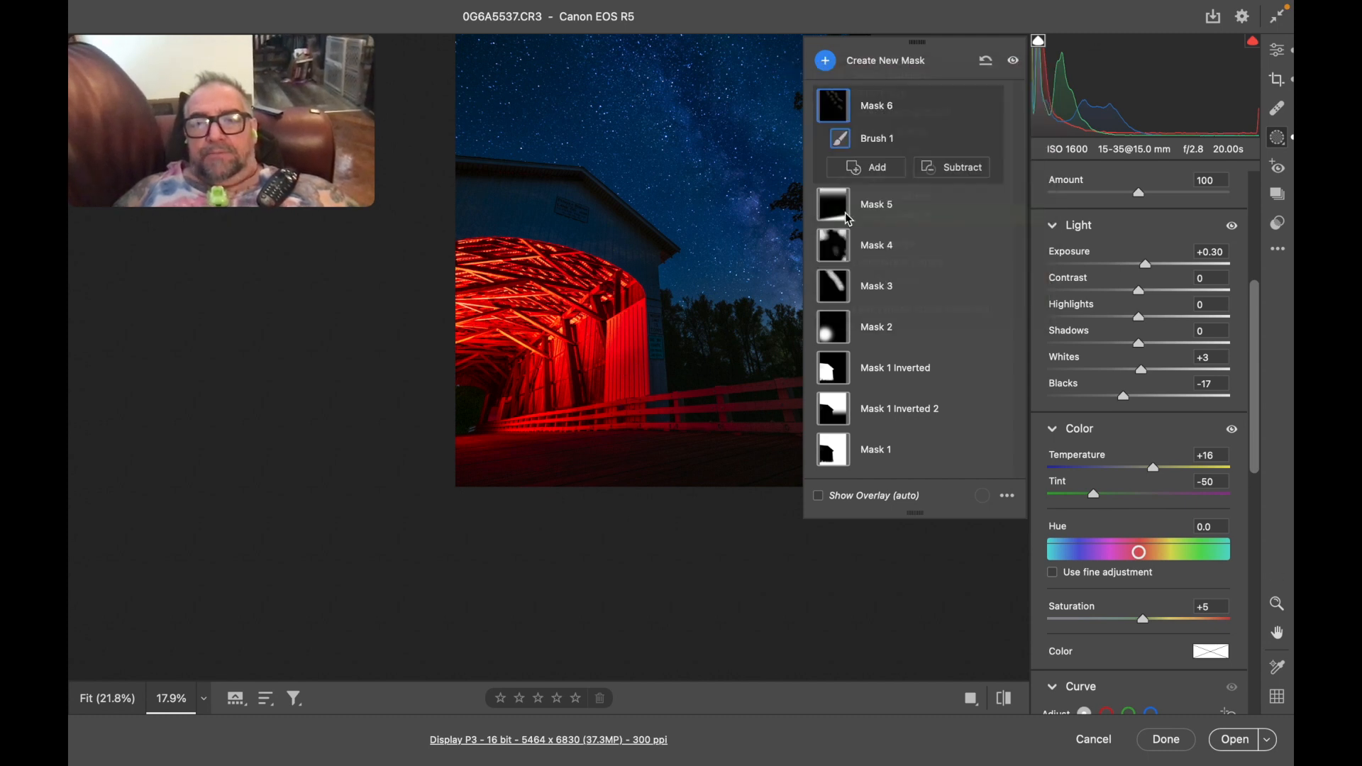
drag(618, 143, 736, 263)
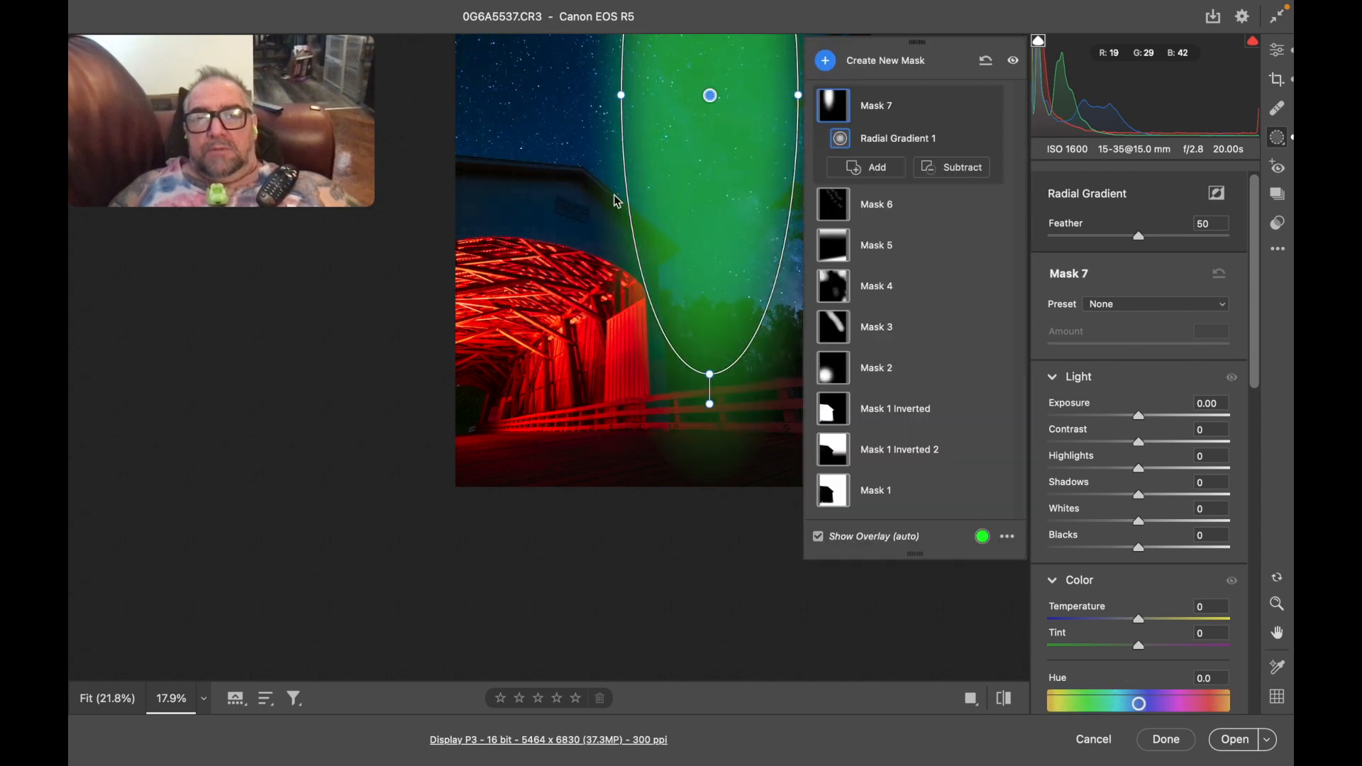
drag(594, 112, 595, 189)
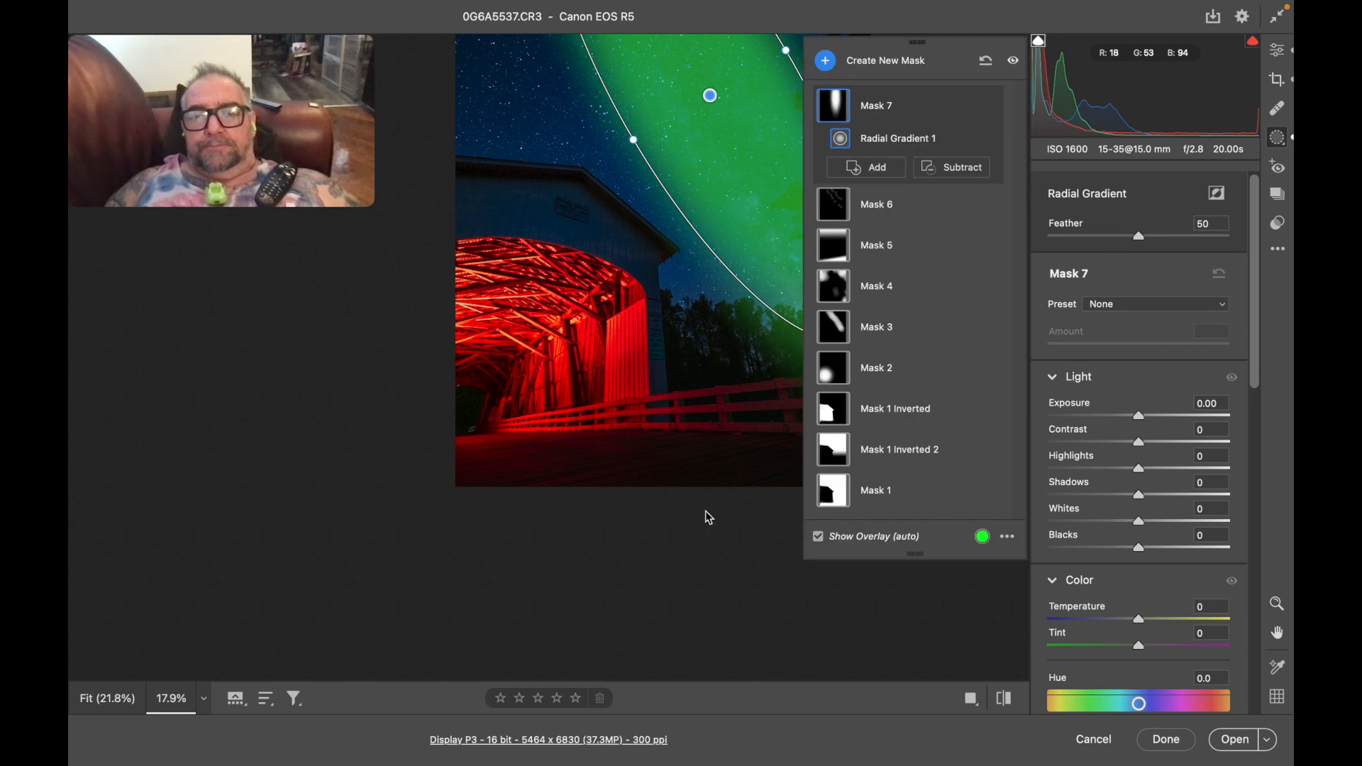
scroll(705, 511, right, 3)
scroll(705, 511, up, 5)
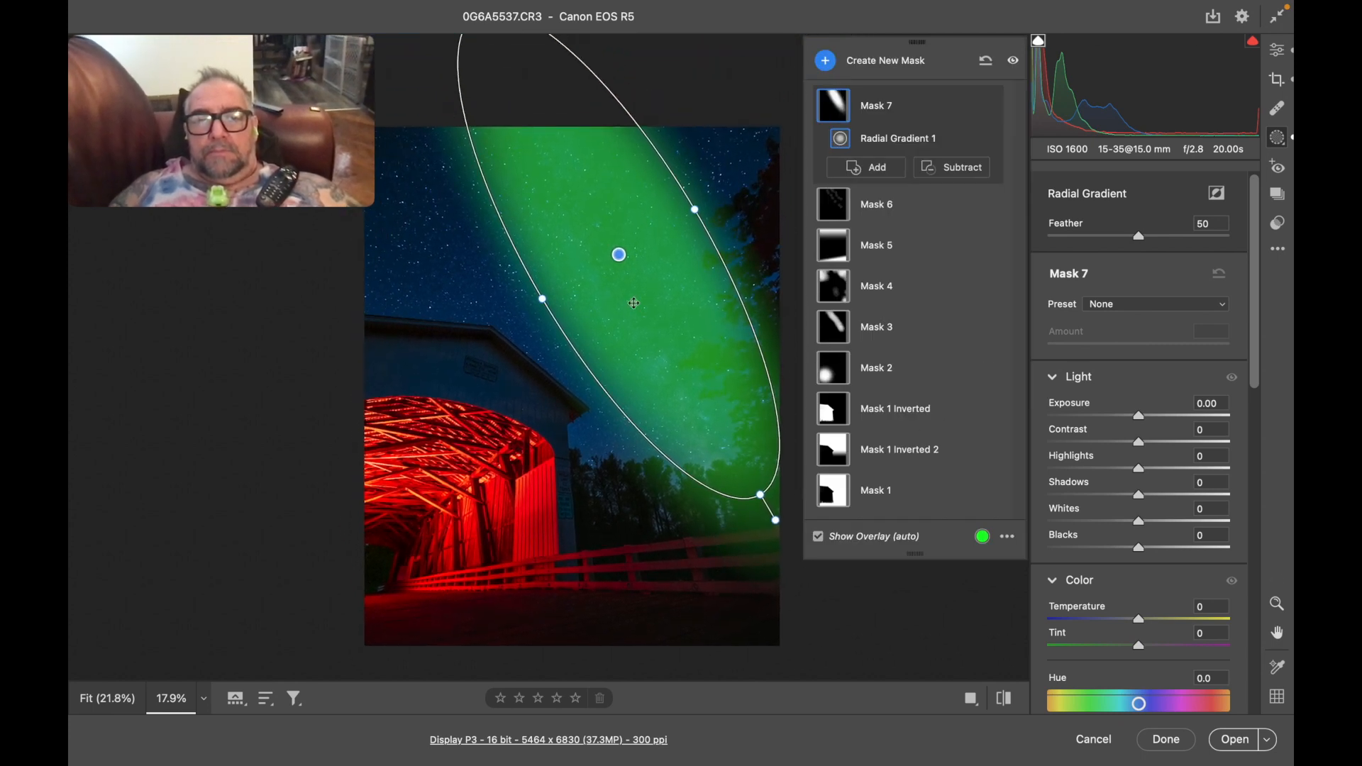
mouse_move(619, 254)
mouse_down()
mouse_move(839, 244)
mouse_move(642, 272)
mouse_move(618, 270)
mouse_move(596, 235)
mouse_move(599, 248)
mouse_up()
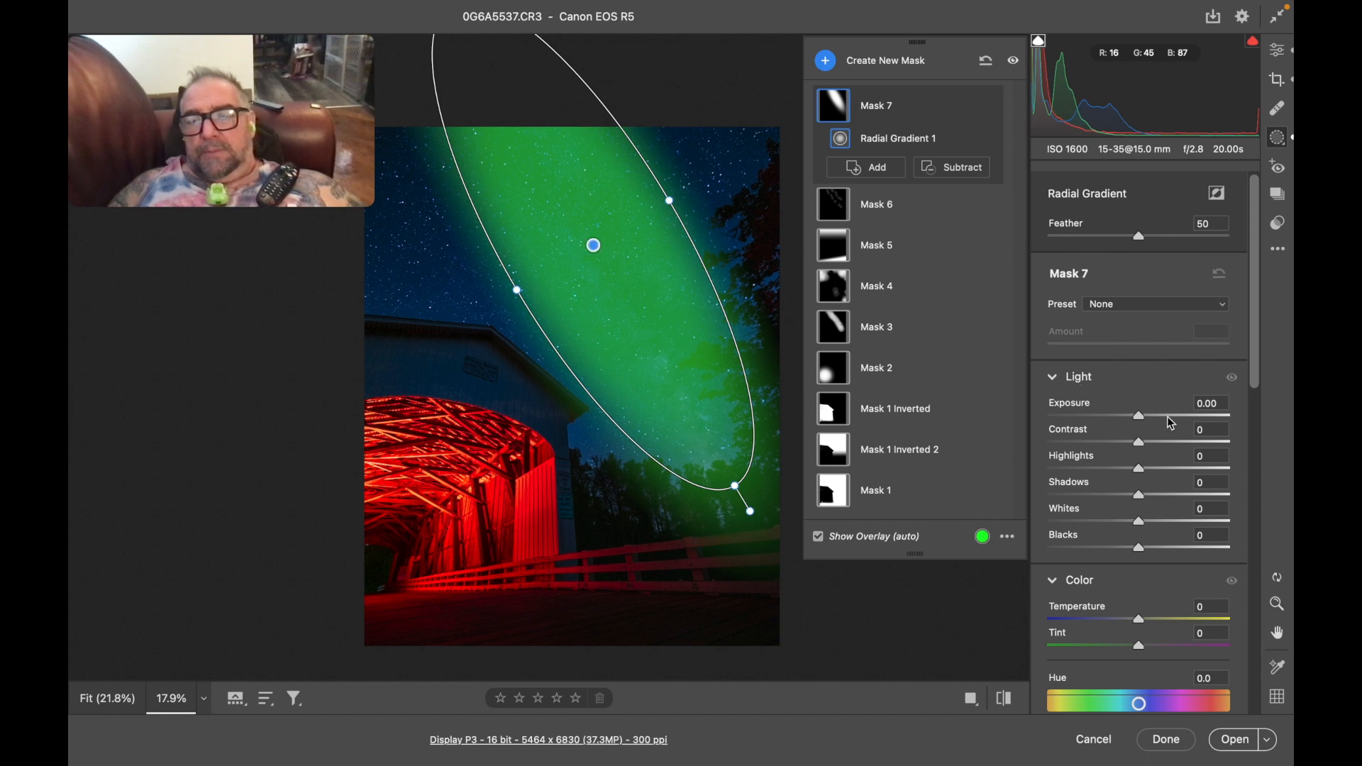
Step: Give the Milky Way radial mask Exposure +0.05, Tint +4 and Temperature +8, and shift it slightly down along the band
drag(1142, 423, 1140, 416)
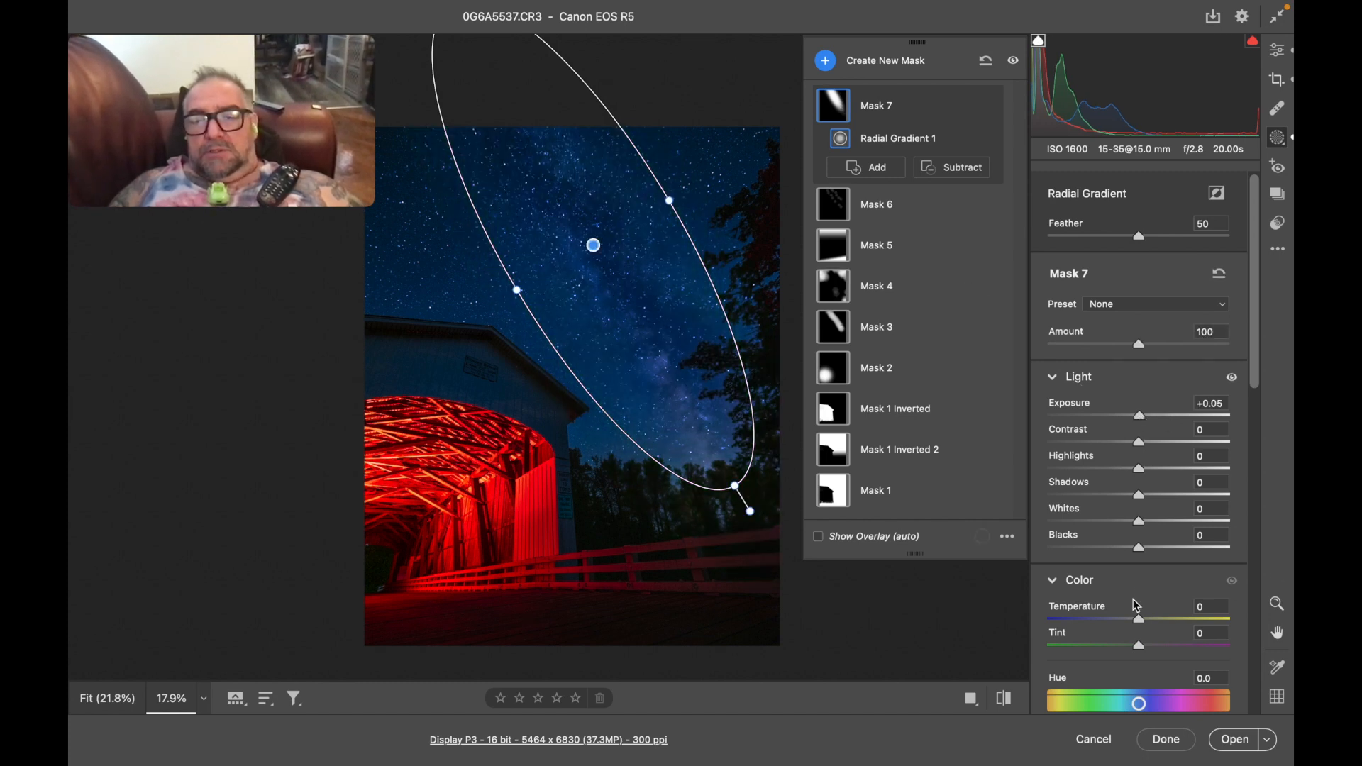
drag(1146, 650, 1158, 651)
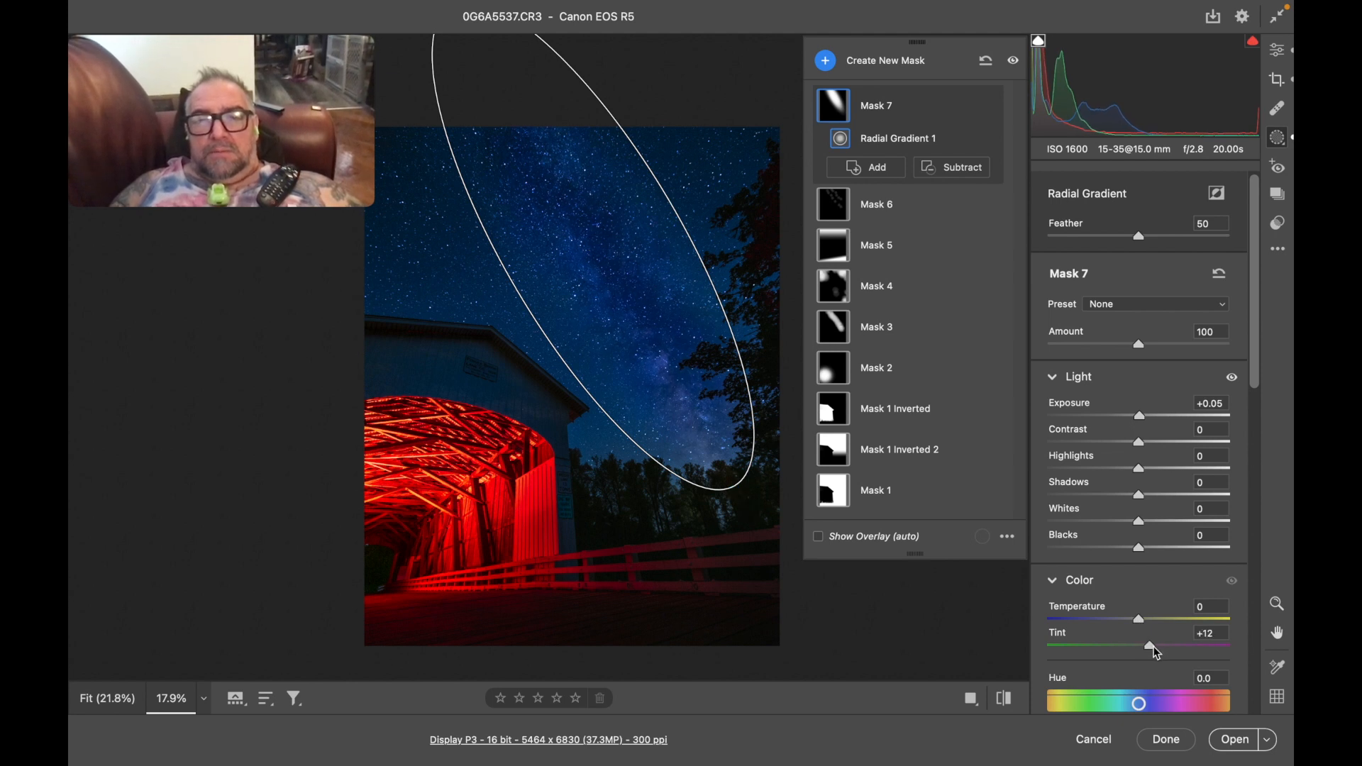
drag(1155, 653, 1152, 654)
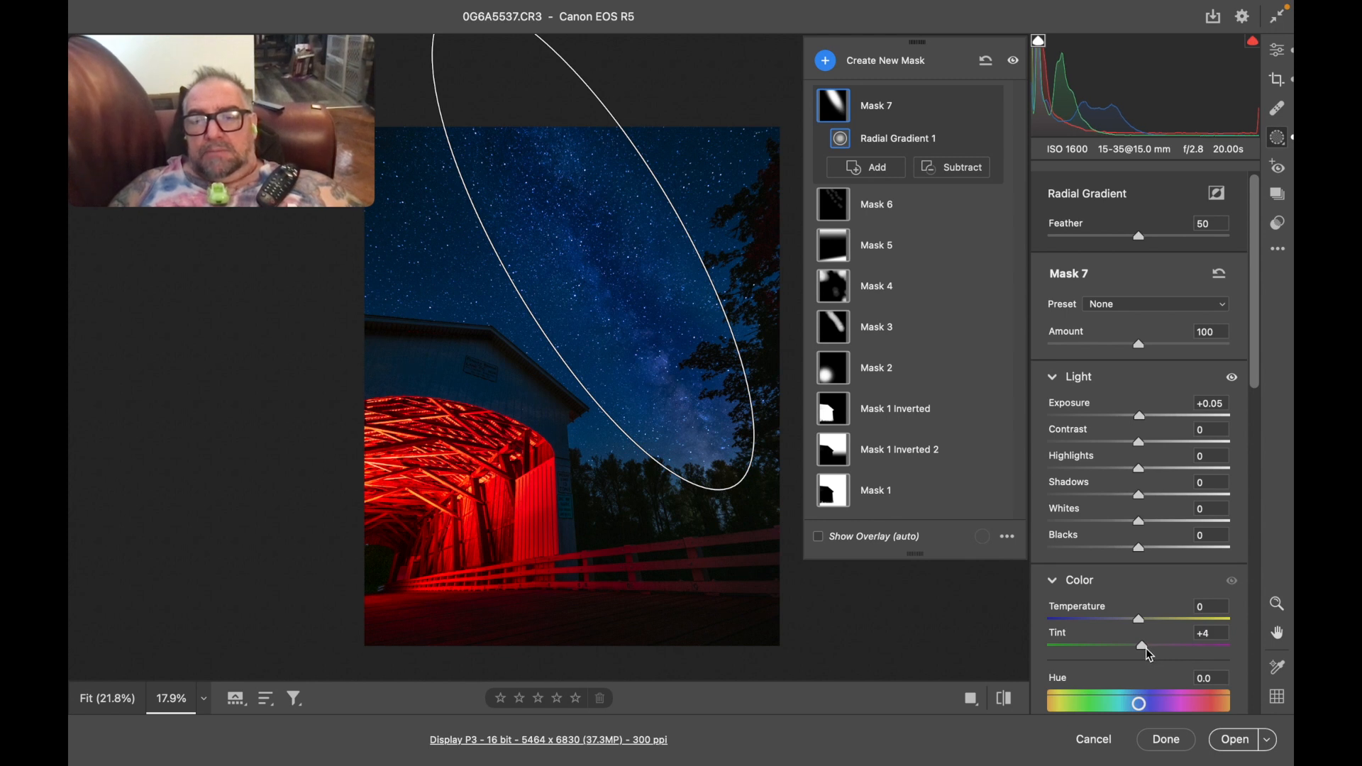
mouse_move(1147, 649)
mouse_down()
mouse_move(1133, 627)
mouse_move(1147, 629)
mouse_up()
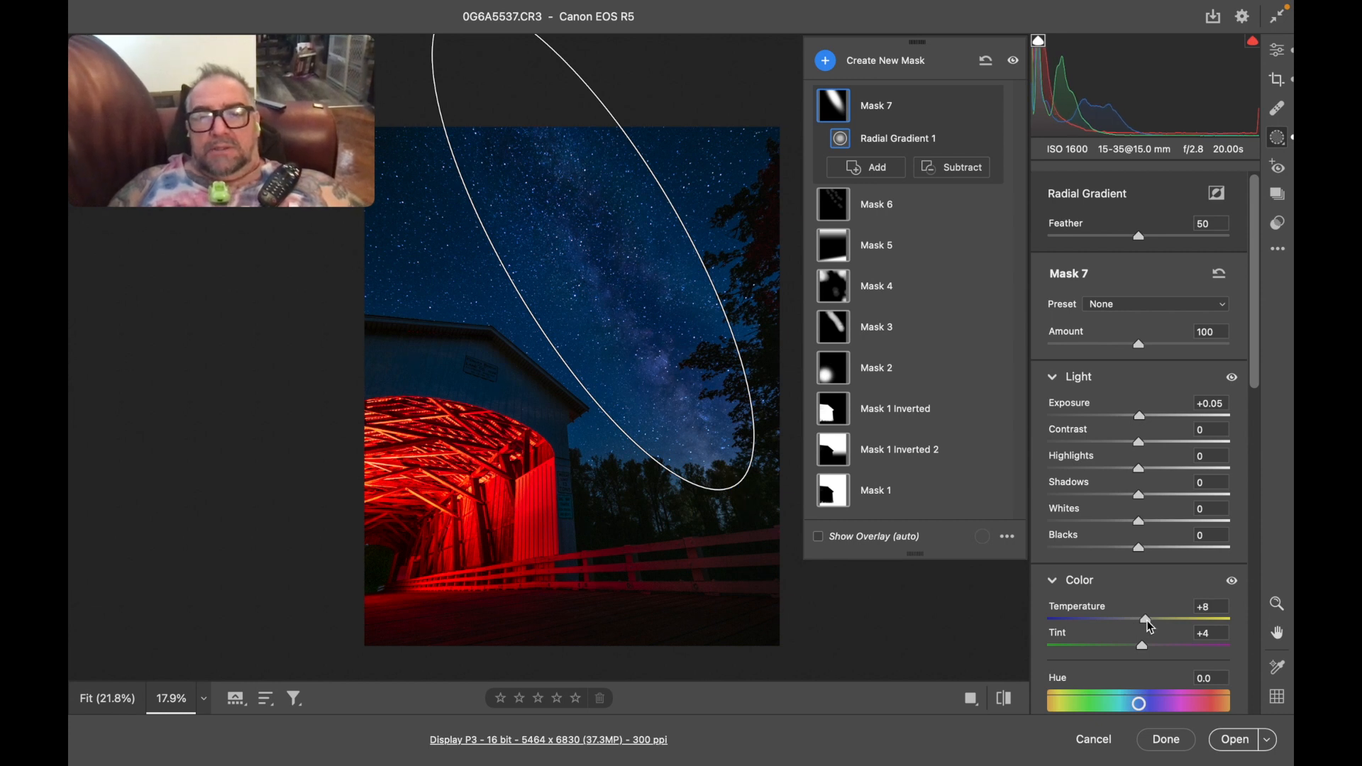
drag(1150, 627, 1149, 626)
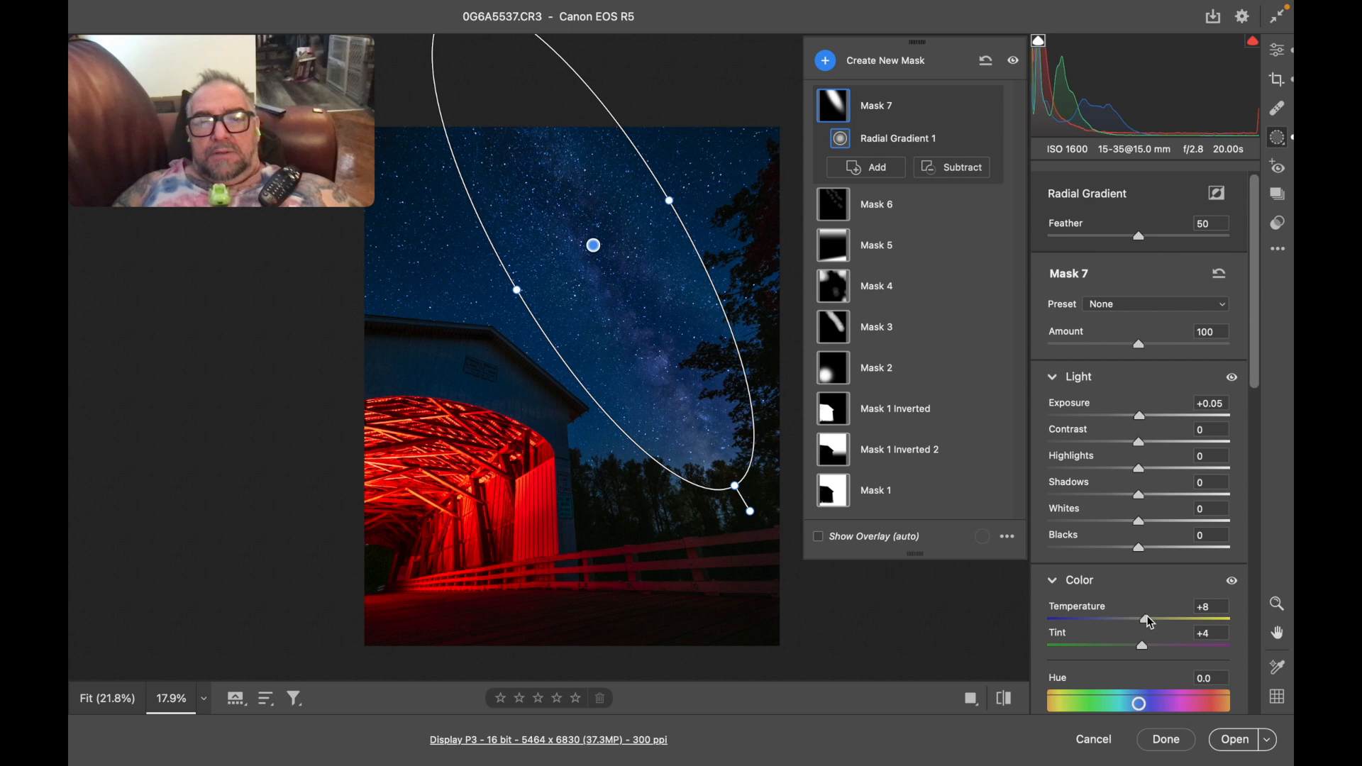
mouse_move(605, 271)
mouse_down()
mouse_move(609, 286)
mouse_move(606, 272)
mouse_up()
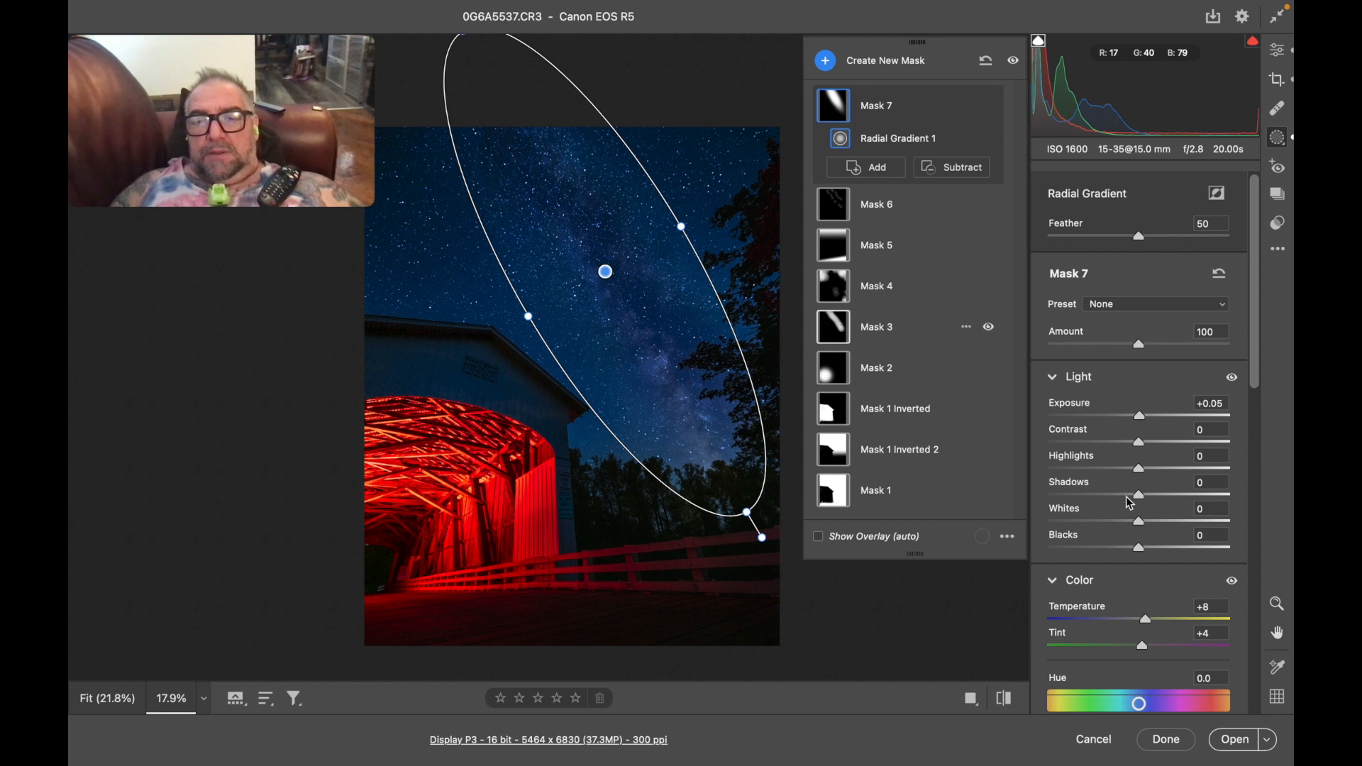
Step: Adjust the Milky Way radial mask's tones with Whites +9, Highlights -9 and Blacks -8
drag(1141, 521, 1144, 521)
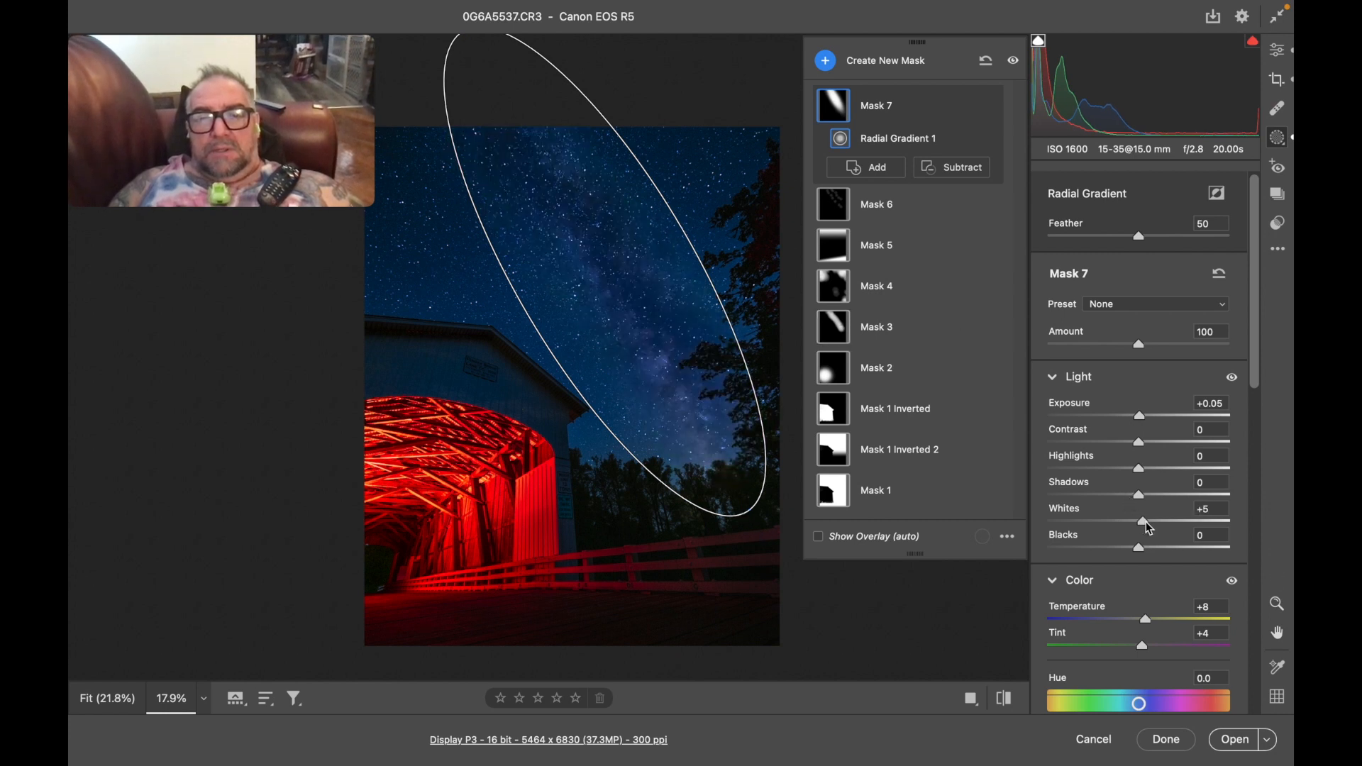
drag(1149, 521, 1149, 521)
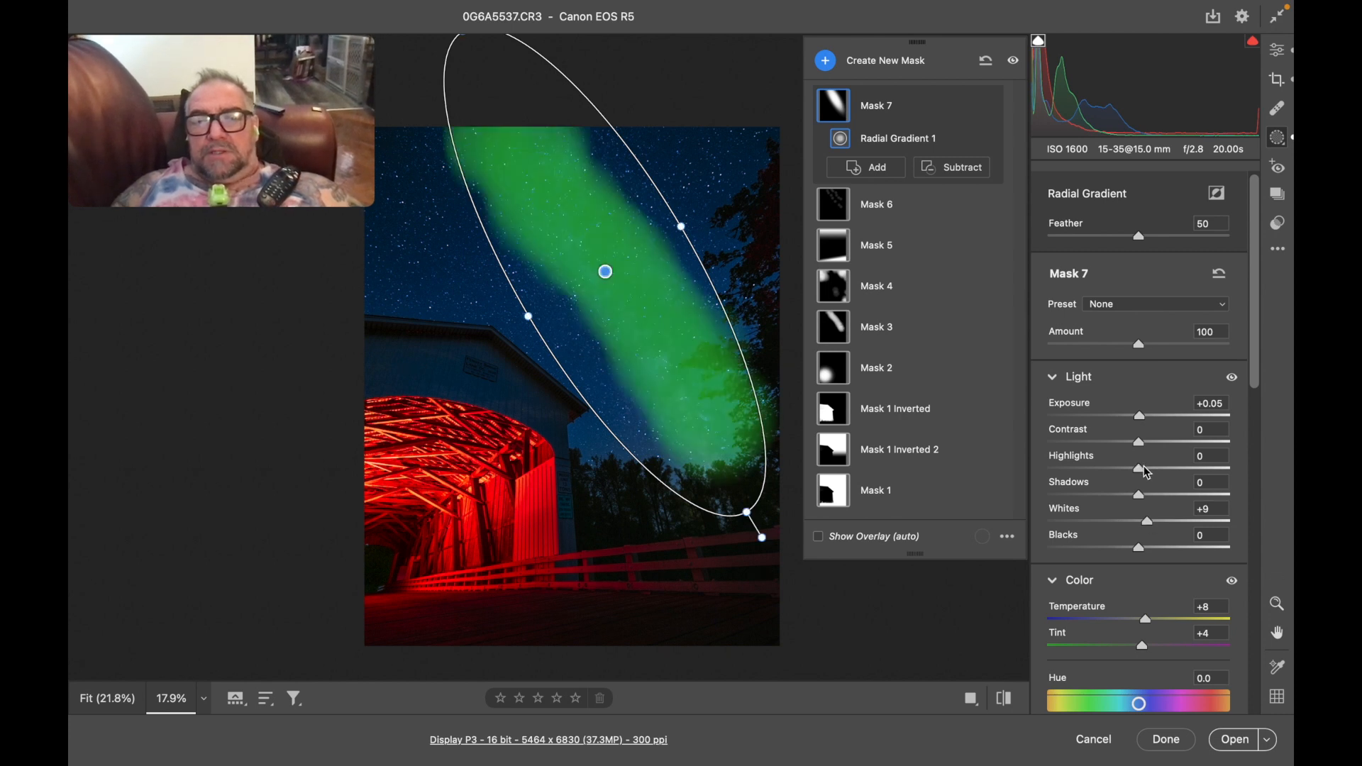
mouse_move(1141, 466)
mouse_down()
mouse_move(1156, 467)
mouse_move(1139, 472)
mouse_up()
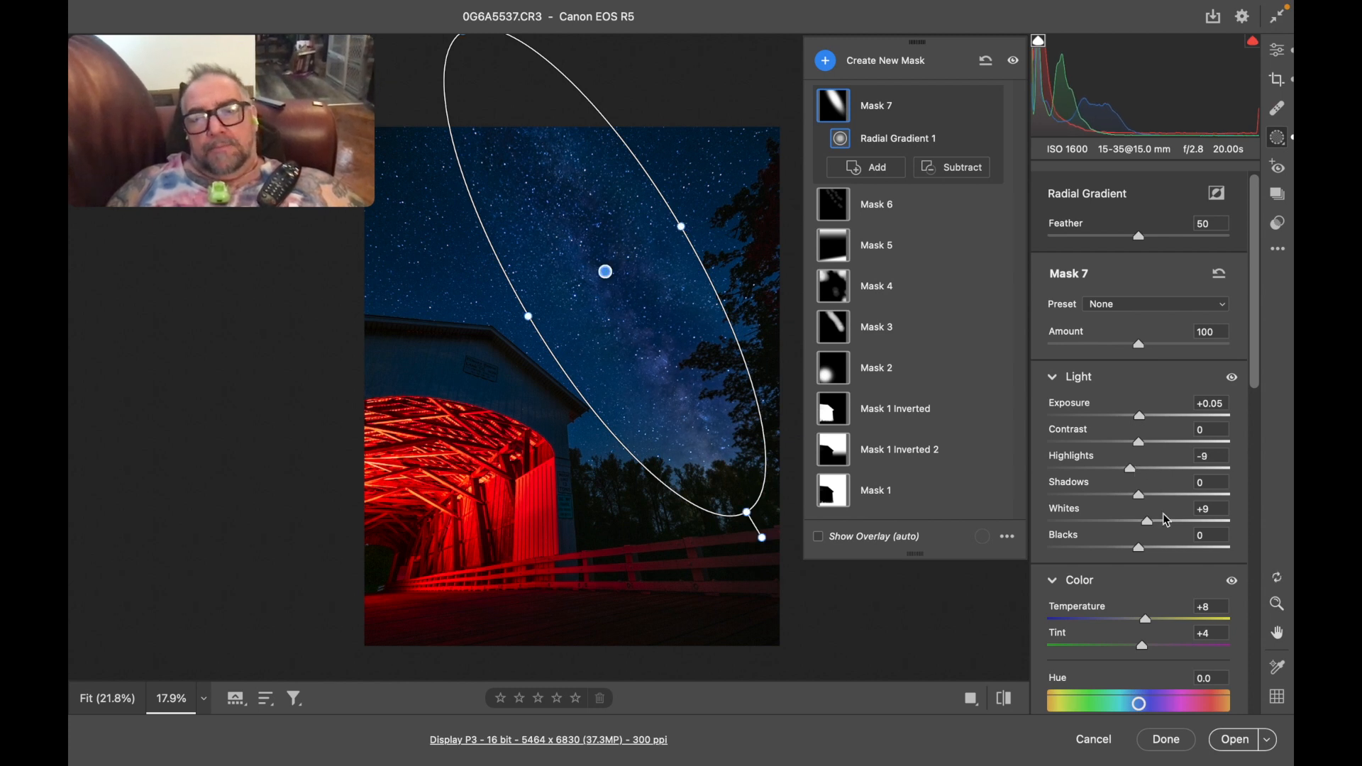
drag(1141, 549, 1134, 549)
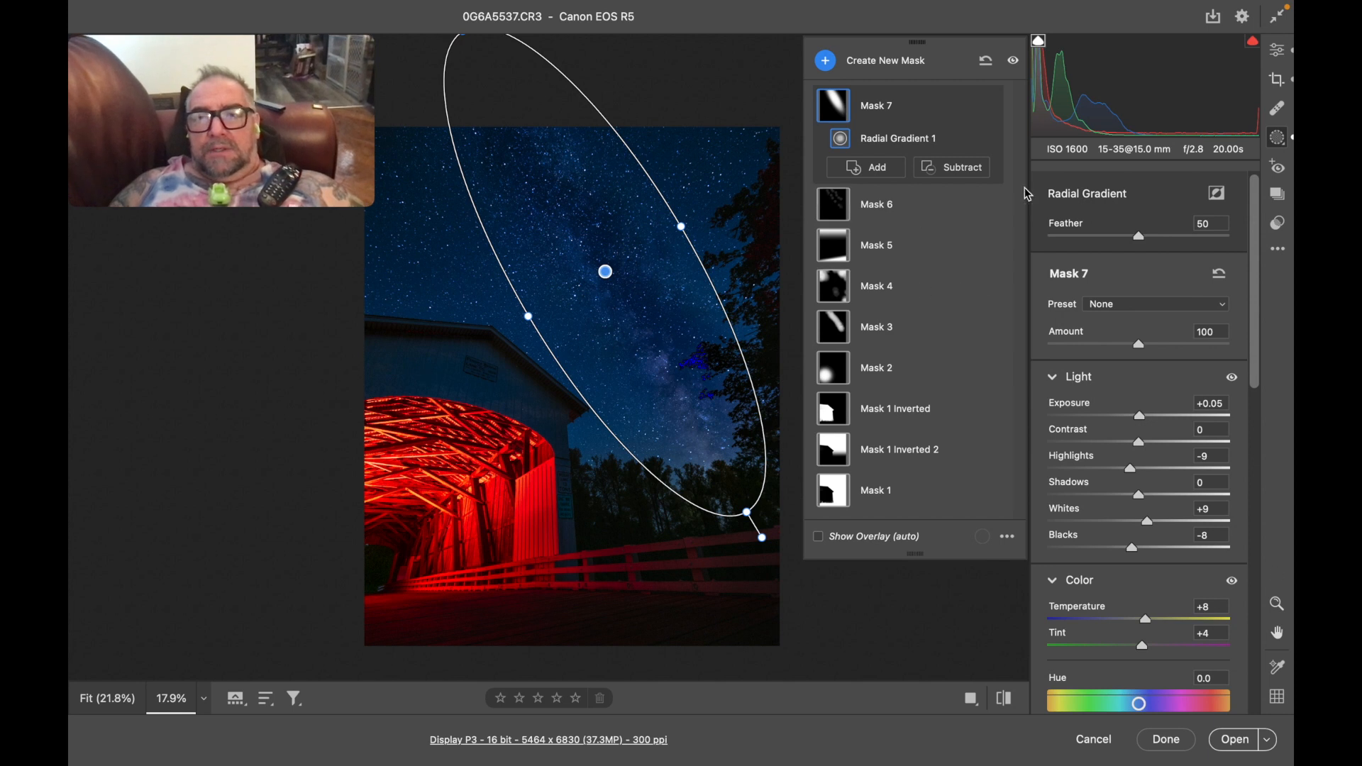
Step: Set the bridge opening's radial mask to Blacks -18, Shadows +19 and Highlights -25, and narrow its ellipse slightly
mouse_move(846, 108)
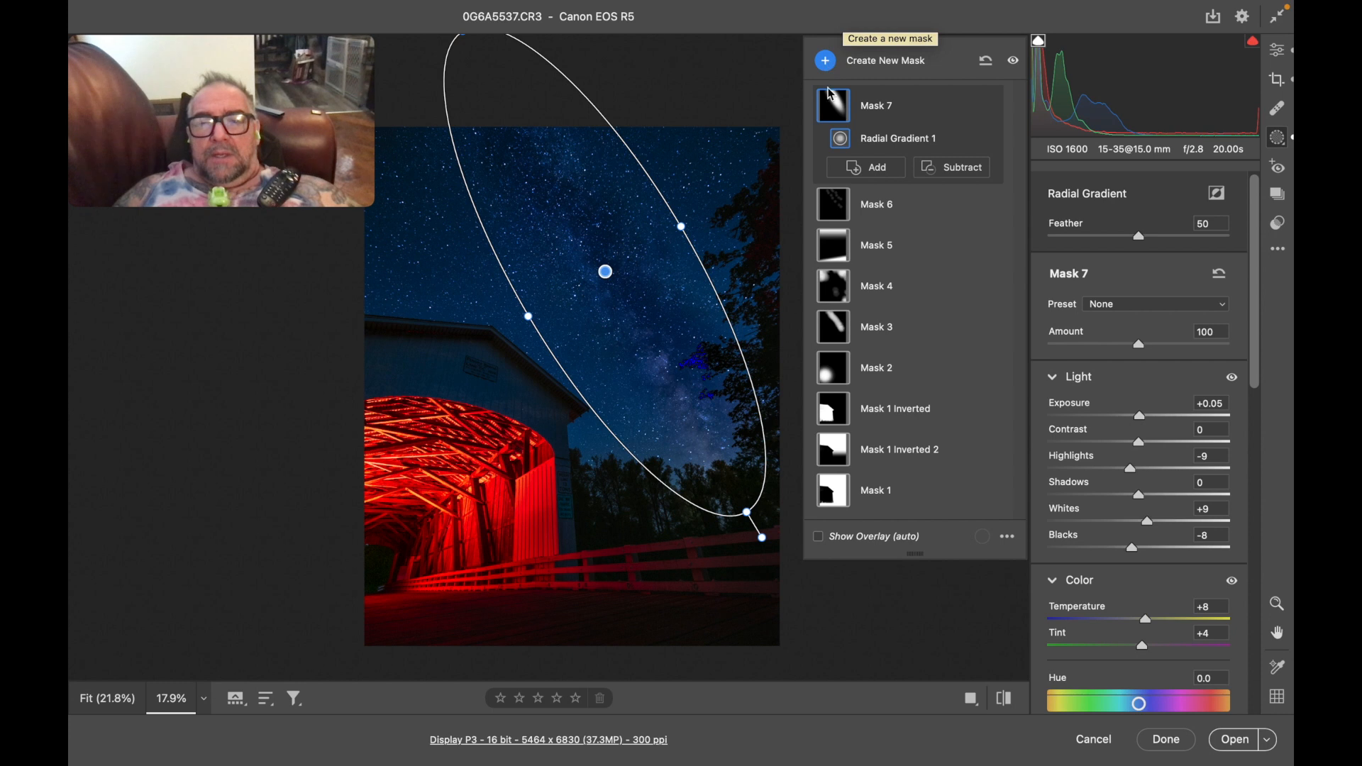
click(838, 375)
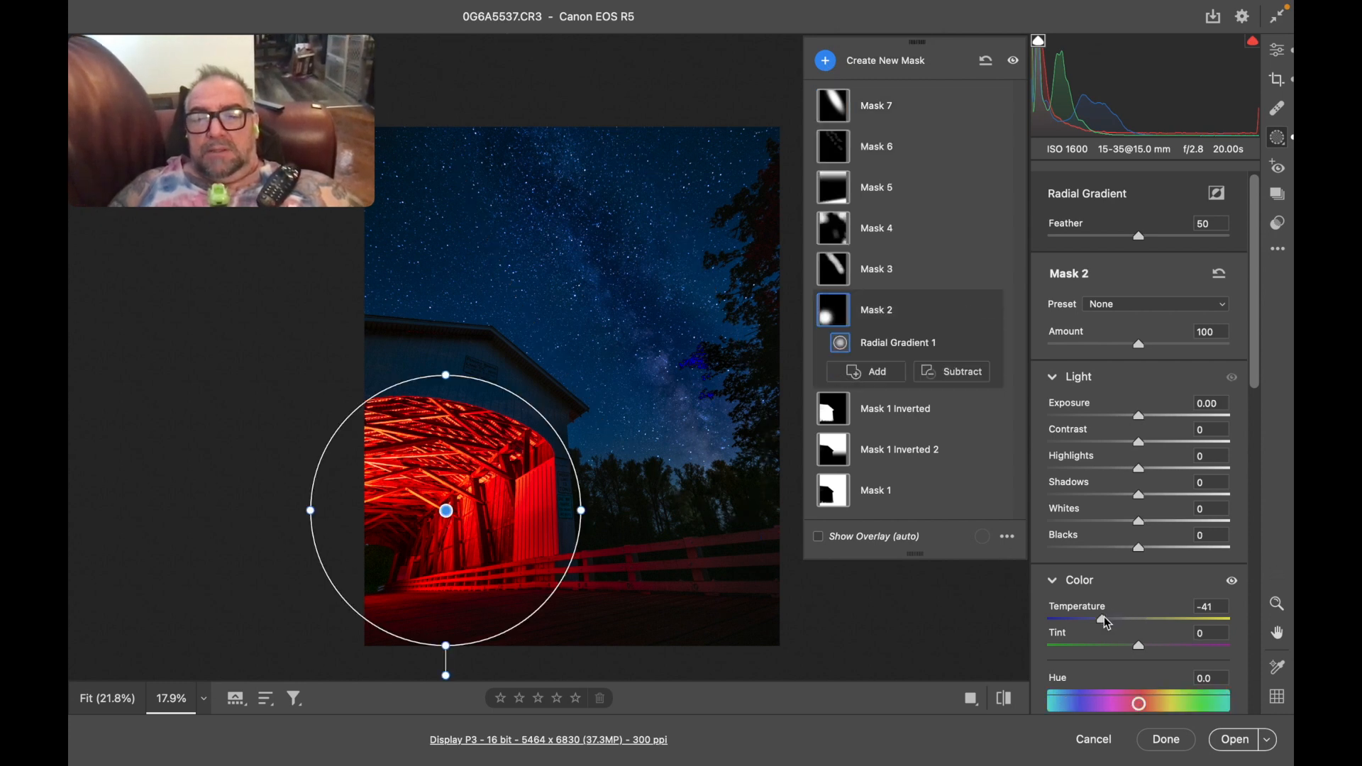
scroll(1136, 586, down, 3)
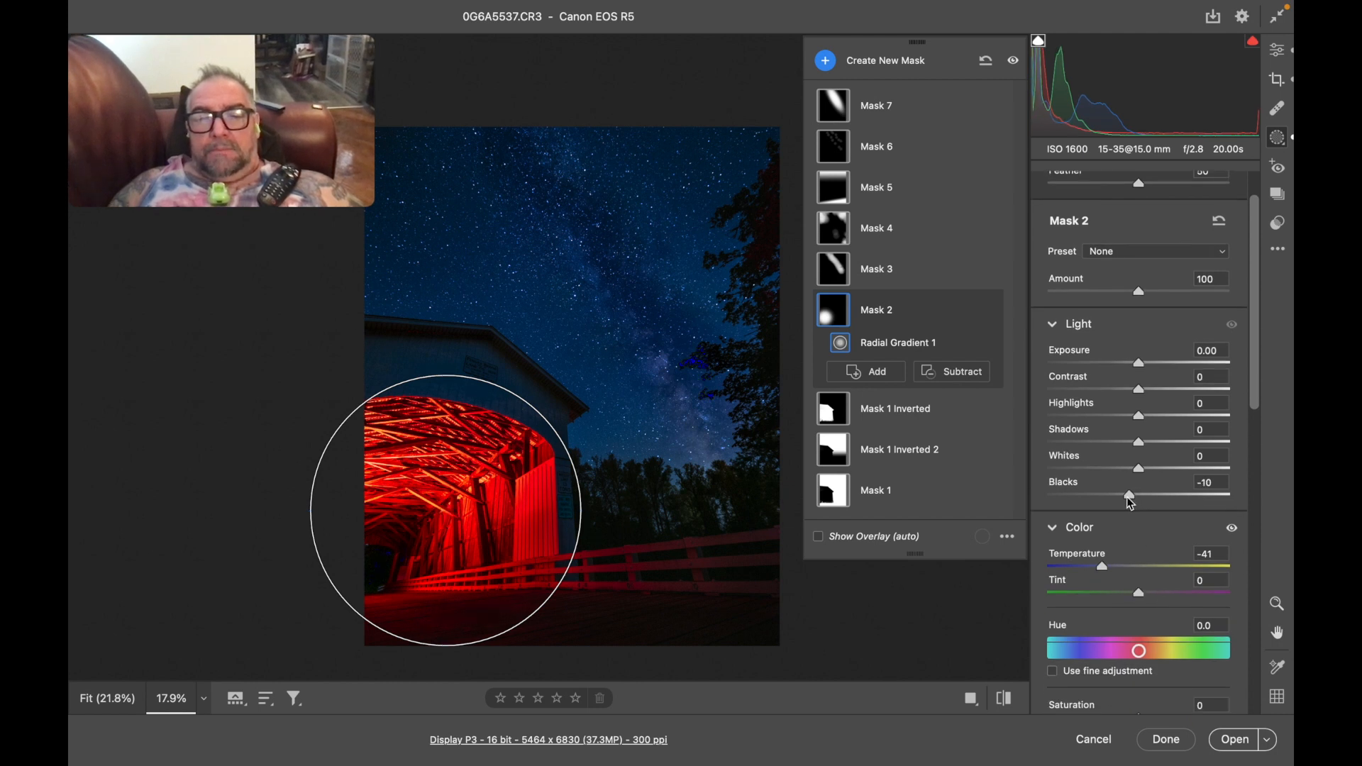
drag(1122, 497, 1123, 498)
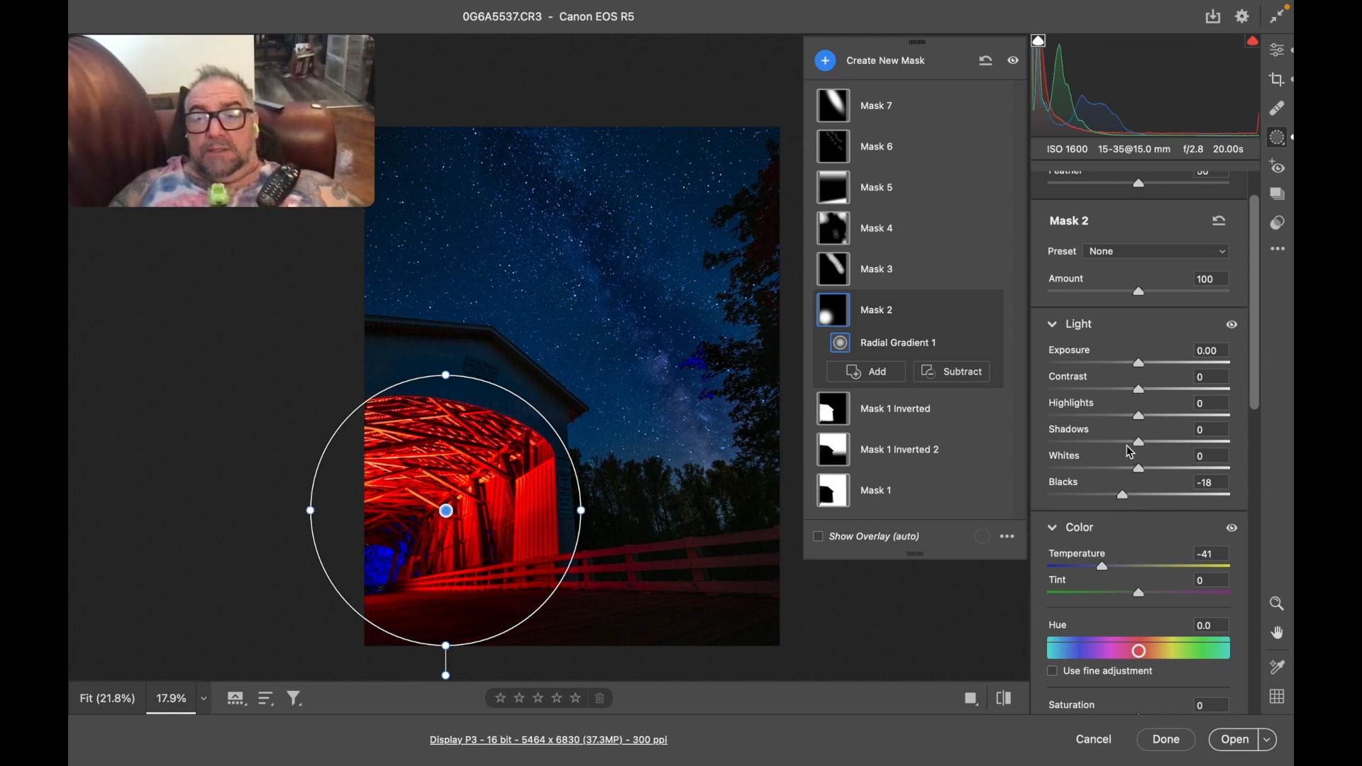
drag(1141, 446, 1153, 447)
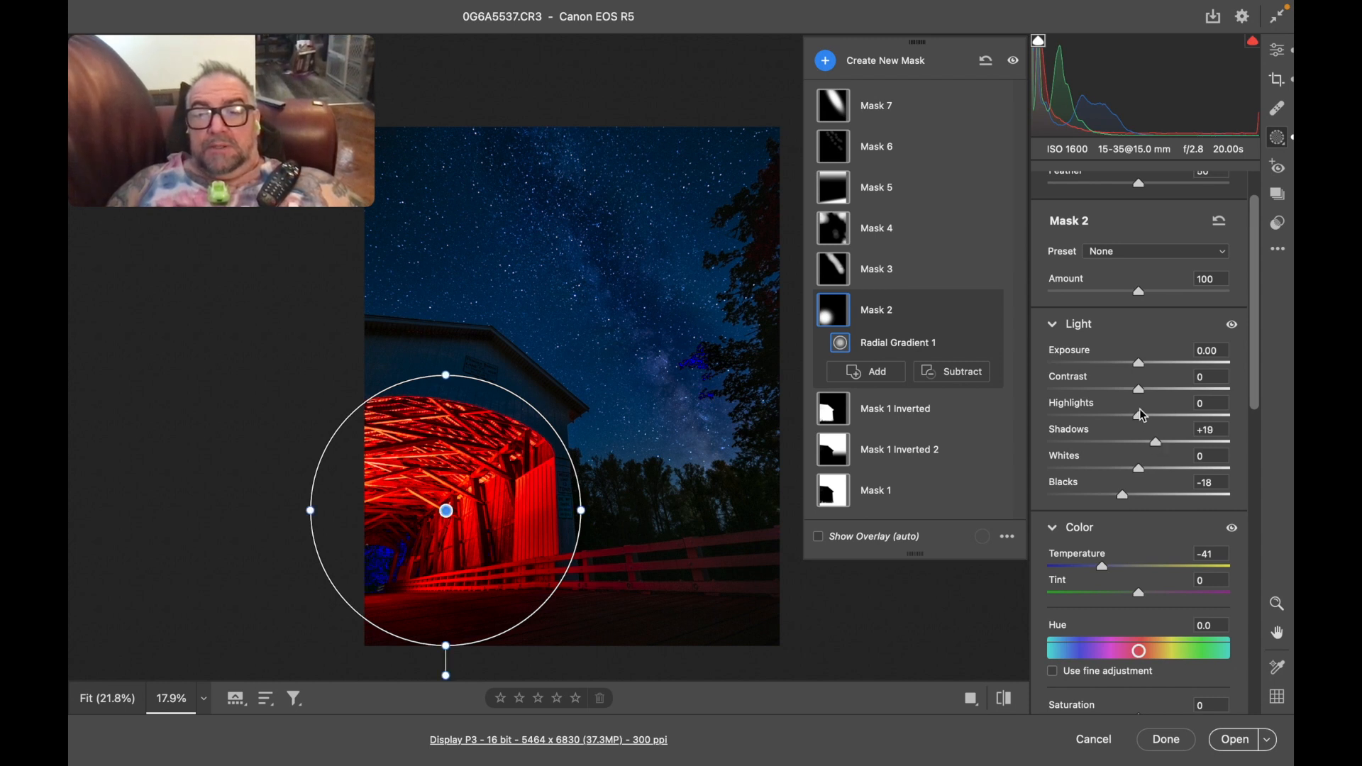
drag(1144, 422, 1129, 424)
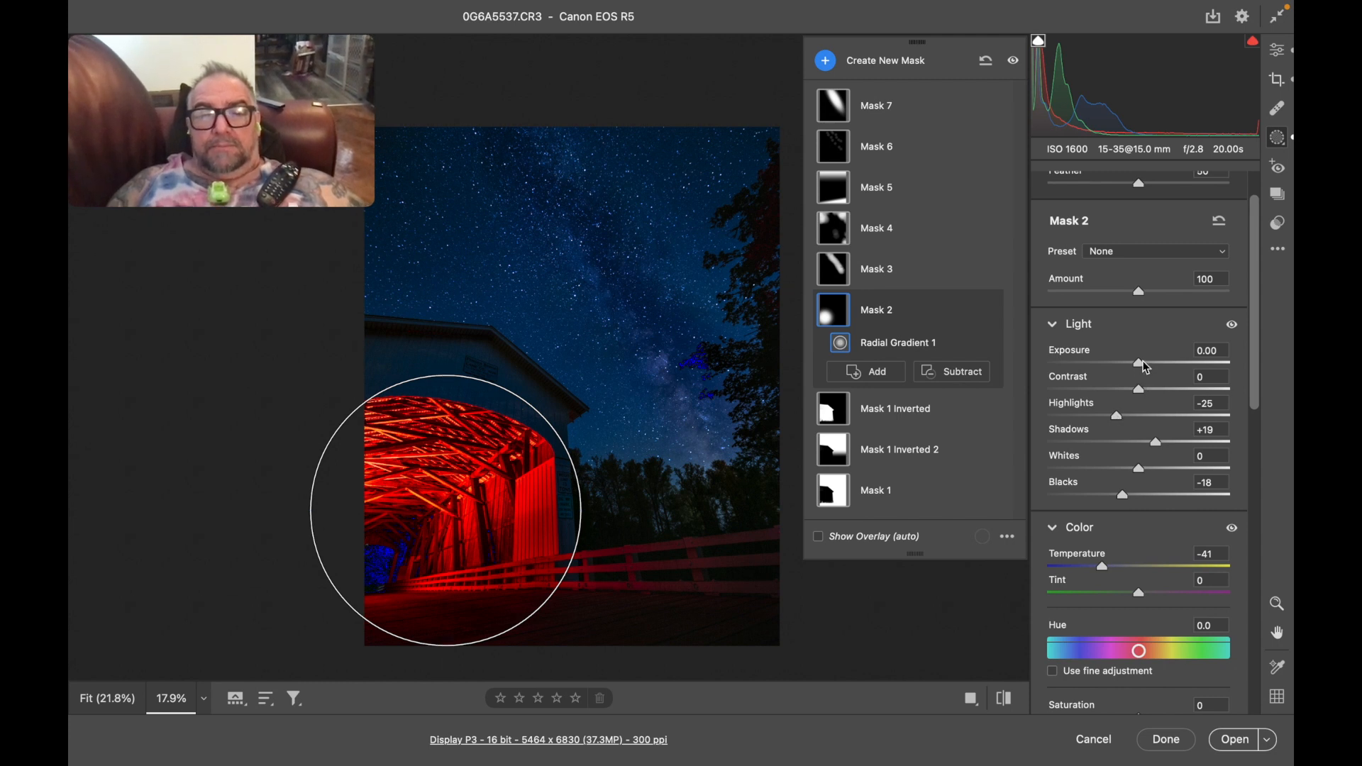
drag(1142, 361, 1146, 361)
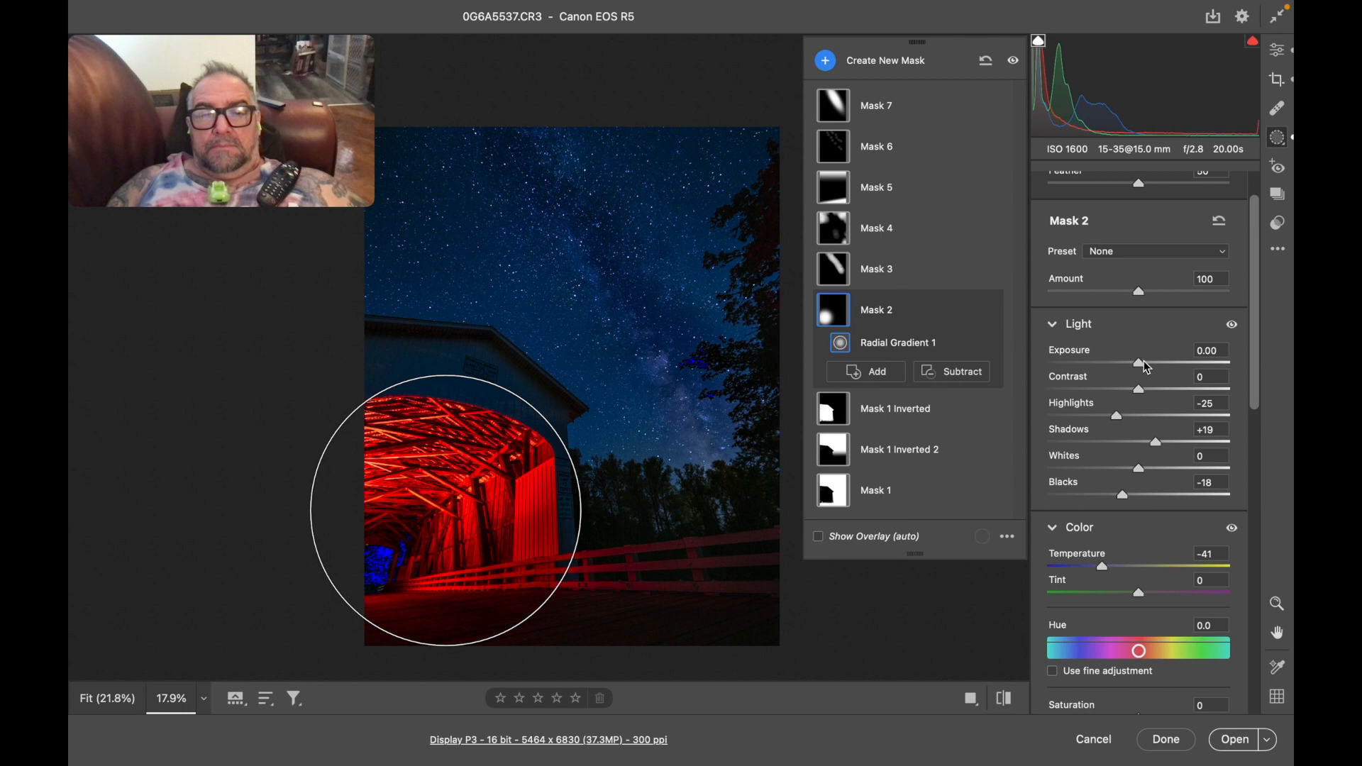
drag(581, 510, 573, 511)
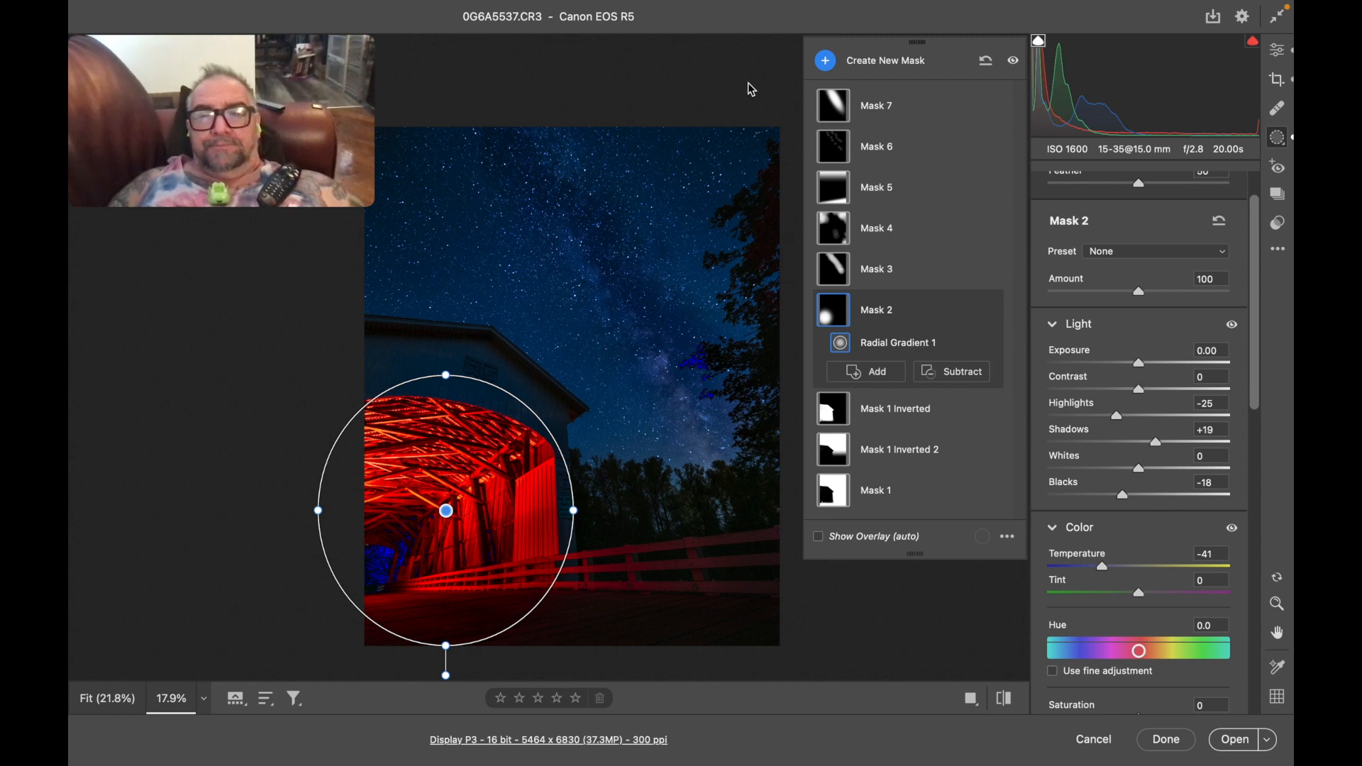
Step: Examine the sky, tree line, bridge interior and railing up close in the global edit view without a mask selected
click(1278, 55)
scroll(779, 133, left, 3)
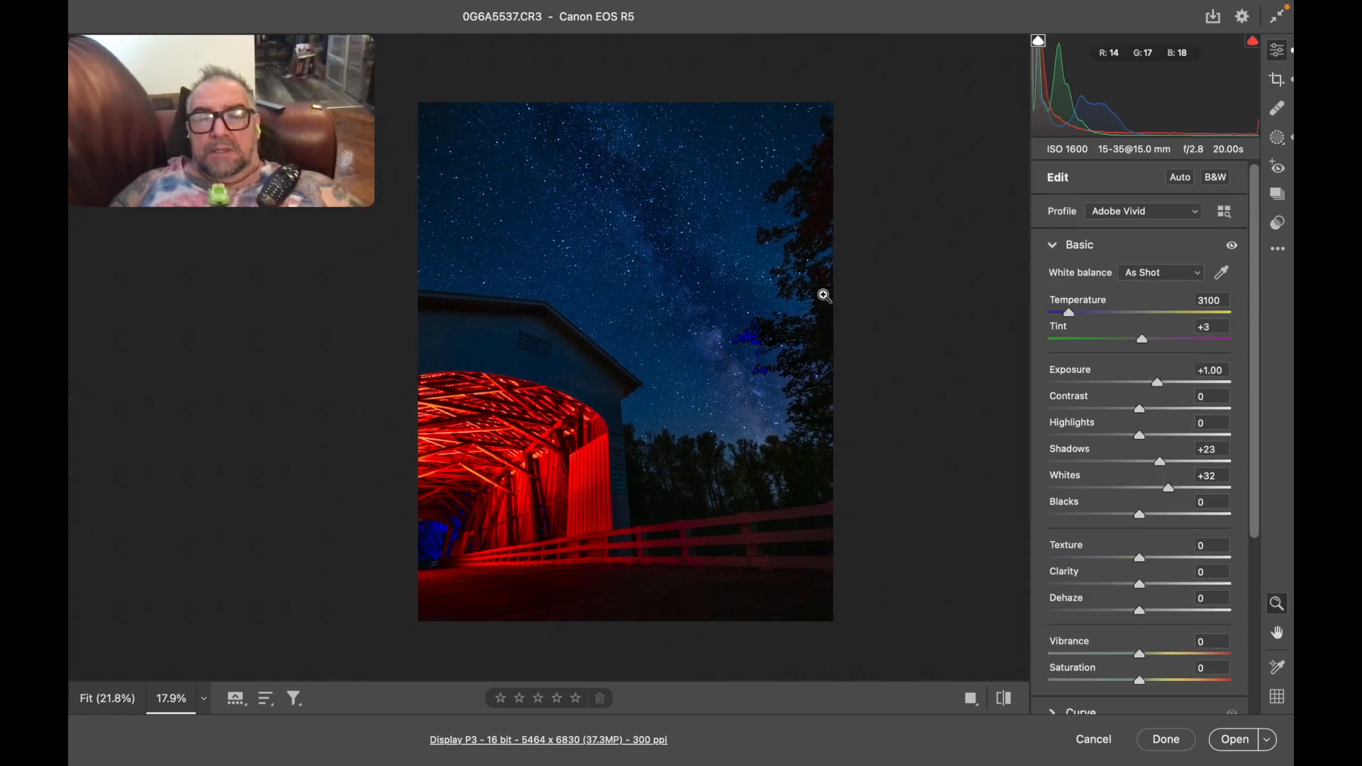
scroll(824, 295, up, 4)
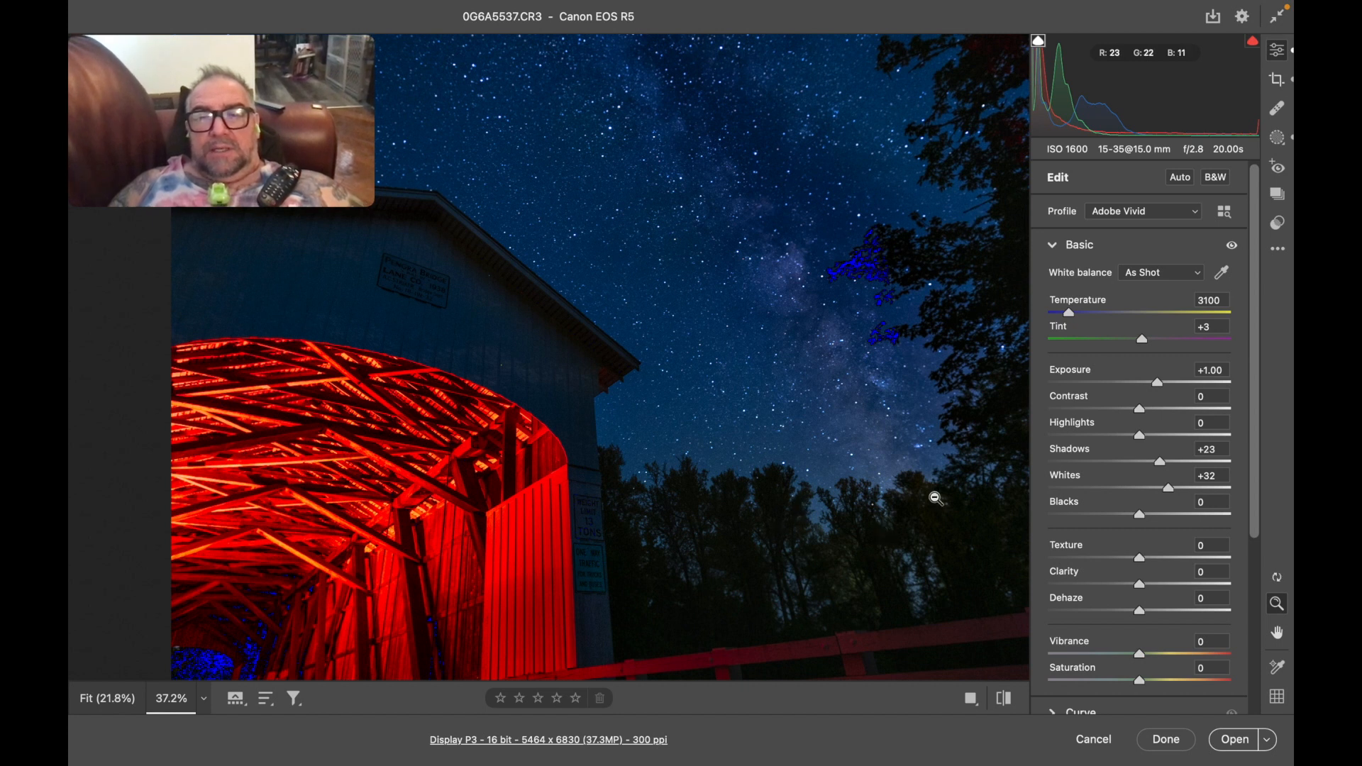
scroll(935, 496, down, 3)
scroll(935, 497, down, 5)
scroll(935, 496, left, 5)
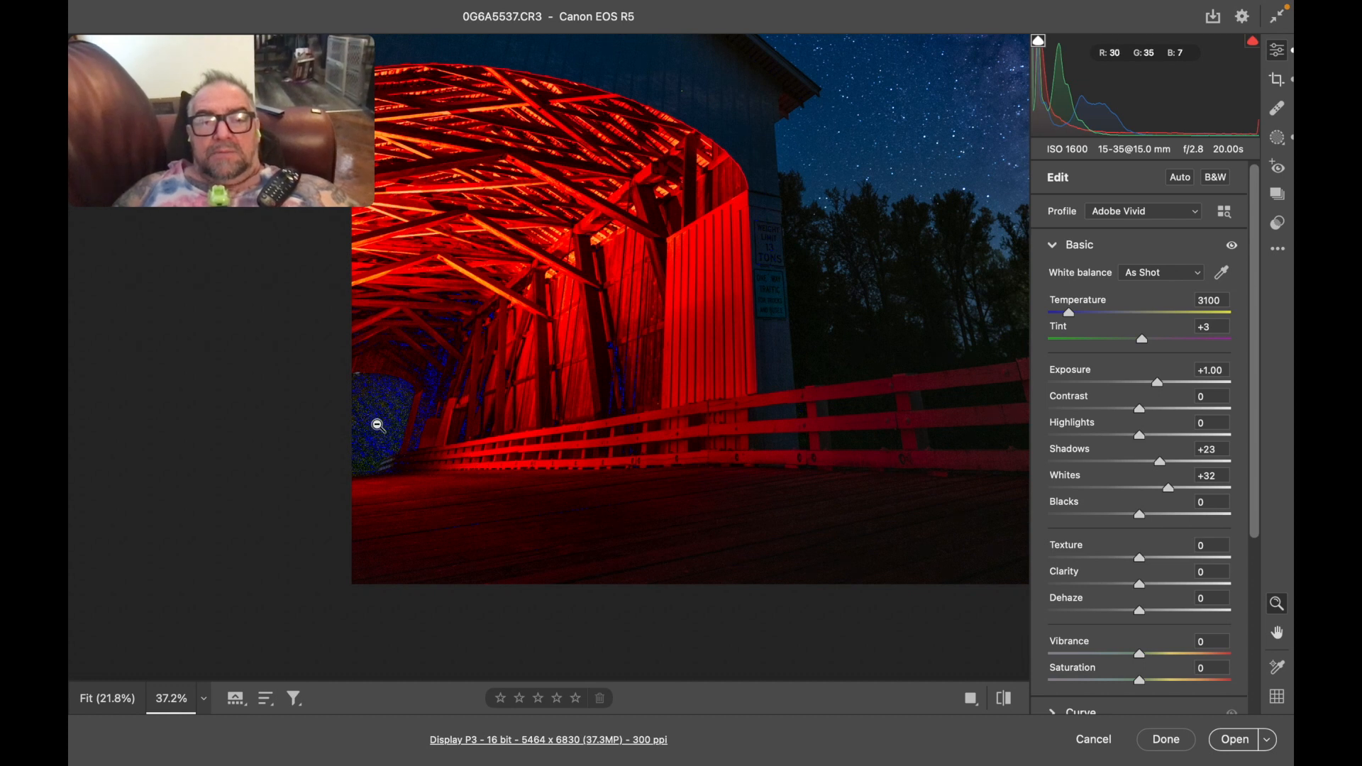
scroll(624, 403, up, 4)
scroll(624, 403, right, 1)
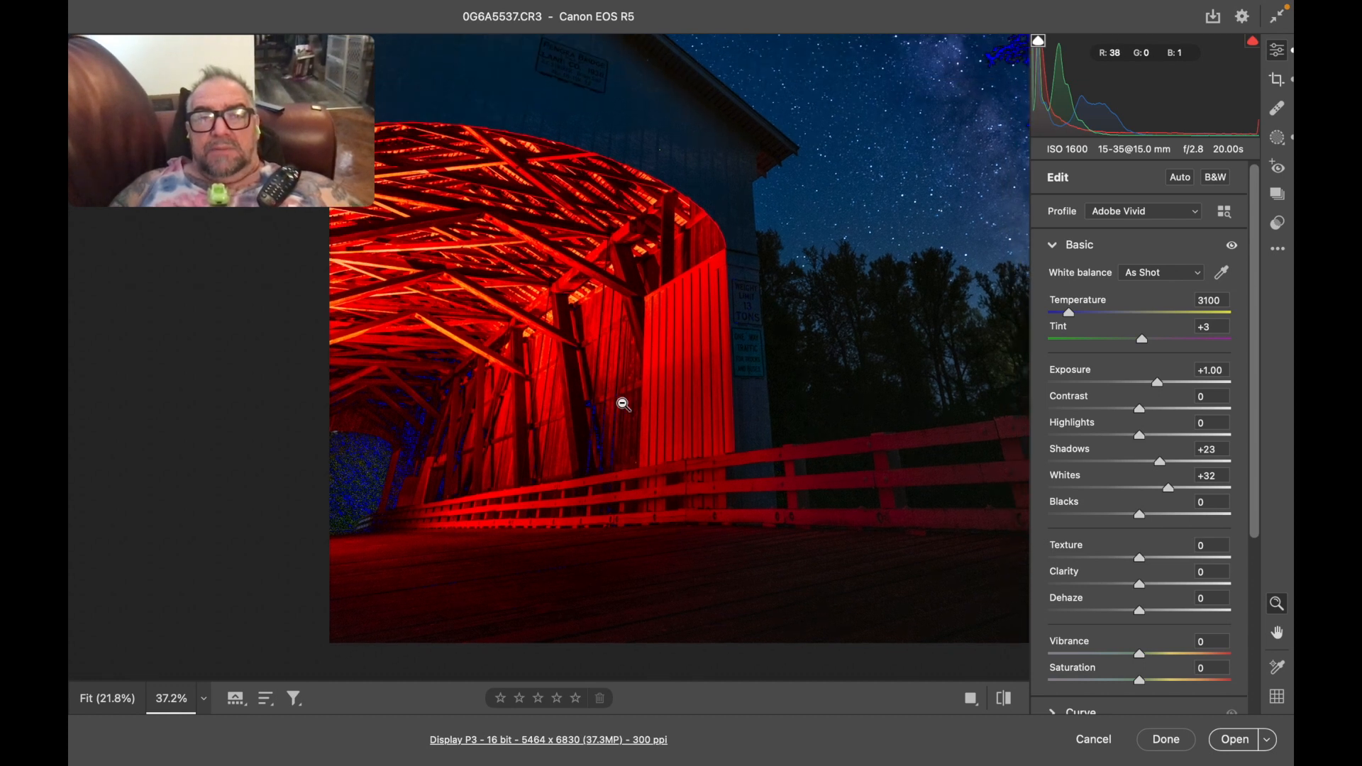
scroll(624, 403, up, 4)
scroll(624, 403, left, 1)
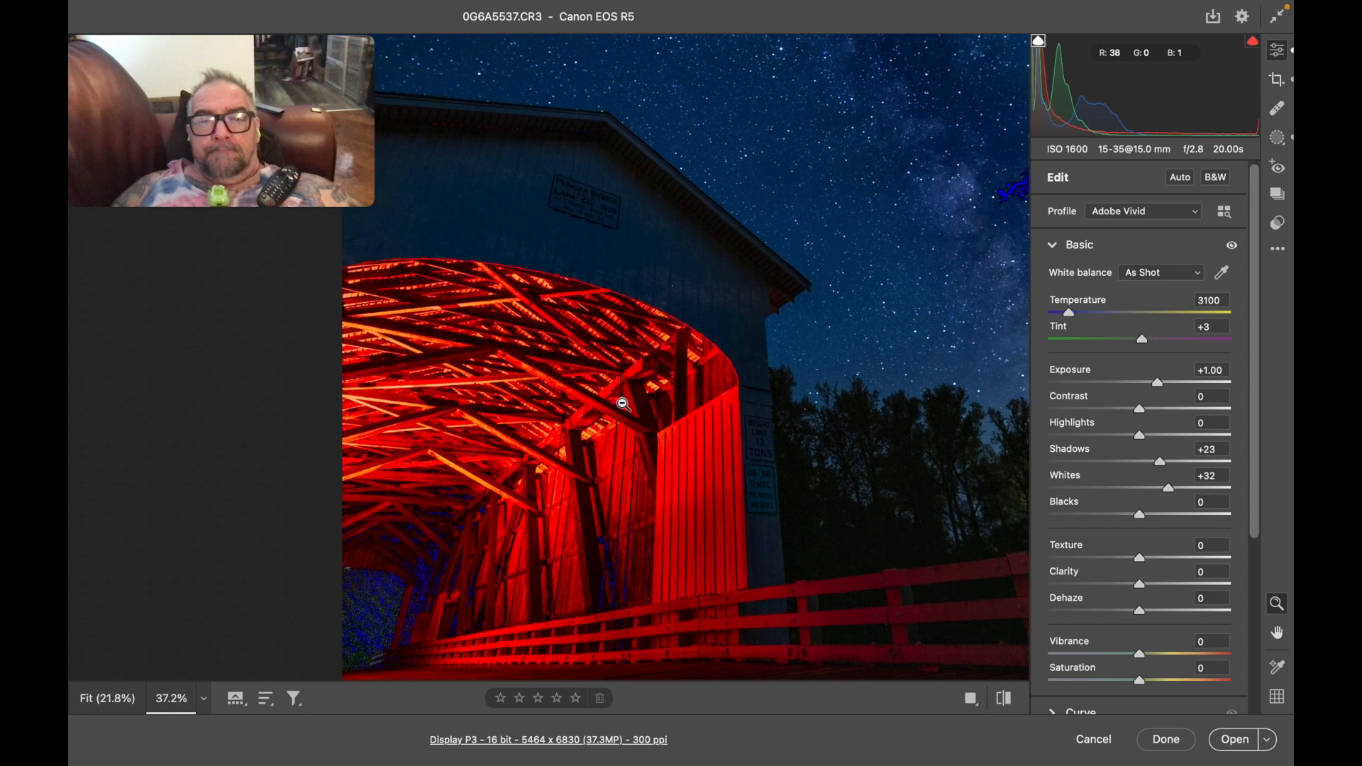
scroll(623, 403, up, 1)
scroll(624, 403, left, 1)
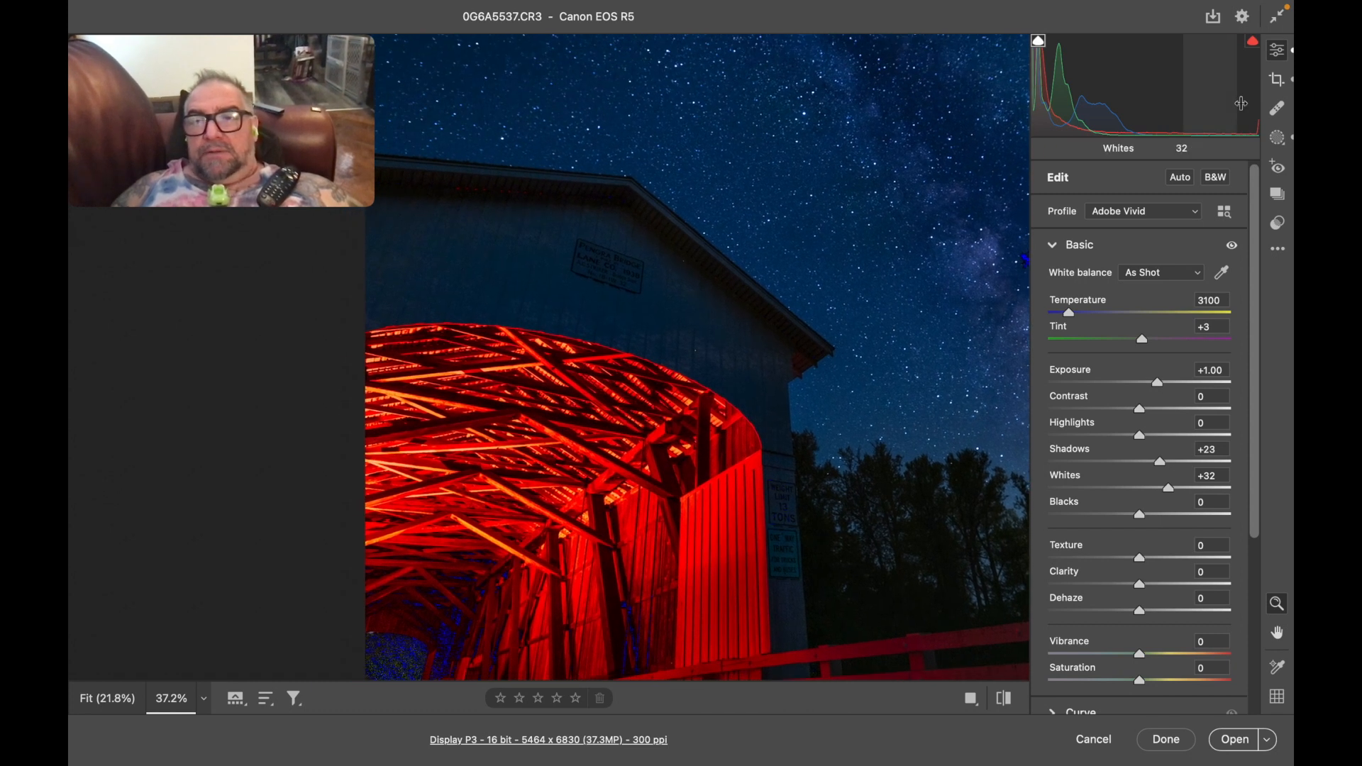
Step: Paint a new brush mask over the sign on the bridge's gable and set its Exposure to +0.15
click(1280, 141)
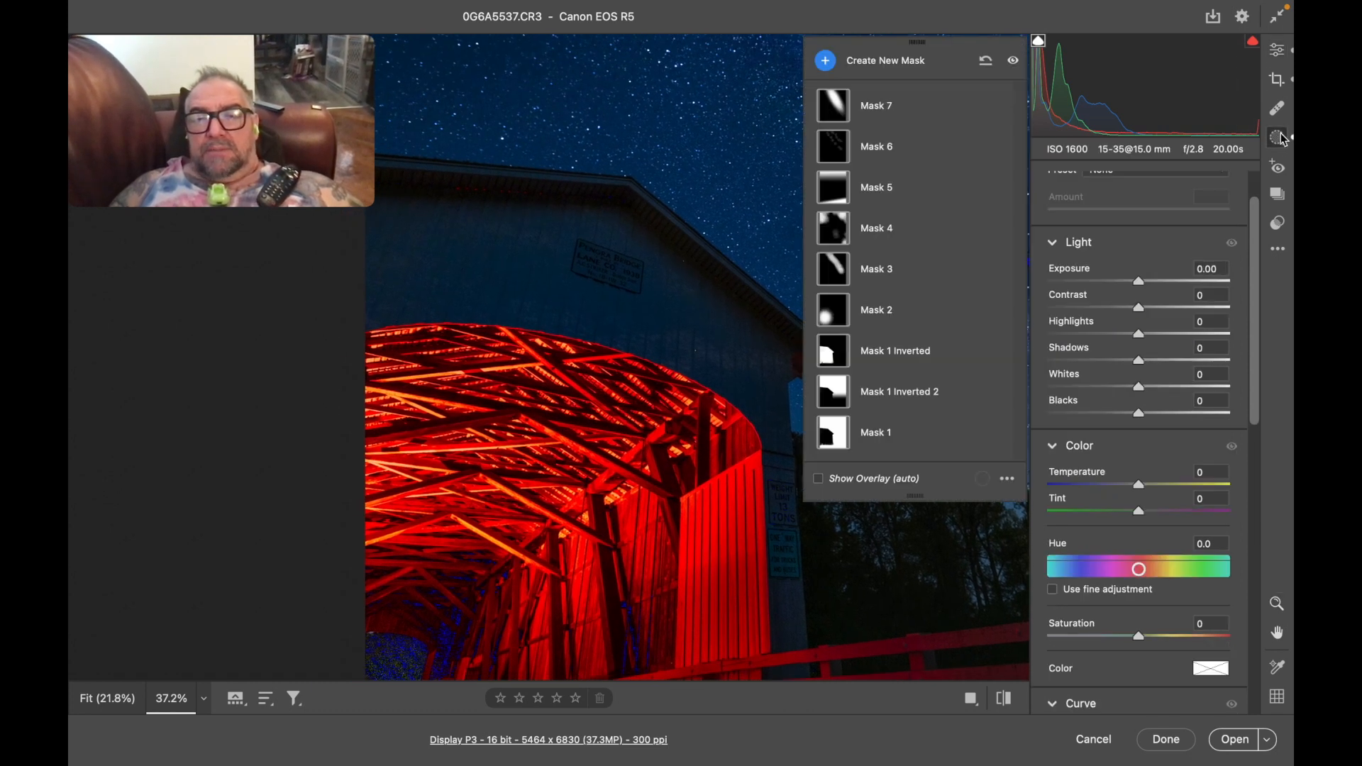
click(829, 62)
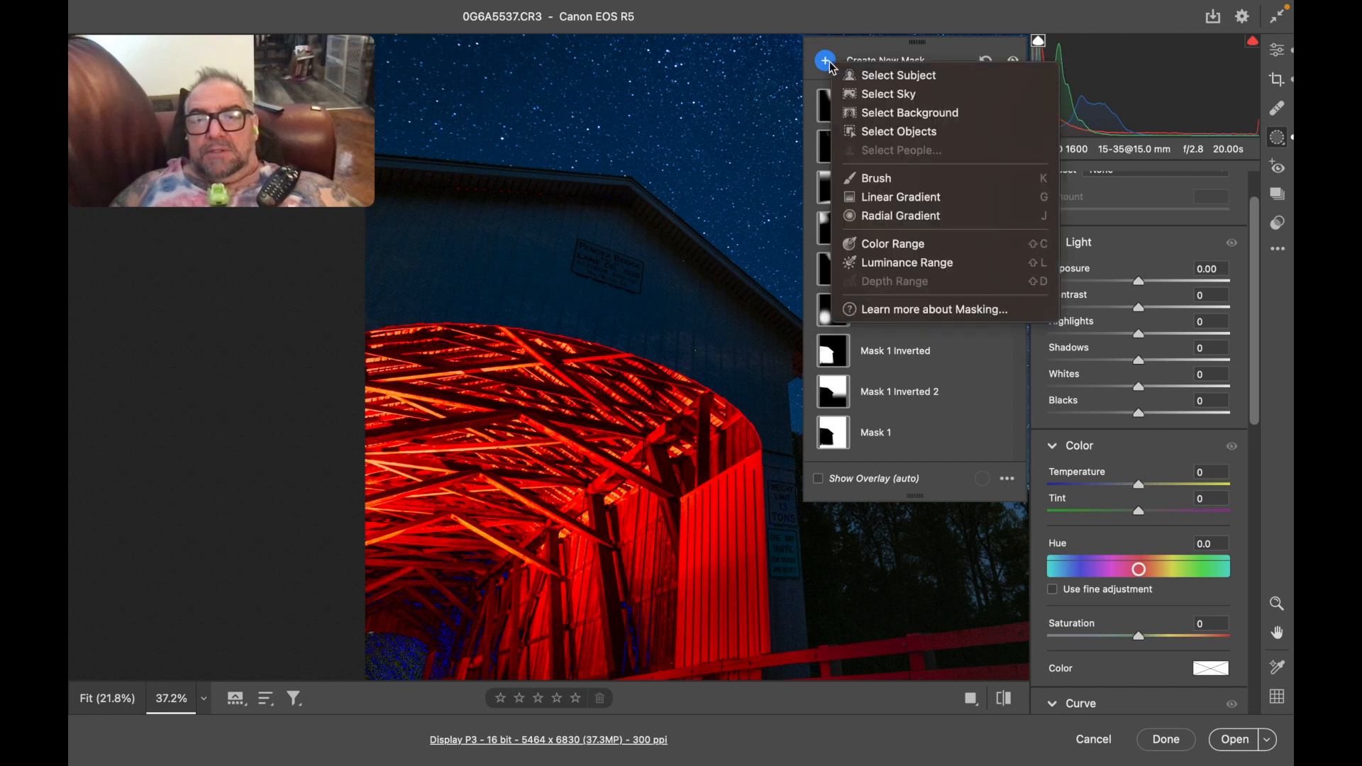
click(885, 187)
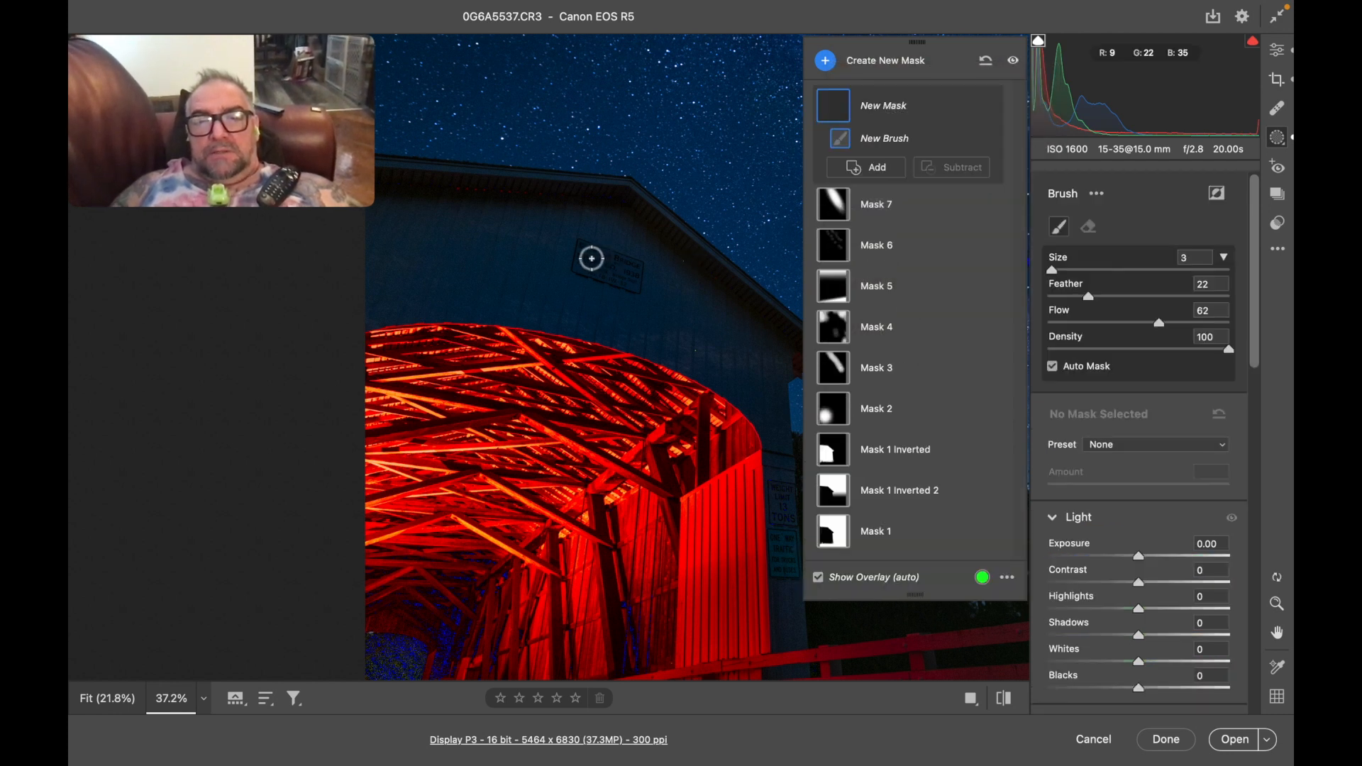
mouse_move(590, 257)
mouse_down()
mouse_move(630, 274)
mouse_move(586, 263)
mouse_move(631, 277)
mouse_move(594, 264)
mouse_up()
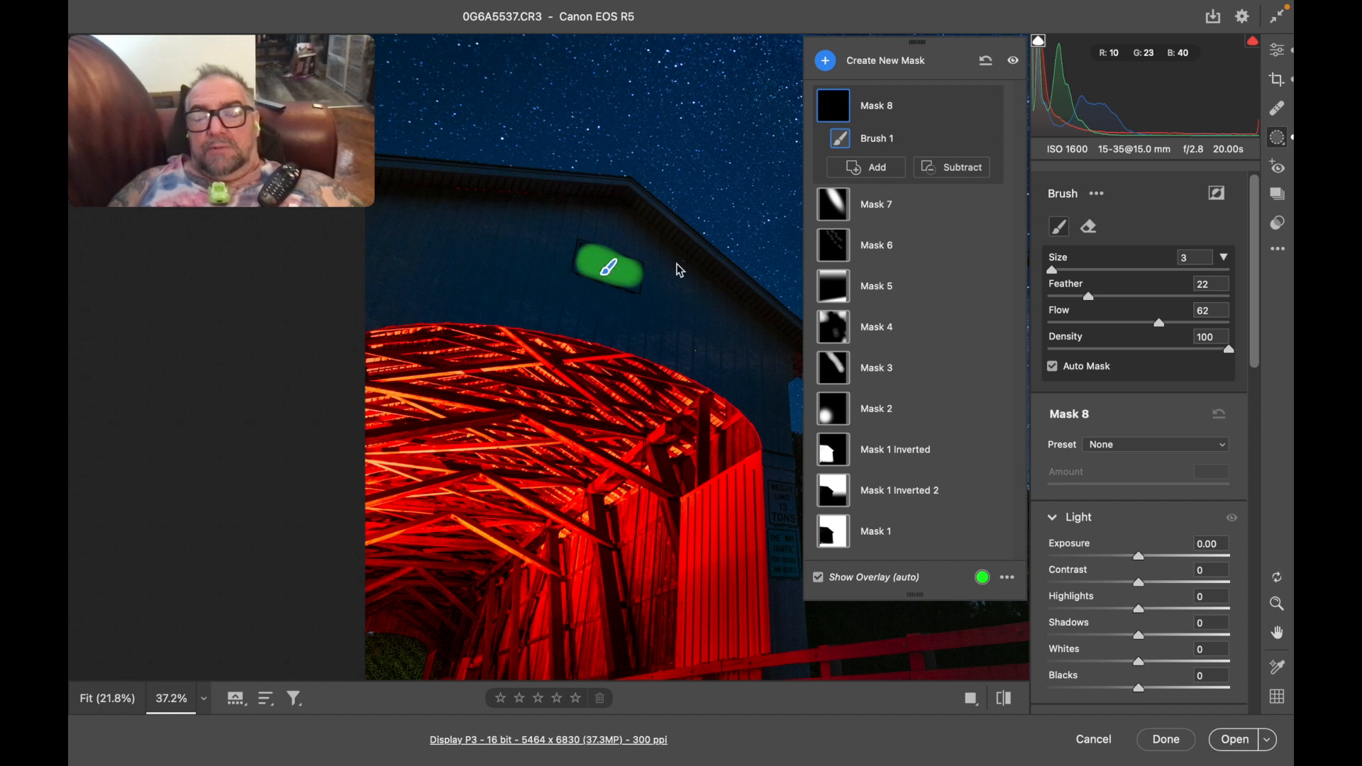
drag(1140, 556, 1147, 560)
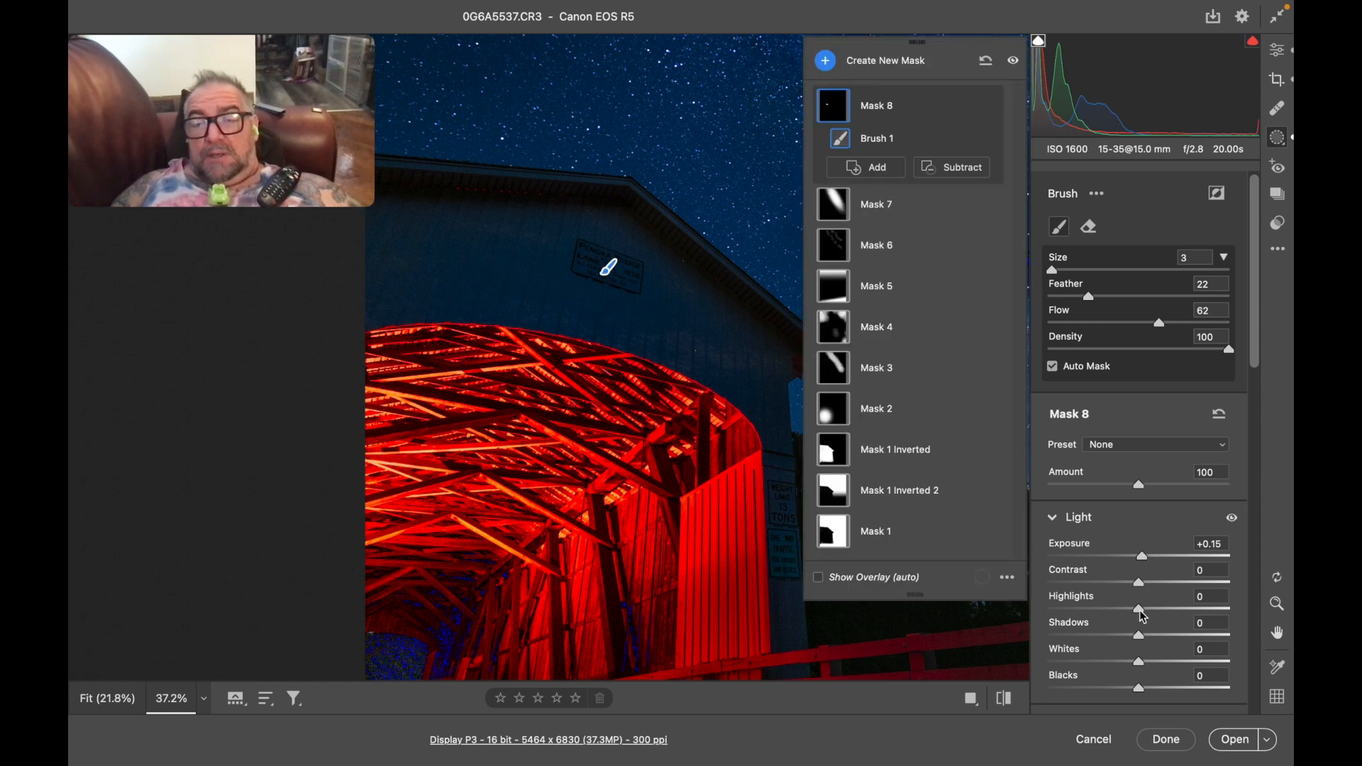
Step: Set the gable sign mask's Shadows to +31 and Highlights to +8
drag(1143, 635, 1163, 637)
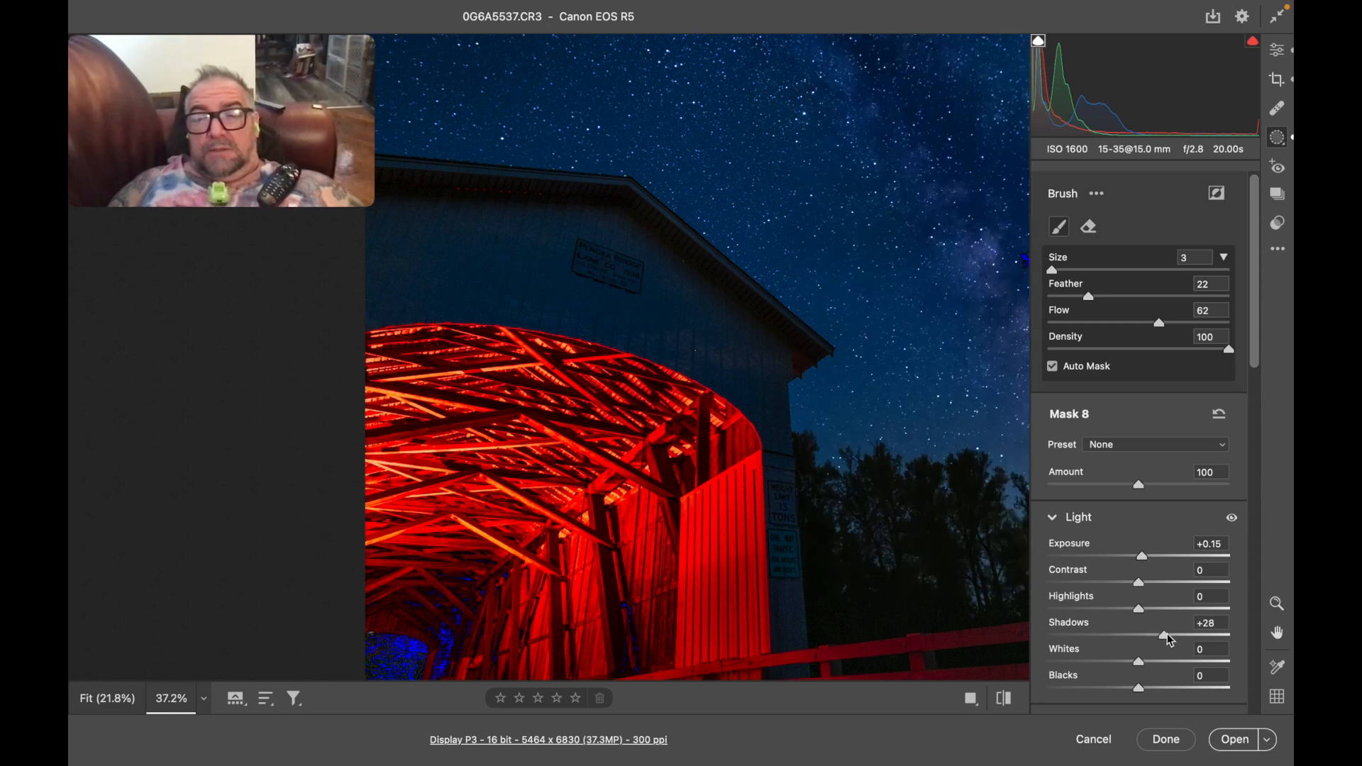
drag(1170, 636, 1149, 616)
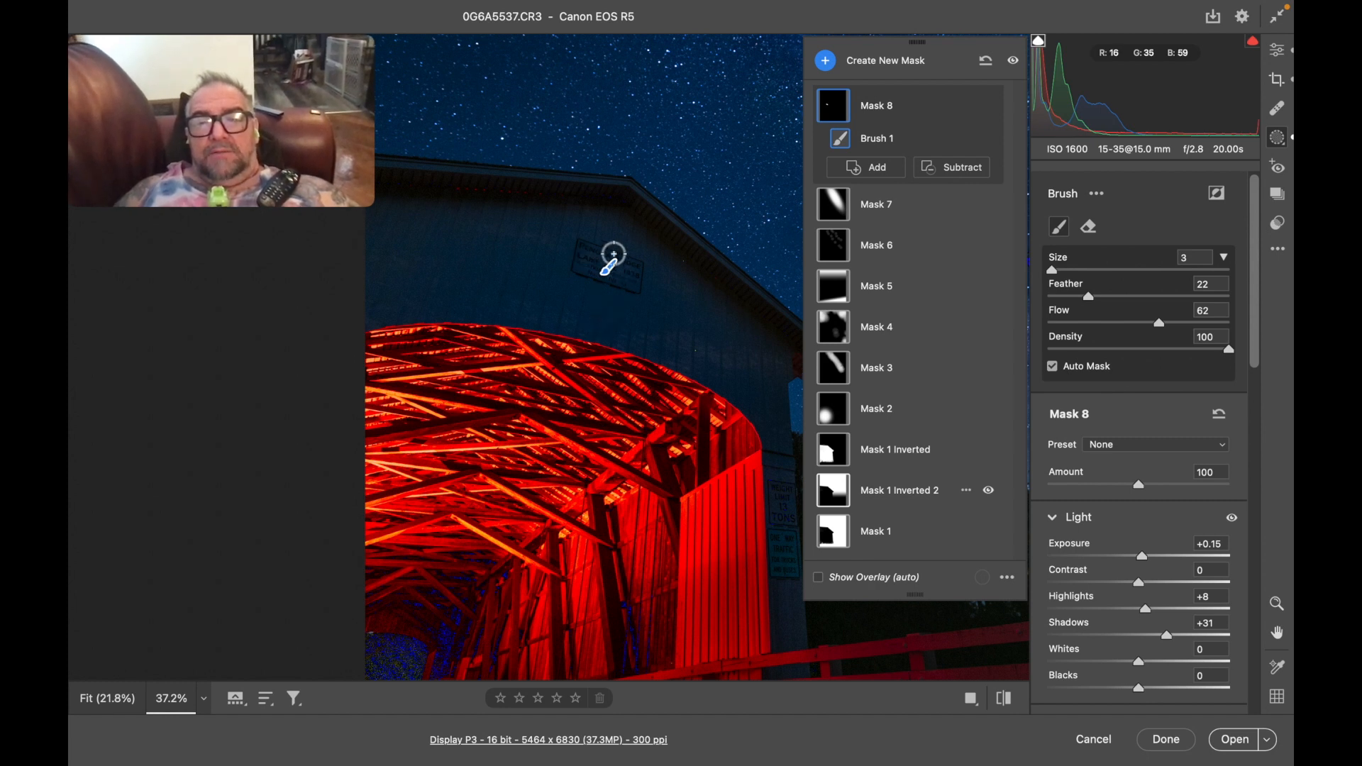
Step: Try the gable sign mask at Exposure +0.35 with the signs beside the bridge opening painted in, and undo it
scroll(1172, 585, down, 2)
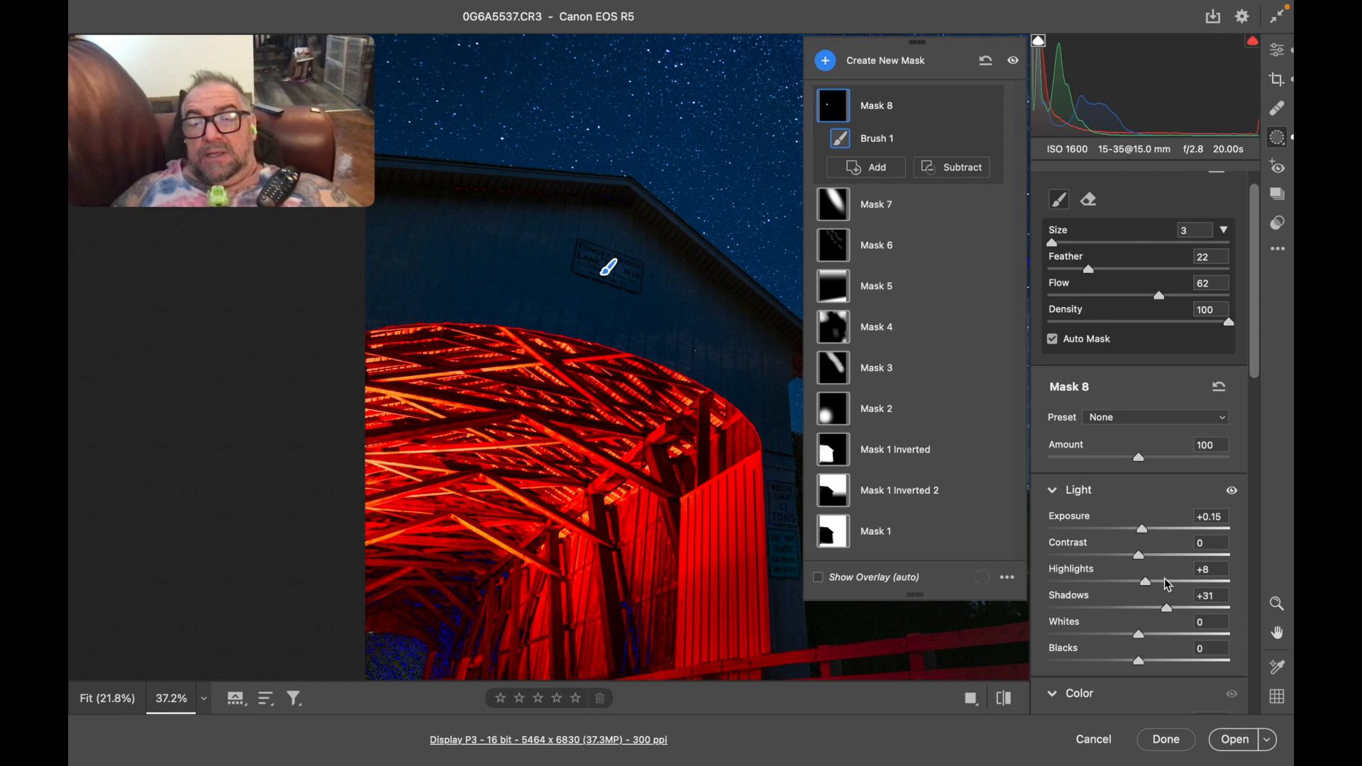
drag(1143, 530, 1147, 530)
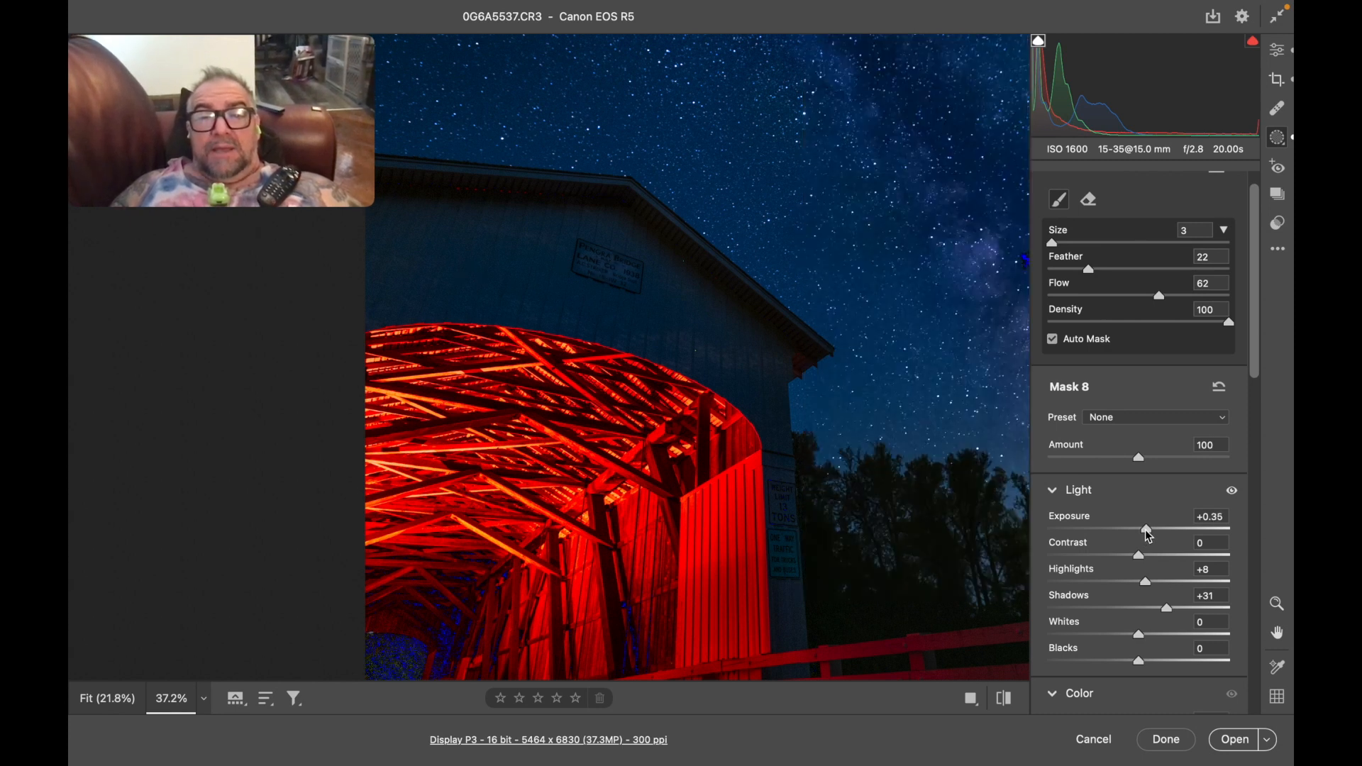
drag(1151, 538, 1150, 537)
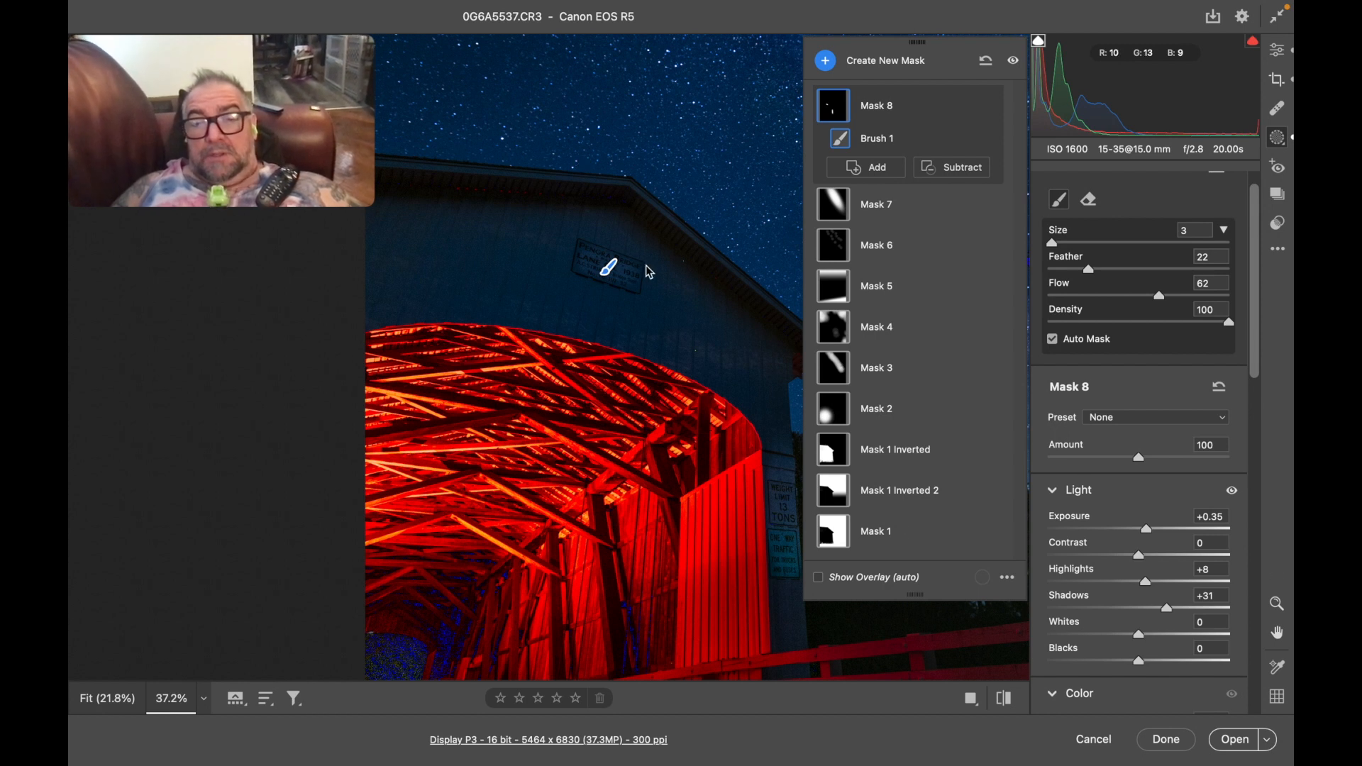
key(super+z)
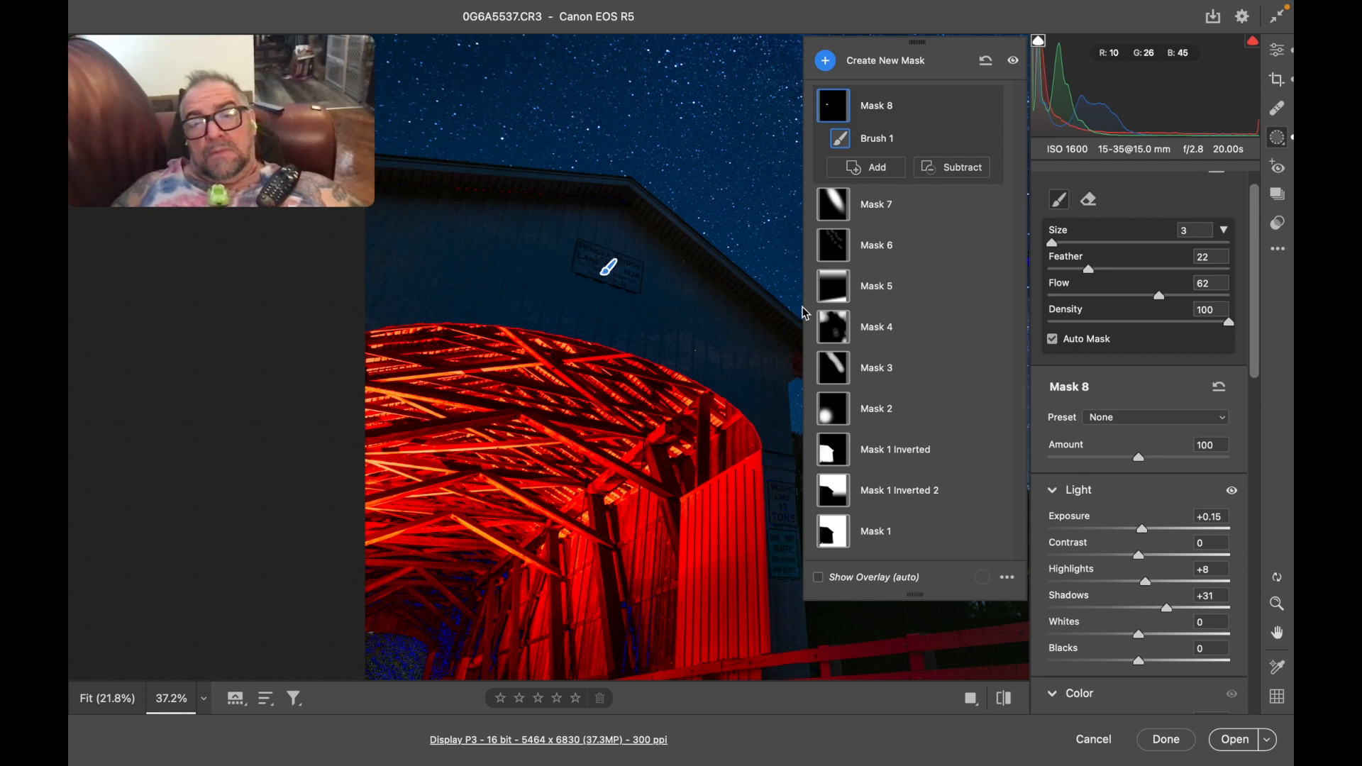
Step: Return from the sign mask to the global edit settings and set the whole photo's Vibrance to +12
scroll(535, 301, down, 5)
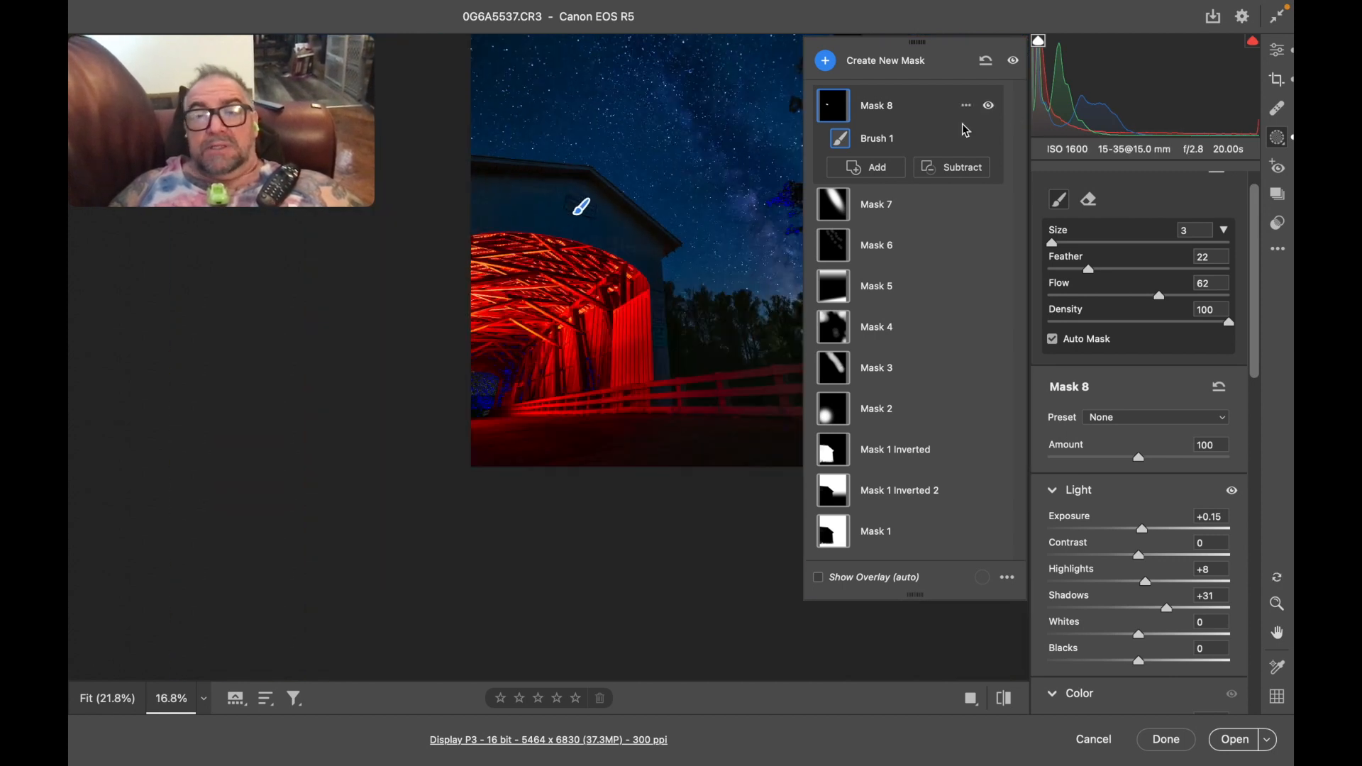
key(bracketleft)
key(bracketleft)
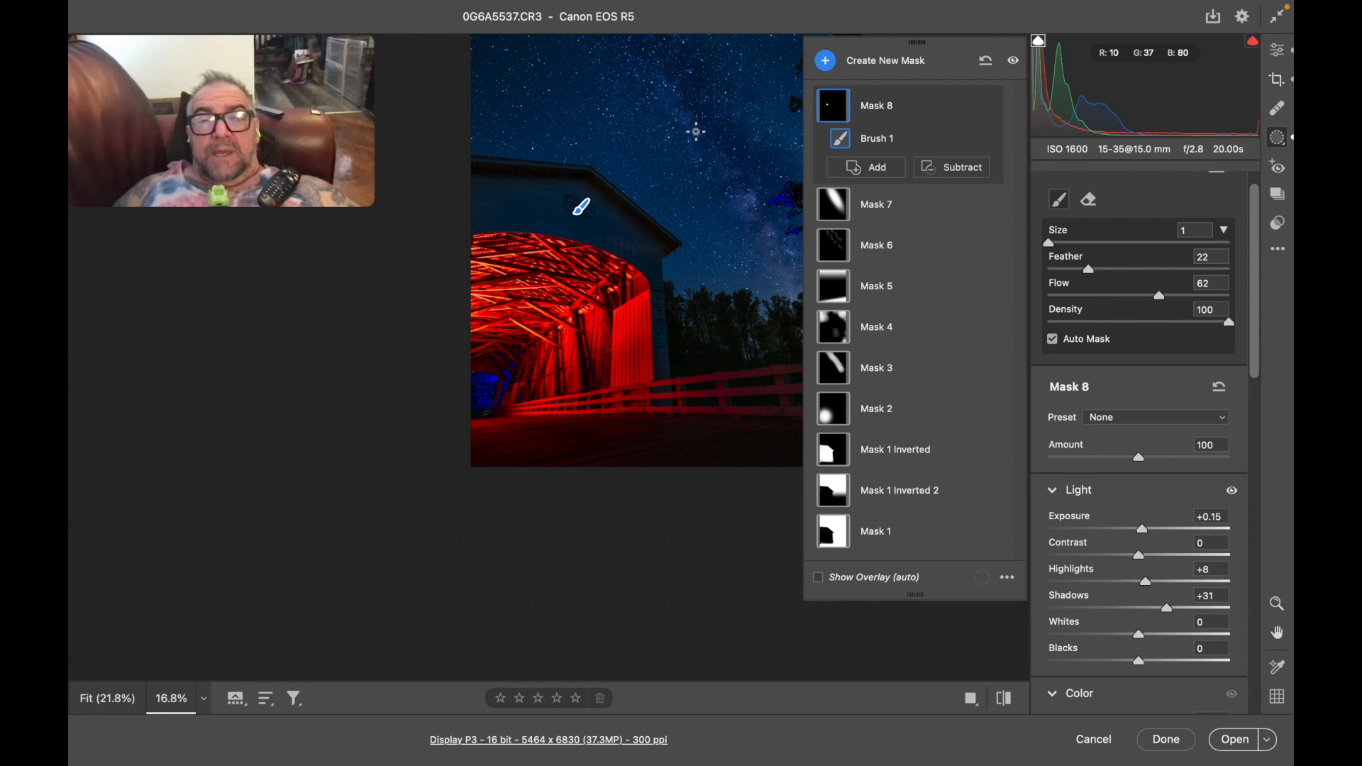
click(1278, 50)
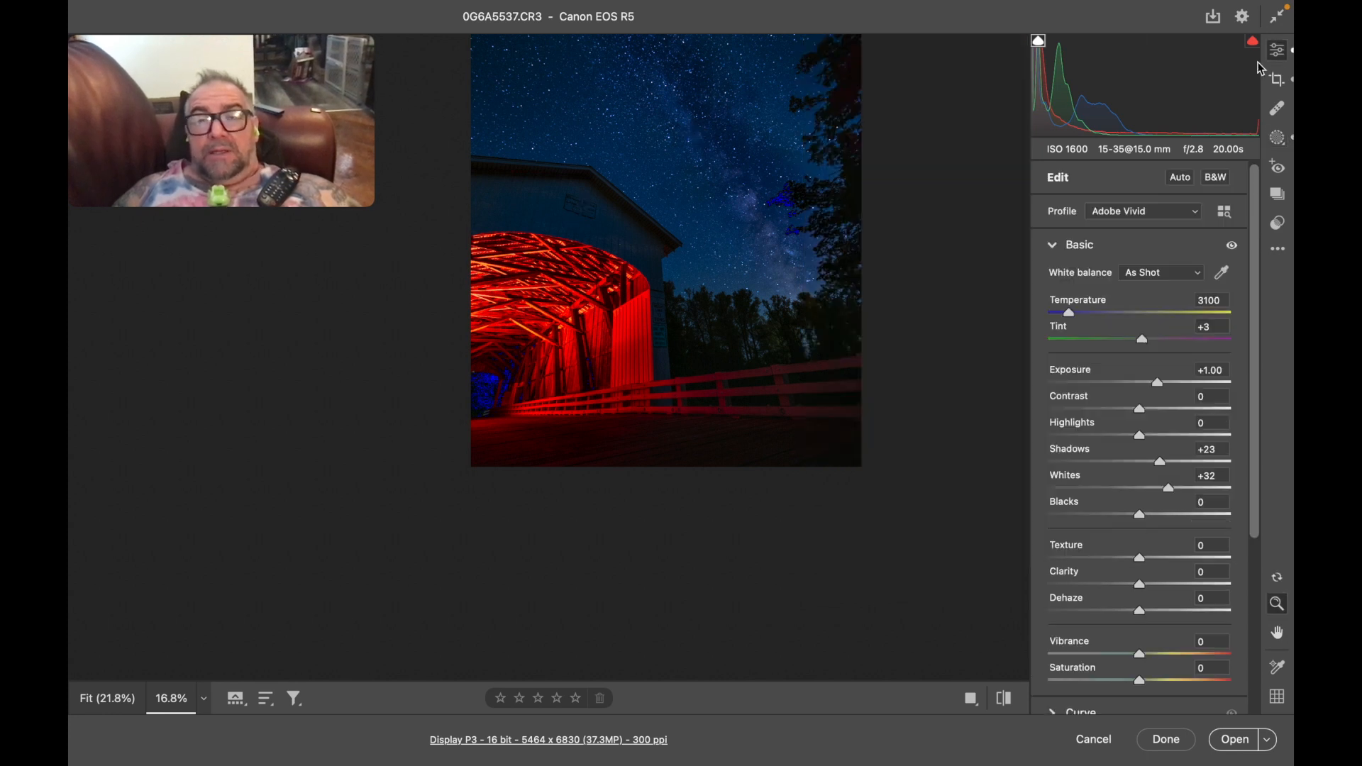
scroll(768, 242, up, 5)
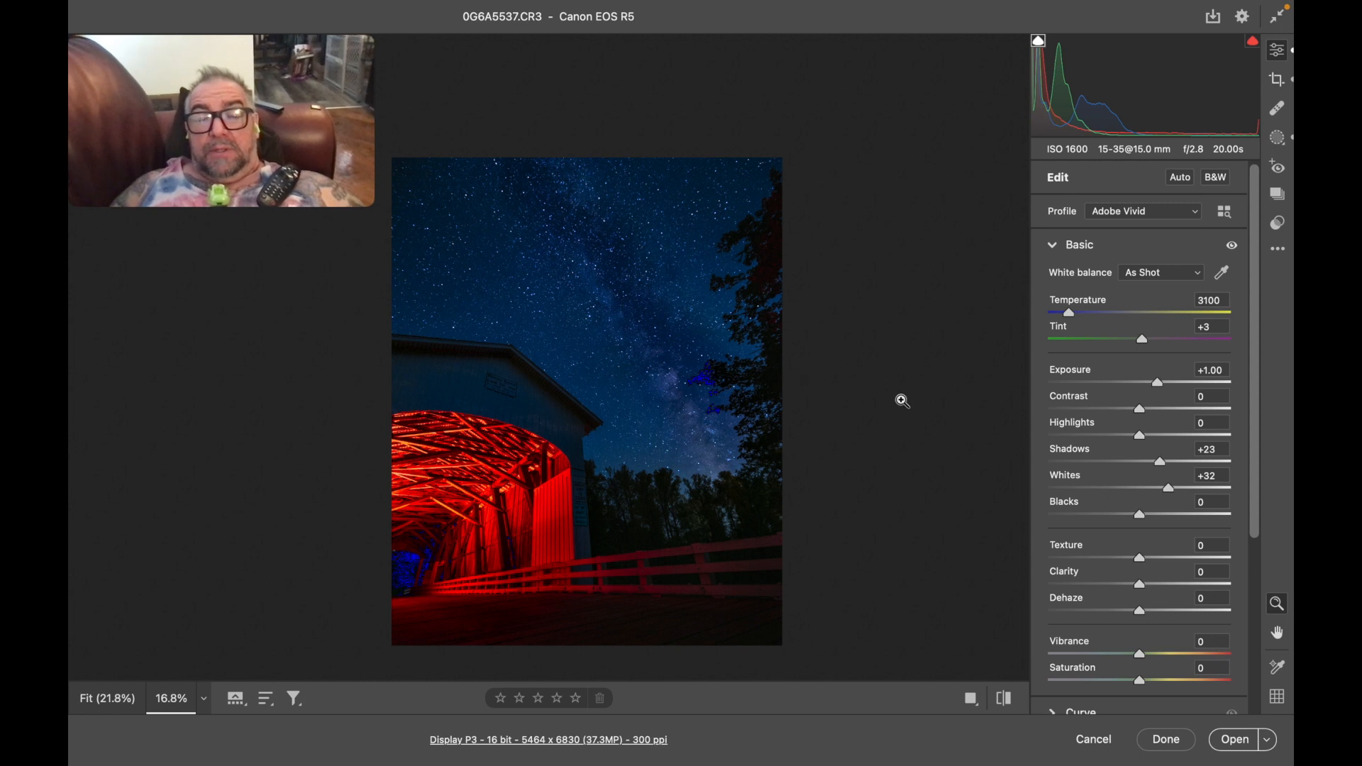
scroll(902, 401, down, 3)
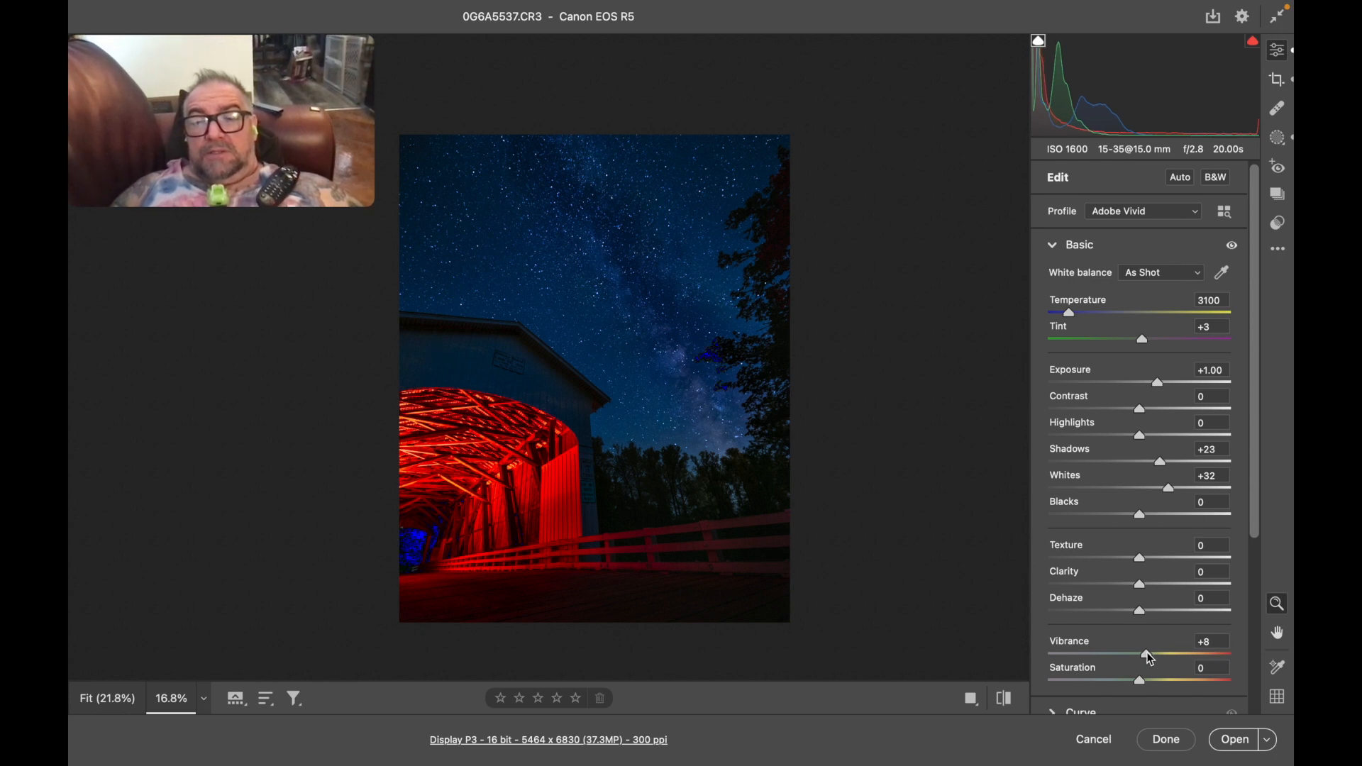
drag(1152, 658, 1146, 660)
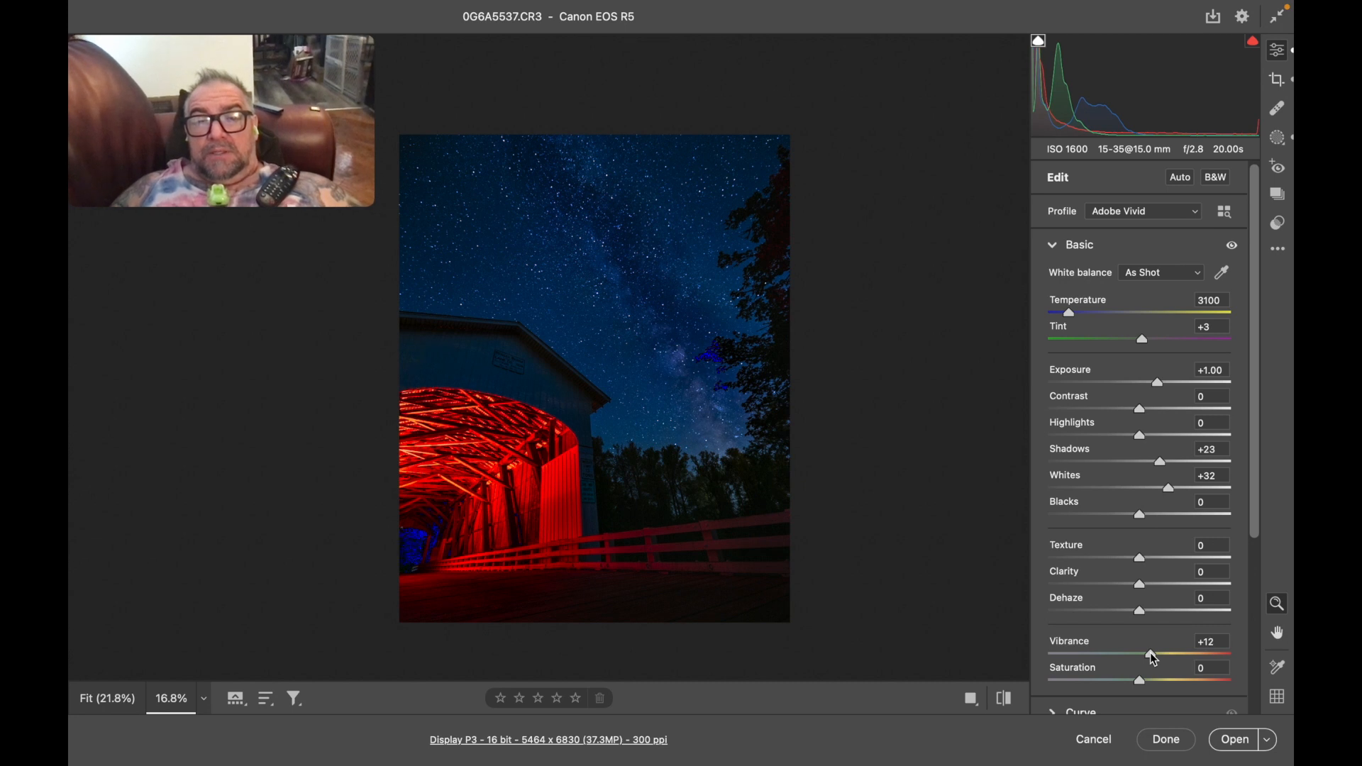
Step: Try lower and higher global Saturation from -9 to +33 and set it to +1
mouse_move(1144, 684)
mouse_down()
mouse_move(1173, 687)
mouse_move(1136, 686)
mouse_up()
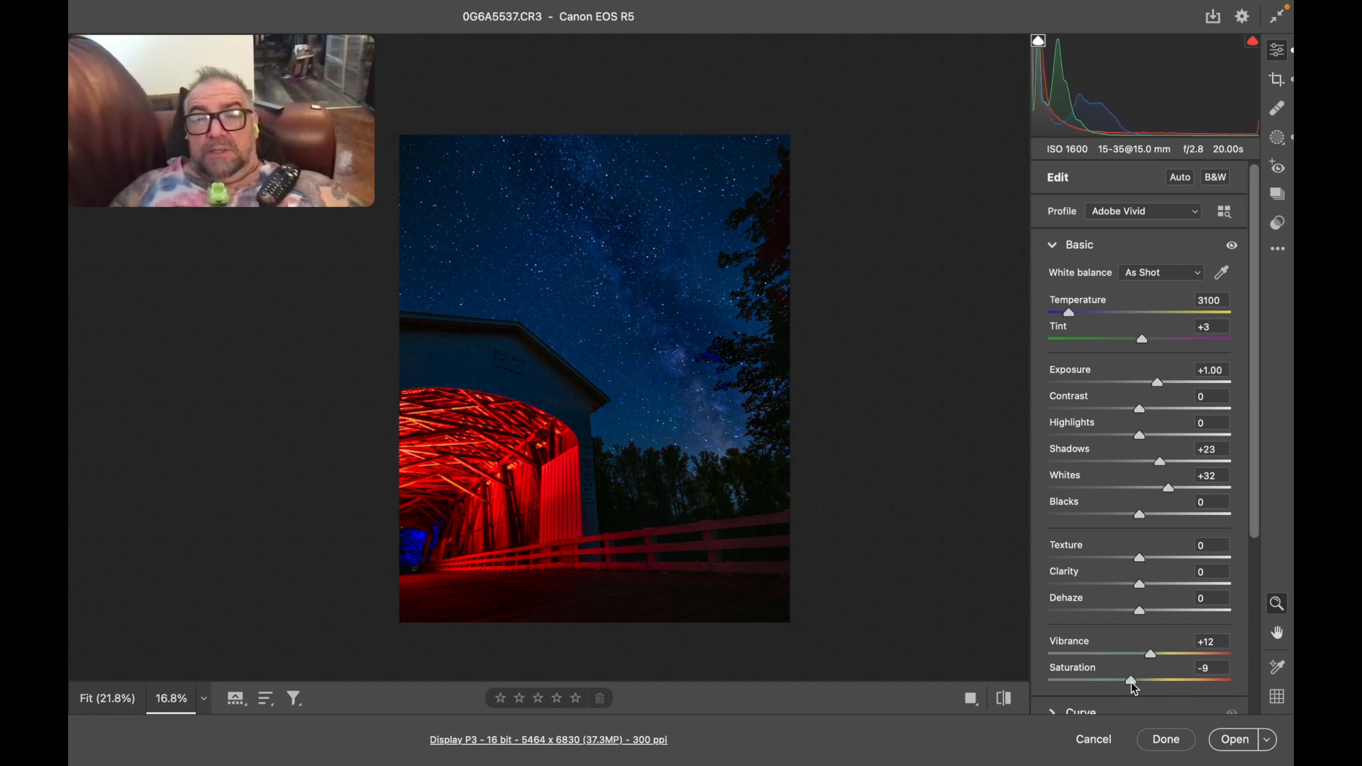
drag(1136, 686, 1153, 686)
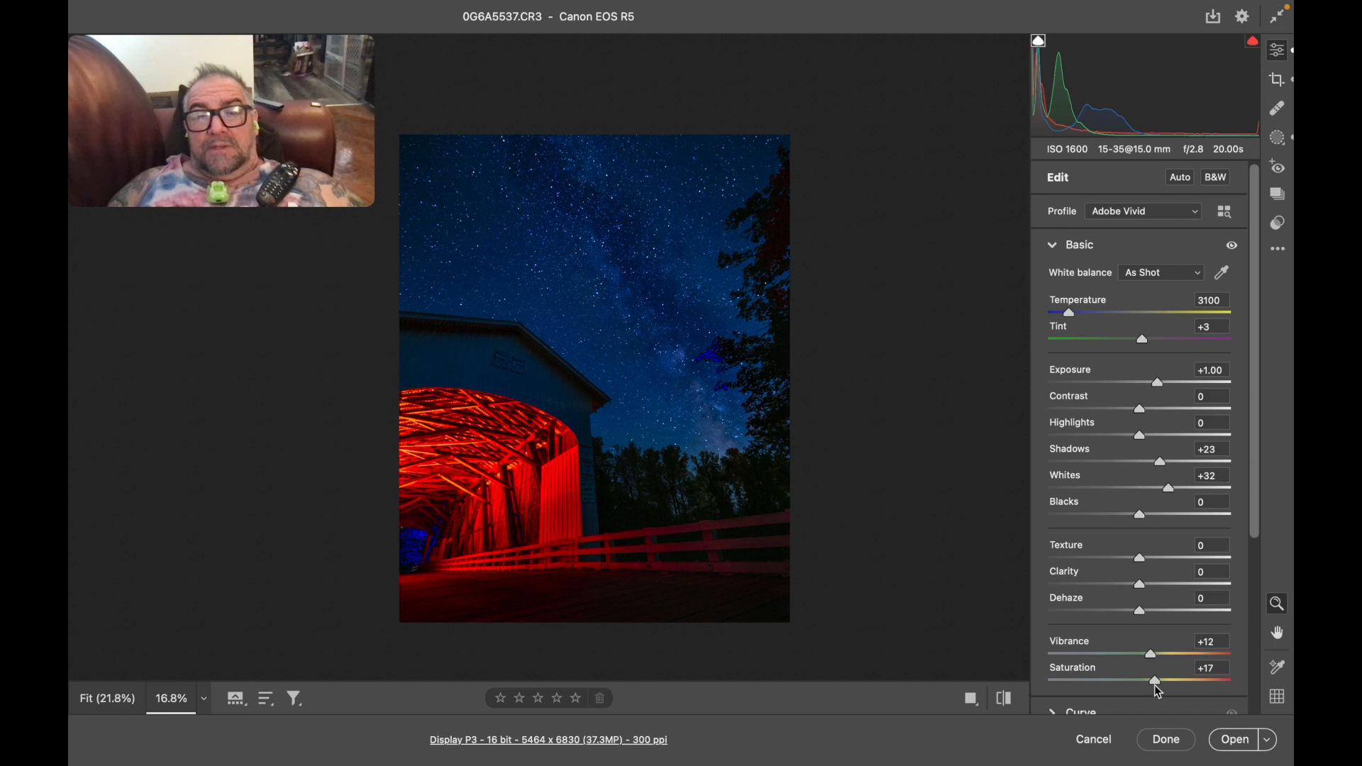
drag(1156, 686, 1160, 686)
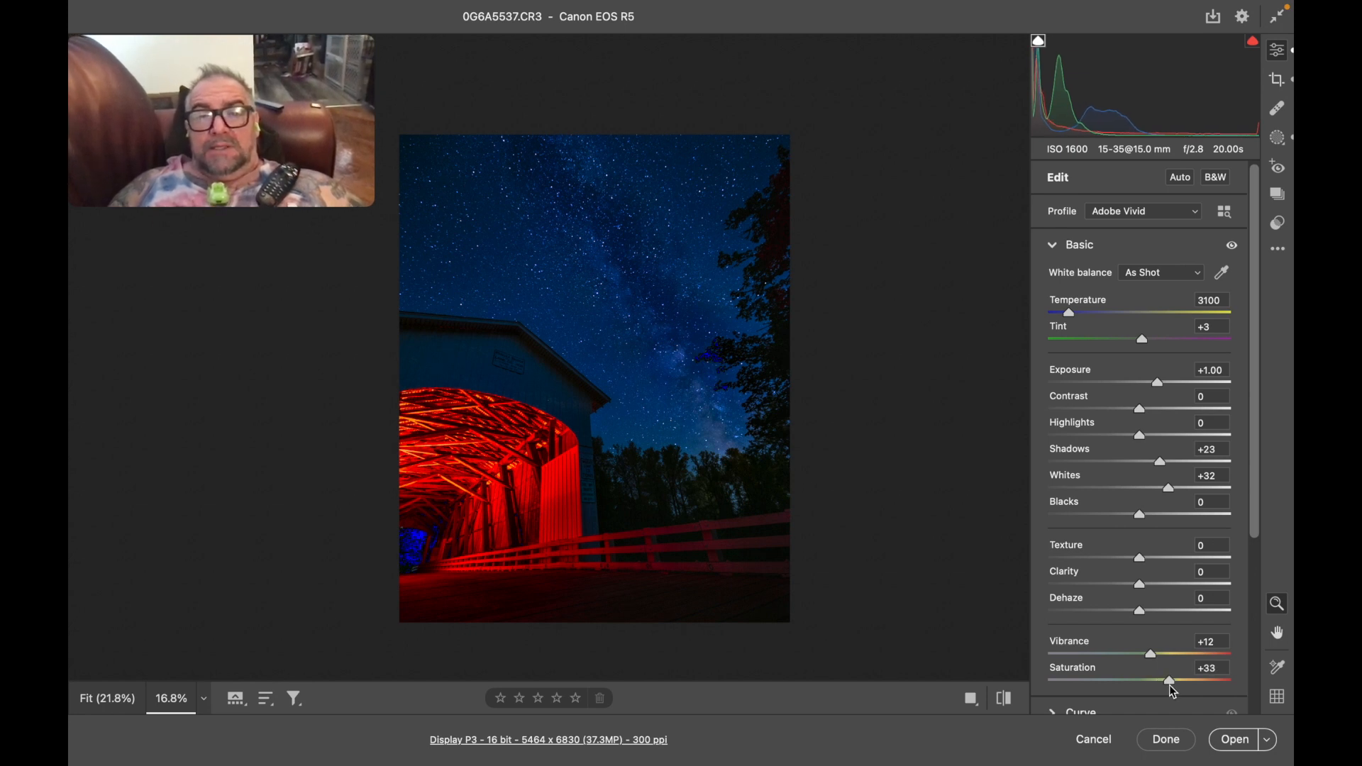
drag(1170, 683, 1159, 682)
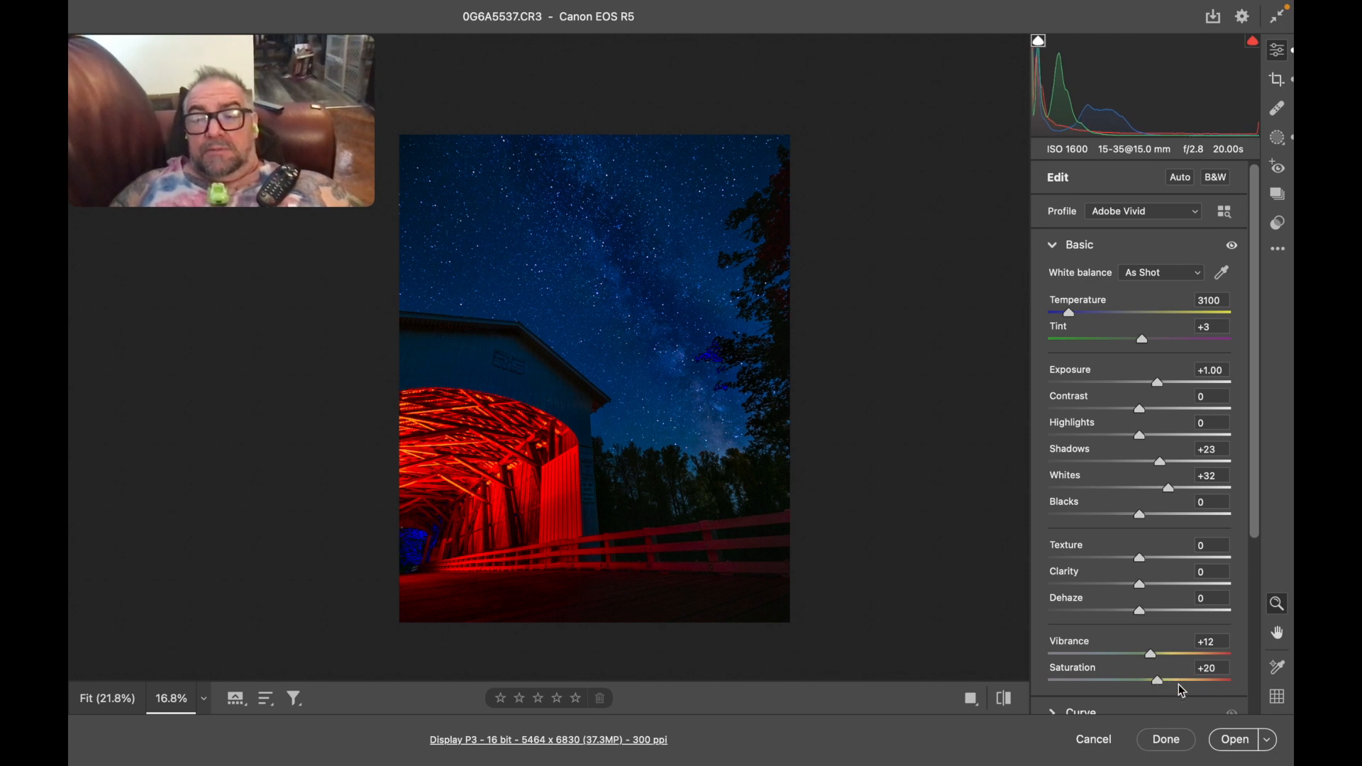
click(1145, 680)
click(1201, 669)
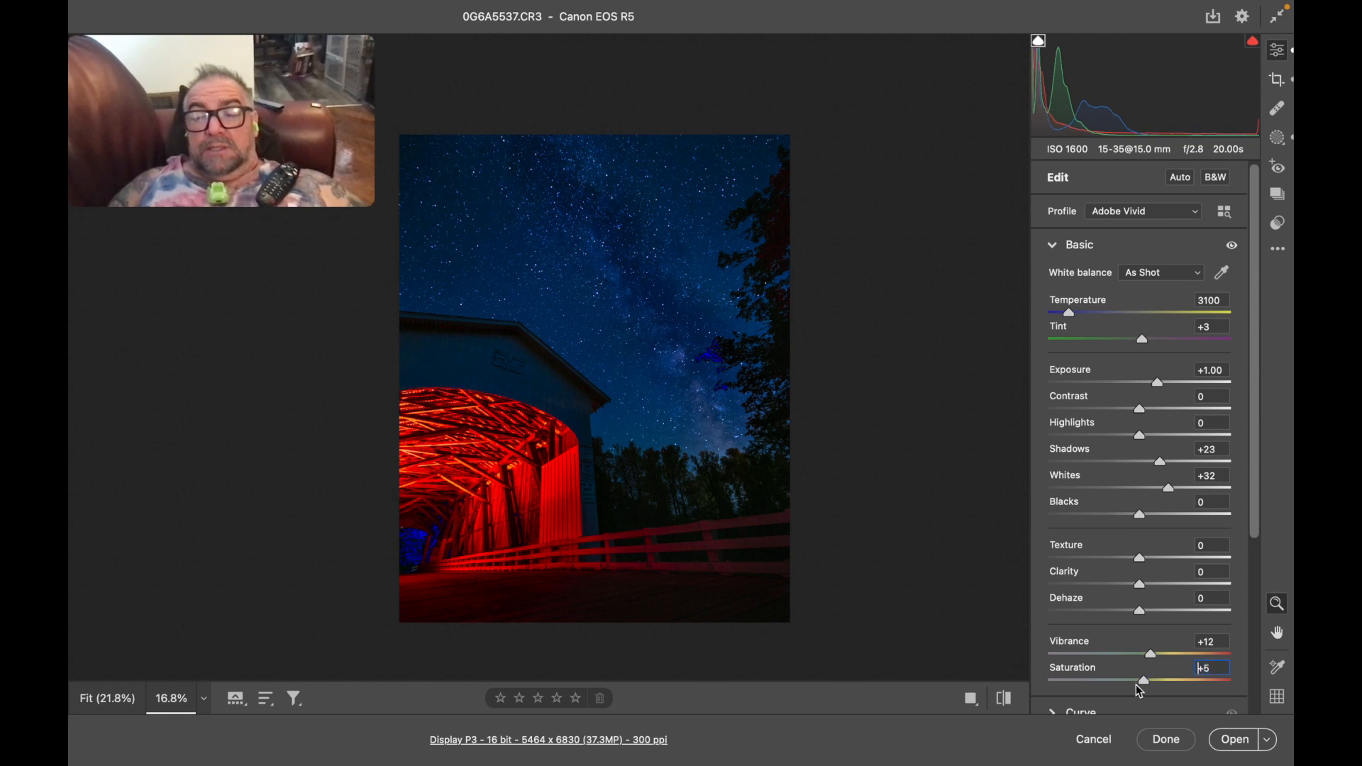
drag(1145, 681, 1141, 681)
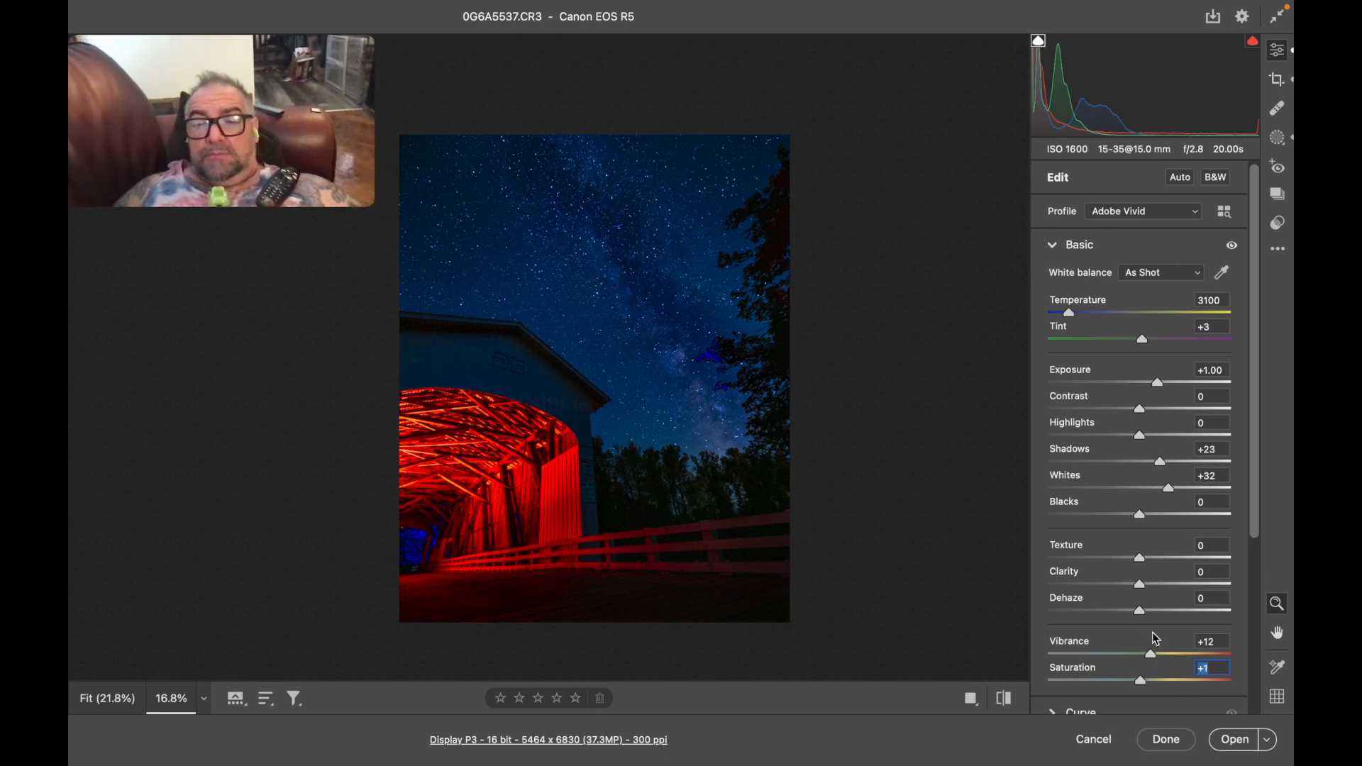
Step: Compare the photo at Vibrance -100, set Vibrance to +10, and set Dehaze to -8
drag(1152, 653, 1051, 659)
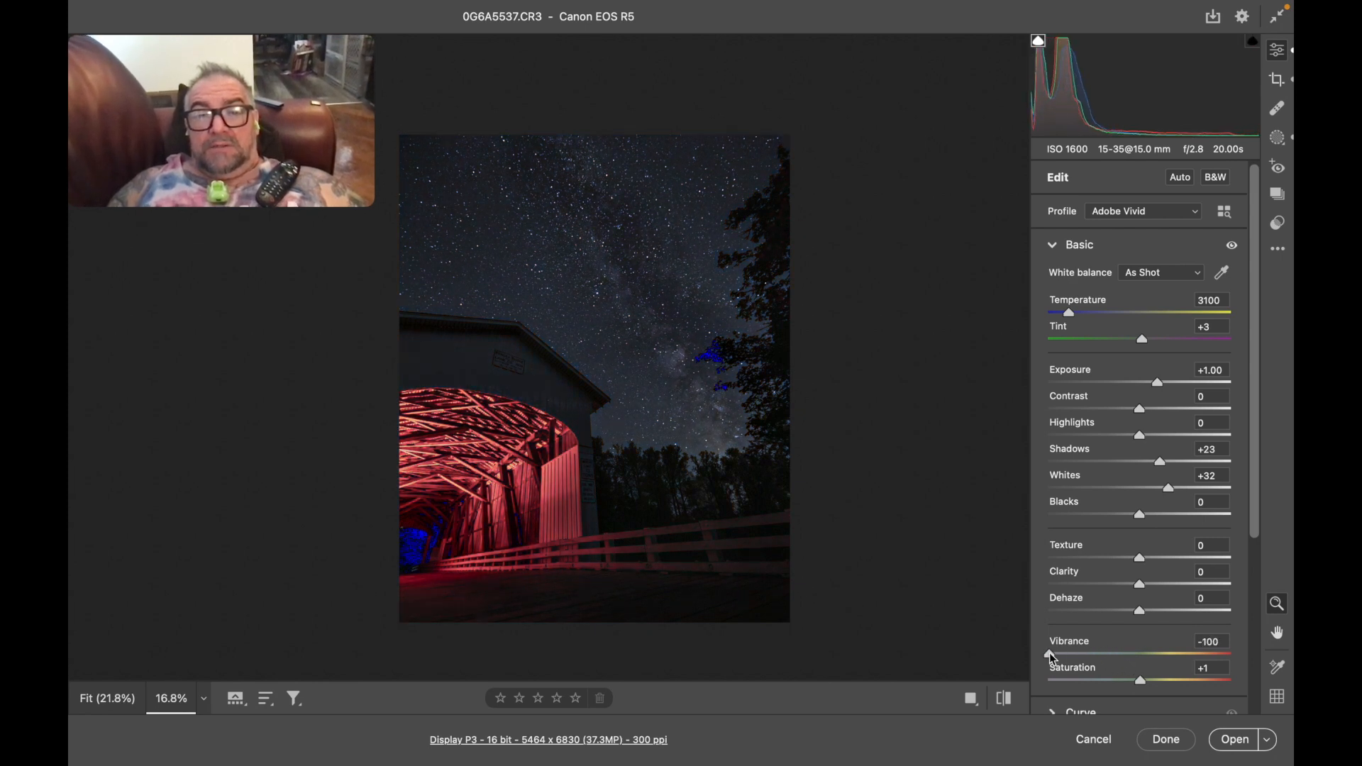
drag(1051, 654, 1151, 674)
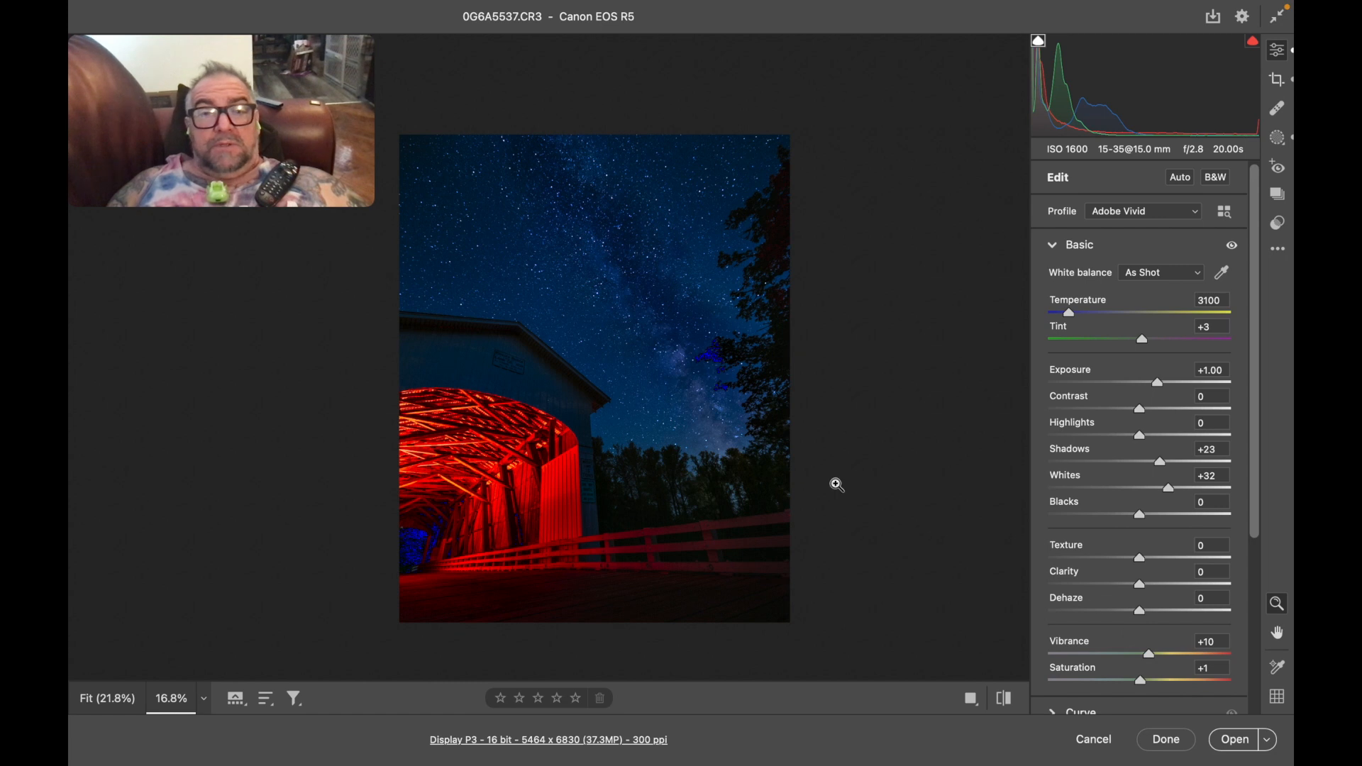
scroll(732, 333, up, 5)
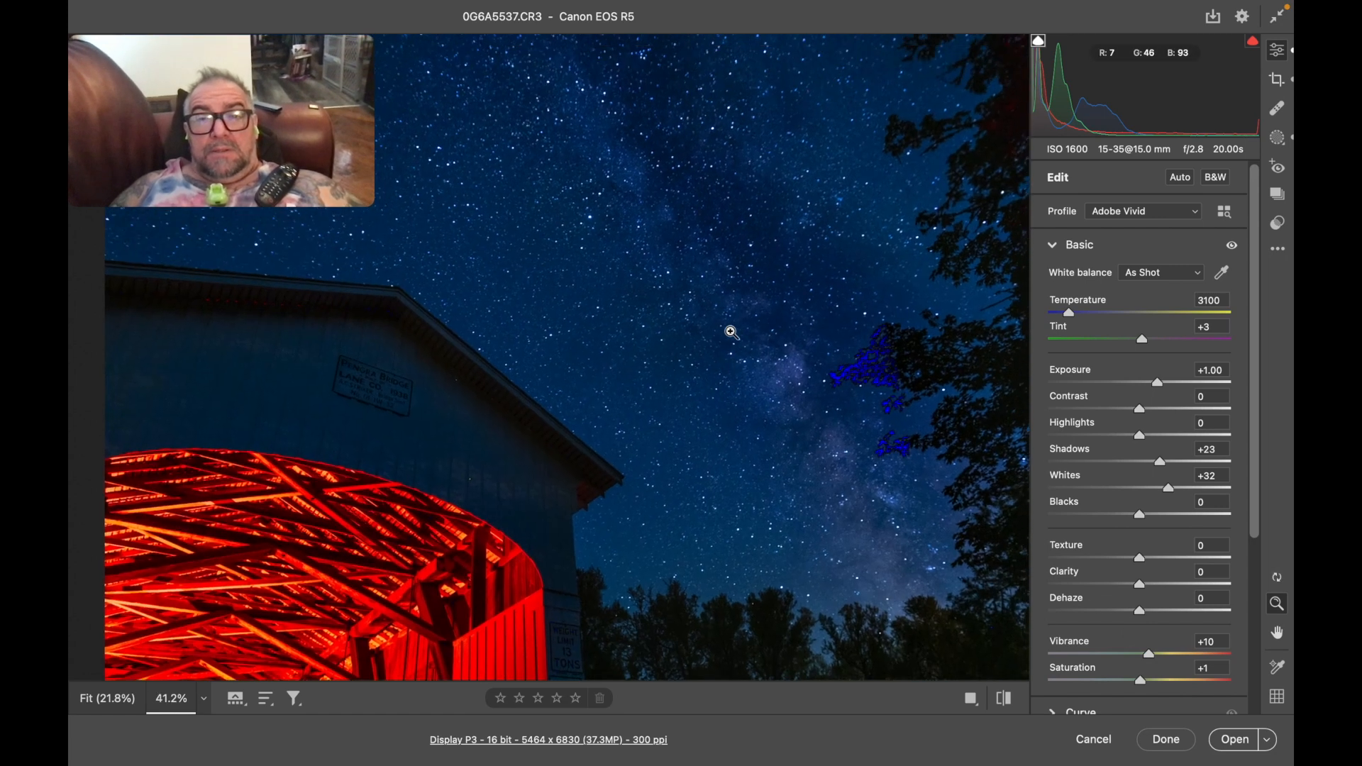
scroll(732, 333, down, 4)
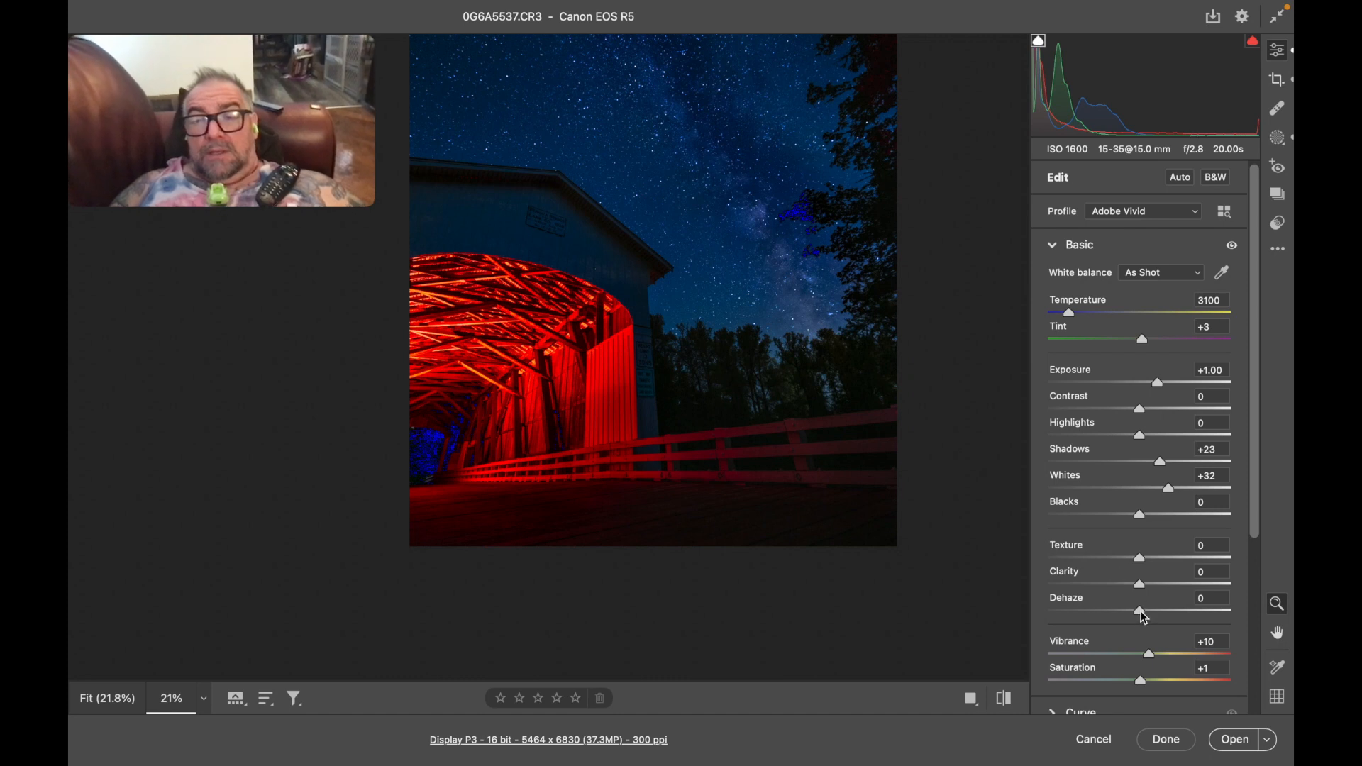
drag(1144, 611, 1134, 611)
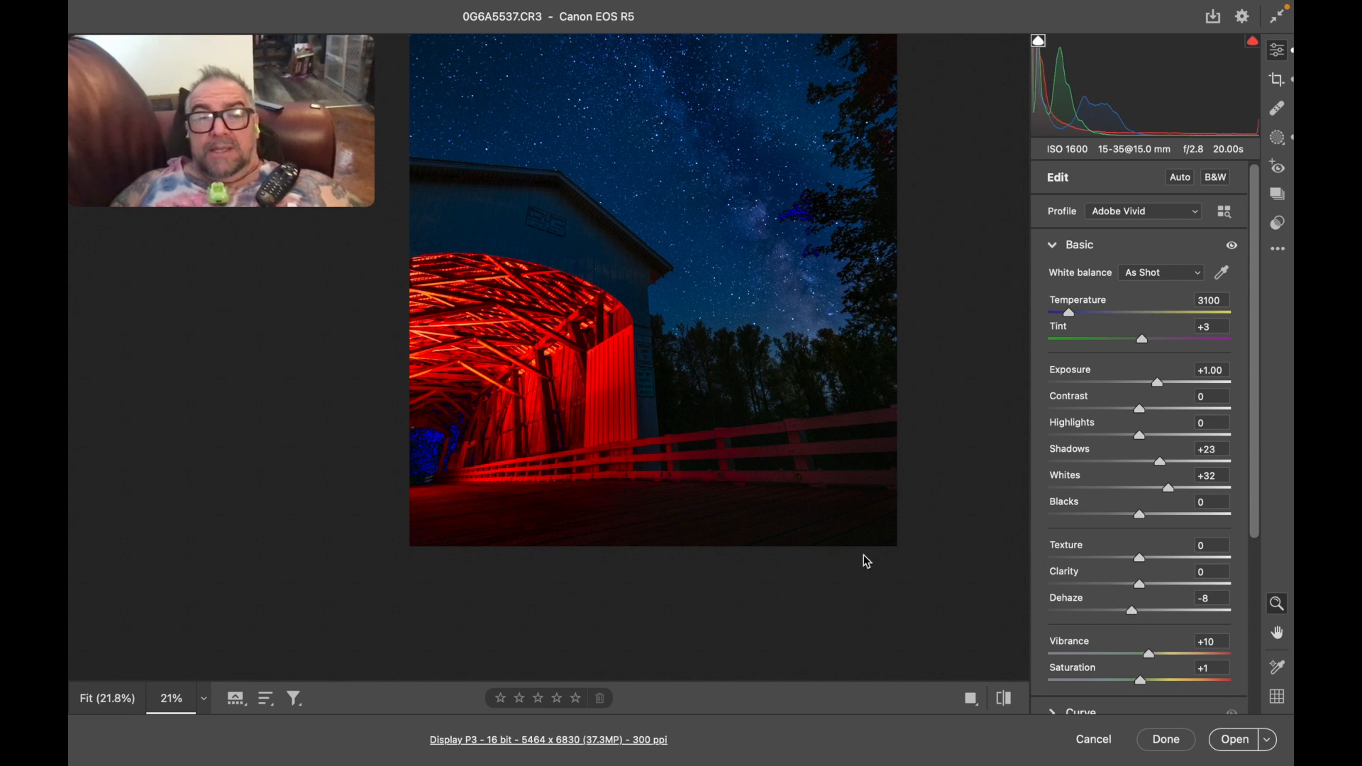
Step: Open the developed raw photo as a normal image in Photoshop and close the homeless-street.jpg document
scroll(925, 436, up, 5)
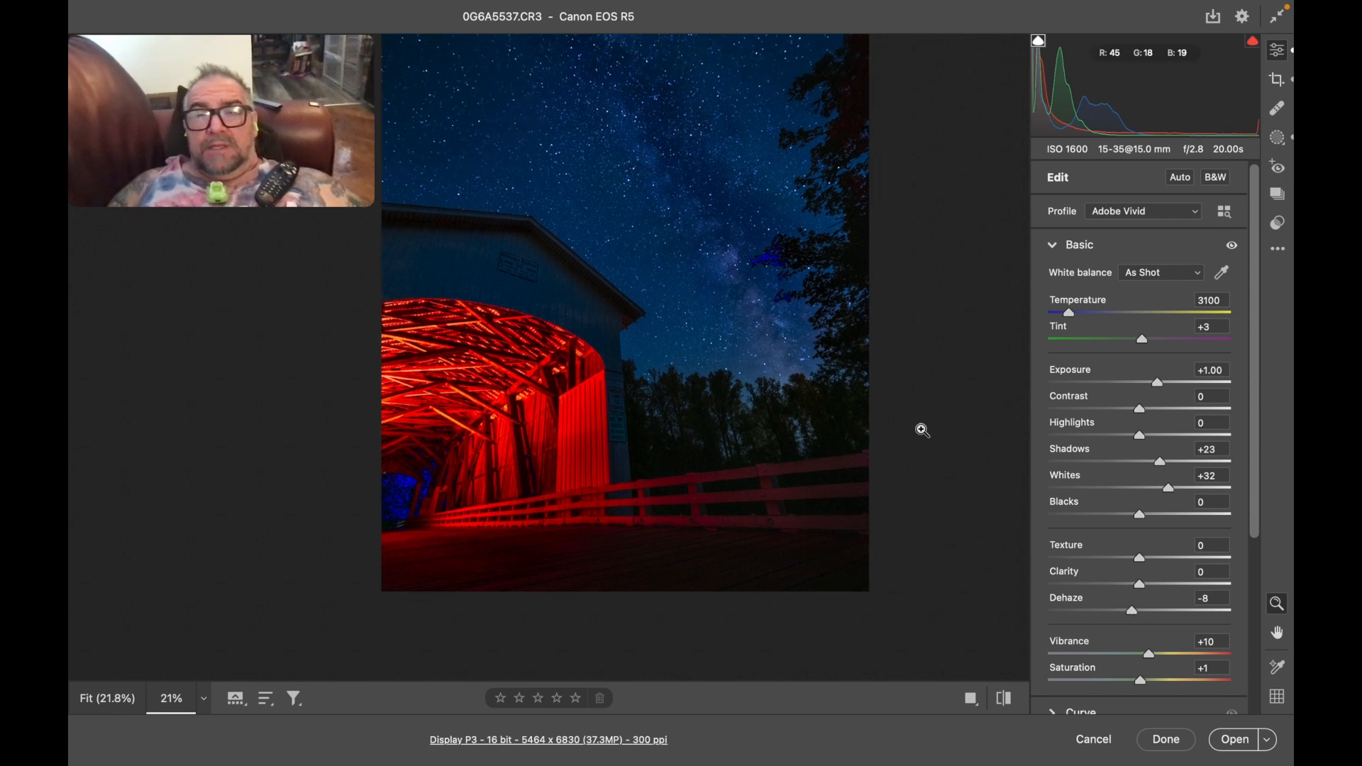
right_click(925, 436)
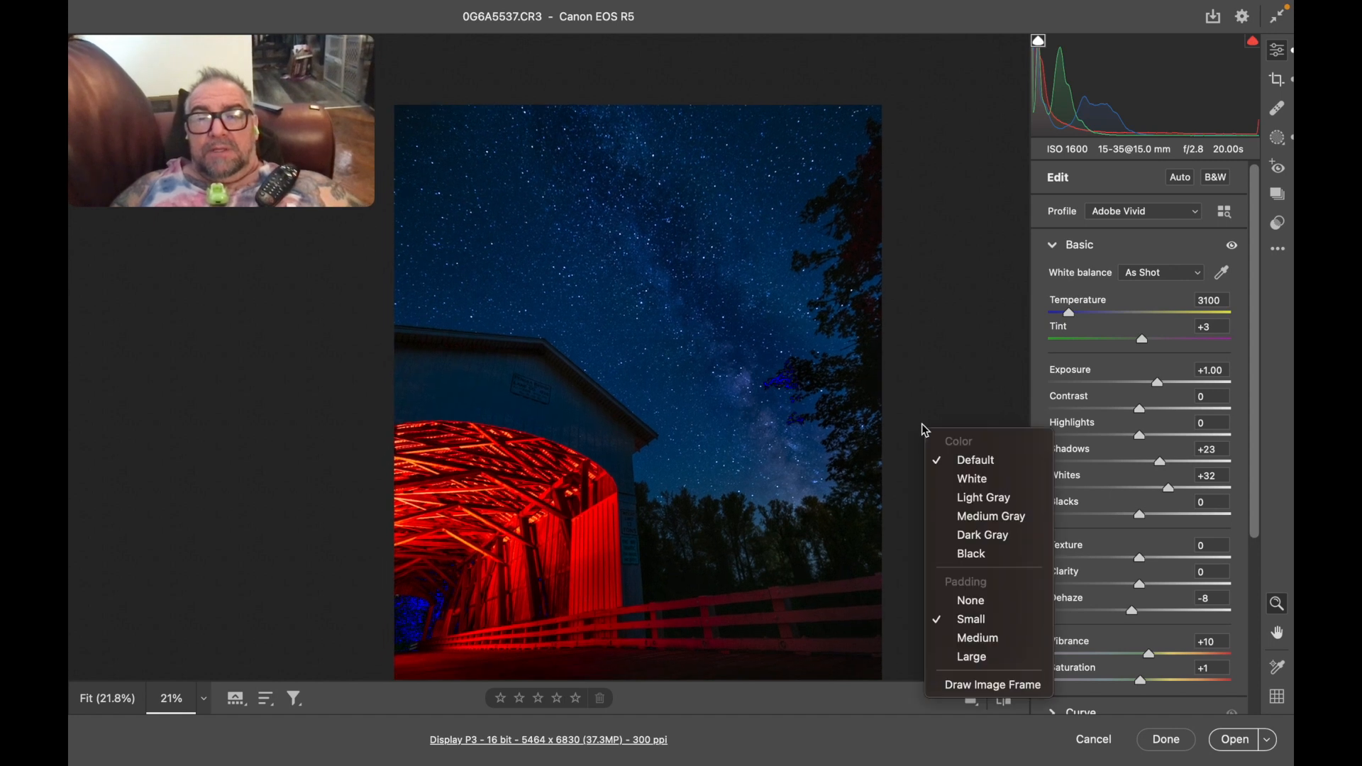
click(938, 367)
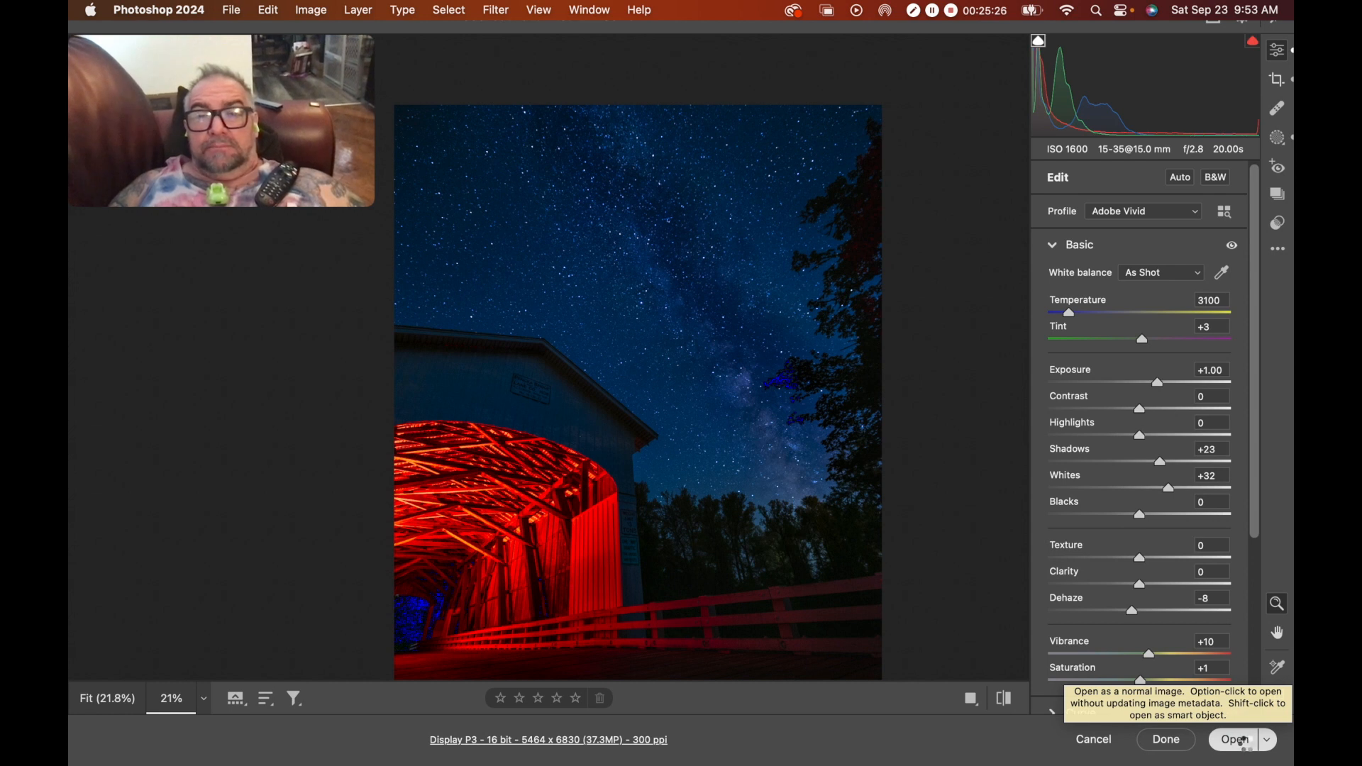
click(1243, 740)
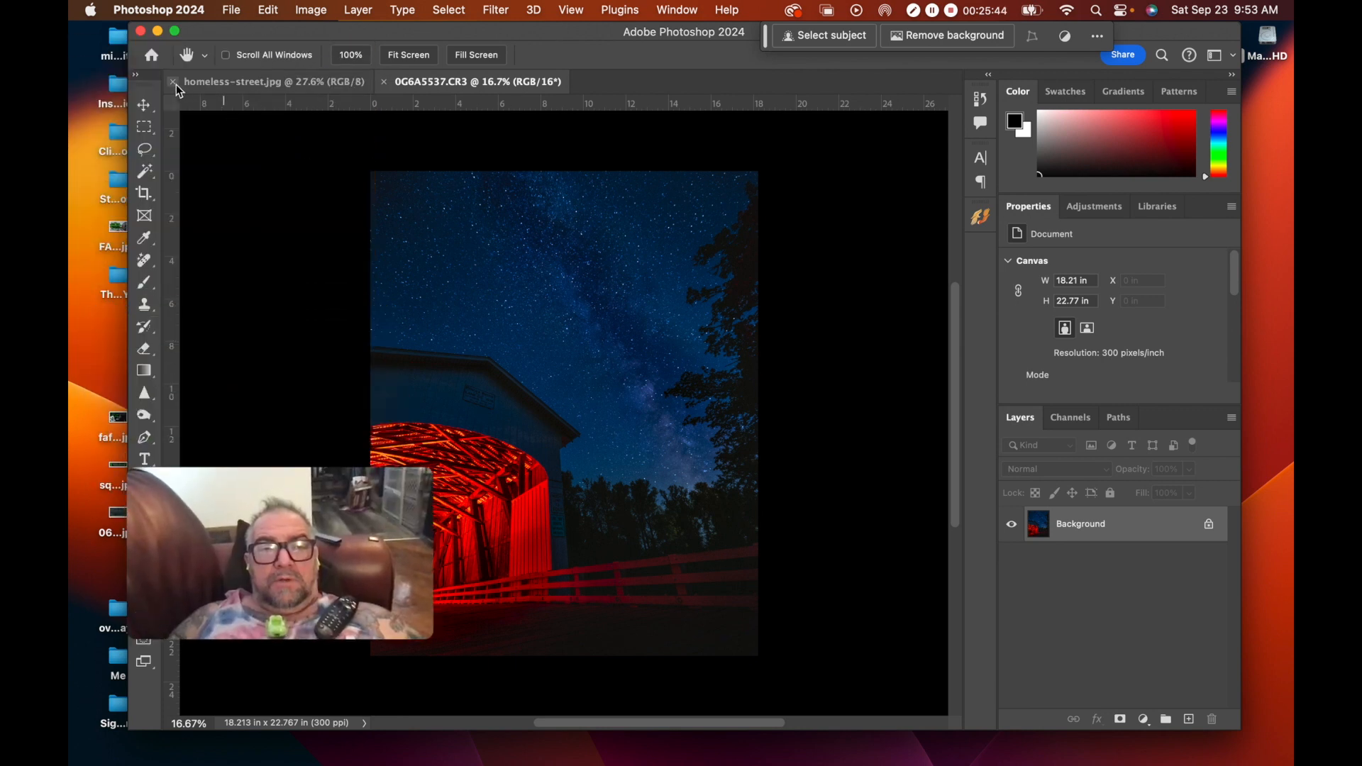
click(174, 82)
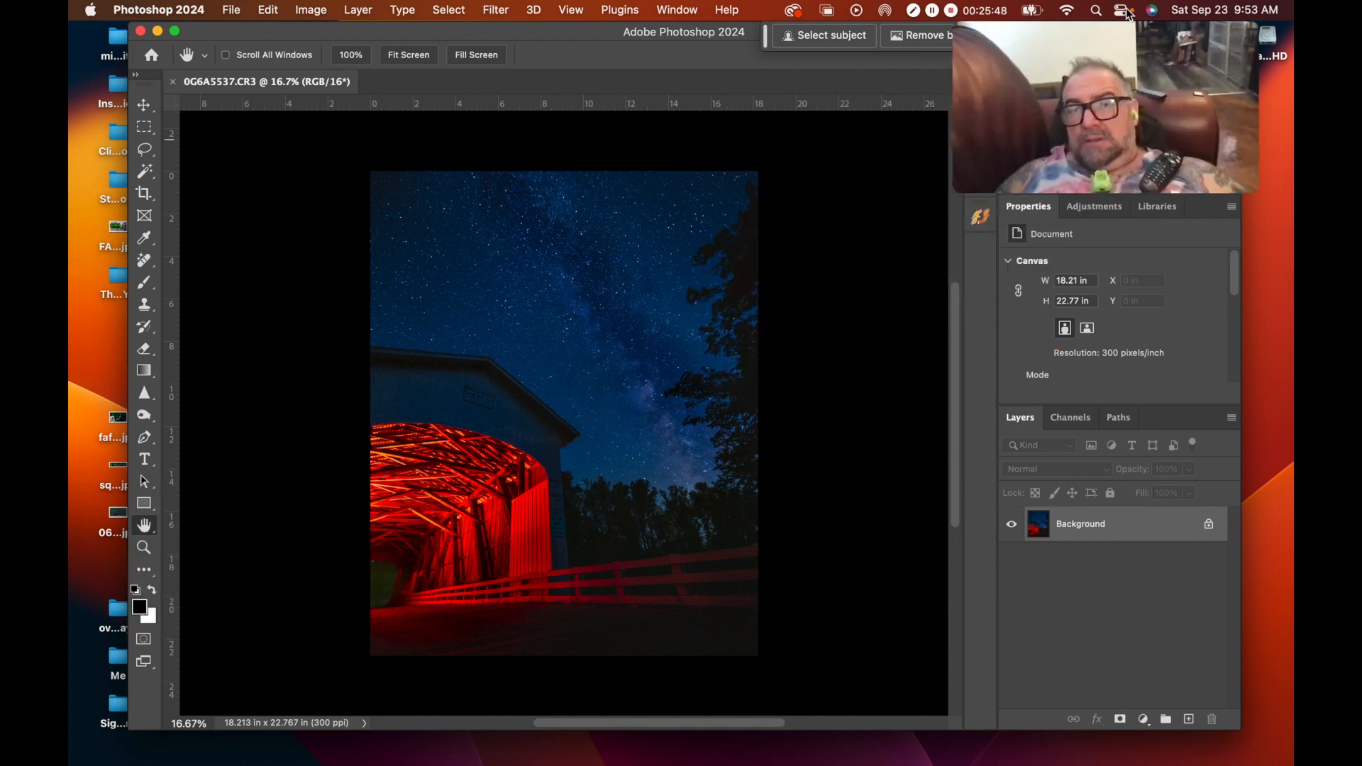
Step: Examine the stars and tree edges in the upper sky up close, and the full bridge composition
scroll(699, 275, up, 1)
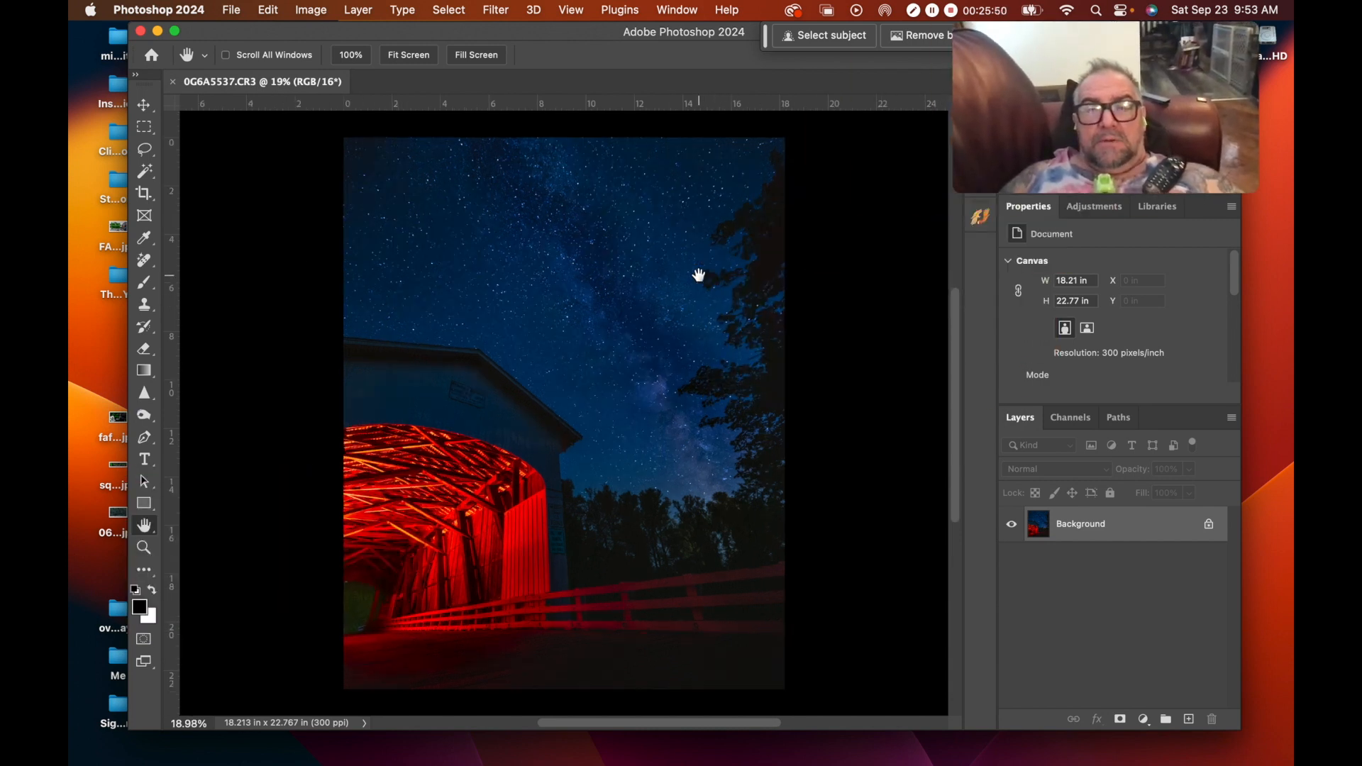
scroll(699, 276, up, 5)
scroll(699, 275, up, 4)
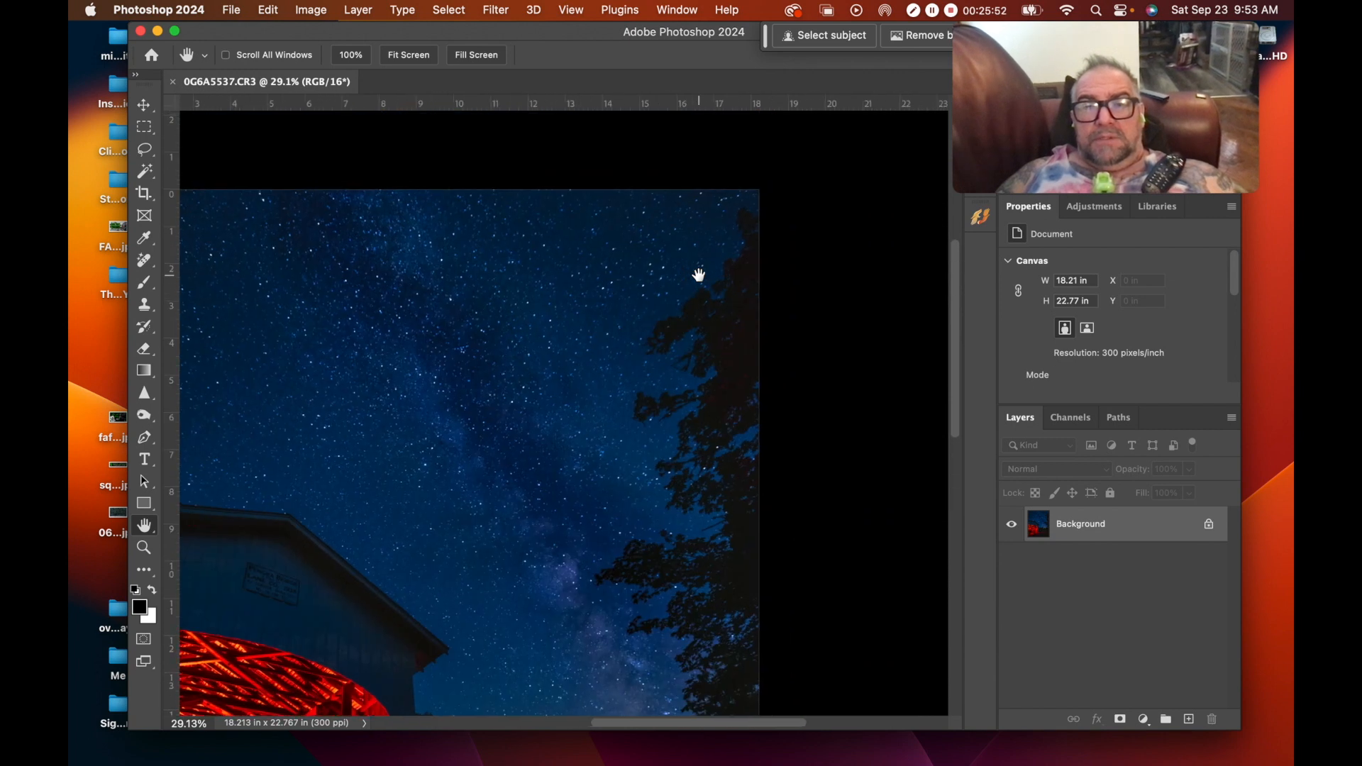
scroll(699, 275, up, 4)
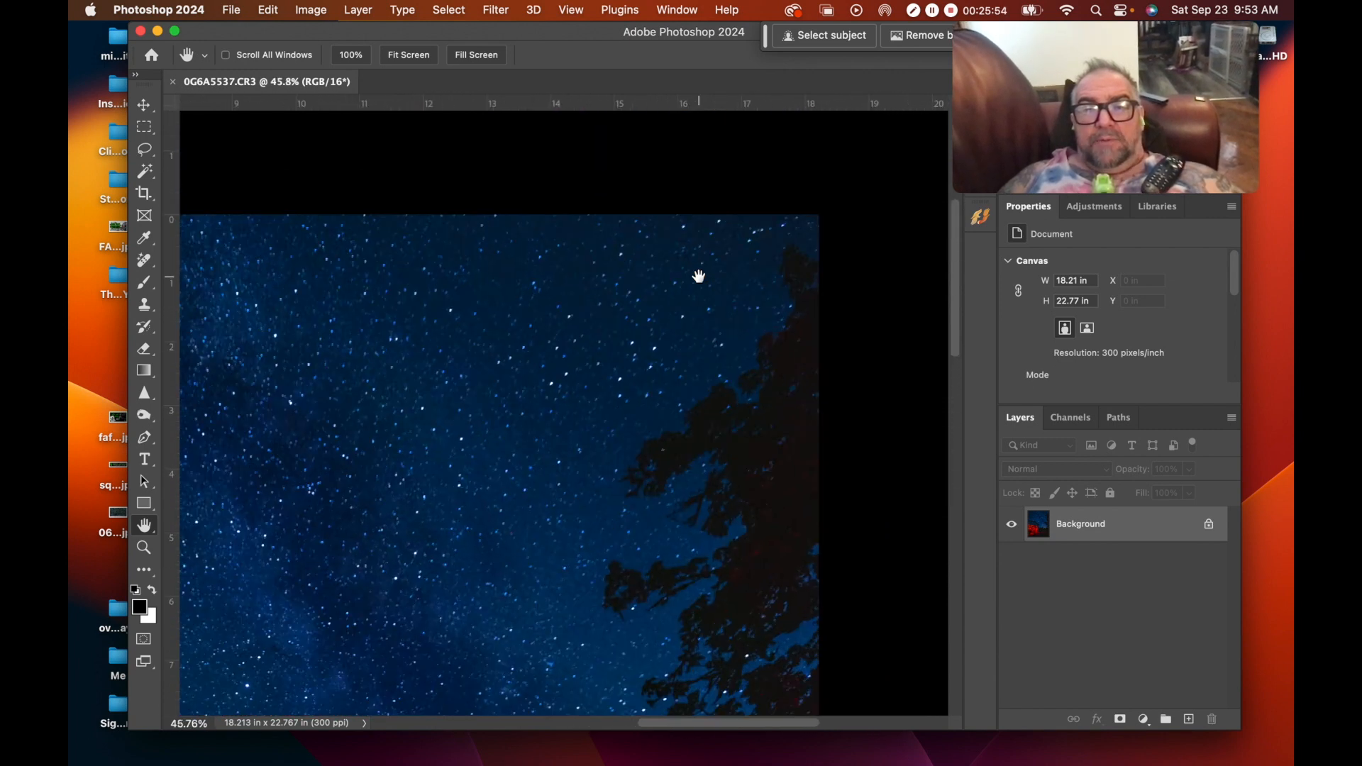
scroll(699, 276, up, 2)
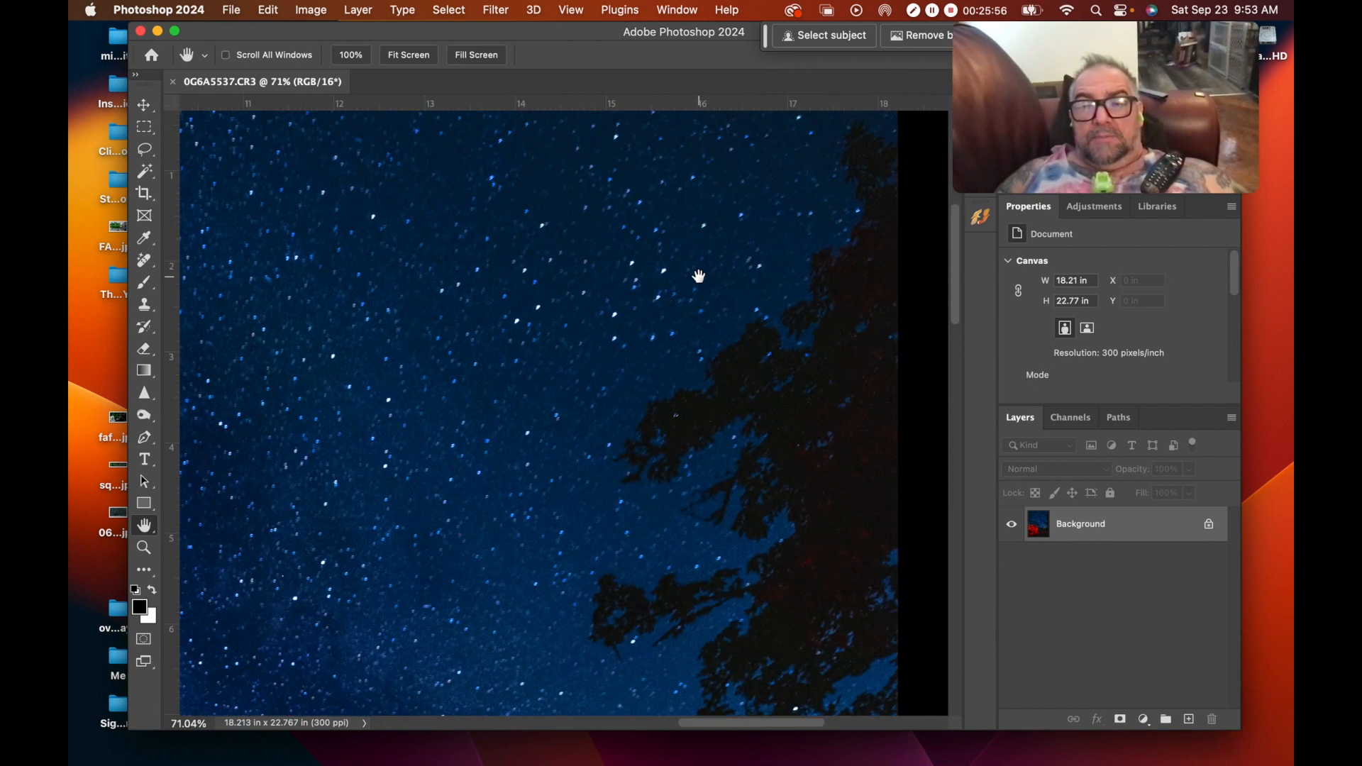
scroll(699, 275, down, 9)
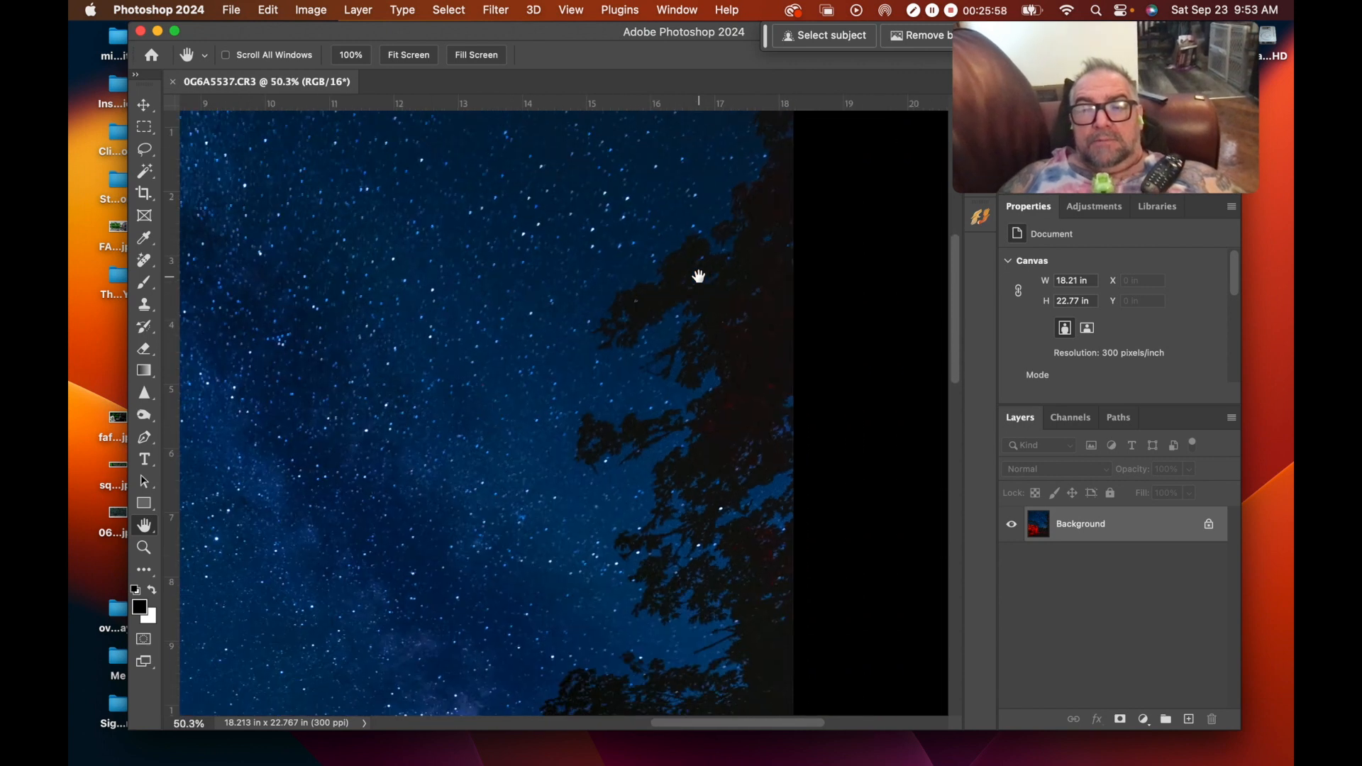
scroll(699, 276, down, 3)
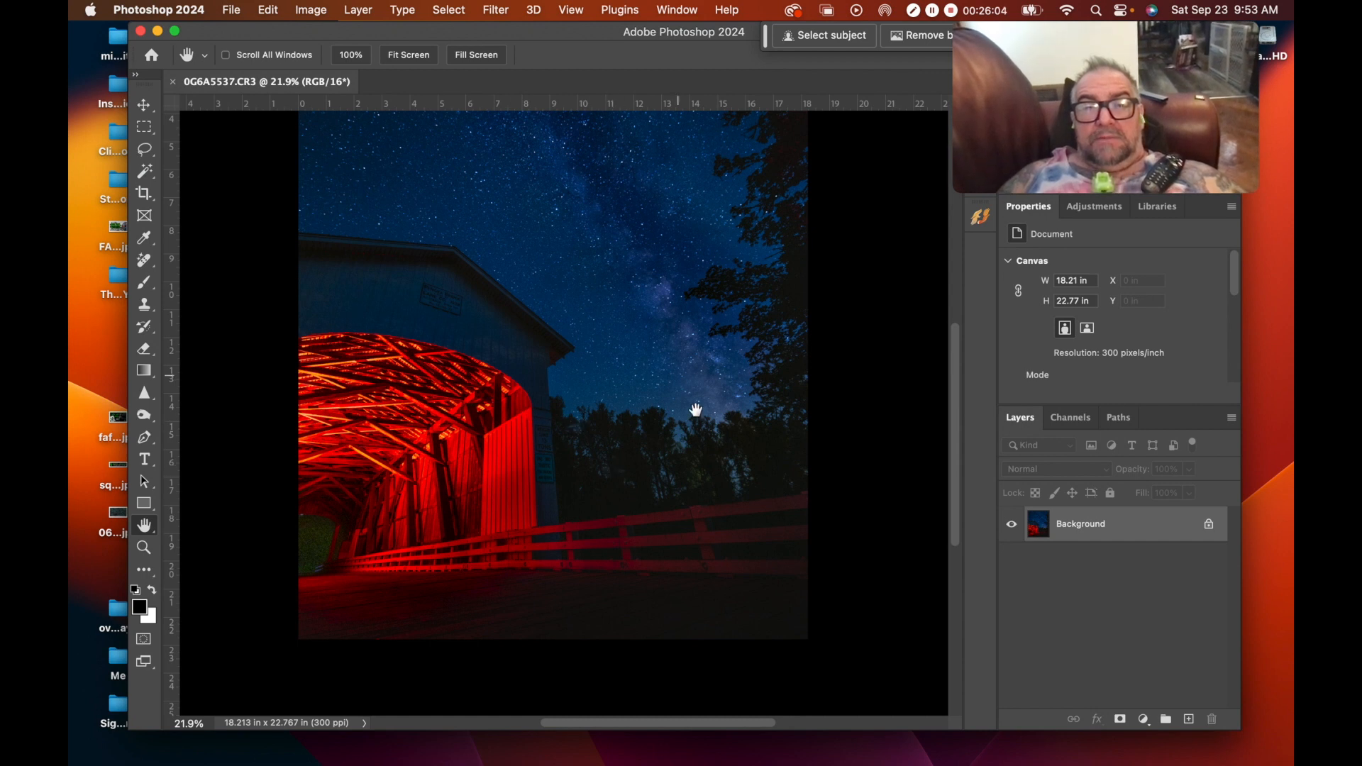
key(super+minus)
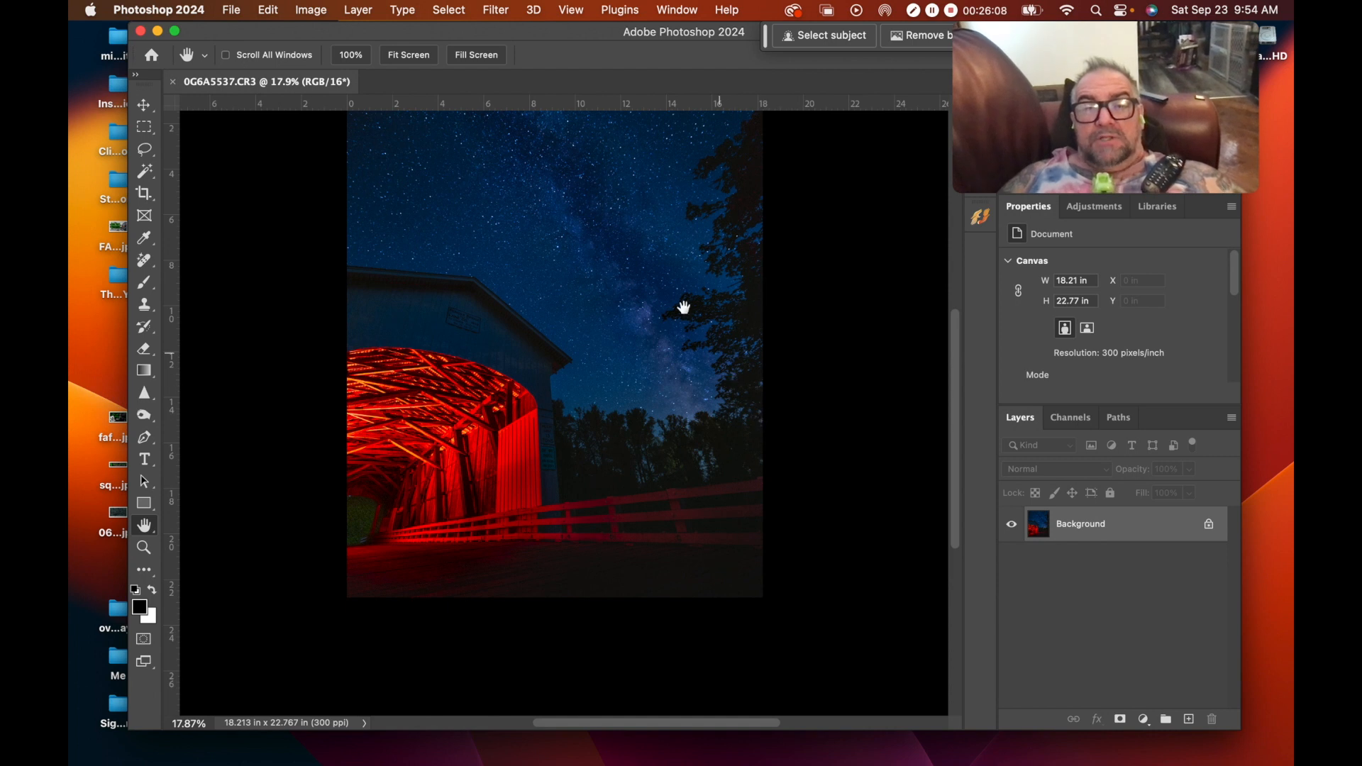
Step: Apply Dfine 2 noise reduction to the photo, moving the noise sampling rectangle onto the sky near the Milky Way
scroll(711, 359, up, 2)
scroll(710, 359, up, 3)
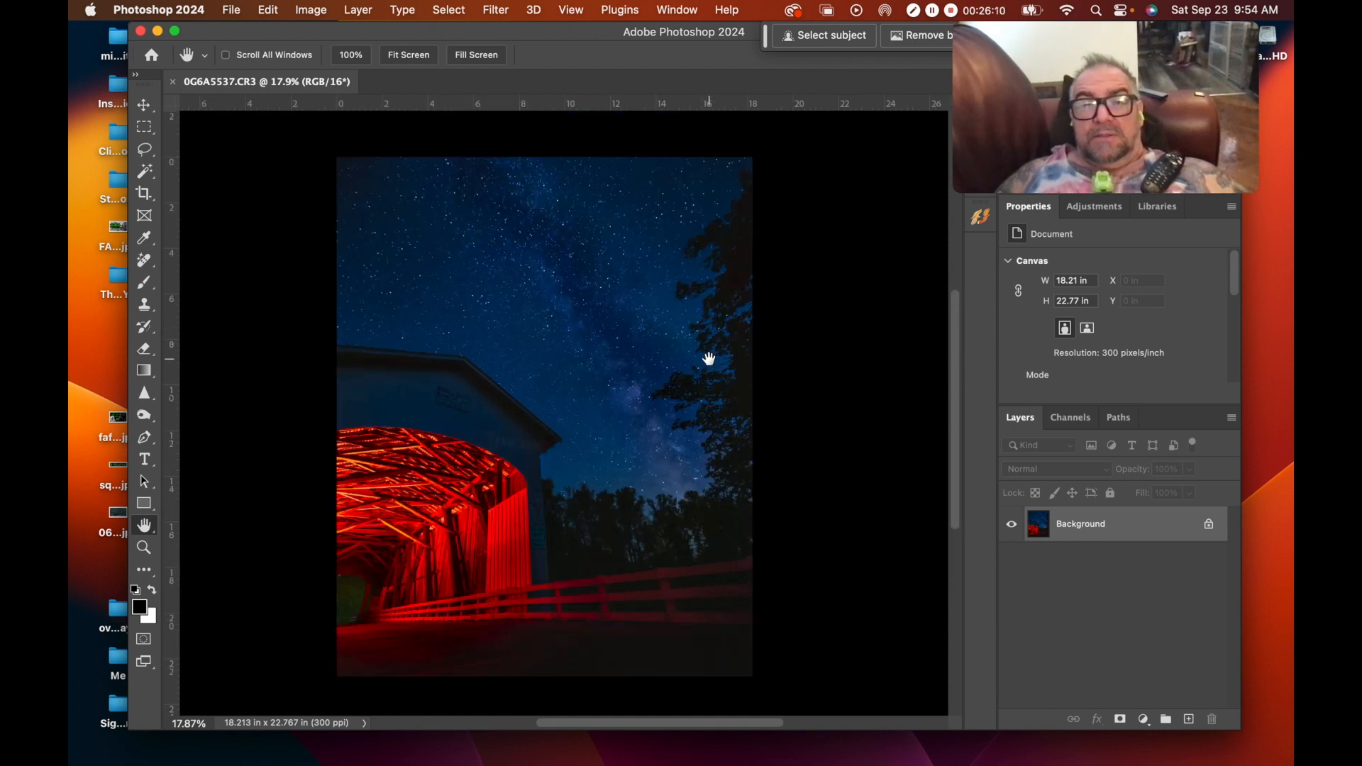
scroll(709, 359, down, 1)
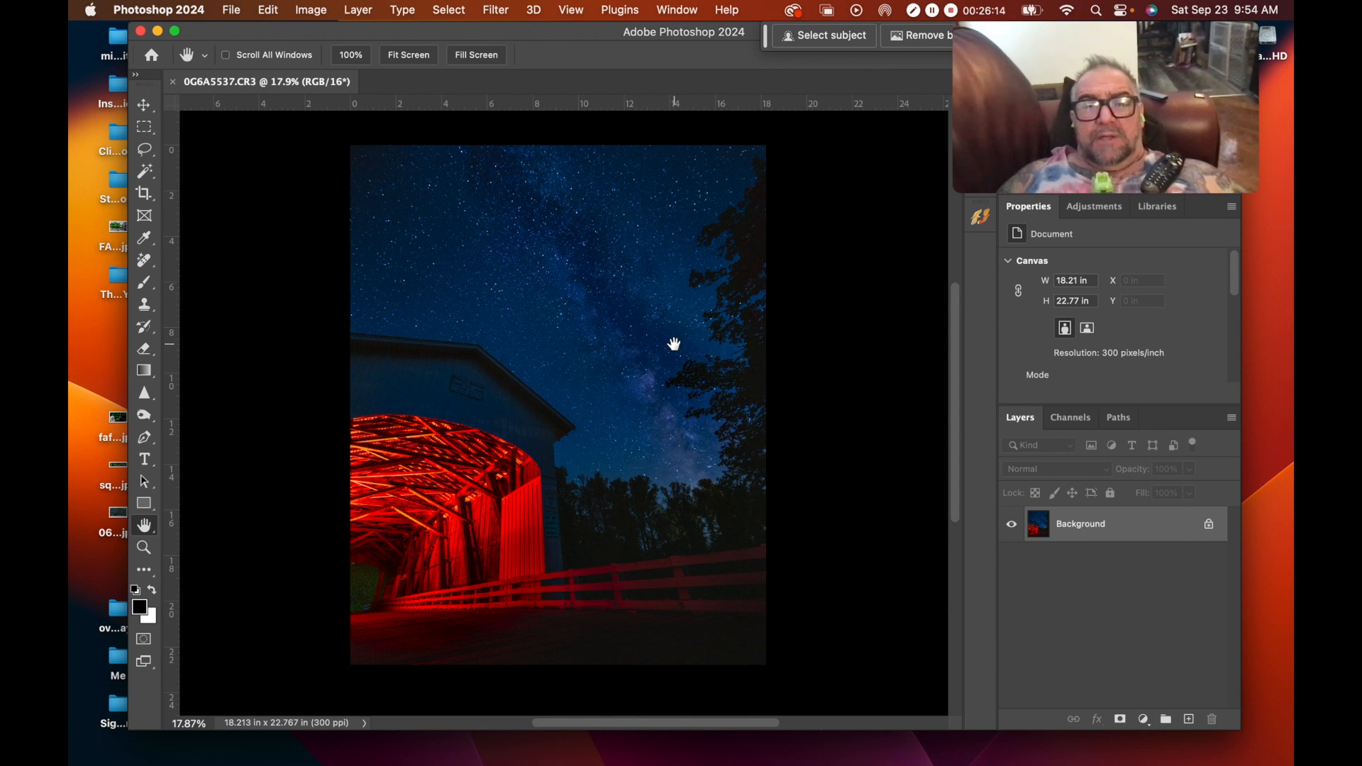
click(489, 7)
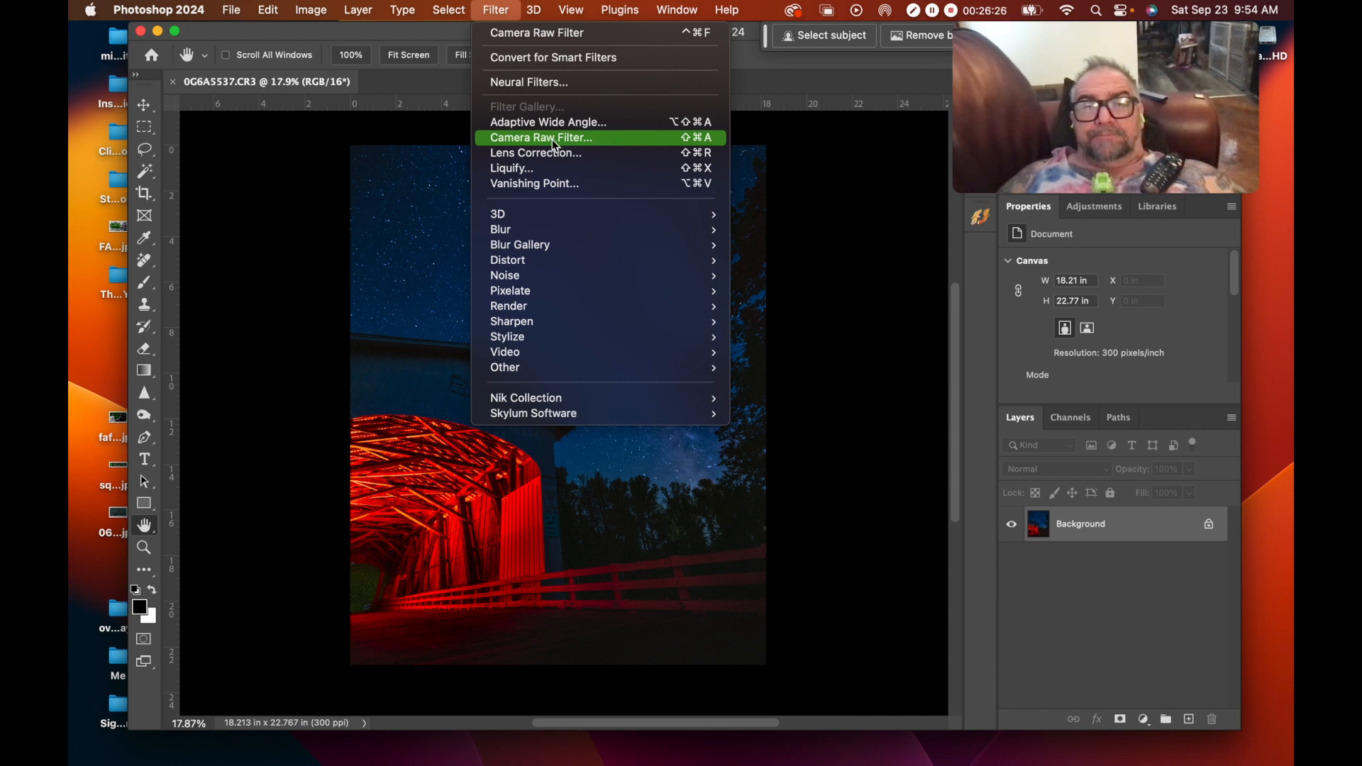
mouse_move(629, 404)
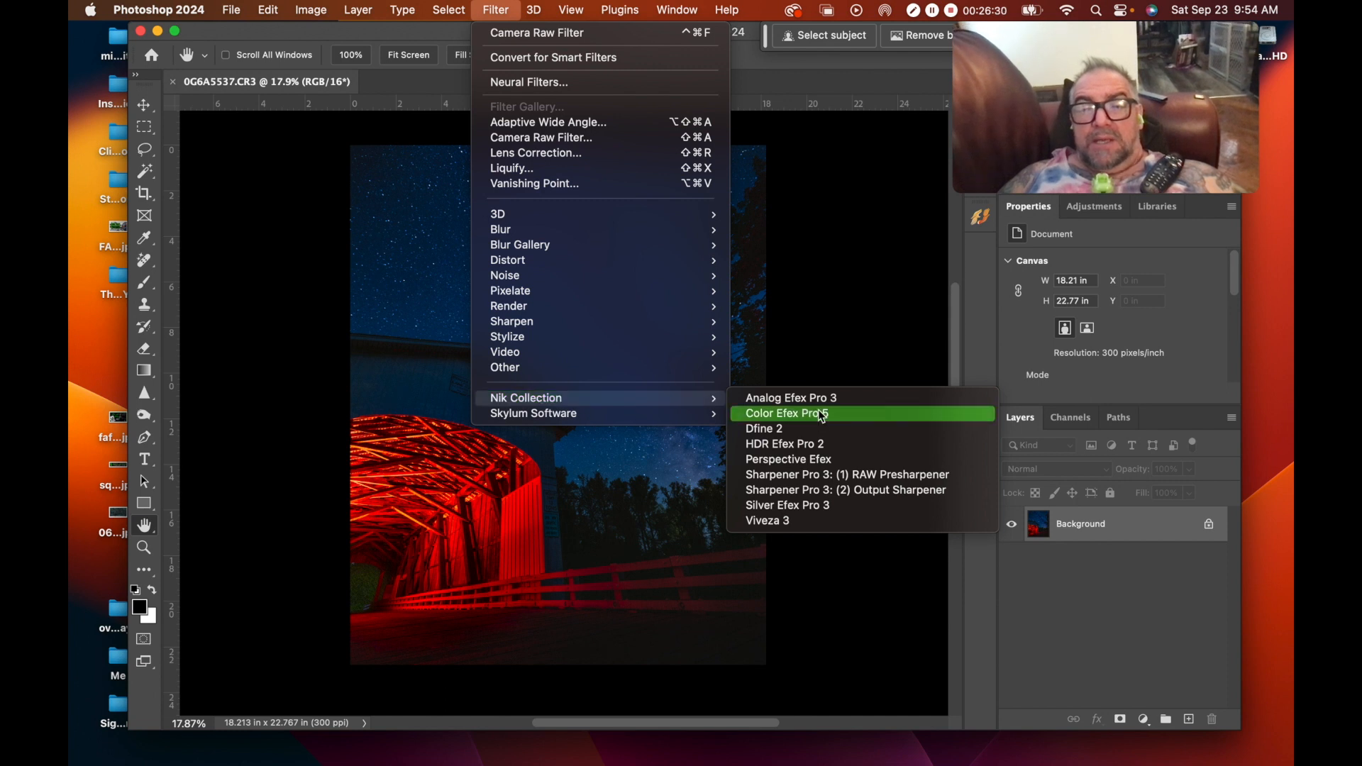
click(777, 430)
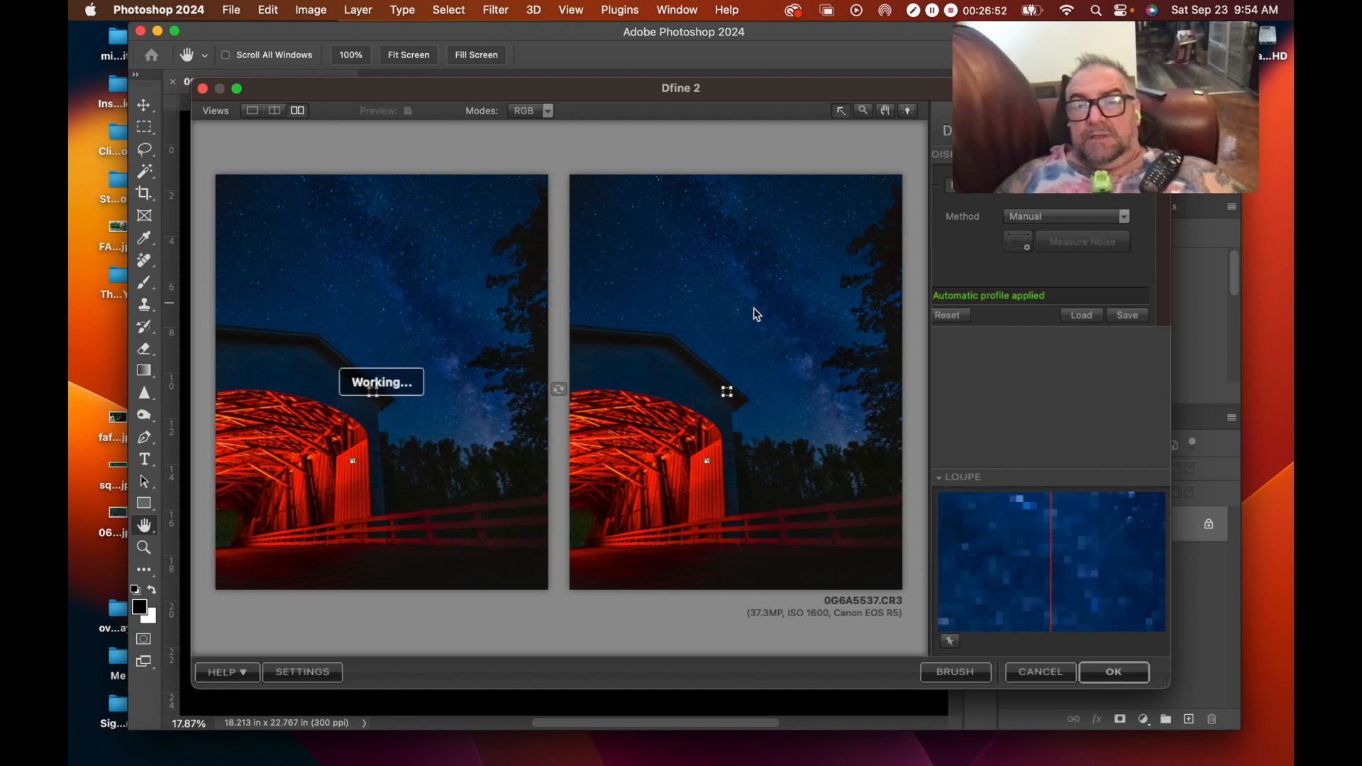
drag(728, 393, 780, 345)
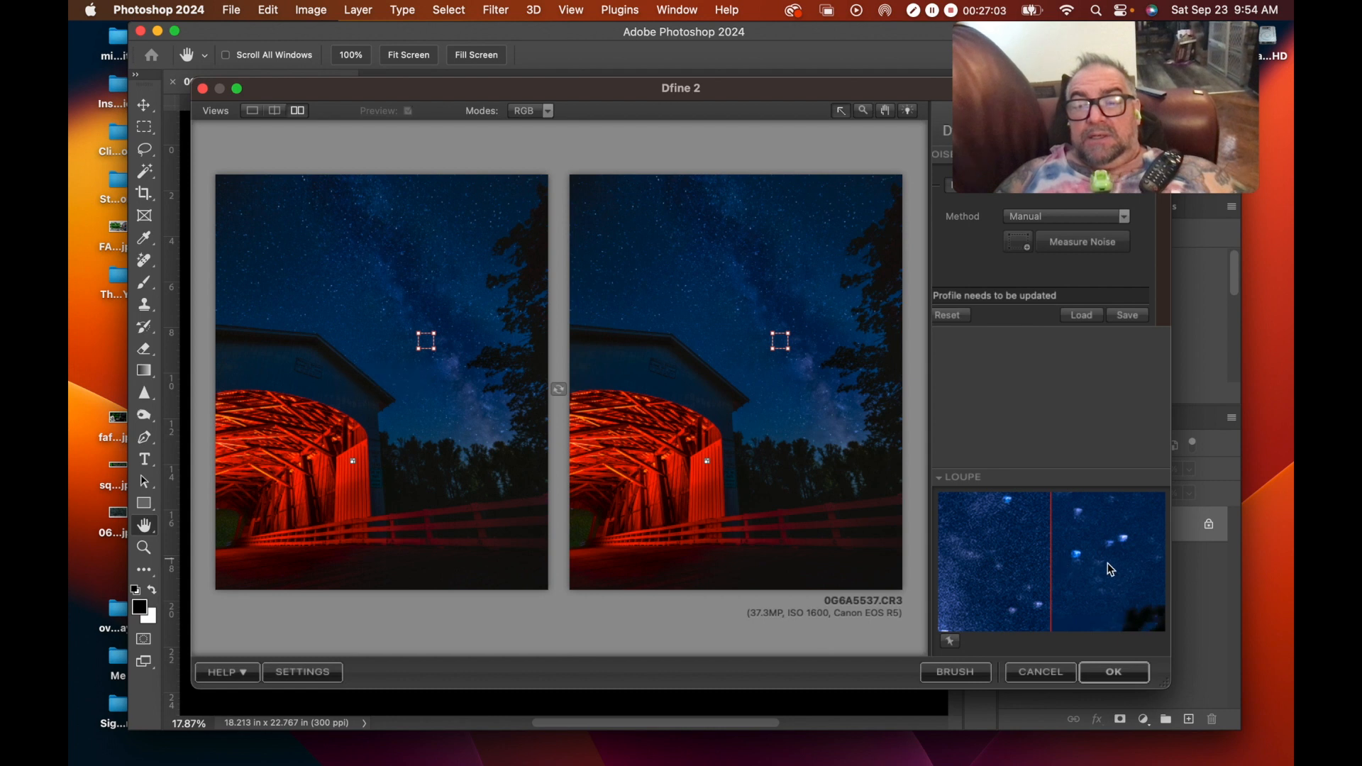
click(1112, 674)
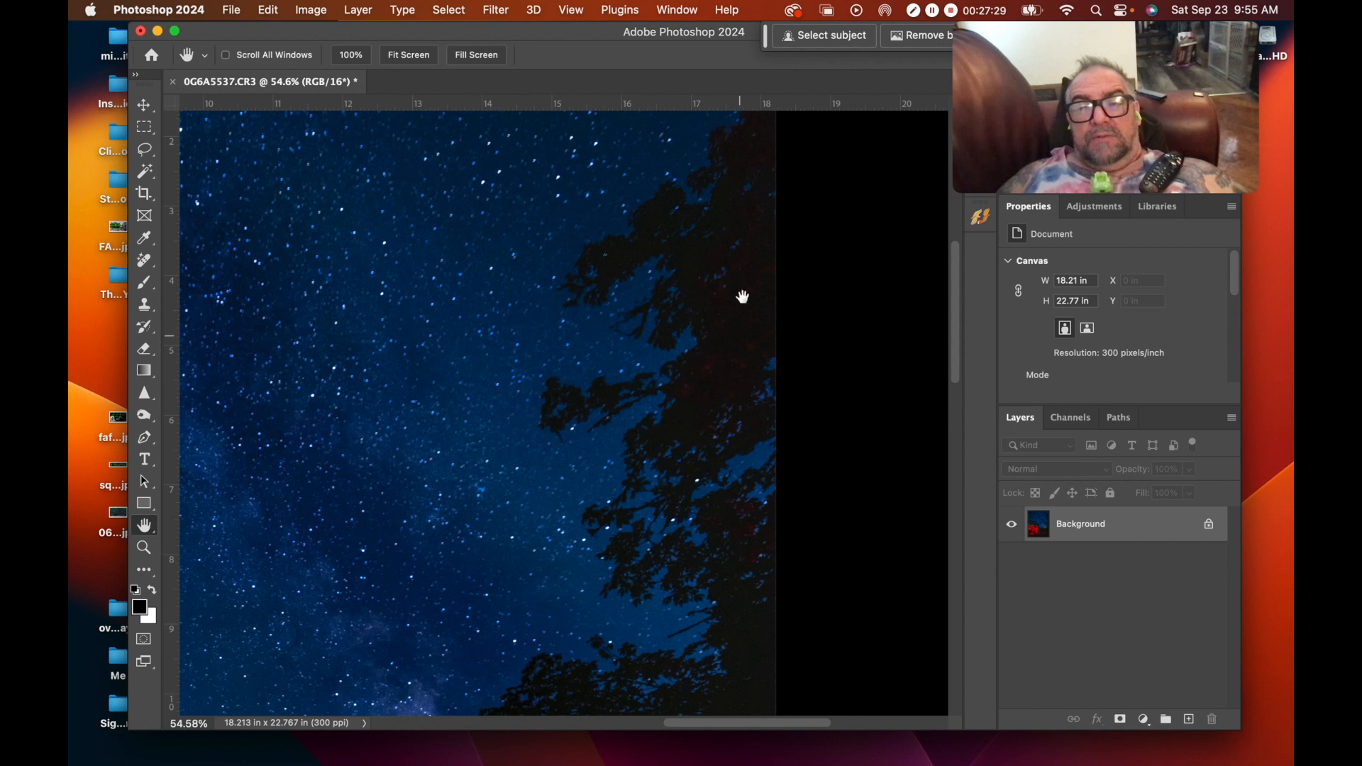
Step: Examine the remaining noise in the dark opening at the far end of the bridge up close, and the surrounding bridge
scroll(748, 528, down, 15)
scroll(747, 528, left, 10)
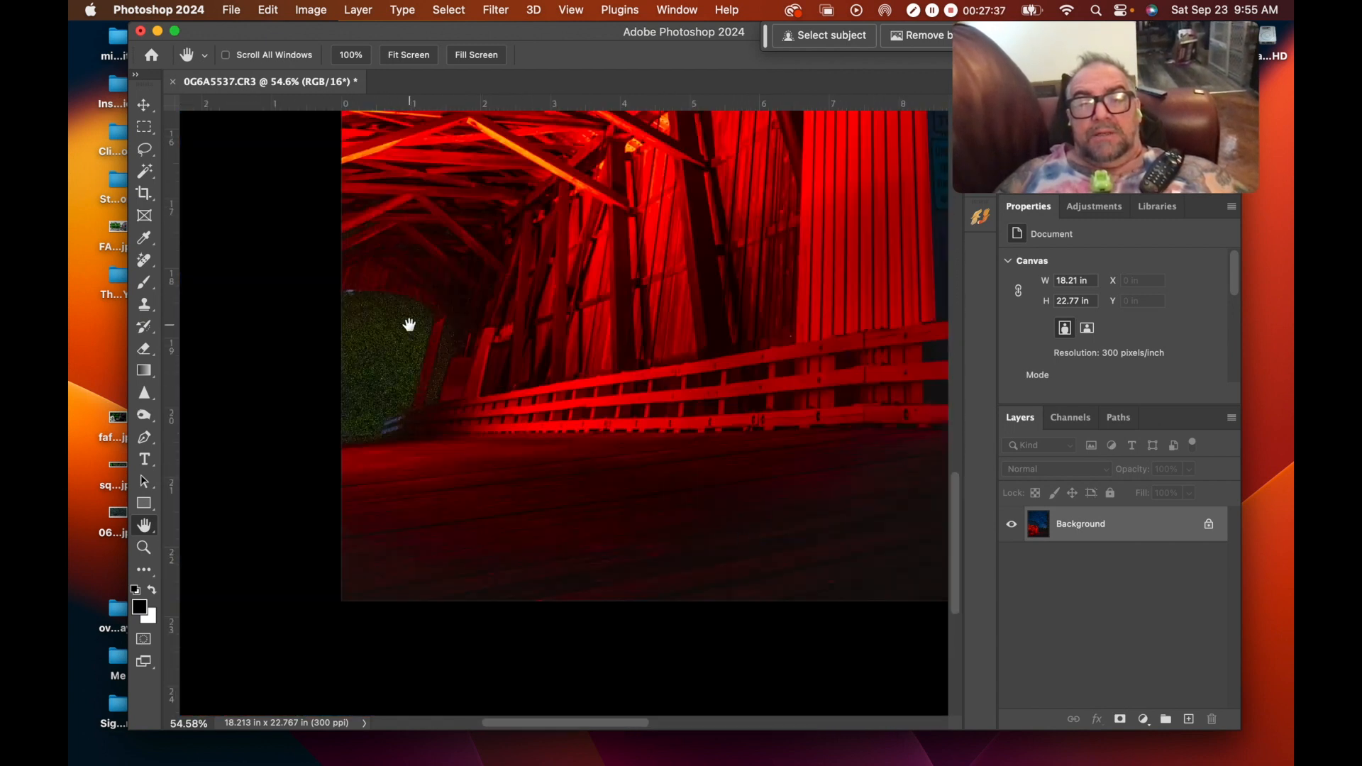
scroll(409, 325, left, 4)
scroll(409, 325, up, 2)
scroll(440, 330, up, 2)
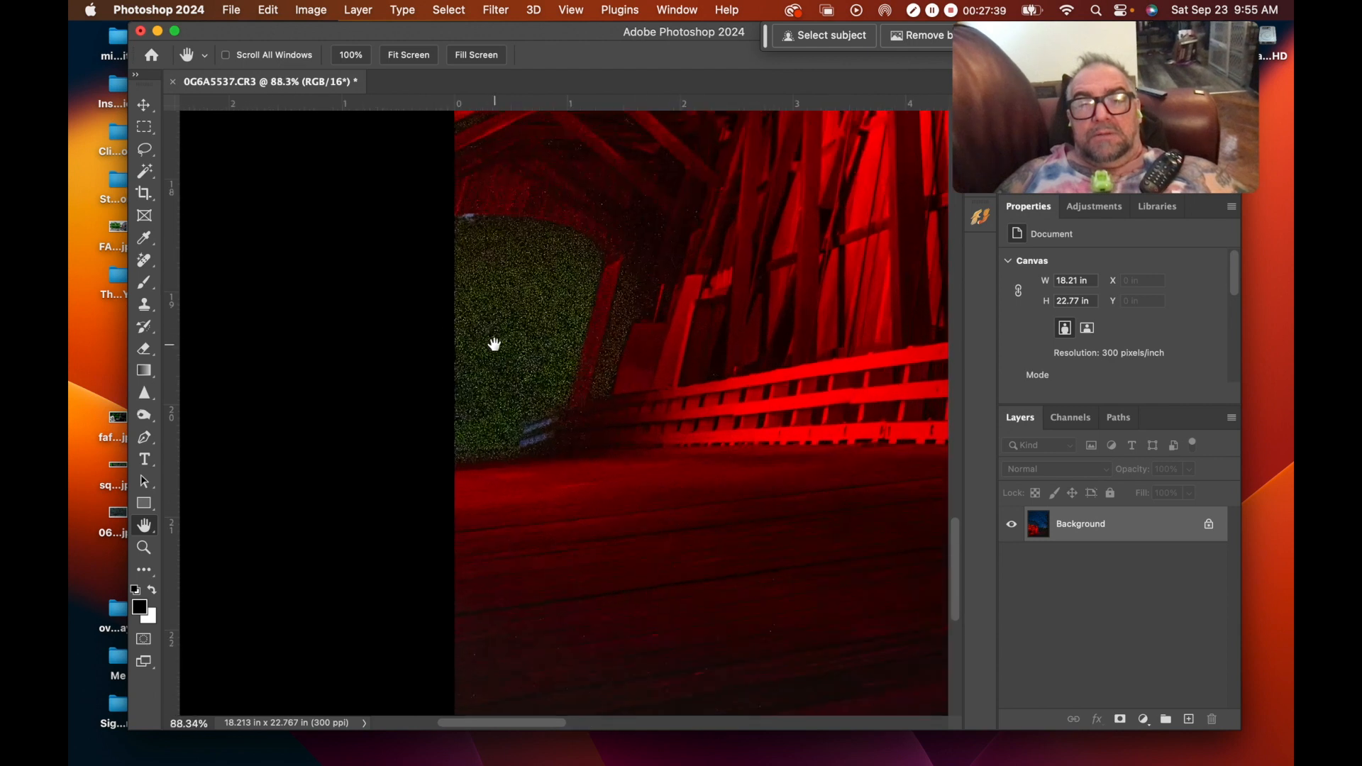
scroll(550, 358, up, 2)
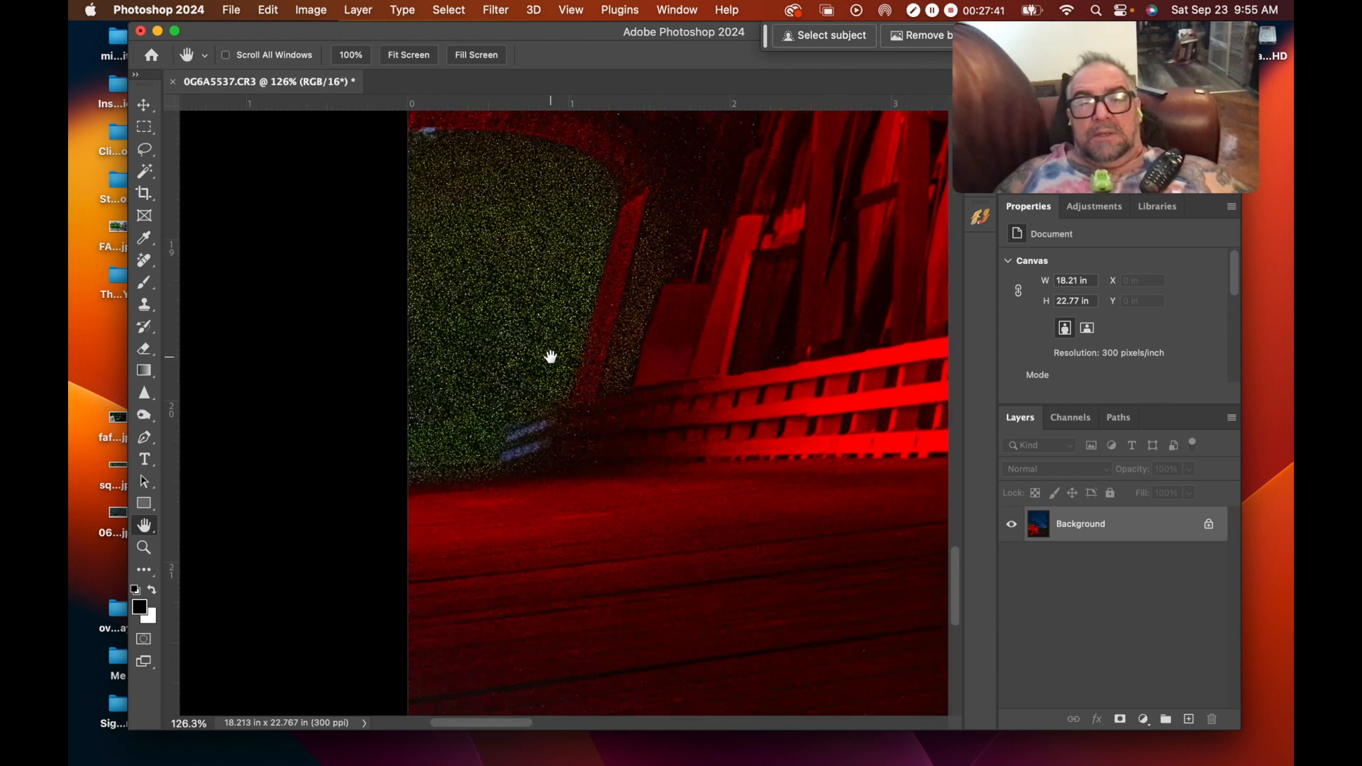
scroll(550, 357, down, 5)
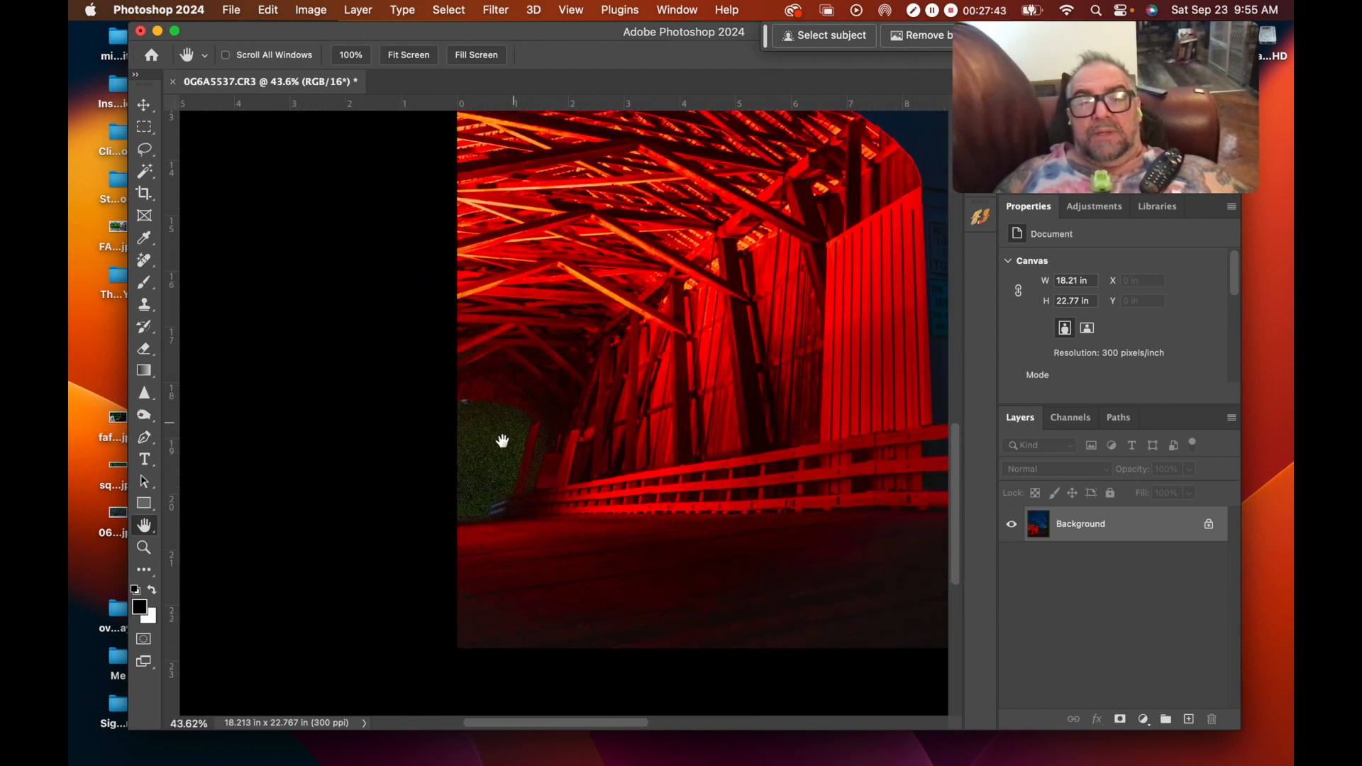
scroll(529, 477, down, 2)
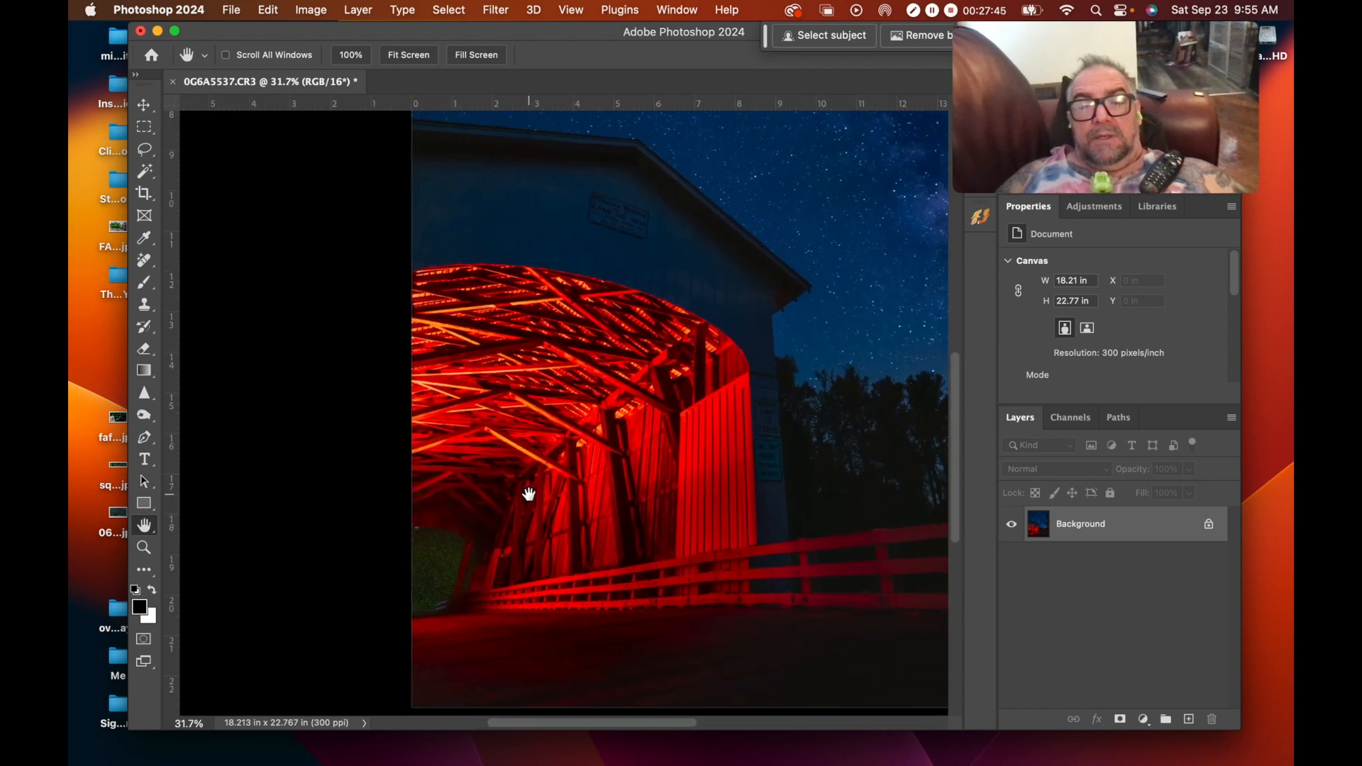
scroll(529, 494, down, 3)
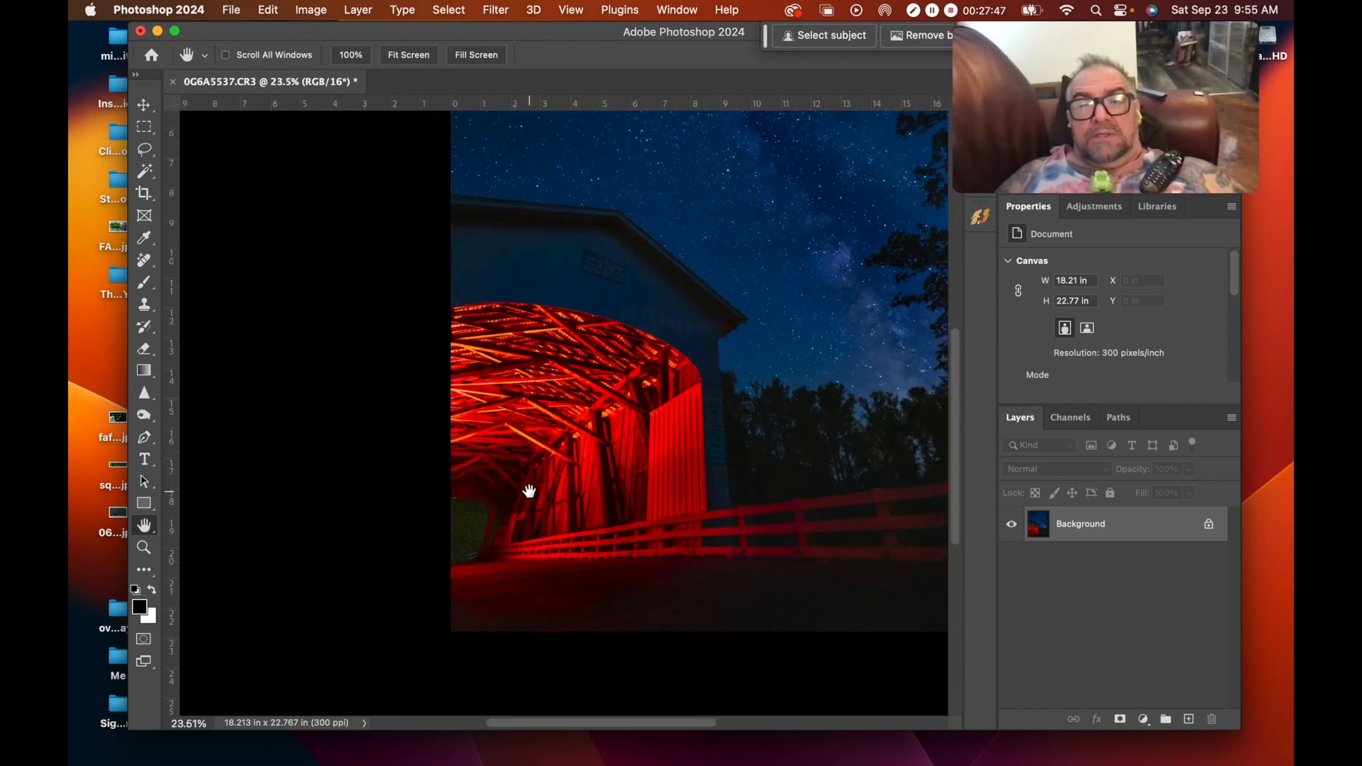
Step: Burn the shadows at 29% exposure in the tunnel's far opening, the foreground and the right-side trees, enlarging the brush from 1100 to 1500 px
click(145, 418)
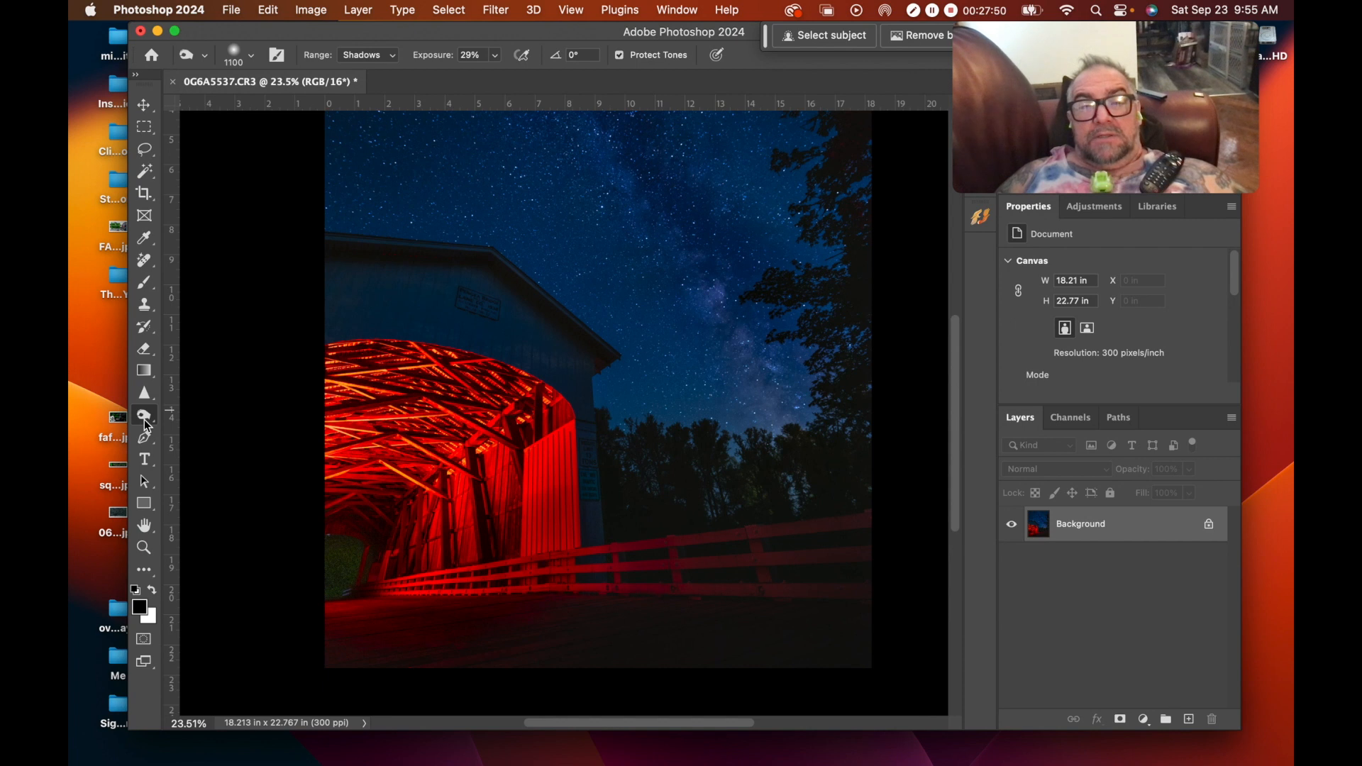
click(152, 420)
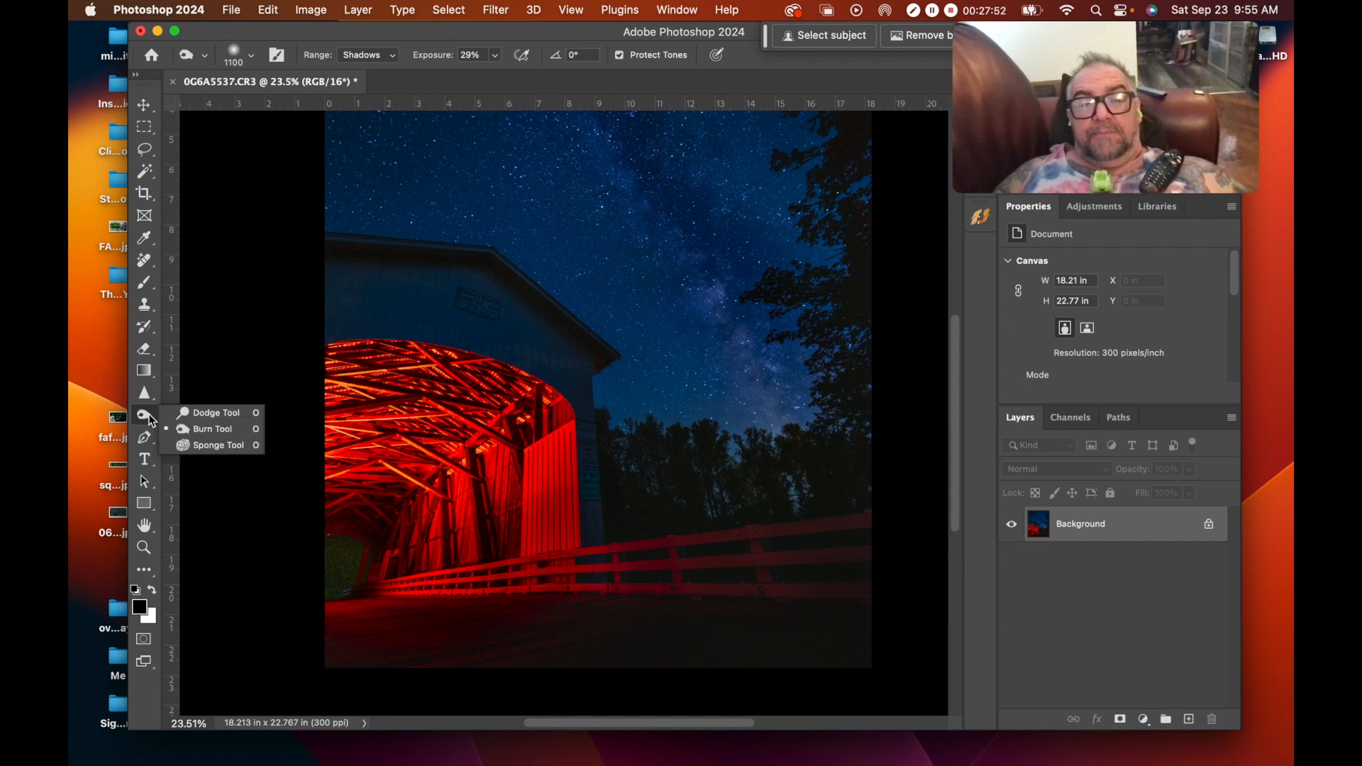
click(202, 429)
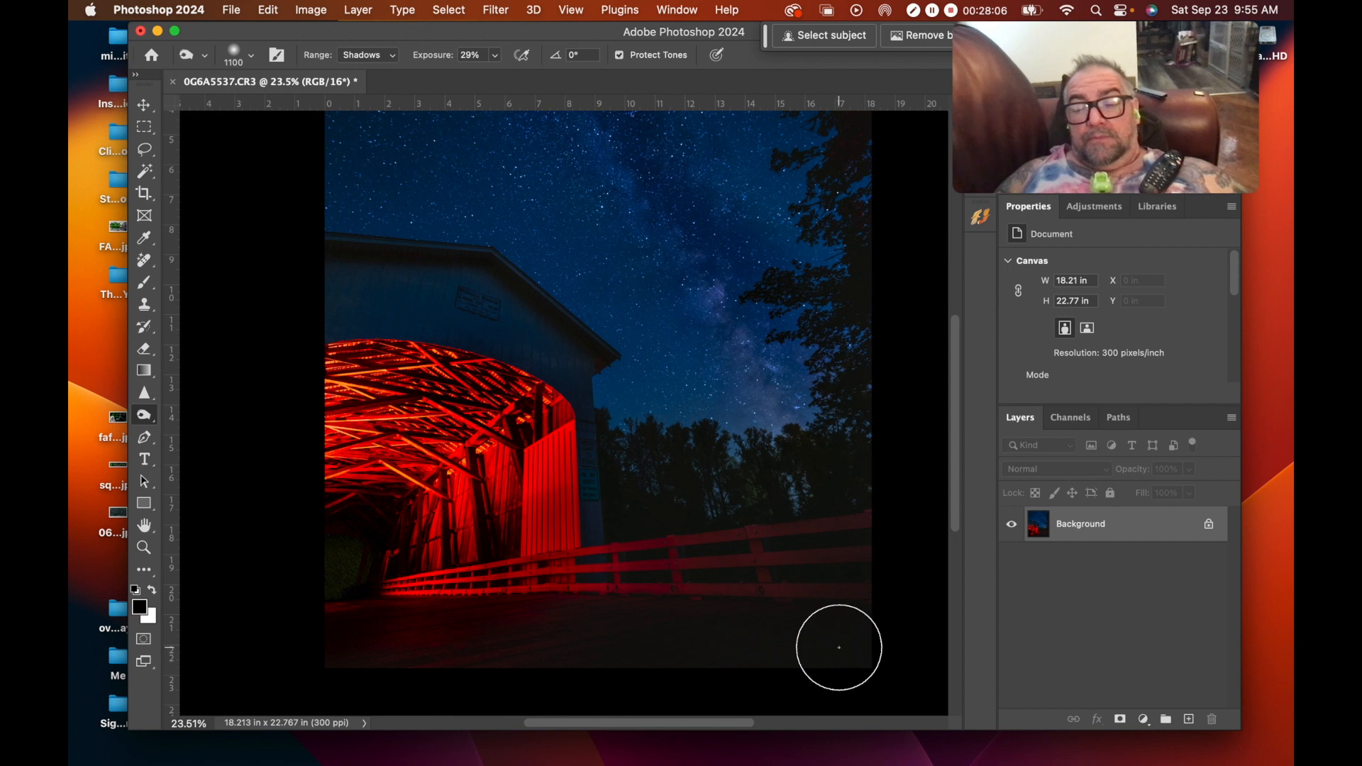
key(bracketright)
key(bracketright)
key(bracketright)
key(bracketright)
mouse_move(760, 641)
mouse_down()
mouse_move(887, 450)
mouse_move(763, 721)
mouse_move(879, 542)
mouse_move(860, 553)
mouse_up()
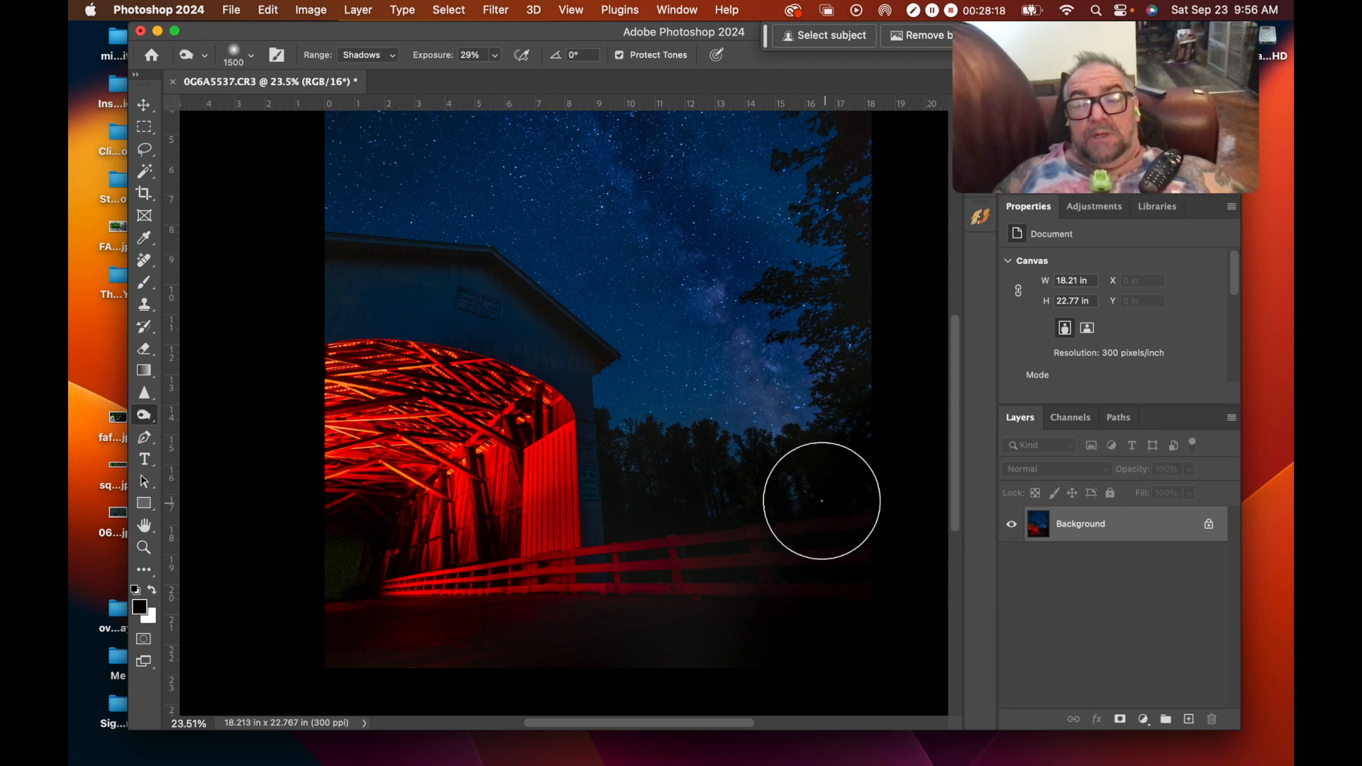
scroll(821, 496, right, 3)
scroll(821, 496, up, 2)
scroll(821, 500, right, 1)
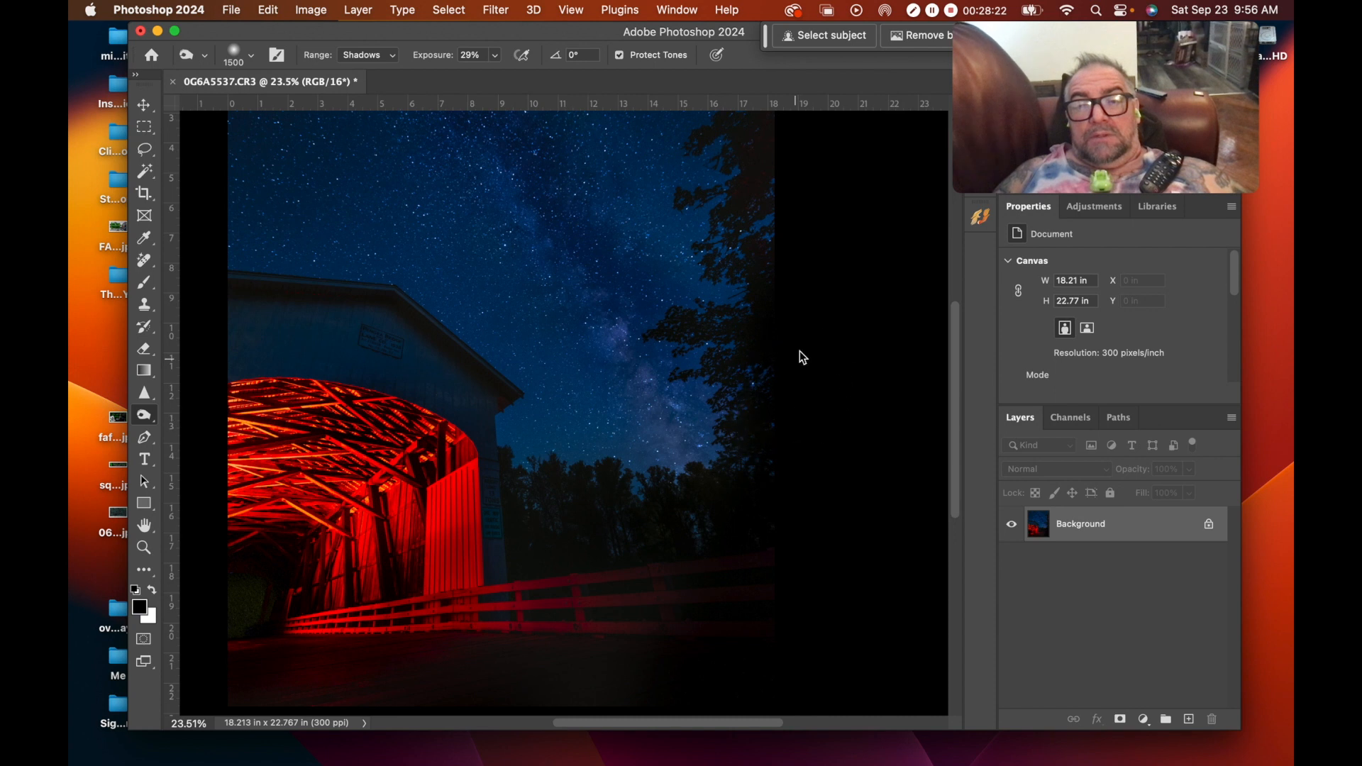
scroll(855, 450, down, 2)
scroll(854, 450, left, 2)
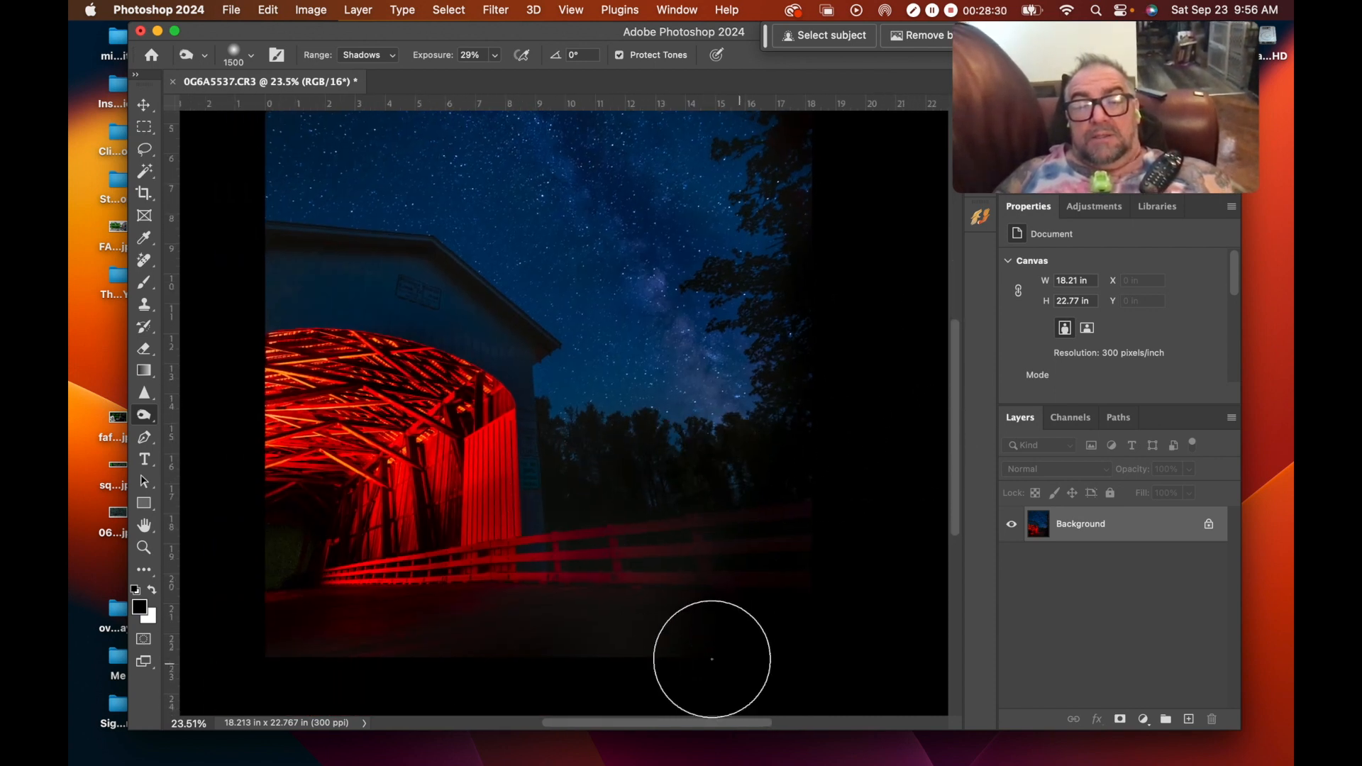
Step: Duplicate the Background layer and add a new empty layer above the copy
scroll(405, 639, up, 5)
scroll(404, 639, left, 2)
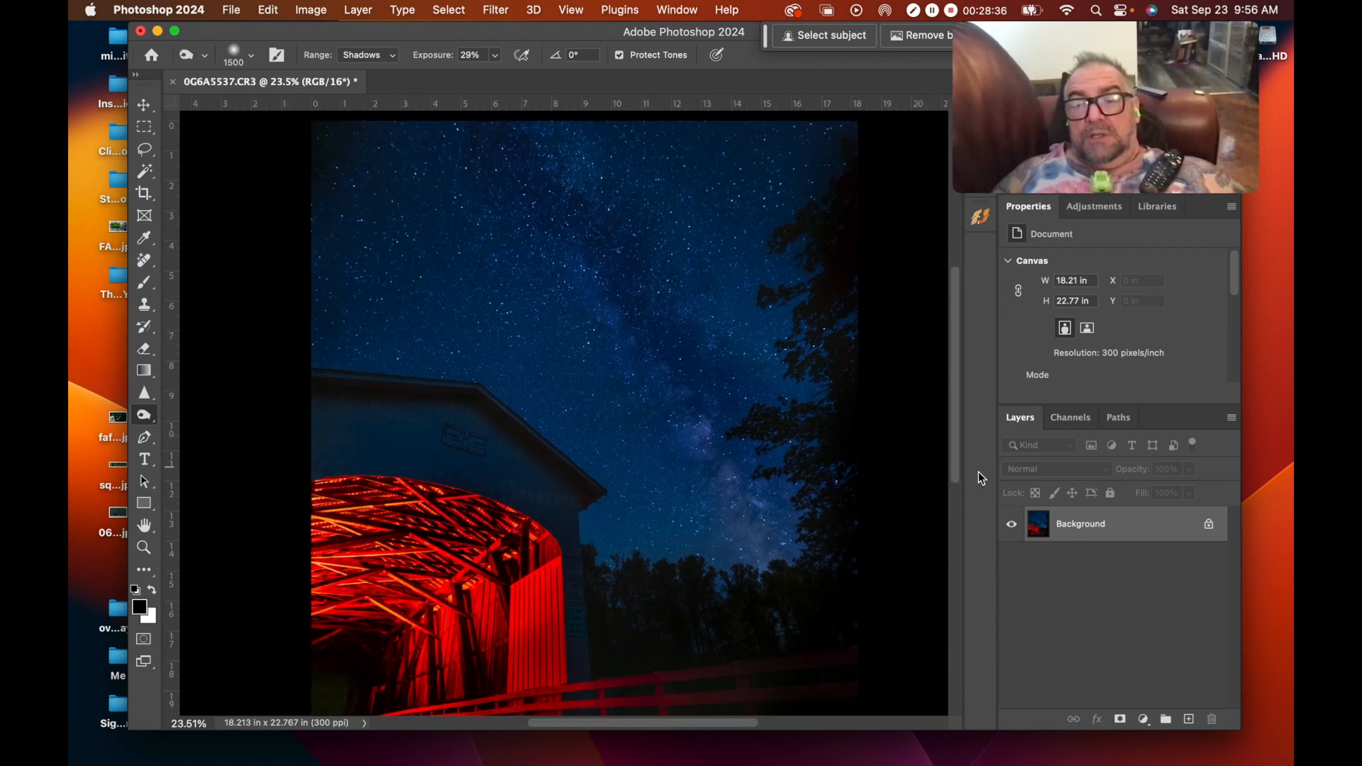
key(super+j)
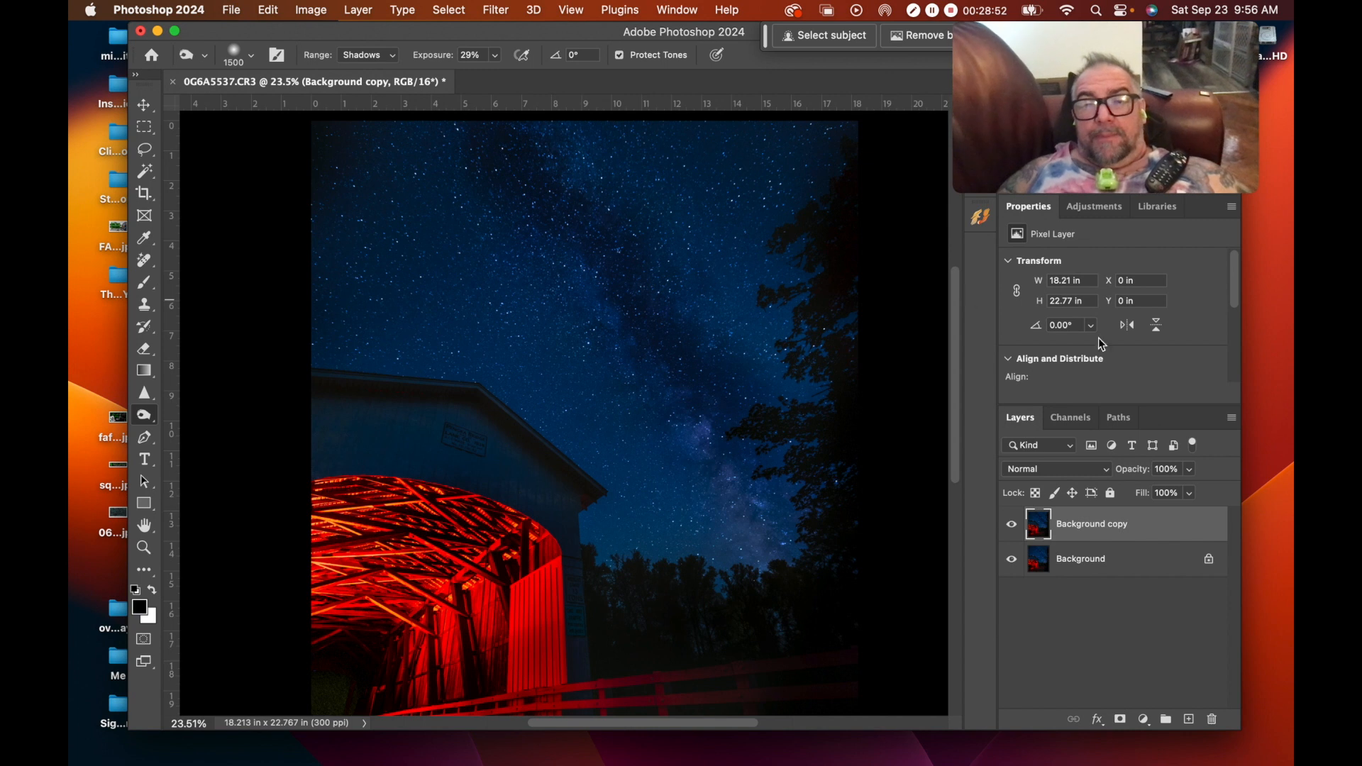
click(1189, 720)
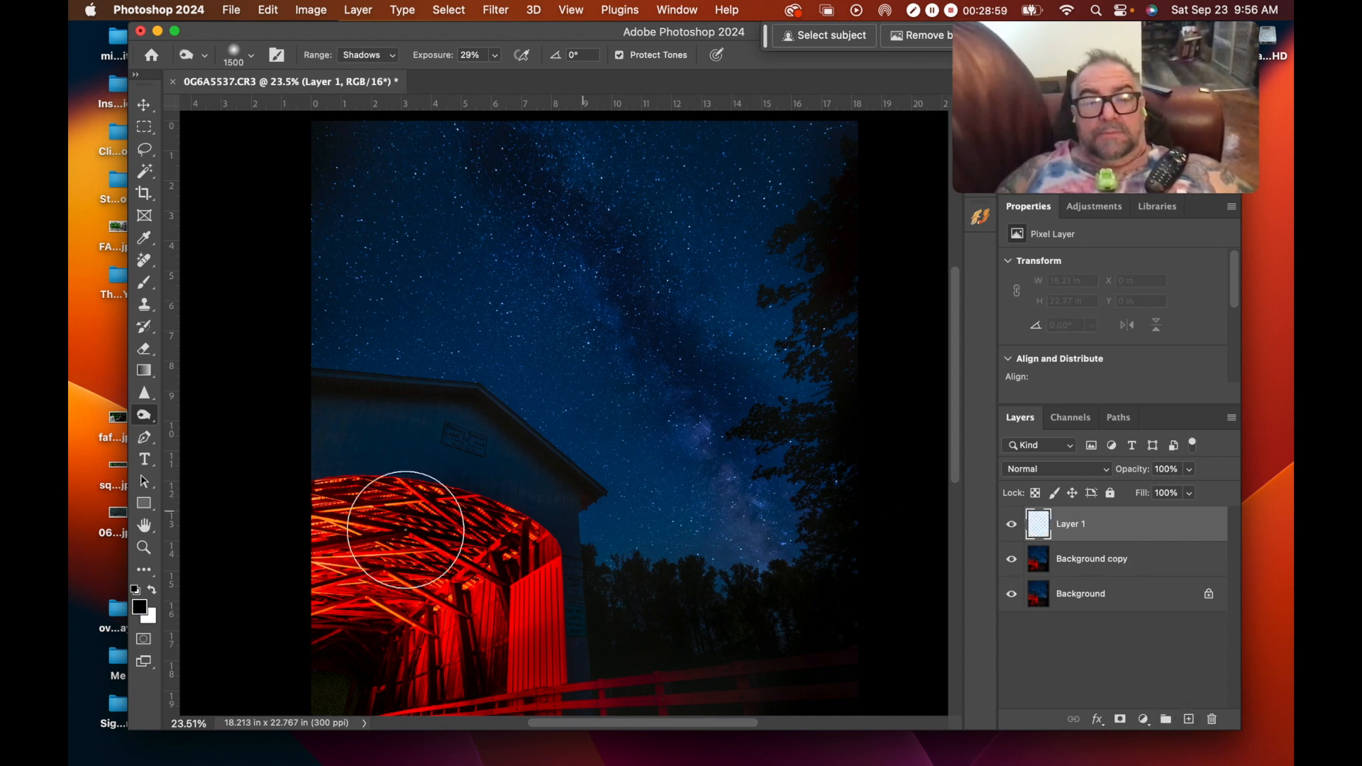
Step: Paint dabs along the Milky Way on the empty layer in magenta #de0afe with a 600 px soft round brush at 0% hardness
click(140, 606)
click(789, 324)
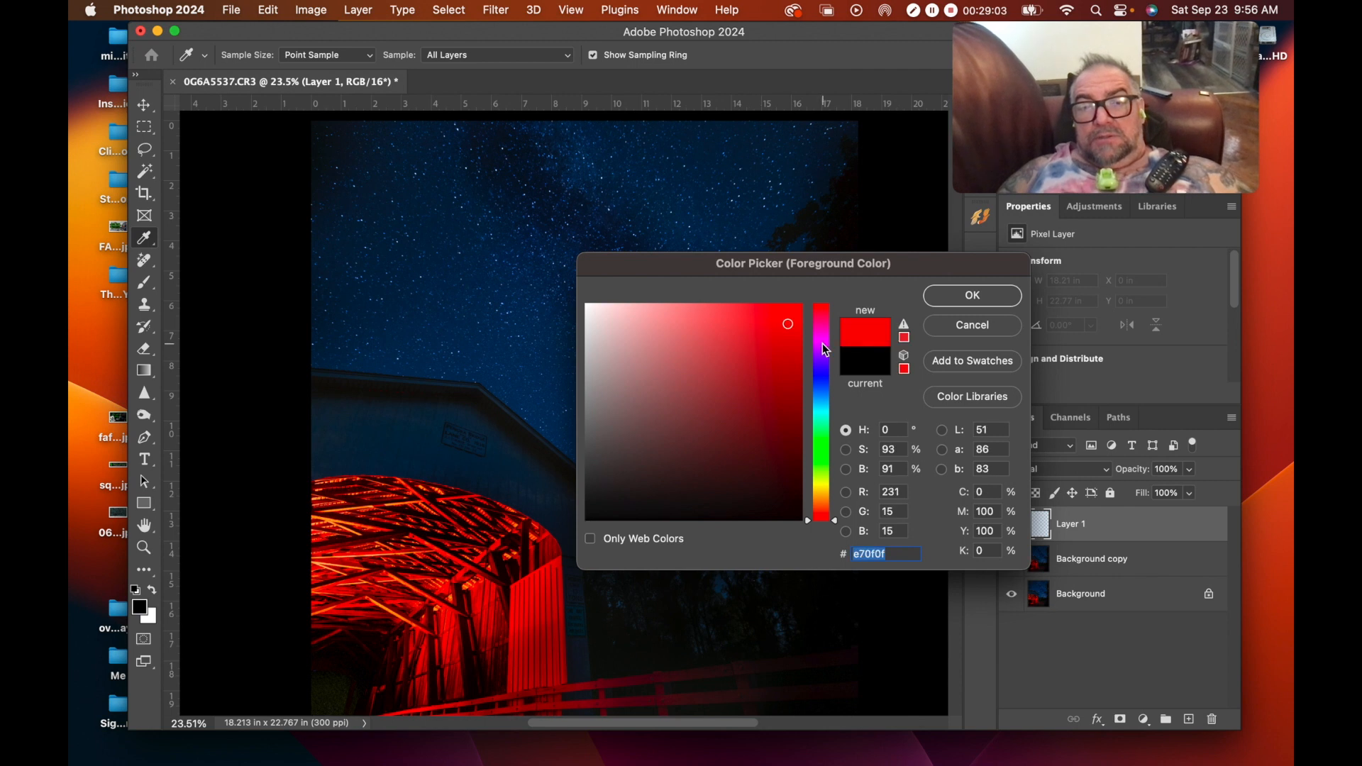
click(823, 344)
click(782, 309)
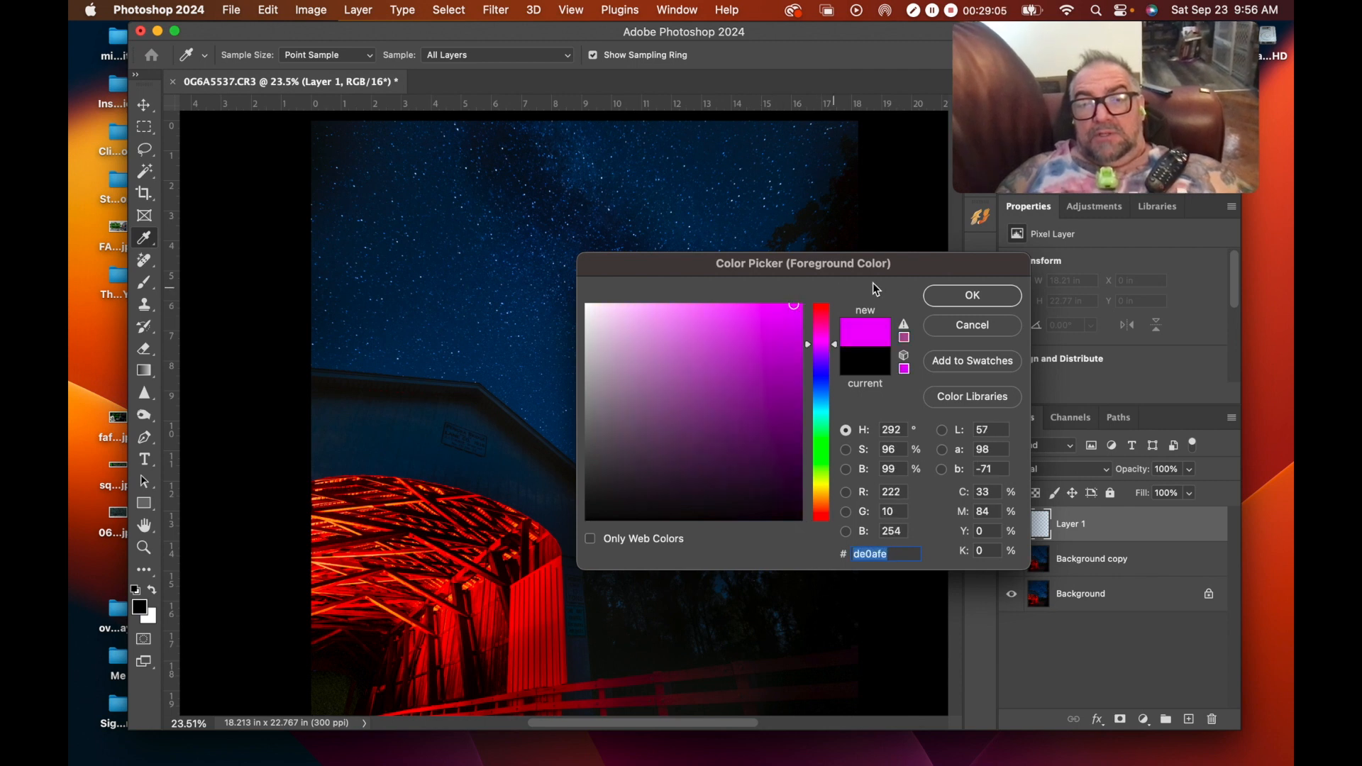
click(939, 299)
right_click(586, 213)
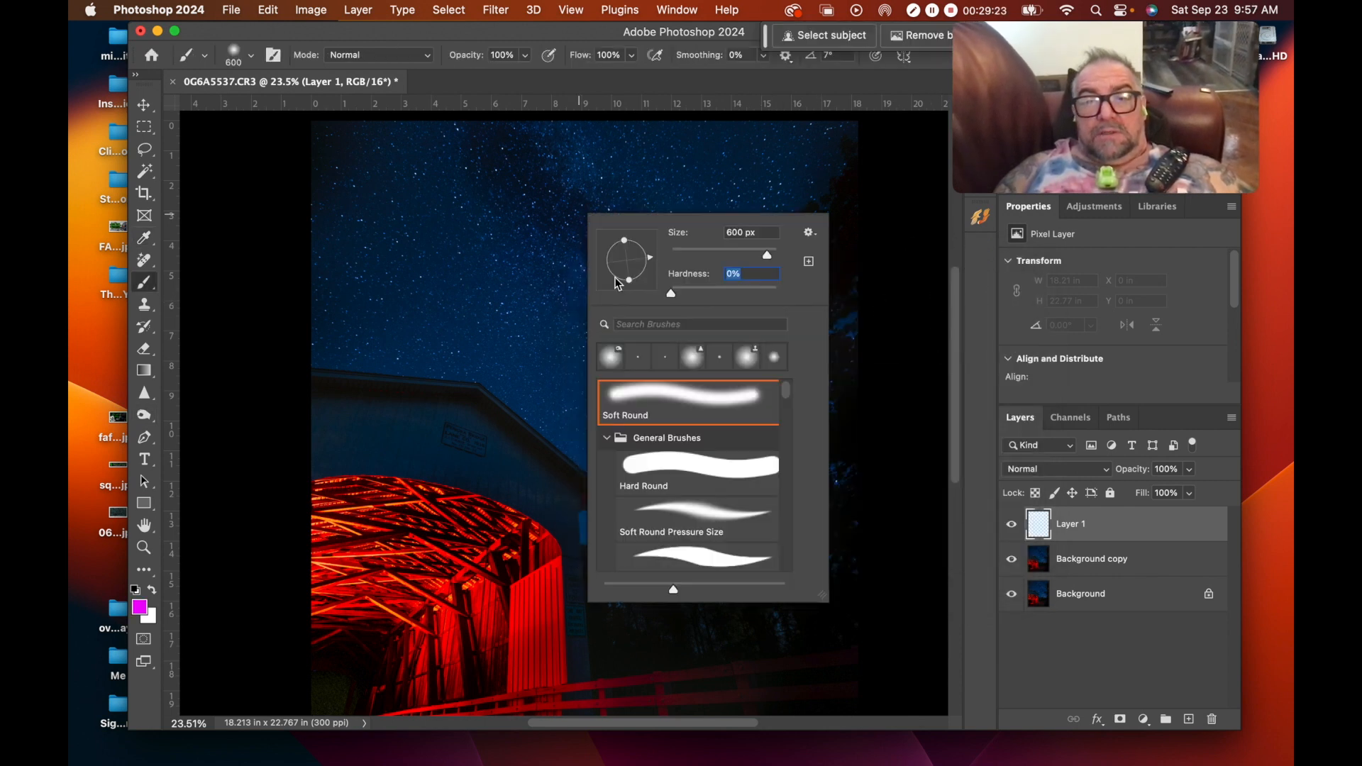
click(534, 131)
mouse_move(556, 160)
mouse_down()
mouse_move(607, 180)
mouse_move(578, 230)
mouse_move(650, 382)
mouse_move(721, 429)
mouse_move(750, 548)
mouse_up()
click(750, 547)
click(784, 401)
click(552, 255)
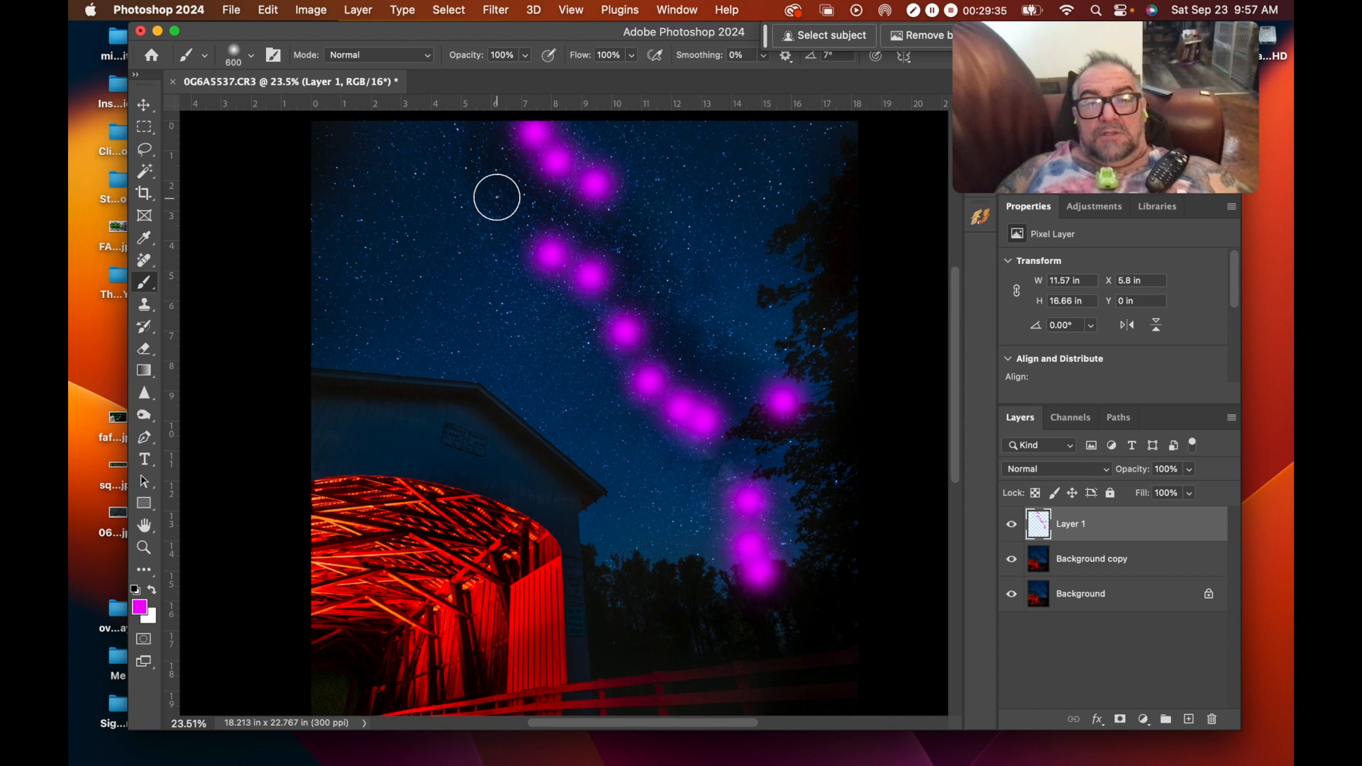
click(496, 198)
Step: Enlarge the brush to 1000 px and paint broader magenta dabs along the Milky Way down to the treeline
key(bracketright)
key(bracketright)
key(bracketright)
key(bracketright)
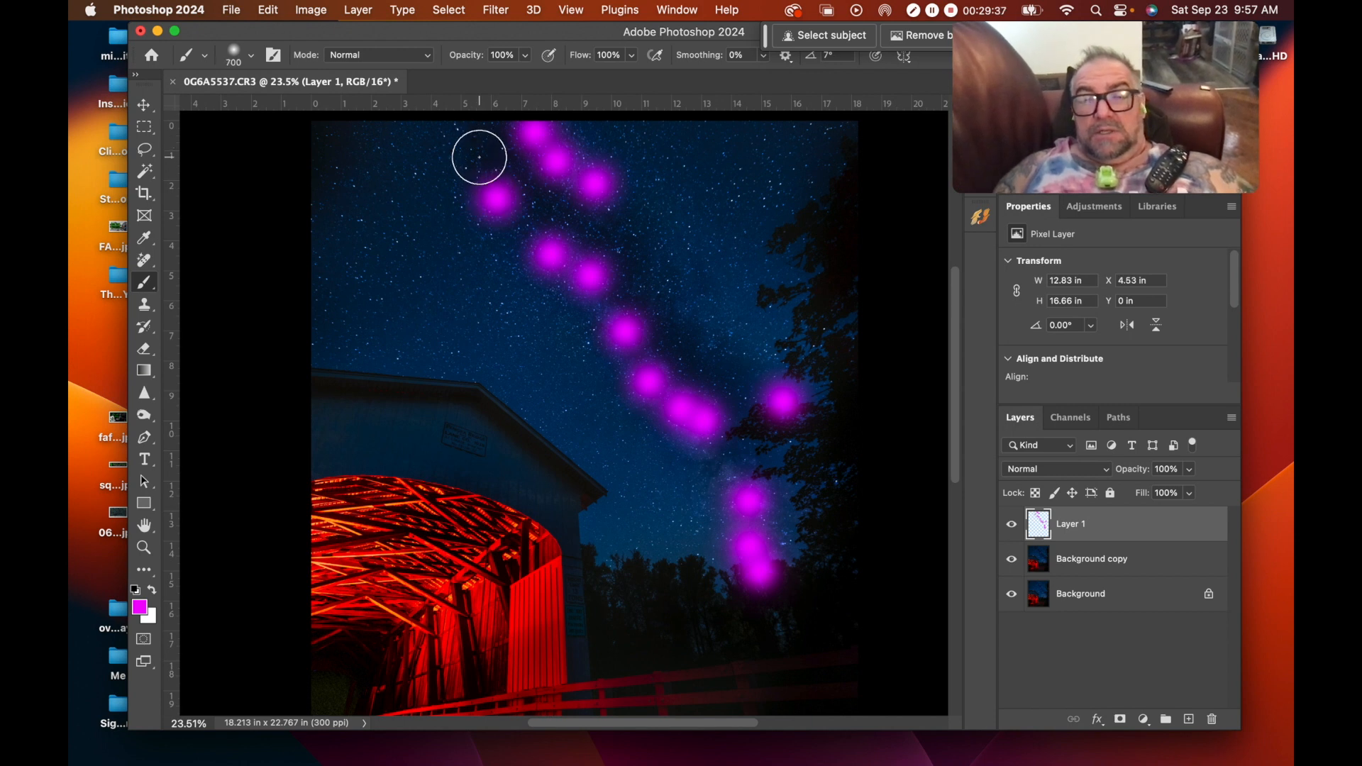
click(569, 162)
click(506, 237)
click(582, 292)
click(635, 376)
click(785, 402)
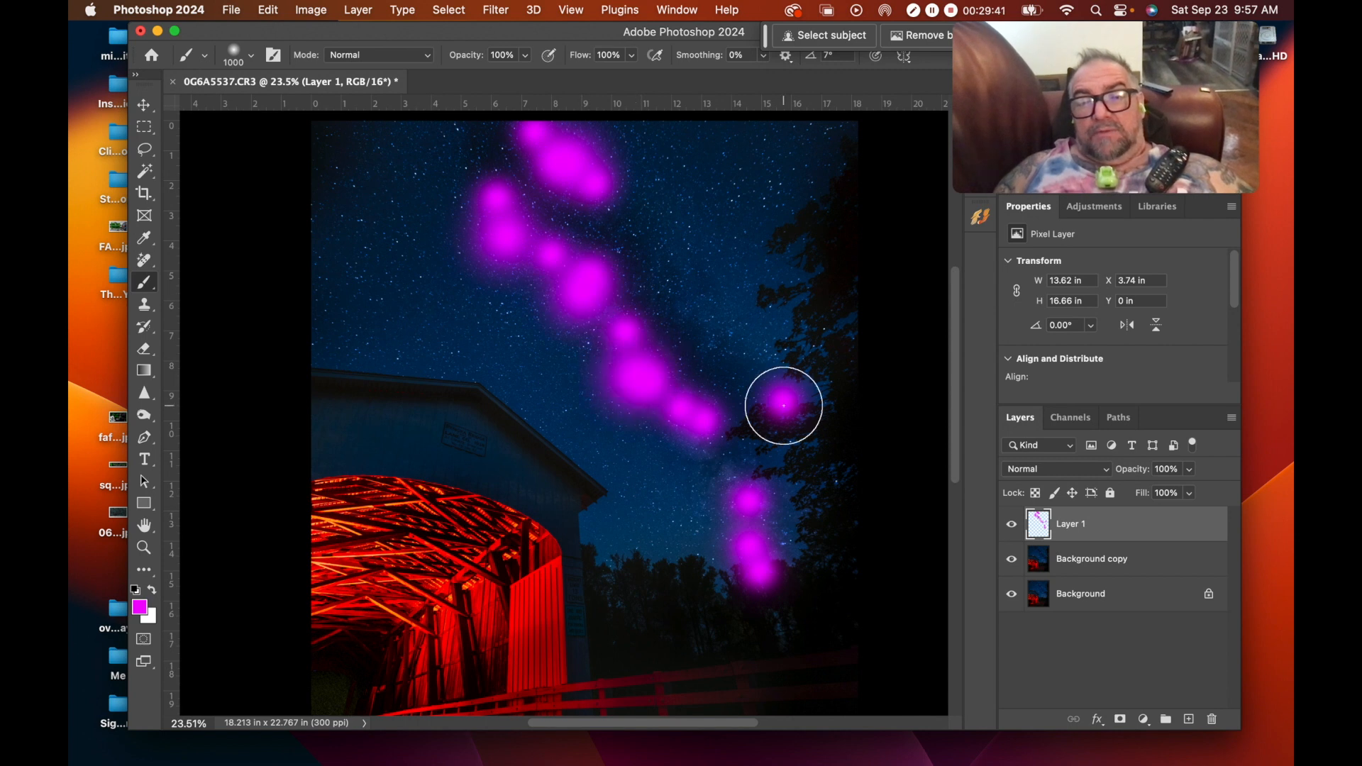
click(751, 500)
click(748, 525)
drag(757, 586, 764, 599)
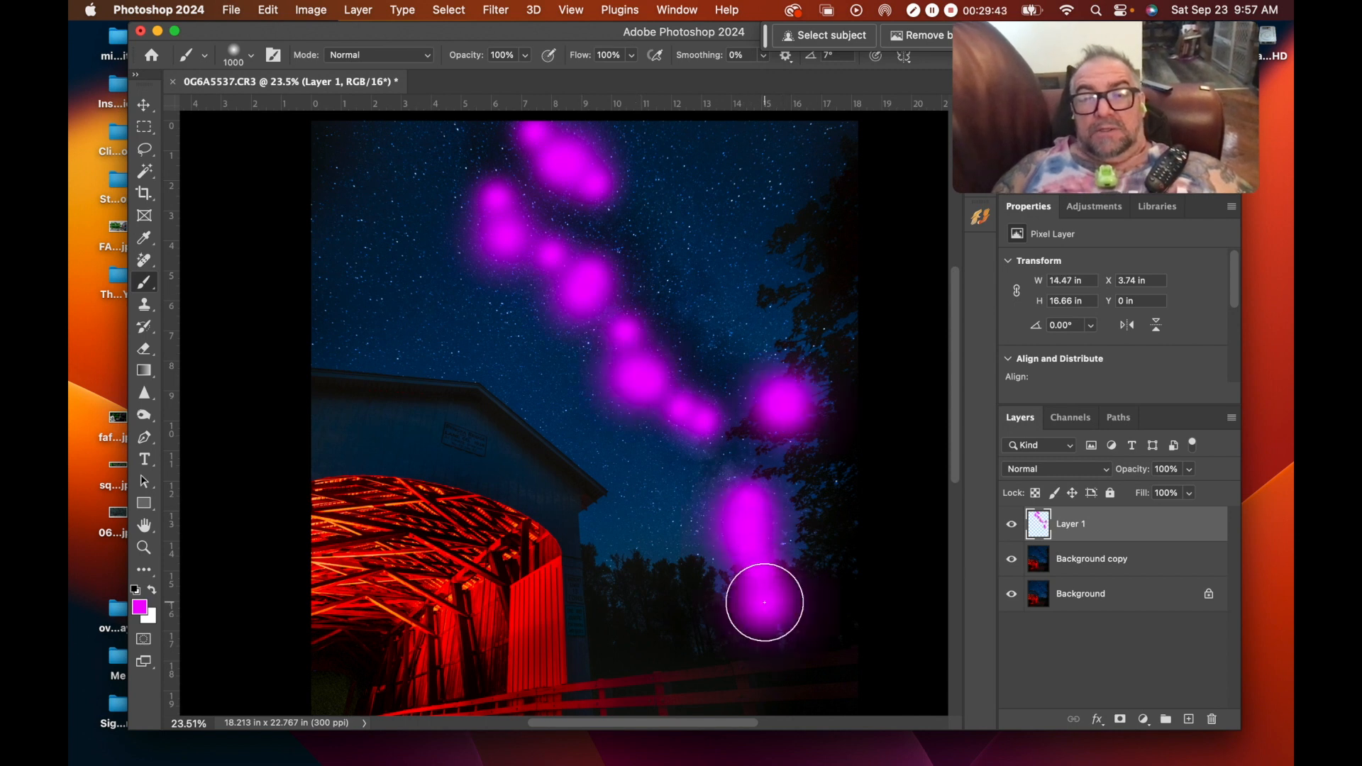
Step: Set the magenta layer's blend mode to Color and its opacity to 21%, and compare the photo with the layer hidden and shown
click(1072, 469)
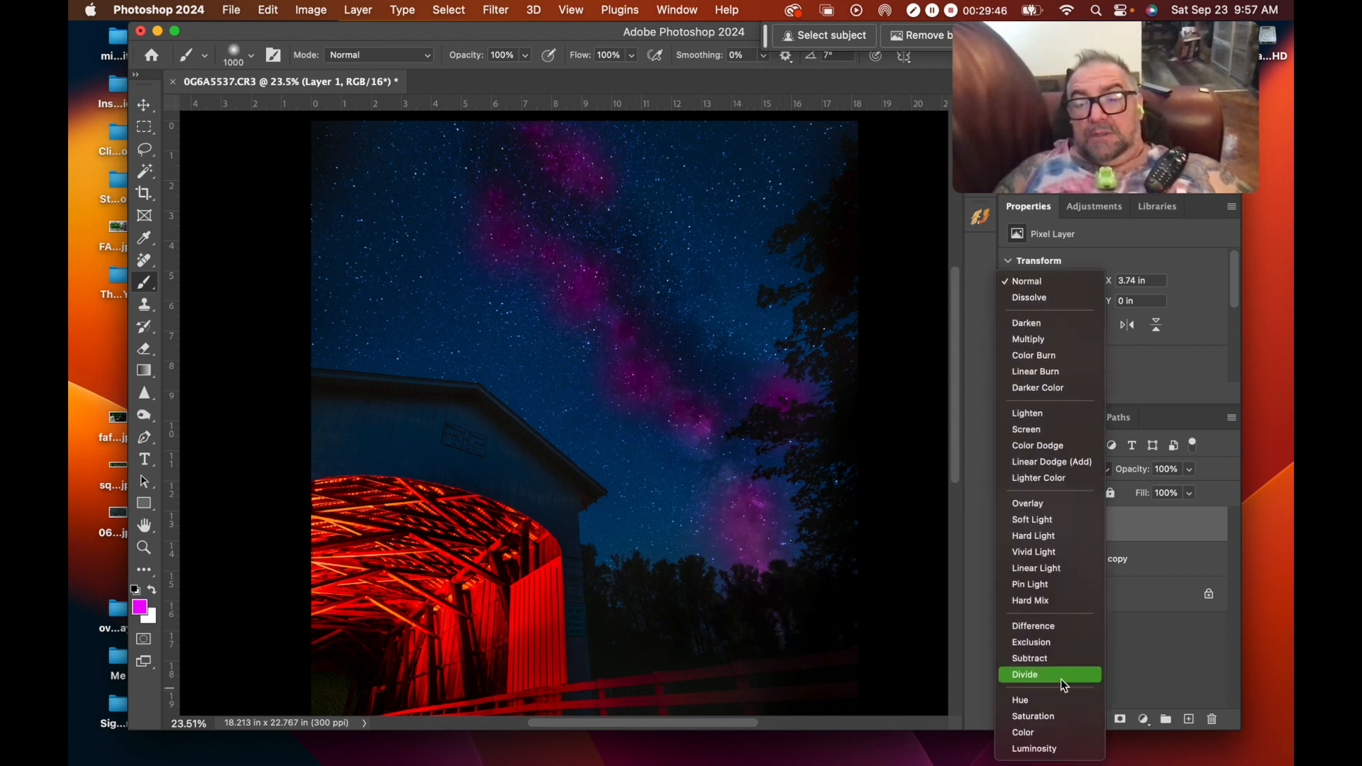
click(1061, 733)
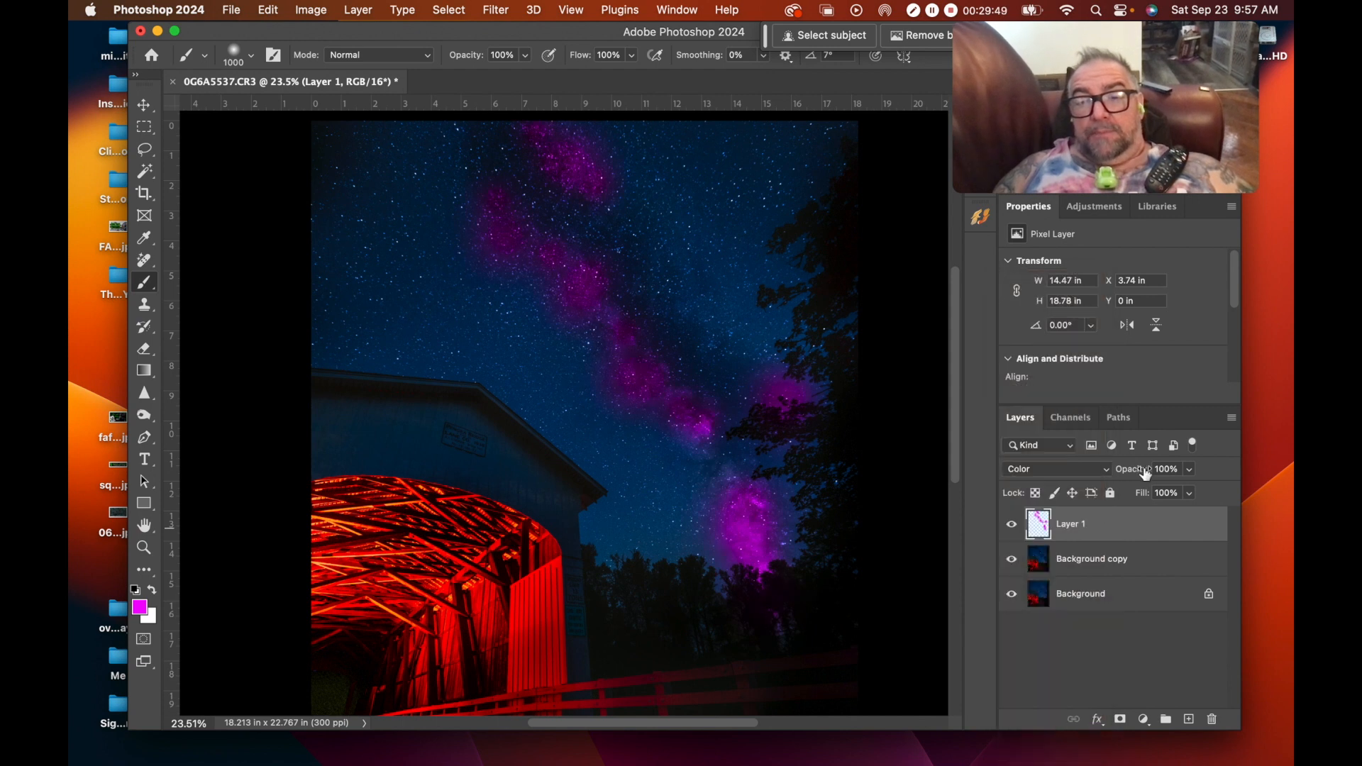
drag(1105, 476, 1102, 476)
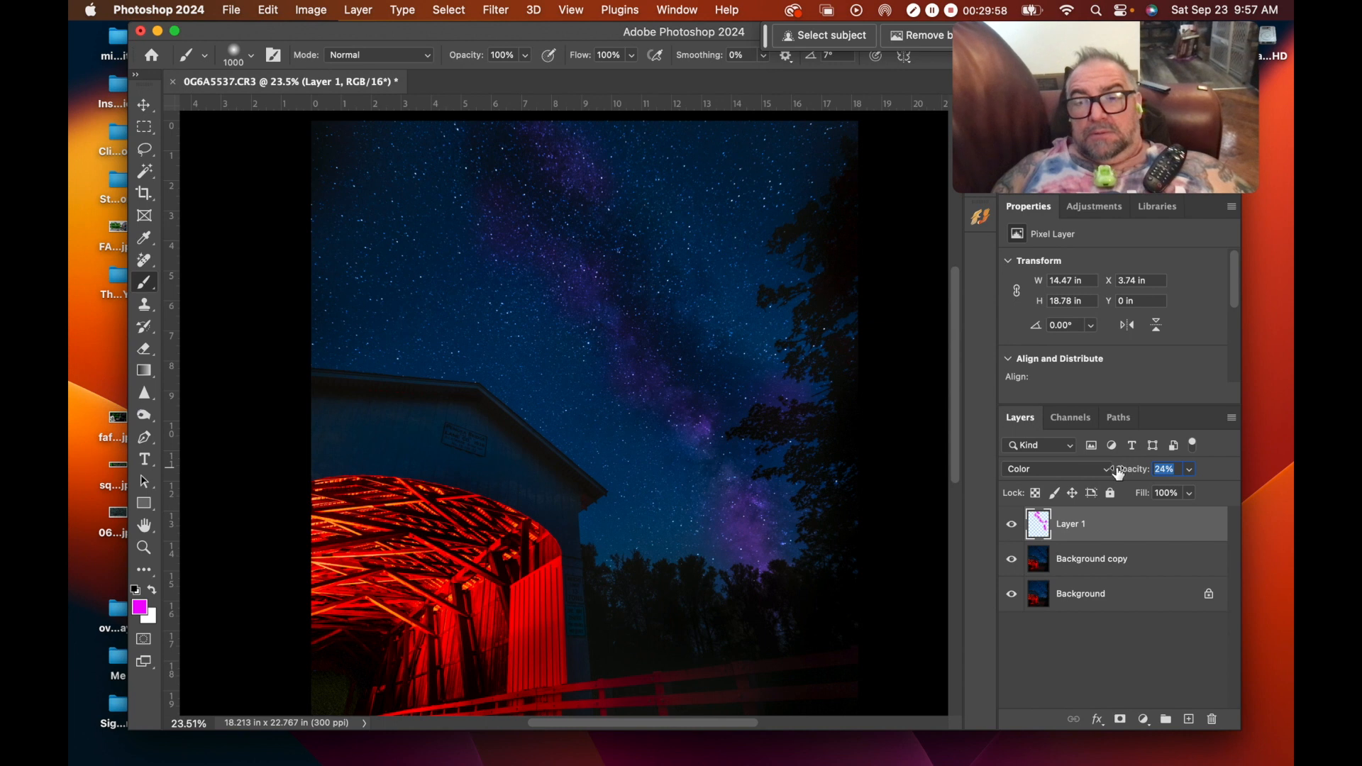
click(1013, 527)
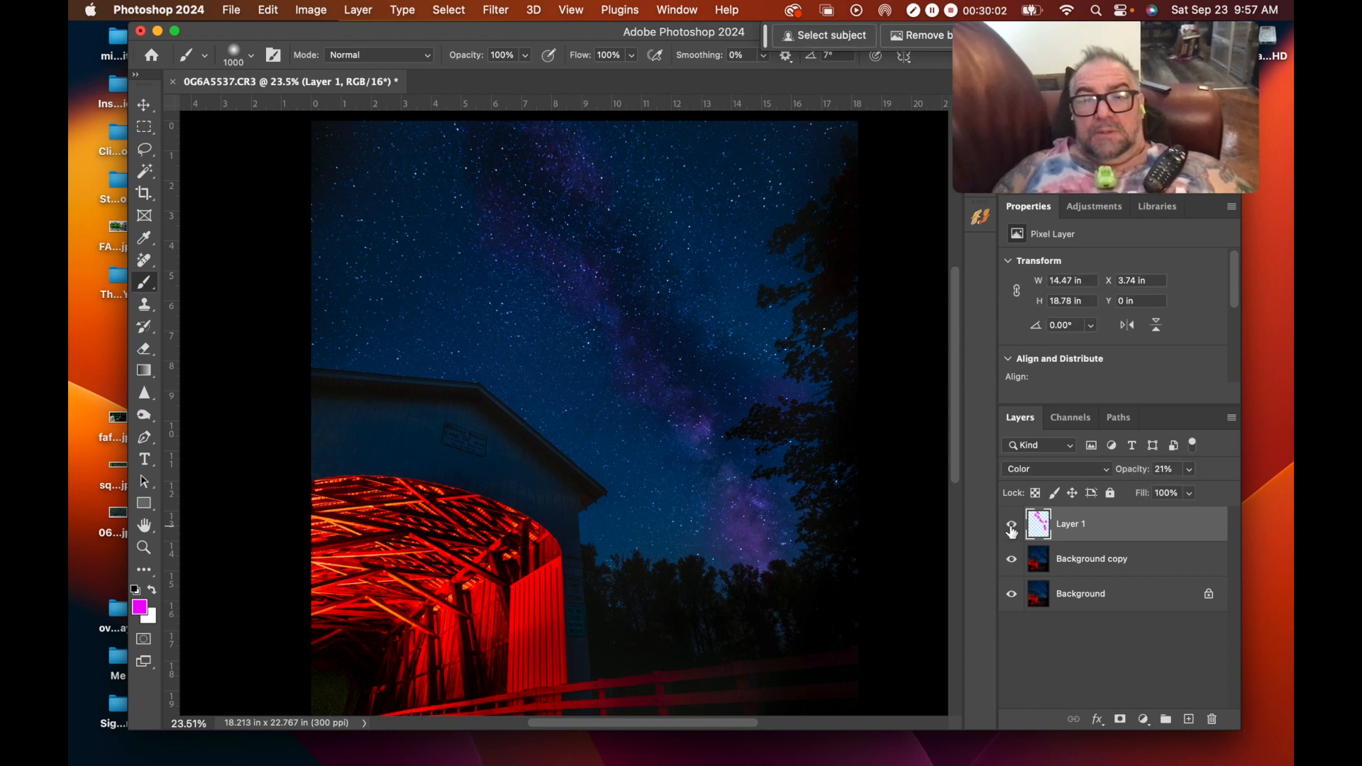
click(1010, 527)
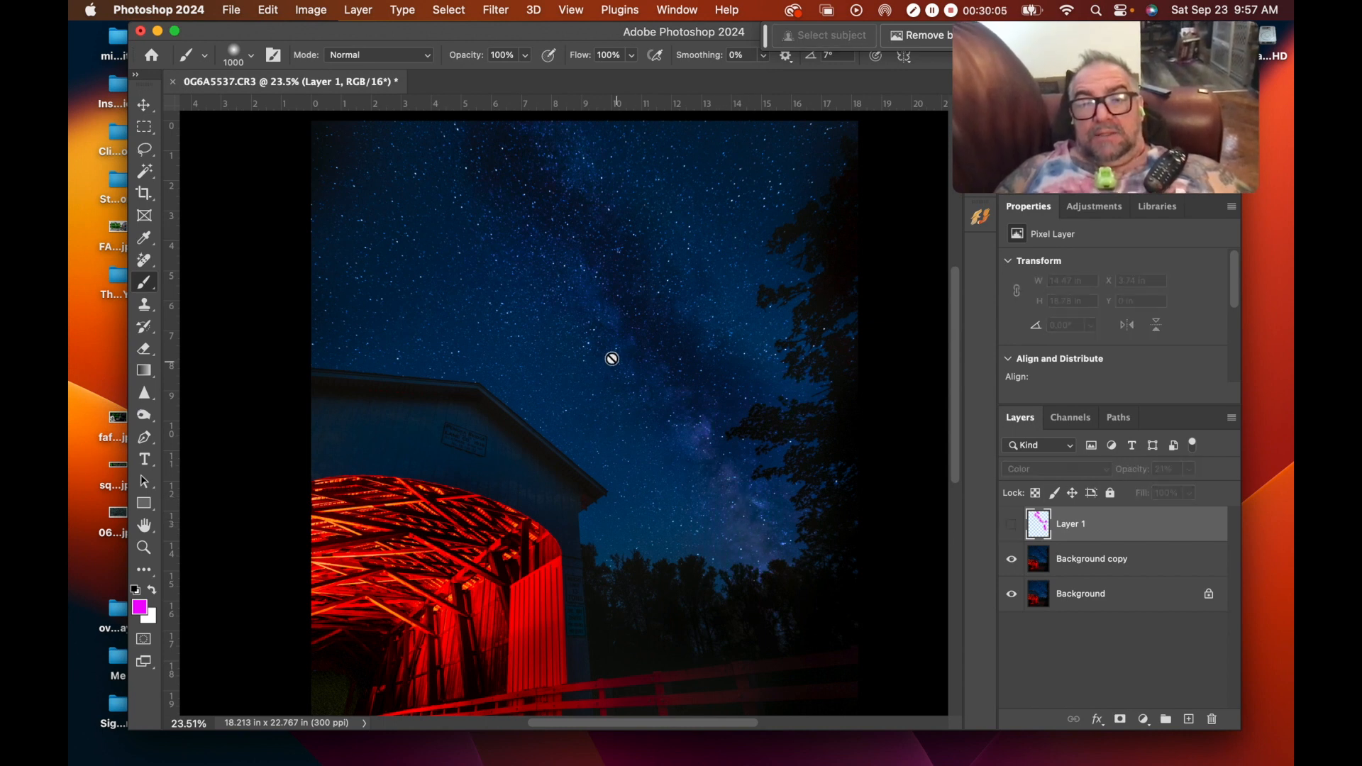
click(1012, 527)
Step: Erase parts of the magenta tint along the Milky Way with a 600 px eraser at 73% flow, and compare with the layer hidden and shown
click(144, 349)
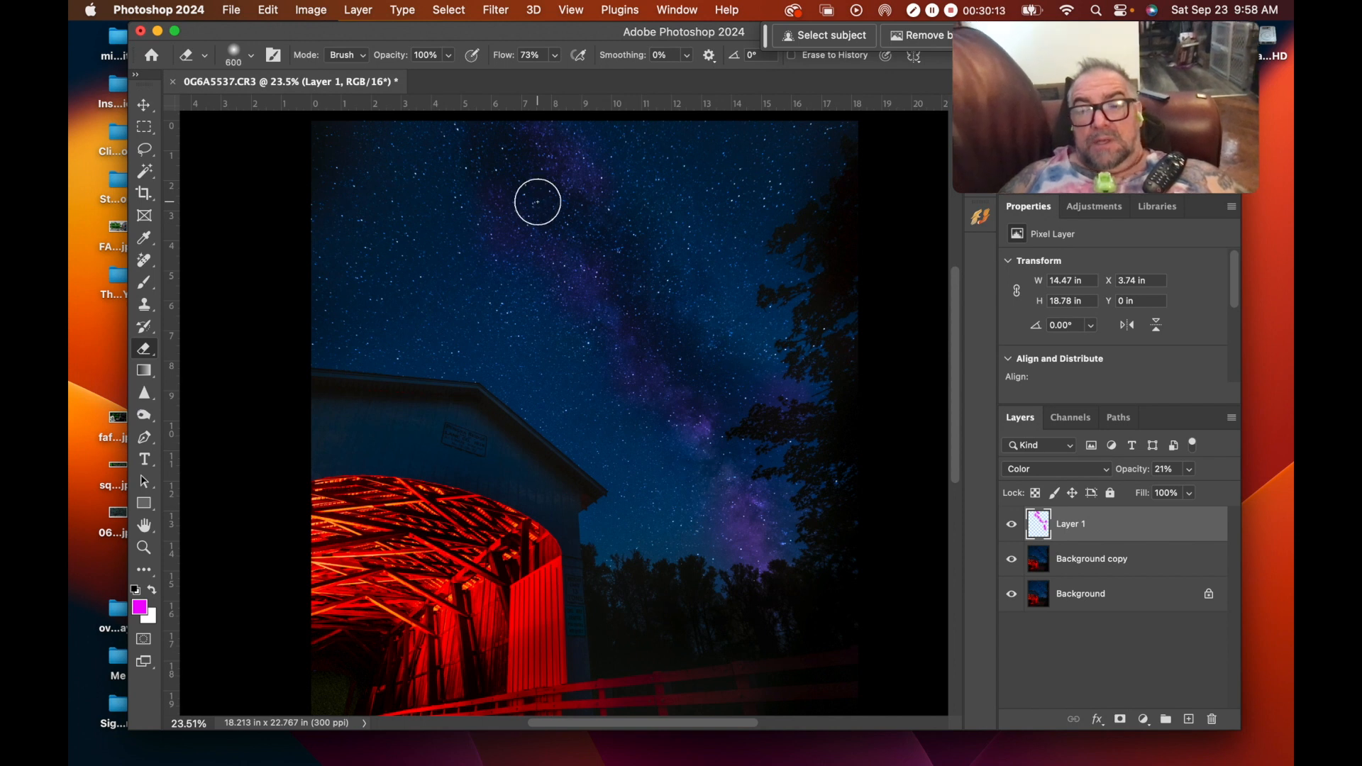
click(1067, 471)
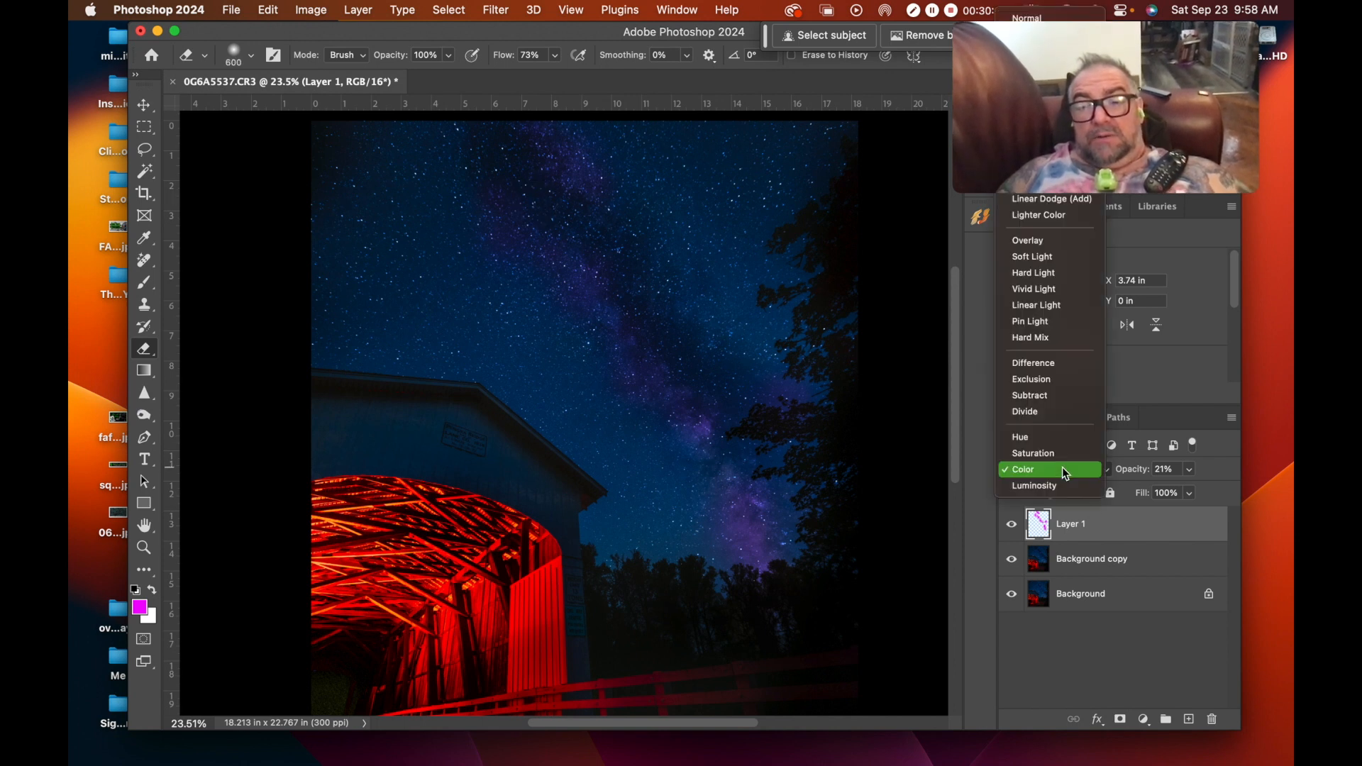
click(1066, 472)
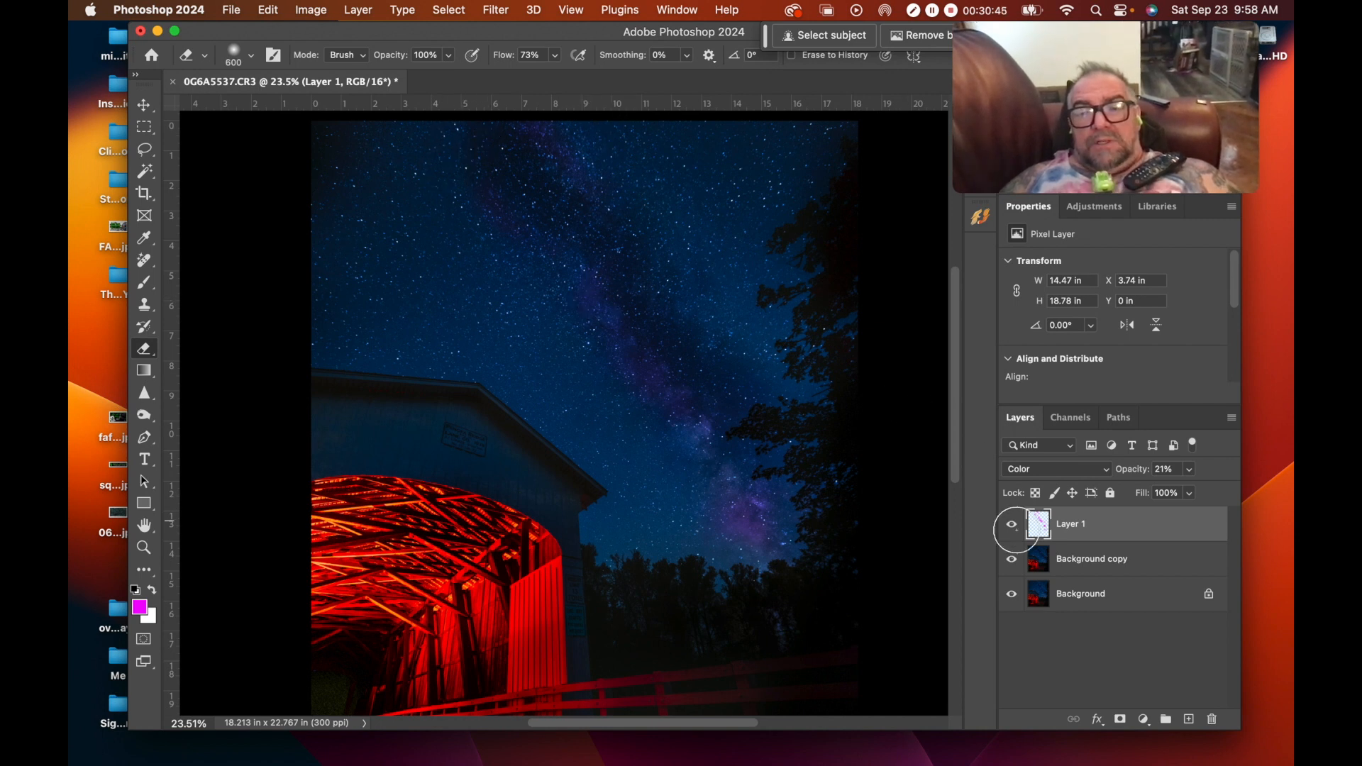
click(1013, 525)
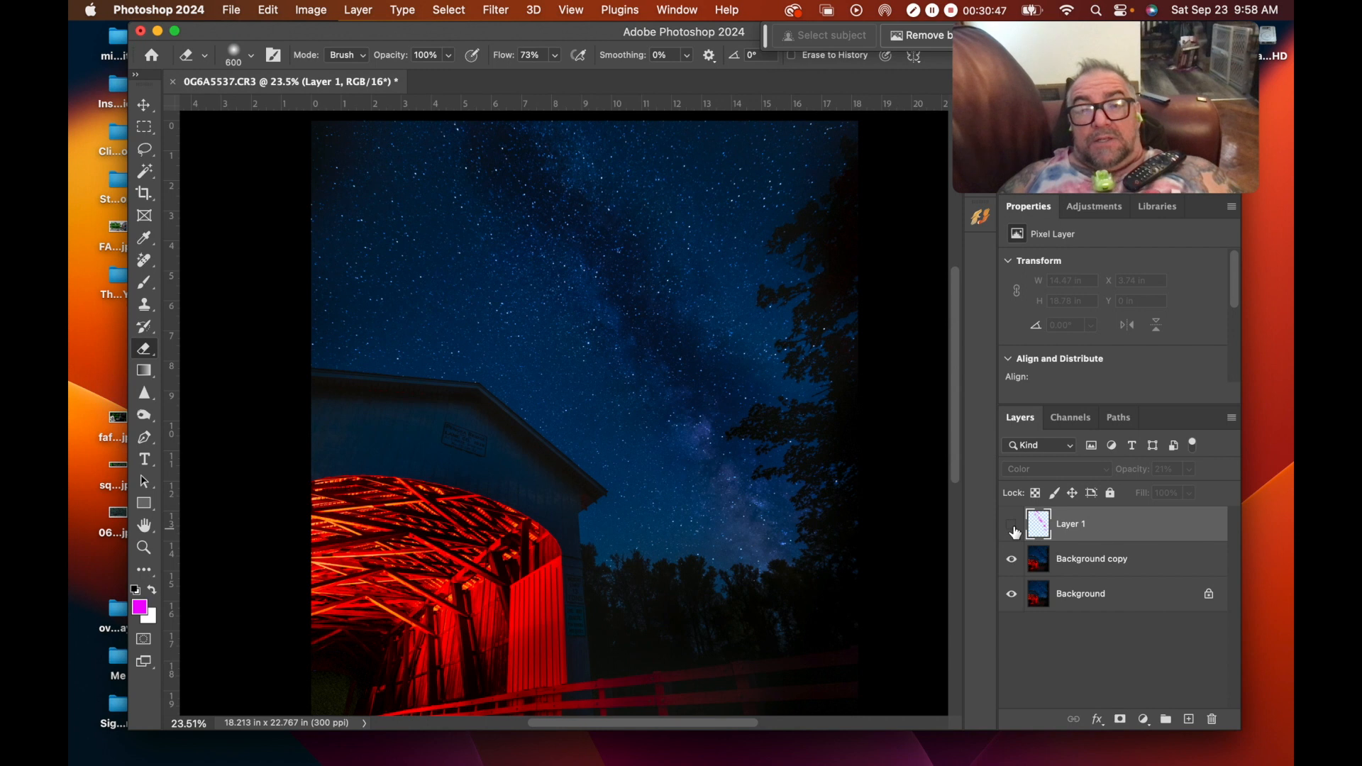
click(1013, 526)
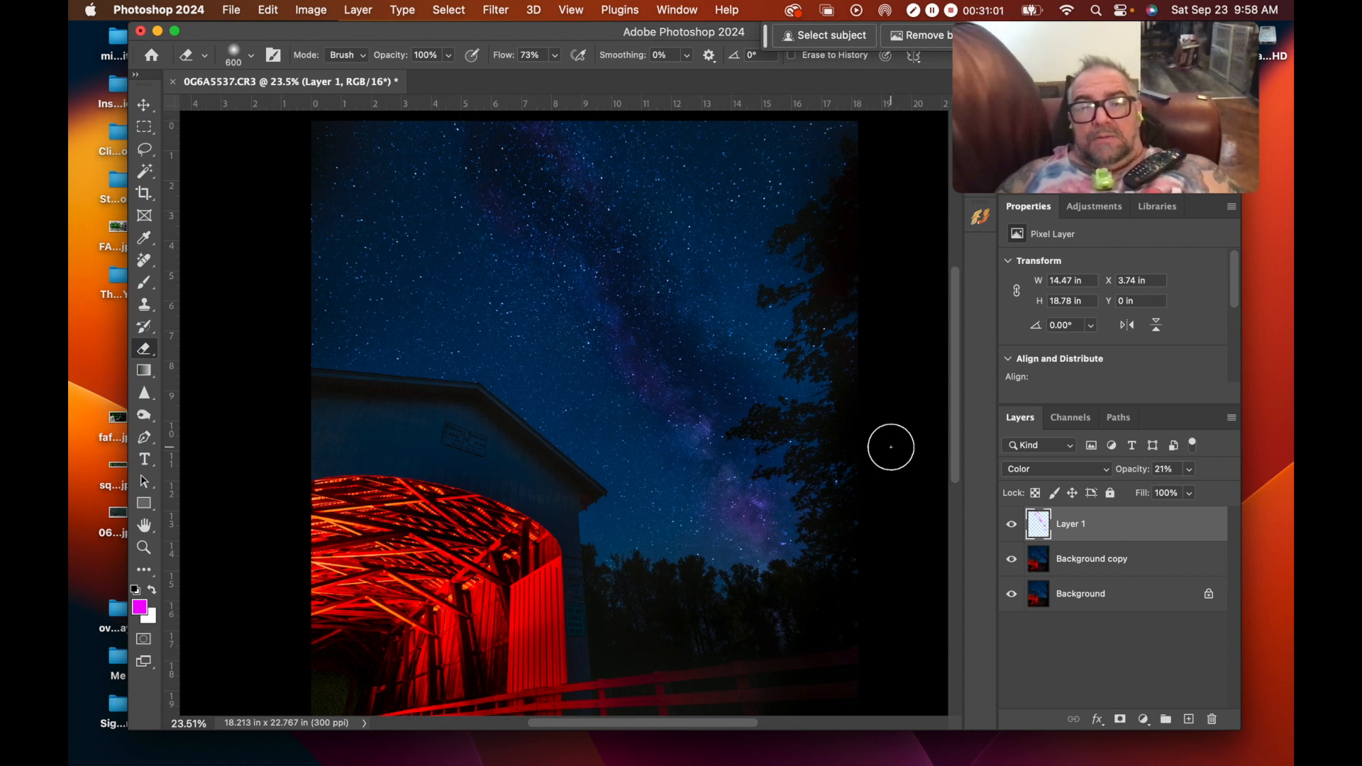
click(1012, 524)
click(1012, 524)
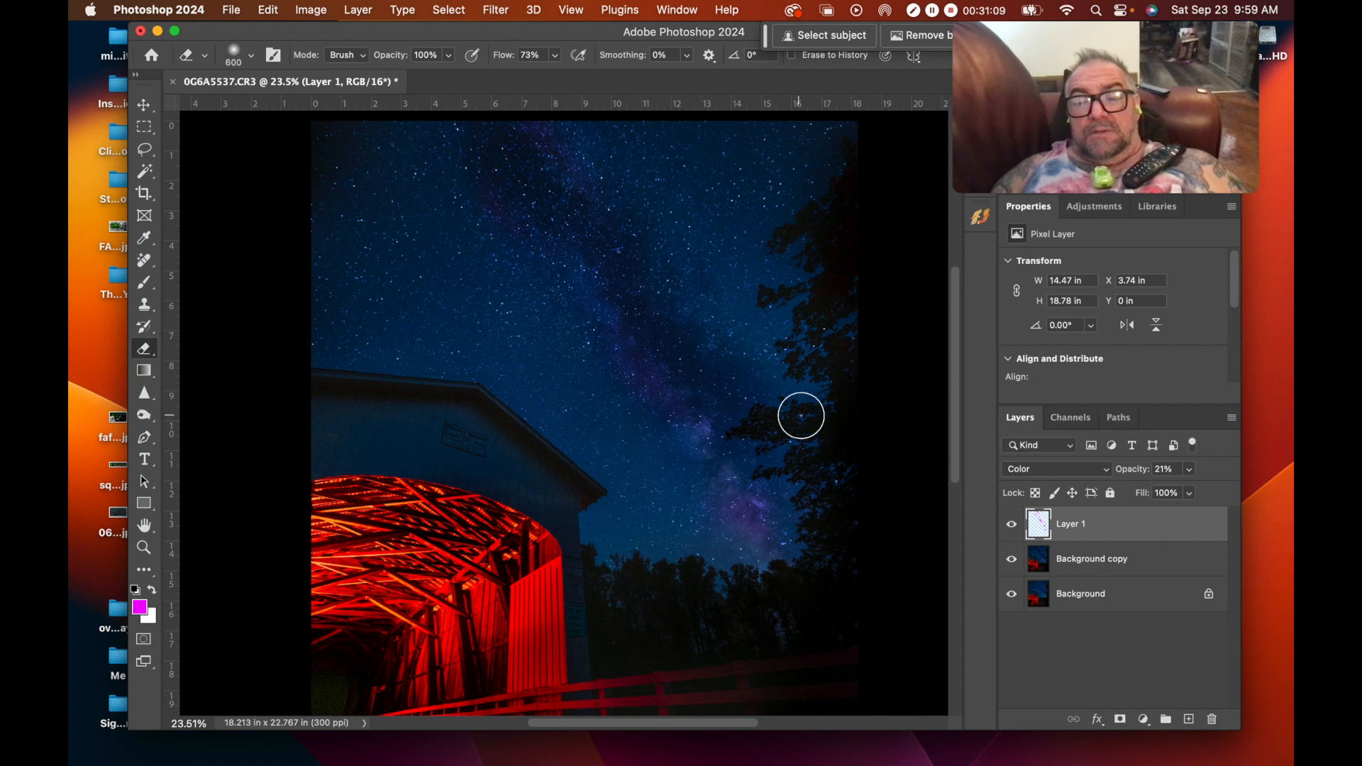
click(1011, 526)
click(1012, 528)
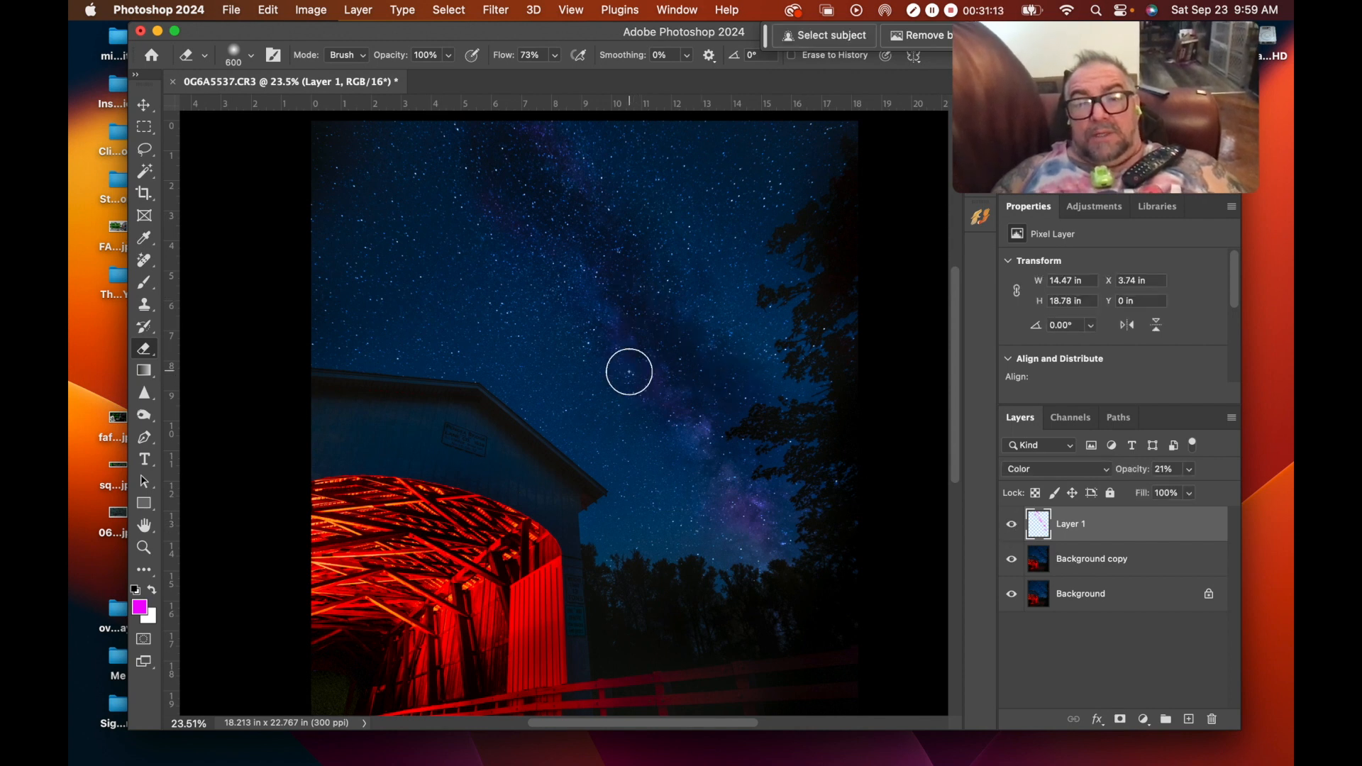
Step: Enlarge the eraser to 1000 px, thin out the magenta tint along the Milky Way further, and compare with the layer hidden and shown
key(bracketright)
key(bracketright)
key(bracketright)
key(bracketright)
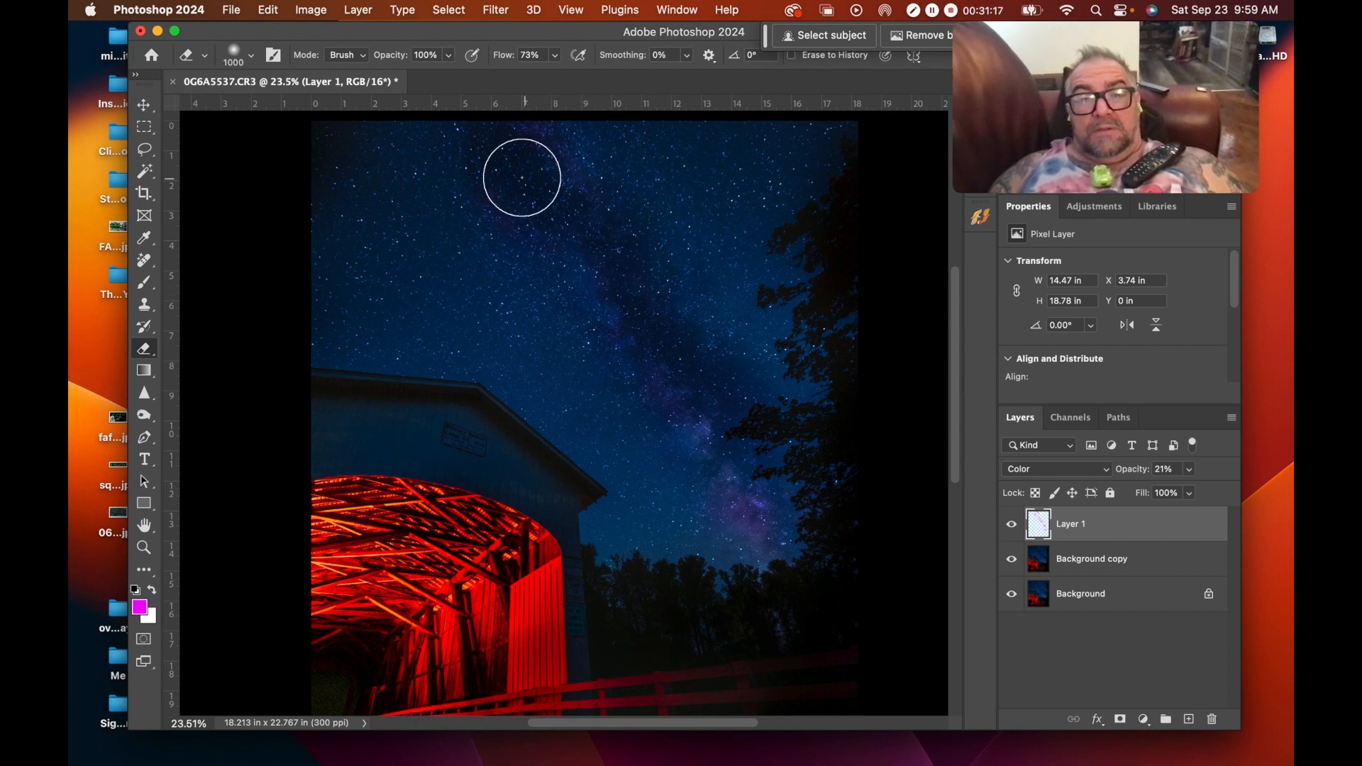
click(1013, 529)
click(1012, 531)
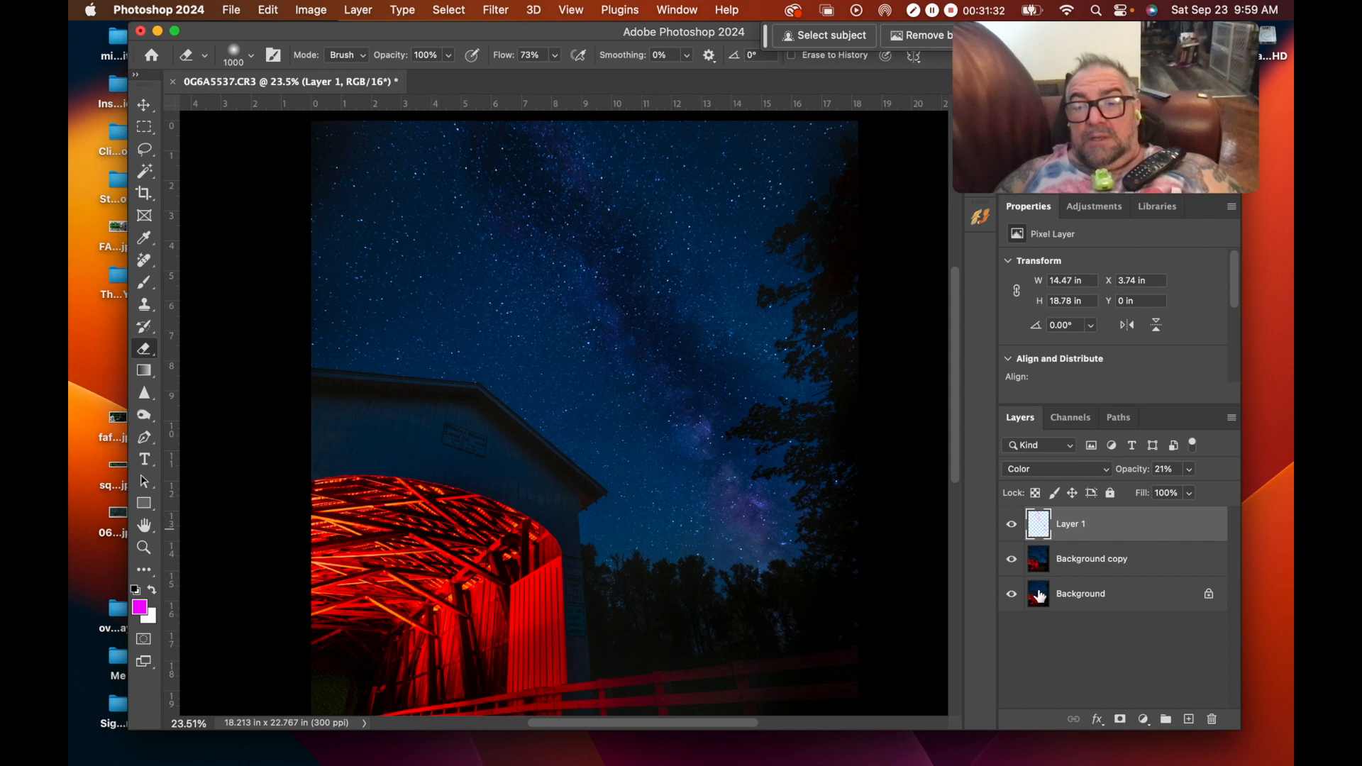
Step: Merge the tint layer and the Background copy down into a single Background layer, and open the photo in the Luminar Neo filter
shift+click(1043, 562)
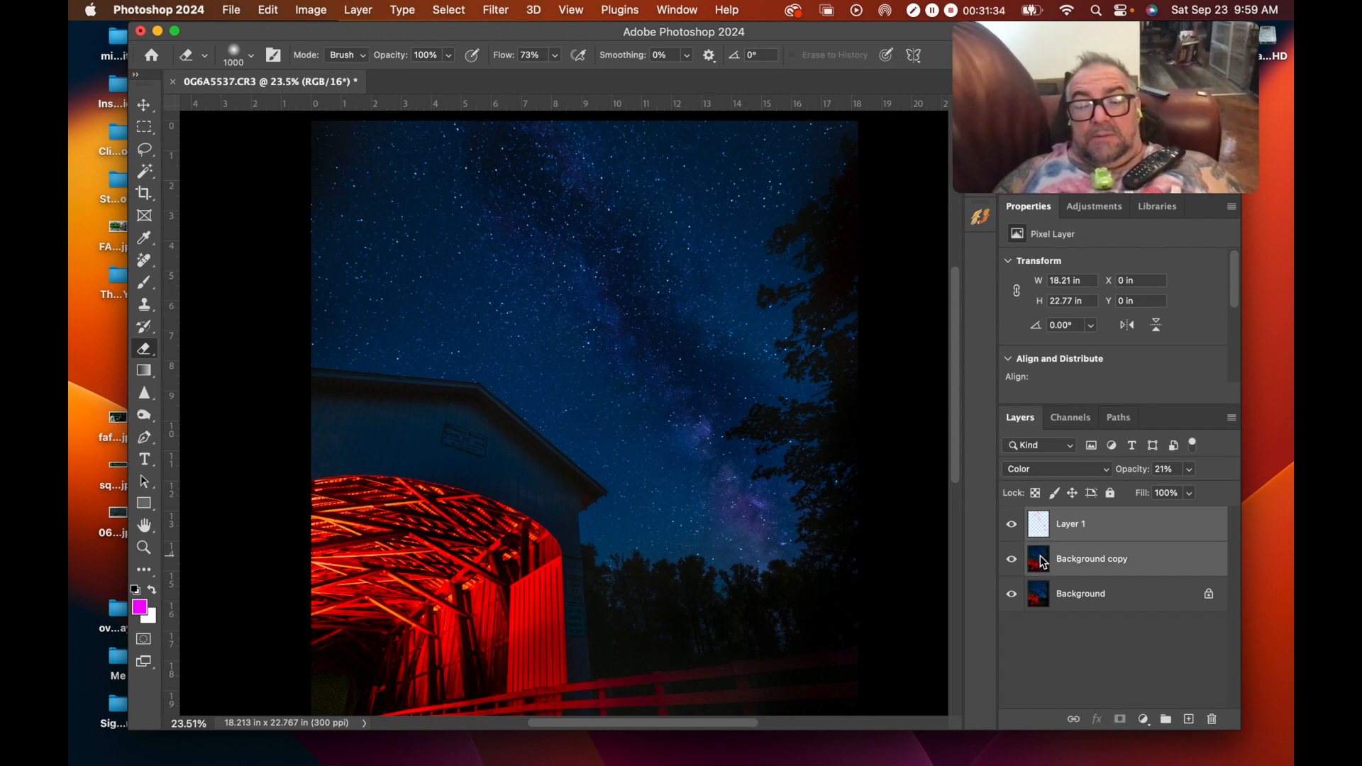
key(super+e)
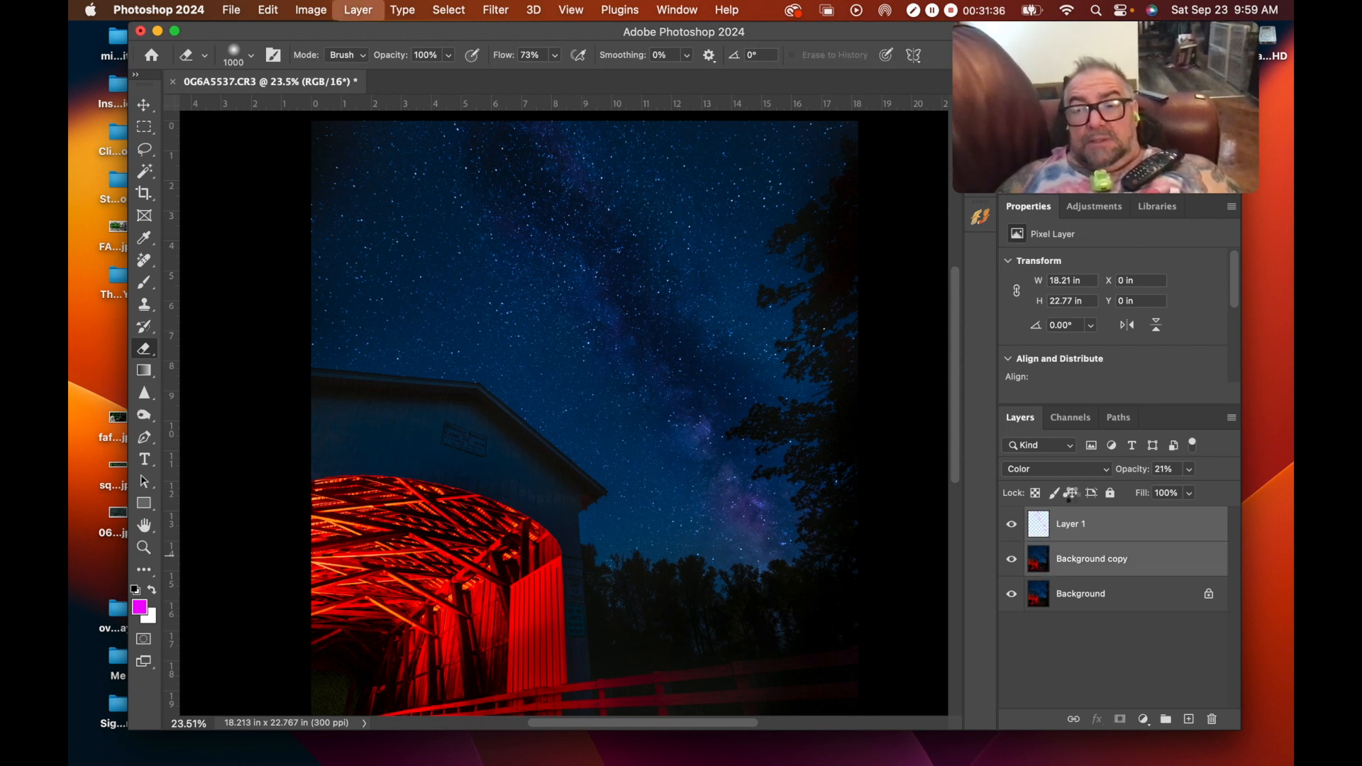
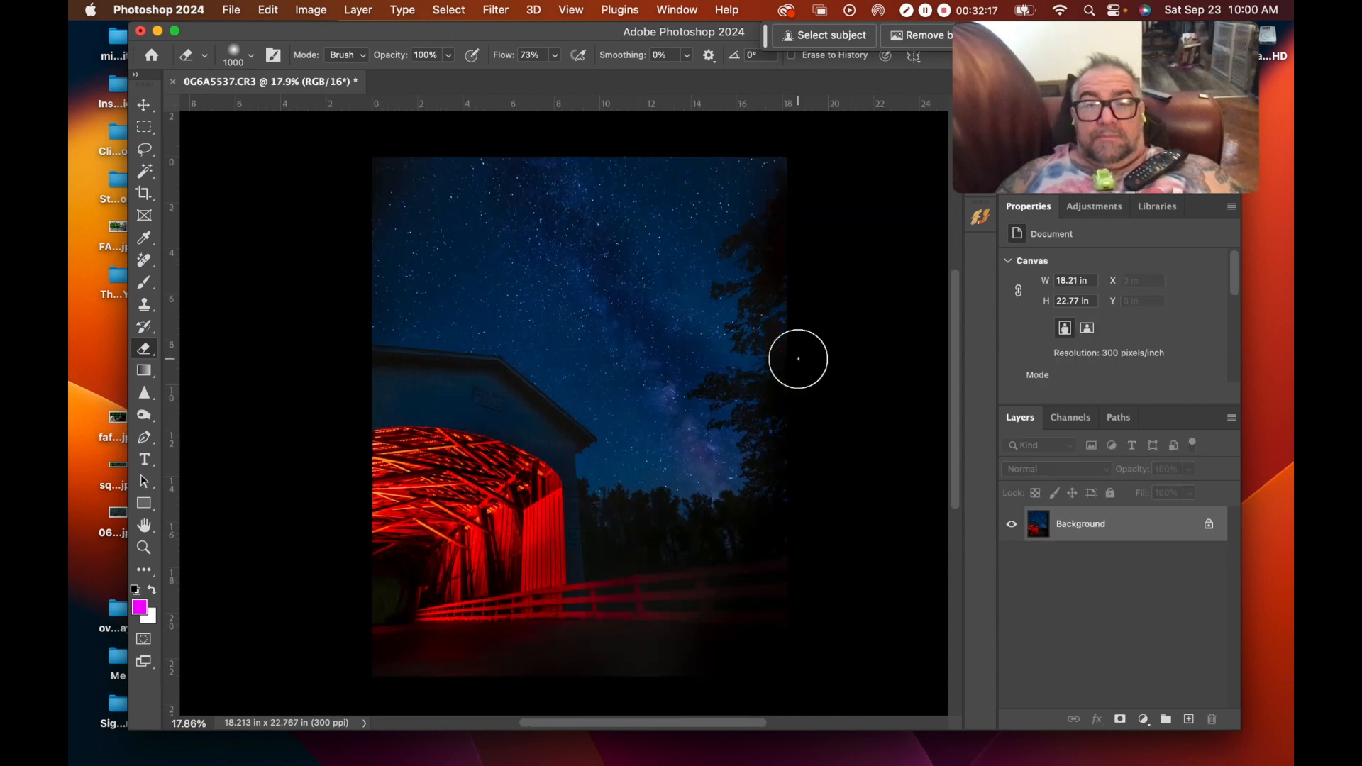
scroll(798, 359, down, 2)
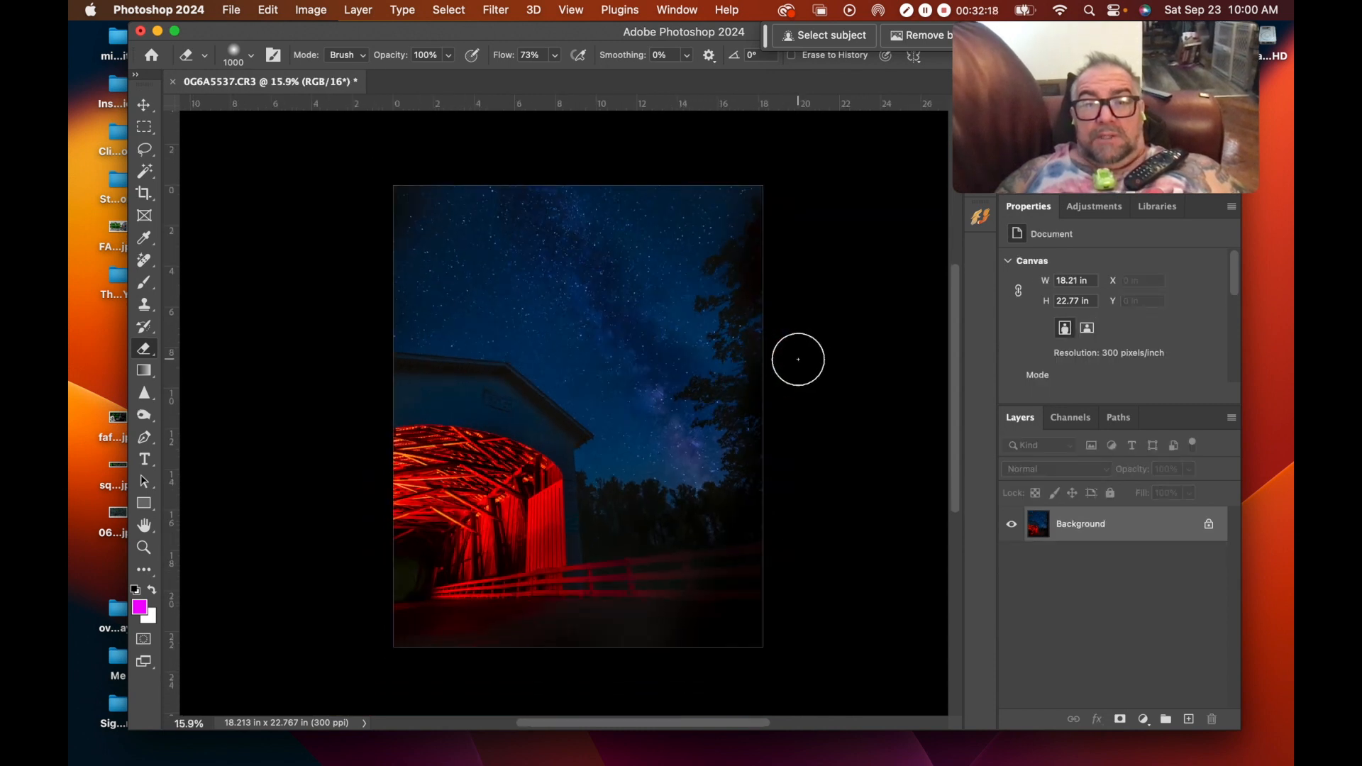
click(496, 10)
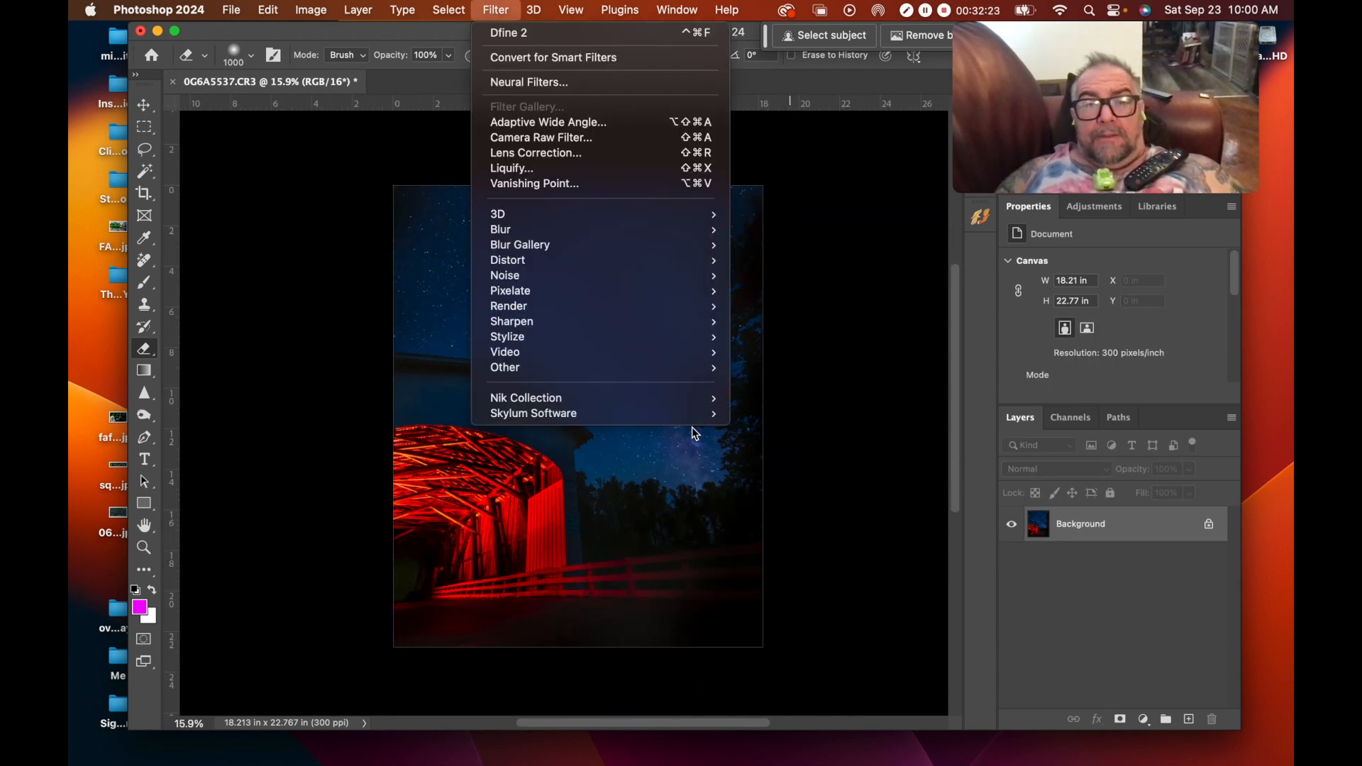
mouse_move(685, 401)
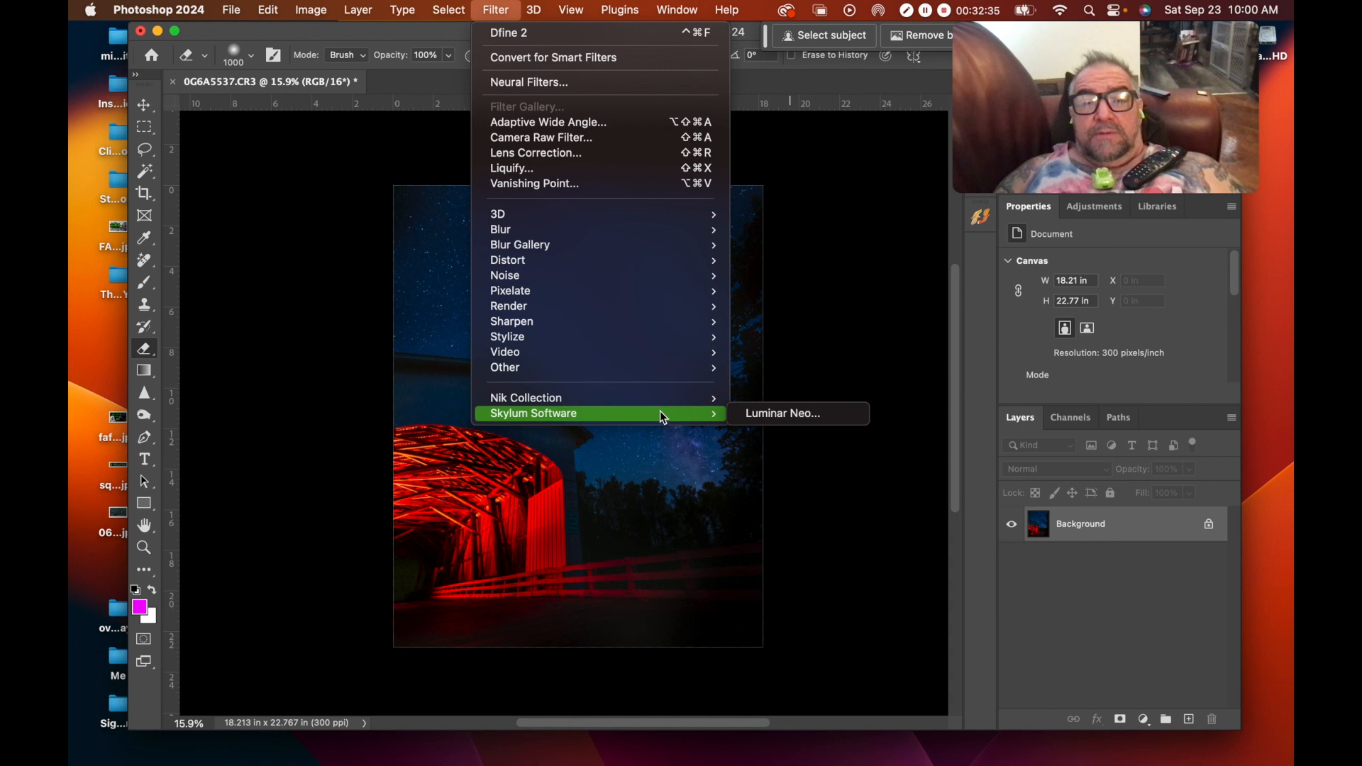
click(788, 418)
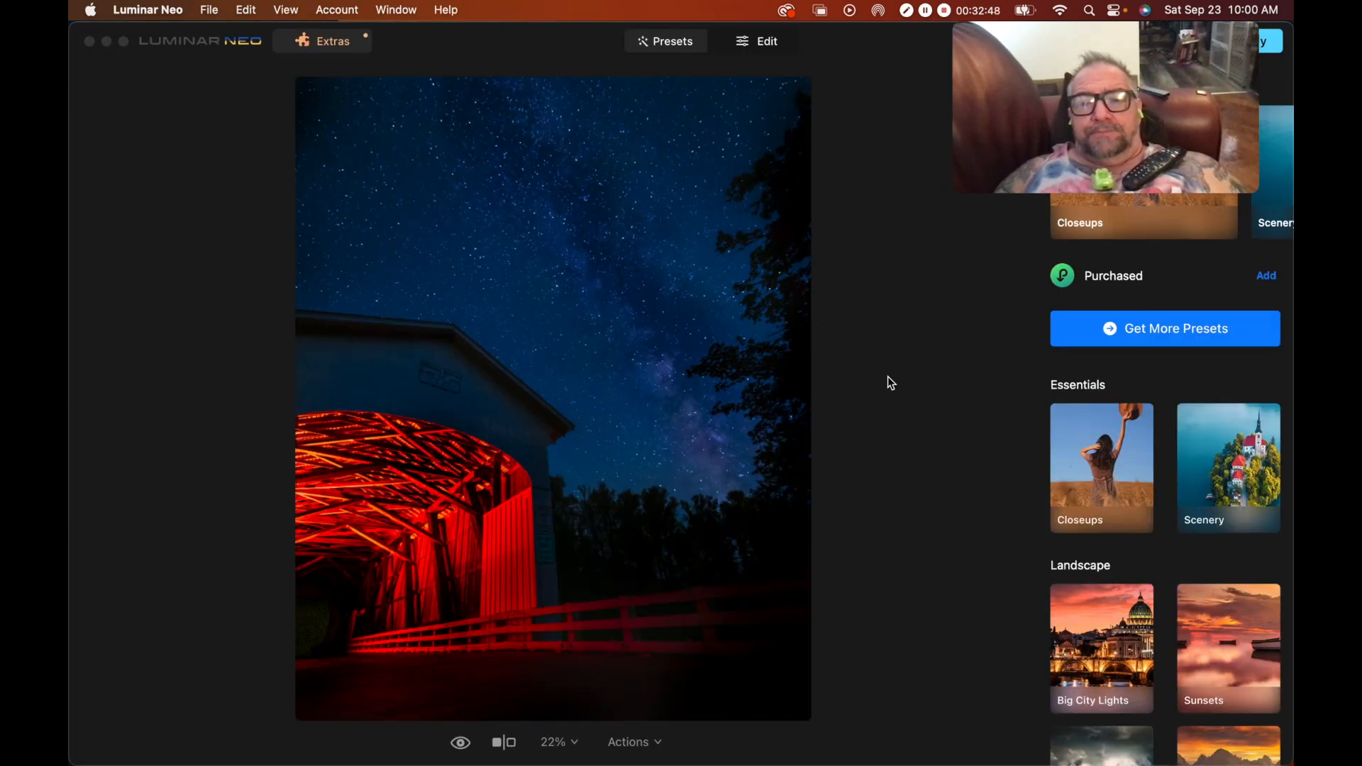
Step: Preview the Frosty, City Thrills, B&W Streets, Electric City and Street Theater presets of the Big City Lights collection on the photo
drag(1003, 75, 103, 69)
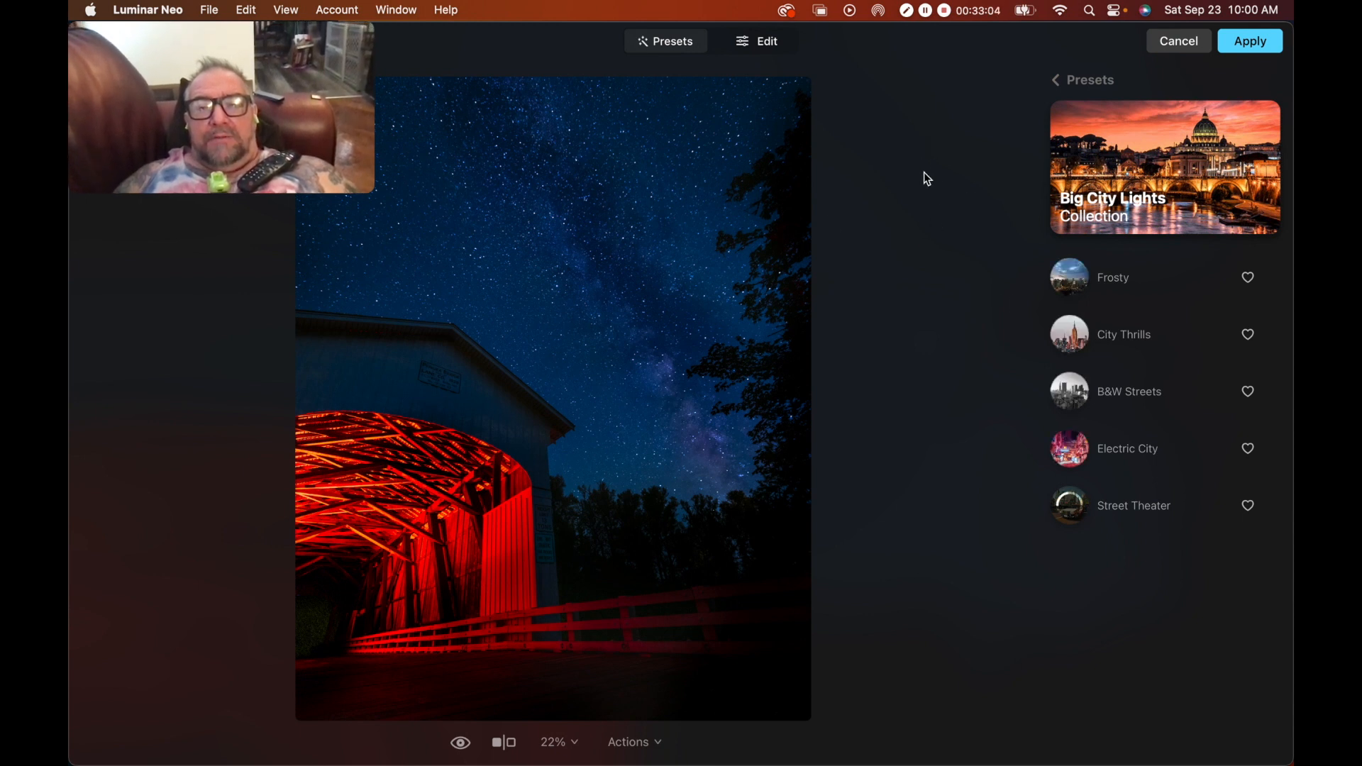
click(1071, 295)
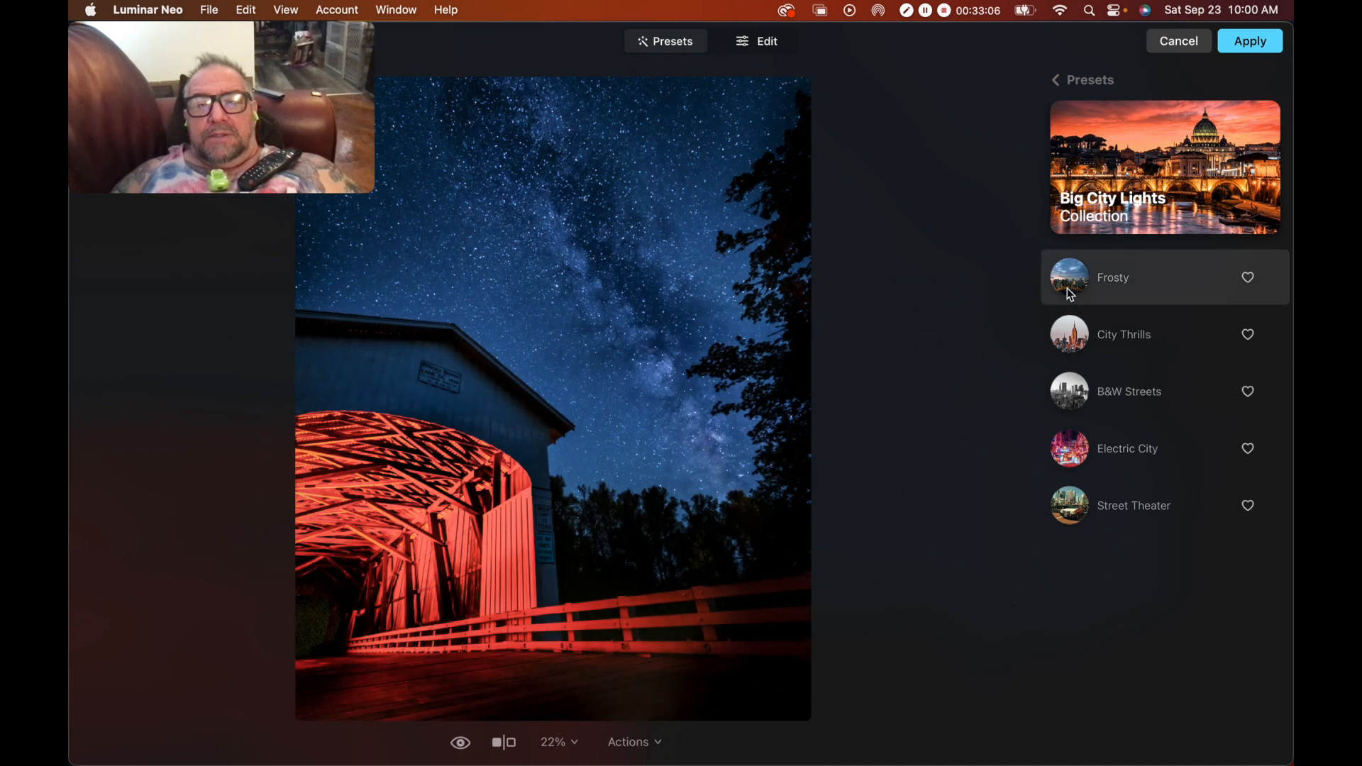
click(1068, 333)
click(1069, 391)
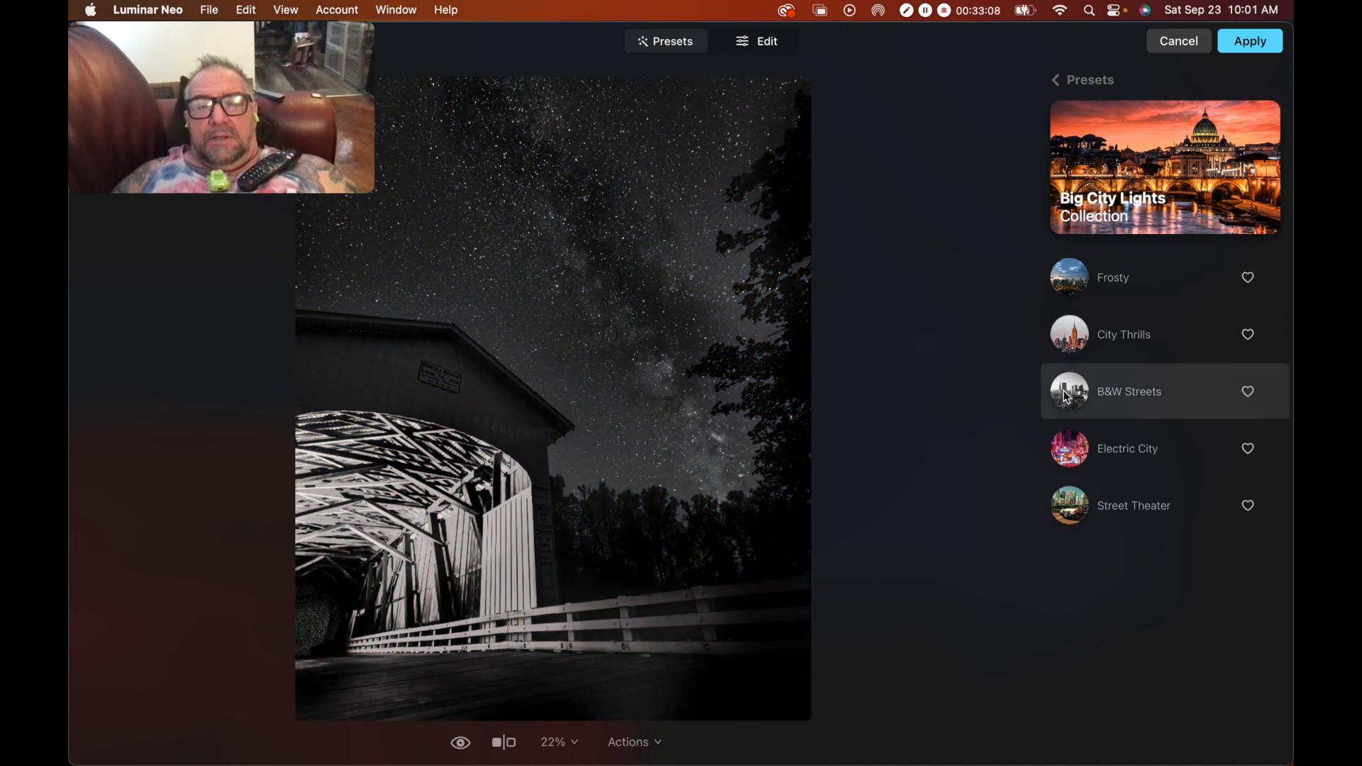
click(1072, 450)
click(1075, 505)
click(1071, 448)
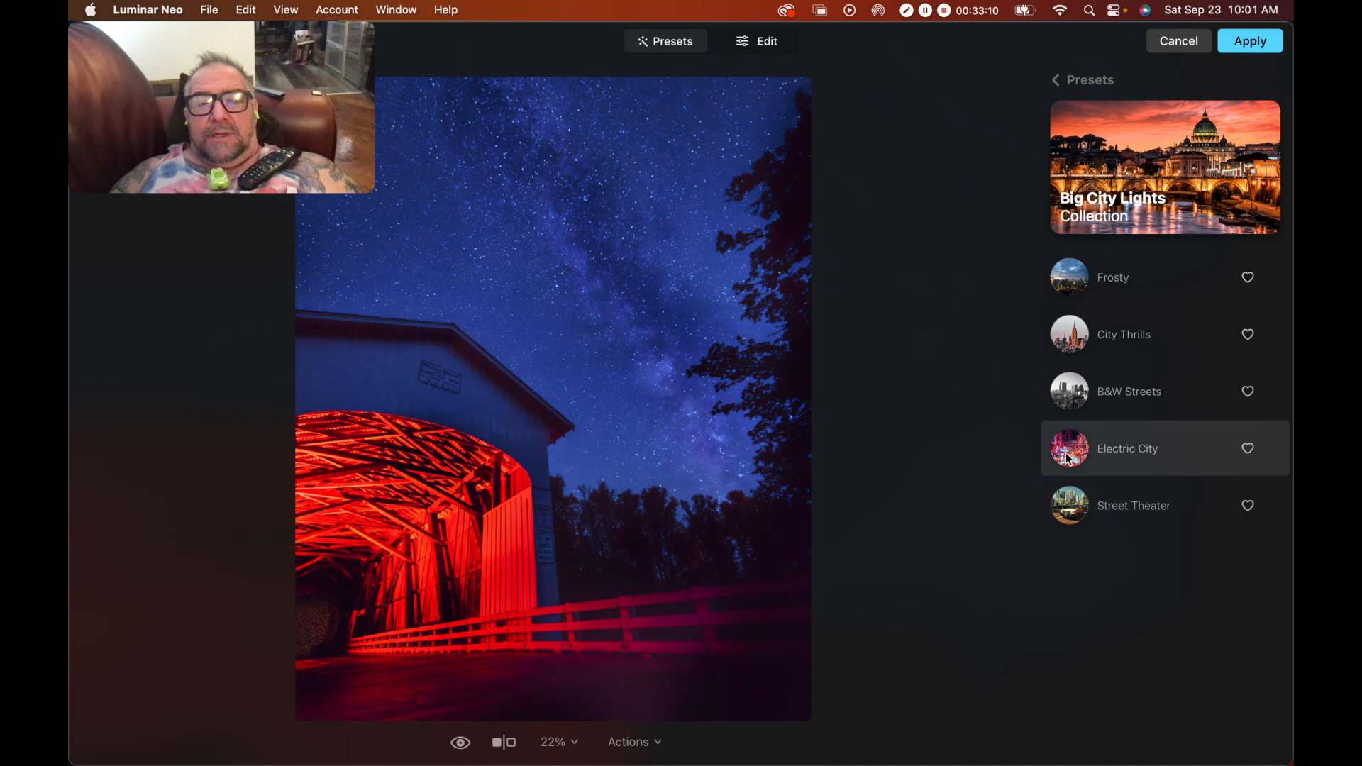
click(1066, 398)
click(1076, 491)
click(1068, 391)
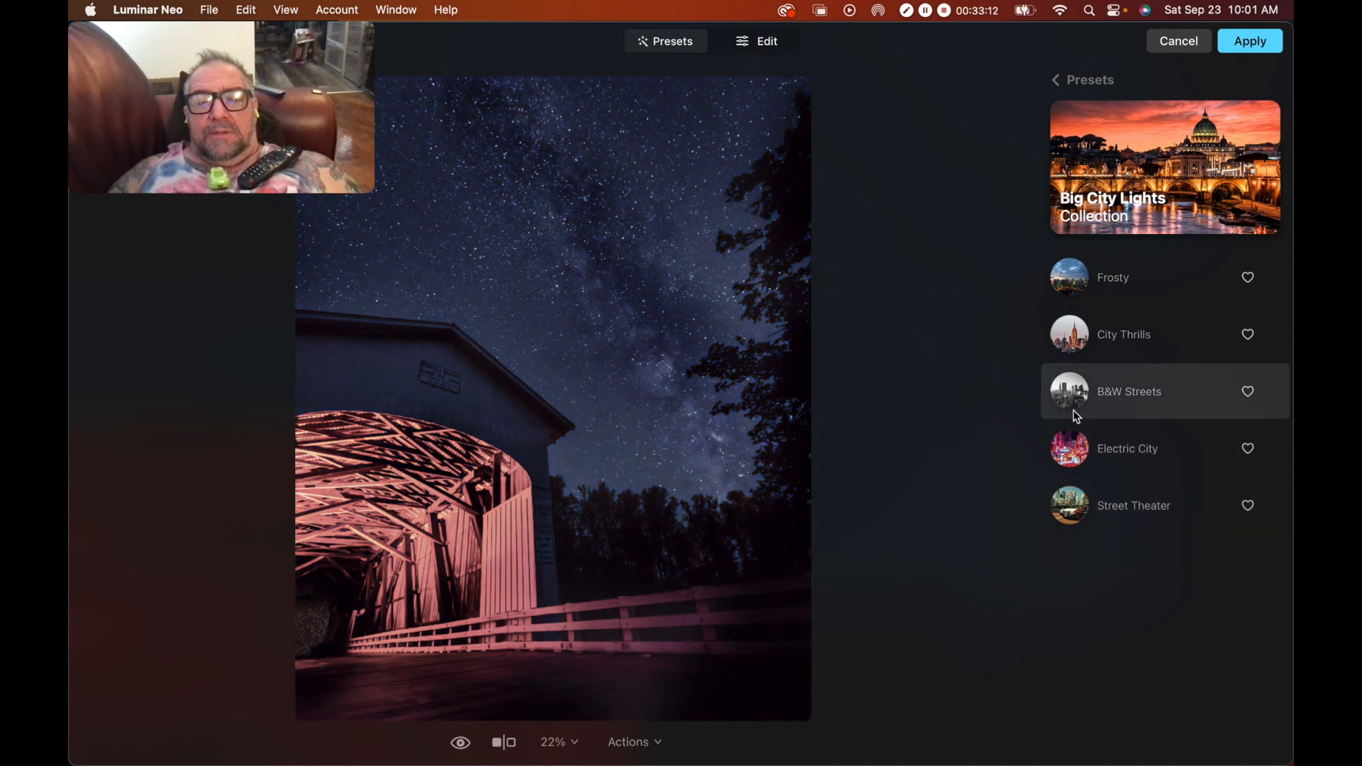
click(1068, 333)
click(1064, 293)
click(1068, 330)
click(1067, 297)
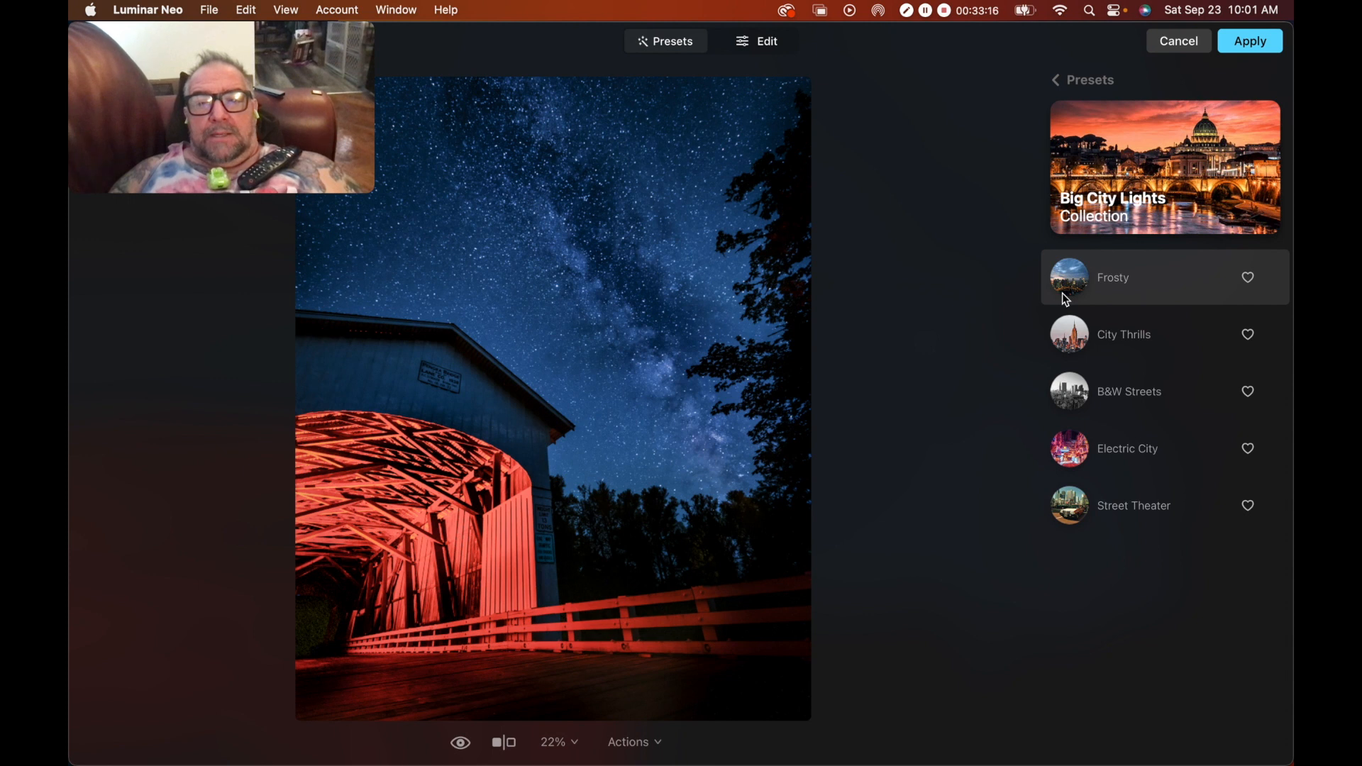
click(1068, 334)
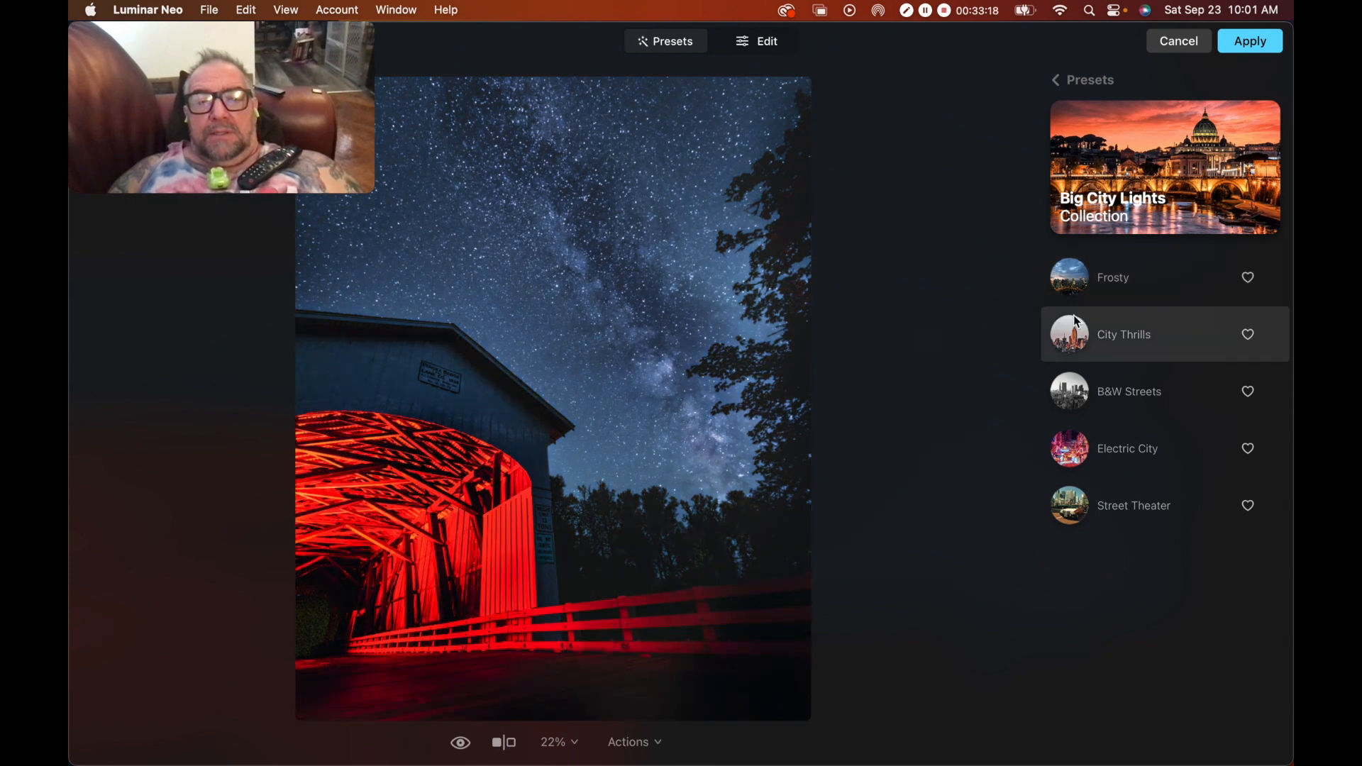
click(1065, 294)
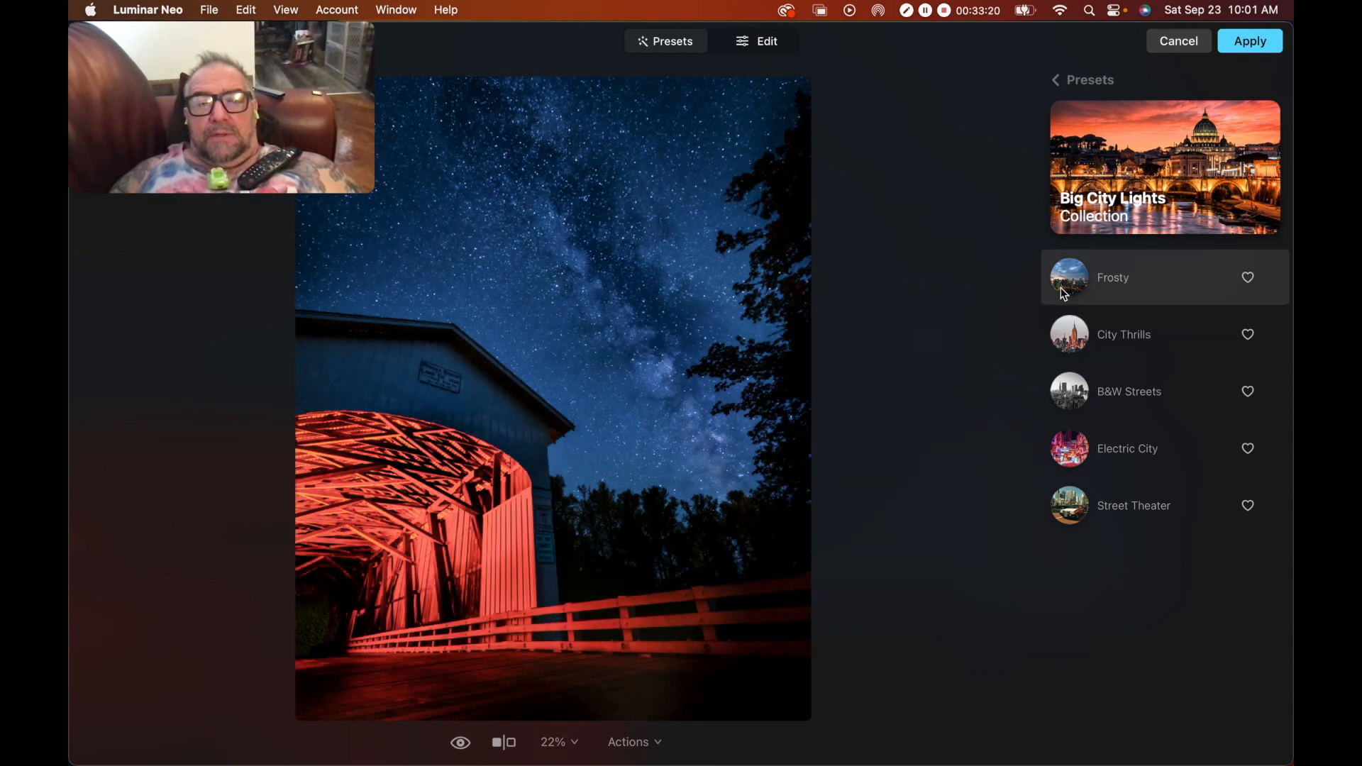
click(1068, 334)
click(1066, 292)
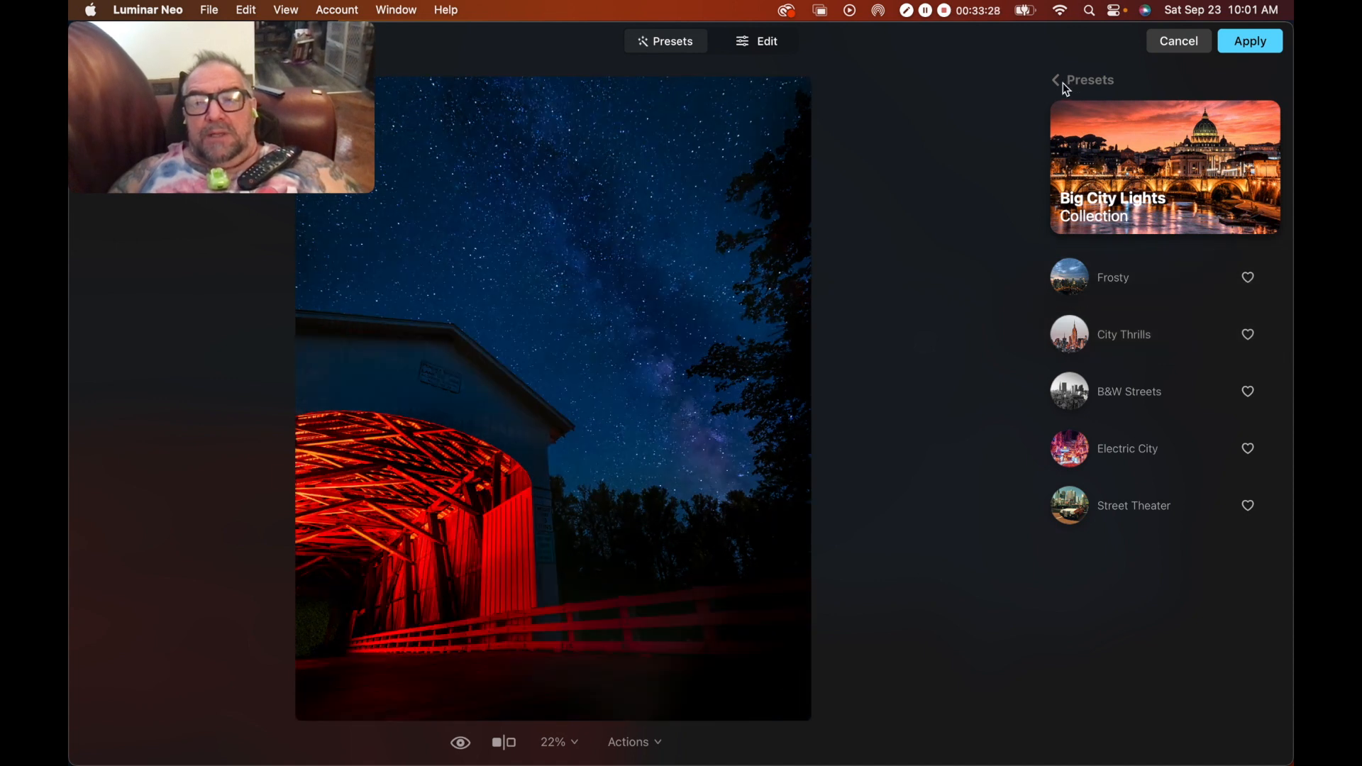
Step: Look through the Natural Skies collection and apply the Subtle preset from the Artistic collection
click(1059, 82)
scroll(1112, 185, right, 3)
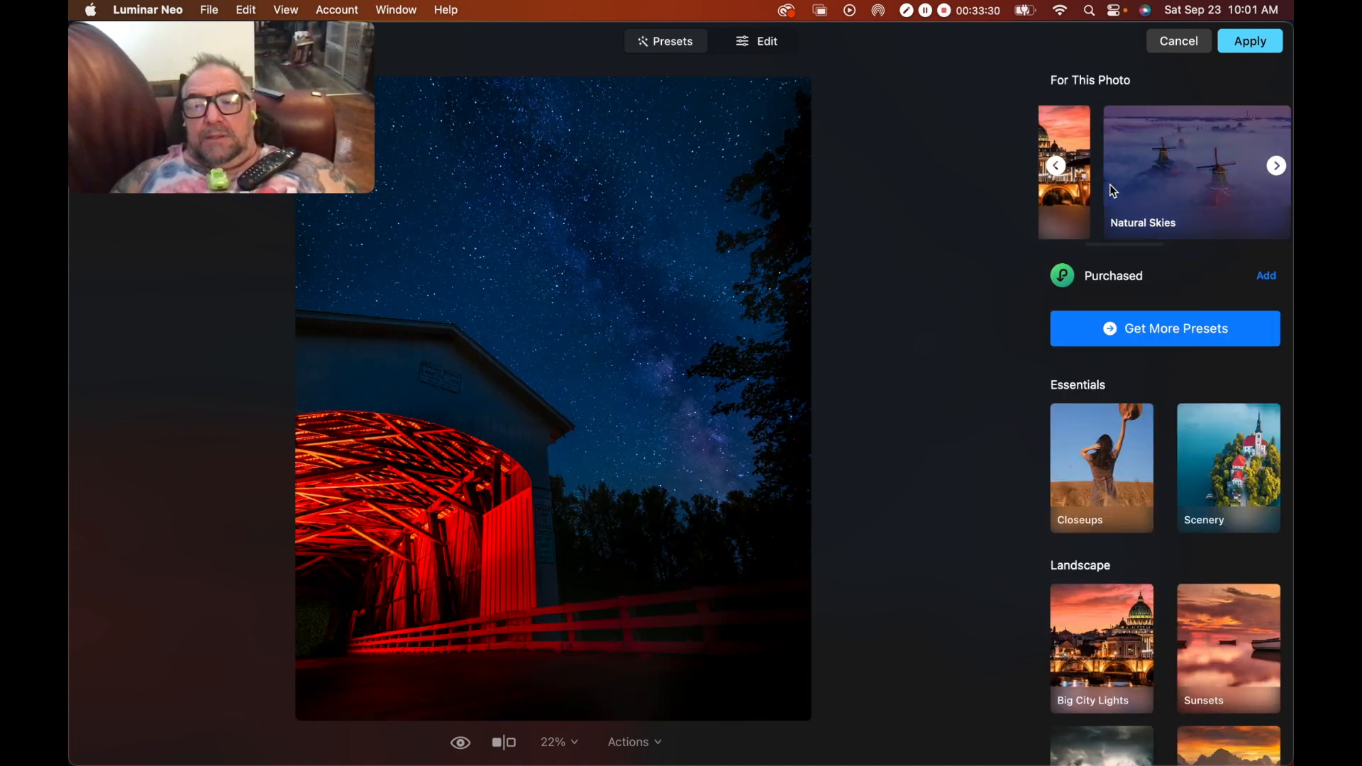
click(1164, 211)
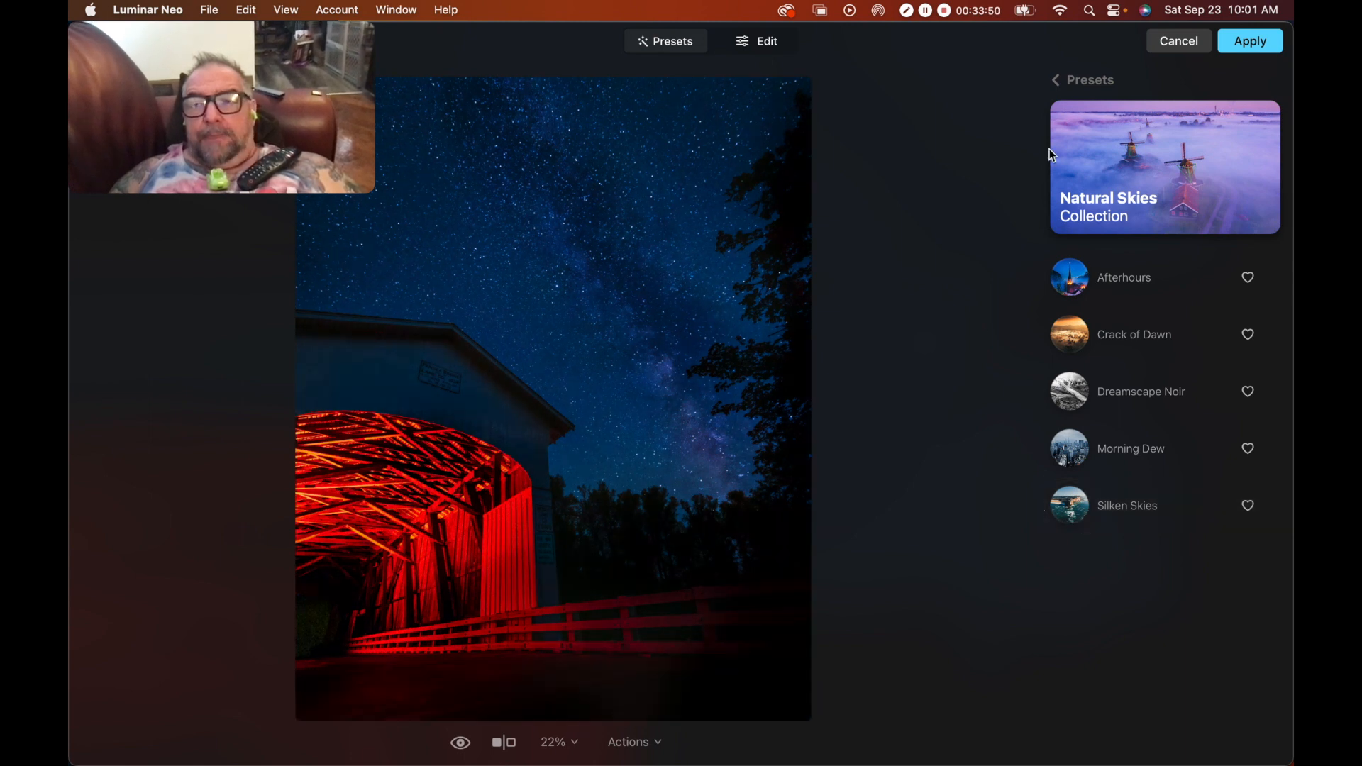
click(1056, 81)
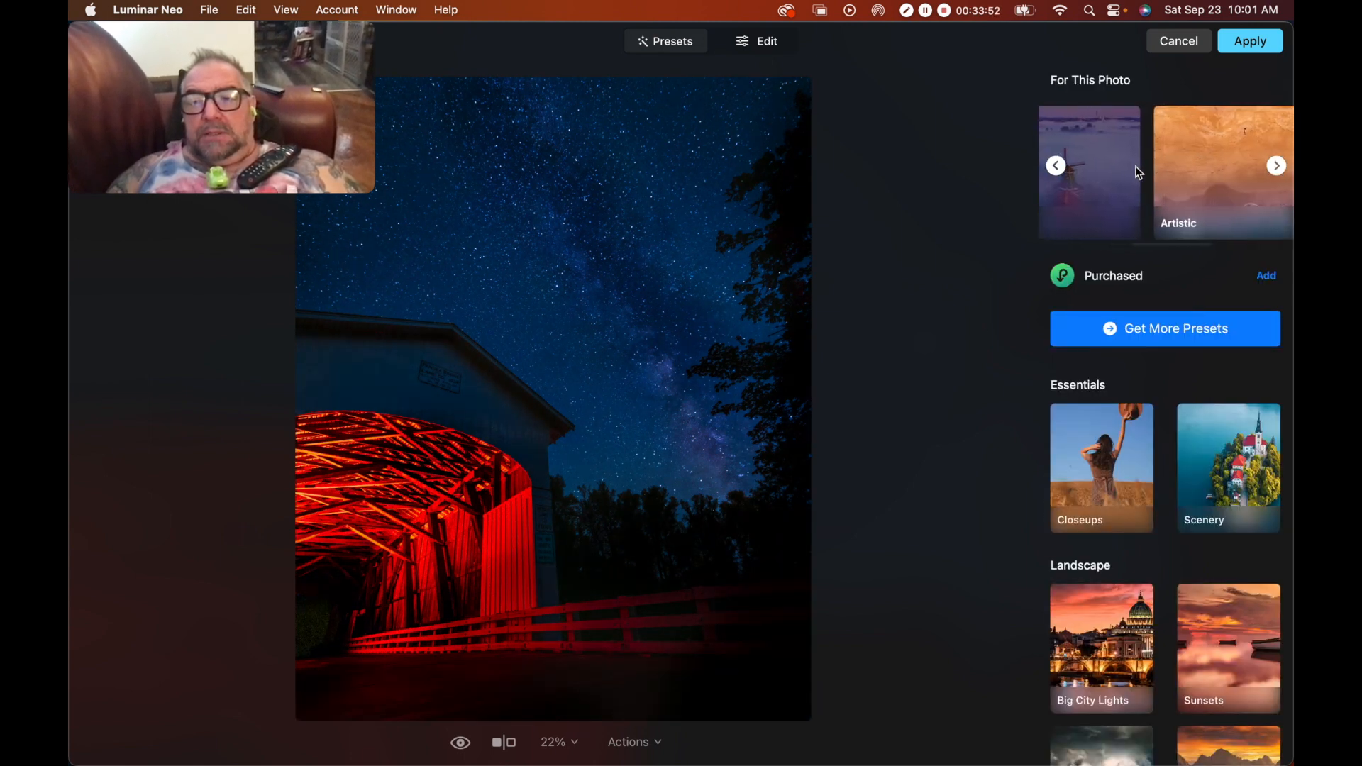
scroll(1136, 169, right, 2)
click(1151, 171)
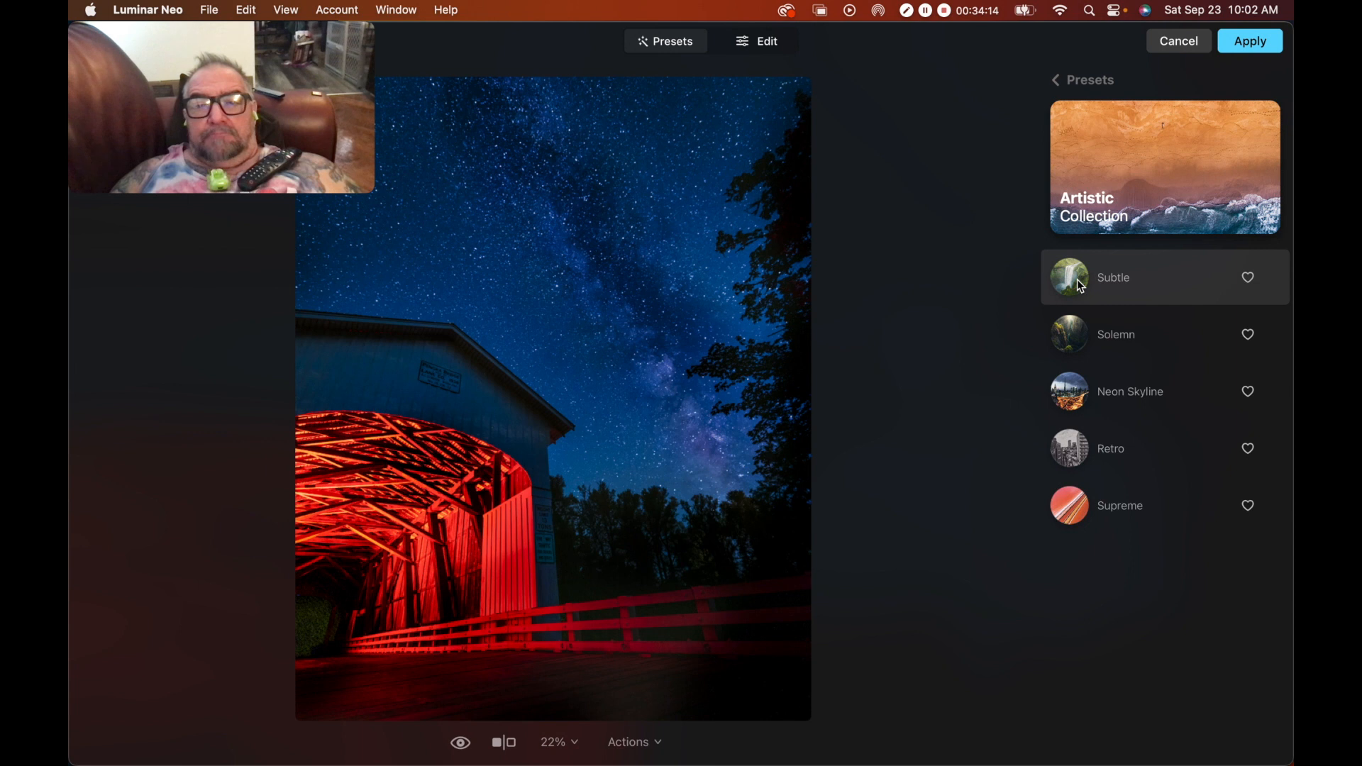
click(1080, 286)
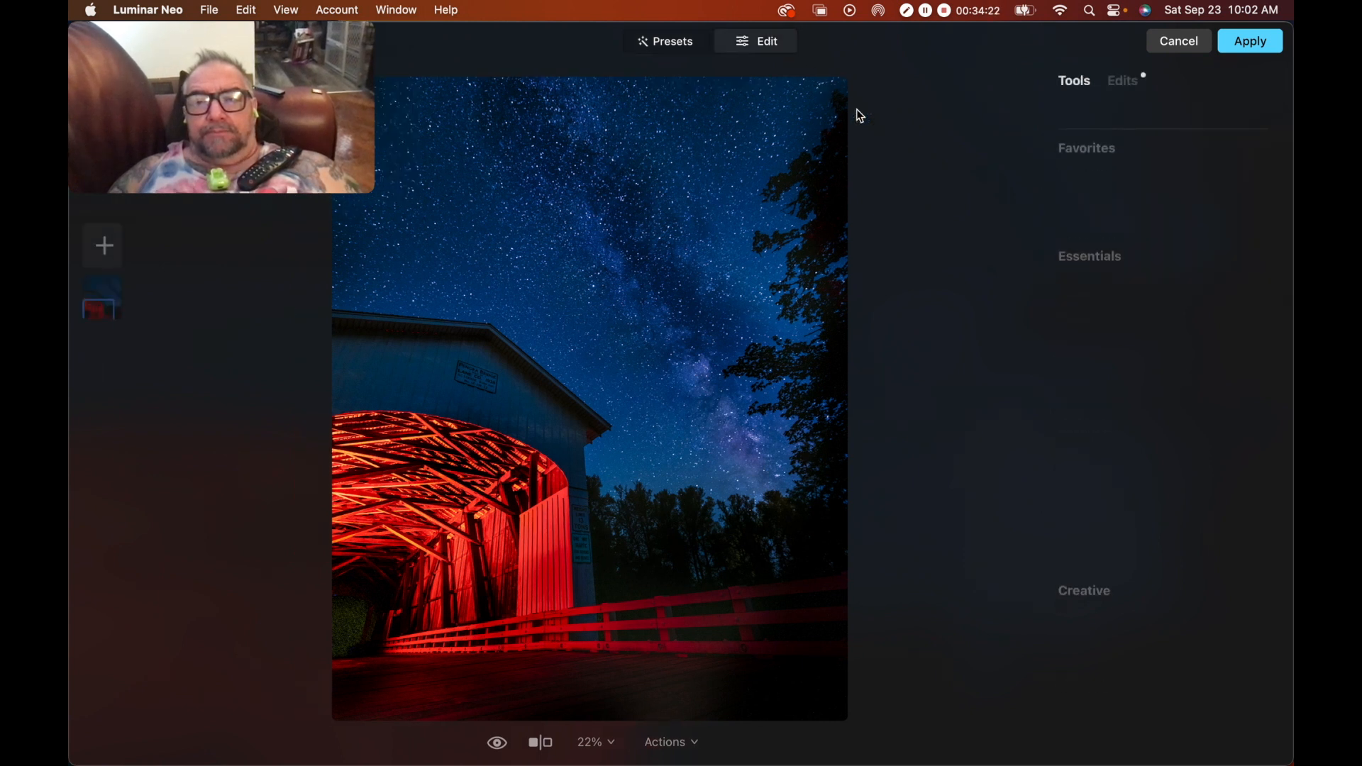
Step: Set the Enhance AI tool's Accent to 5 and its Sky Enhancer to 10
click(1127, 183)
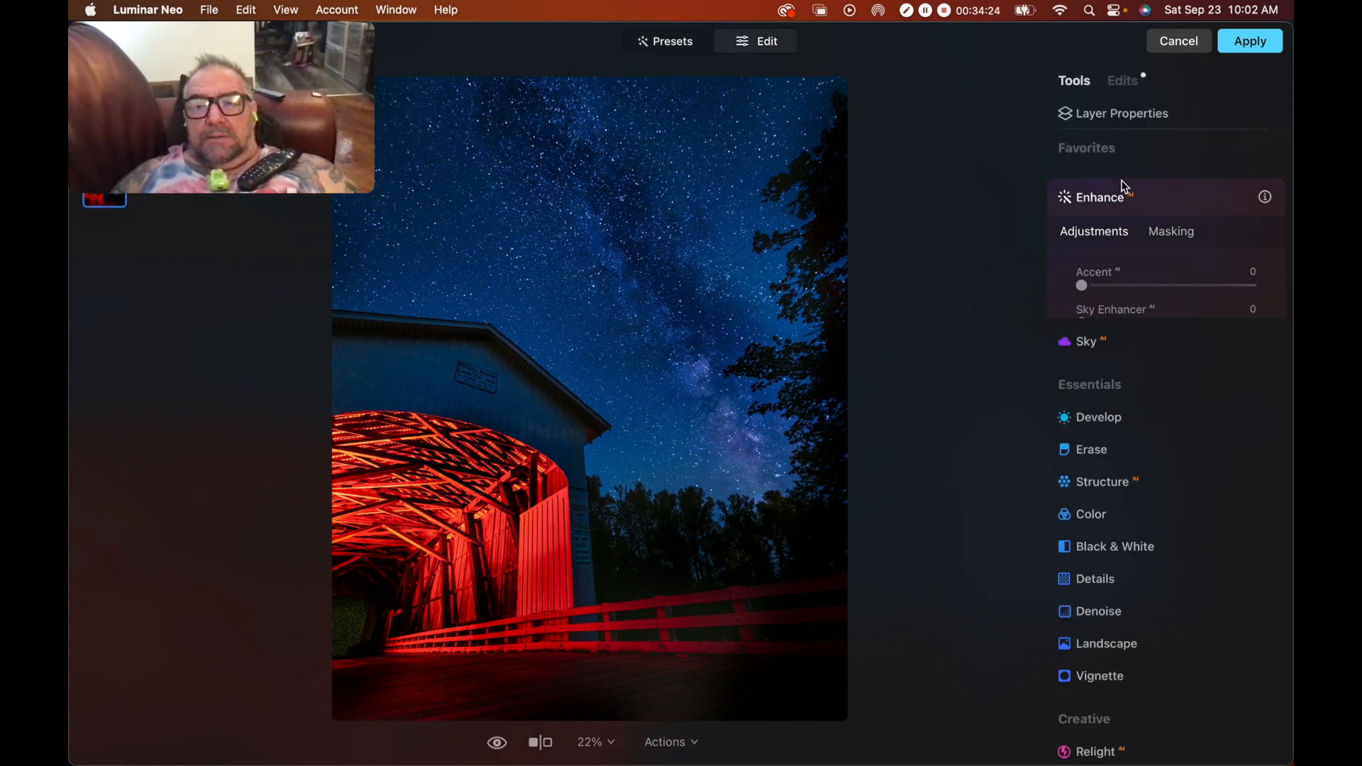
drag(1083, 286, 1111, 286)
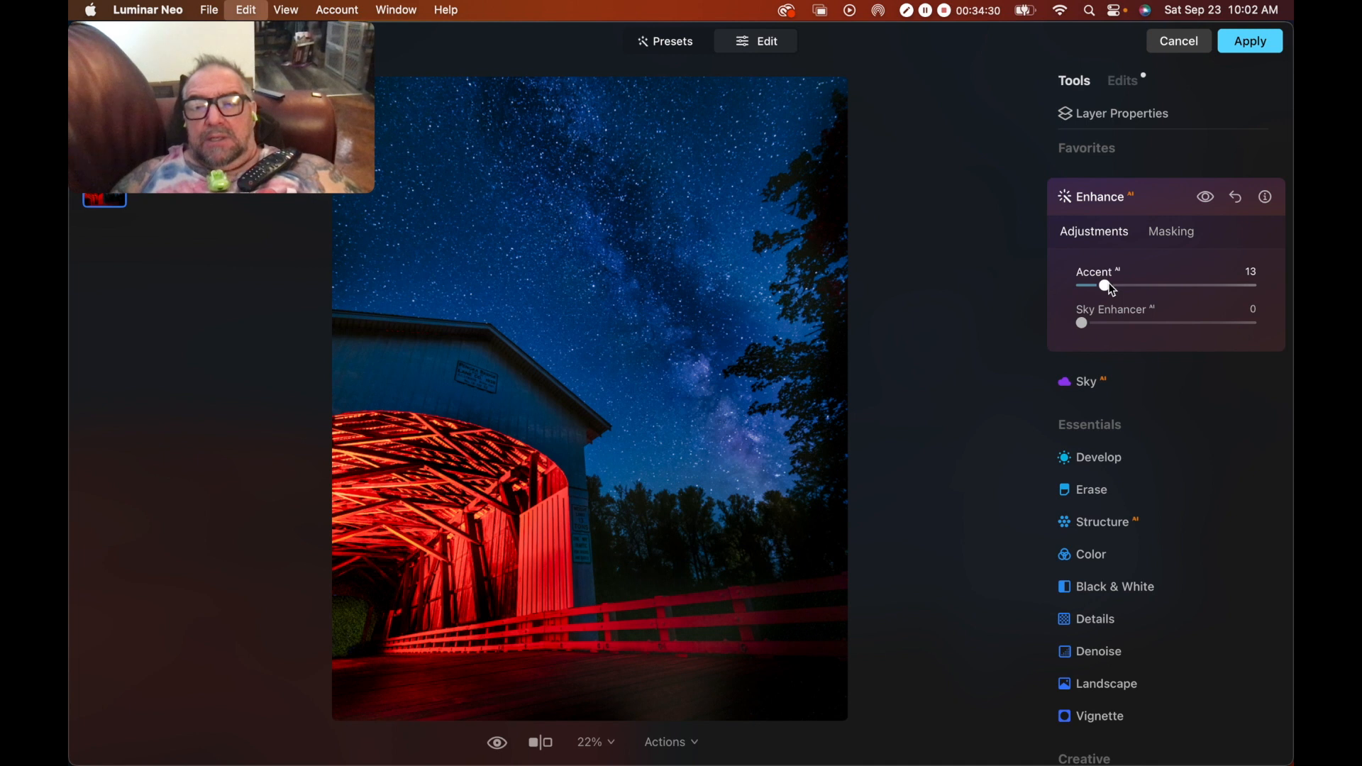
double_click(1109, 286)
drag(1083, 324, 1139, 327)
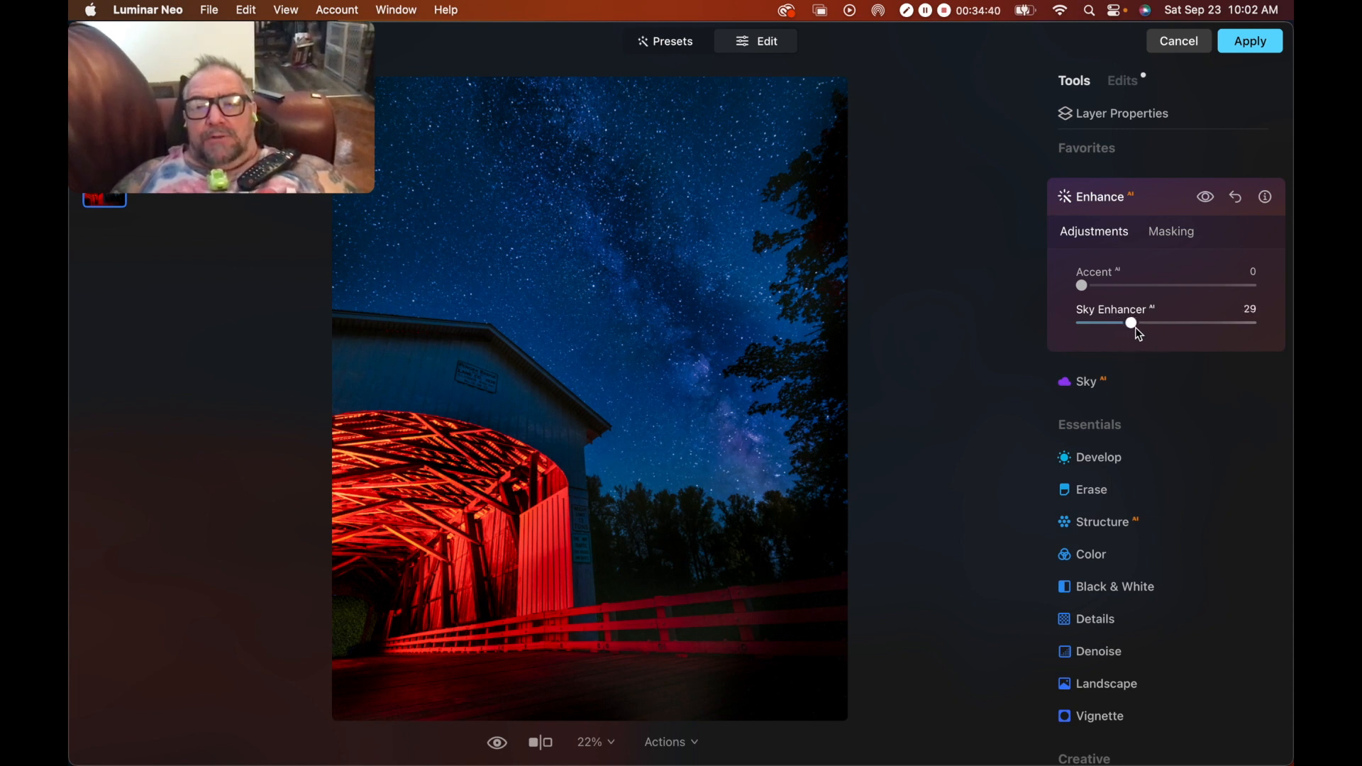
drag(1130, 328, 1106, 334)
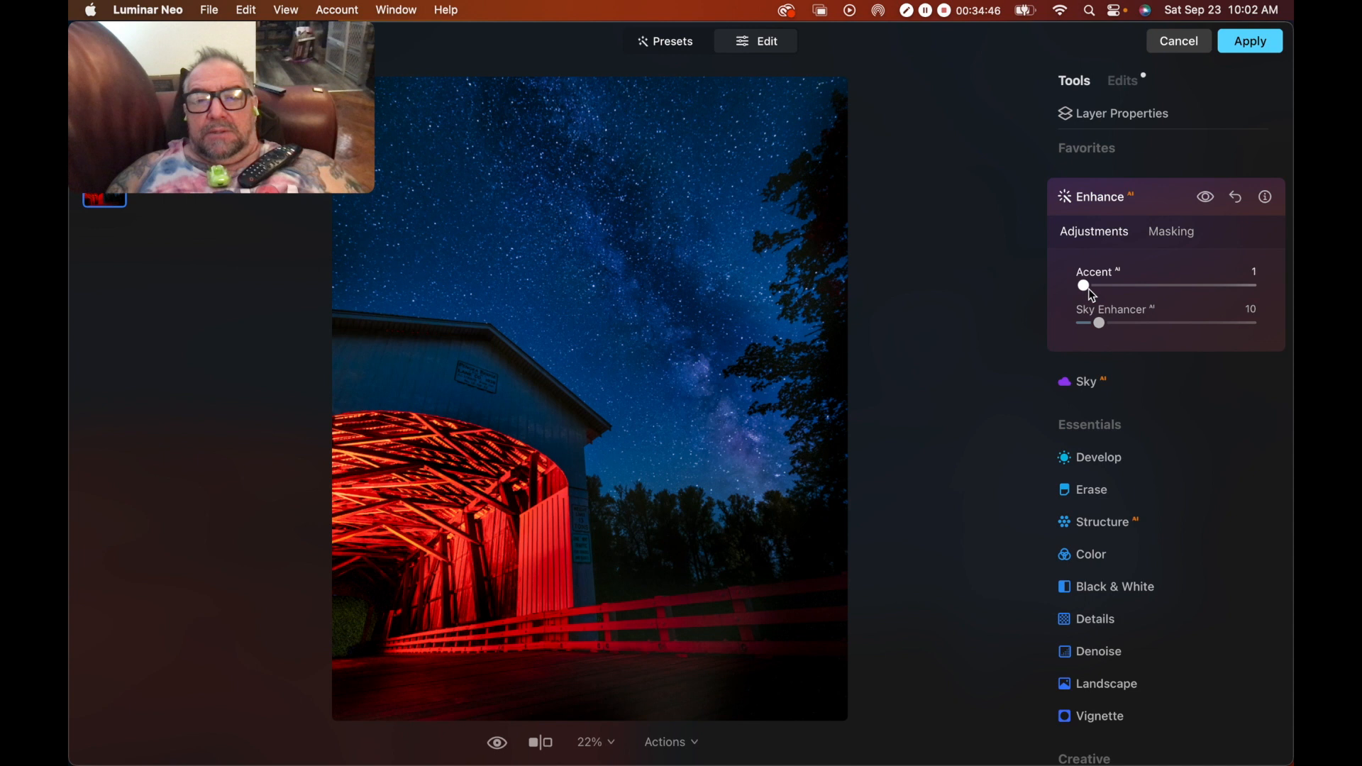
drag(1111, 300, 1098, 303)
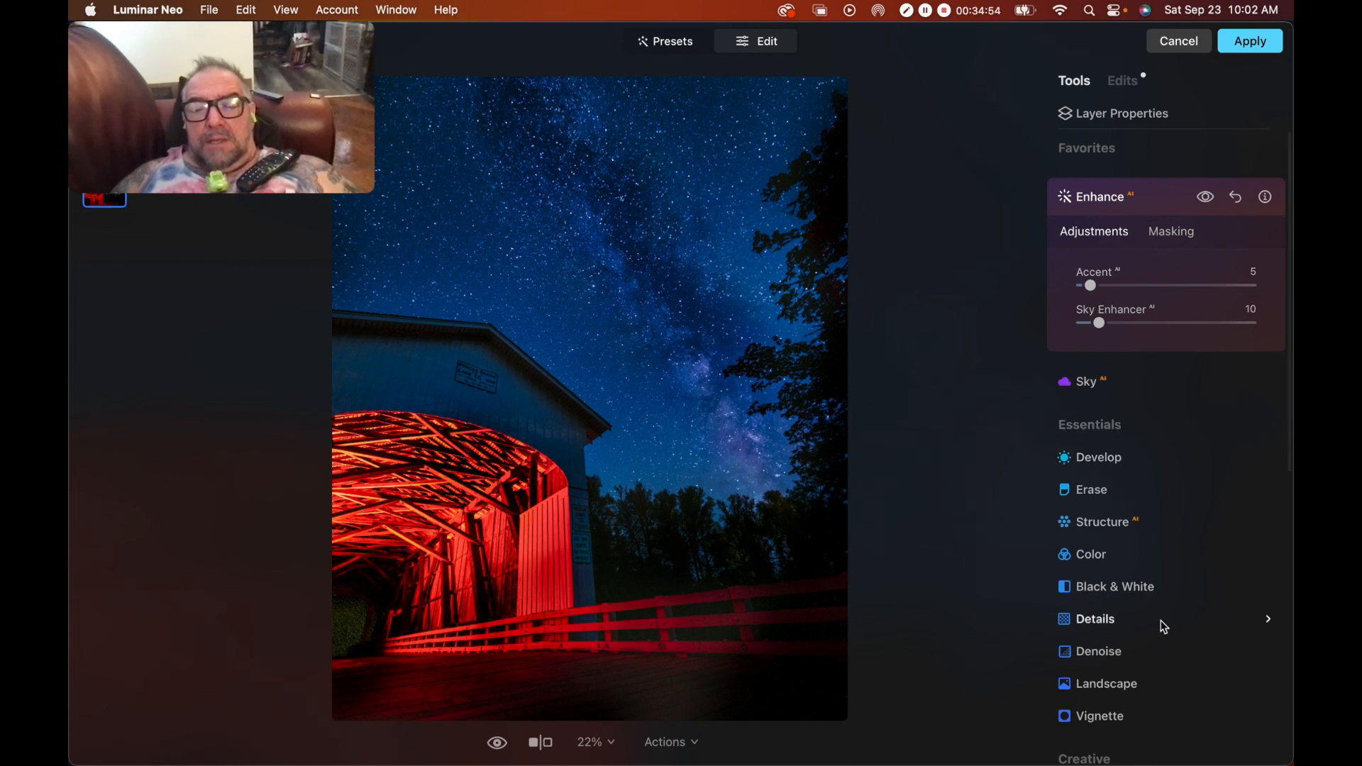
Step: Add an Orton Effect glow with an Amount of 10 and apply the Luminar Neo edits to the Photoshop document
scroll(1165, 628, down, 10)
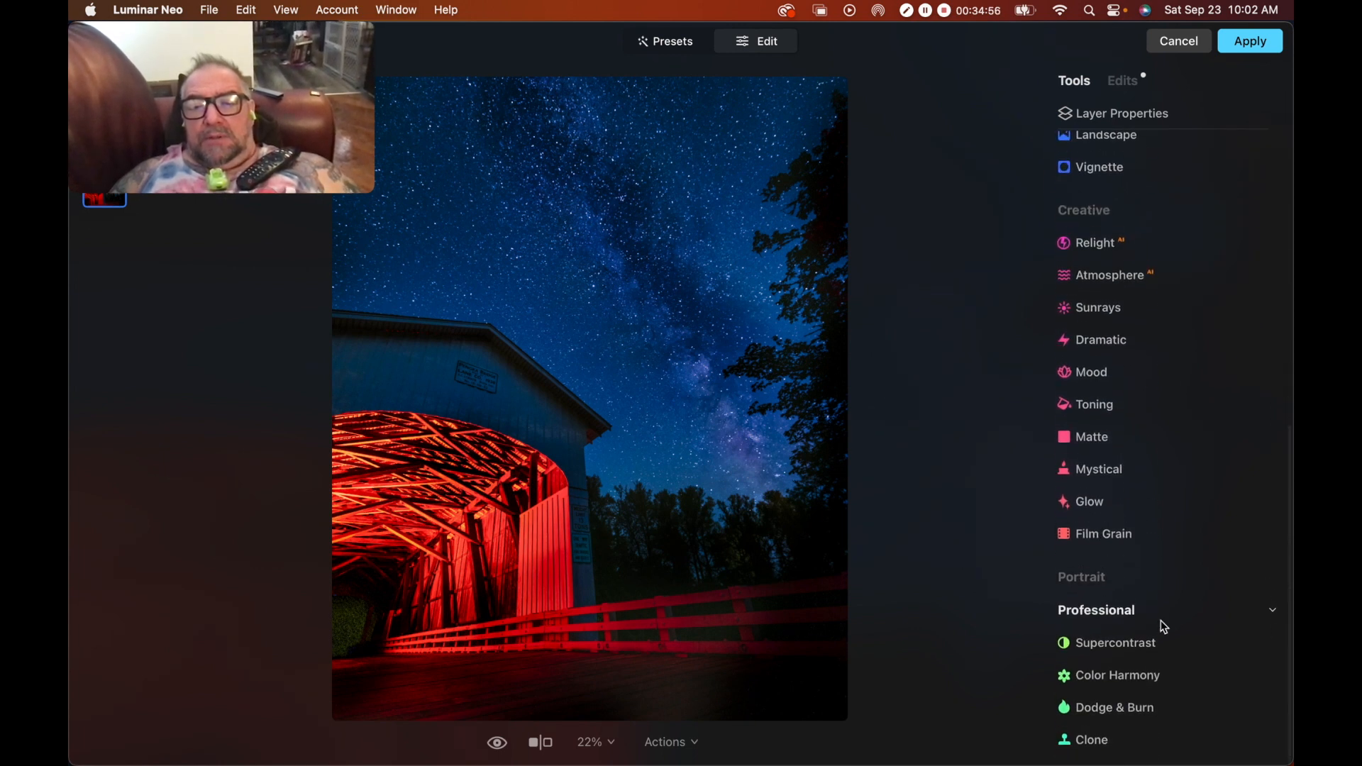
click(1085, 505)
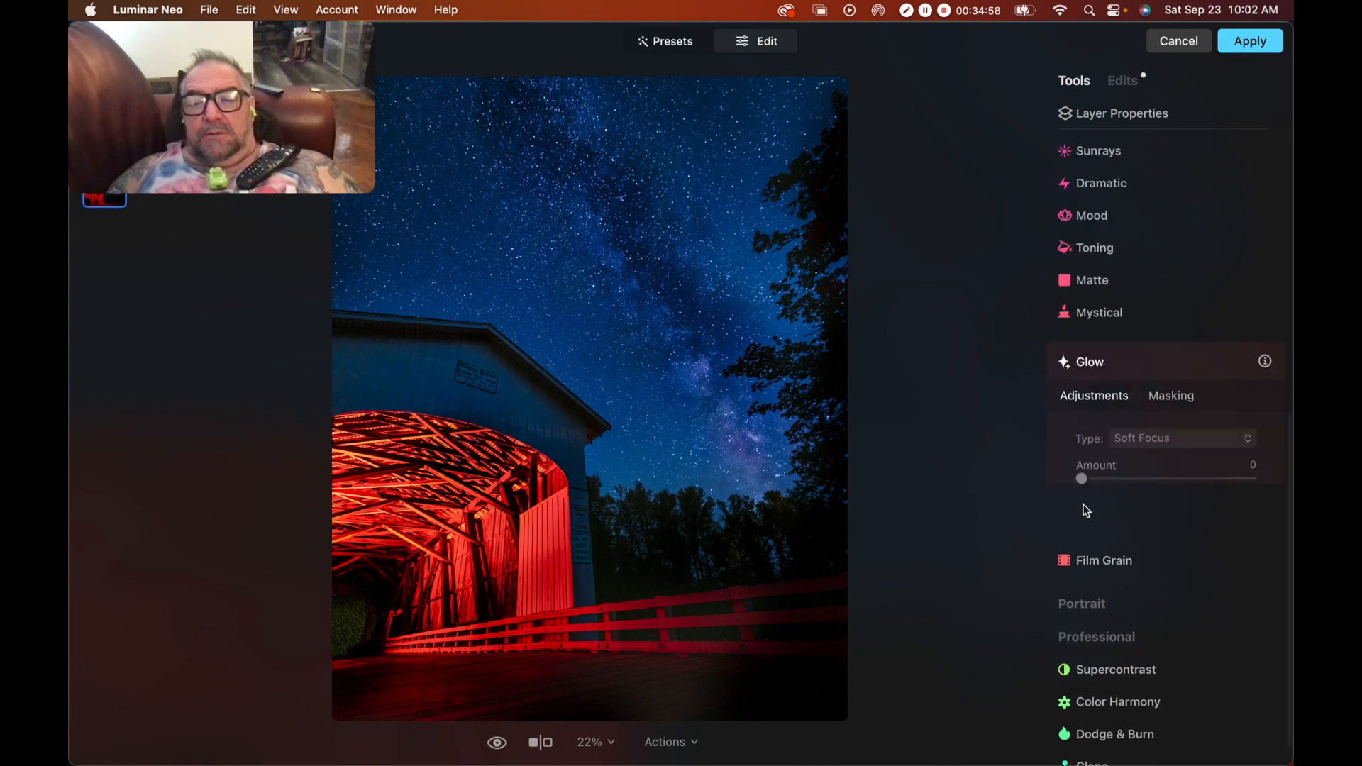
click(1147, 441)
click(1152, 503)
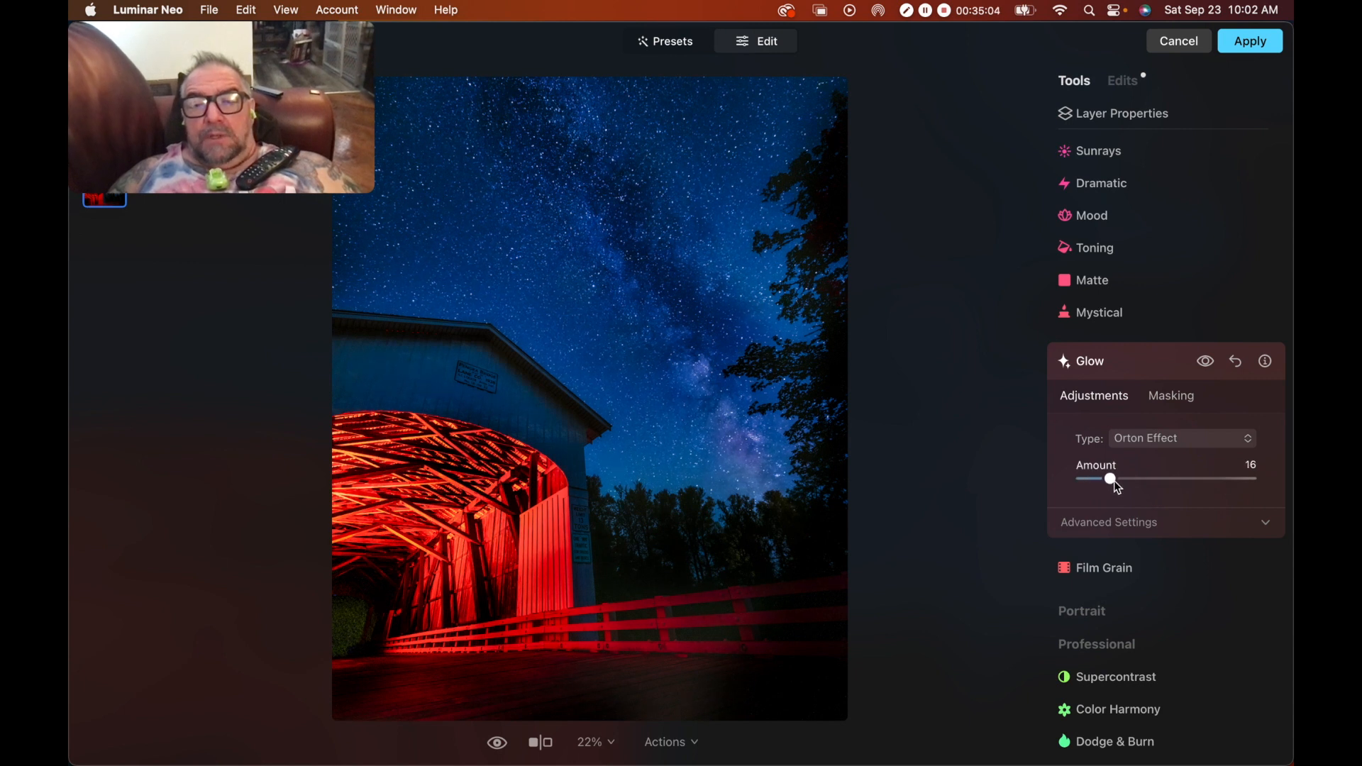
drag(1117, 483, 1104, 483)
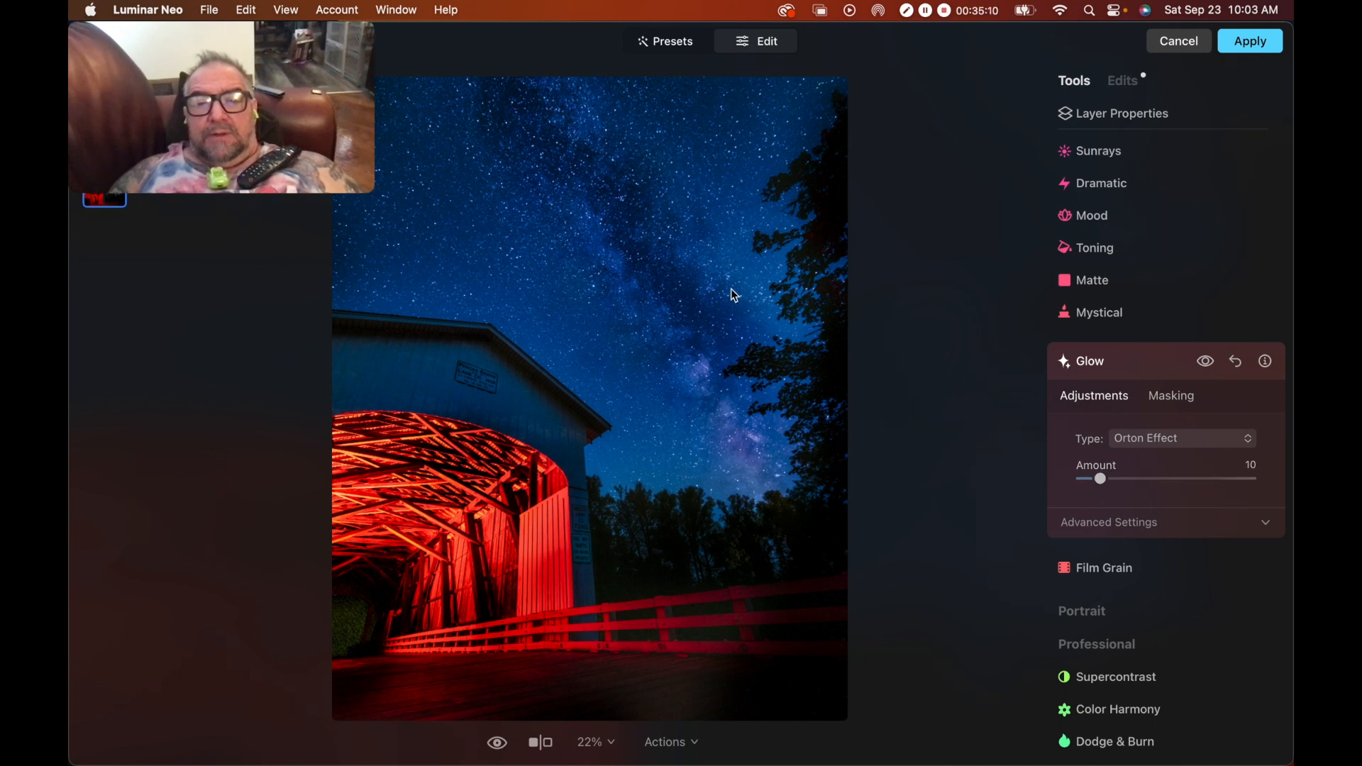
click(1265, 47)
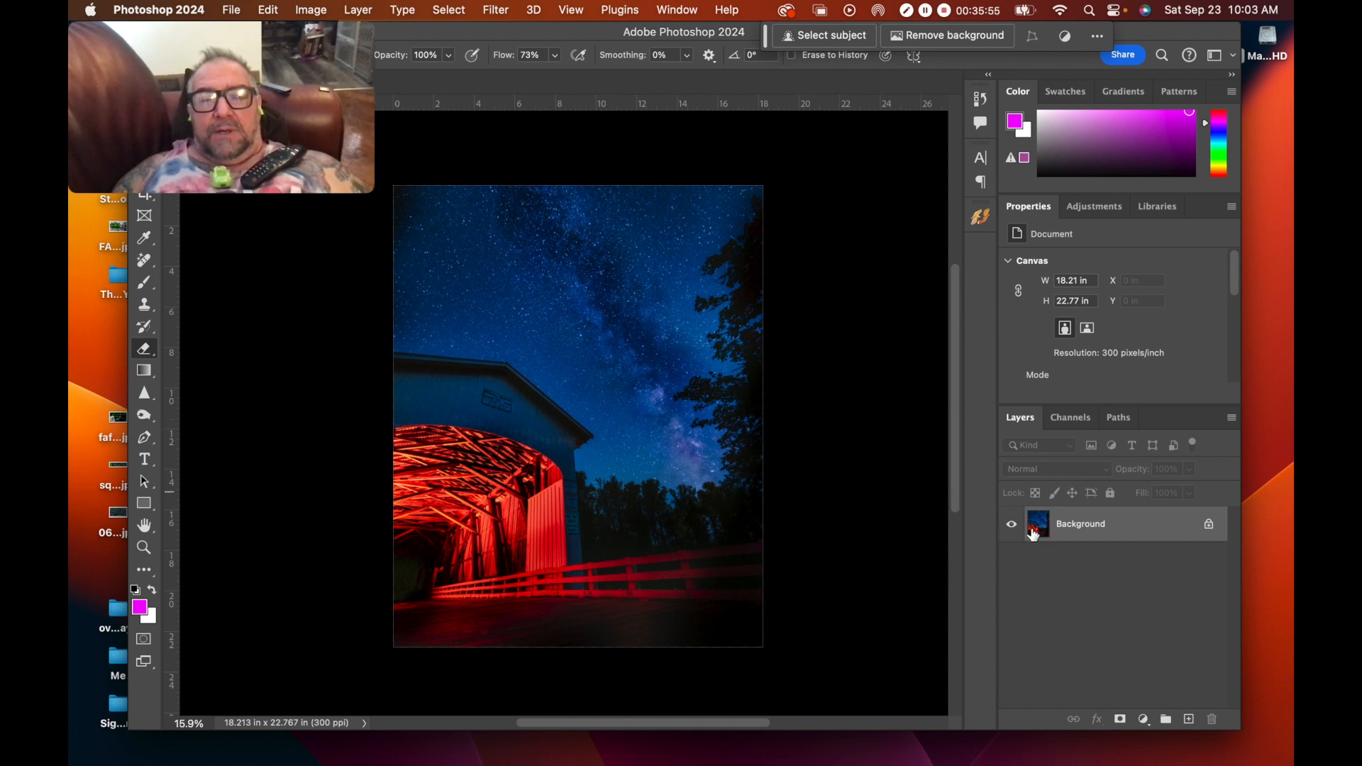
Step: Copy the whole filtered image and paste it as a new layer above the unfiltered Background
key(super+a)
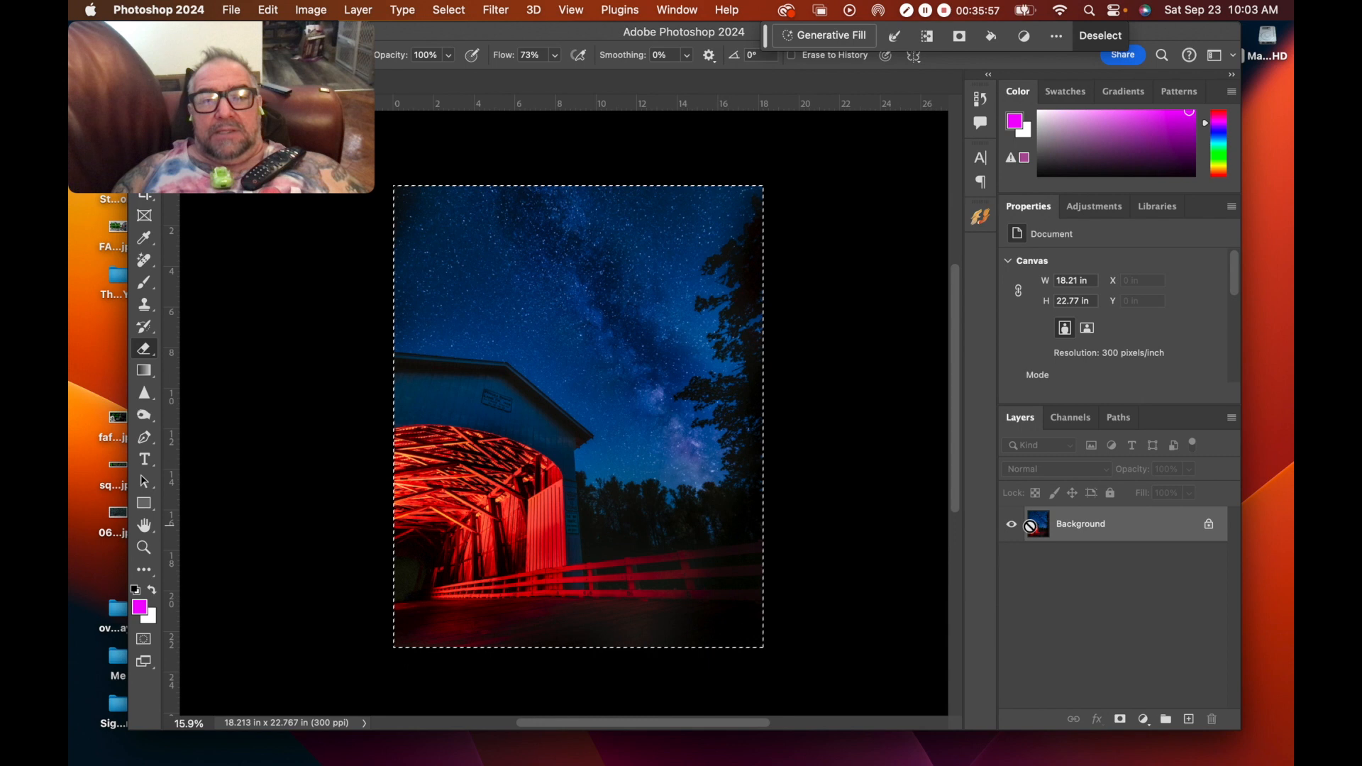
key(super+c)
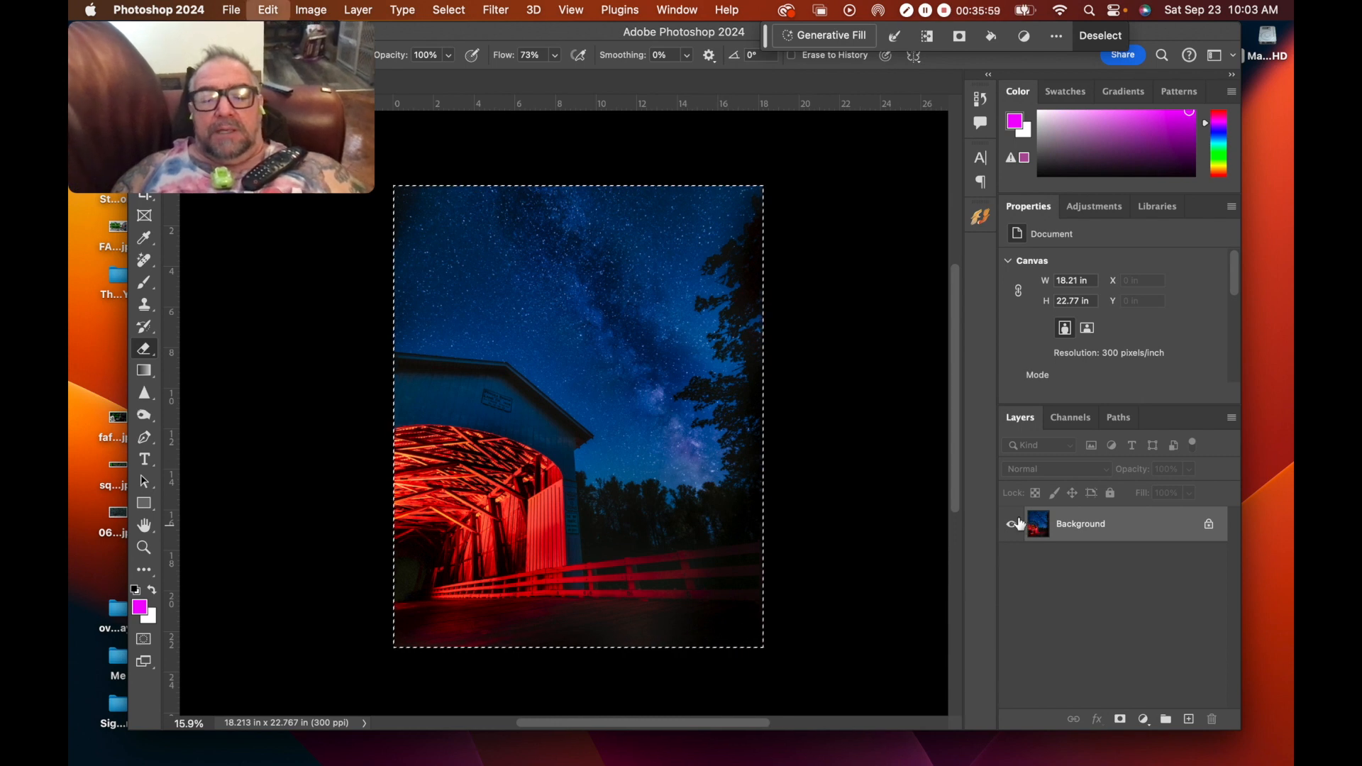
key(super+d)
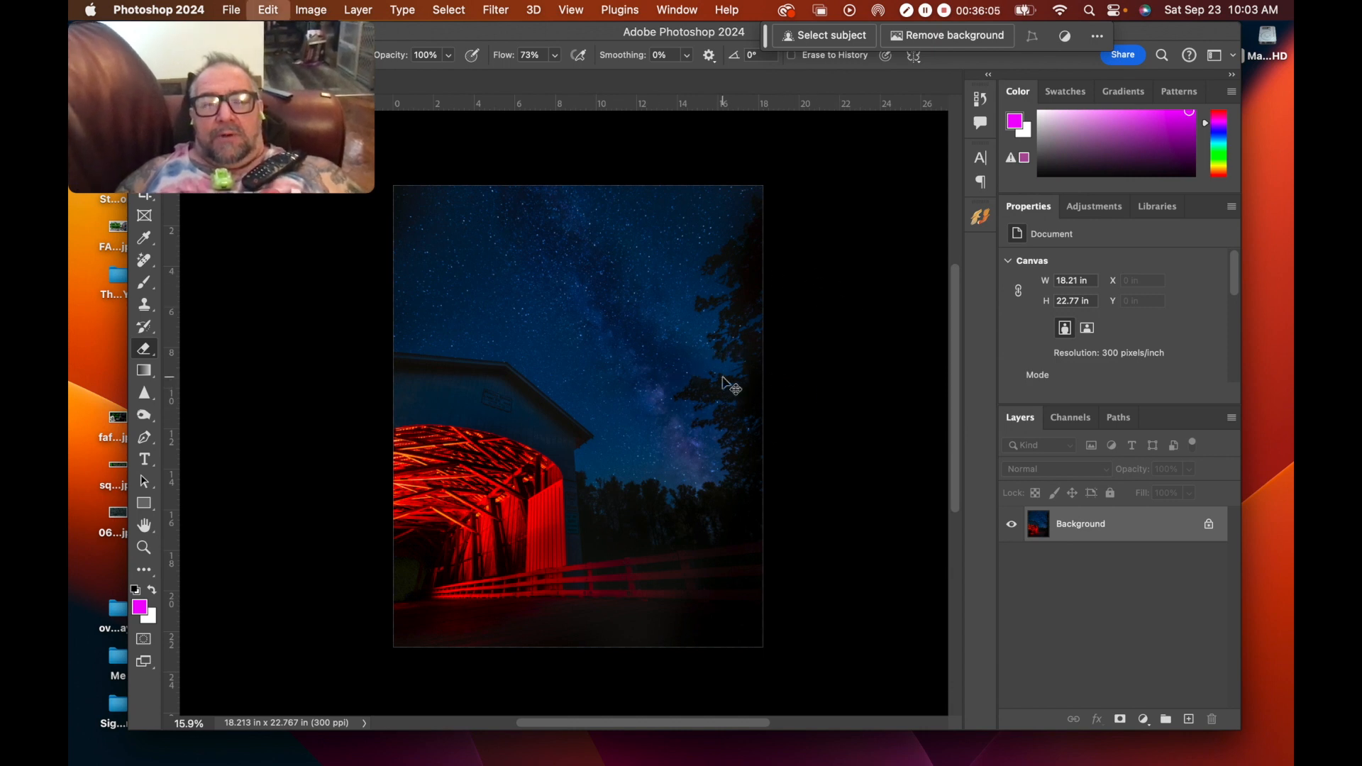
key(super+v)
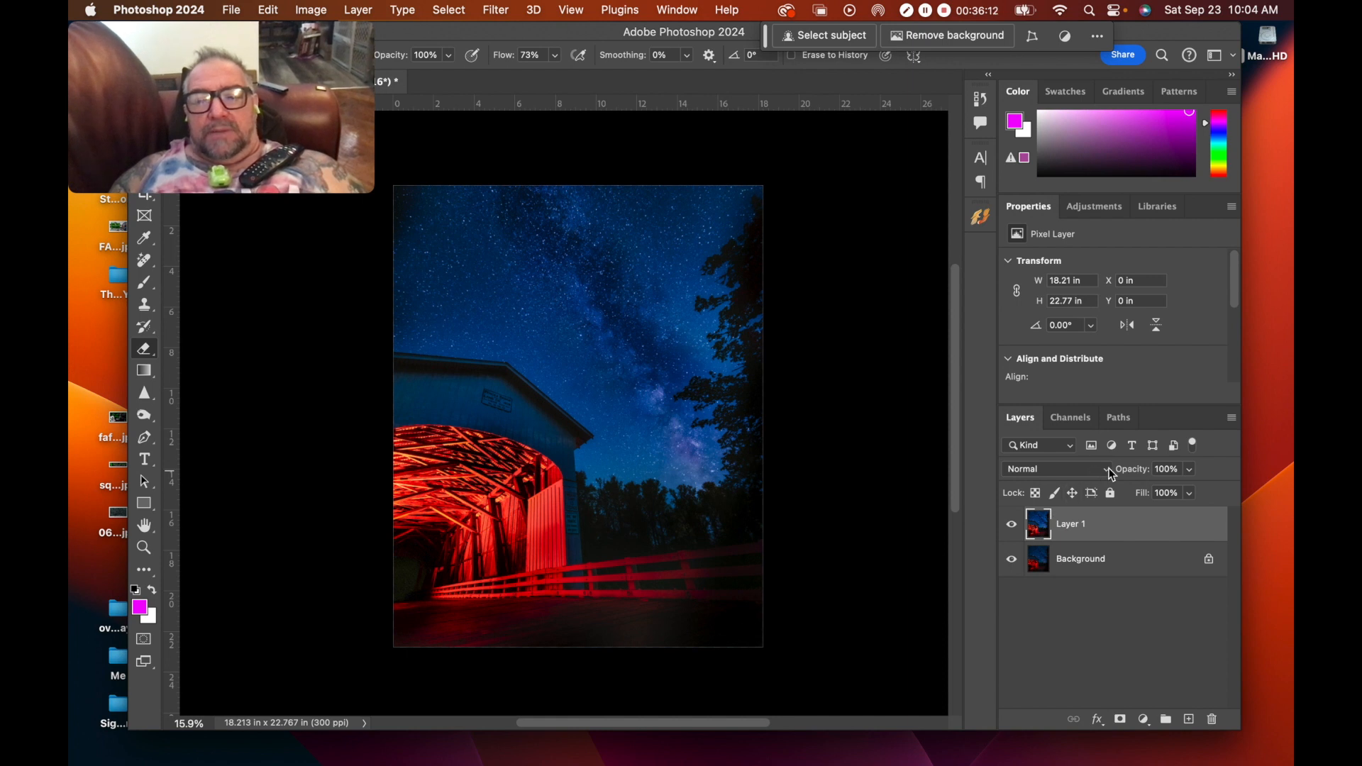
Step: Set the pasted layer's opacity to 70%, comparing it with the Background, and merge the two layers
drag(1138, 479, 1118, 482)
click(1021, 529)
click(1021, 529)
click(1020, 529)
click(1021, 530)
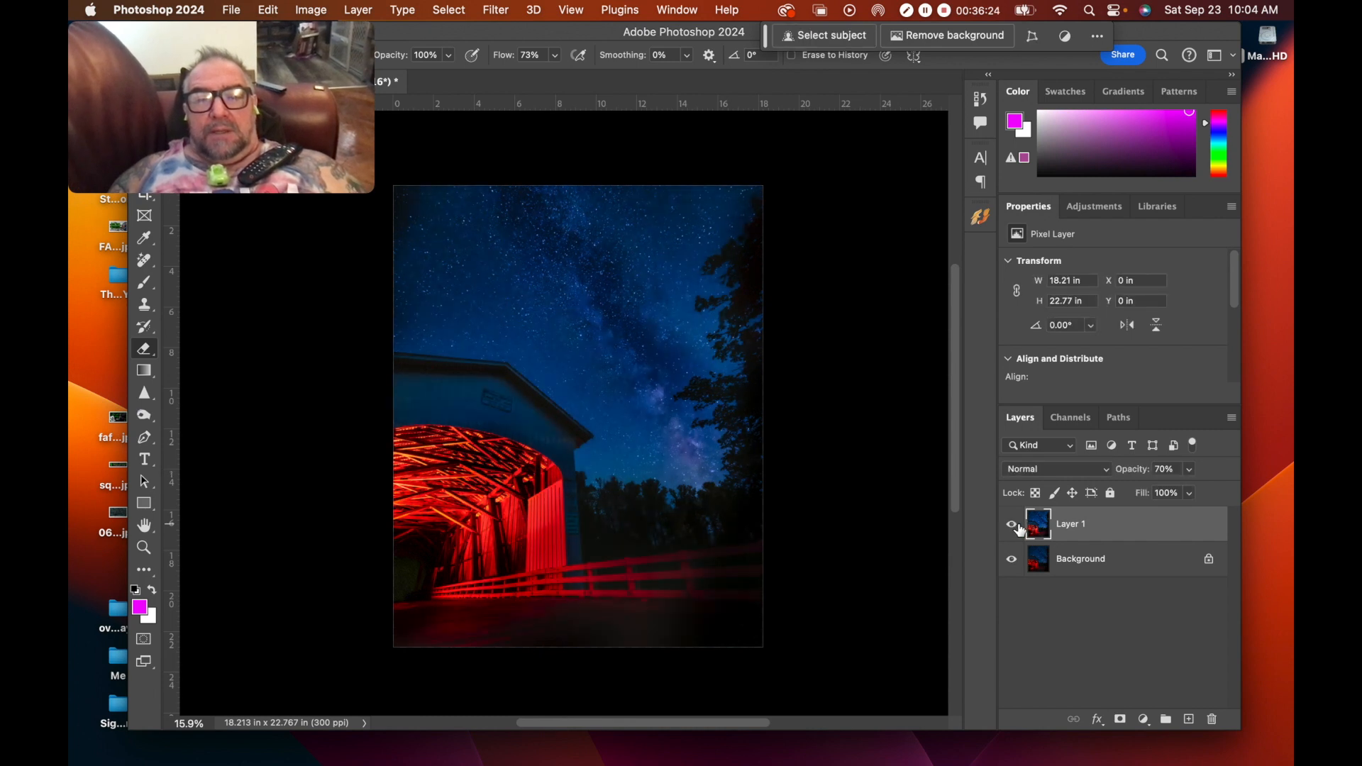
shift+click(1038, 568)
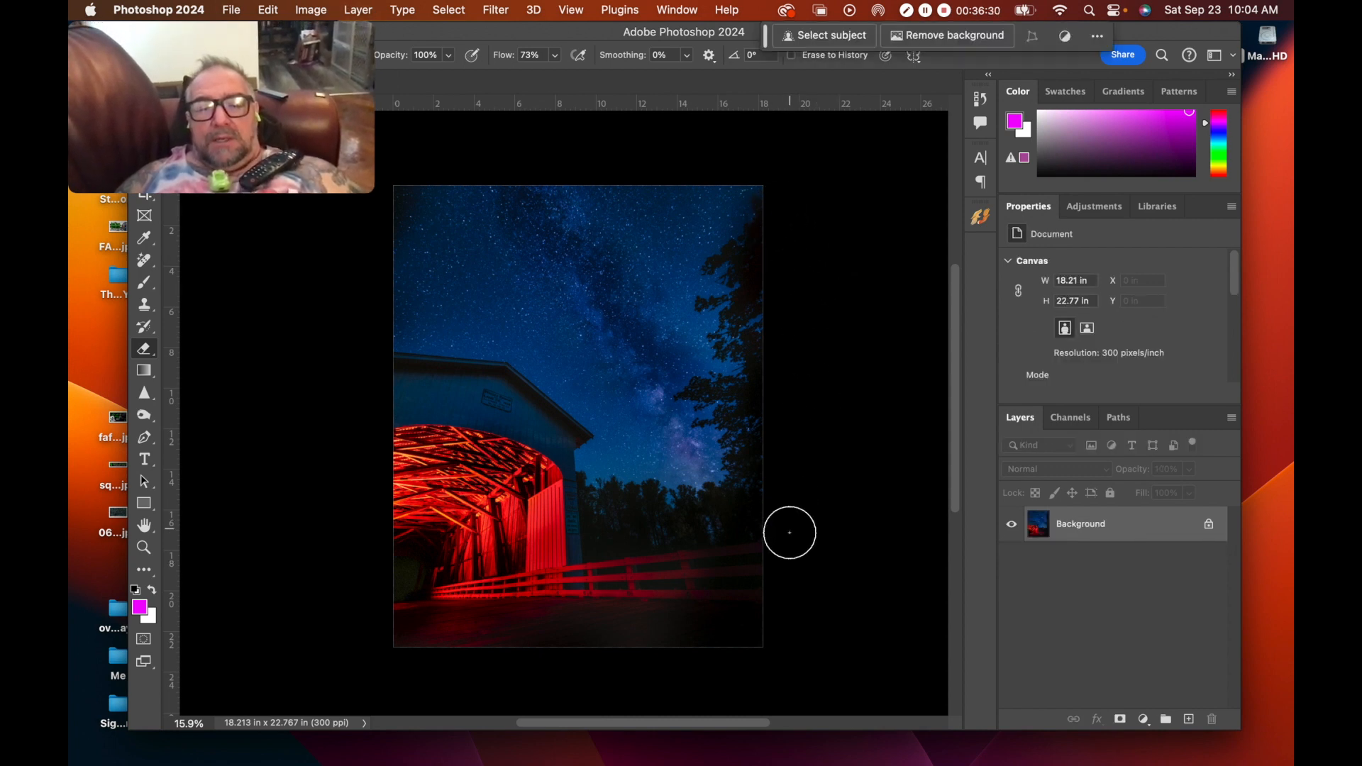
Step: Open the photo in the Camera Raw filter and draw a wide radial gradient mask over the dark road in the lower right corner
scroll(785, 547, down, 5)
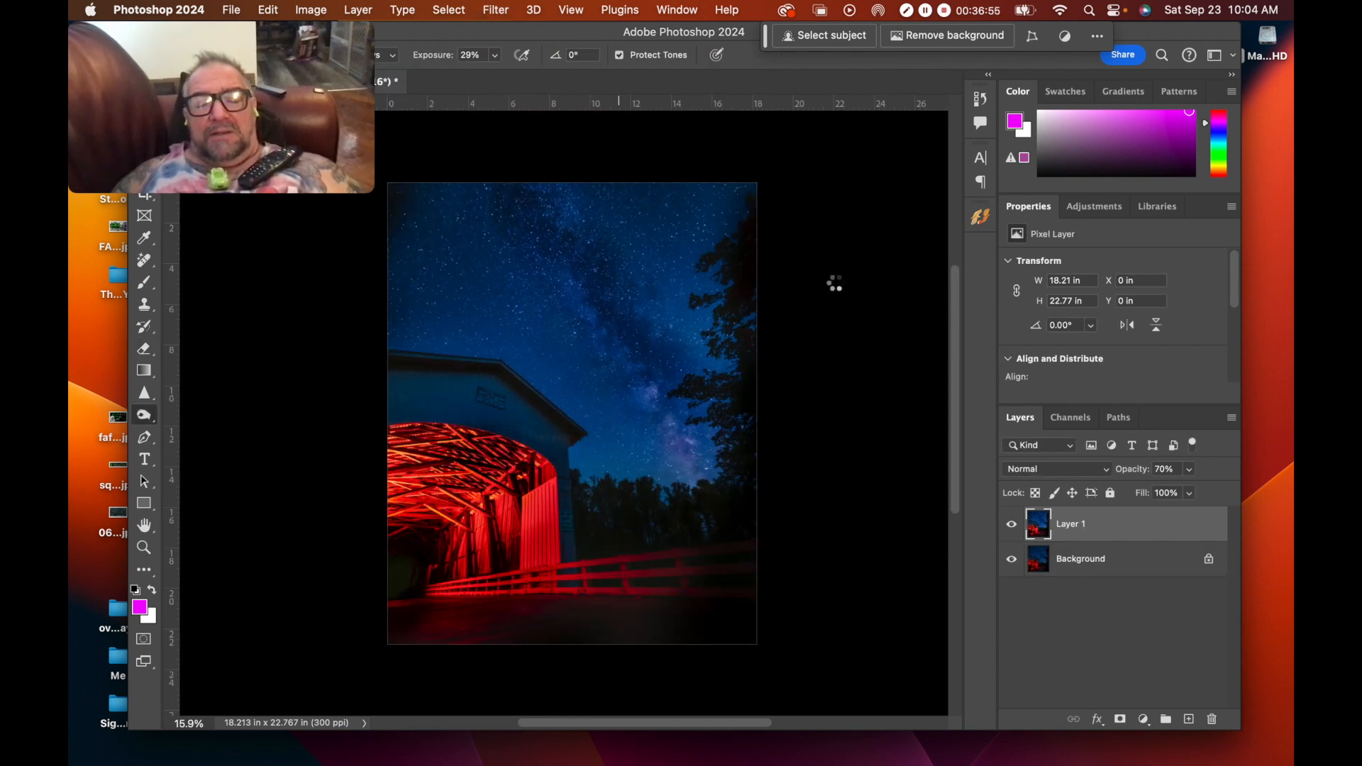
key(super+shift+a)
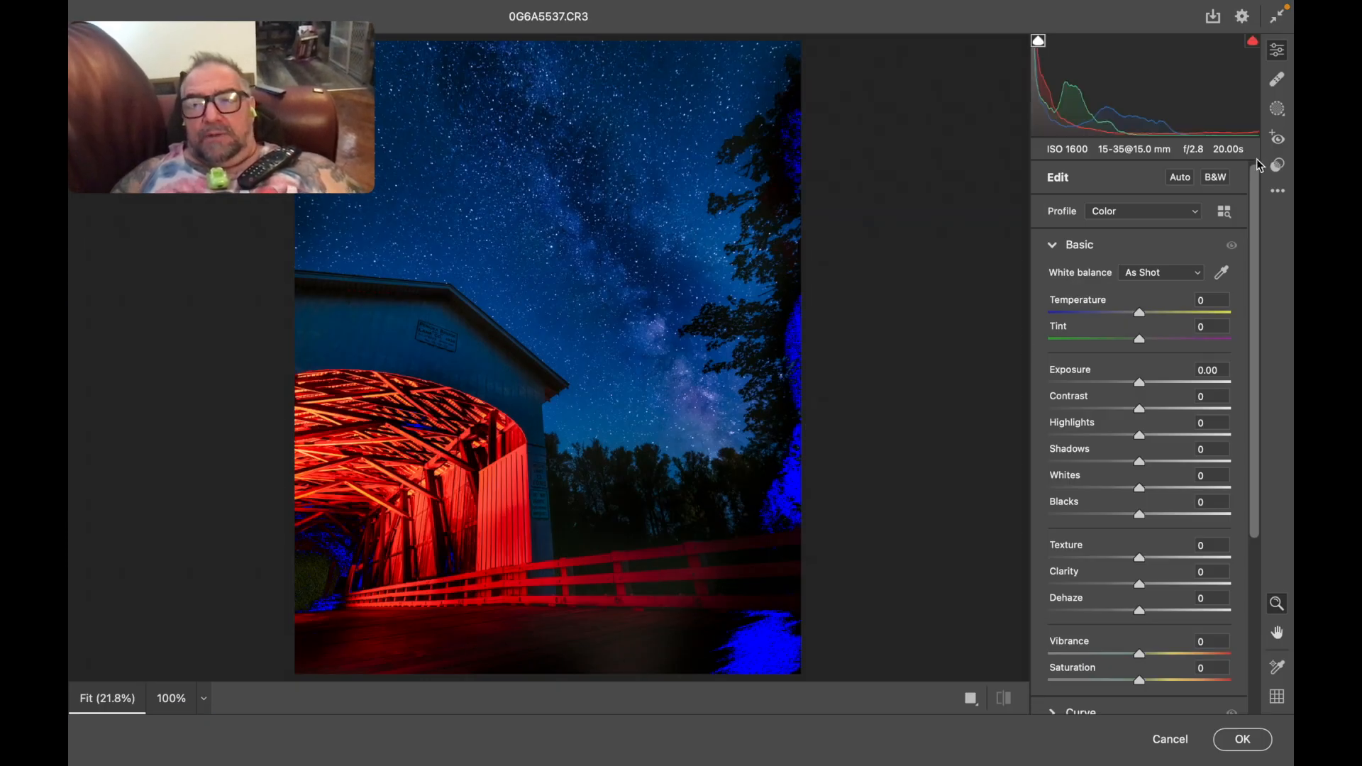
click(1282, 118)
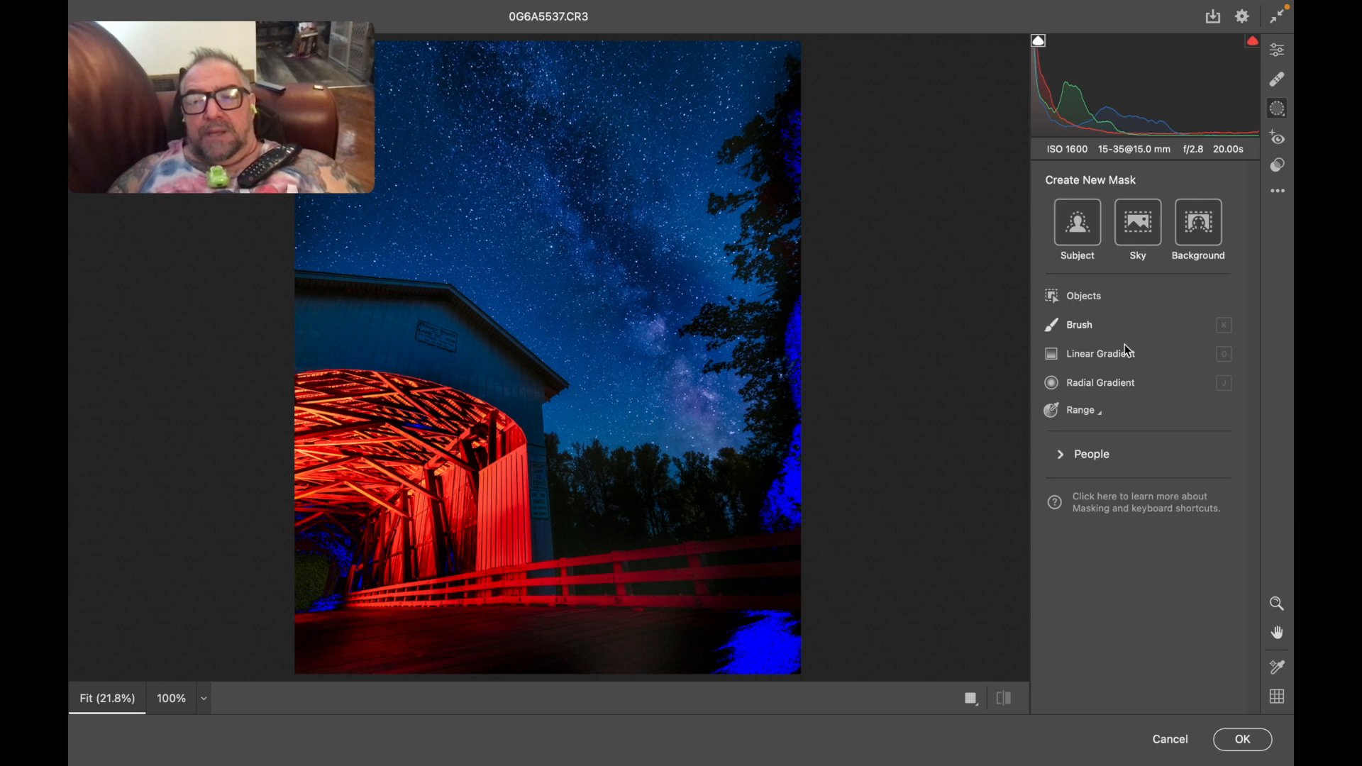
click(1054, 384)
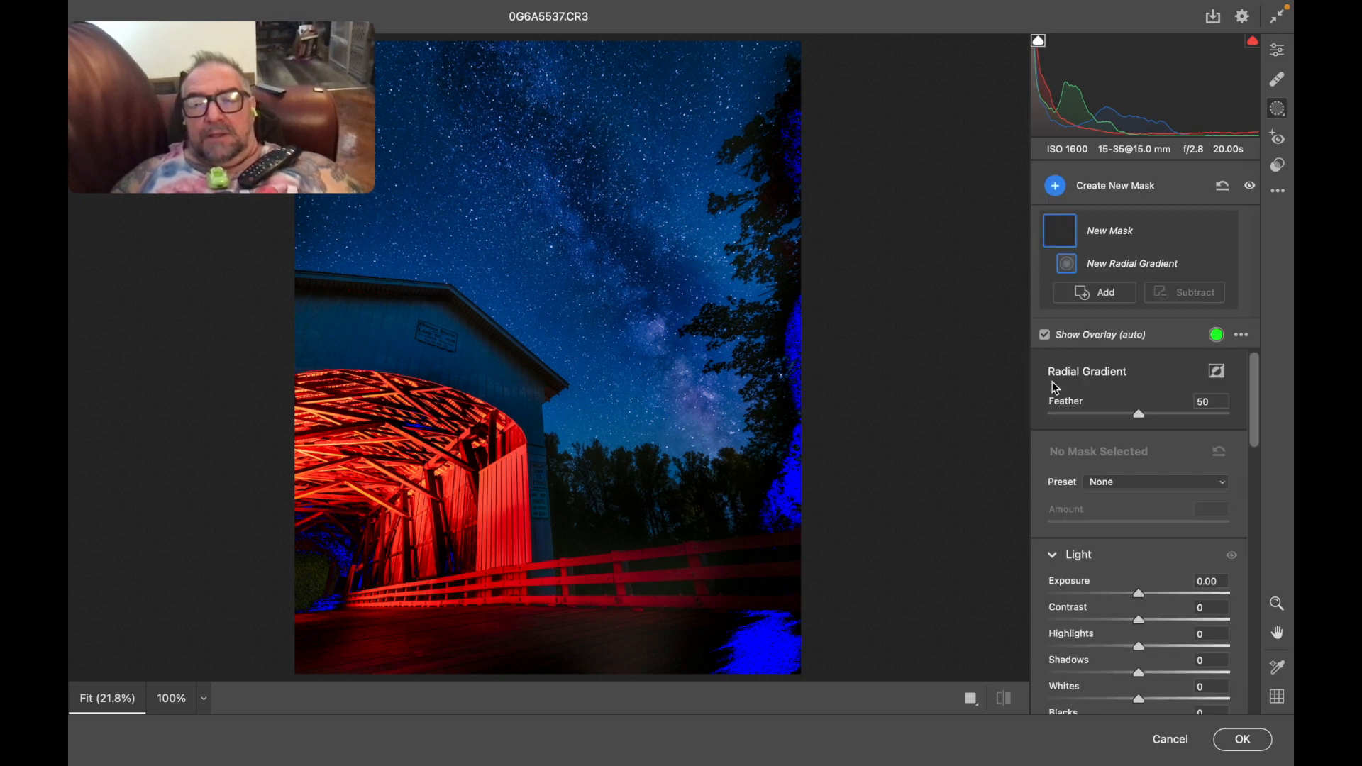
drag(392, 581, 794, 607)
Step: Set the road mask's Exposure to -0.75, Shadows to -24, Blacks to -12 and Temperature to +8
drag(1140, 592, 1122, 595)
scroll(1125, 596, down, 1)
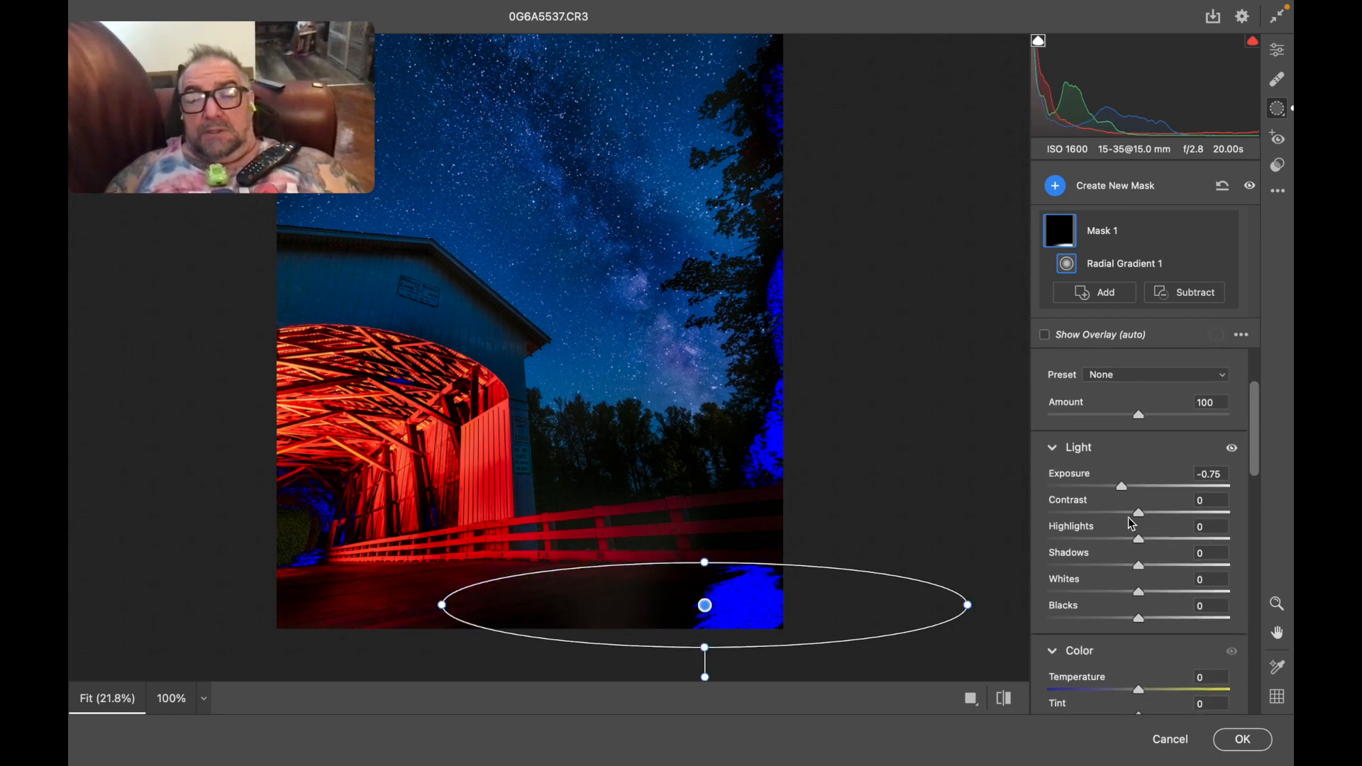
drag(1138, 565, 1116, 565)
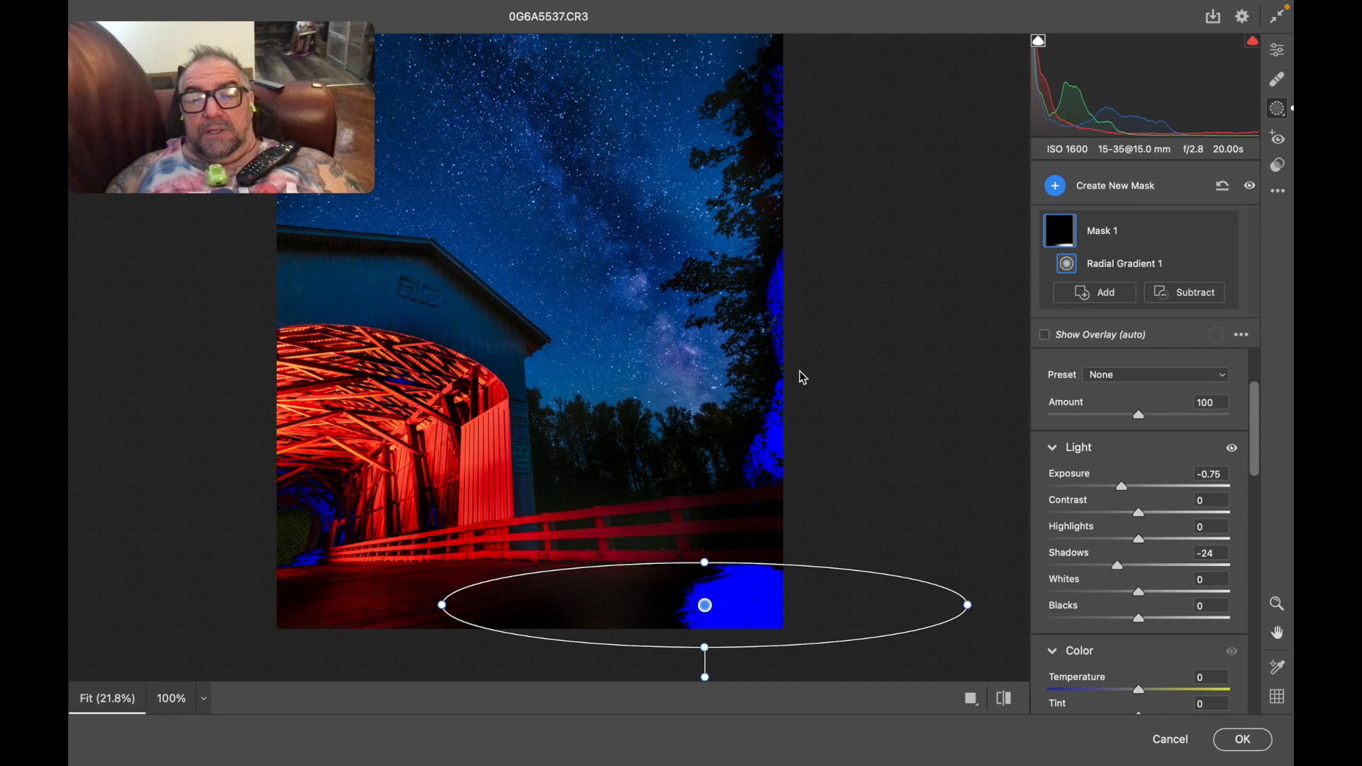
scroll(907, 546, down, 5)
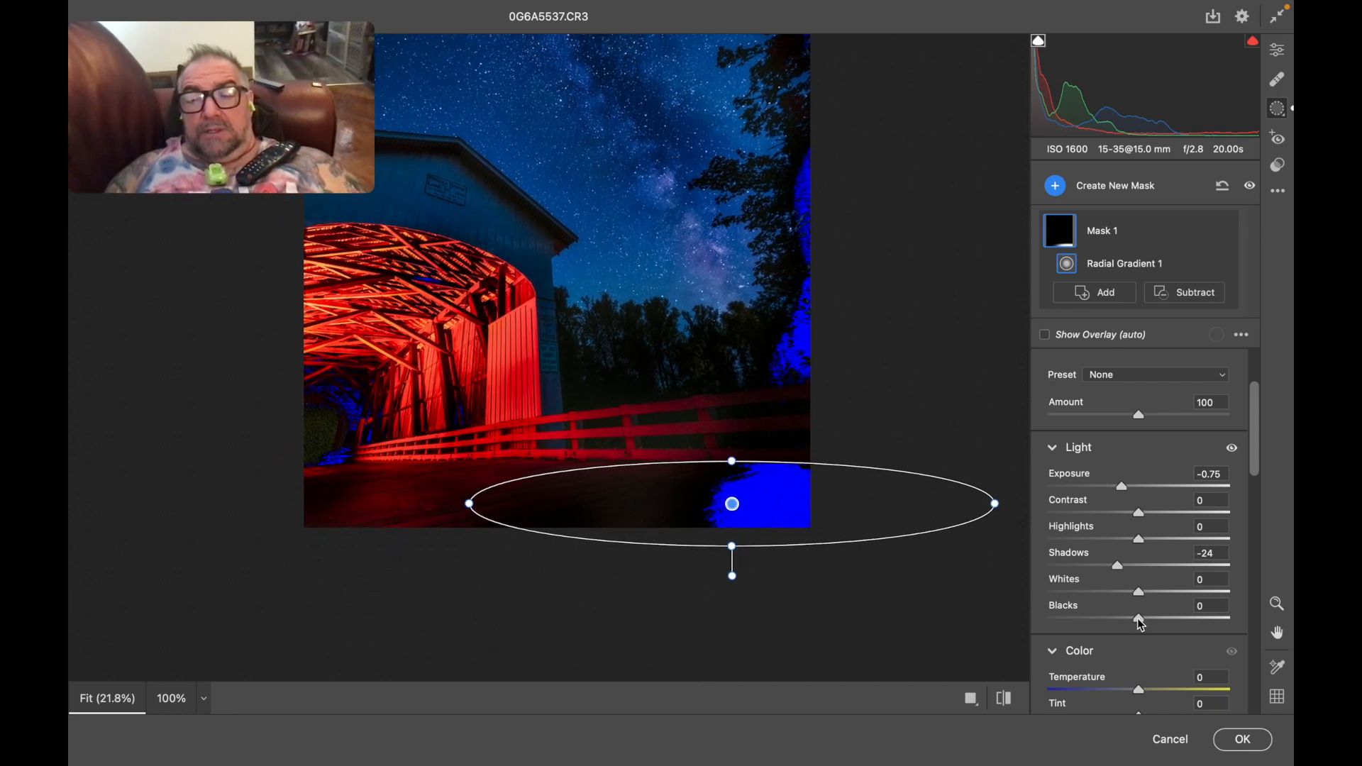
drag(1139, 618, 1127, 618)
drag(1139, 690, 1145, 690)
scroll(808, 562, down, 2)
scroll(808, 562, left, 2)
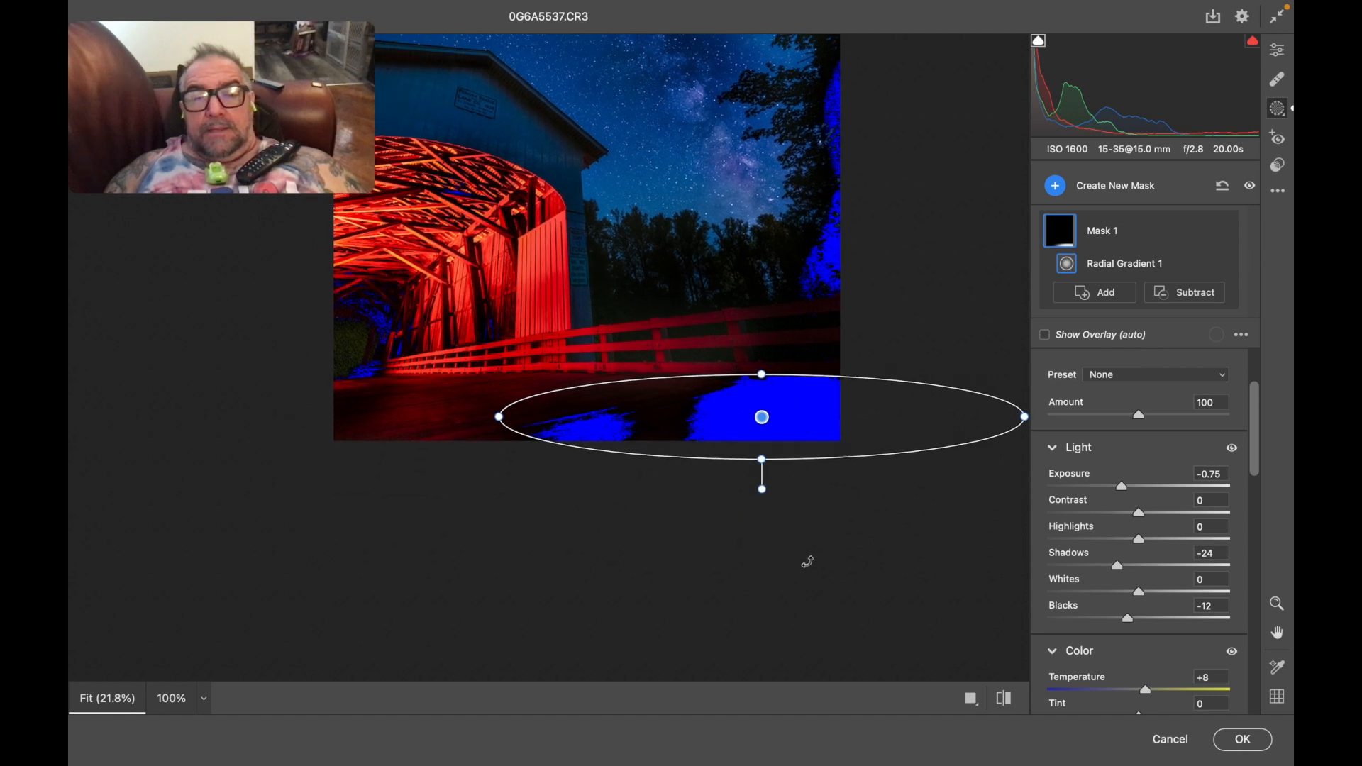
Step: Add a radial gradient over the bridge's dark far opening to the mask and set Texture -31, Clarity -27 and Dehaze -23
click(1120, 301)
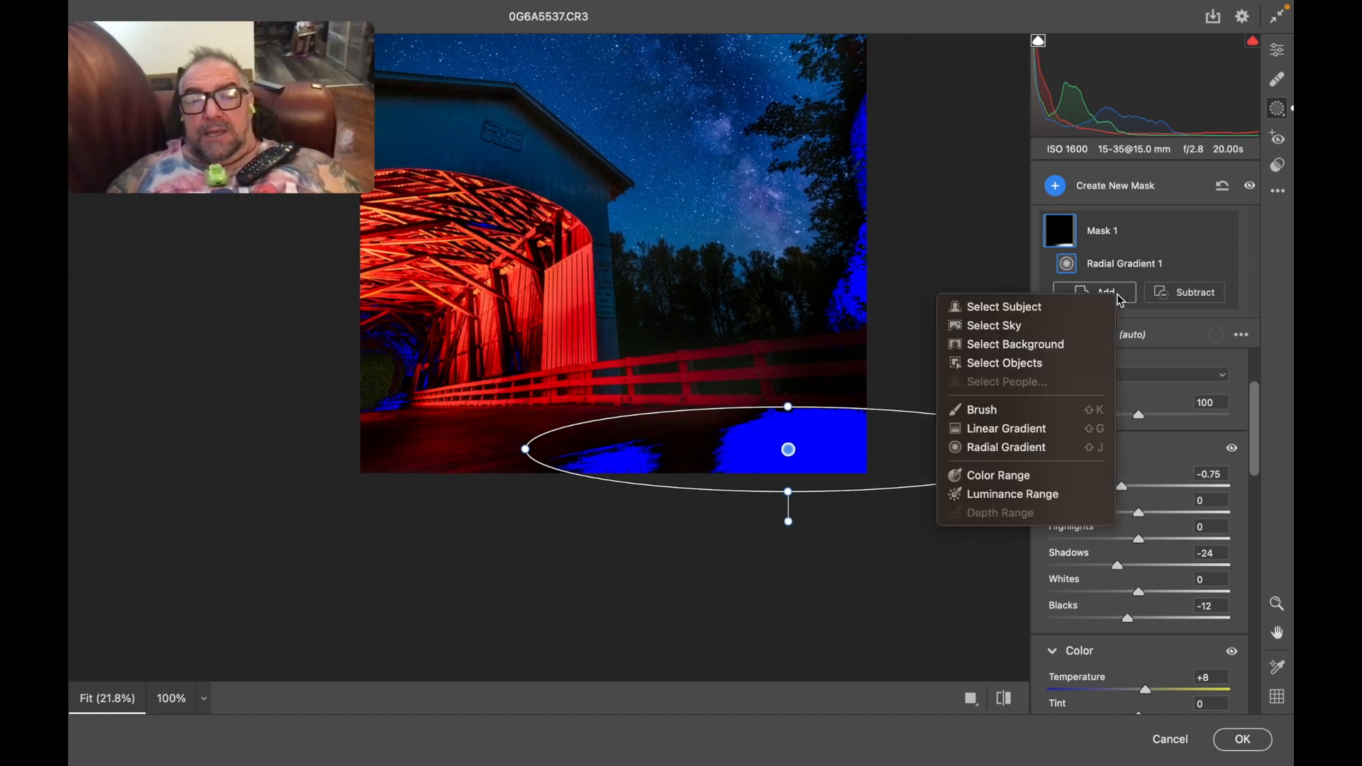
click(987, 448)
drag(366, 330, 429, 343)
scroll(1138, 616, down, 15)
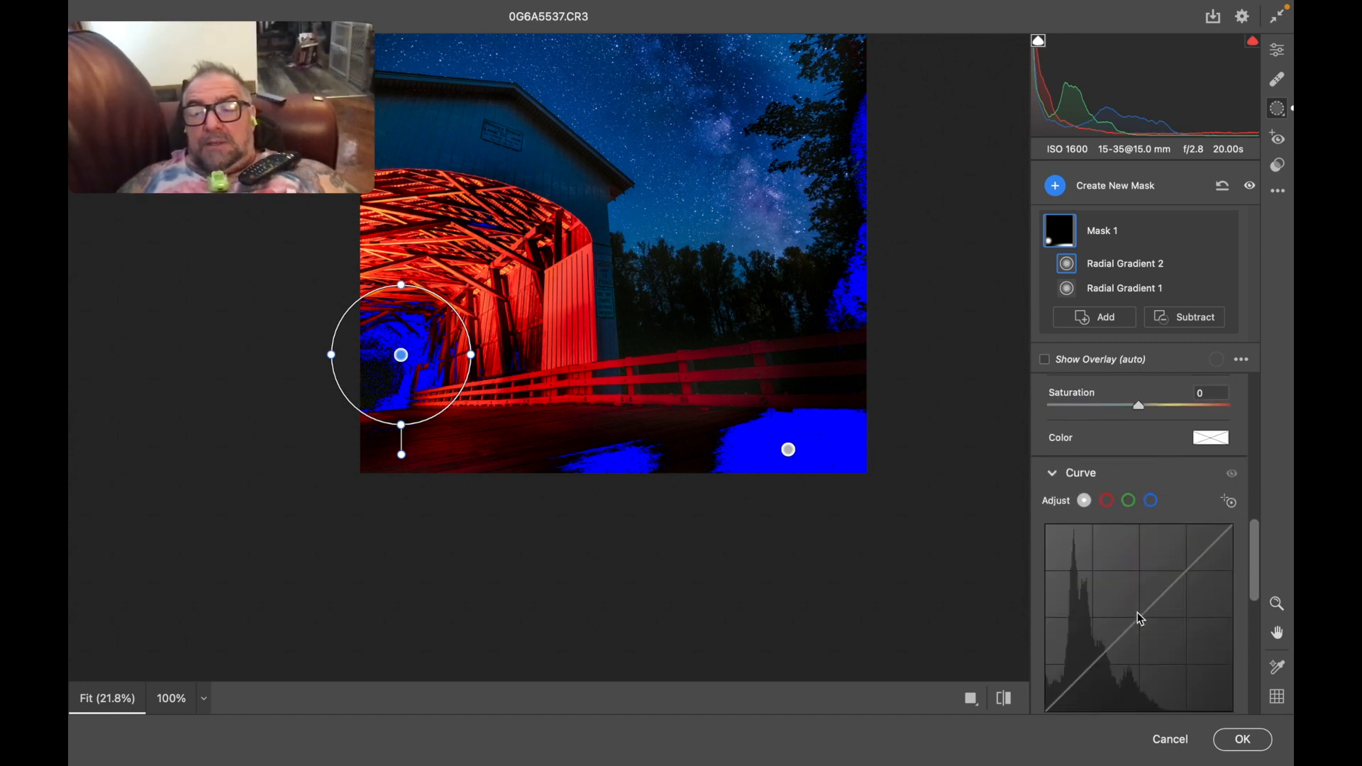
drag(1143, 587, 1115, 534)
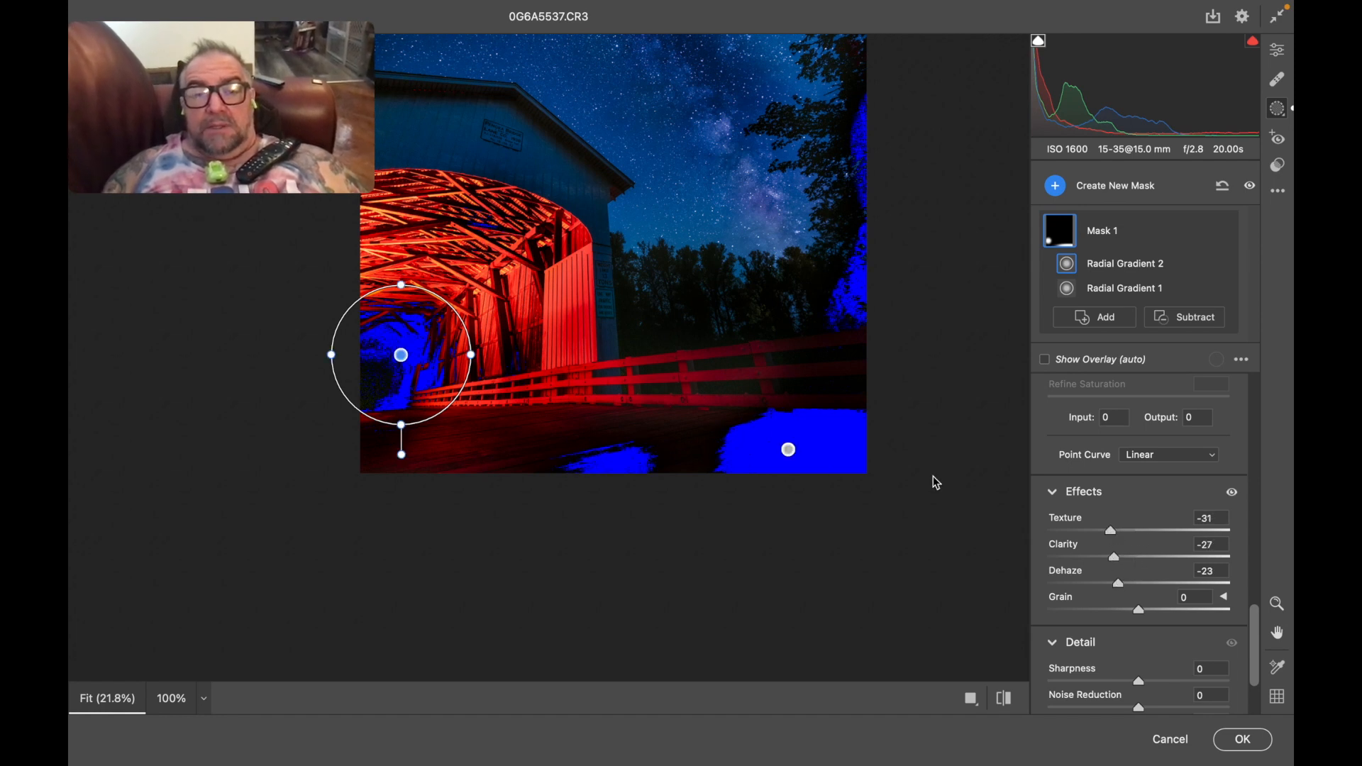
Step: Create a new linear gradient mask fading down from above the photo's upper edge over the top of the sky
scroll(918, 445, up, 5)
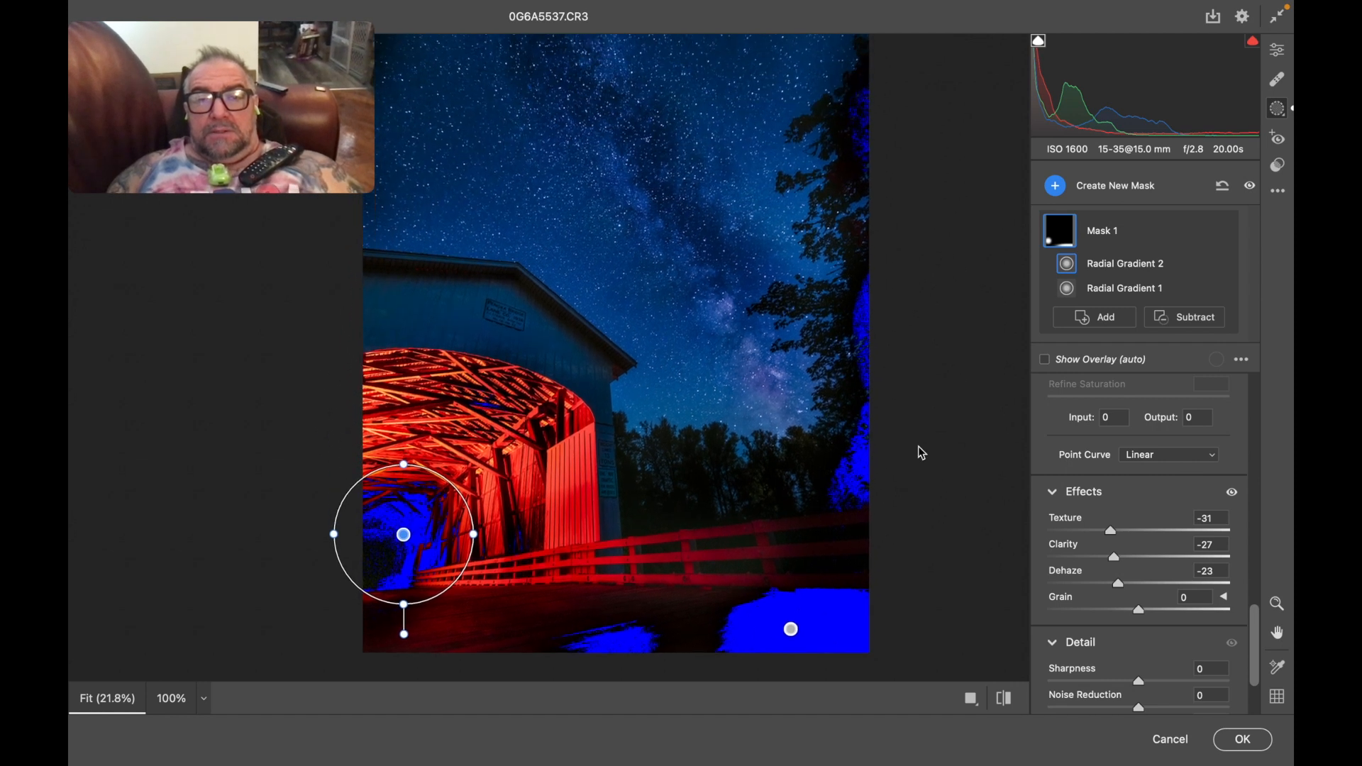
scroll(919, 448, up, 2)
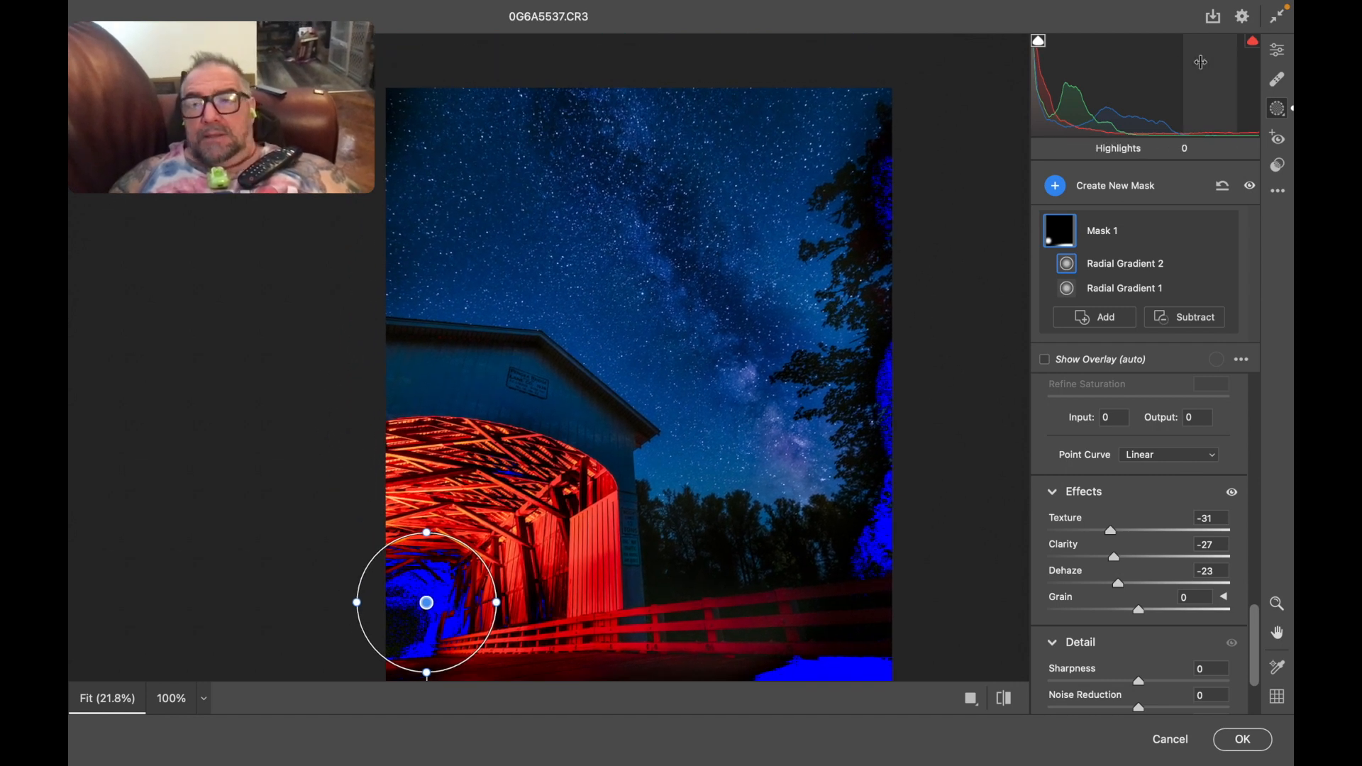
click(1063, 190)
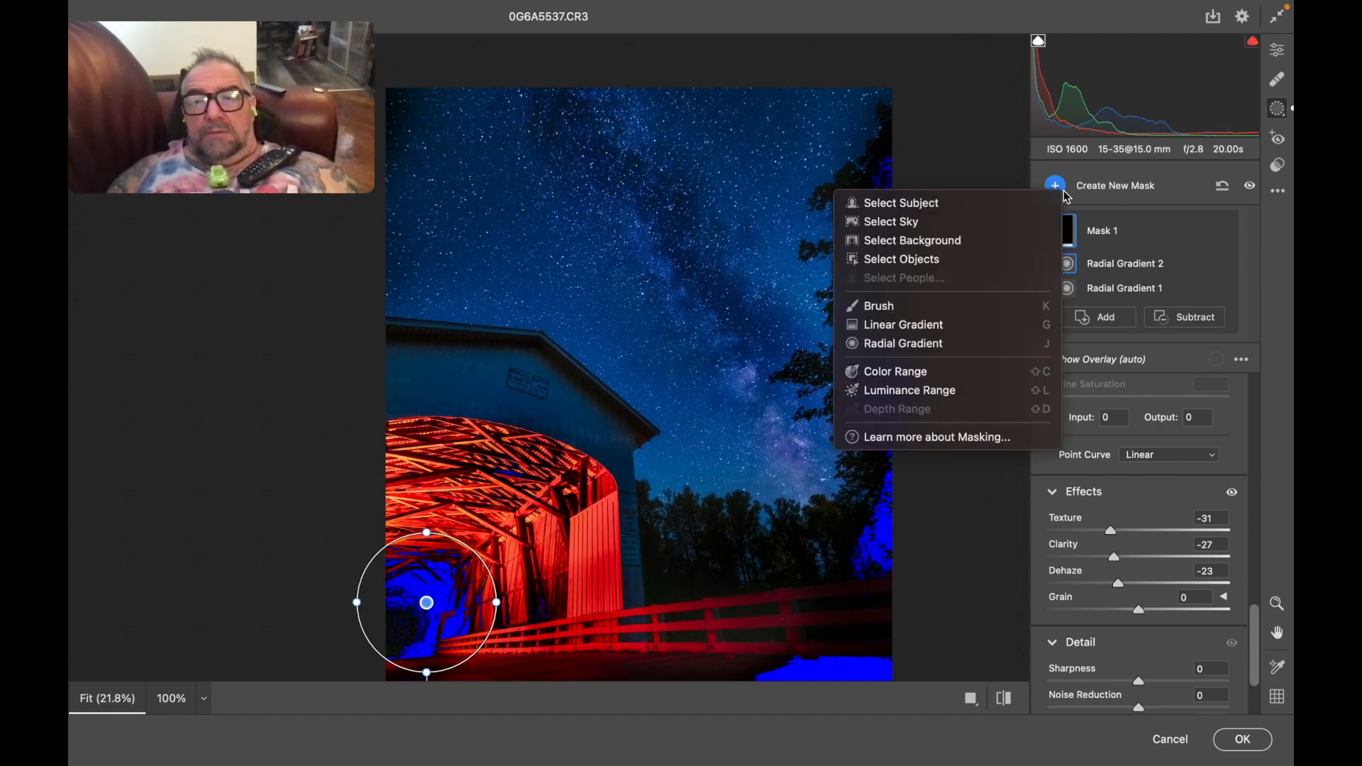
click(894, 328)
drag(629, 76, 636, 244)
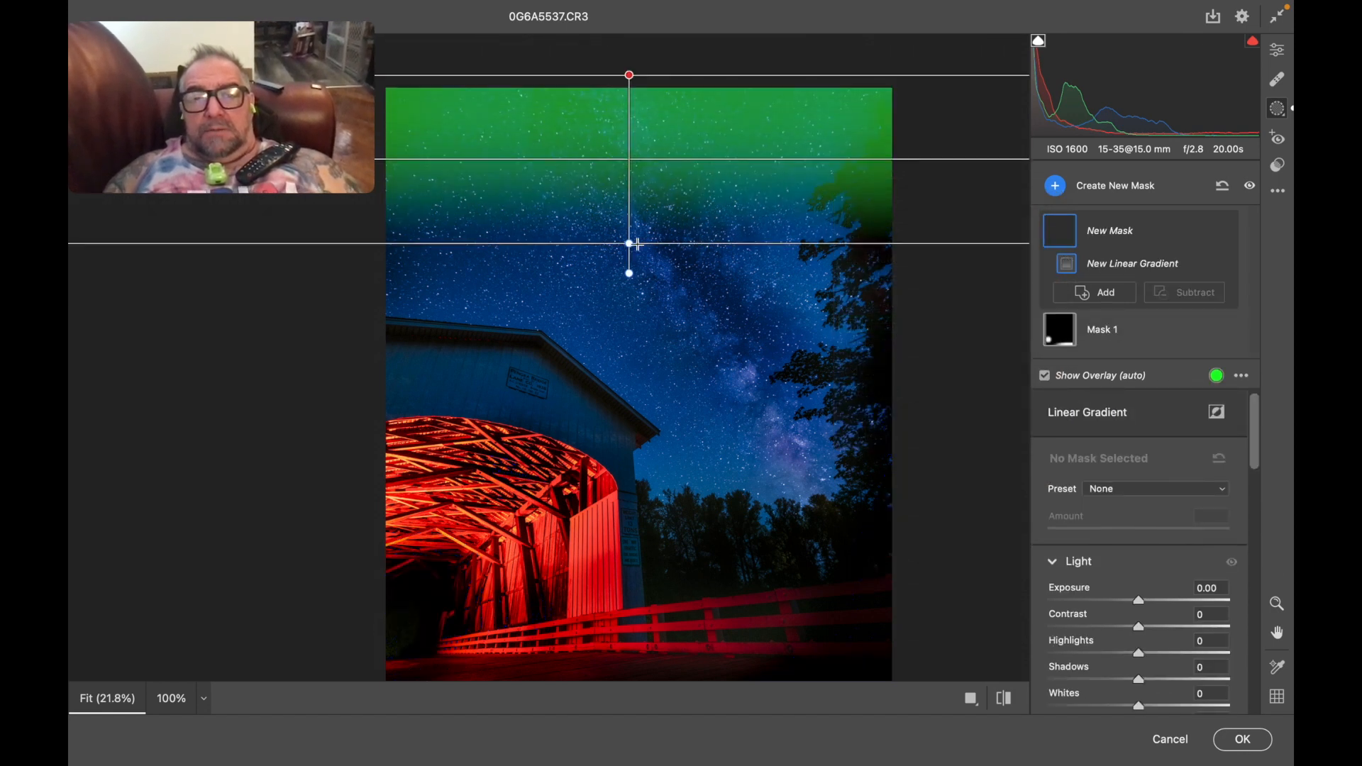
drag(629, 76, 630, 37)
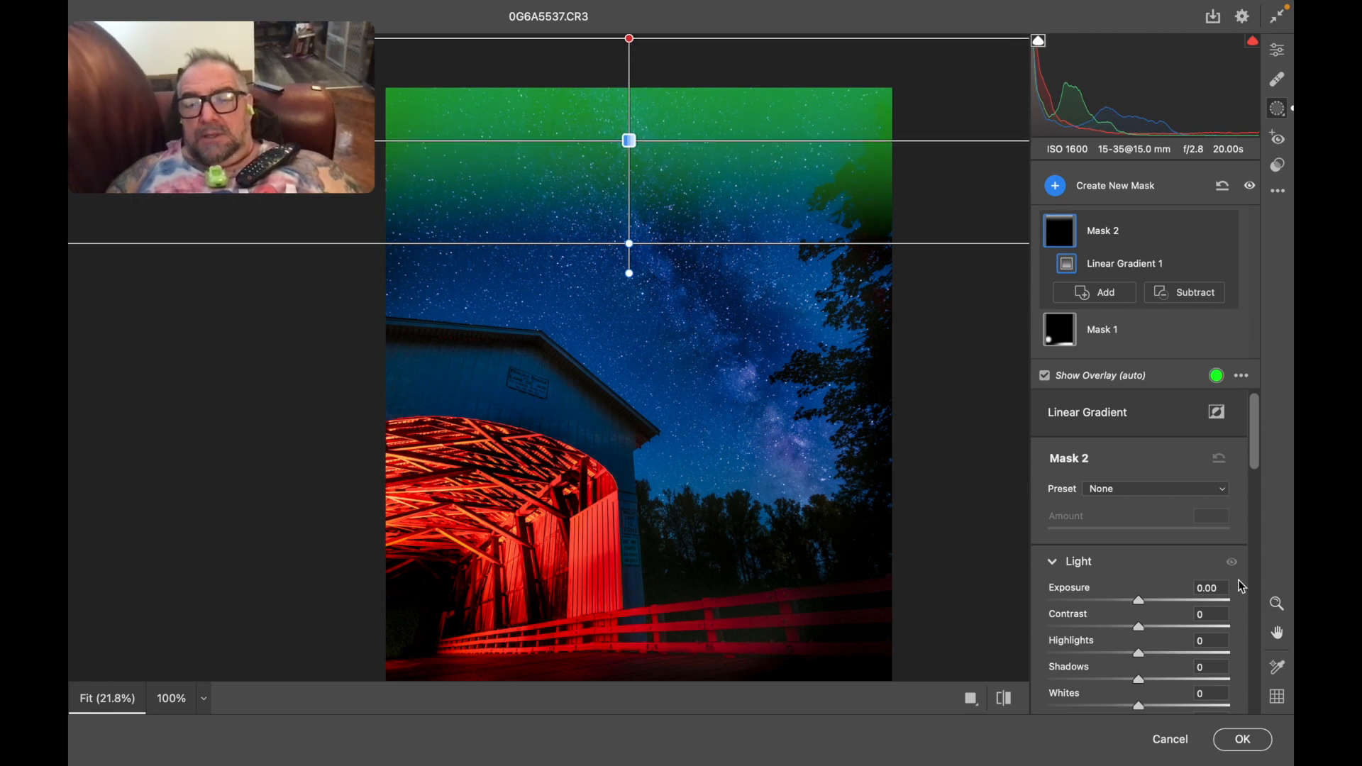
Step: Set the sky gradient mask's Exposure to -0.75, Highlights to -37 and Shadows to -17, and shorten the gradient's fade
drag(1144, 601, 1130, 602)
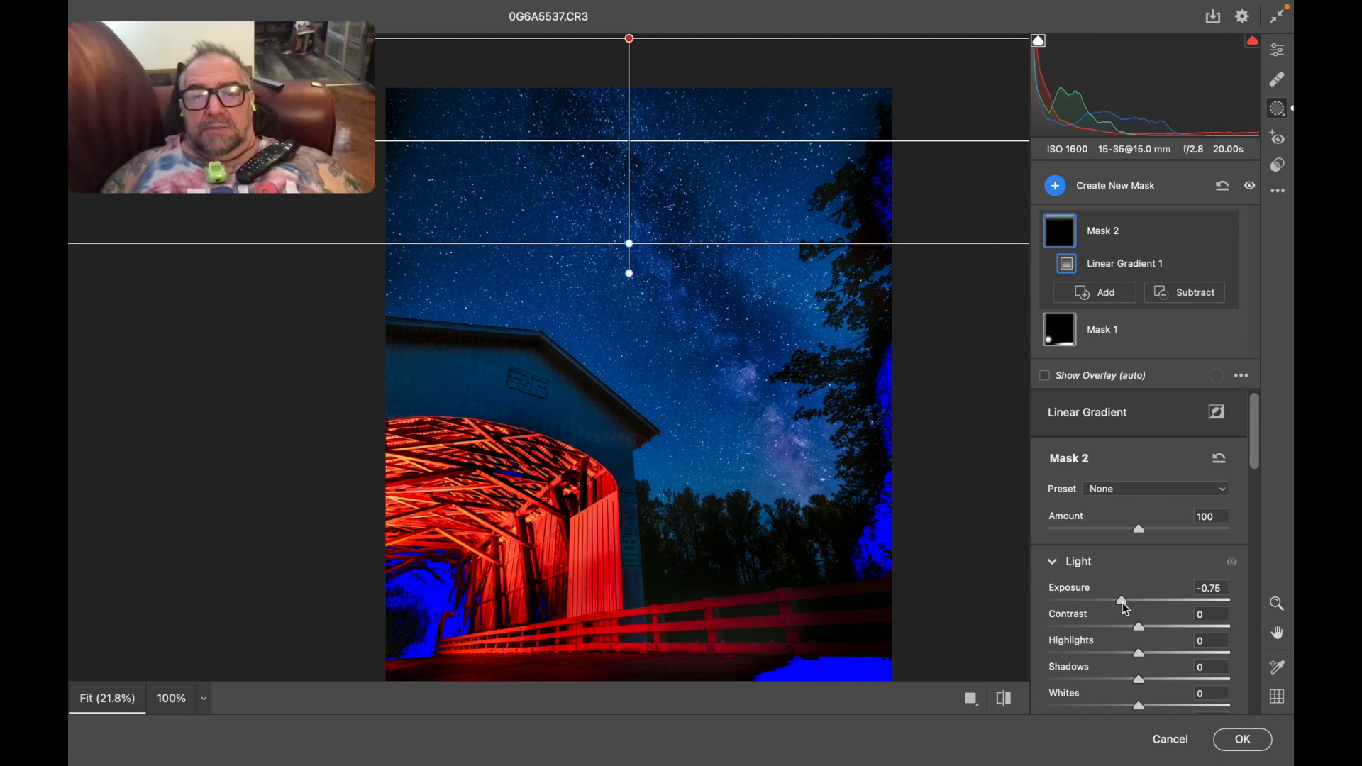
scroll(1123, 603, down, 2)
drag(1139, 600, 1108, 598)
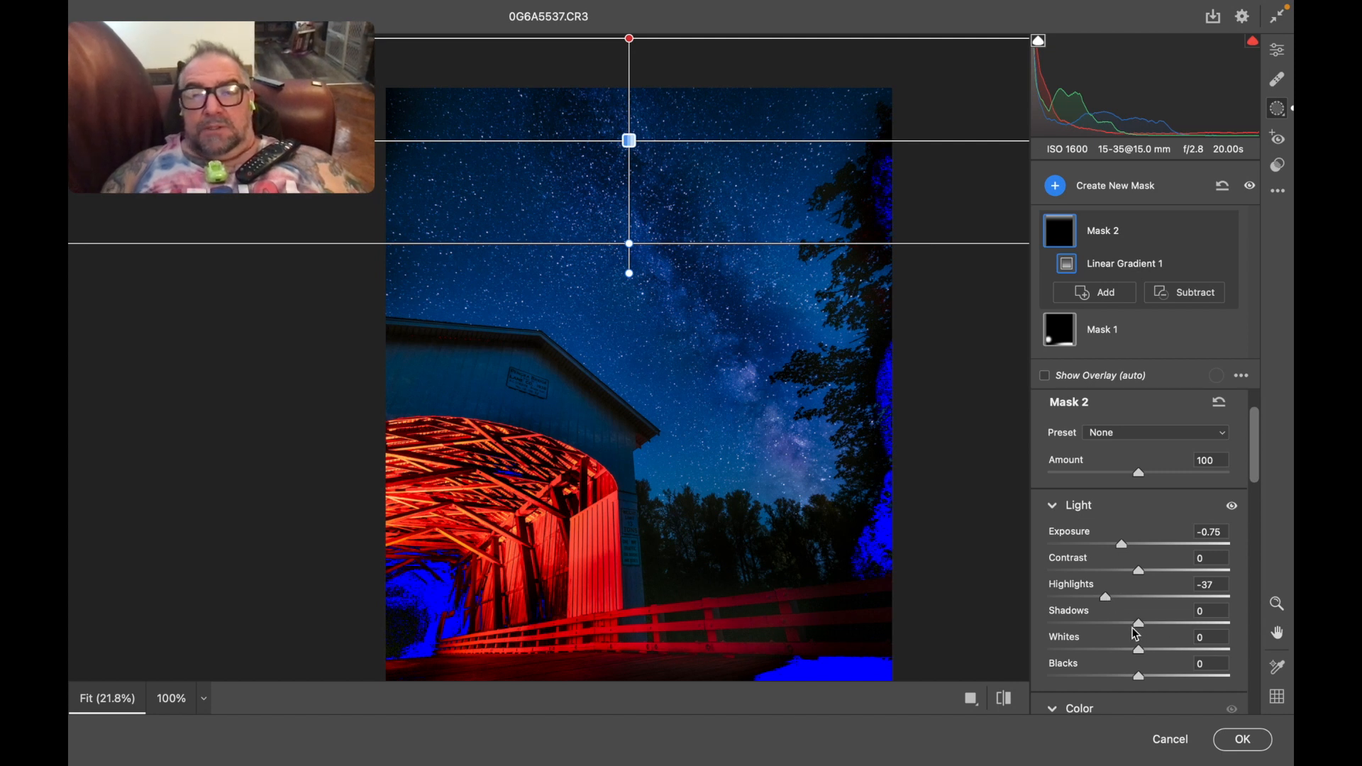
drag(1131, 628, 1124, 629)
scroll(1129, 634, down, 4)
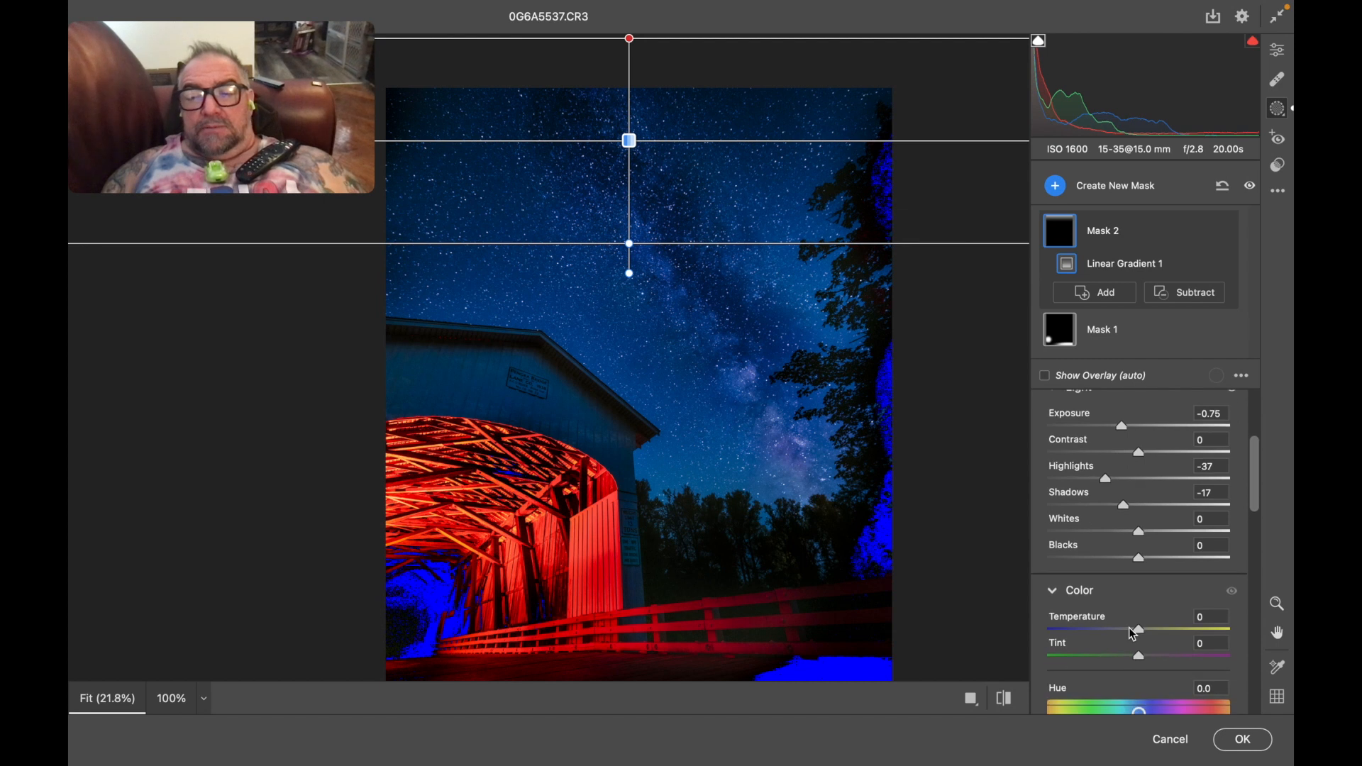
drag(1143, 629, 1155, 632)
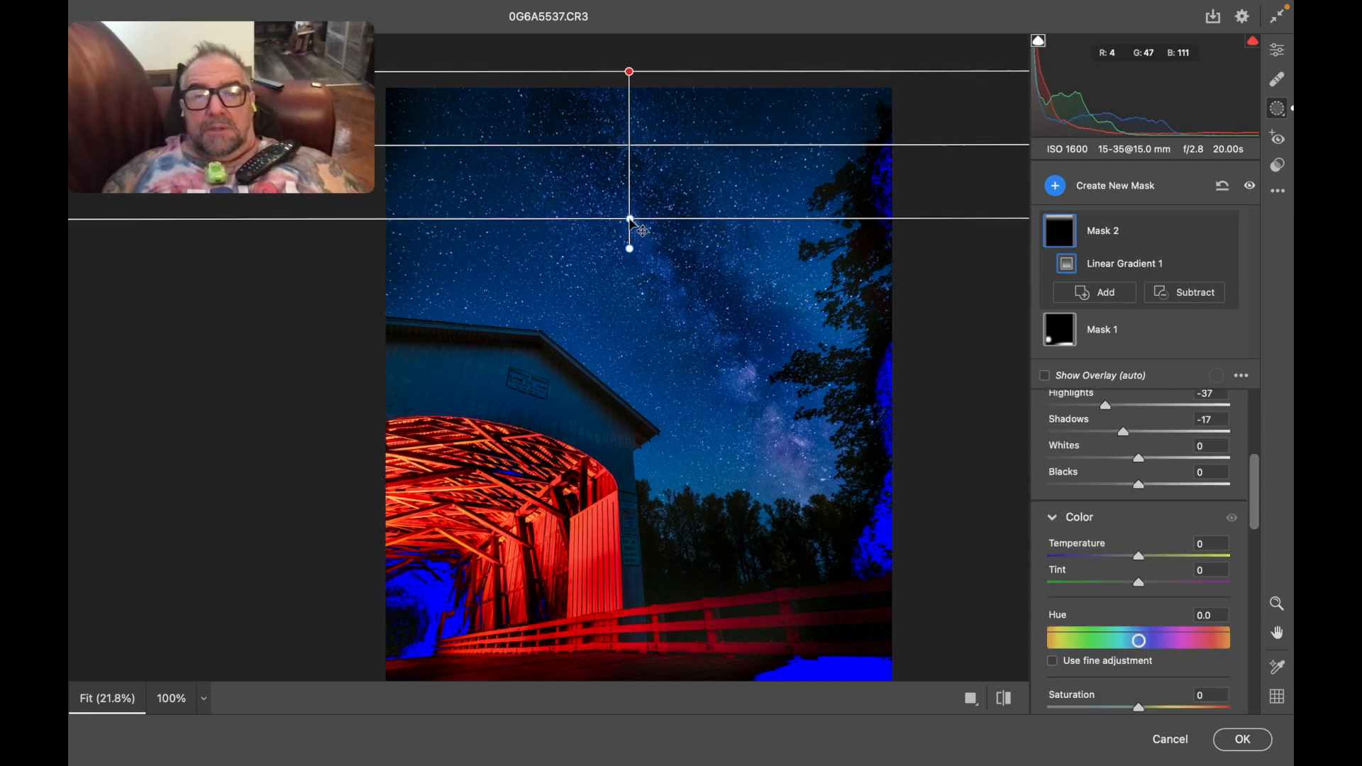
scroll(806, 329, down, 2)
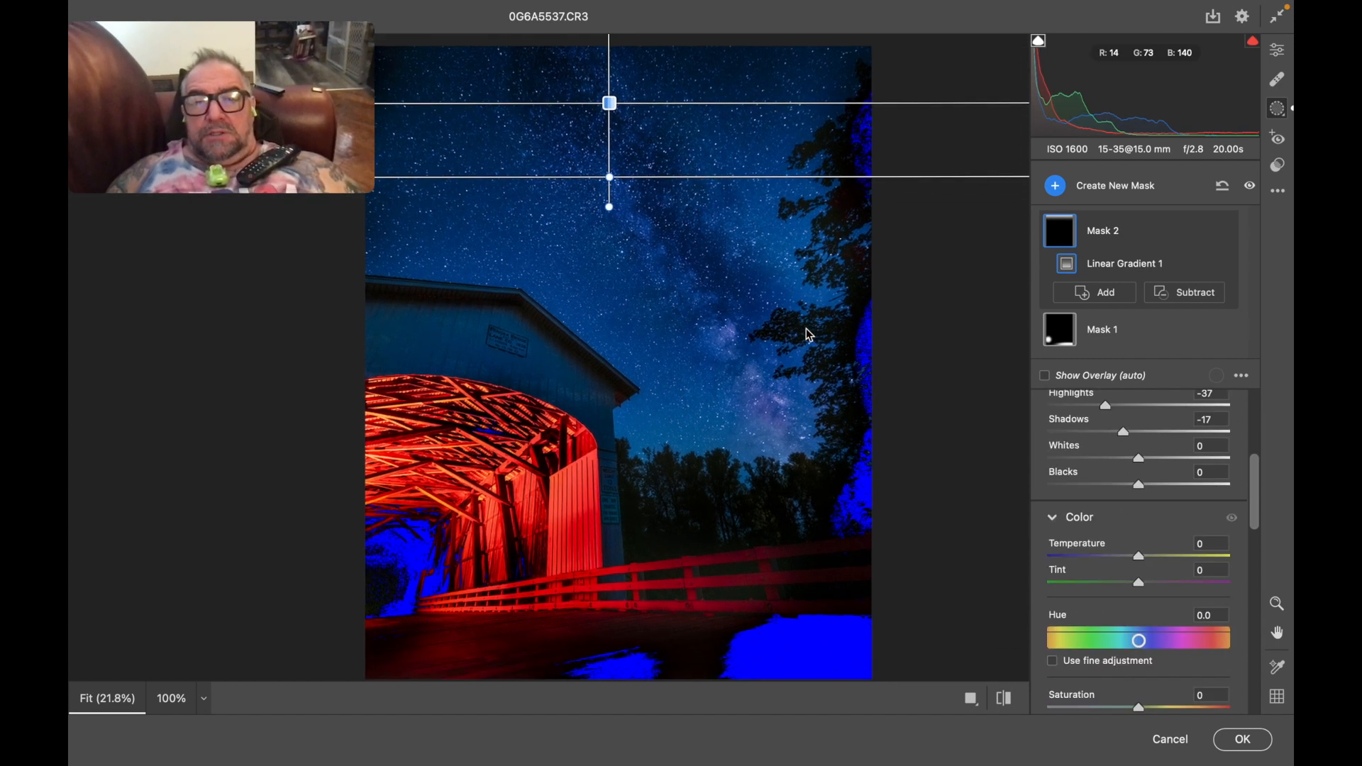
scroll(806, 329, up, 1)
scroll(806, 329, right, 1)
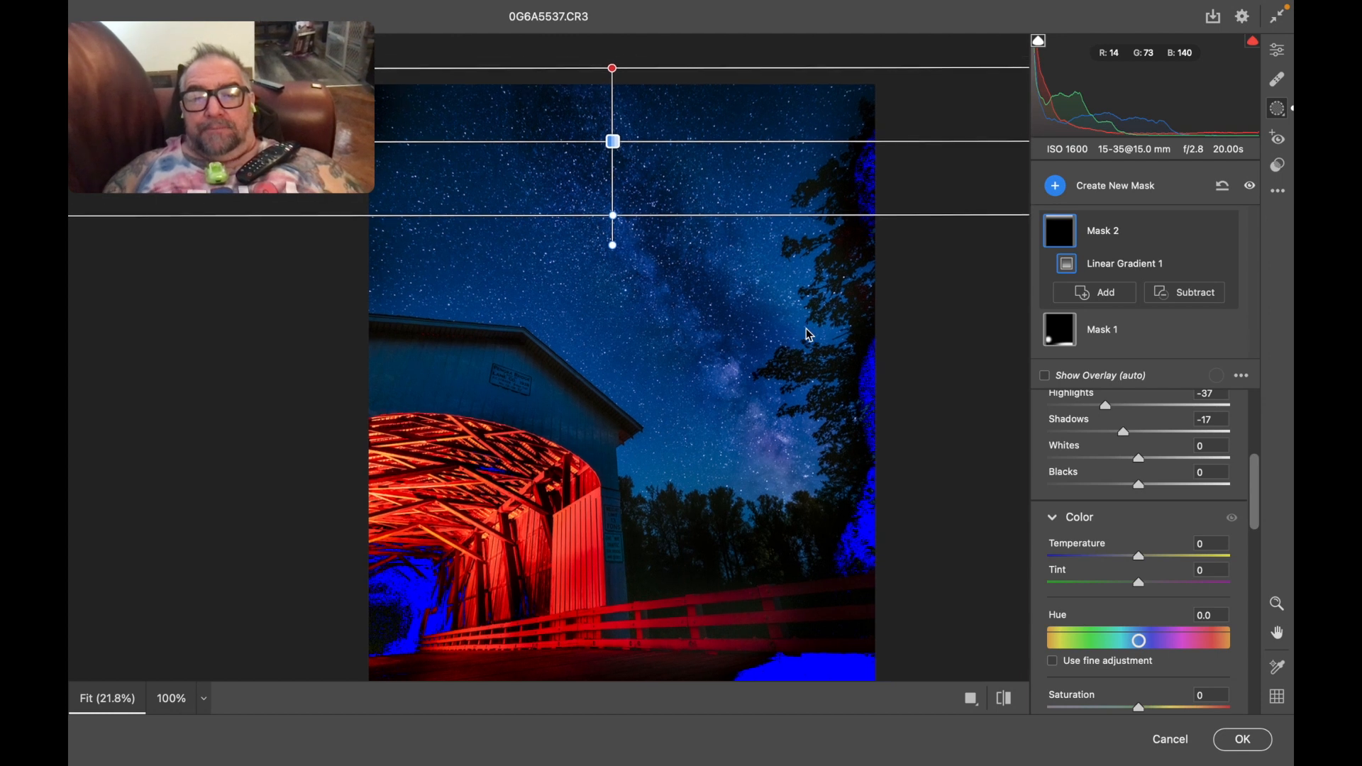
scroll(806, 330, down, 2)
scroll(806, 329, left, 1)
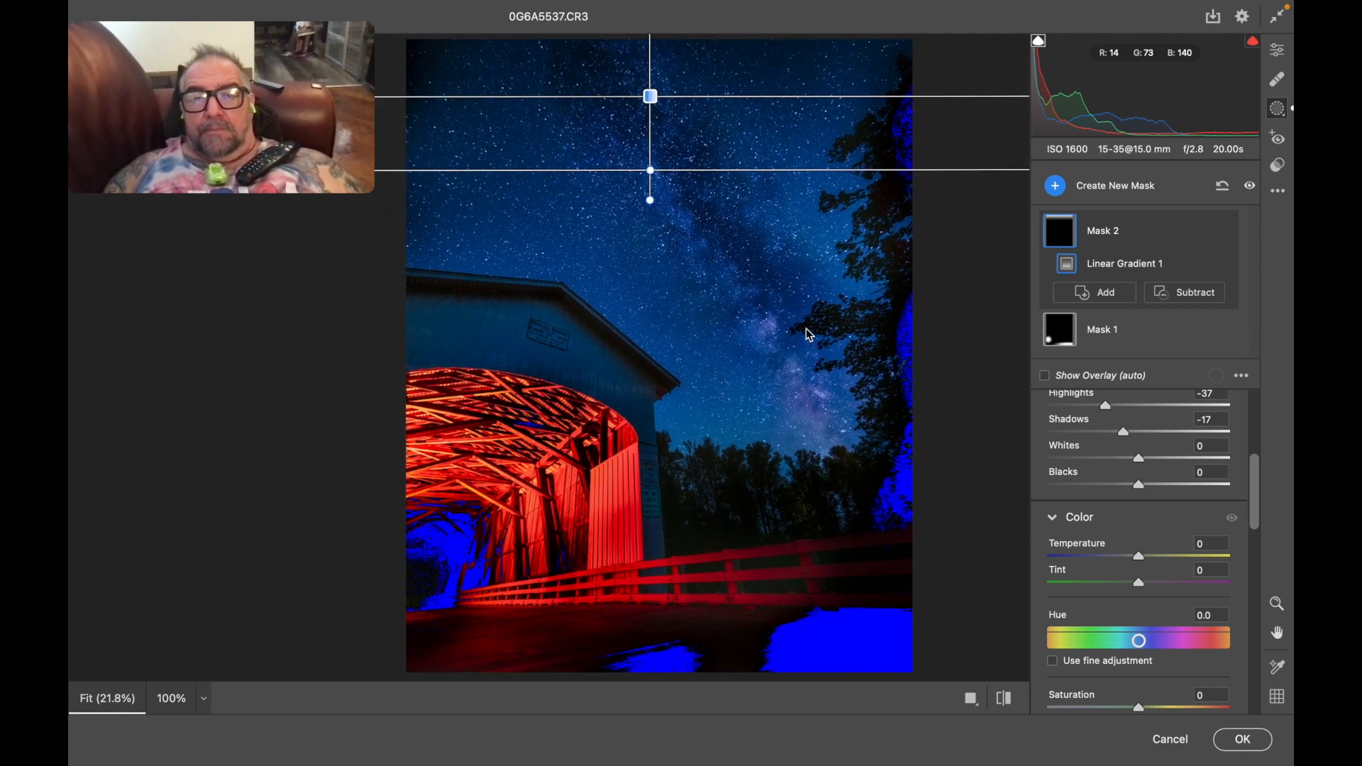
scroll(806, 329, up, 2)
scroll(806, 329, right, 1)
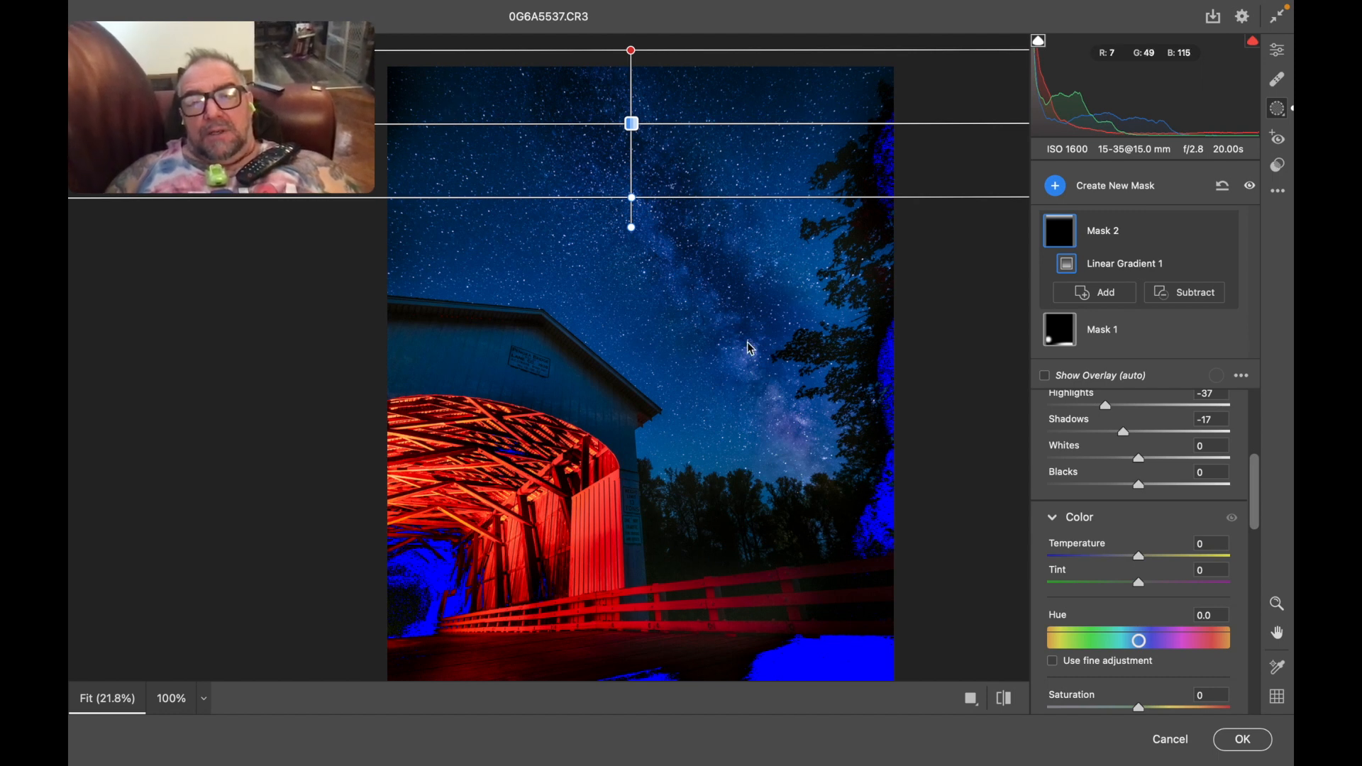
Step: Create a new radial gradient mask as a large tilted ellipse across the Milky Way and the front of the bridge
scroll(750, 353, up, 1)
scroll(749, 352, right, 1)
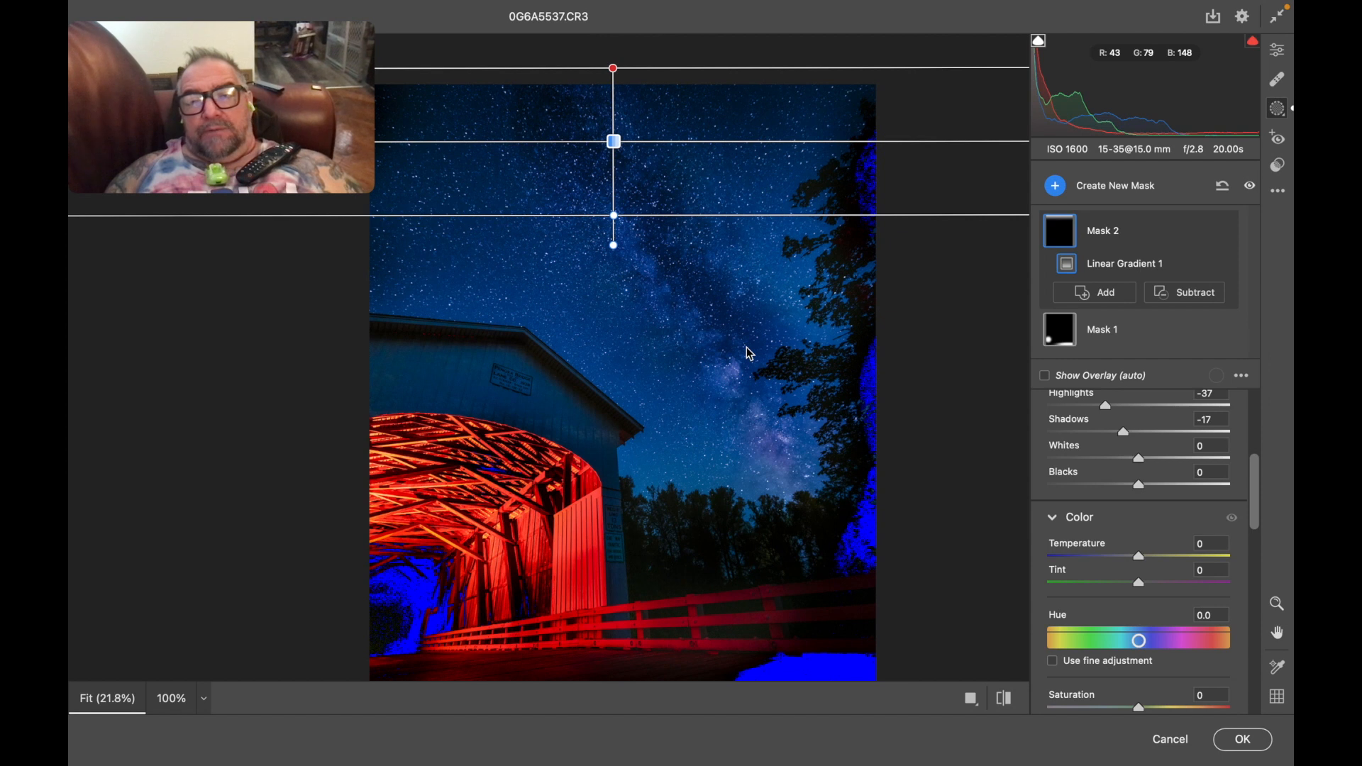
click(1055, 185)
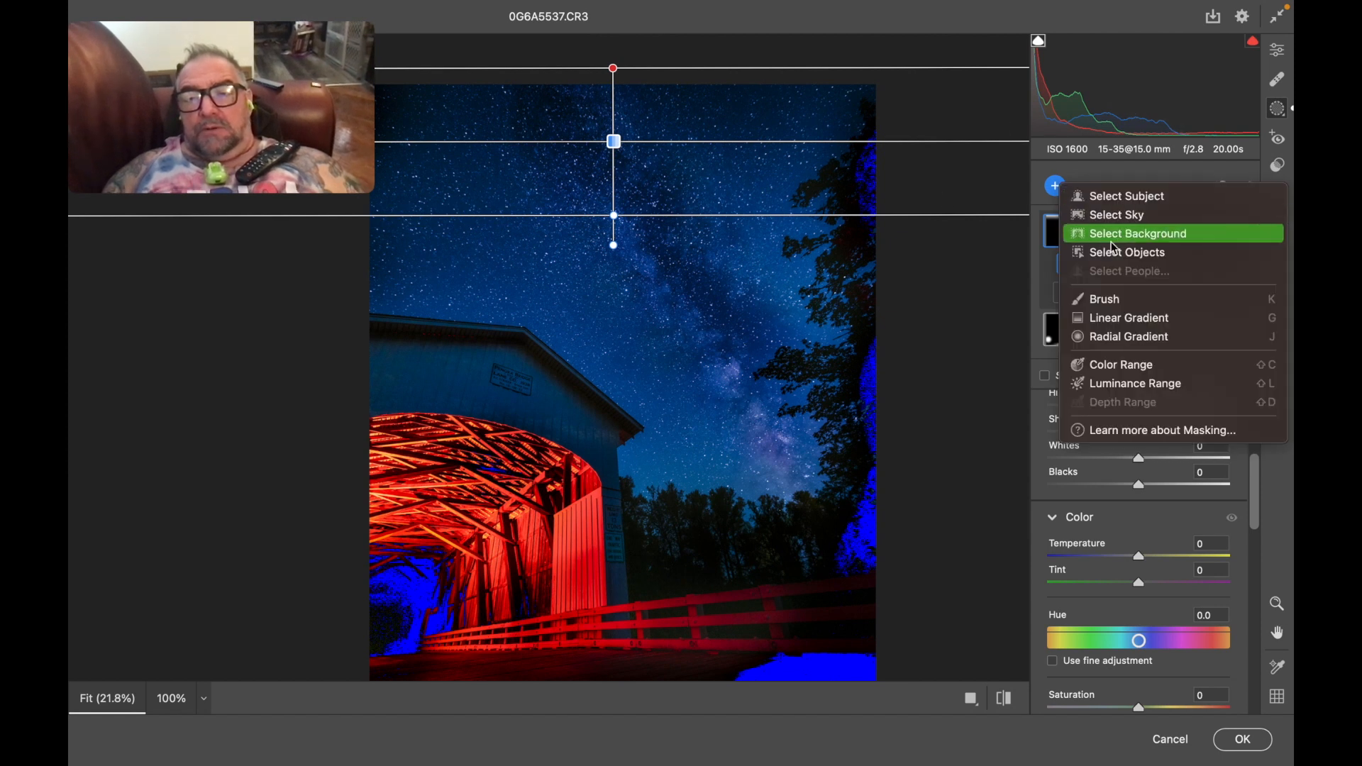
click(1129, 336)
drag(917, 193, 621, 351)
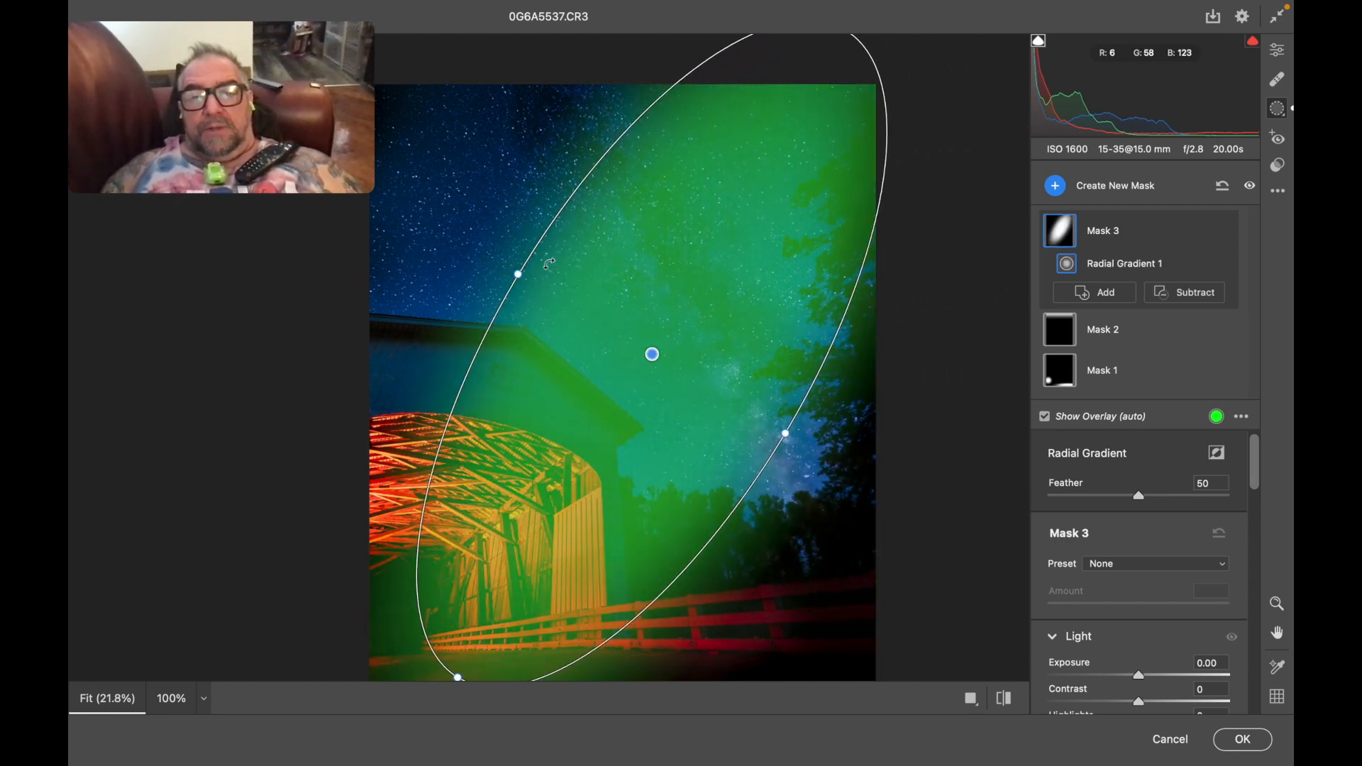
Step: Widen the radial gradient, shift its centre toward the bridge gable, and invert the mask to affect the area outside it
drag(519, 274, 467, 259)
scroll(547, 267, down, 2)
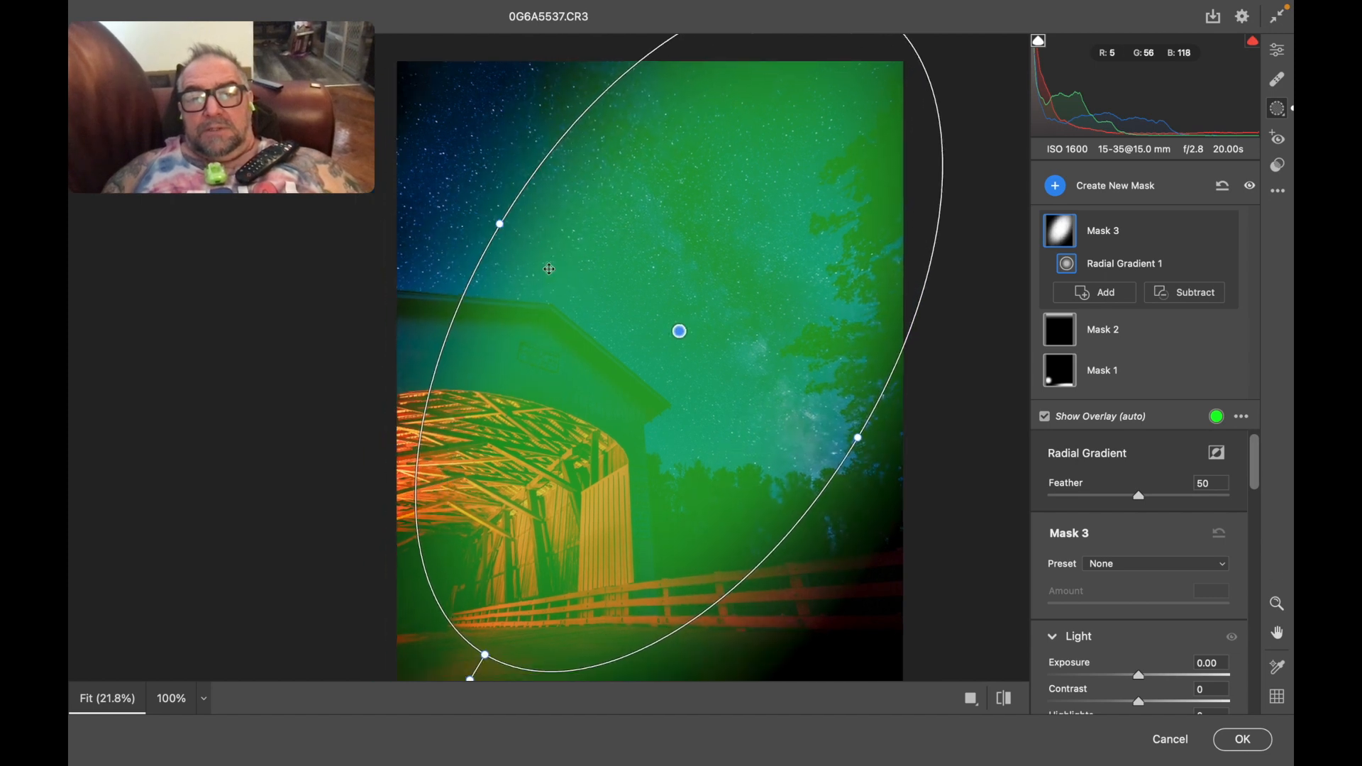
drag(686, 235, 620, 284)
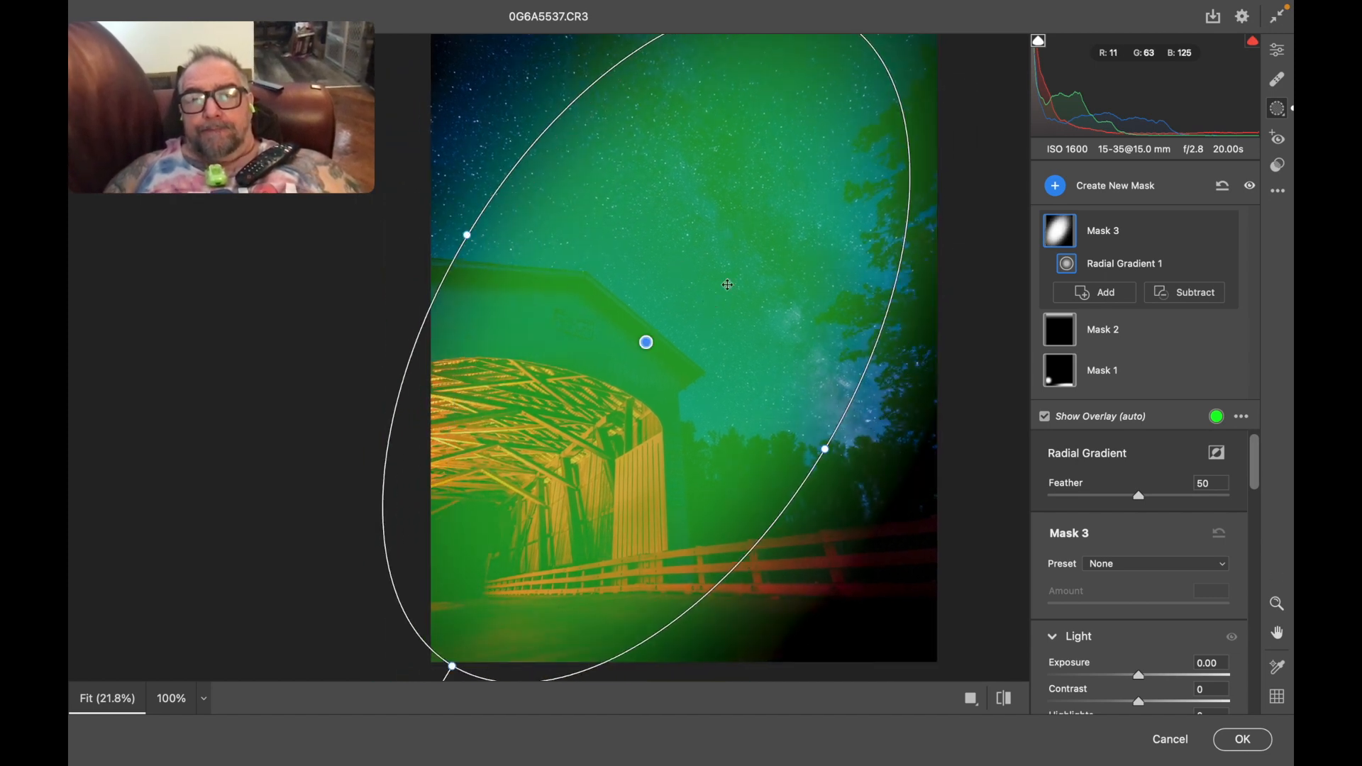
scroll(728, 284, up, 2)
scroll(727, 285, down, 2)
mouse_move(778, 223)
mouse_down()
mouse_move(779, 256)
mouse_move(775, 241)
mouse_up()
key(apostrophe)
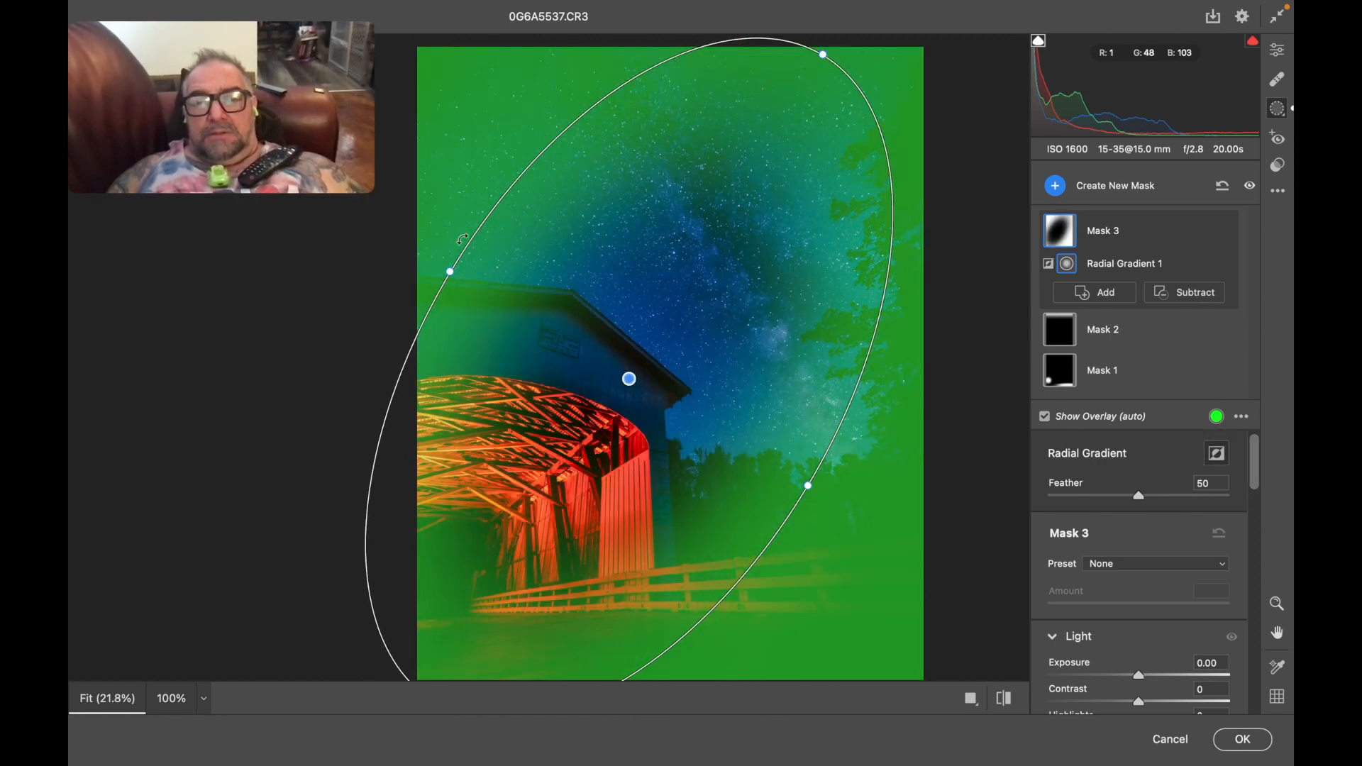
Step: Enlarge the inverted ellipse past the photo's side and upper edges so the mask falls mainly on the outer edges and corners
drag(454, 276, 404, 241)
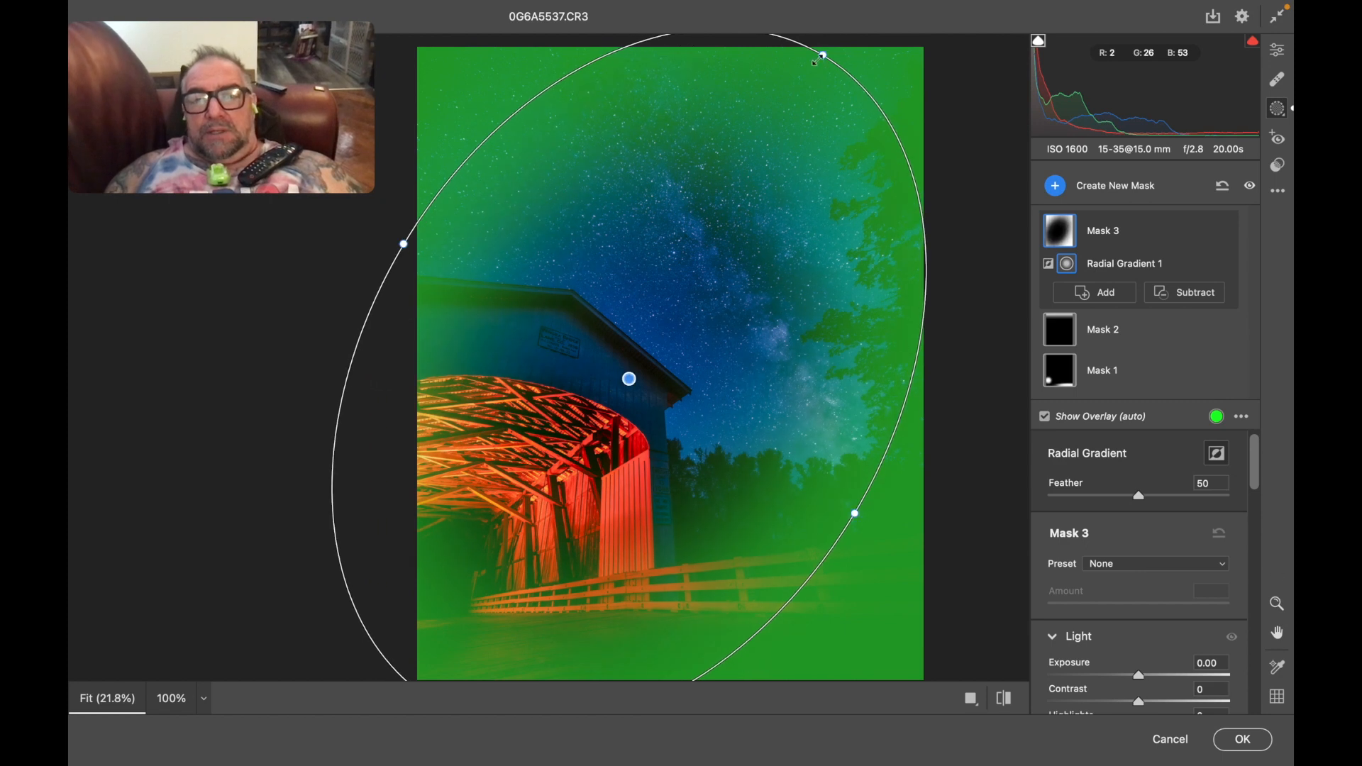
drag(821, 49, 880, 4)
click(171, 699)
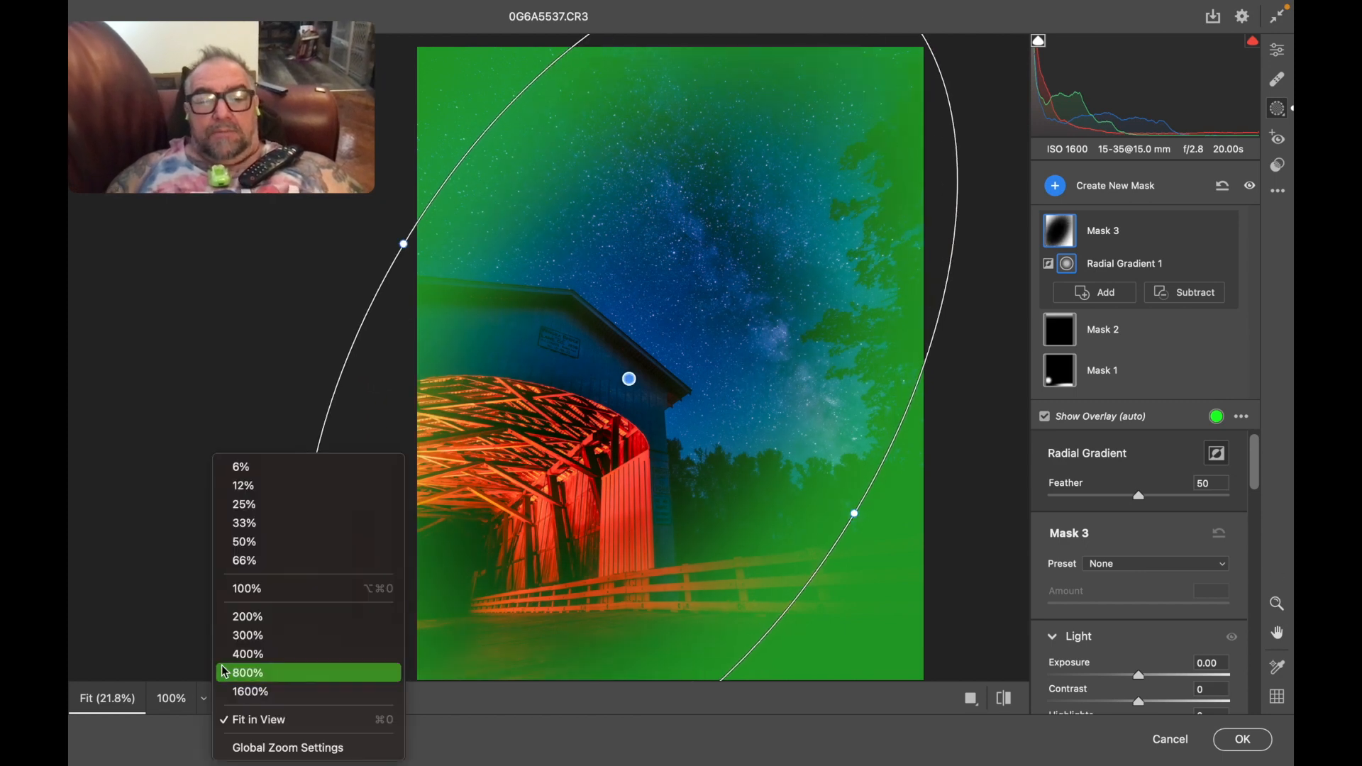
click(262, 564)
click(204, 699)
click(242, 505)
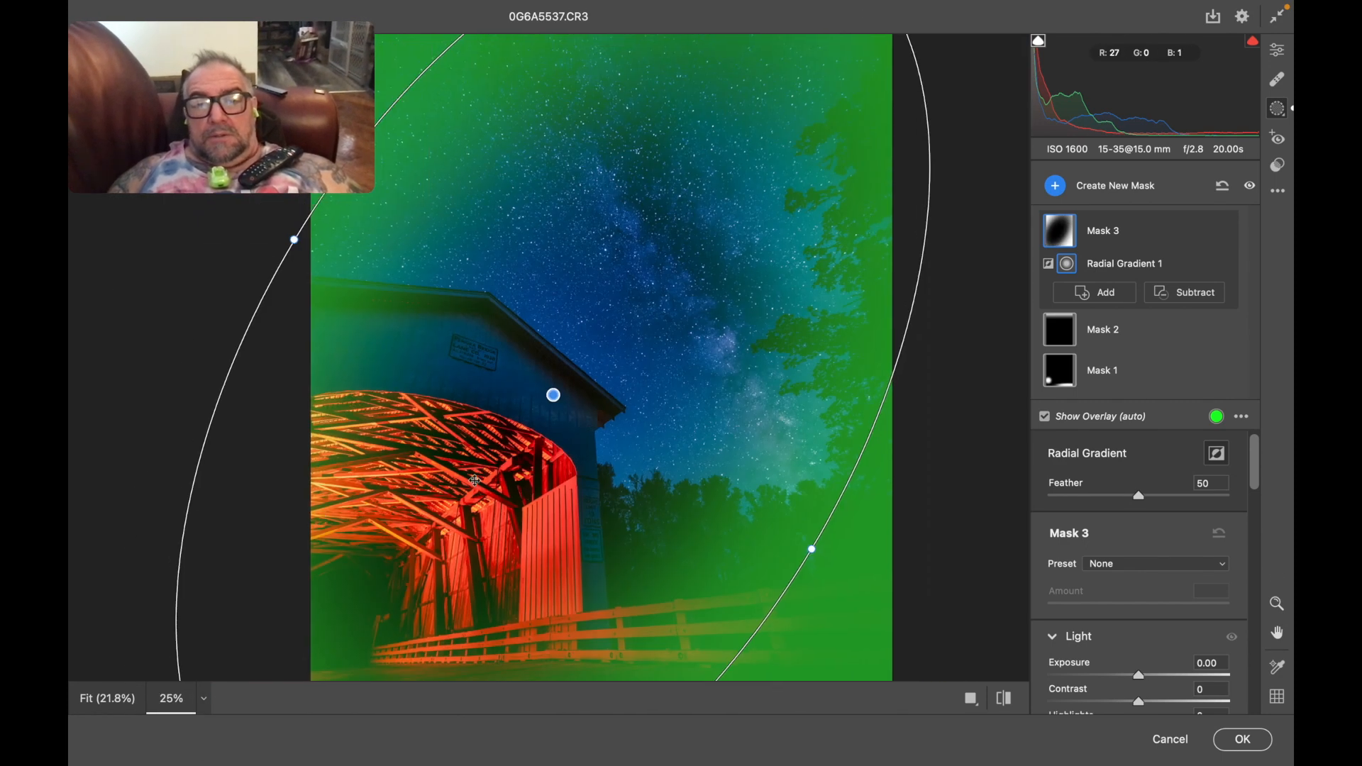
drag(647, 442, 692, 396)
drag(419, 239, 384, 220)
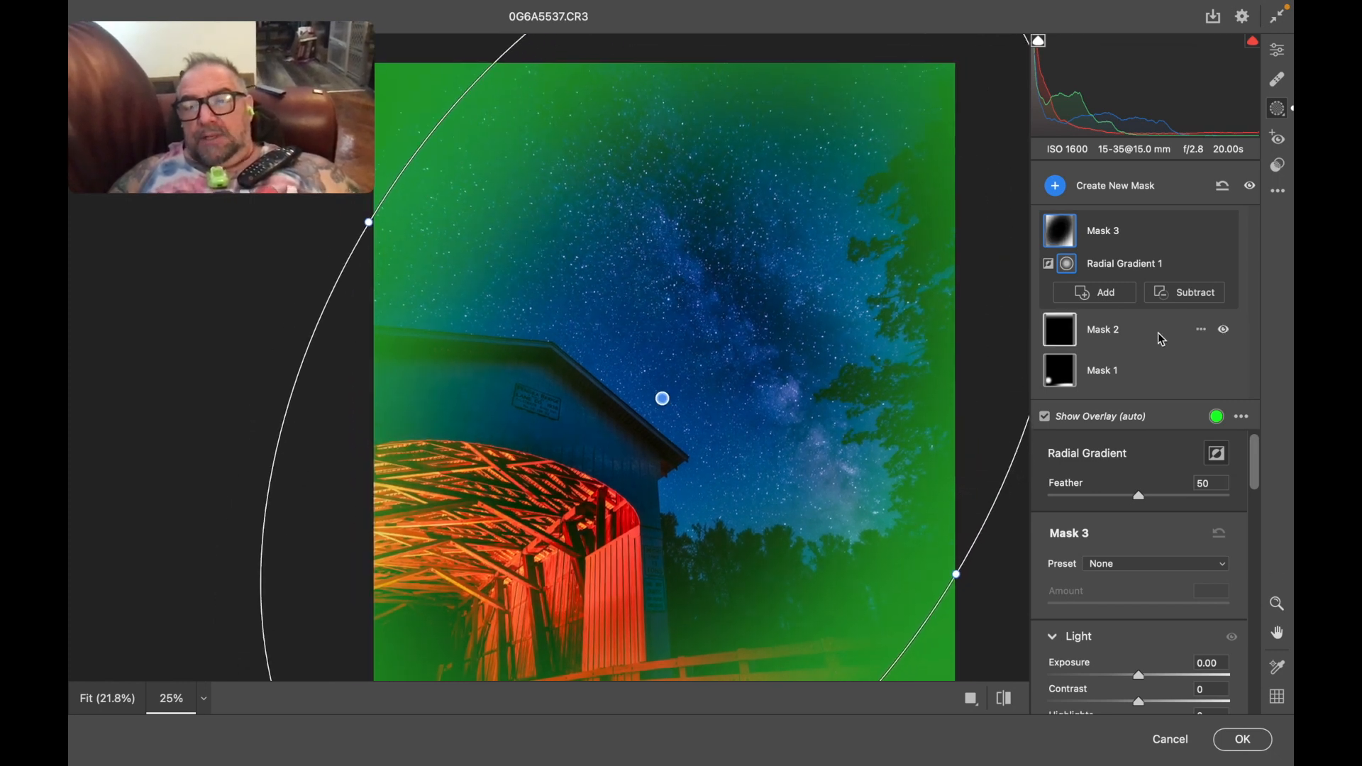
Step: Set the inverted radial gradient's Feather to 20 and its Exposure to -1.00
drag(1139, 492, 1087, 496)
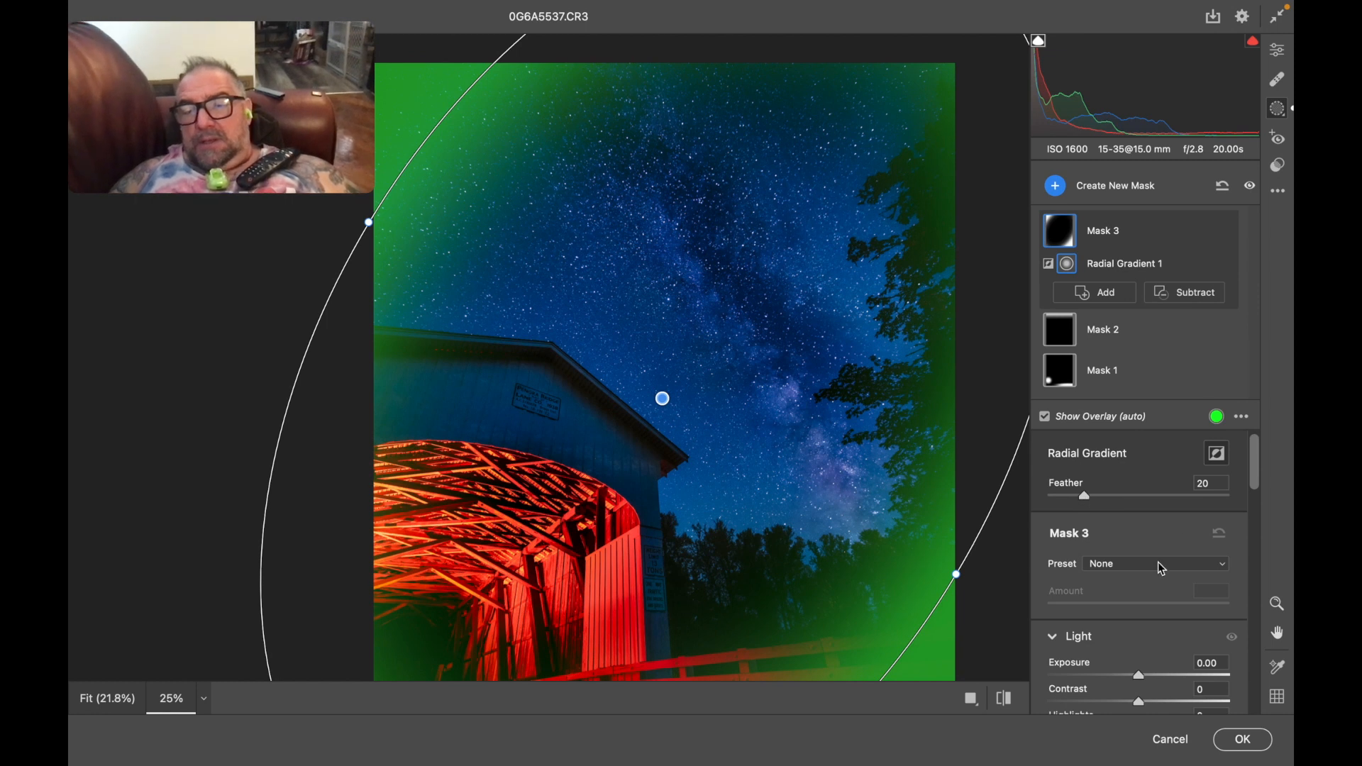
scroll(1158, 562, down, 4)
drag(1143, 560, 1118, 566)
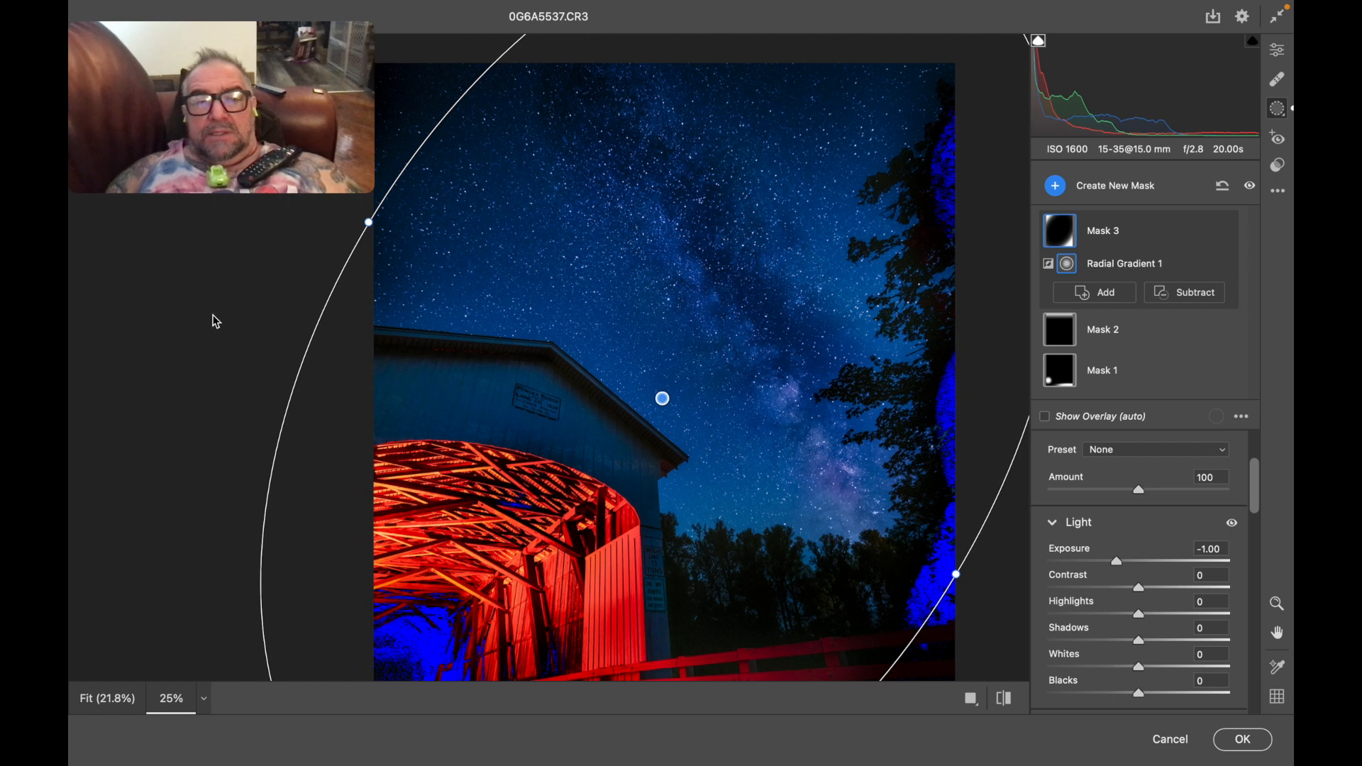
Step: Shorten the ellipse above the sky, shift it slightly down toward the bridge, and apply the Camera Raw edits
scroll(788, 223, up, 3)
scroll(788, 224, up, 4)
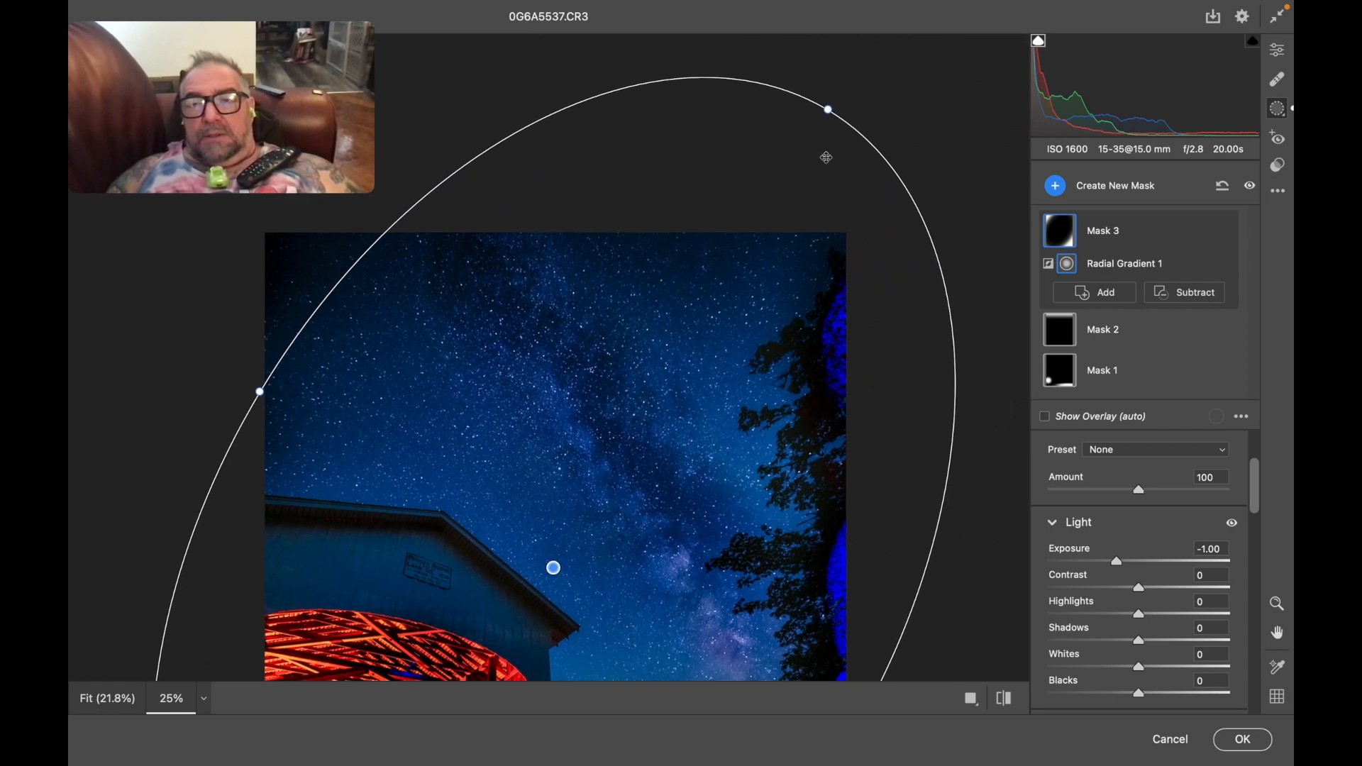
drag(828, 112, 836, 141)
drag(757, 276, 730, 331)
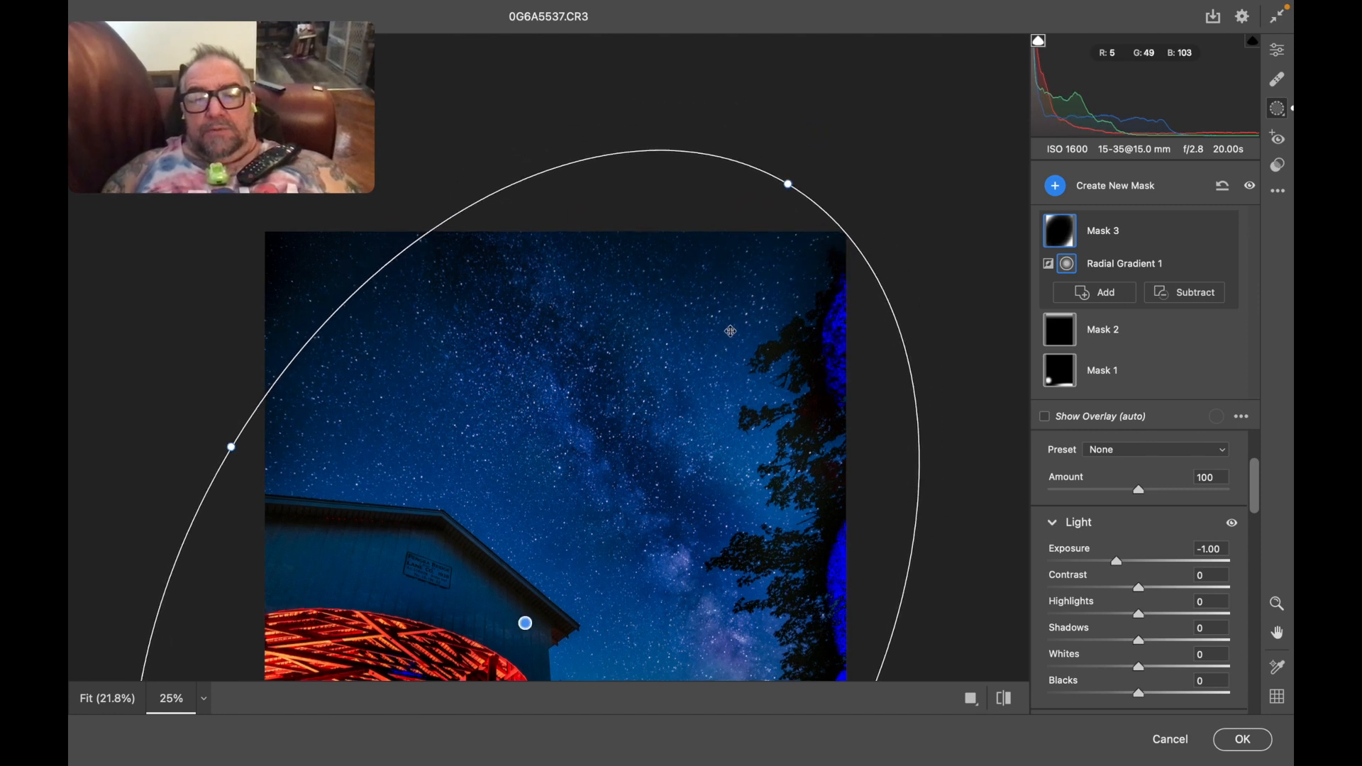
scroll(730, 331, down, 4)
scroll(730, 331, down, 3)
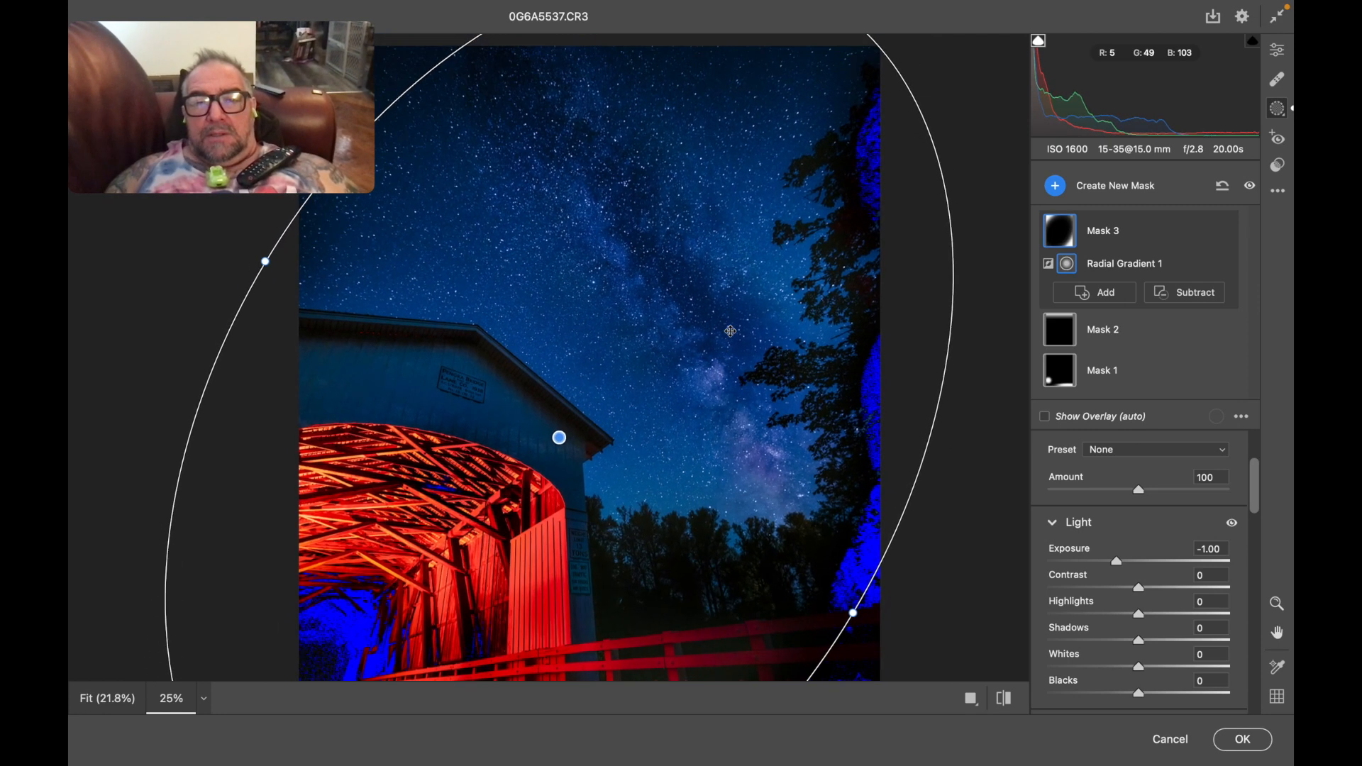
scroll(730, 331, down, 3)
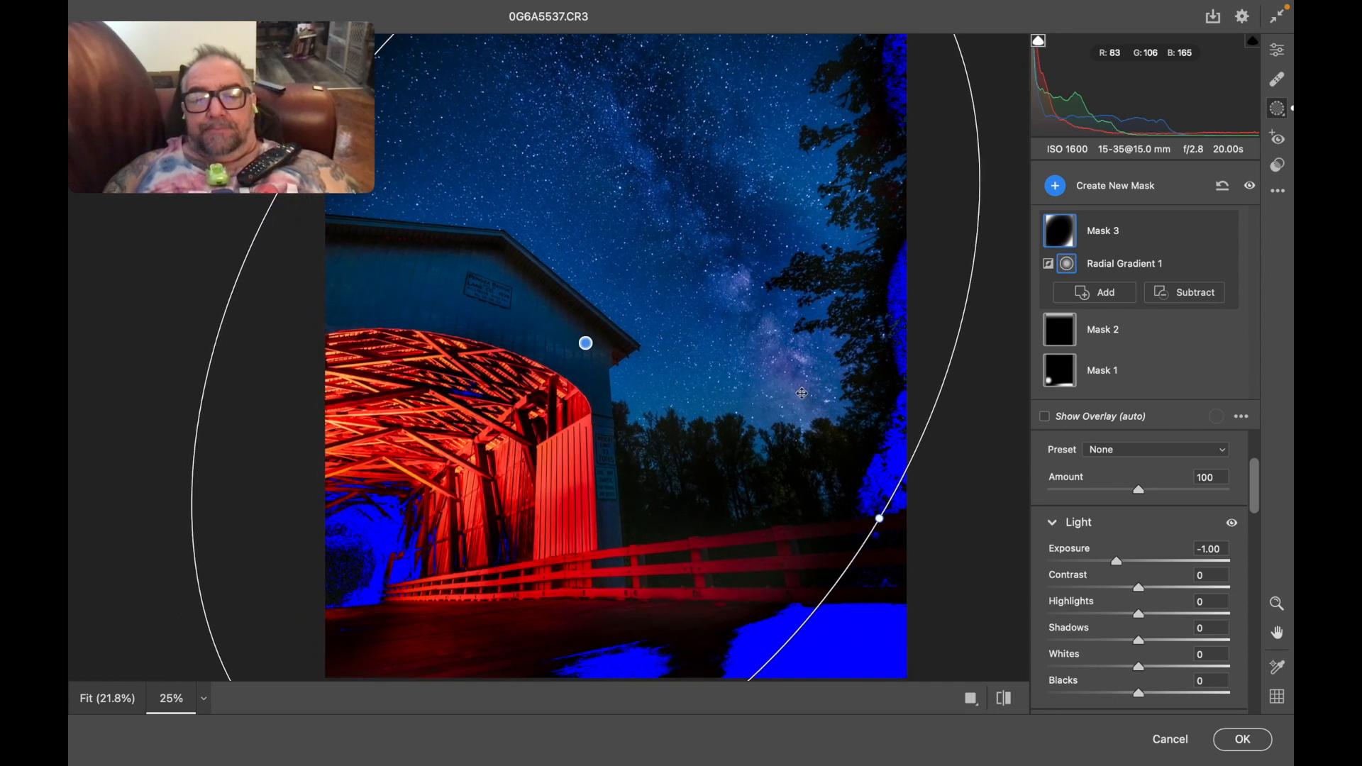
click(1243, 739)
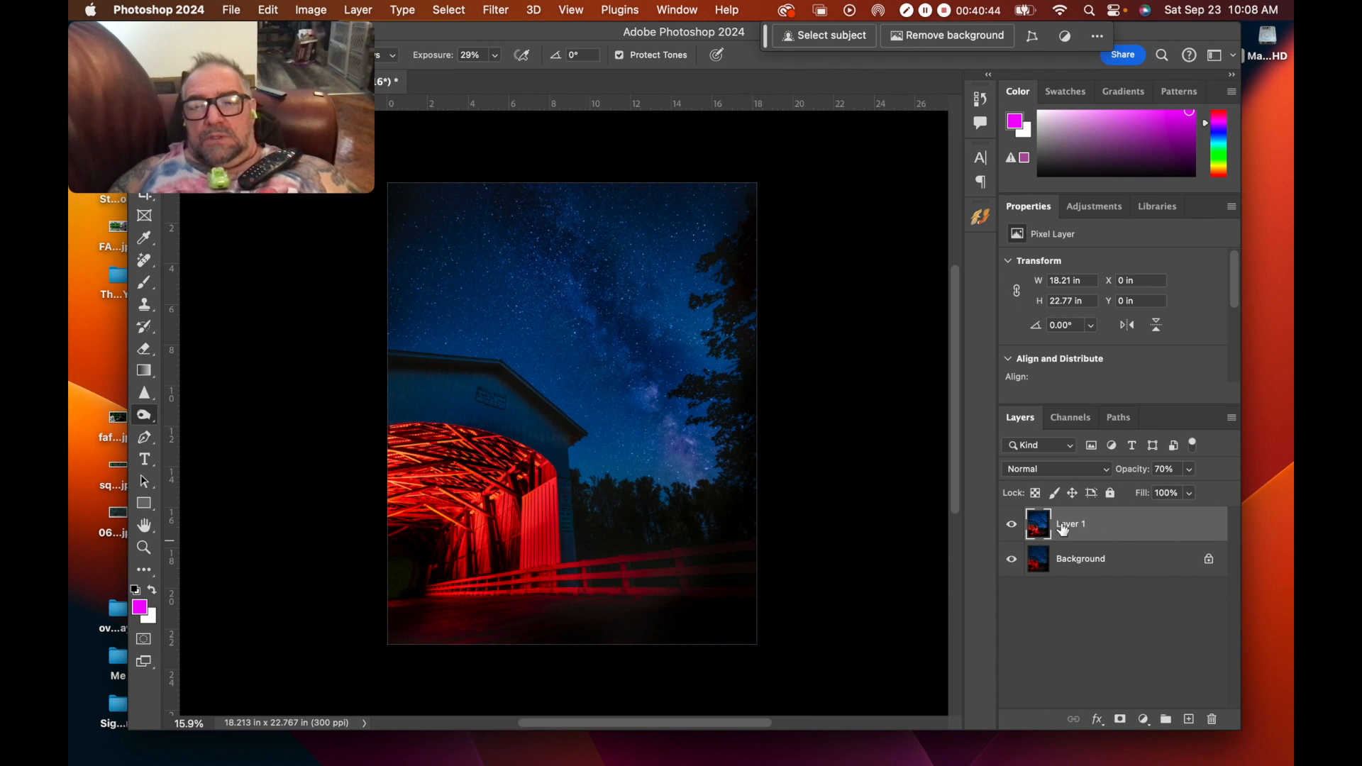
Step: Compare the photo with and without Layer 1, and examine the sky, tree line, fence and road up close and as a whole
click(1012, 525)
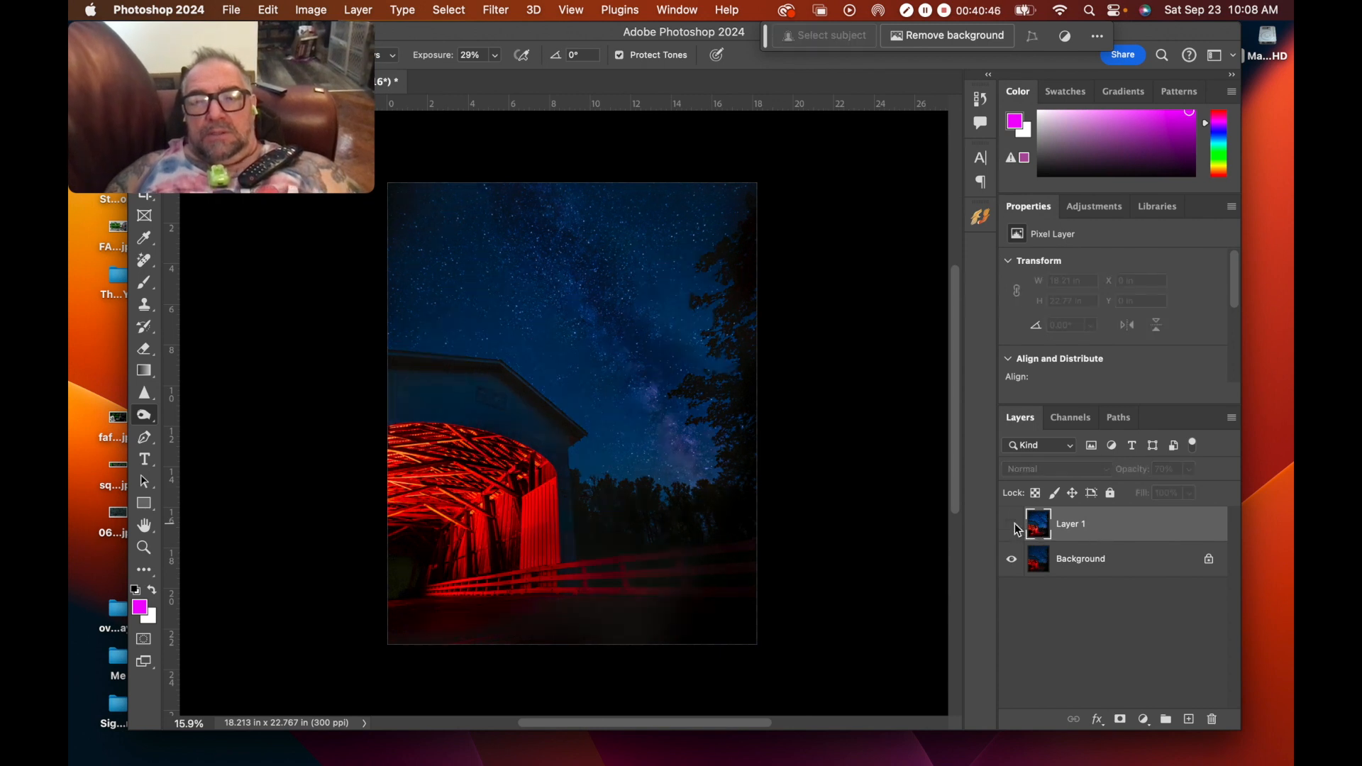
click(1013, 526)
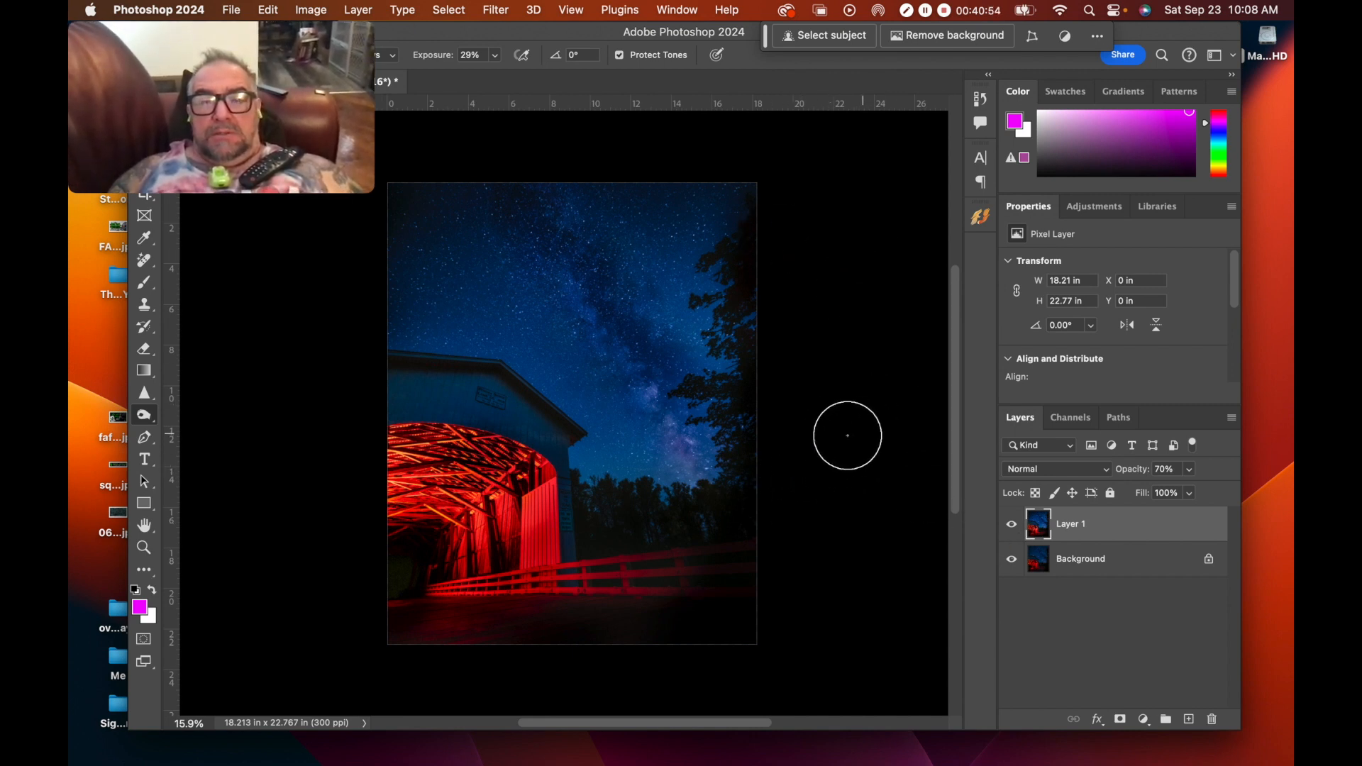
scroll(718, 415, up, 5)
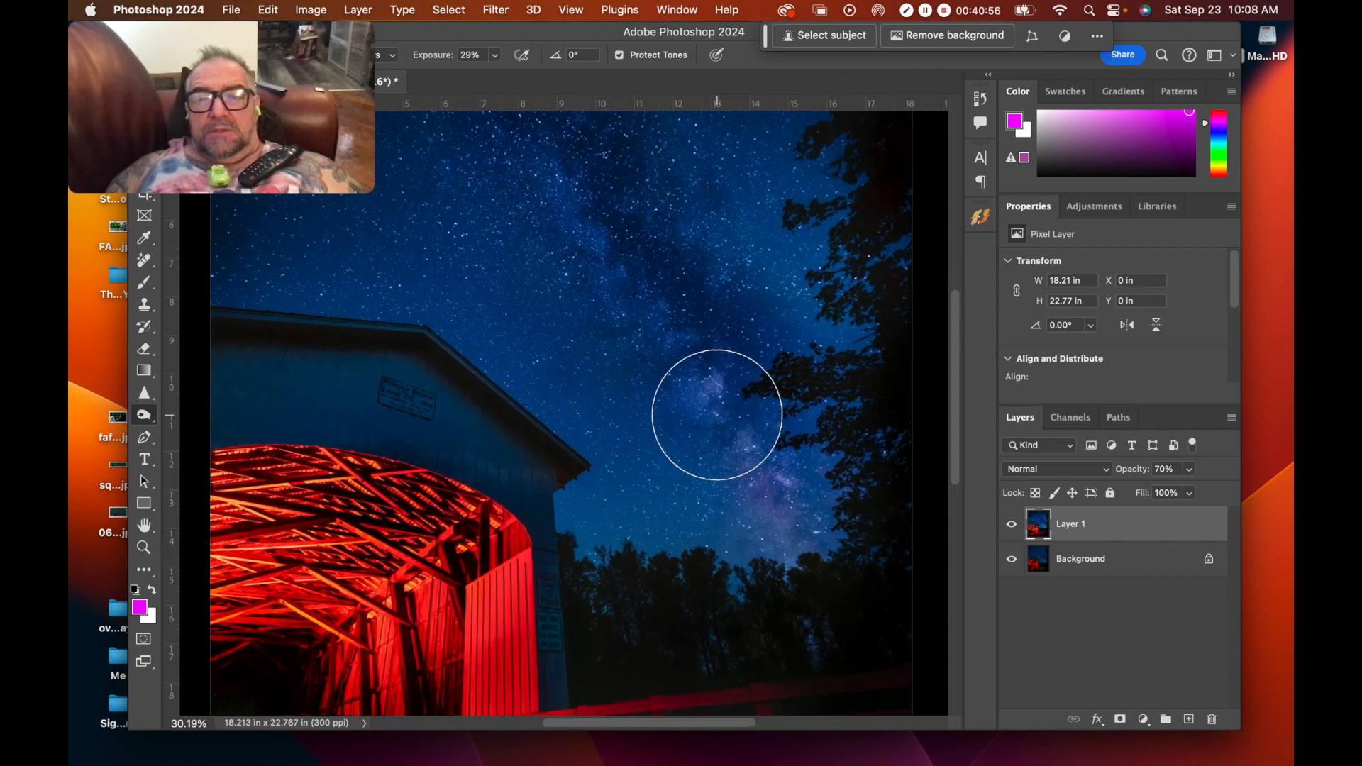
scroll(717, 415, left, 1)
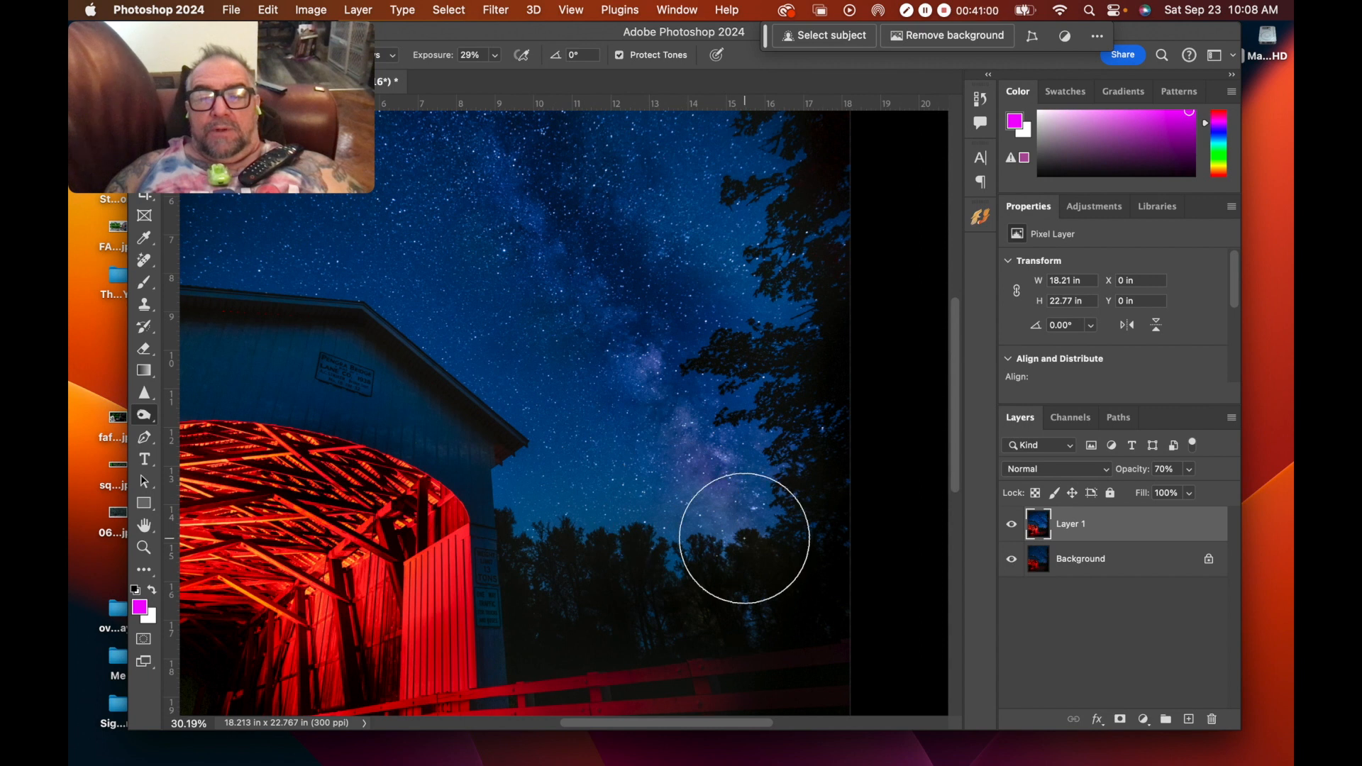
scroll(724, 538, up, 5)
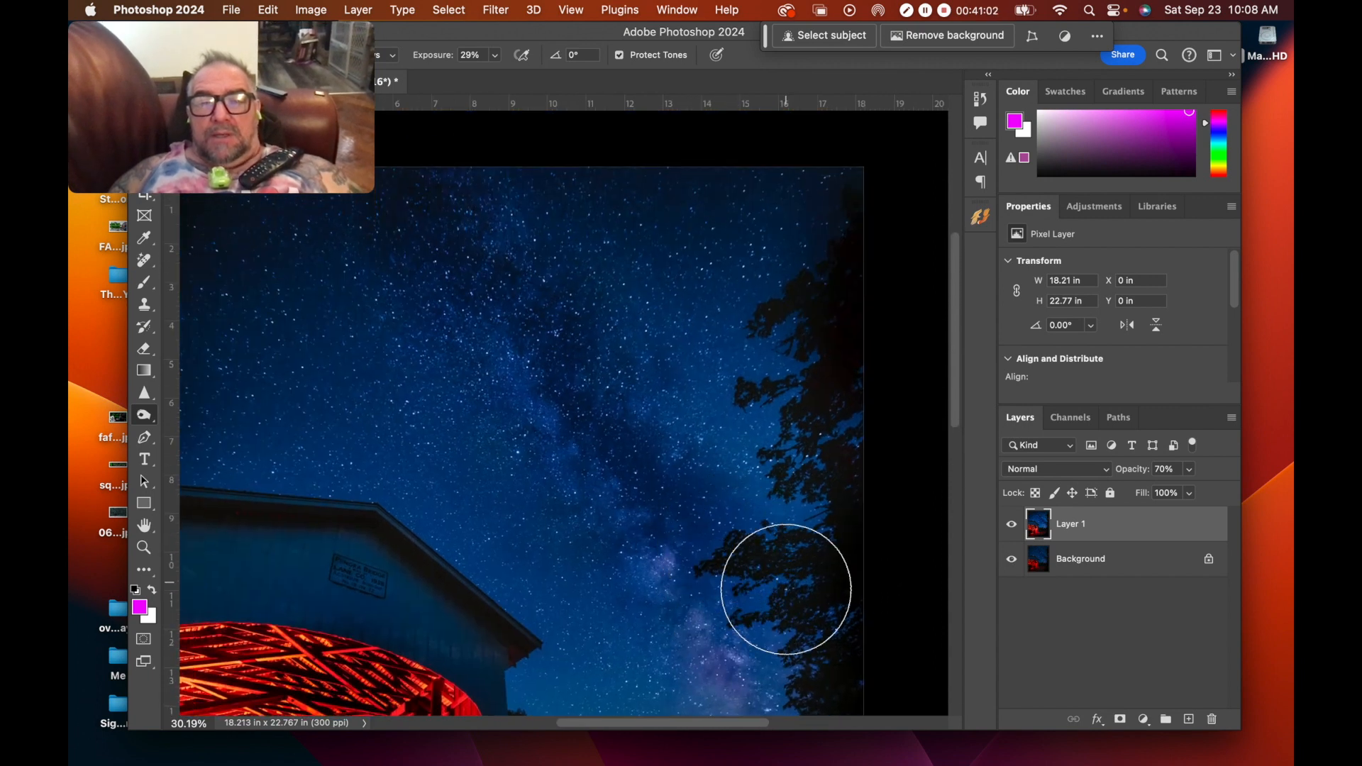
scroll(785, 584, down, 4)
scroll(748, 613, down, 1)
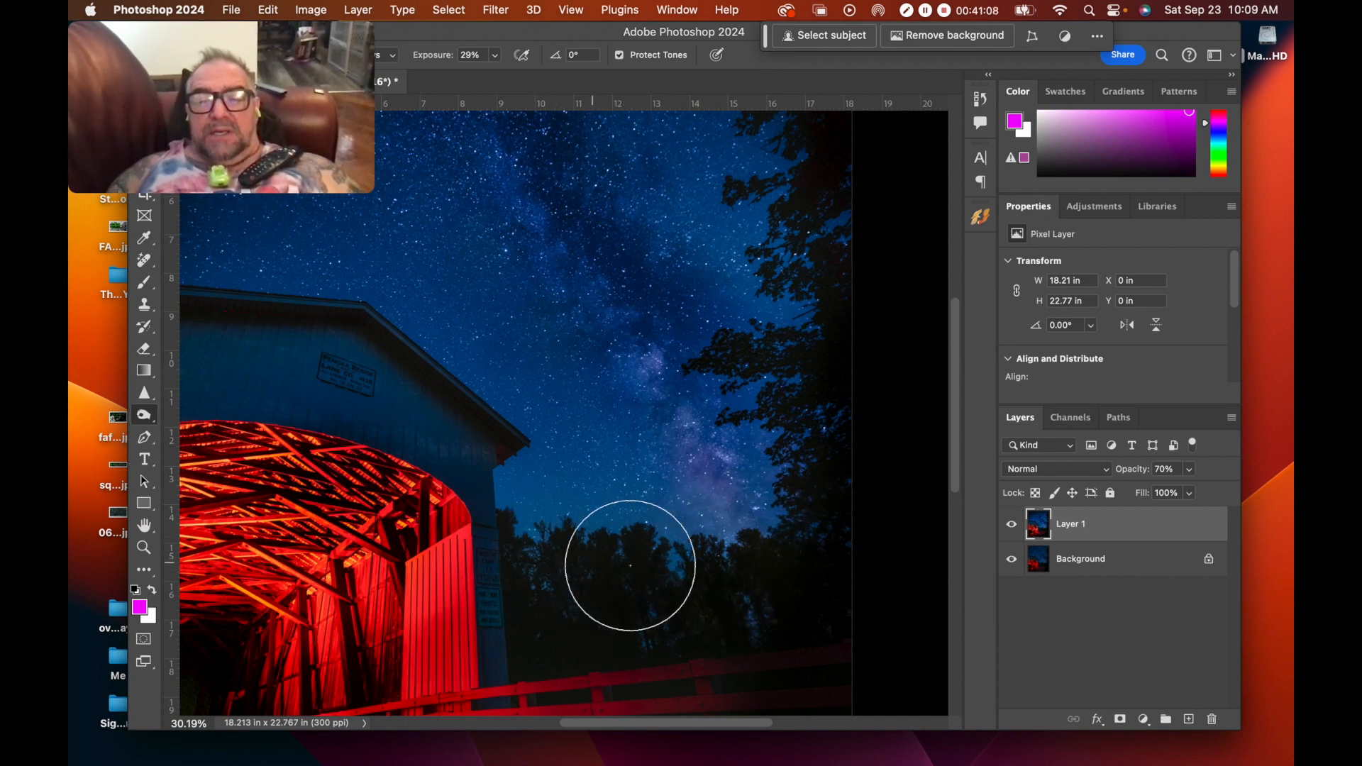
scroll(768, 530, left, 3)
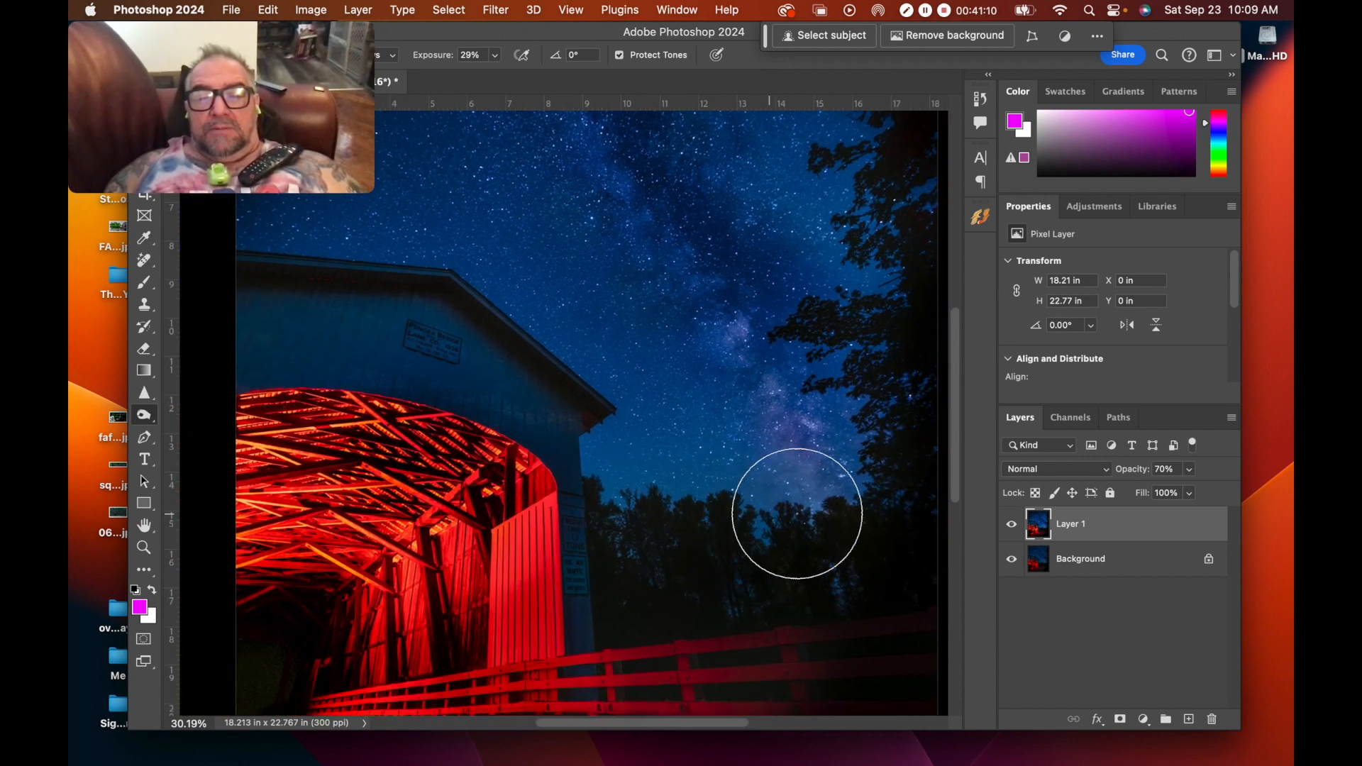
scroll(748, 501, down, 5)
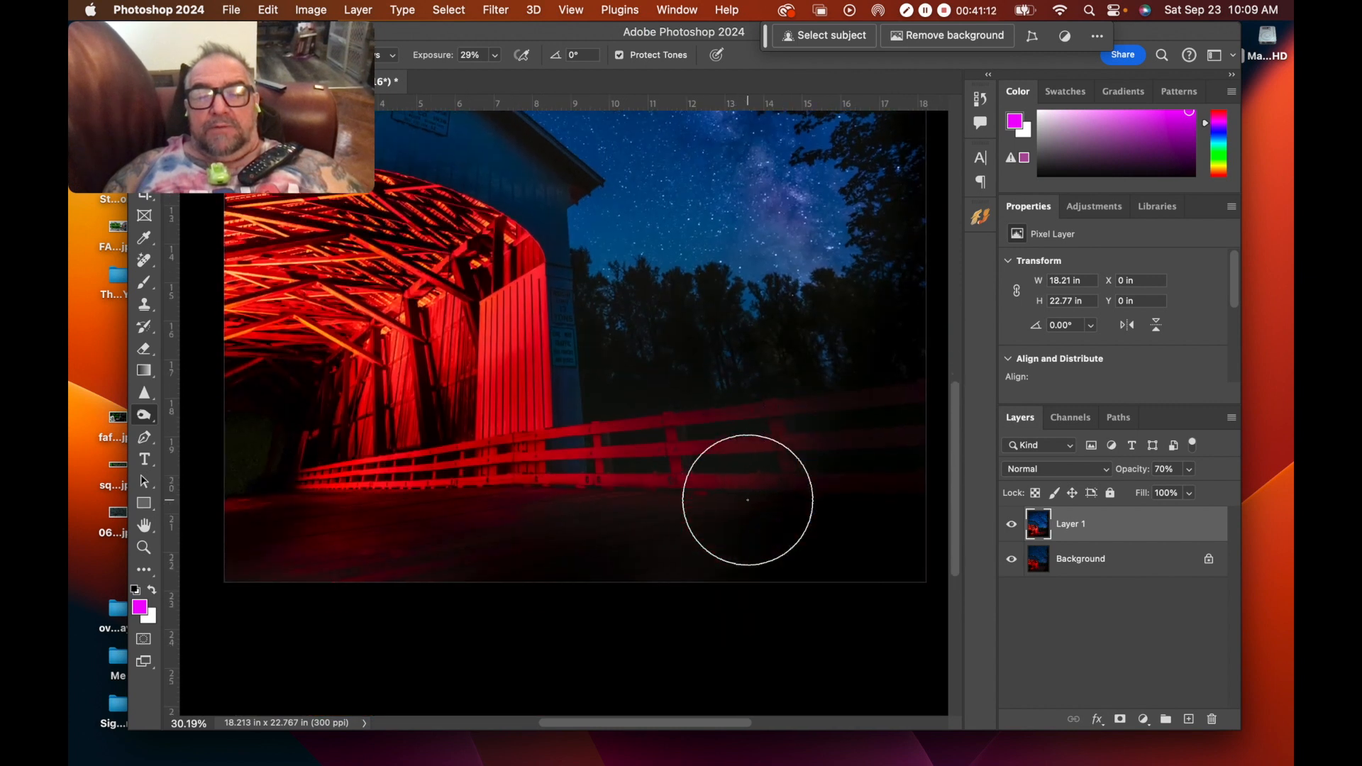
scroll(747, 500, up, 8)
scroll(748, 500, up, 5)
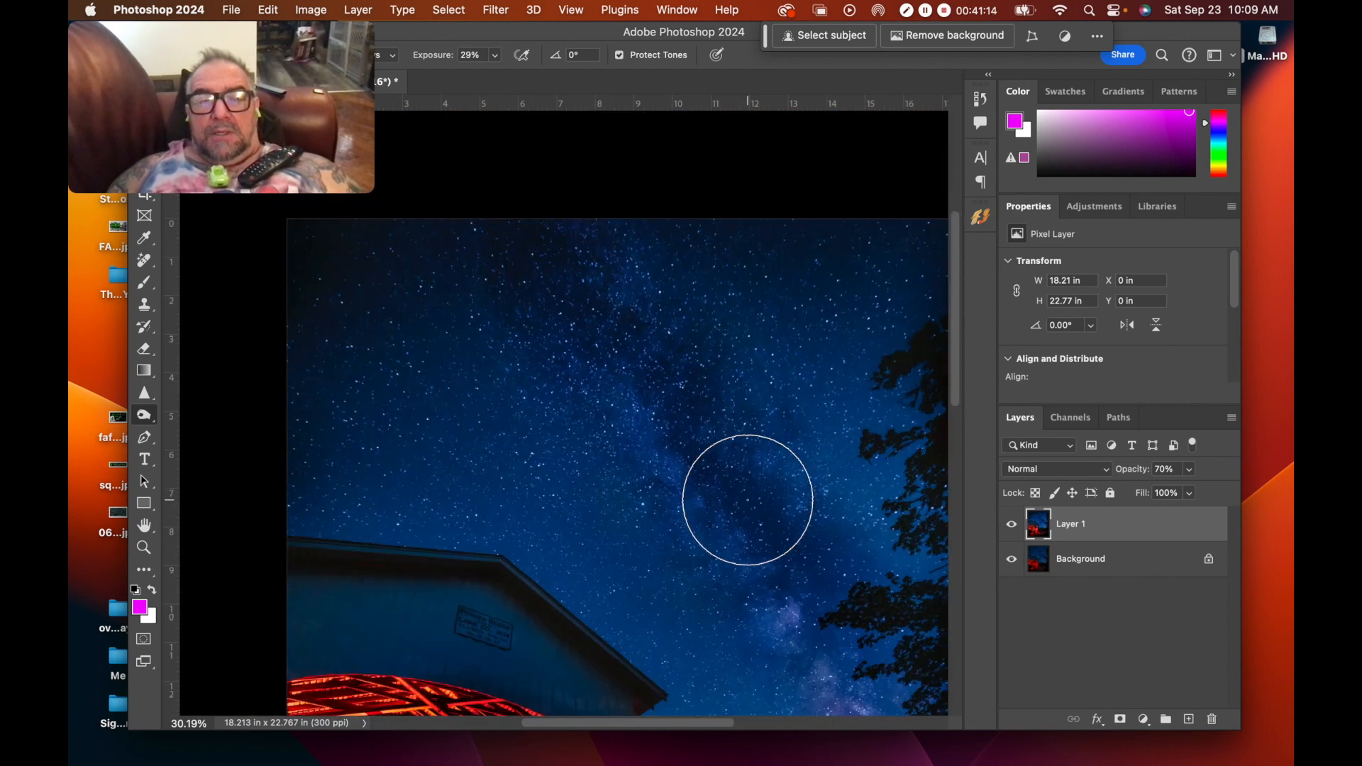
scroll(748, 500, right, 3)
scroll(748, 501, down, 1)
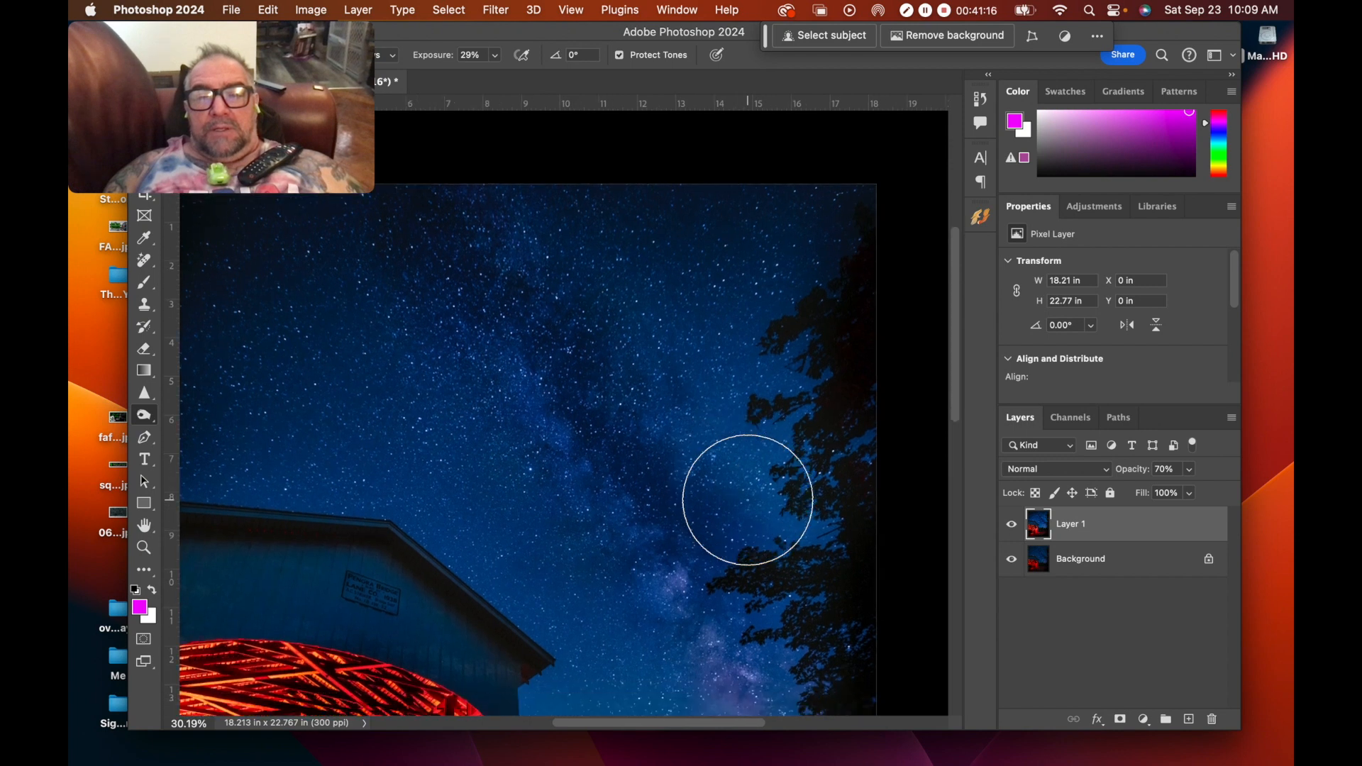
scroll(748, 500, down, 5)
scroll(747, 500, down, 1)
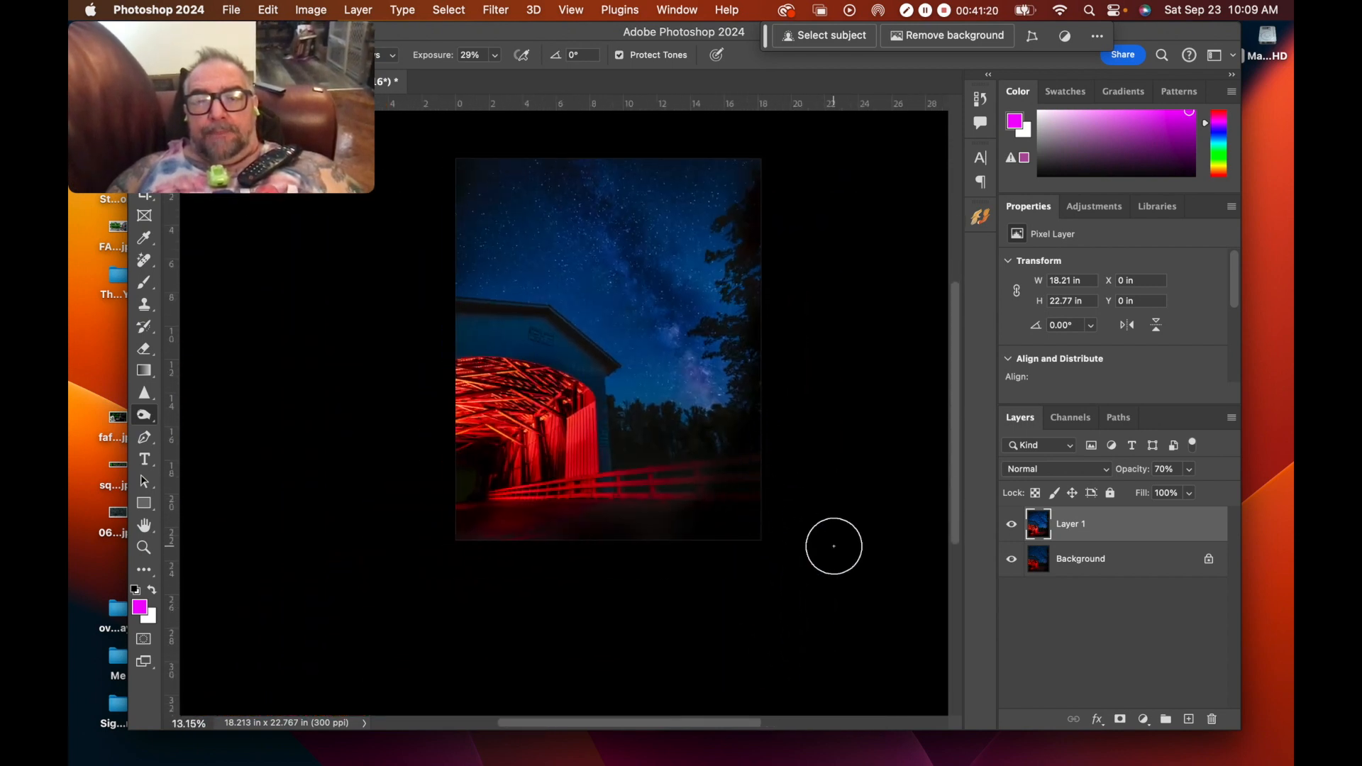
Step: Reduce Layer 1's opacity to 51%, compare it on and off, and merge it with the Background layer
click(1017, 528)
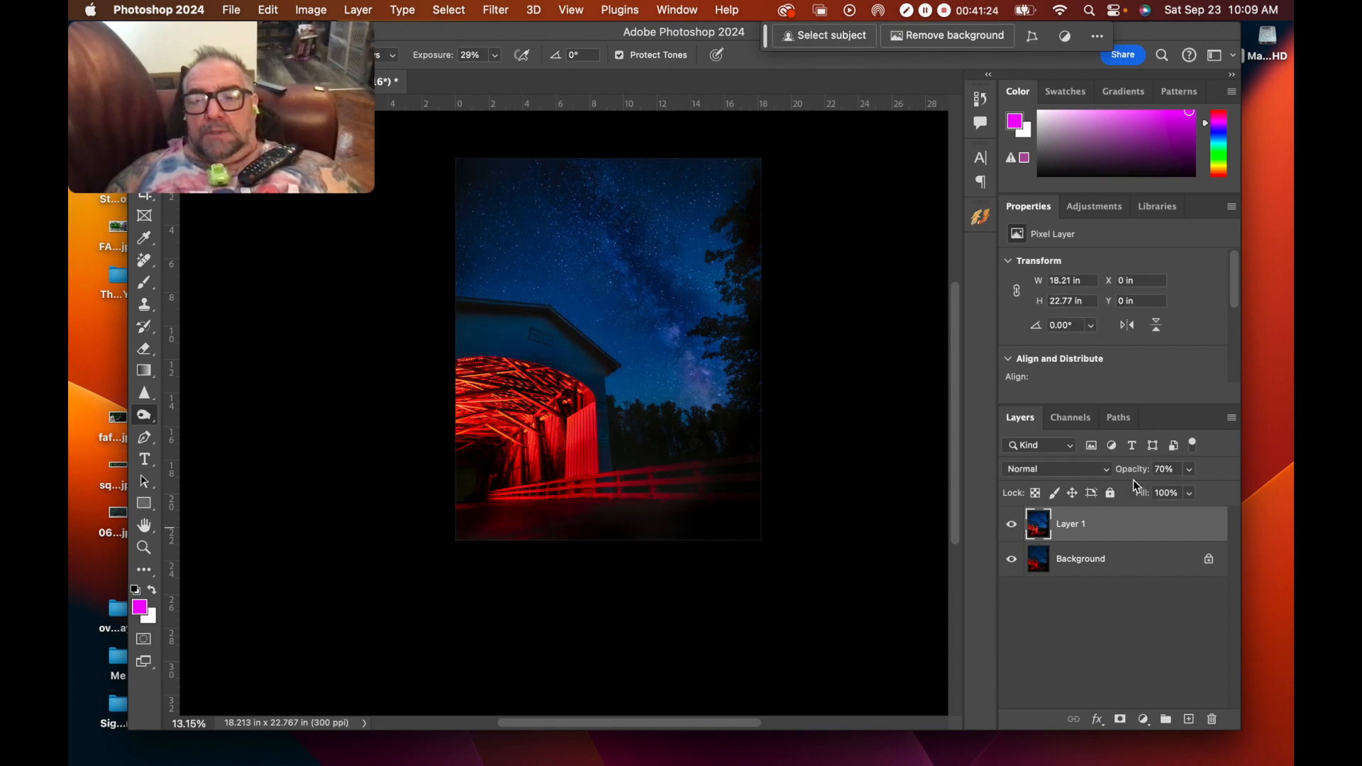
drag(1136, 477, 1126, 472)
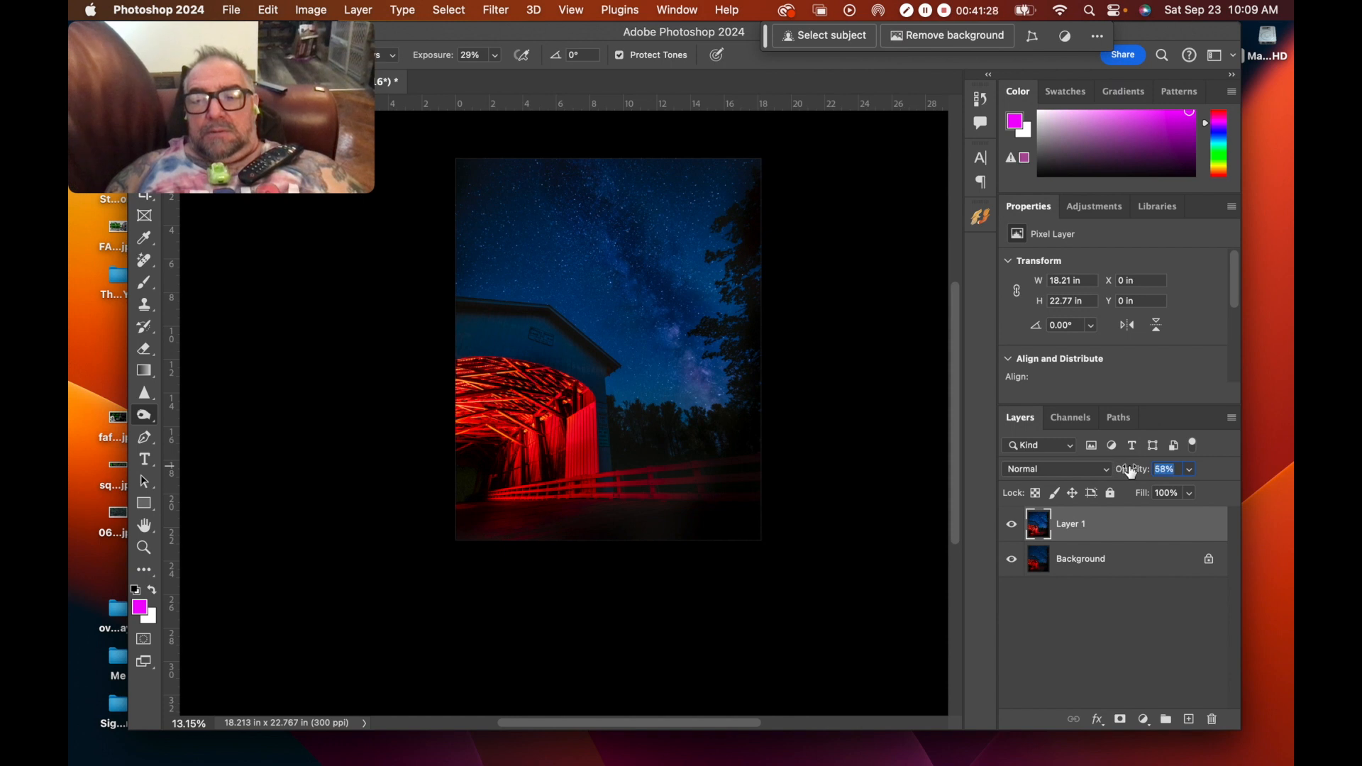
drag(1128, 474, 1127, 473)
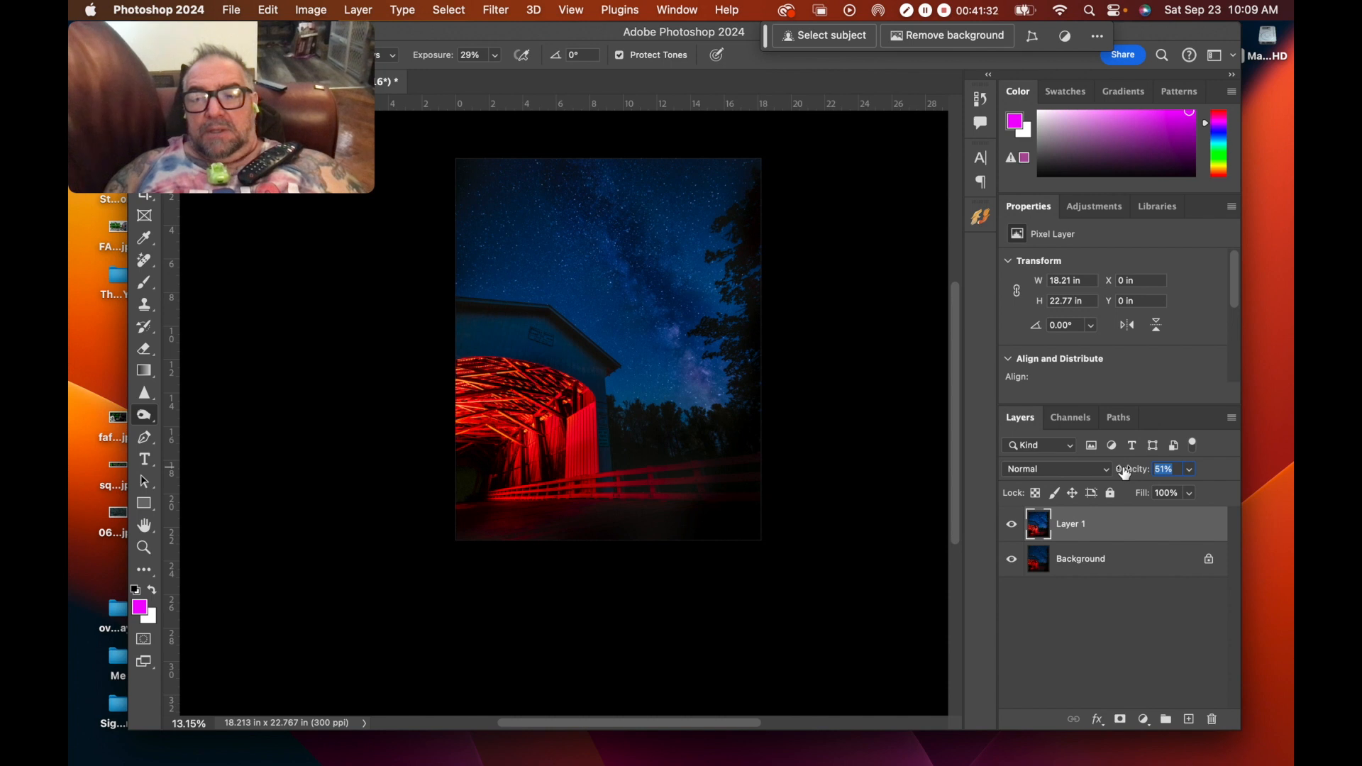
click(1013, 526)
click(1013, 526)
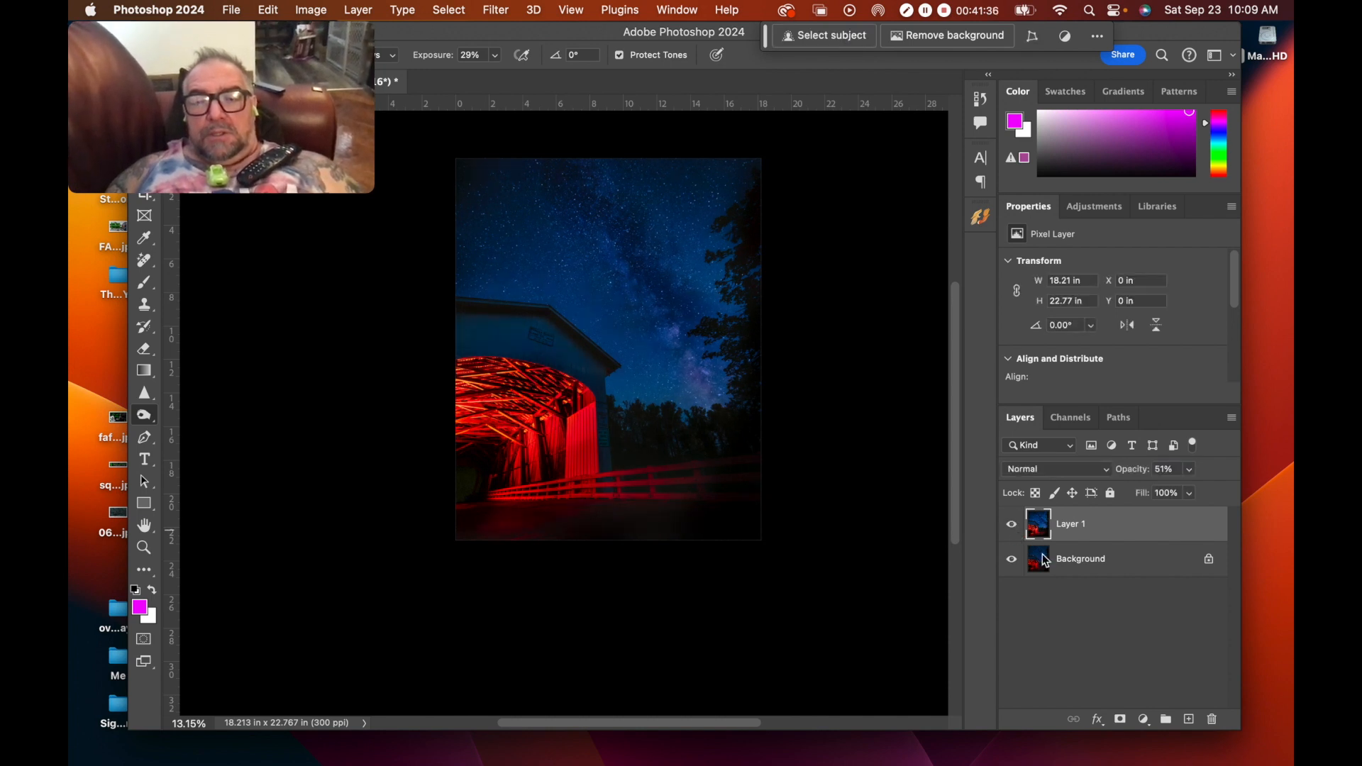
shift+click(1042, 556)
key(super+e)
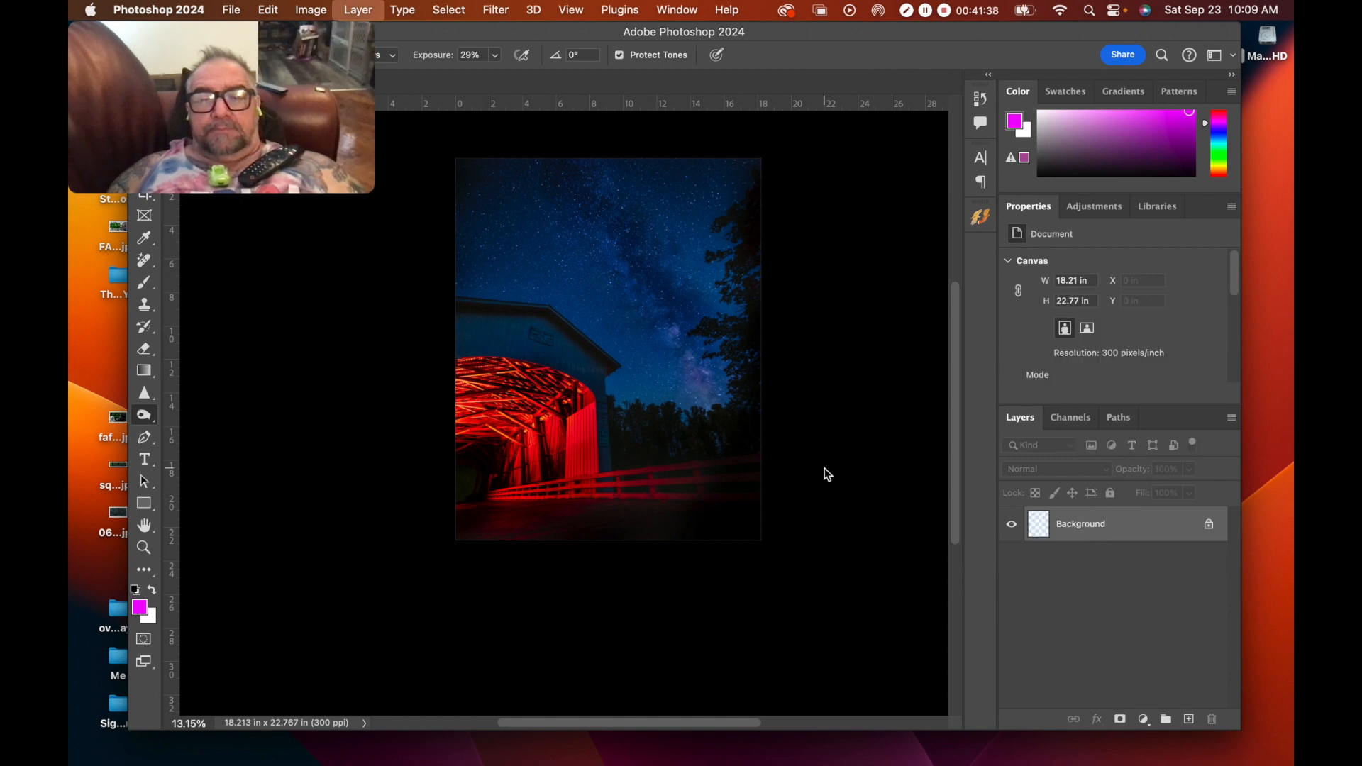
Step: Try Auto Tone on the whole photo and undo it
drag(203, 78, 226, 299)
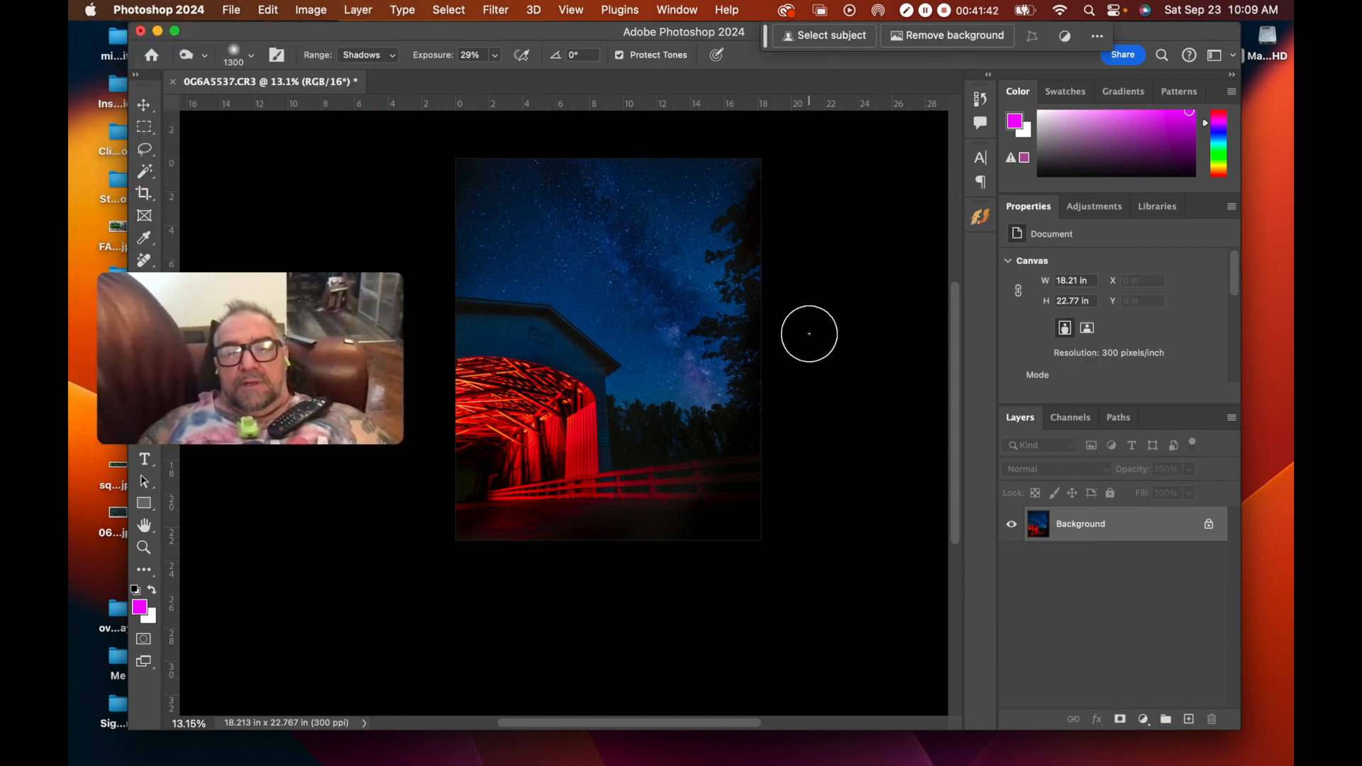
click(269, 10)
mouse_move(310, 13)
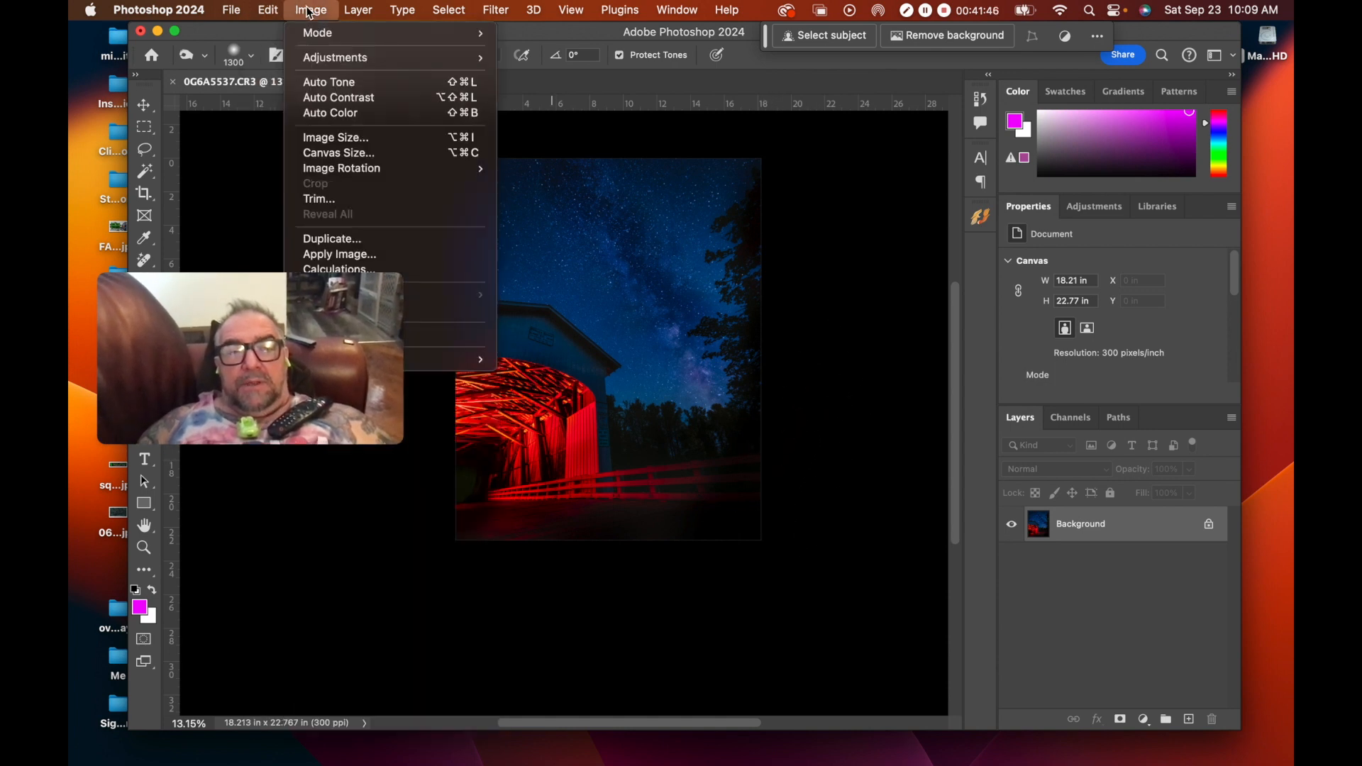
click(320, 89)
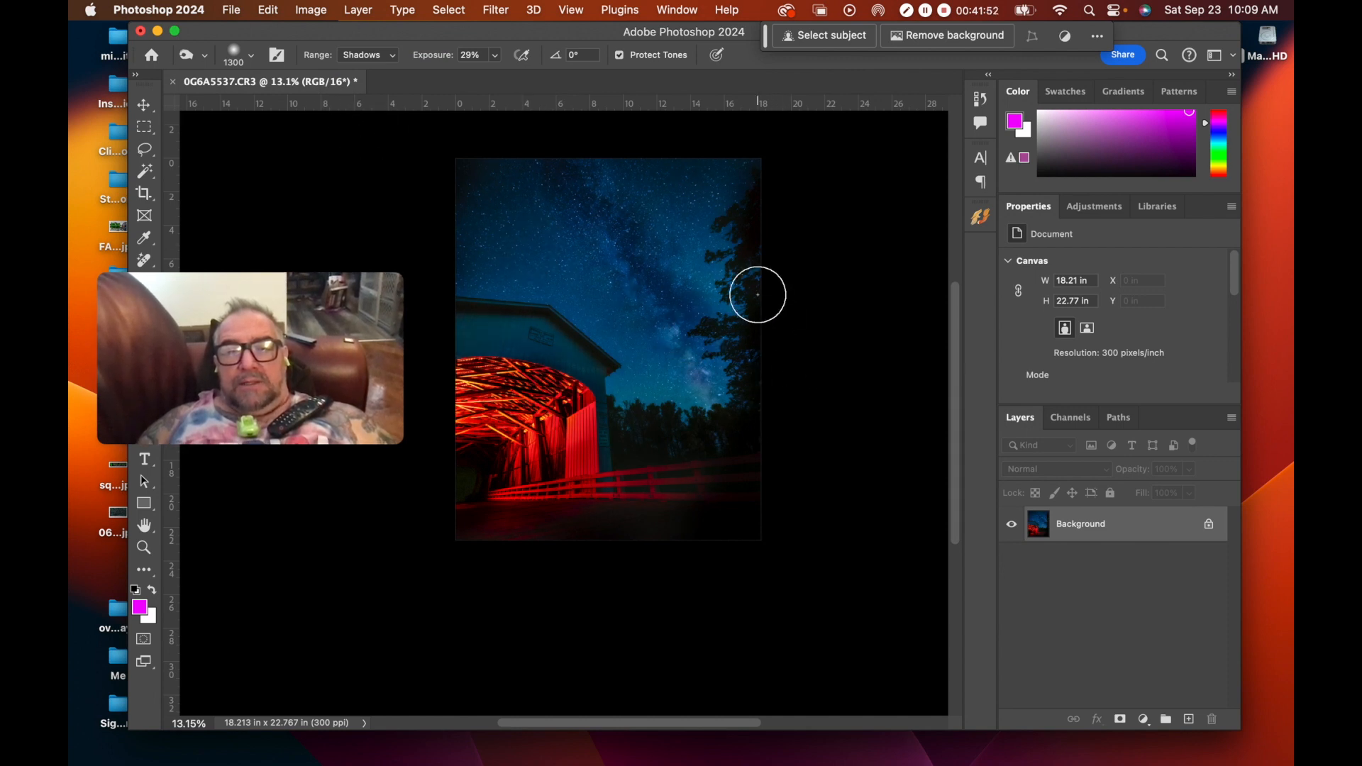
key(super+z)
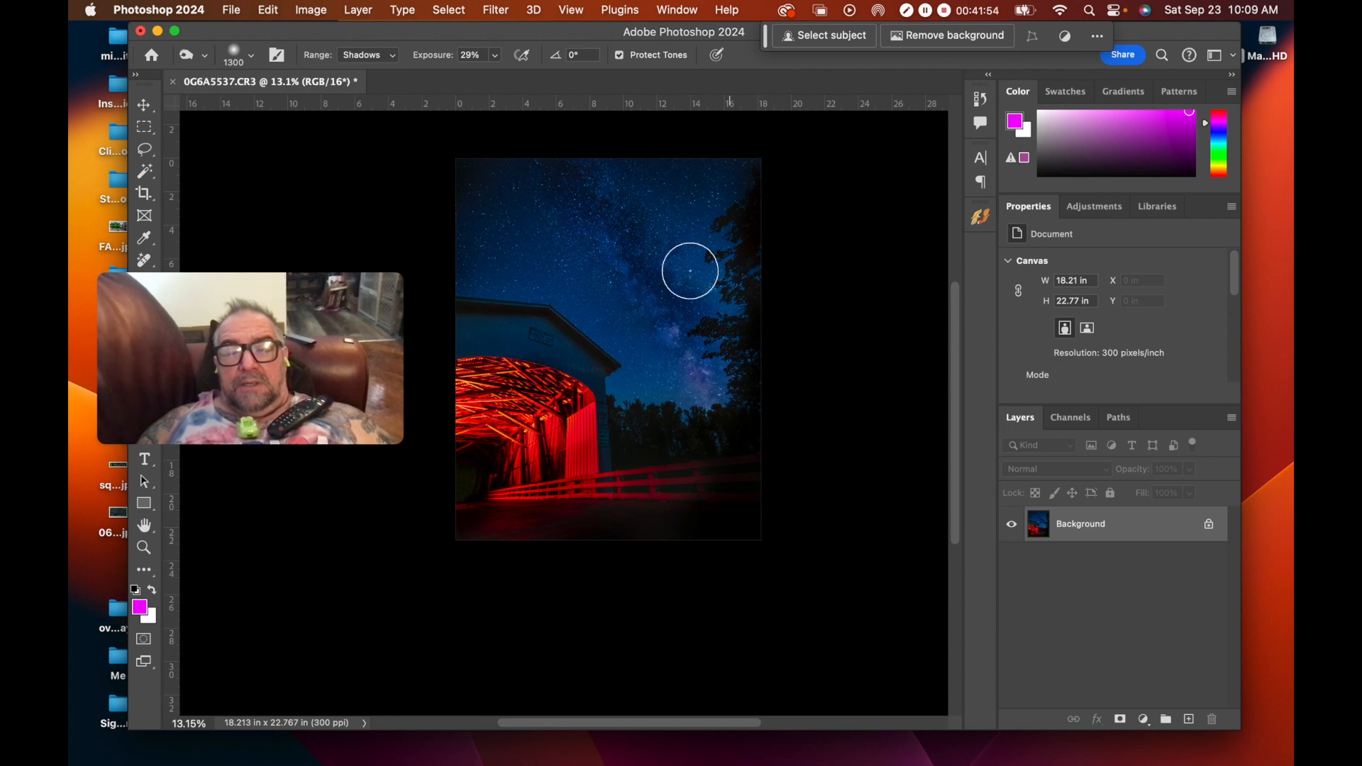
Step: Apply Auto Contrast and Auto Color to the photo, and check the sky and bridge up close
click(277, 10)
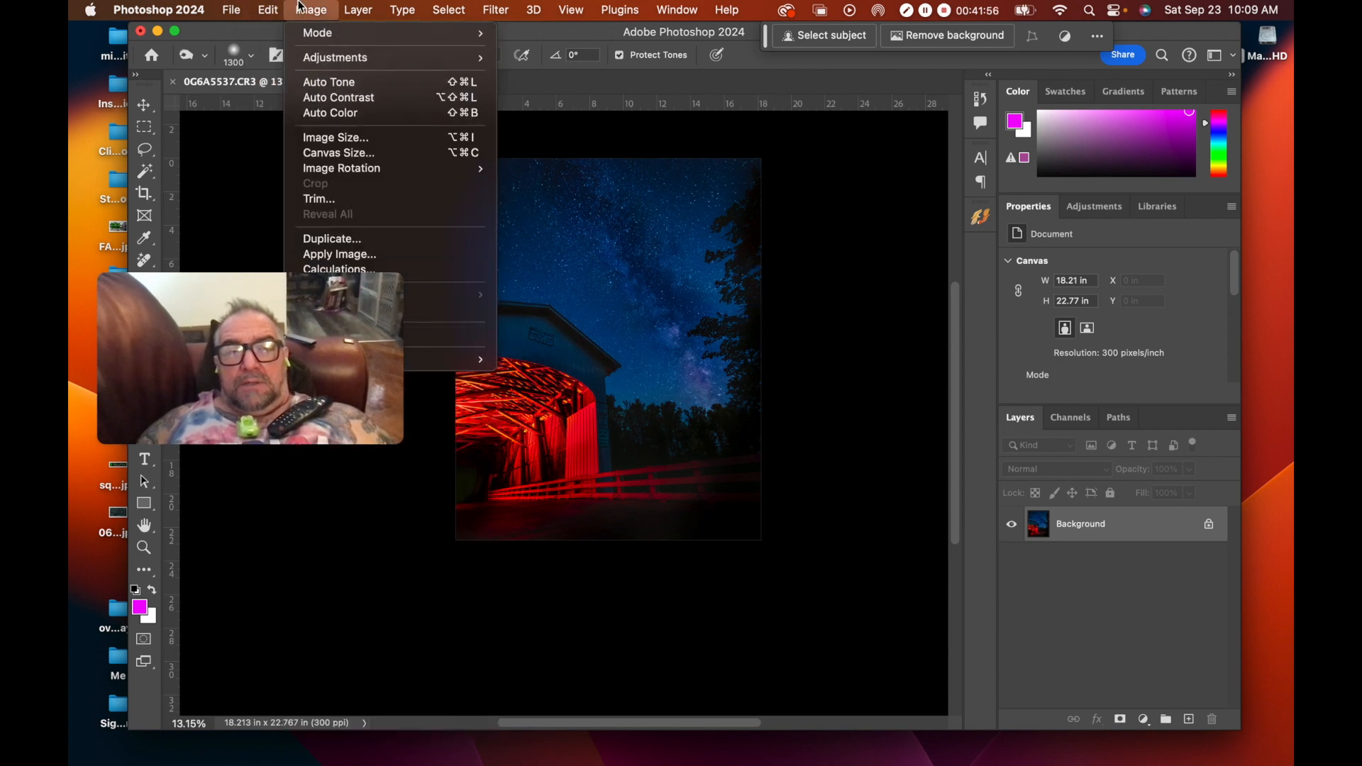
click(320, 99)
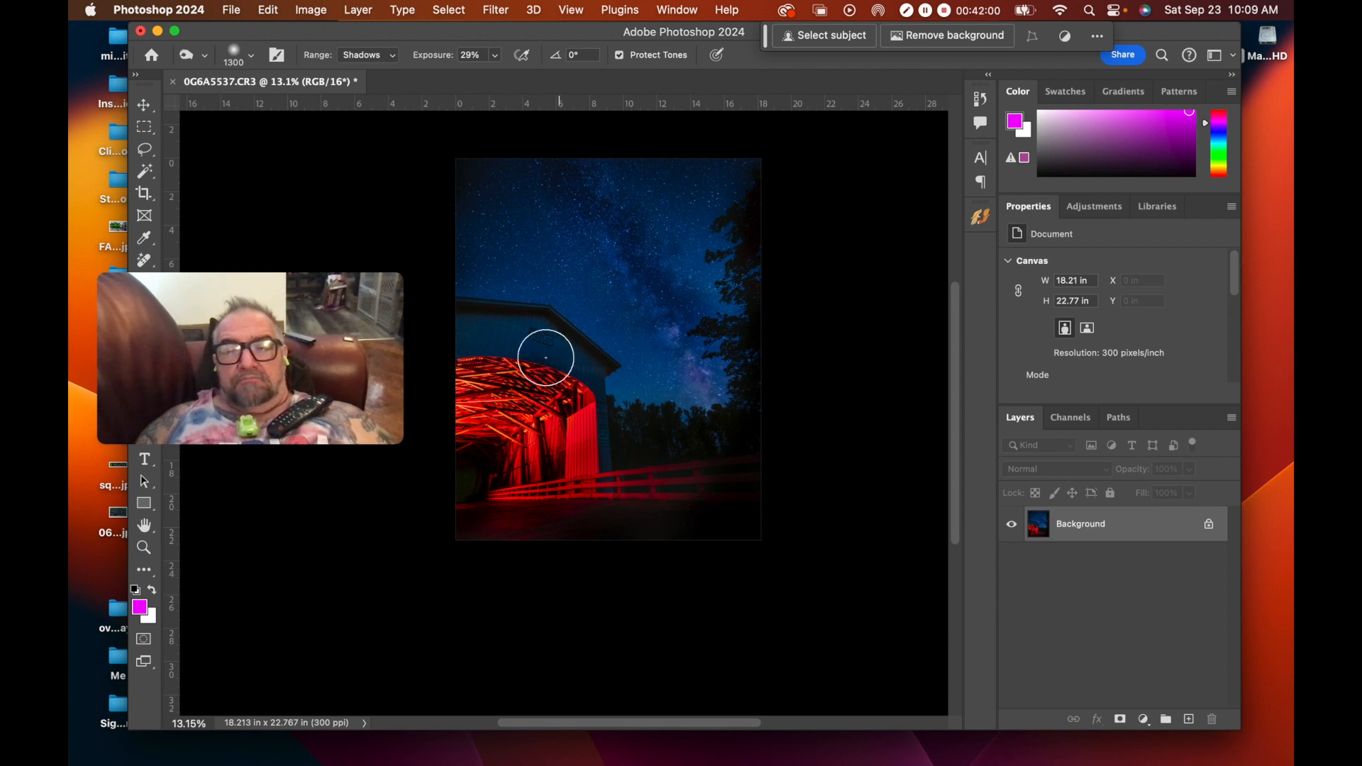
click(303, 9)
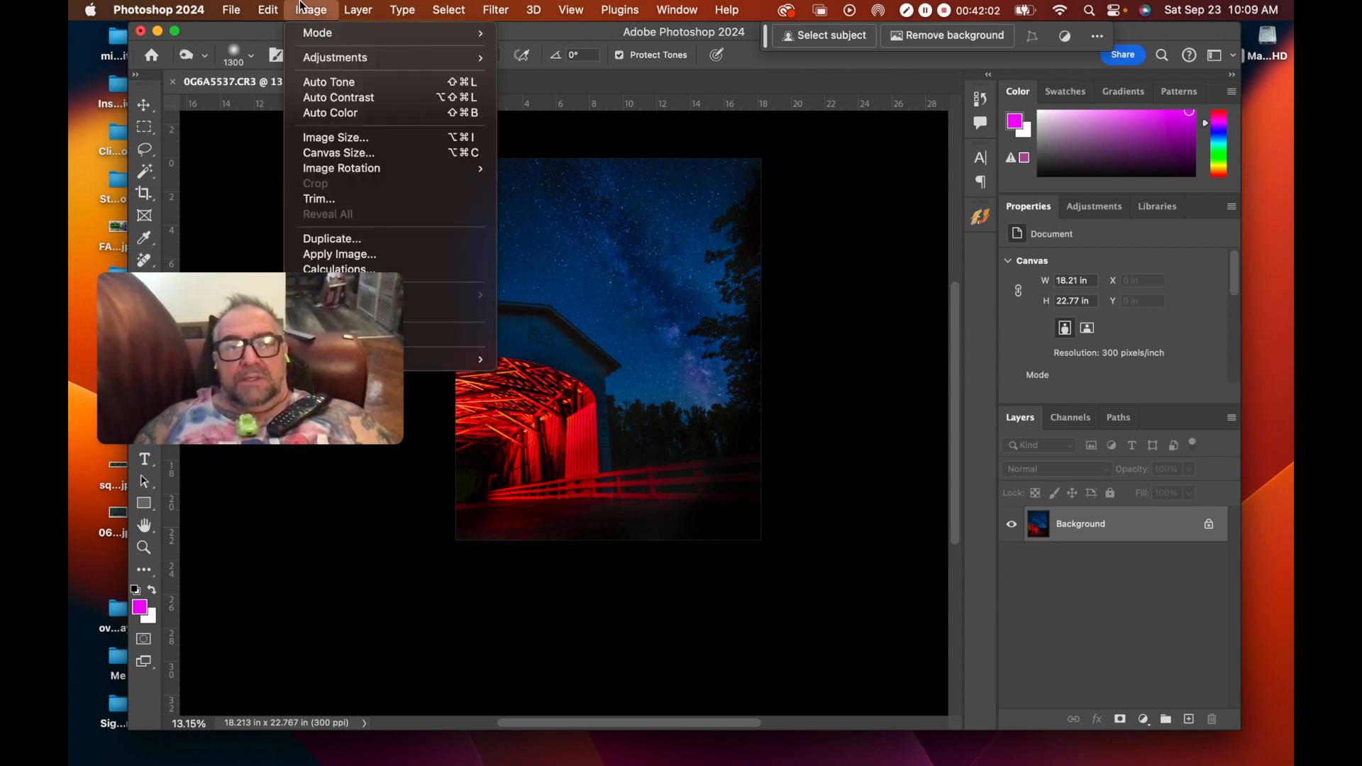
click(323, 115)
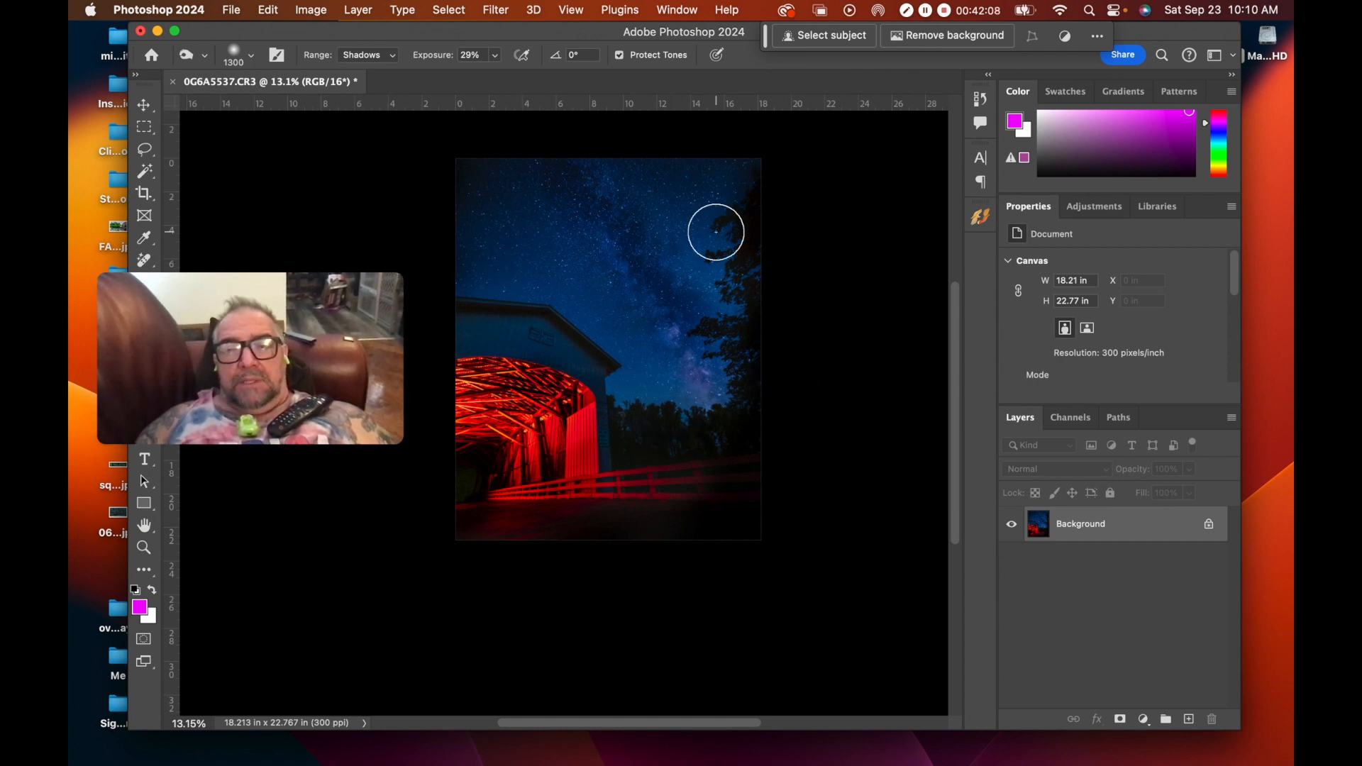
scroll(716, 232, up, 3)
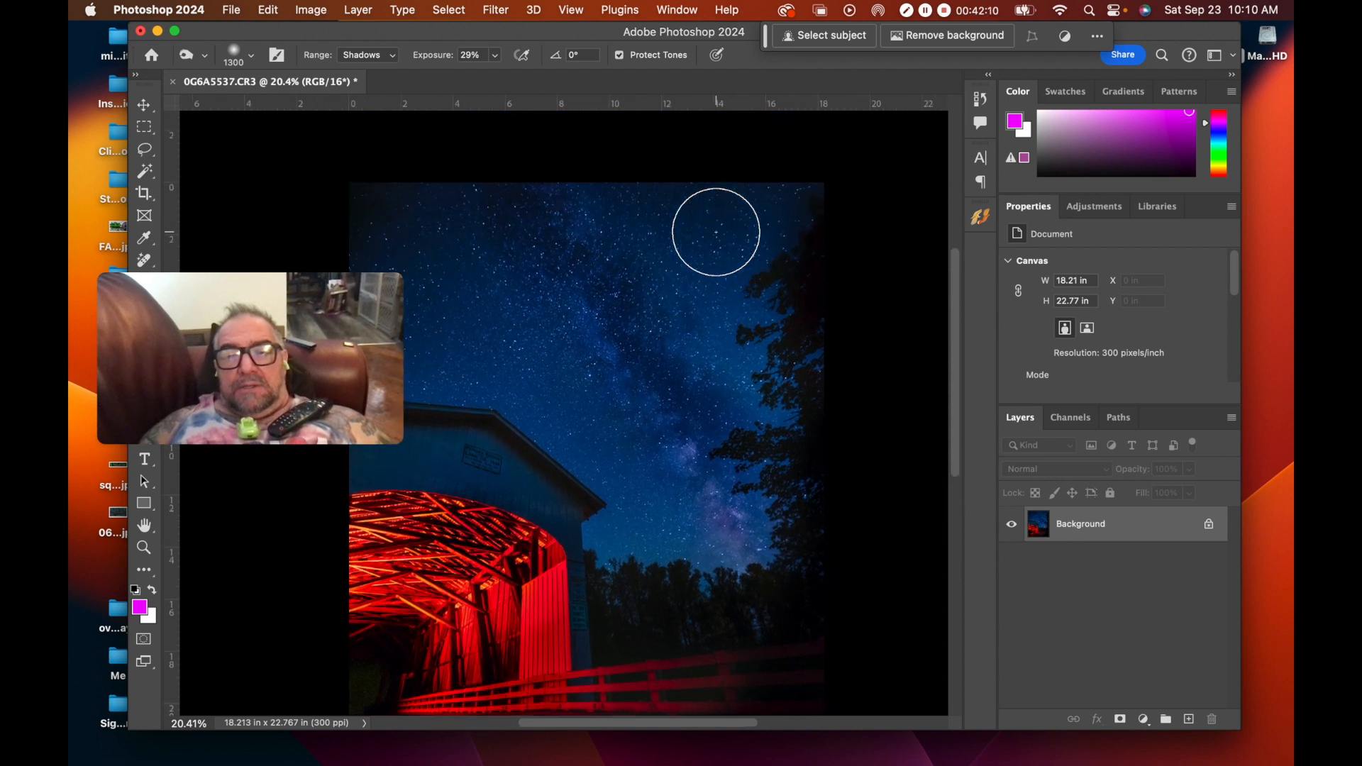
scroll(716, 232, down, 1)
scroll(716, 232, down, 3)
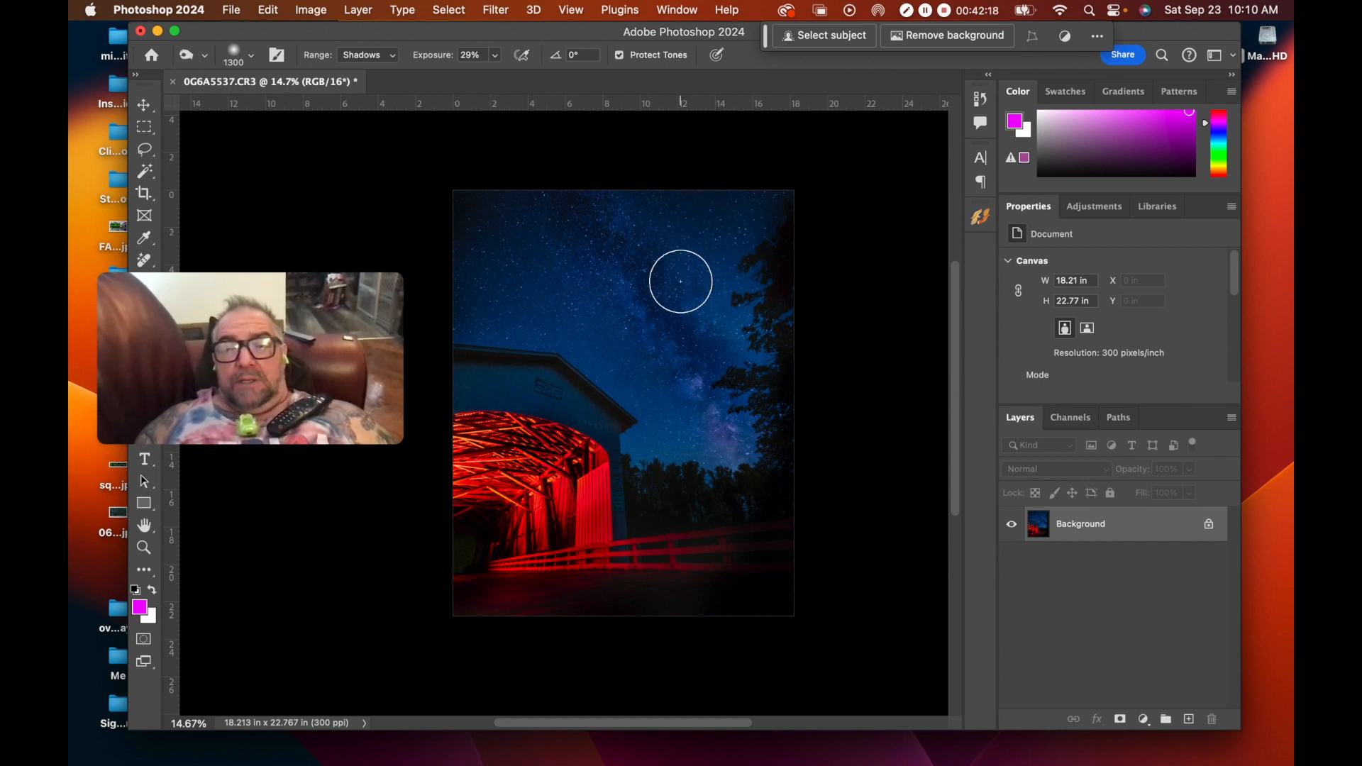
Step: Select the whole photo and scale it down slightly about the canvas center, leaving a narrow white border on all sides
scroll(680, 281, down, 1)
key(super+a)
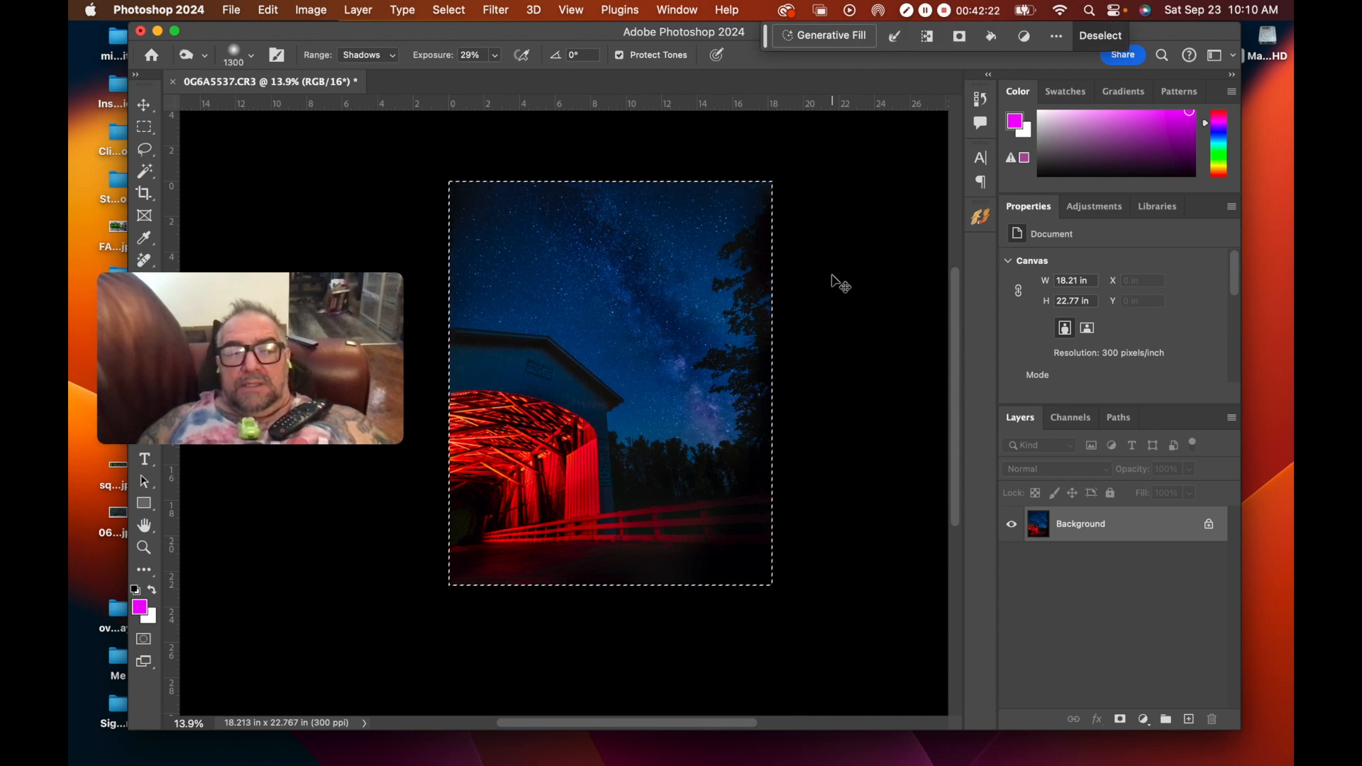
key(super+c)
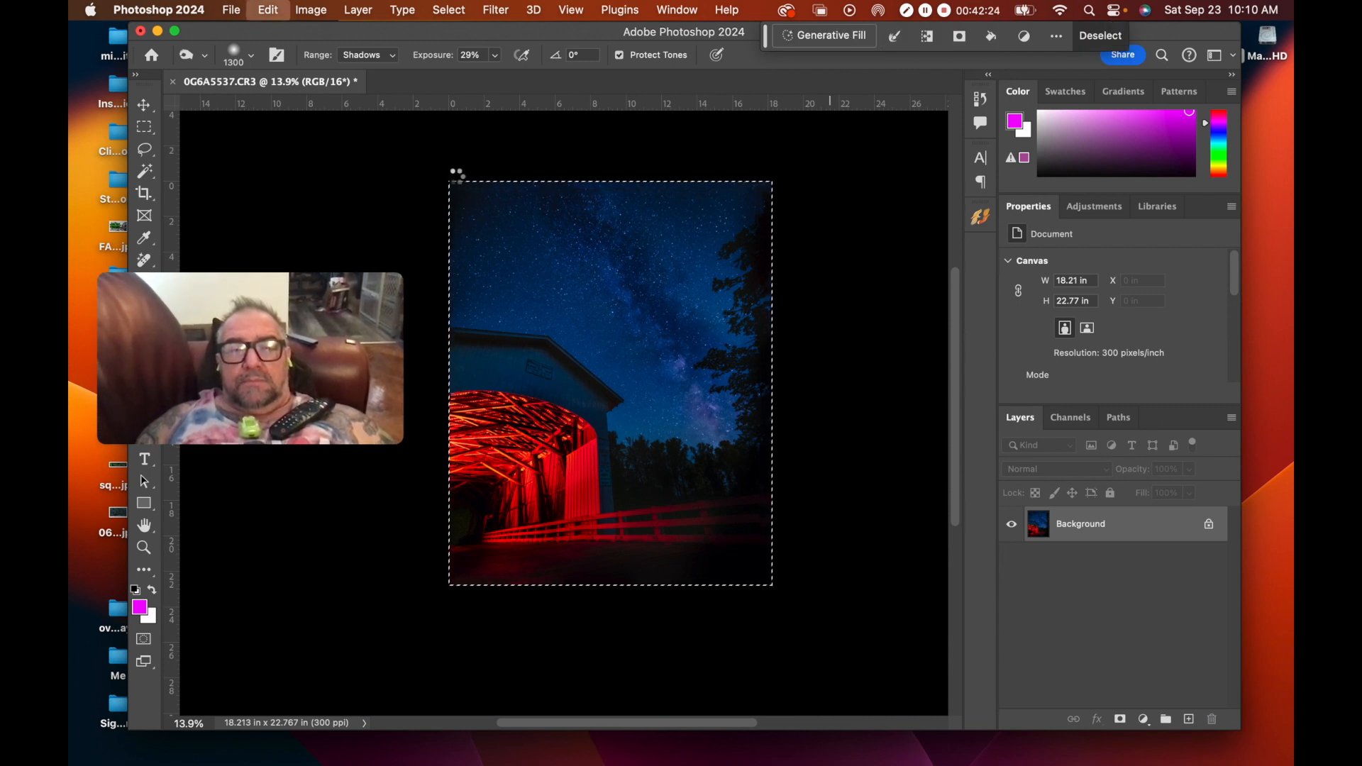
key(super+t)
drag(448, 181, 464, 191)
drag(772, 585, 757, 576)
mouse_move(684, 450)
mouse_down()
mouse_move(687, 464)
mouse_move(686, 451)
mouse_up()
key(Return)
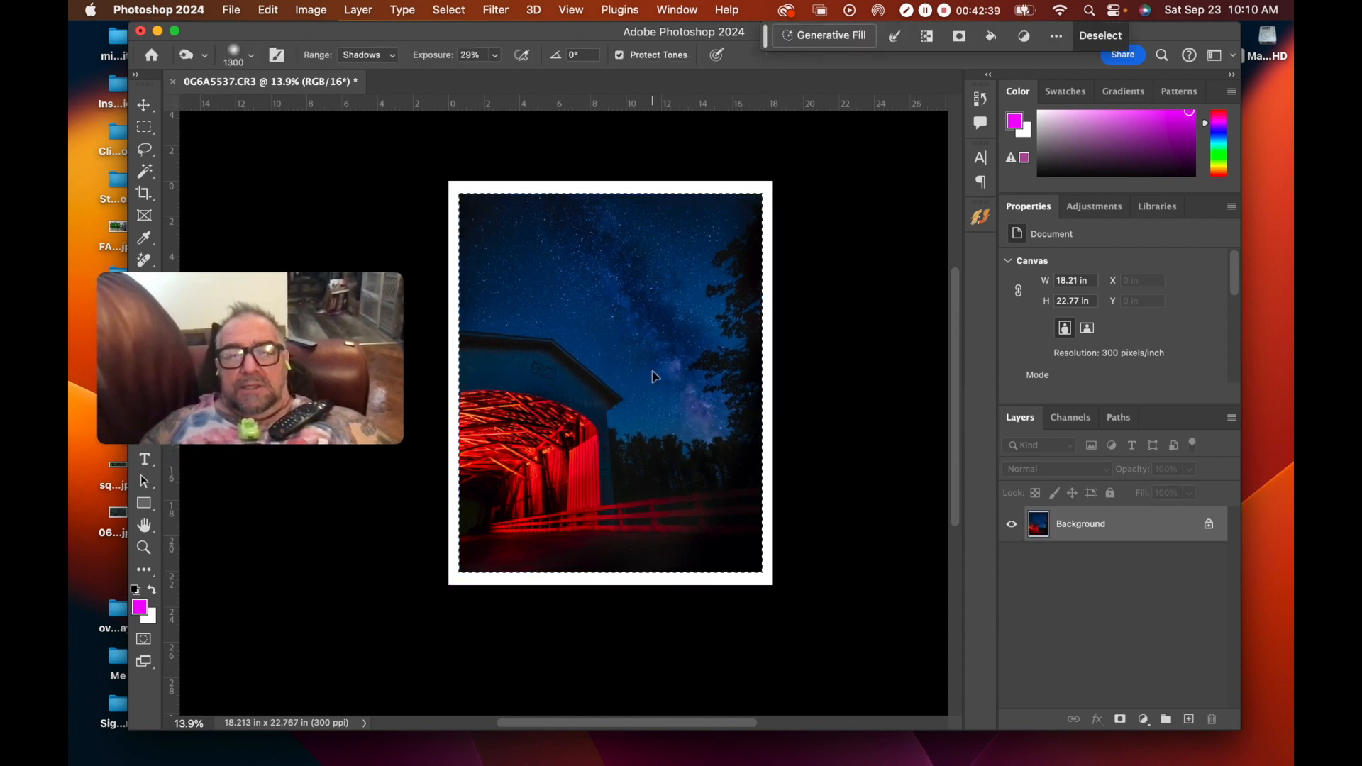
Step: Switch to Finder, open the Signature folder, and place the white high-res signature PNG into the photo document
double_click(119, 713)
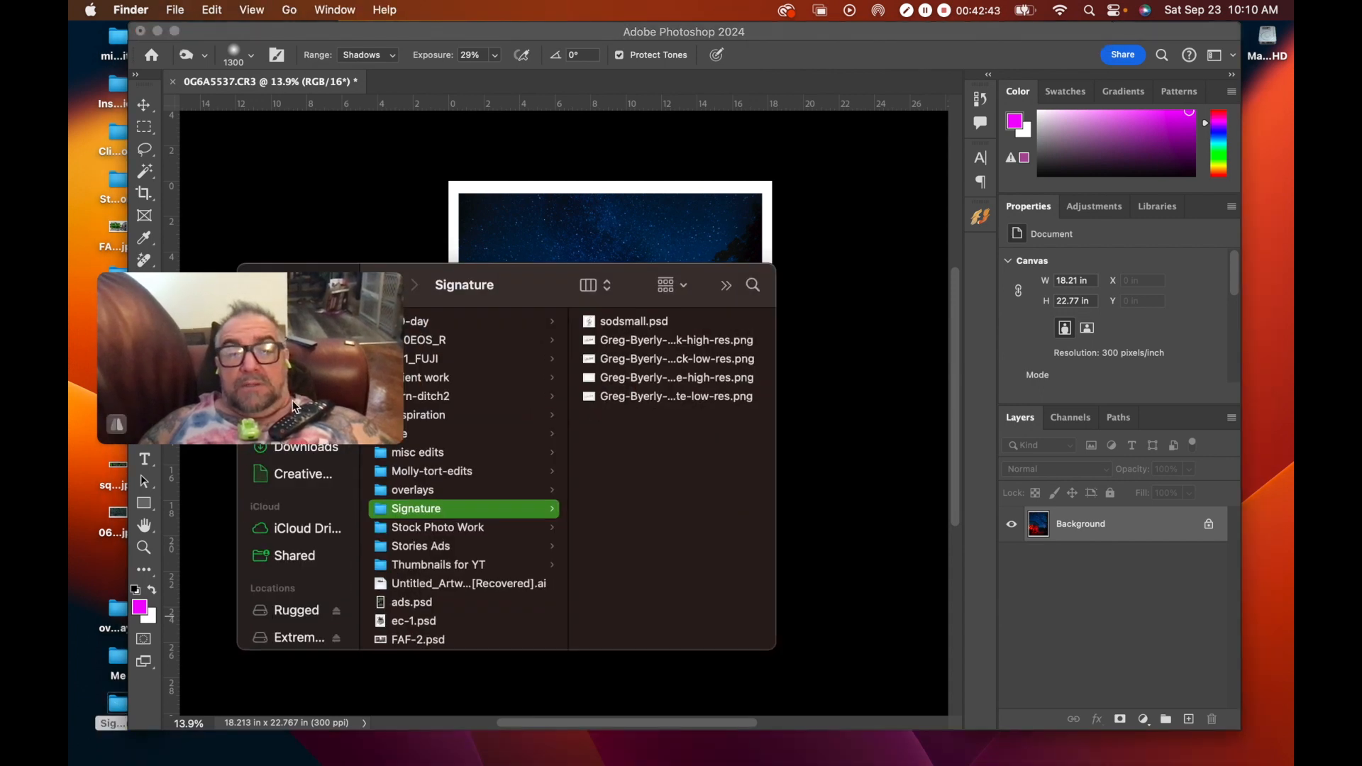
click(670, 376)
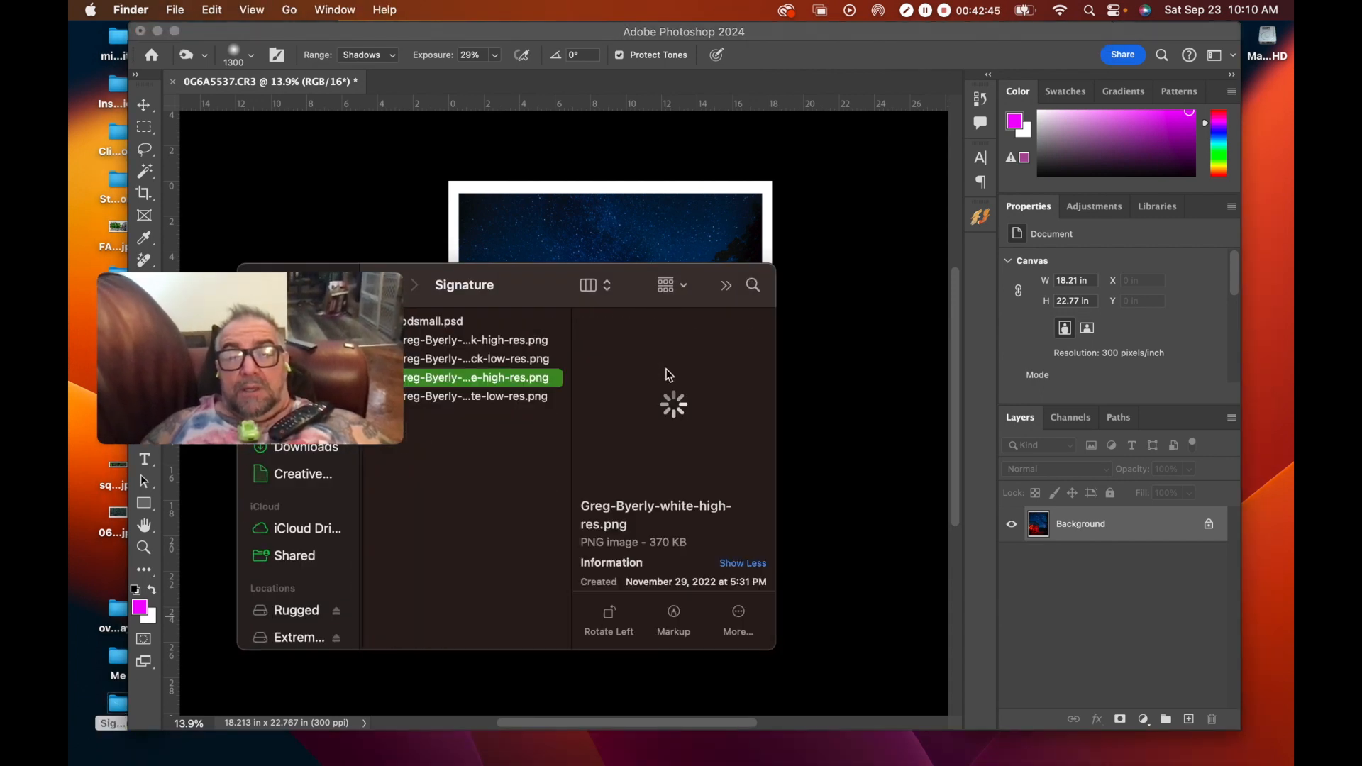
drag(431, 392, 580, 227)
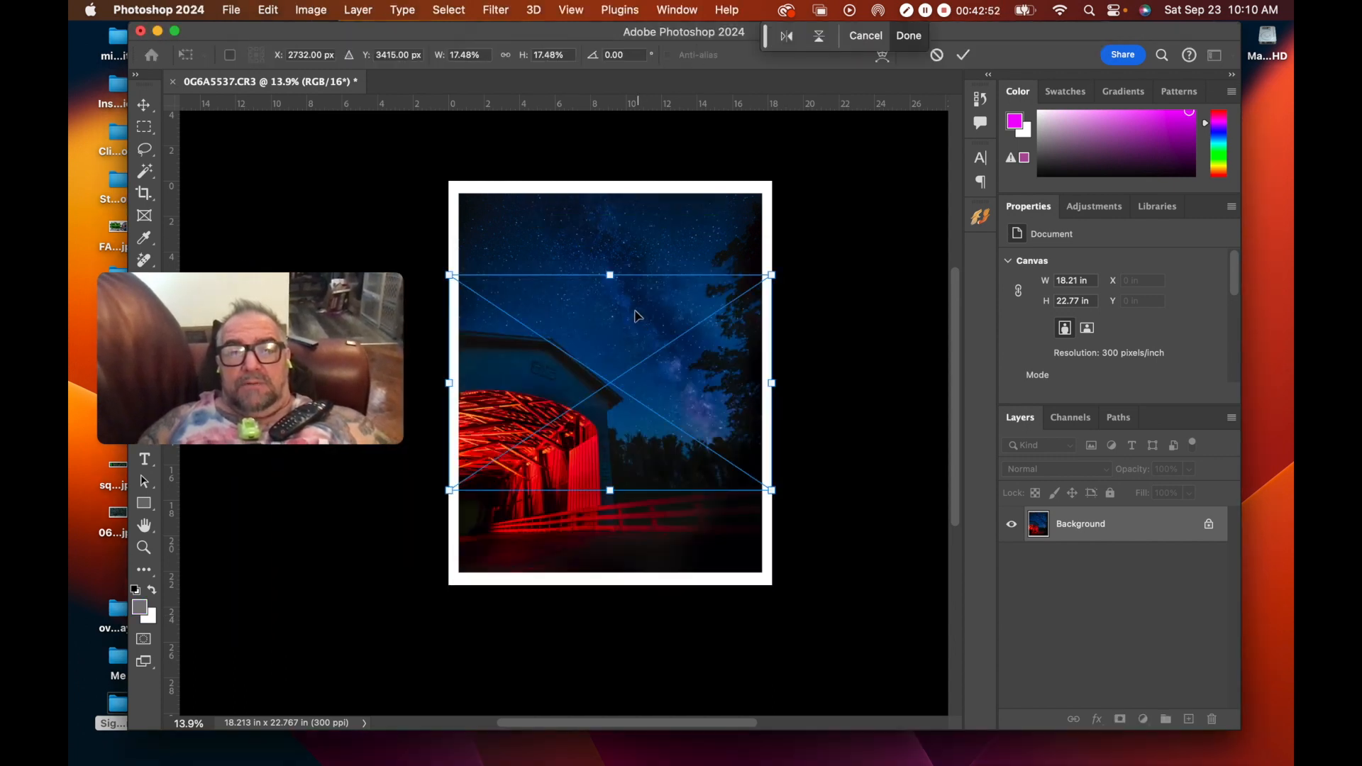
Step: Scale the placed signature down to about 3.97% and center it horizontally on the road near the photo's lower edge
drag(447, 278, 630, 488)
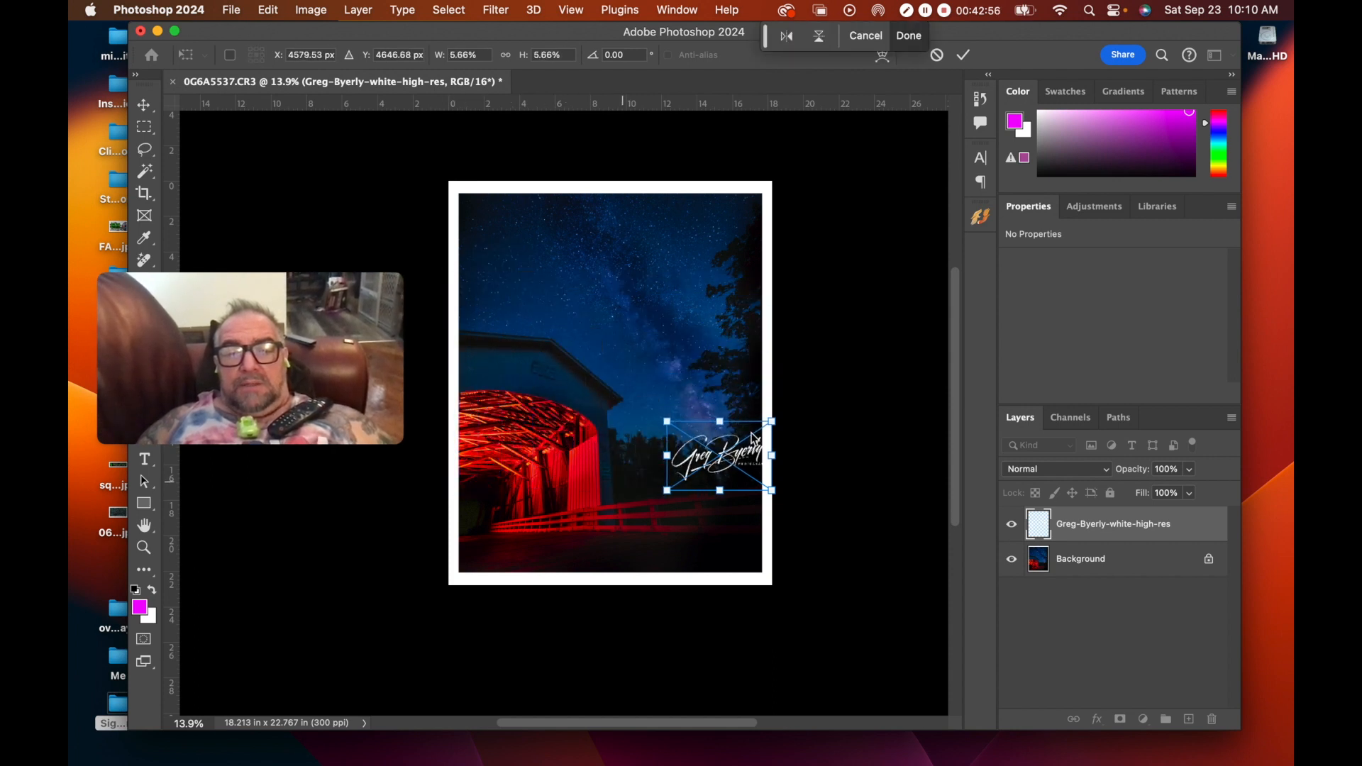
drag(773, 421, 616, 553)
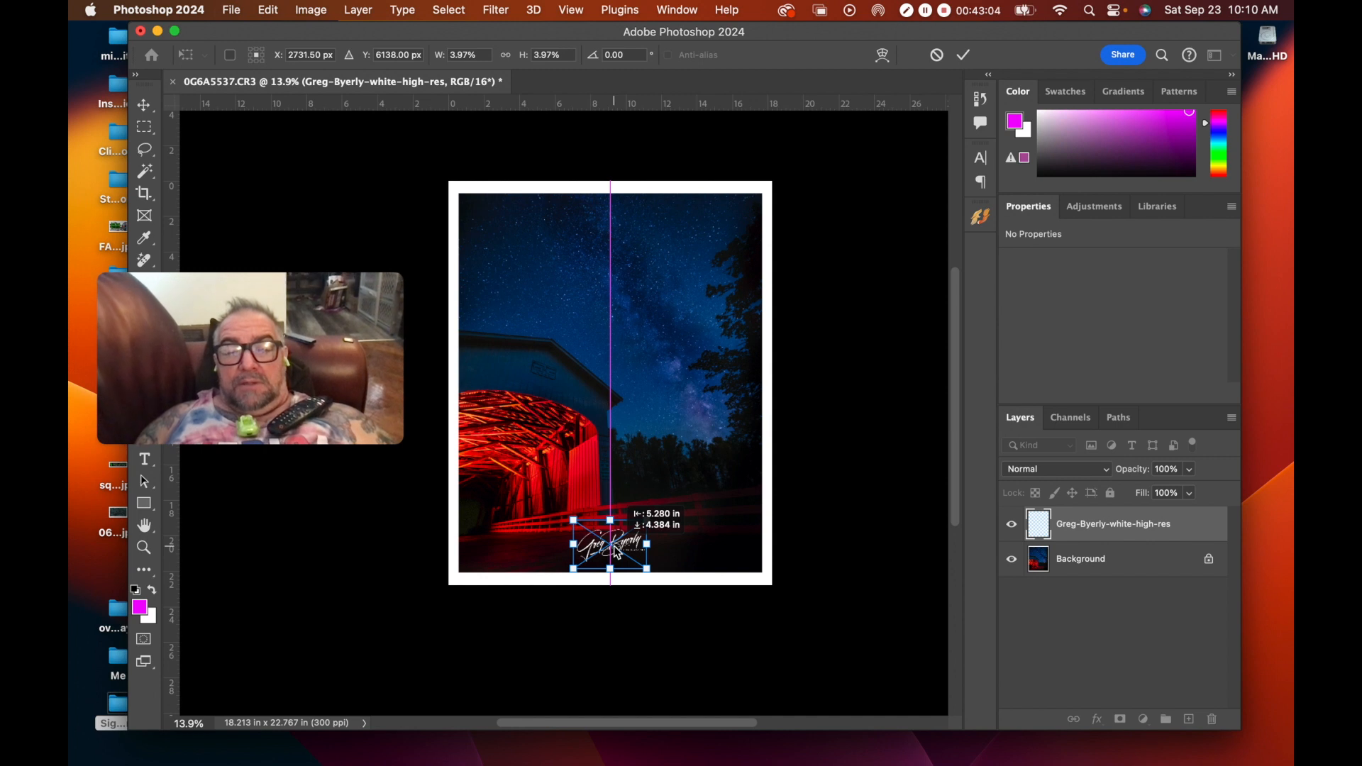
drag(617, 553, 617, 553)
Step: Shrink the signature further to about 2.84%, keep it centered just above the lower white border, and commit the placement
scroll(618, 543, down, 3)
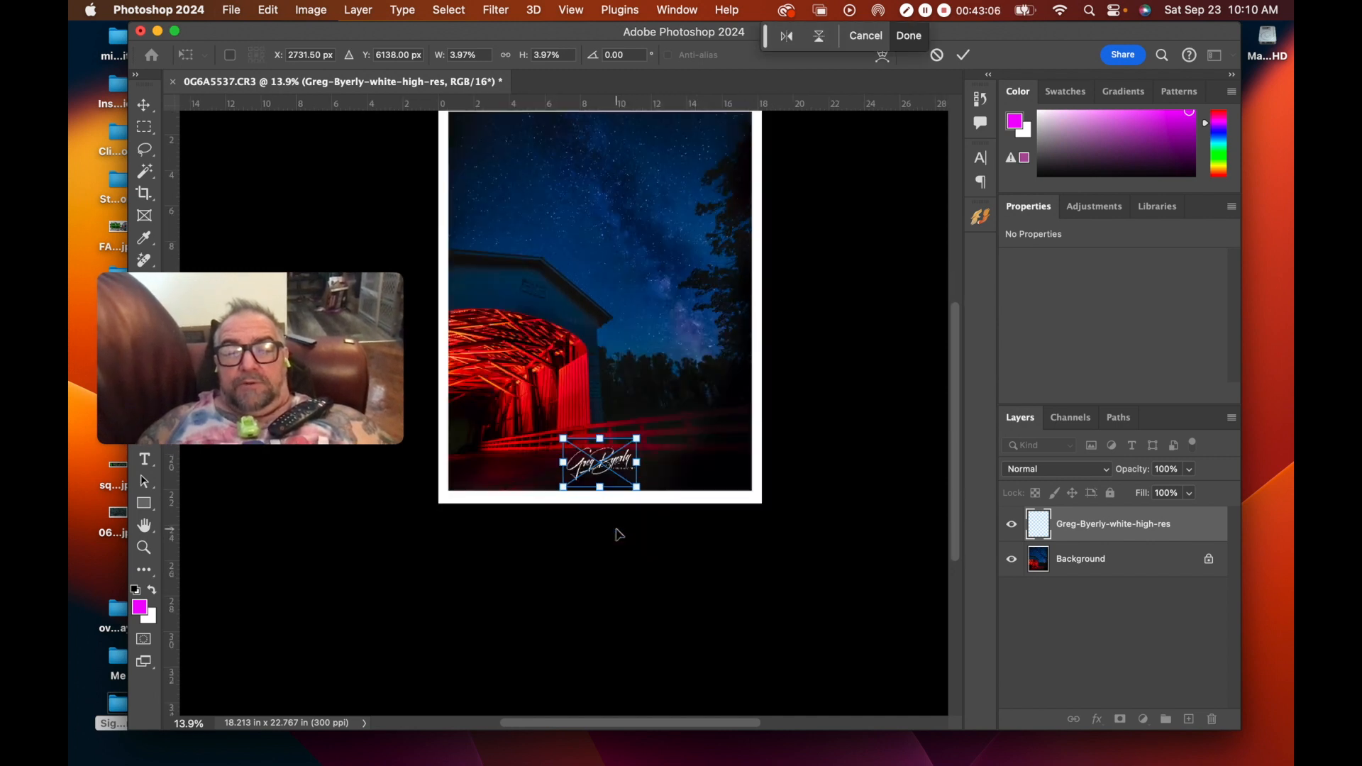
key(super+plus)
key(super+plus)
key(super+plus)
key(super+plus)
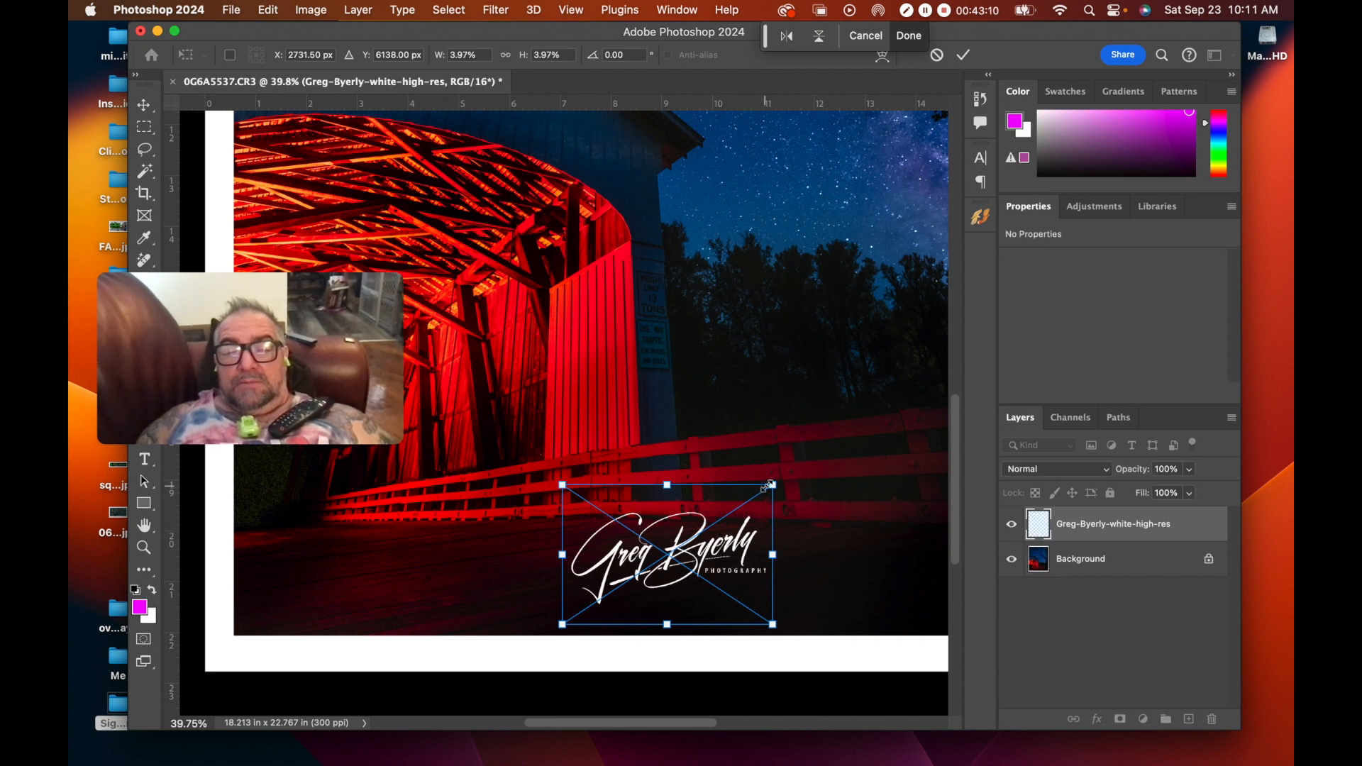
drag(769, 487, 682, 584)
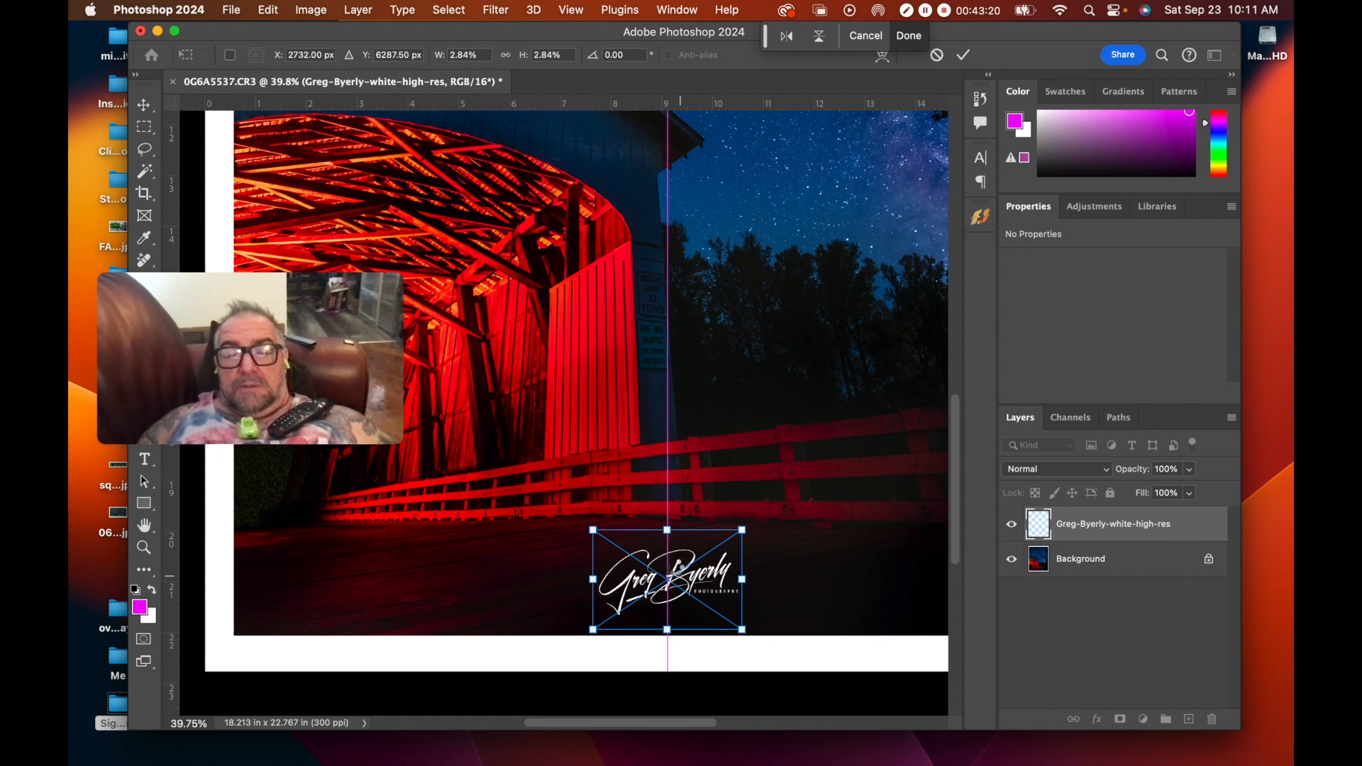
key(Return)
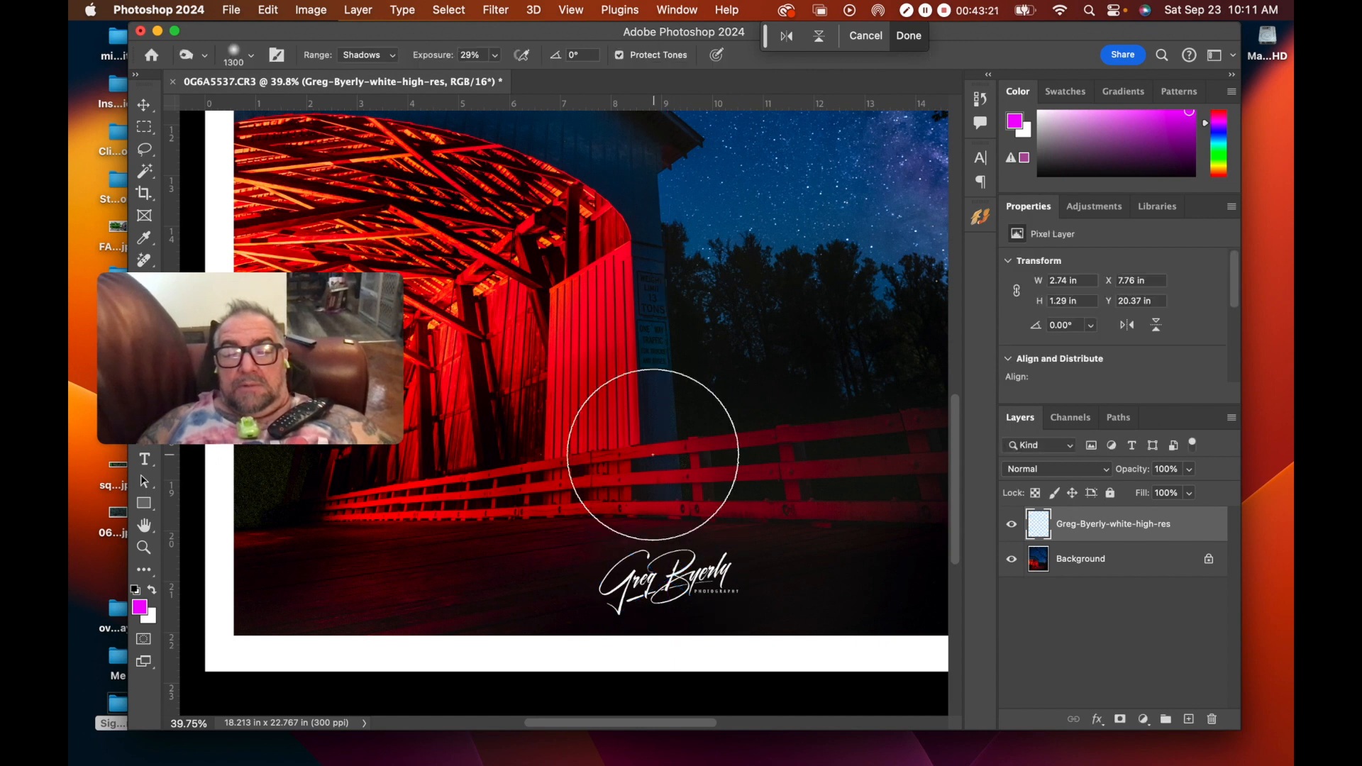
Step: View the whole framed photo and merge the signature layer with the Background layer
scroll(651, 451, down, 5)
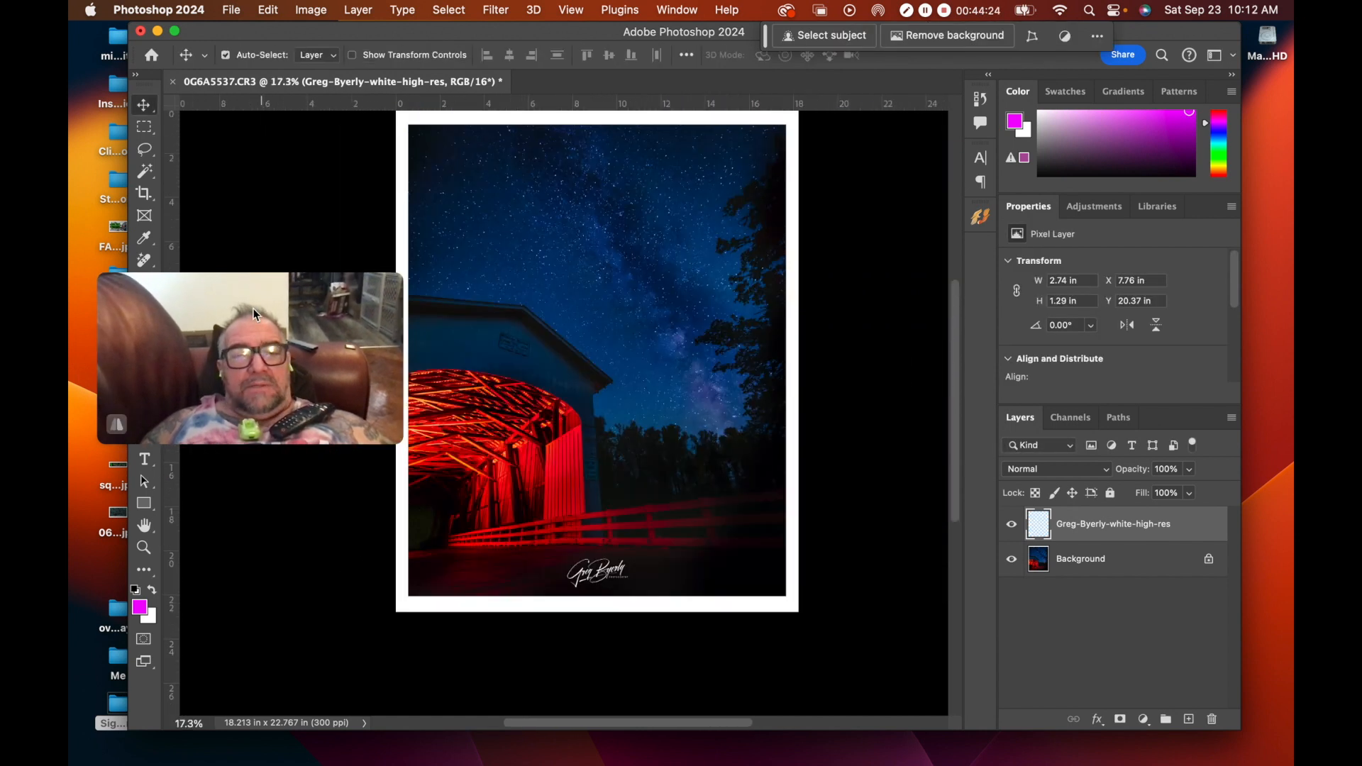
drag(275, 332, 216, 197)
scroll(507, 291, up, 1)
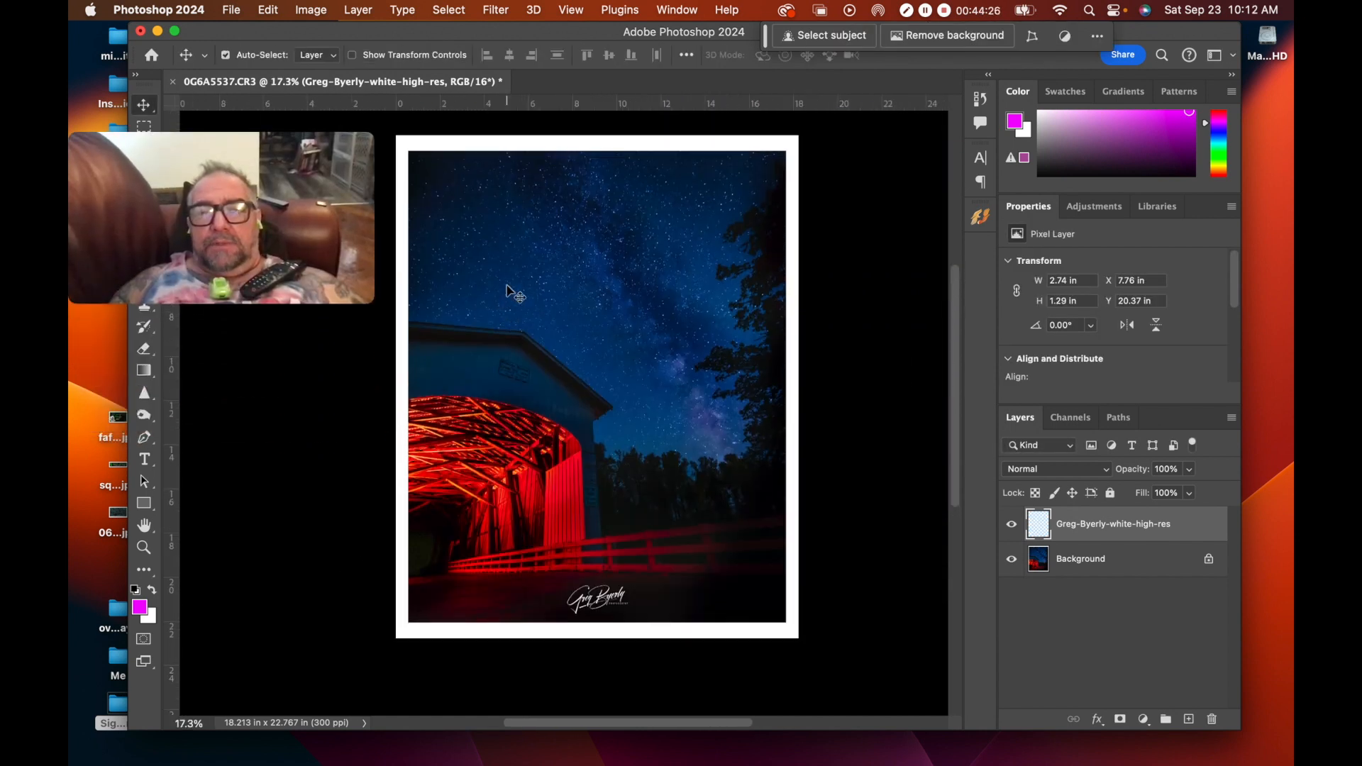
scroll(510, 291, up, 1)
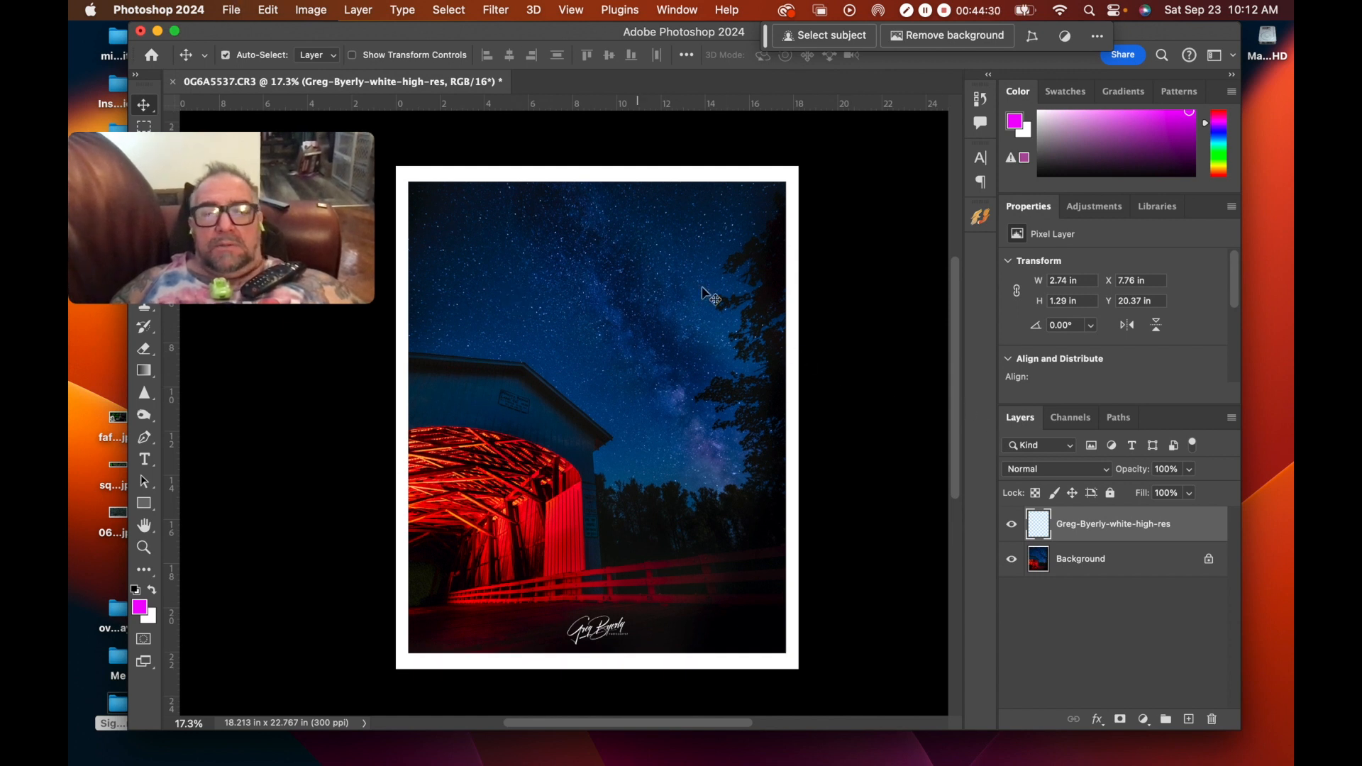
shift+click(1038, 558)
key(super+e)
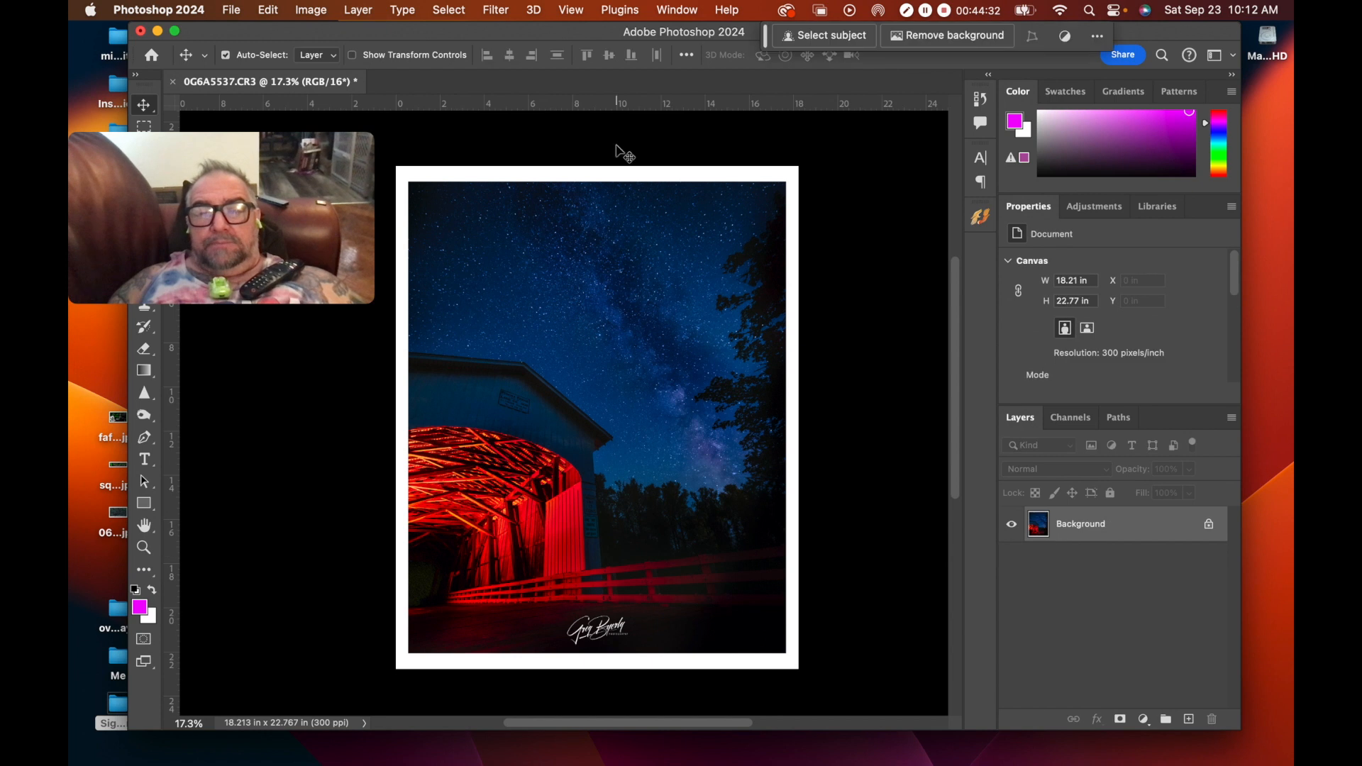